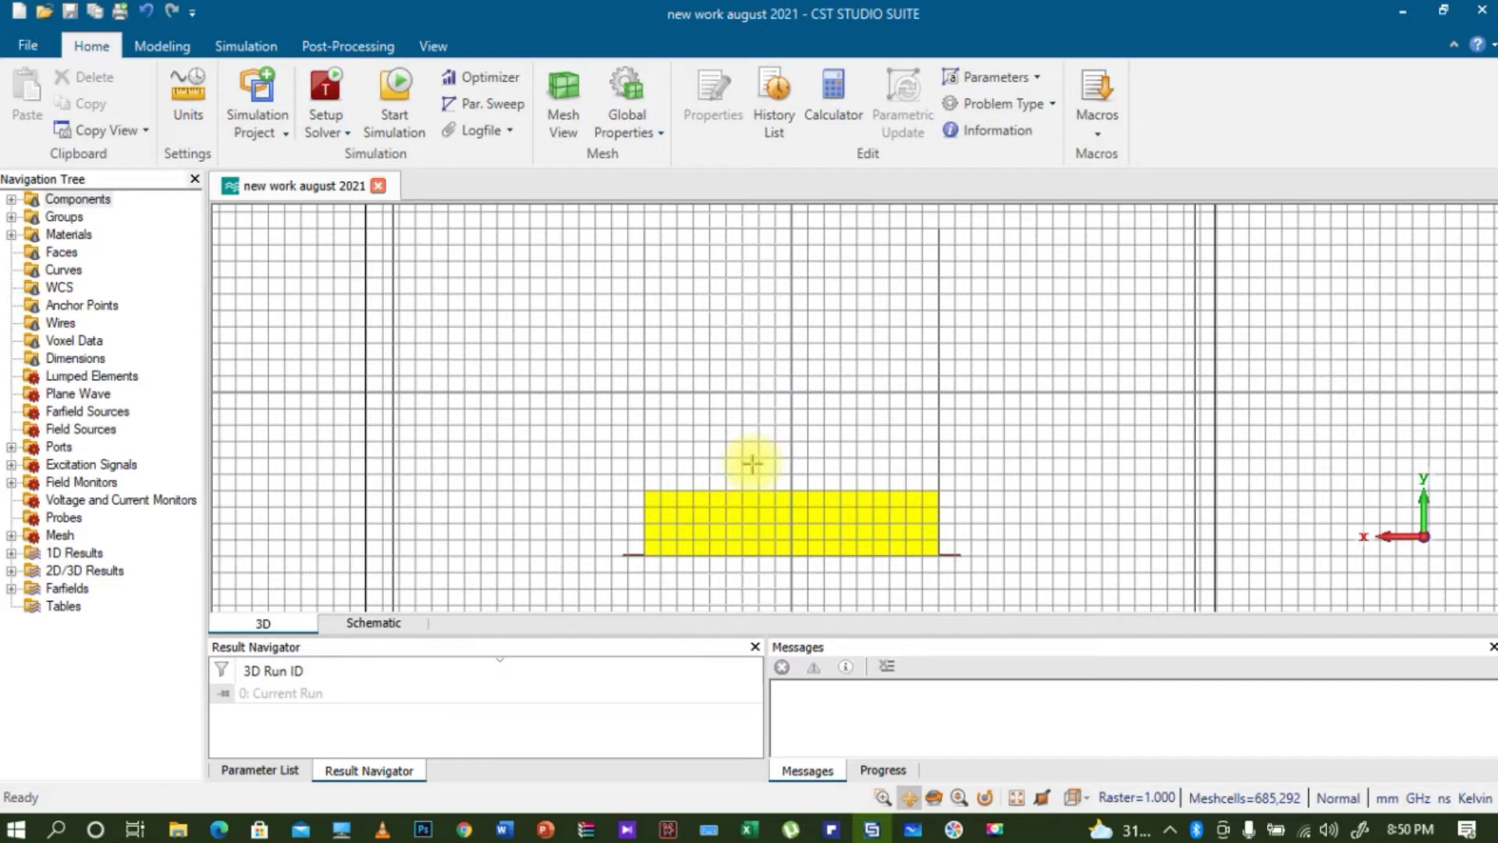
Examine the c1patch and ground solids of component1 individually in the 3D model
{"action": "double_click", "coordinate": [30, 202]}
{"action": "left_click", "coordinate": [32, 217]}
{"action": "left_click", "coordinate": [98, 216]}
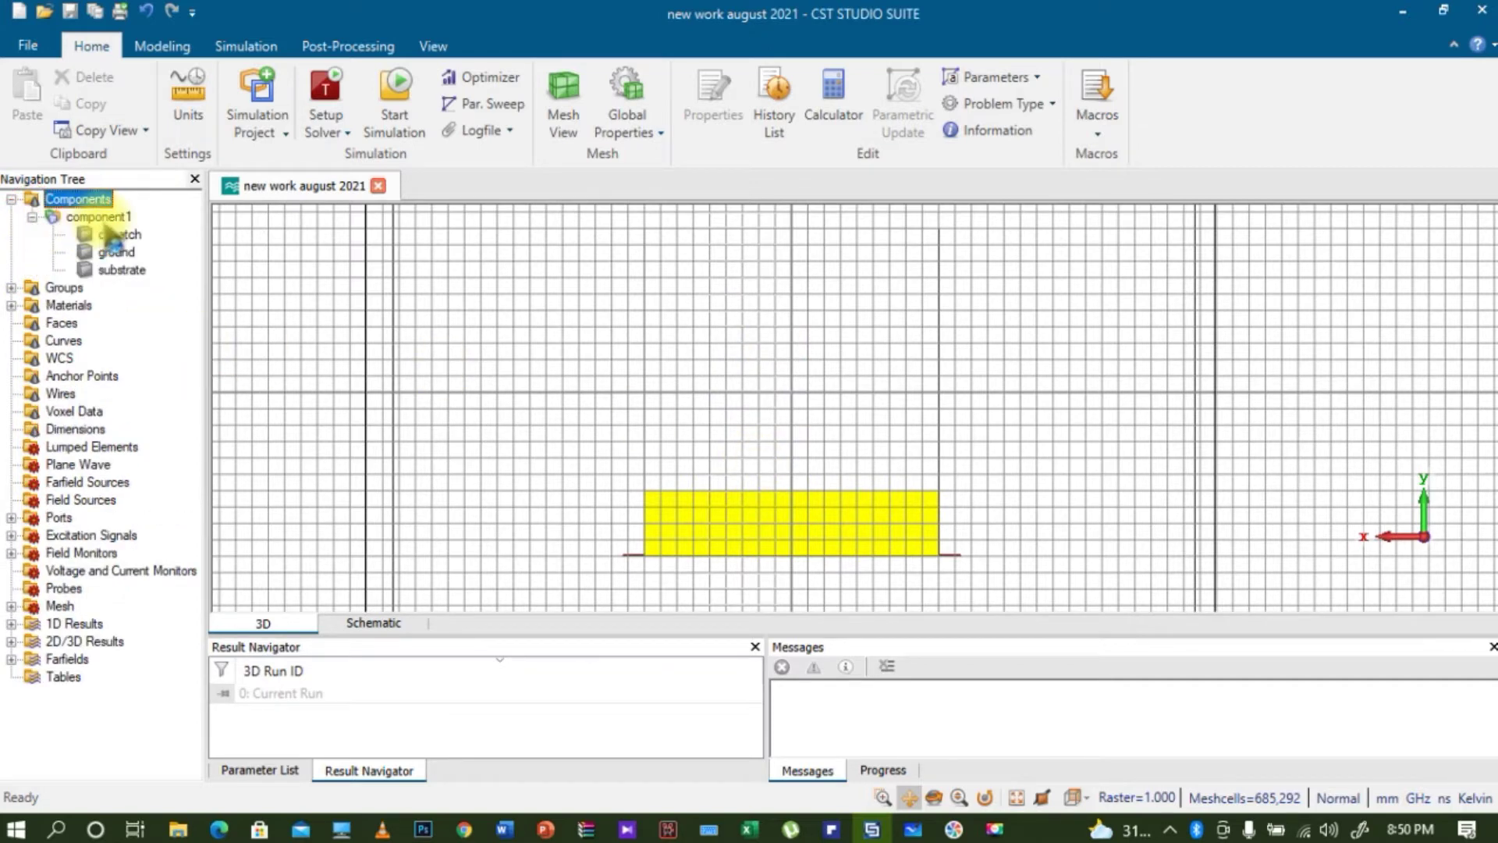
{"action": "left_click", "coordinate": [113, 234]}
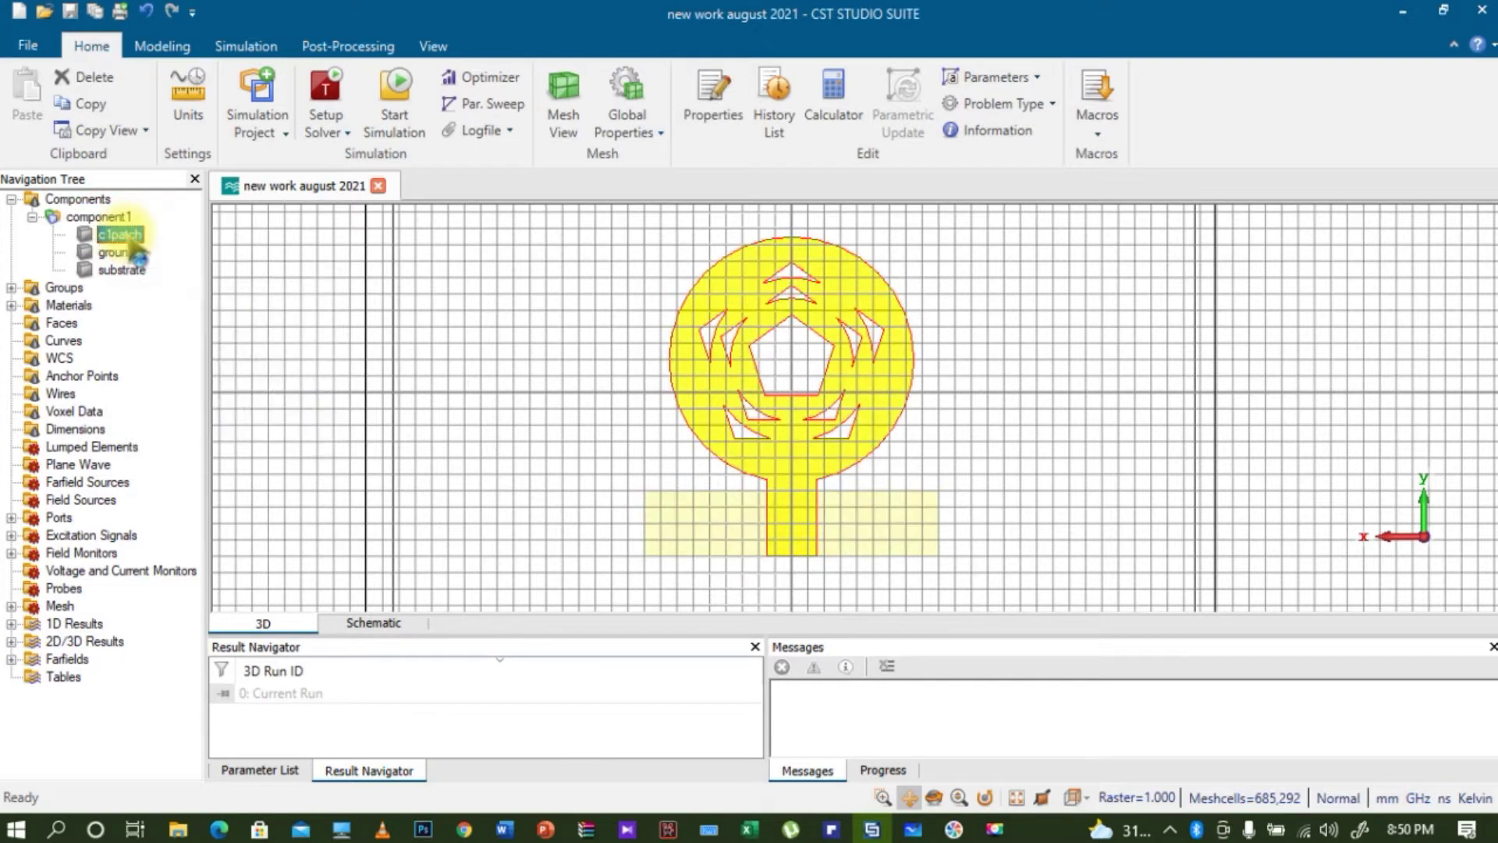
{"action": "left_click", "coordinate": [117, 252]}
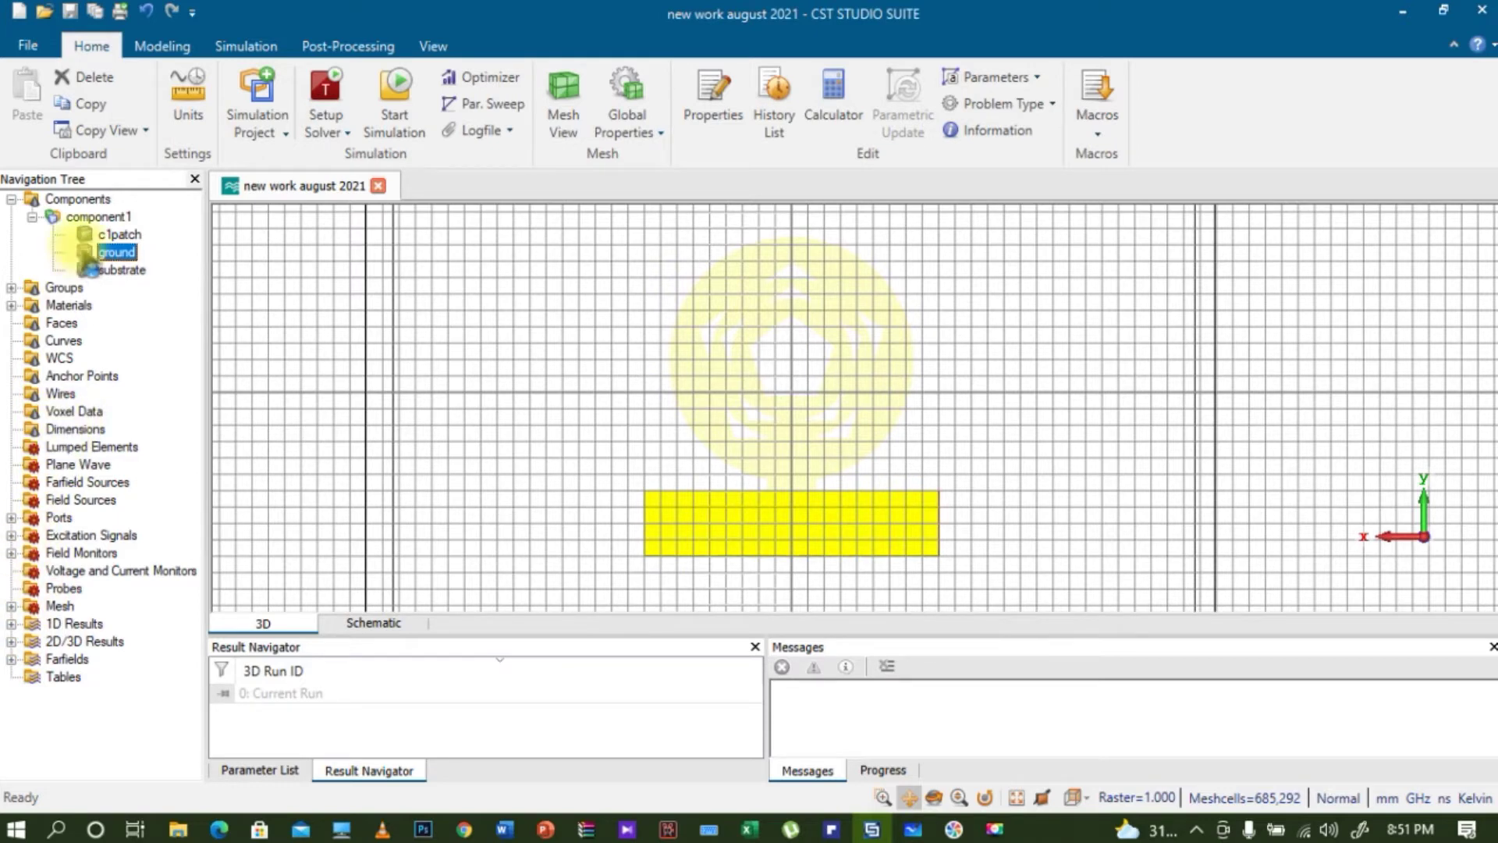
{"action": "left_click", "coordinate": [32, 216]}
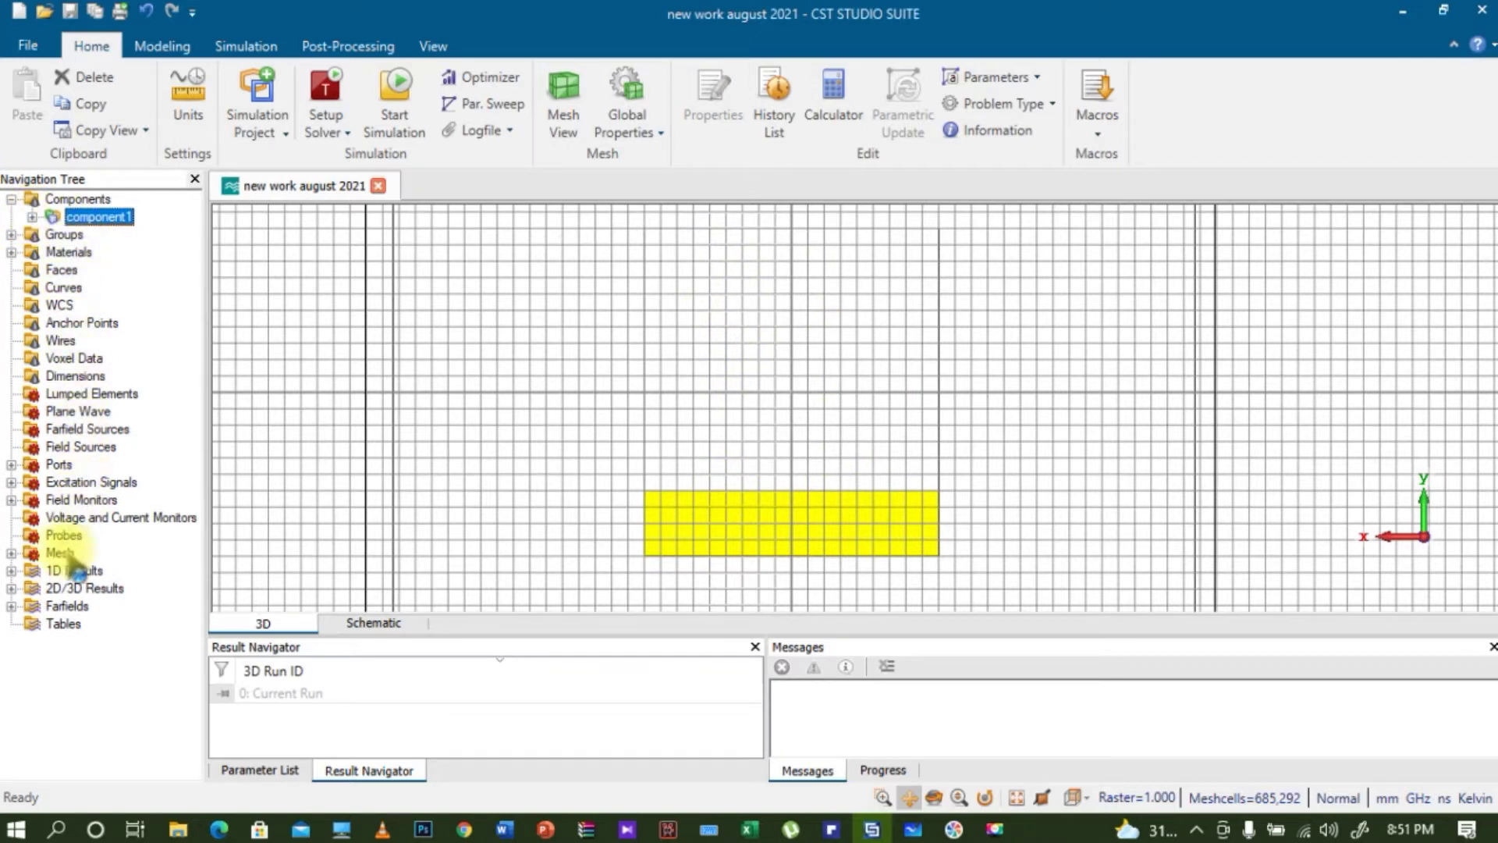
Display the S1,1 curve from the 1D S-parameter results
{"action": "left_click", "coordinate": [13, 572]}
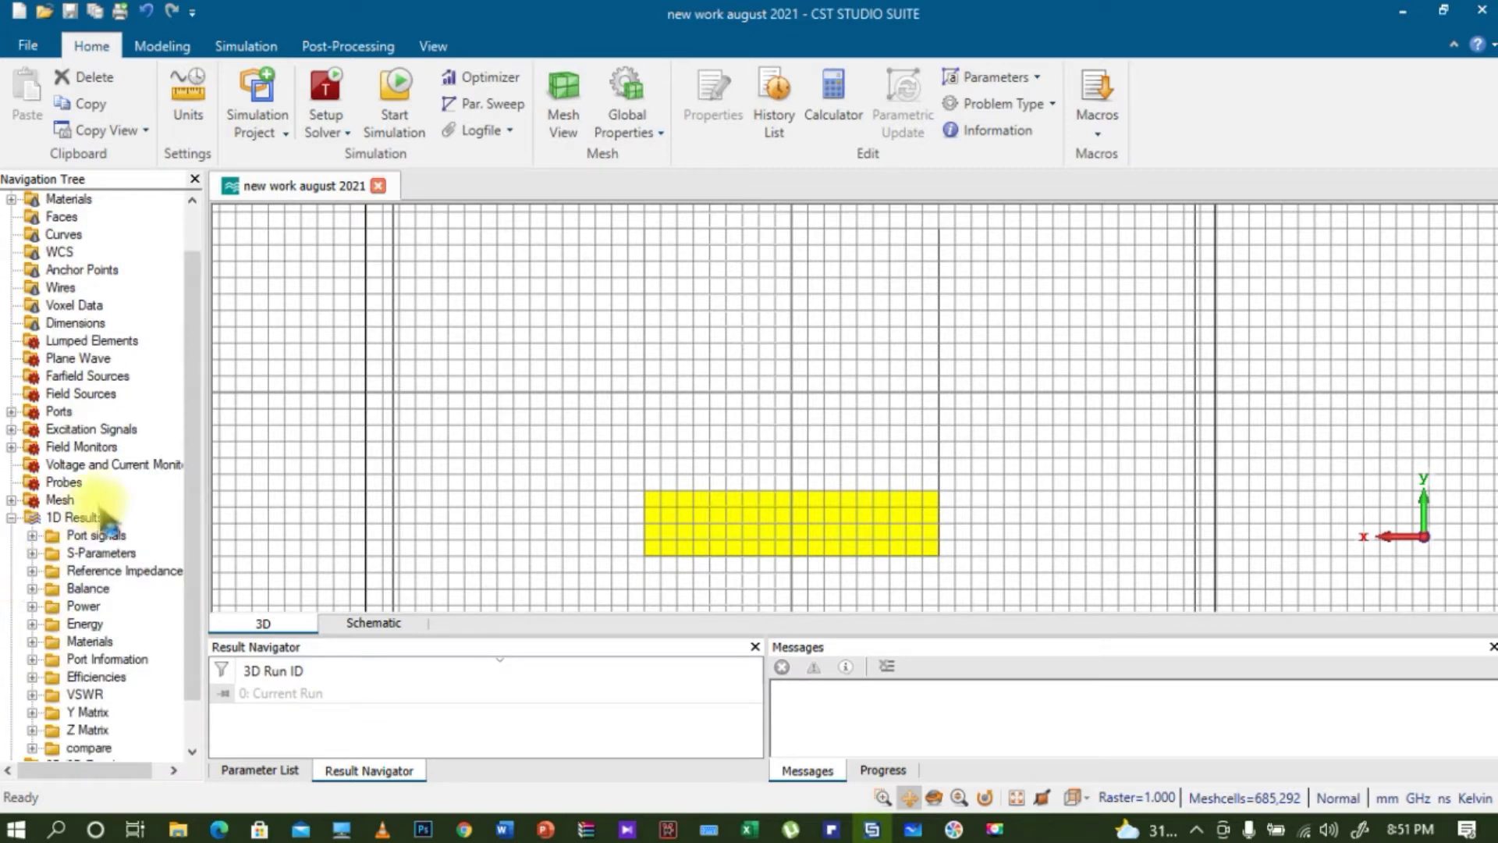
{"action": "scroll", "coordinate": [200, 569], "scroll_direction": "down", "scroll_amount": 1}
{"action": "scroll", "coordinate": [200, 571], "scroll_direction": "down", "scroll_amount": 2}
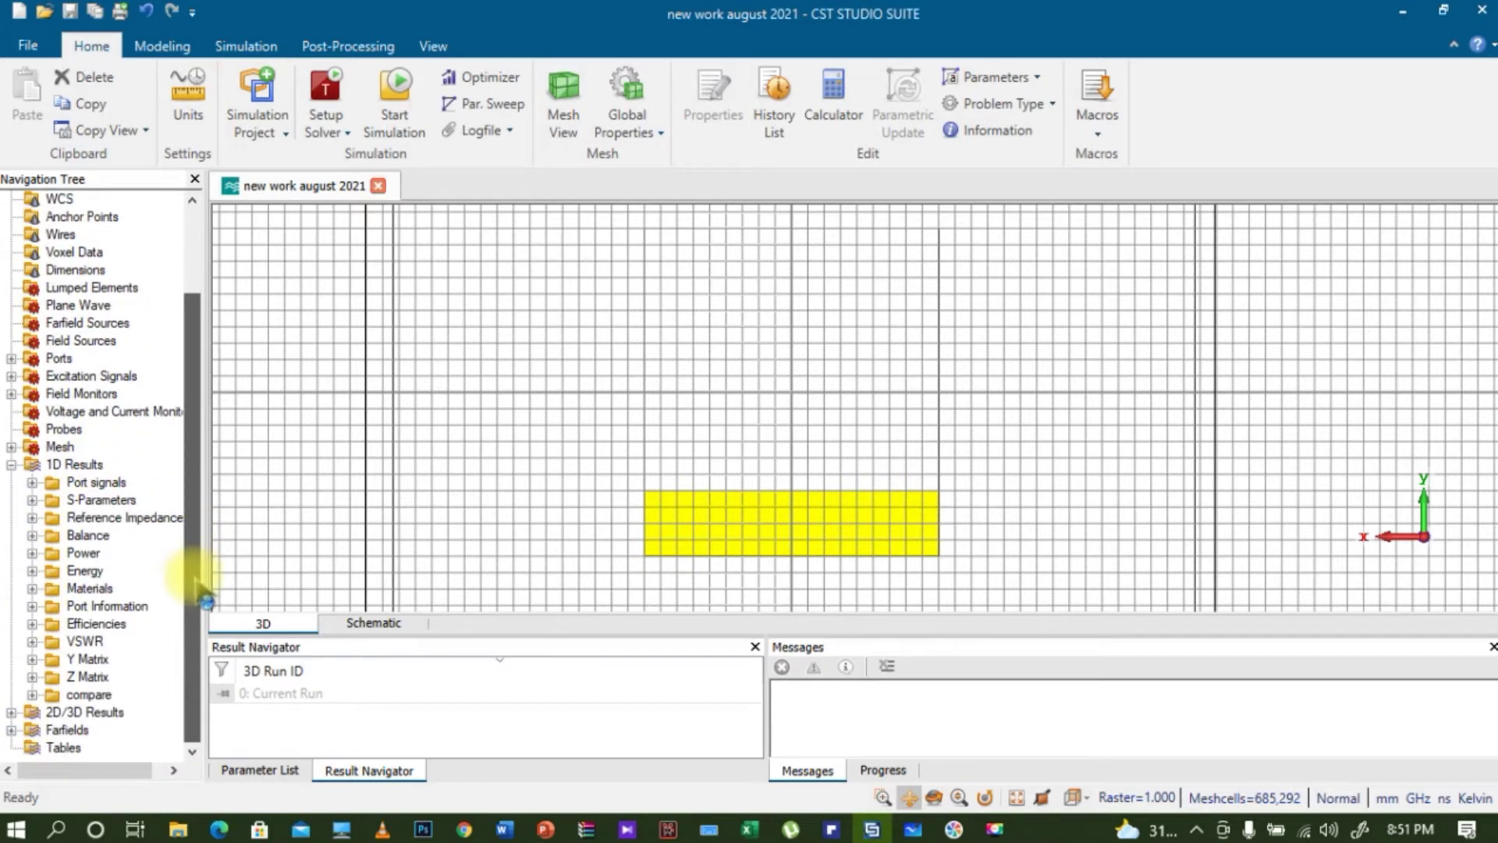
{"action": "left_click", "coordinate": [32, 499]}
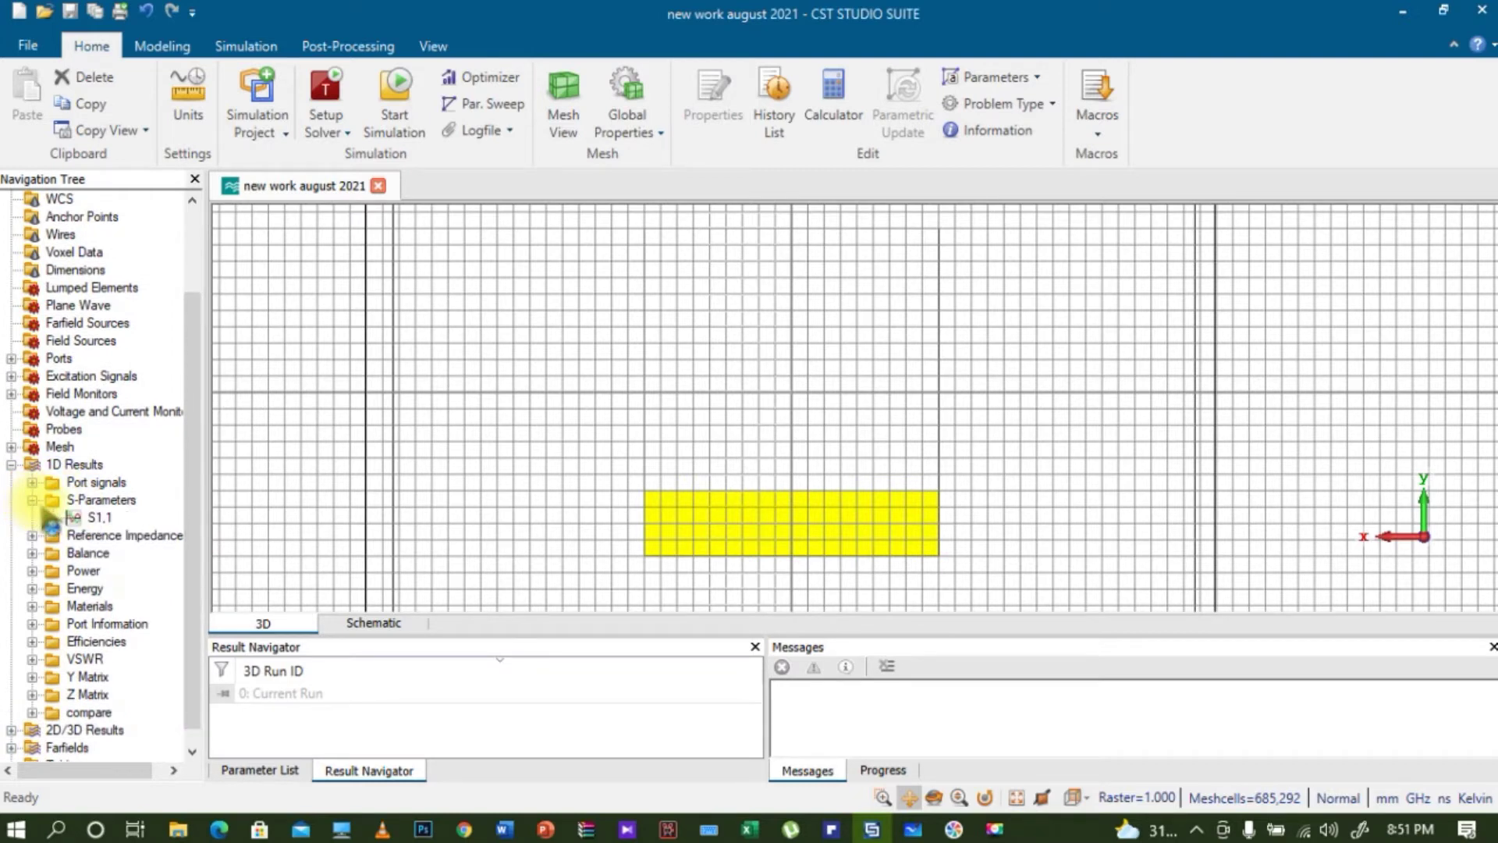
{"action": "left_click", "coordinate": [99, 519]}
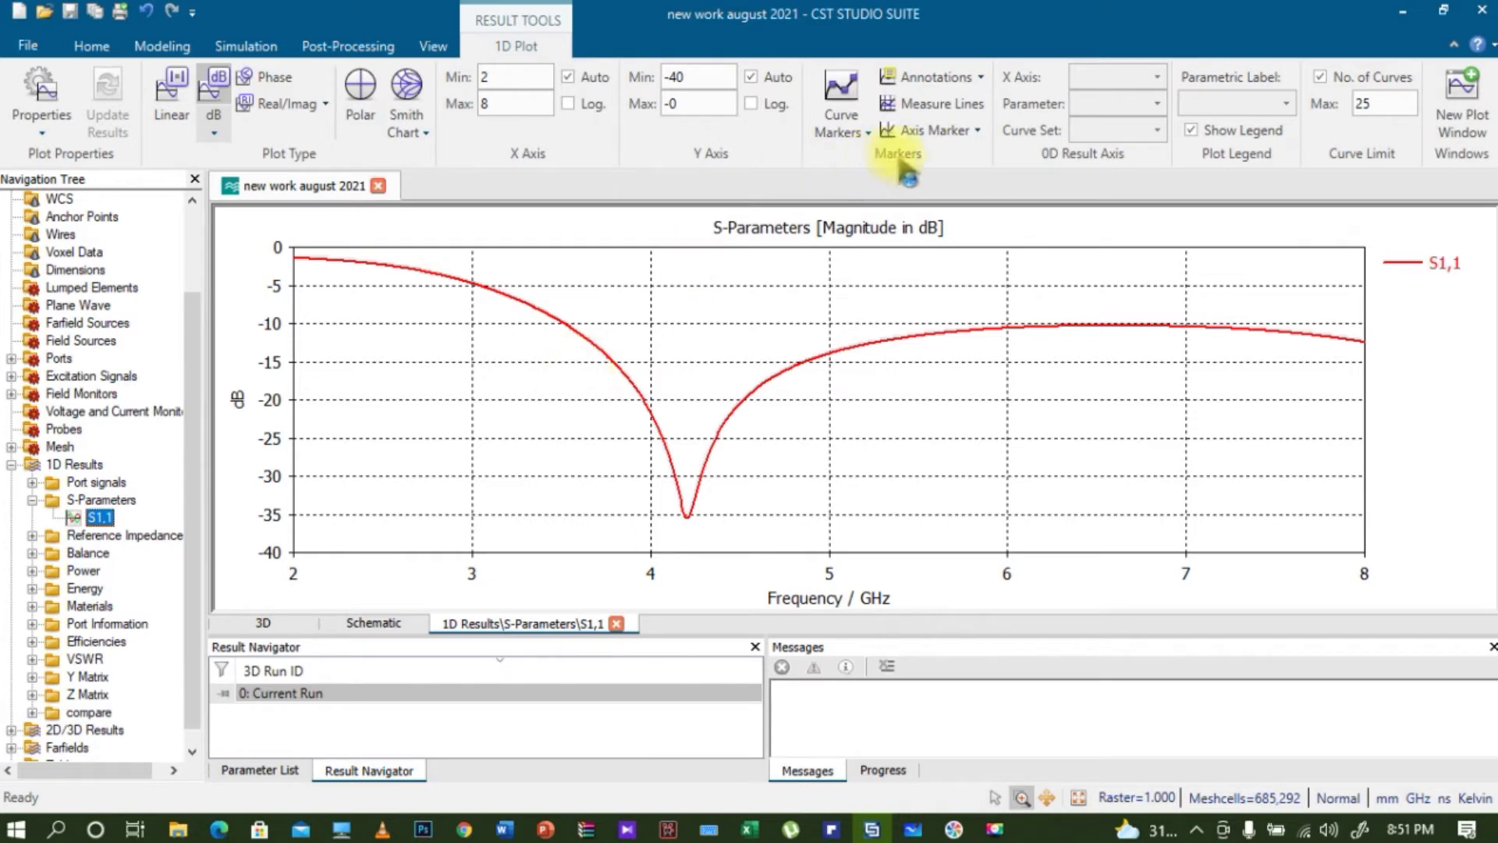
Place two curve markers on the S1,1 curve near the -10 dB level, at about 3.52 GHz and 6.33 GHz
{"action": "left_click", "coordinate": [944, 131]}
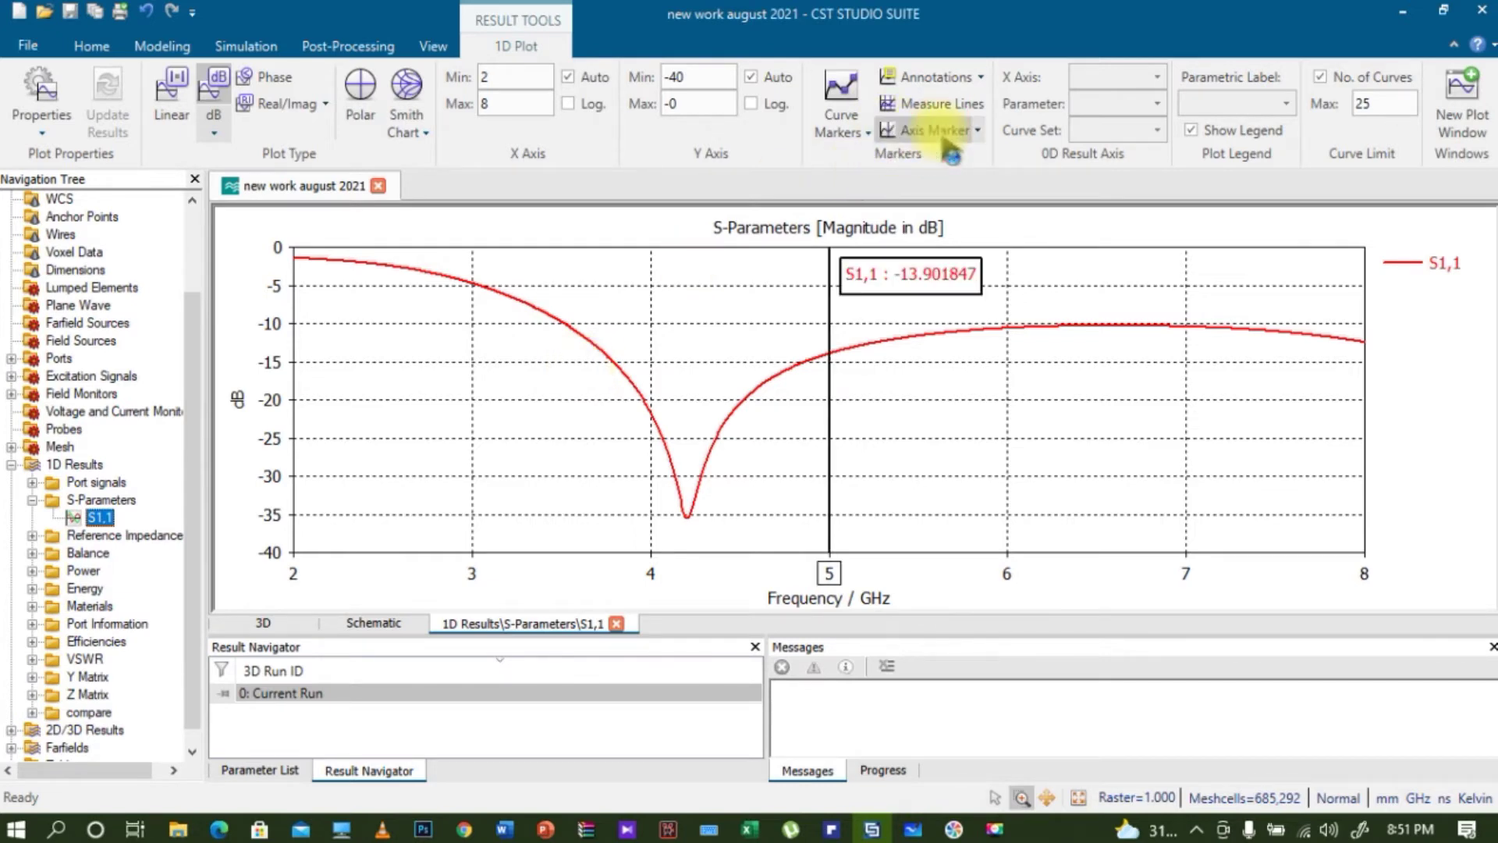
{"action": "left_click", "coordinate": [963, 133]}
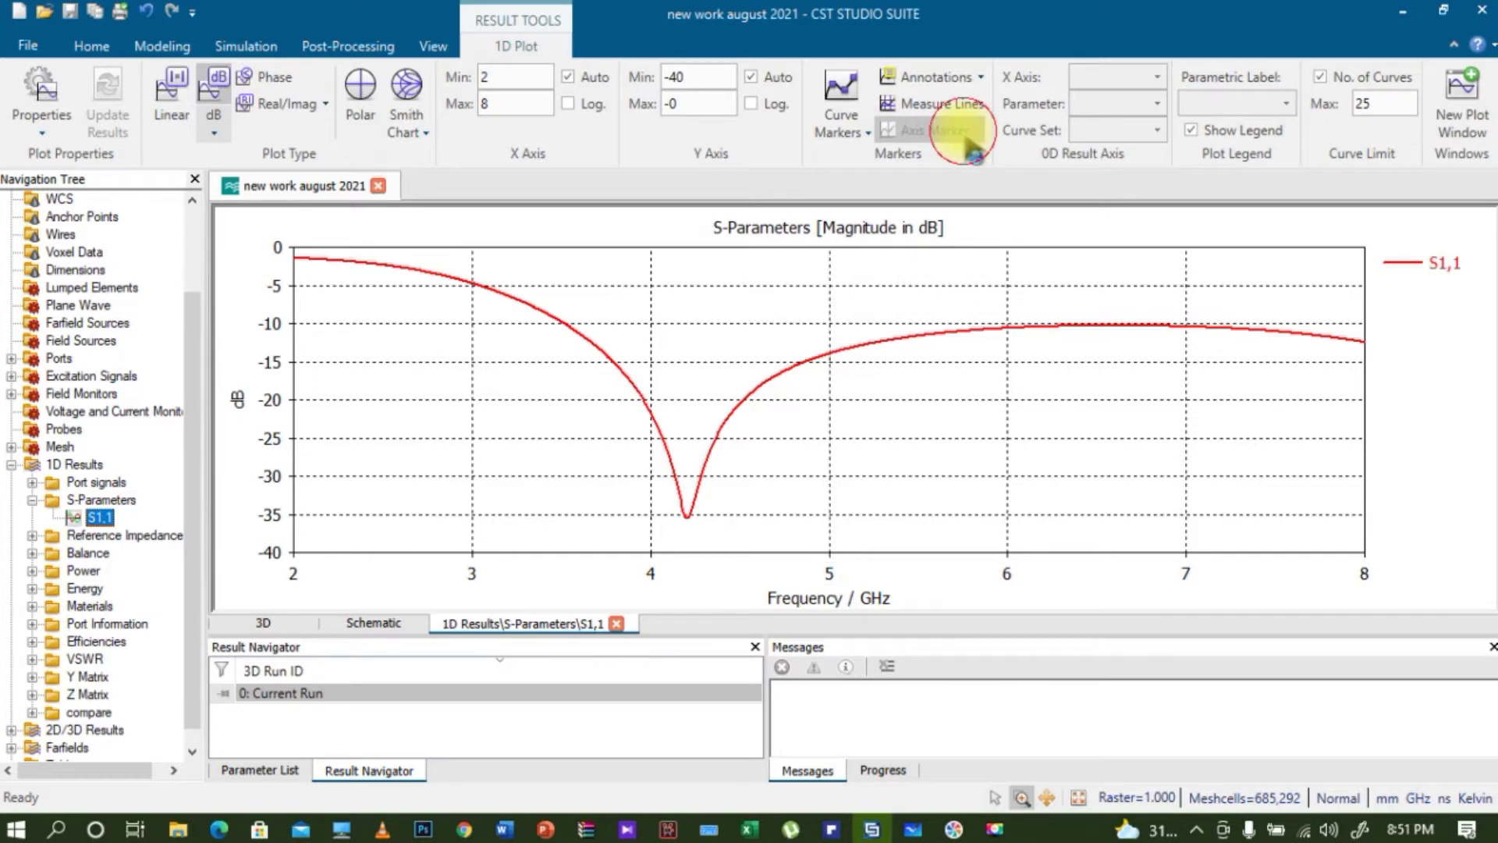
{"action": "left_click", "coordinate": [865, 133]}
{"action": "left_click", "coordinate": [890, 159]}
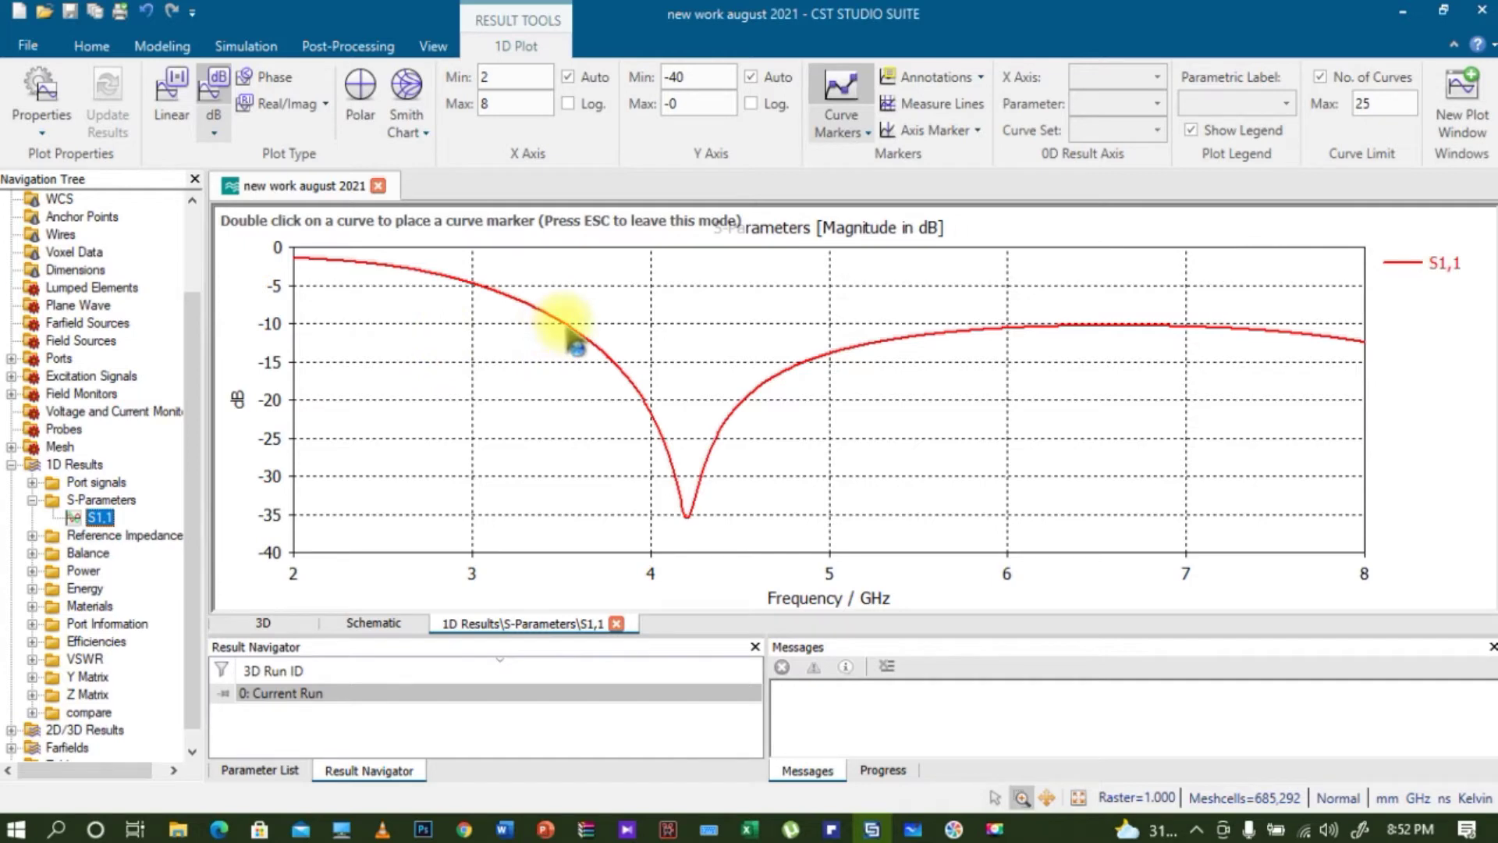
{"action": "double_click", "coordinate": [564, 323]}
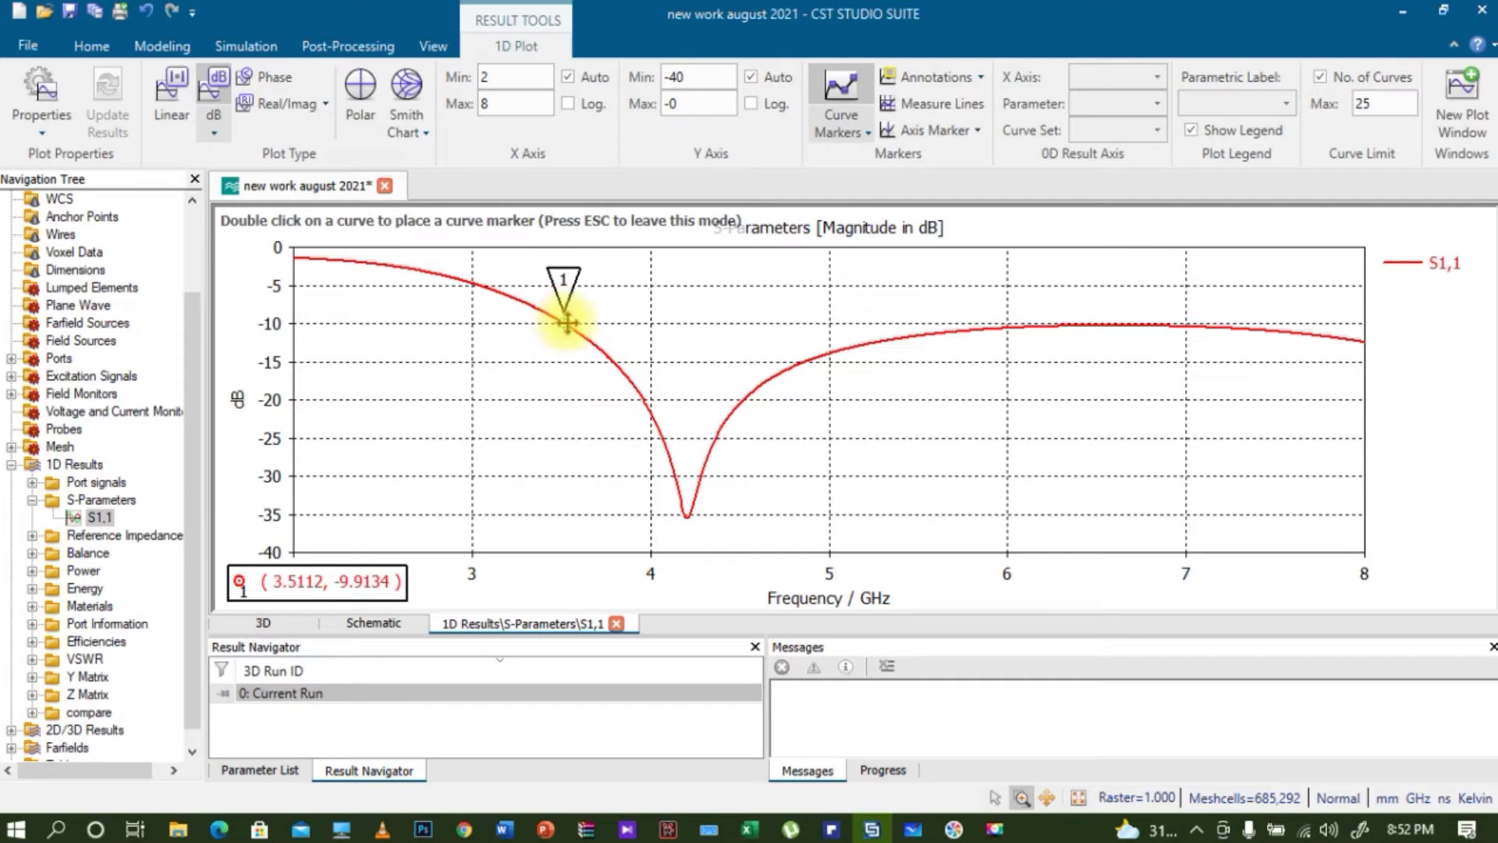
{"action": "left_click_drag", "start_coordinate": [565, 322], "coordinate": [579, 347]}
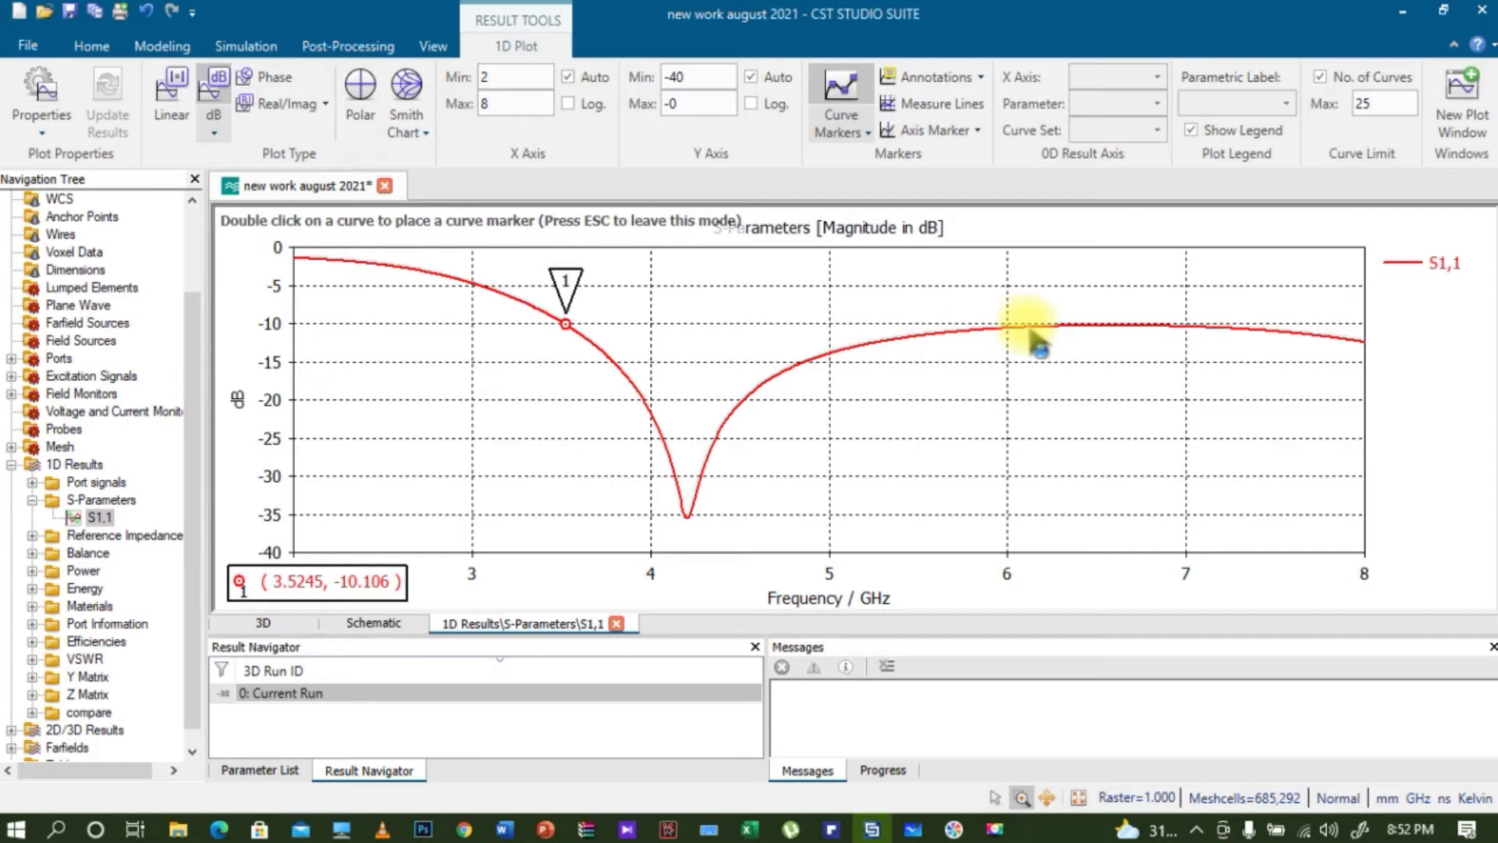
{"action": "double_click", "coordinate": [1072, 328]}
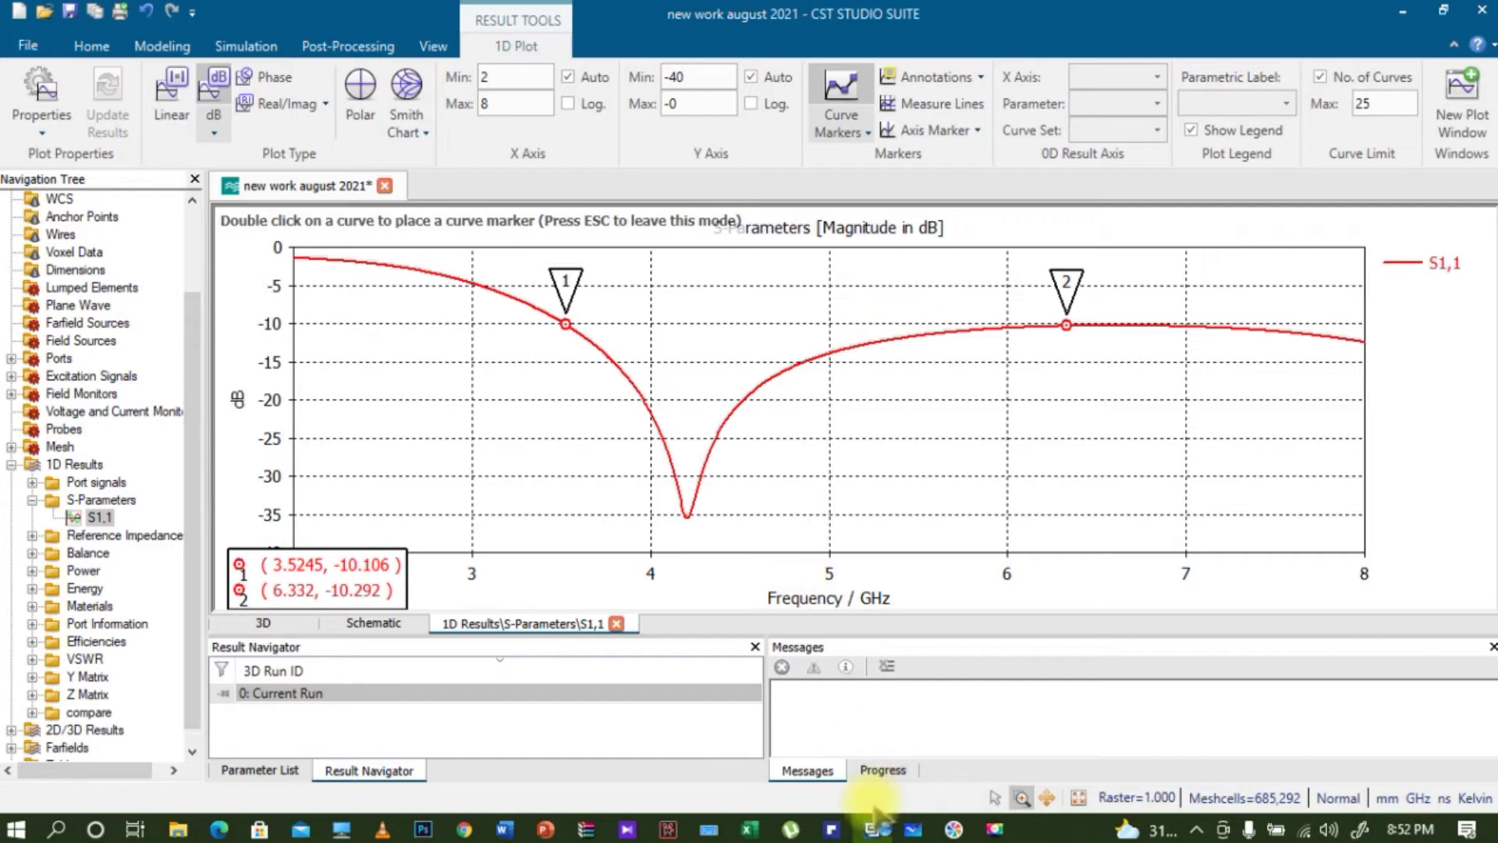
Switch to the reference paper in the browser and examine the Figure 5 return loss plot, then return to CST Studio Suite
{"action": "left_click", "coordinate": [218, 829]}
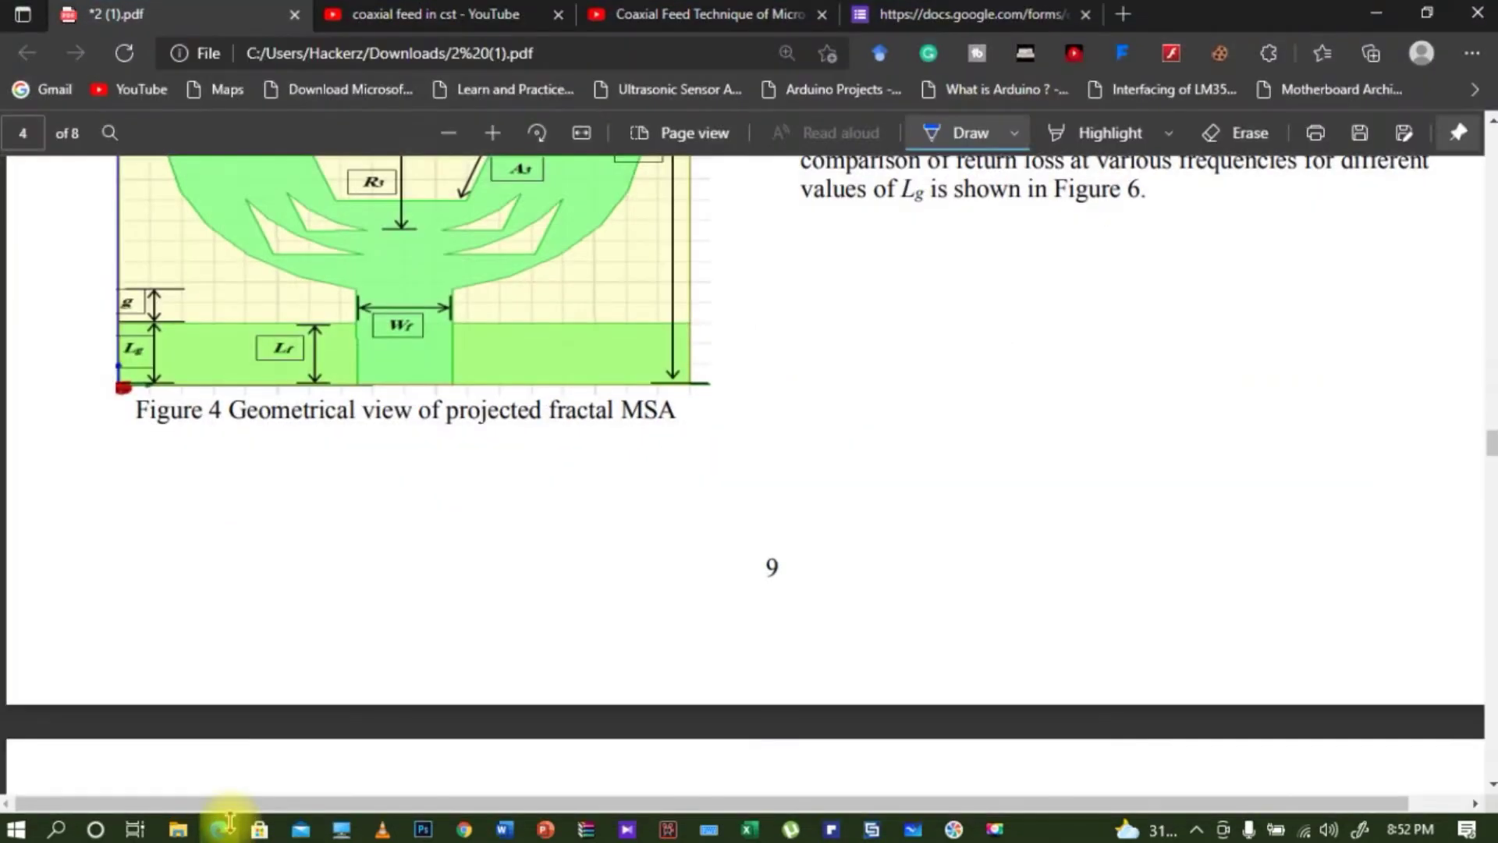
{"action": "scroll", "coordinate": [1181, 377], "scroll_direction": "up", "scroll_amount": 8}
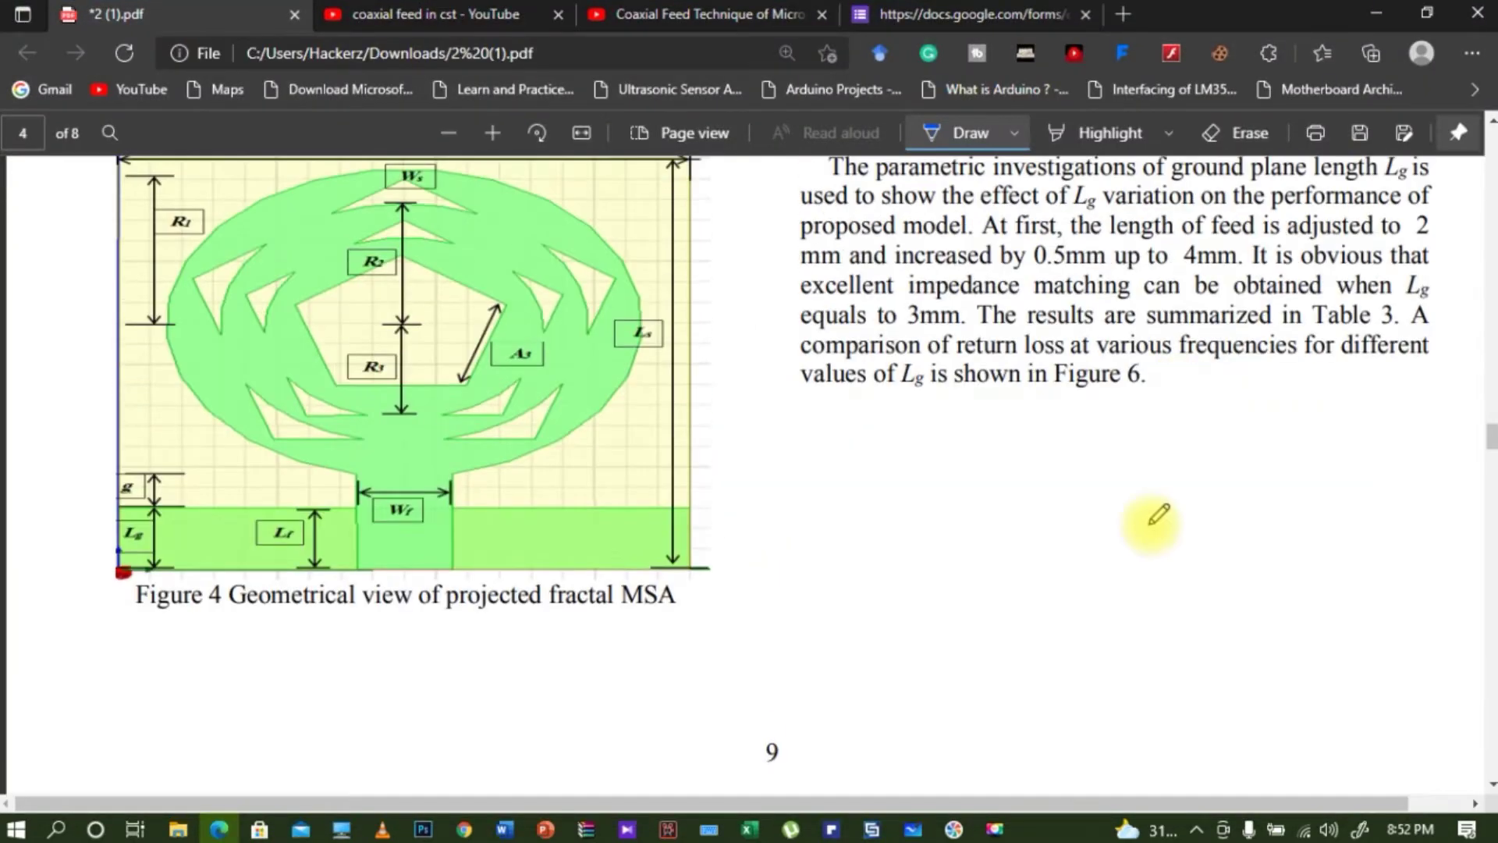
{"action": "scroll", "coordinate": [1159, 514], "scroll_direction": "up", "scroll_amount": 8}
{"action": "scroll", "coordinate": [1147, 523], "scroll_direction": "down", "scroll_amount": 9}
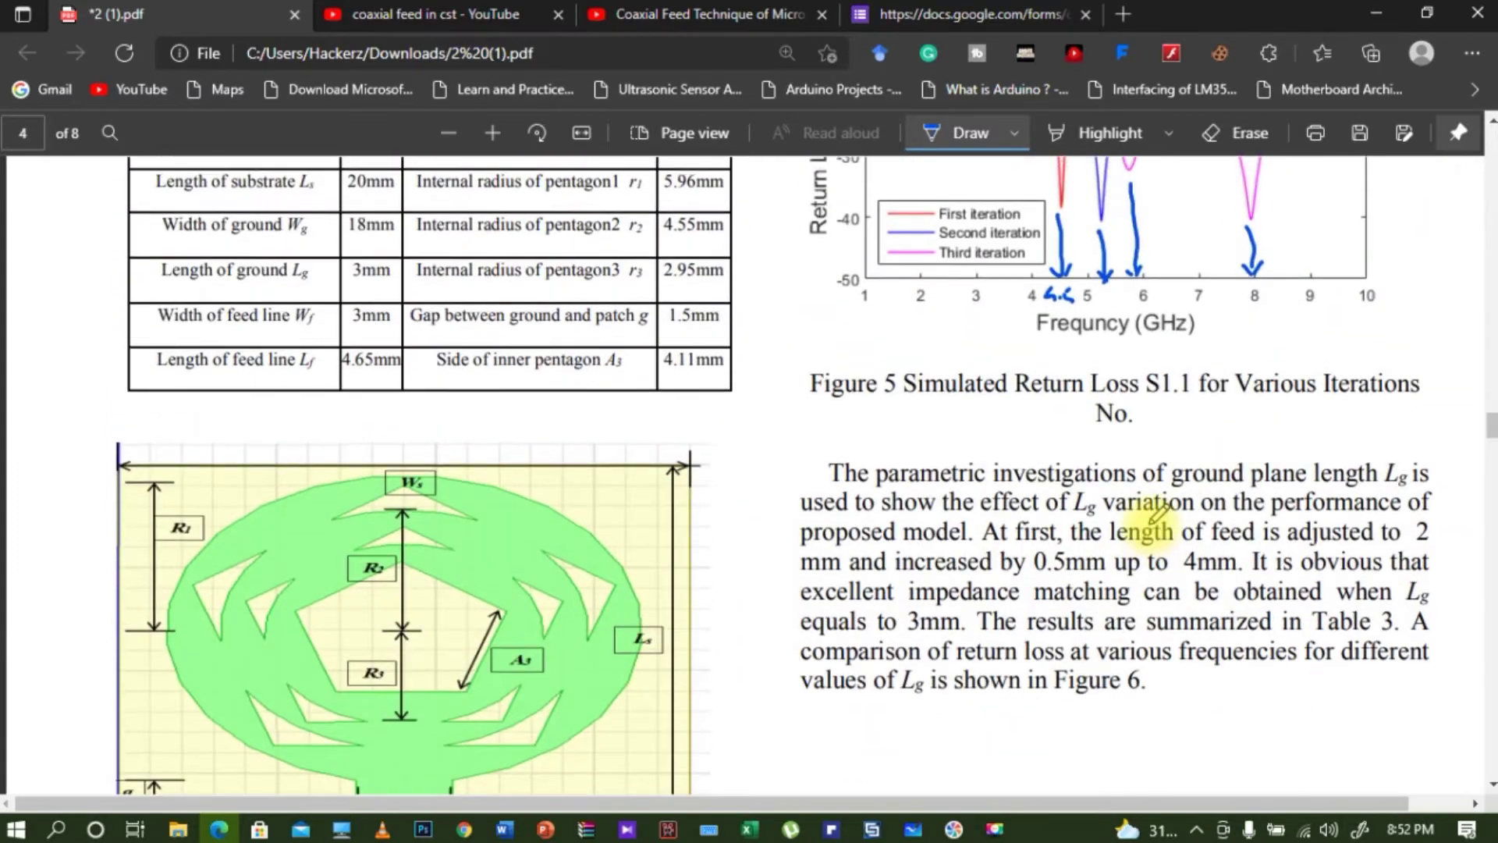
{"action": "scroll", "coordinate": [1162, 513], "scroll_direction": "up", "scroll_amount": 2}
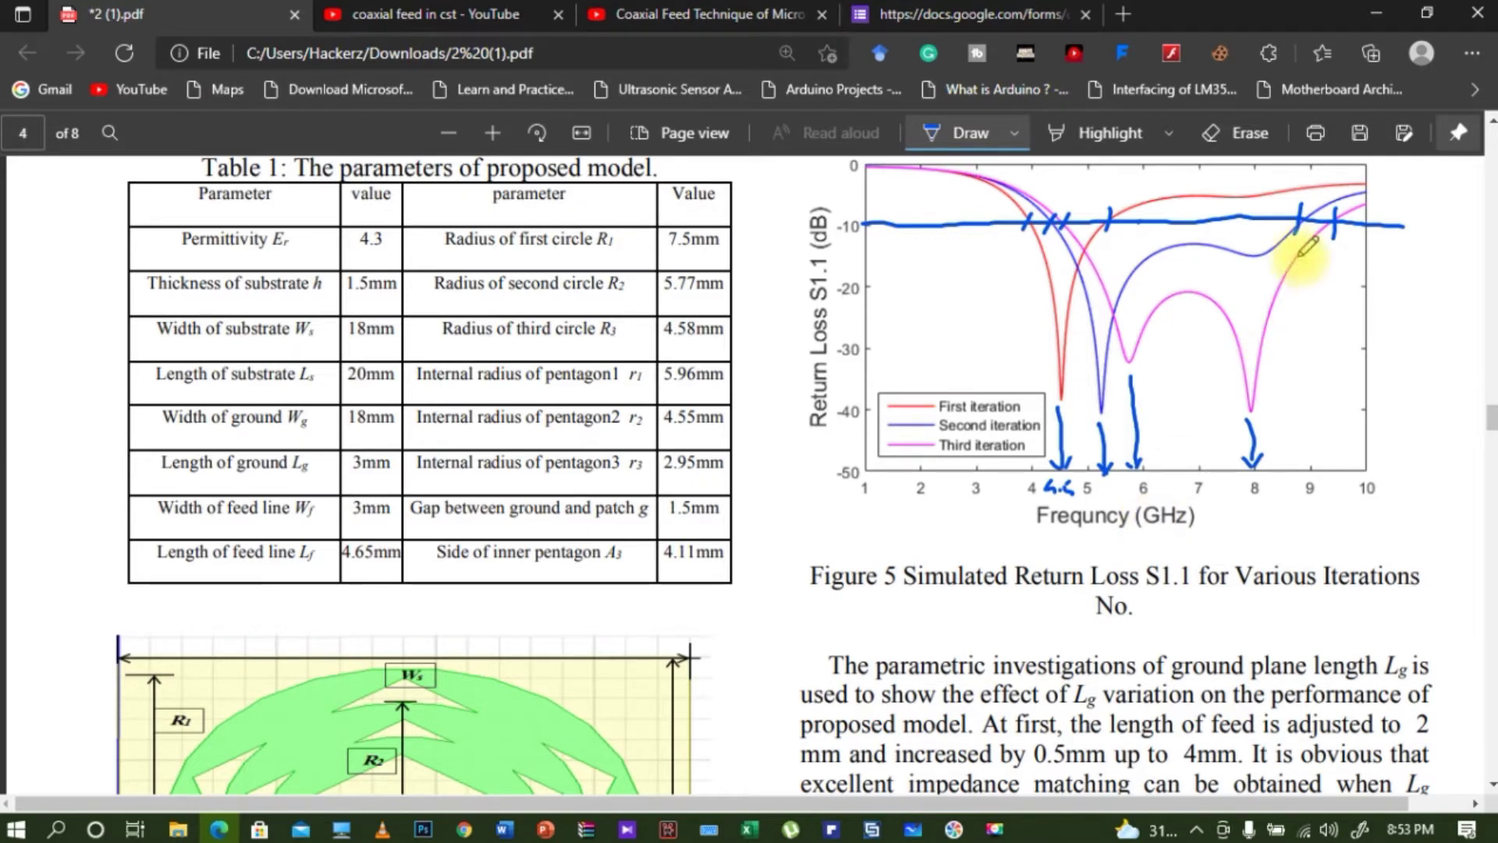
{"action": "left_click", "coordinate": [1380, 14]}
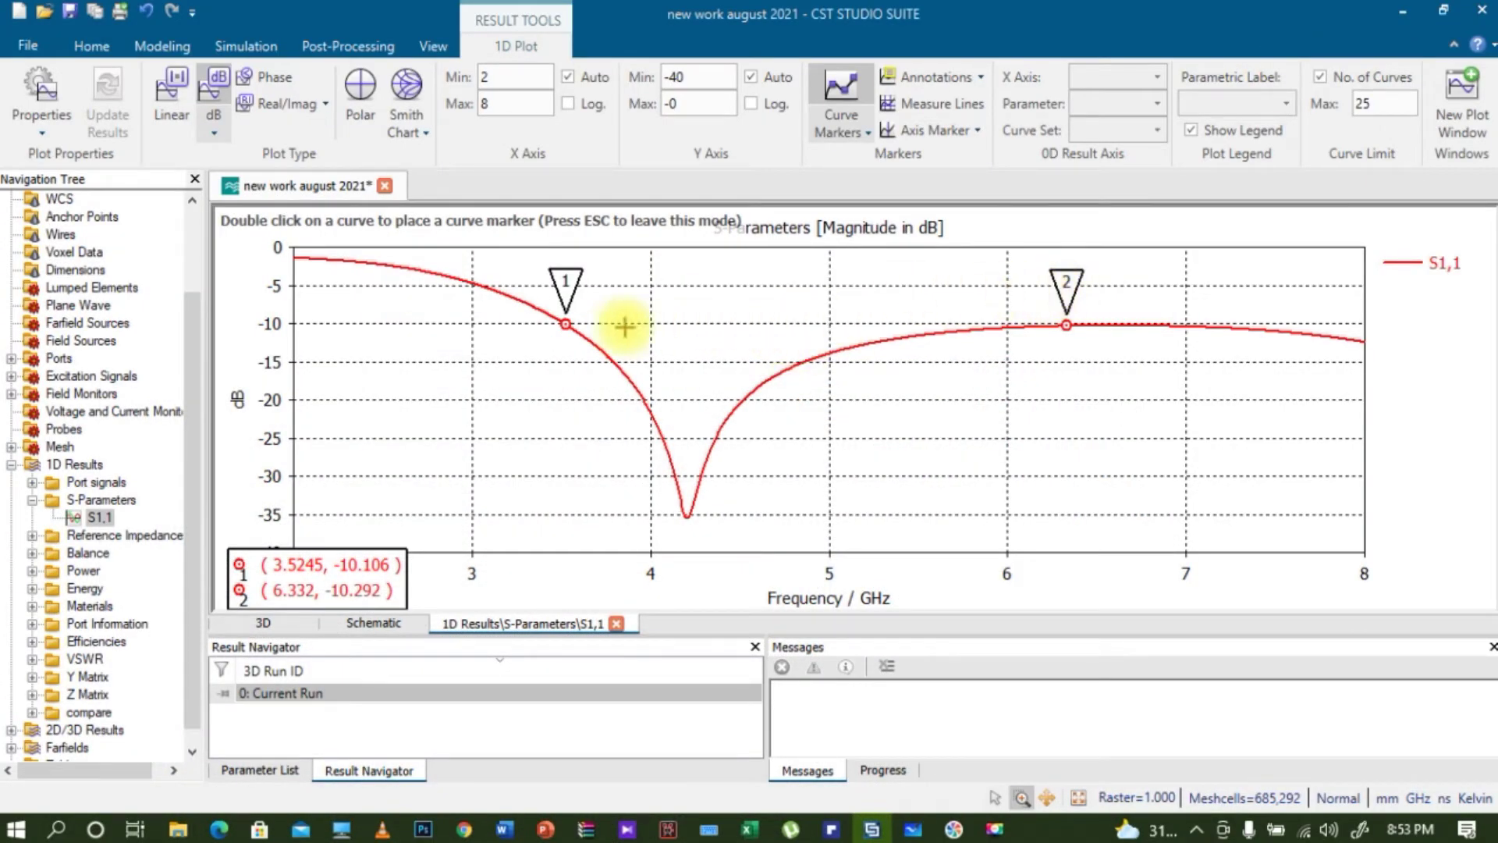
Place a third curve marker at the S1,1 curve's minimum, about 4.21 GHz, and reposition its label and the marker coordinate box
{"action": "left_click_drag", "start_coordinate": [312, 570], "coordinate": [428, 467]}
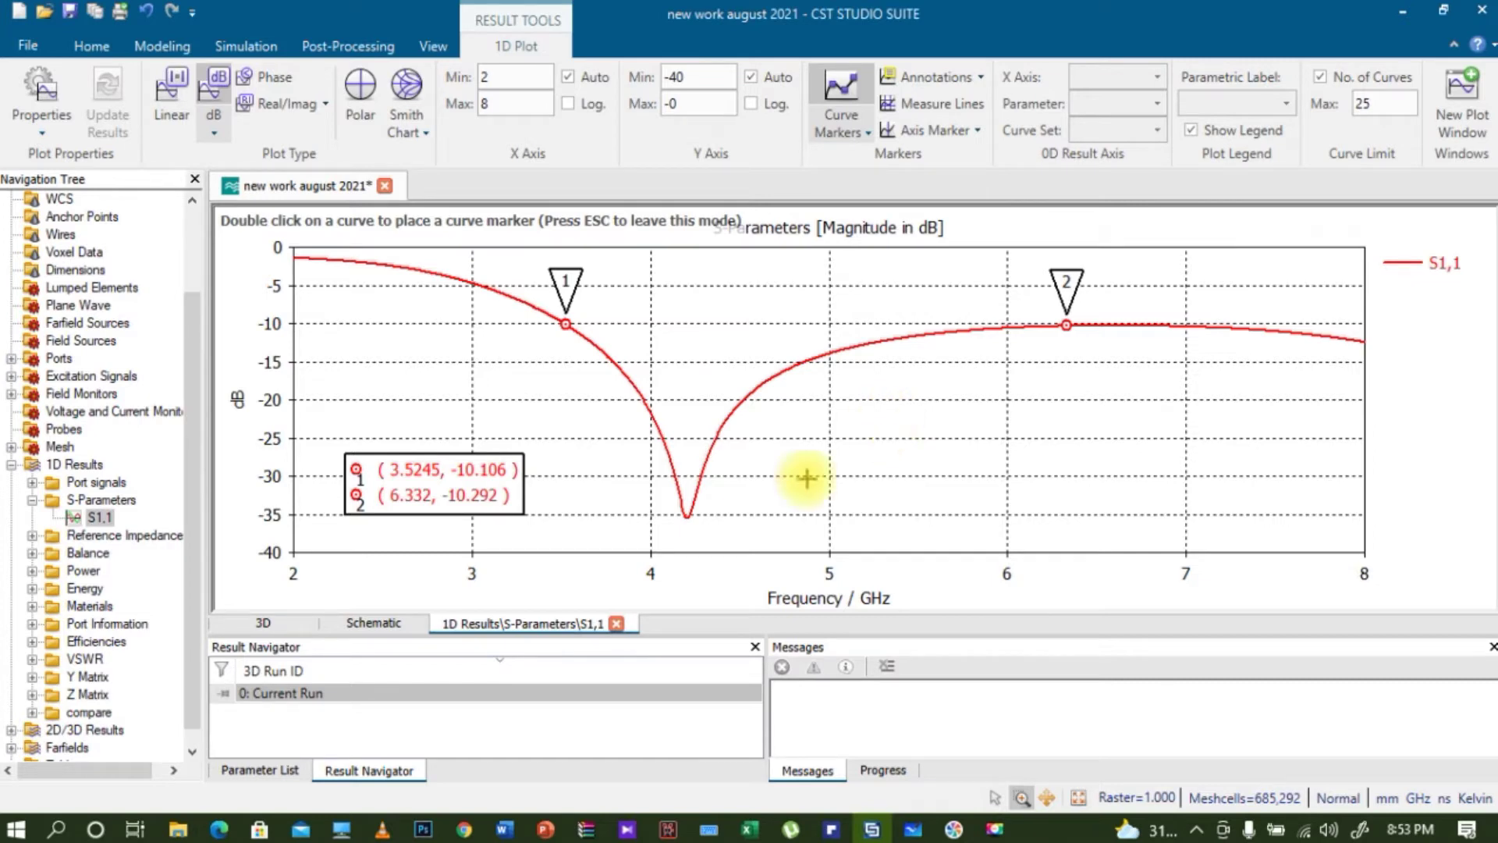
{"action": "double_click", "coordinate": [688, 522]}
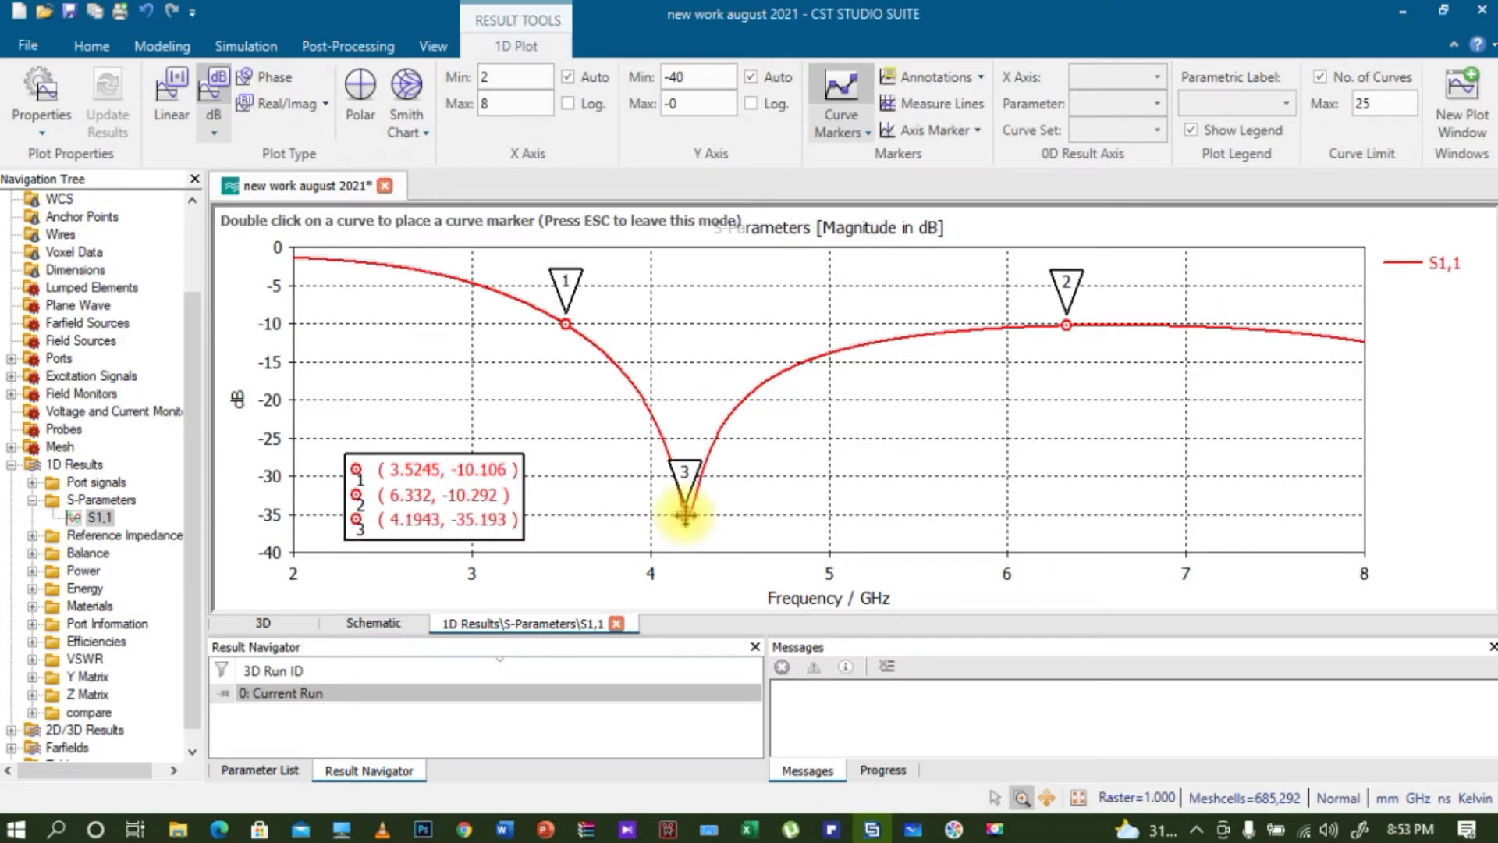
{"action": "left_click", "coordinate": [685, 515]}
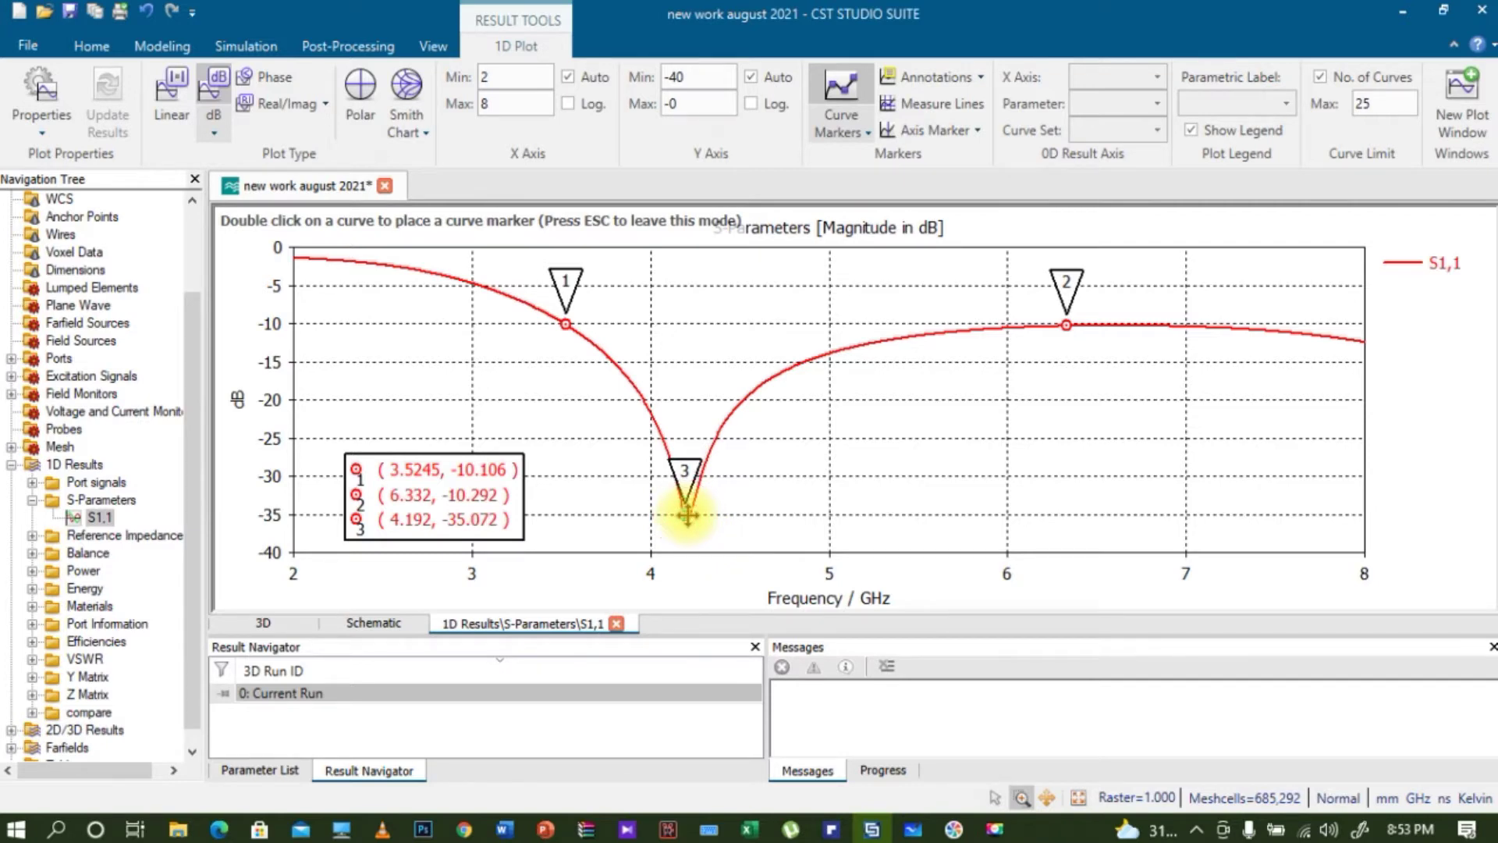
{"action": "left_click_drag", "start_coordinate": [686, 514], "coordinate": [712, 546]}
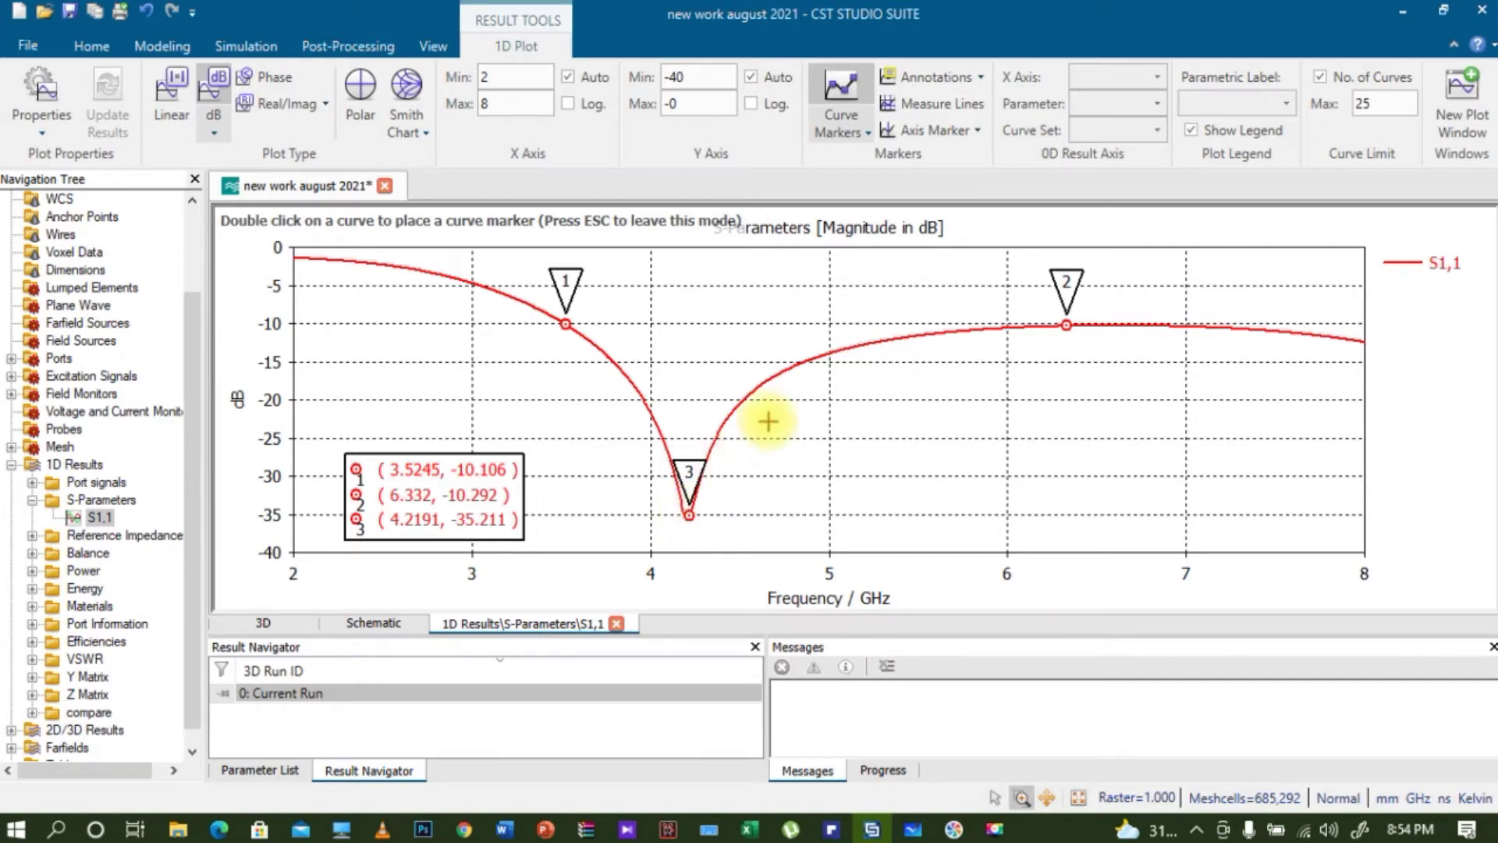
{"action": "scroll", "coordinate": [768, 422], "scroll_direction": "up", "scroll_amount": 1}
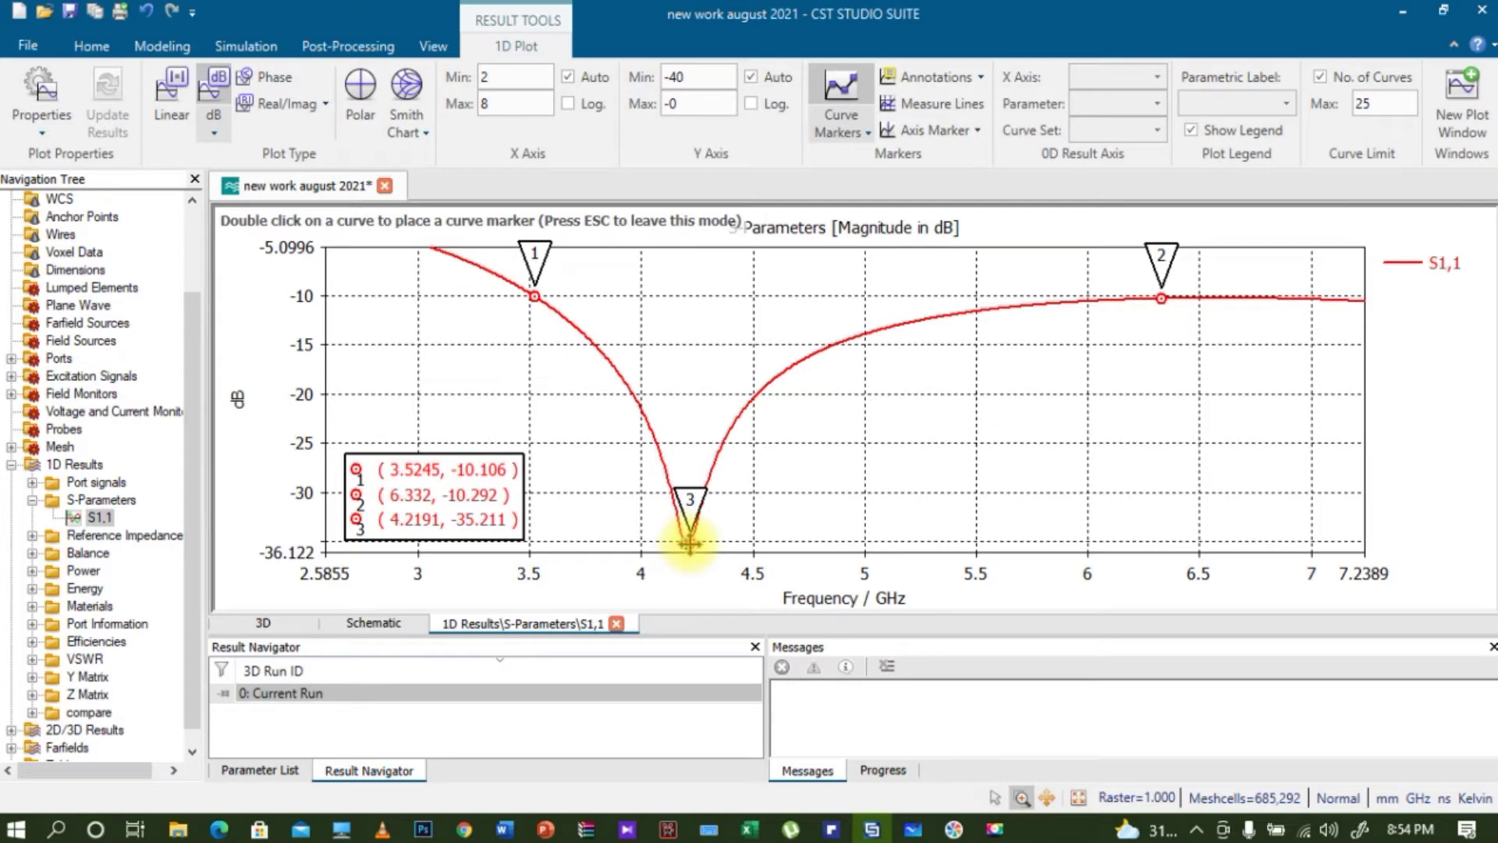
{"action": "left_click_drag", "start_coordinate": [689, 544], "coordinate": [692, 569]}
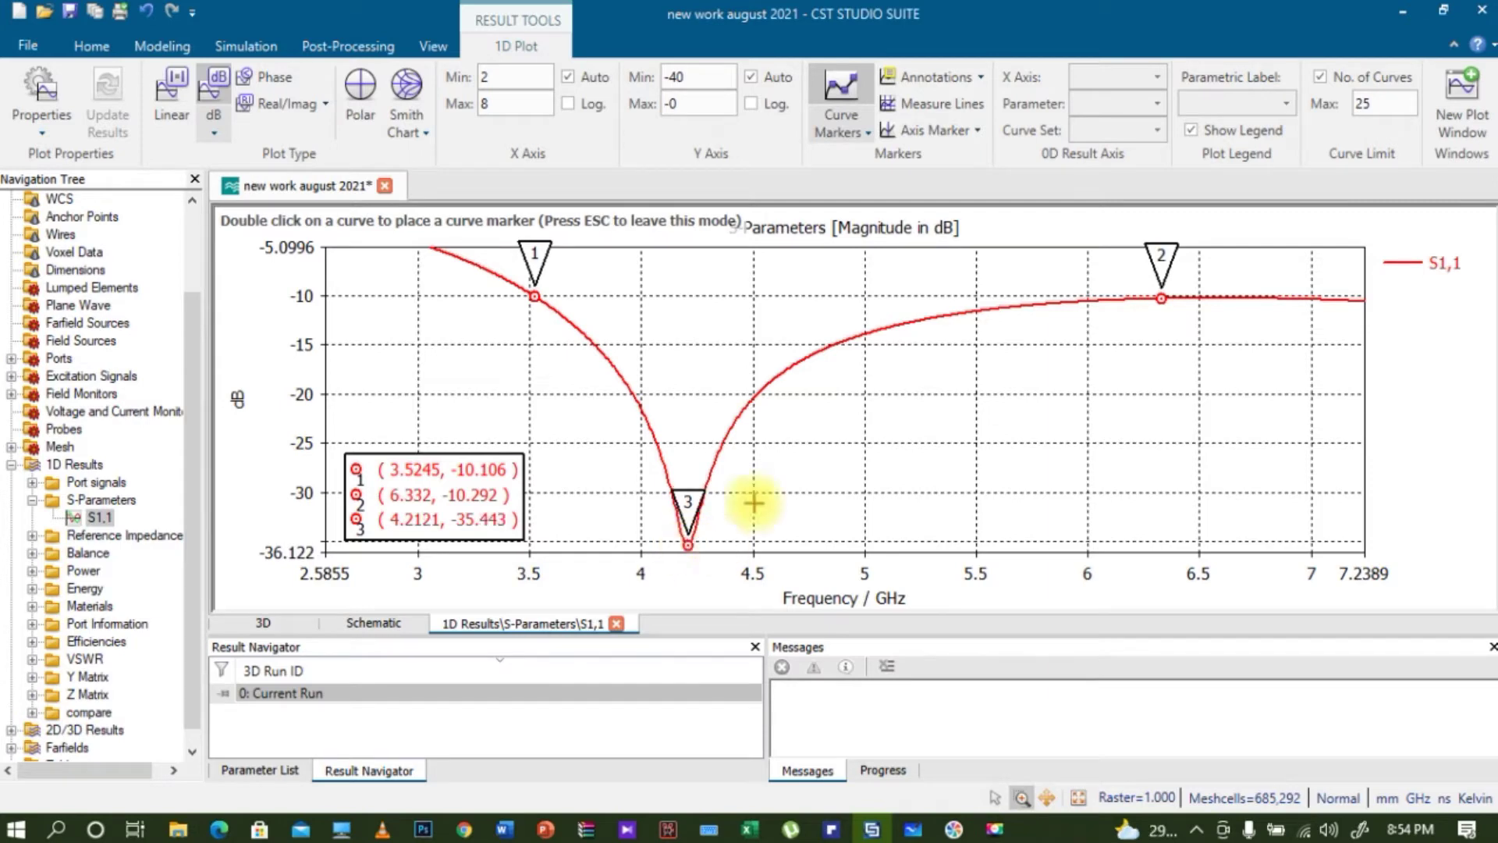
{"action": "scroll", "coordinate": [805, 466], "scroll_direction": "down", "scroll_amount": 1}
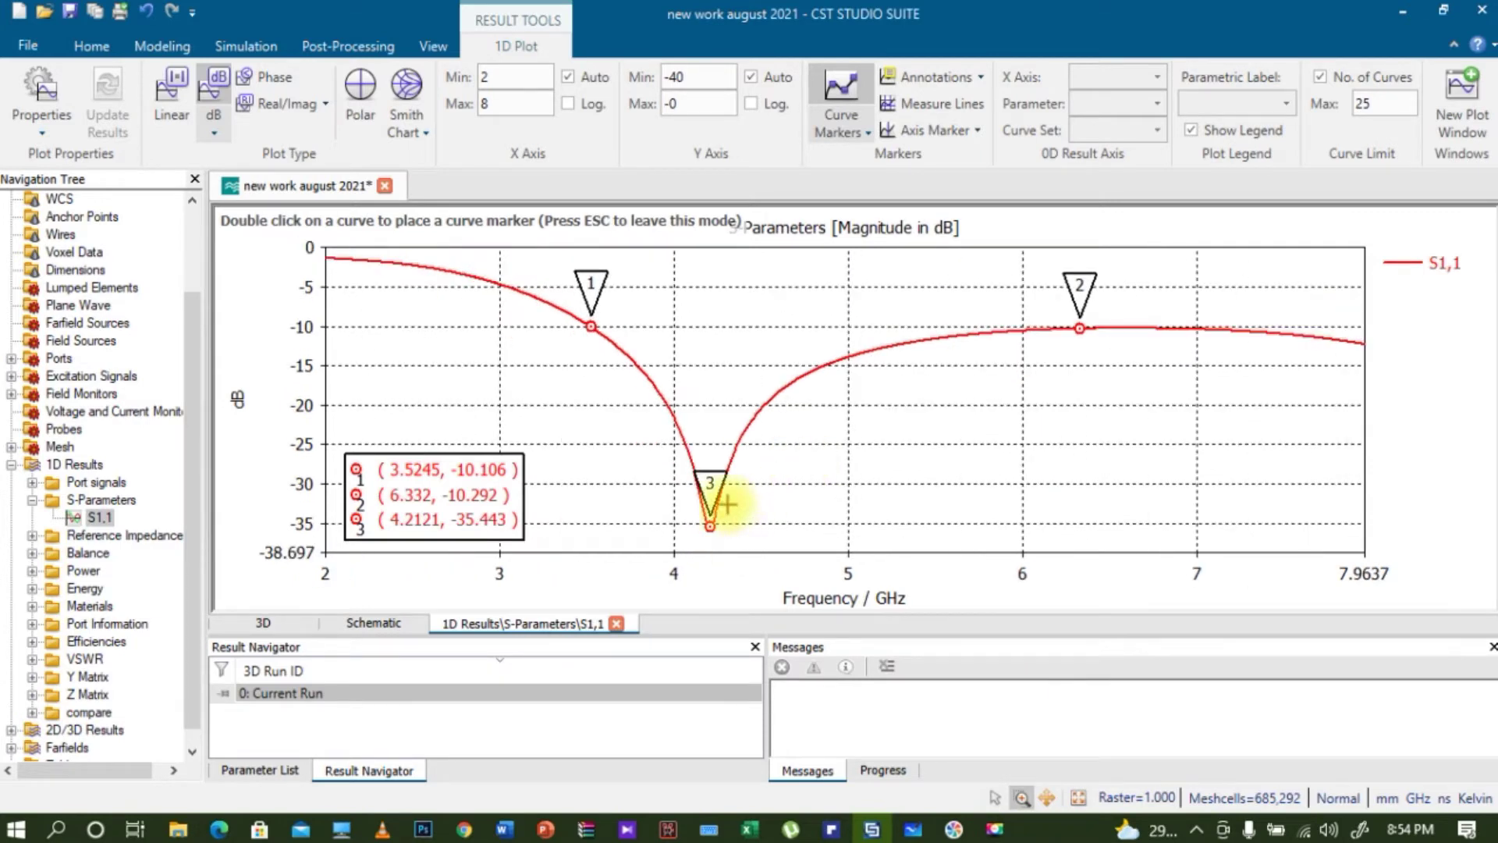
{"action": "left_click_drag", "start_coordinate": [737, 492], "coordinate": [796, 508]}
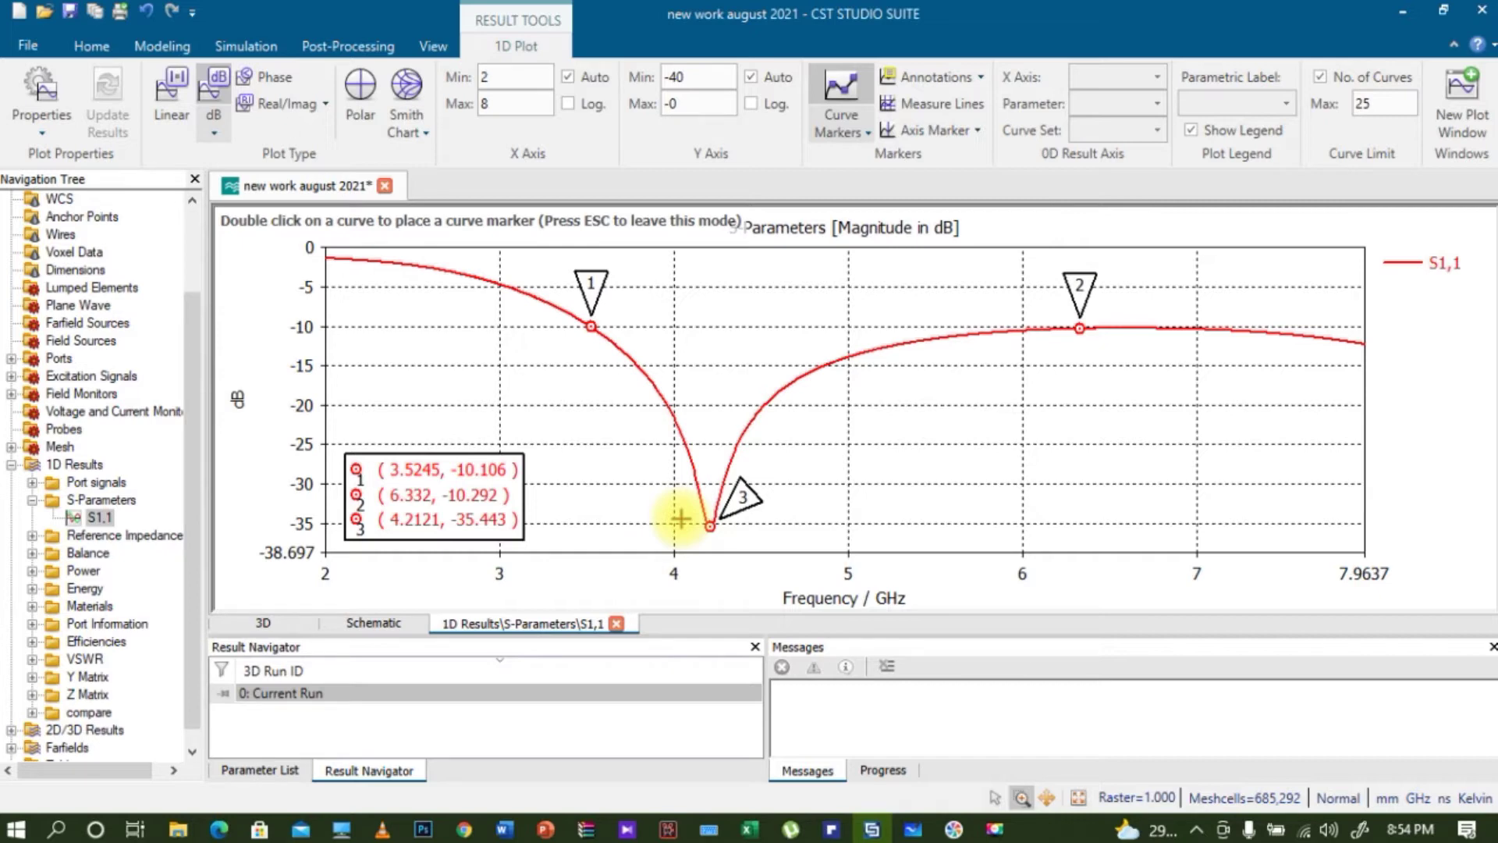
Plot the 1pentagon, 2pentagon and 3pentagon curves from the compare results together
{"action": "left_click", "coordinate": [193, 517]}
{"action": "left_click_drag", "start_coordinate": [197, 544], "coordinate": [199, 571]}
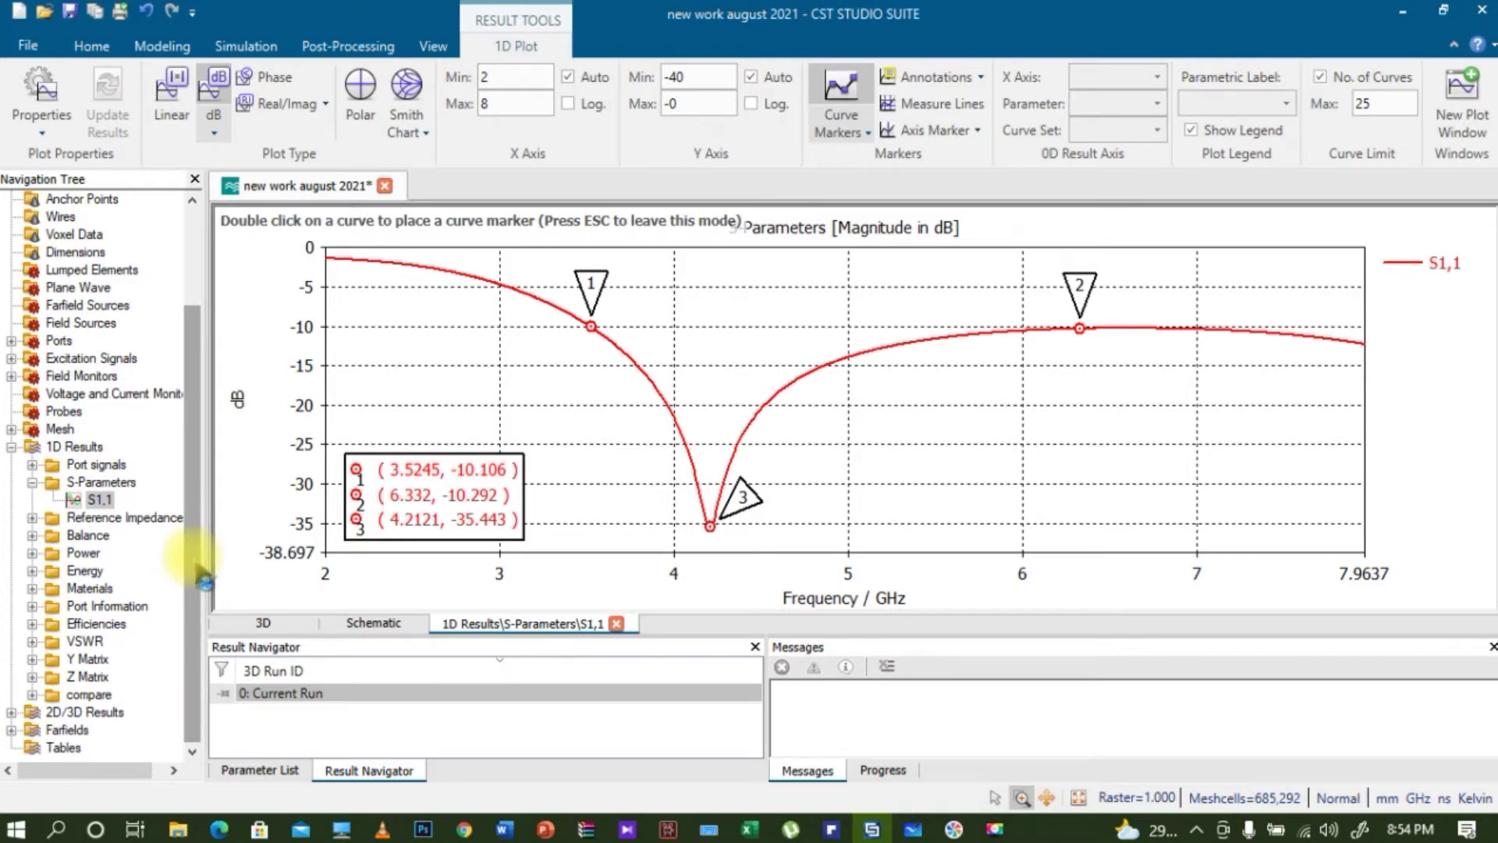
{"action": "left_click", "coordinate": [32, 694]}
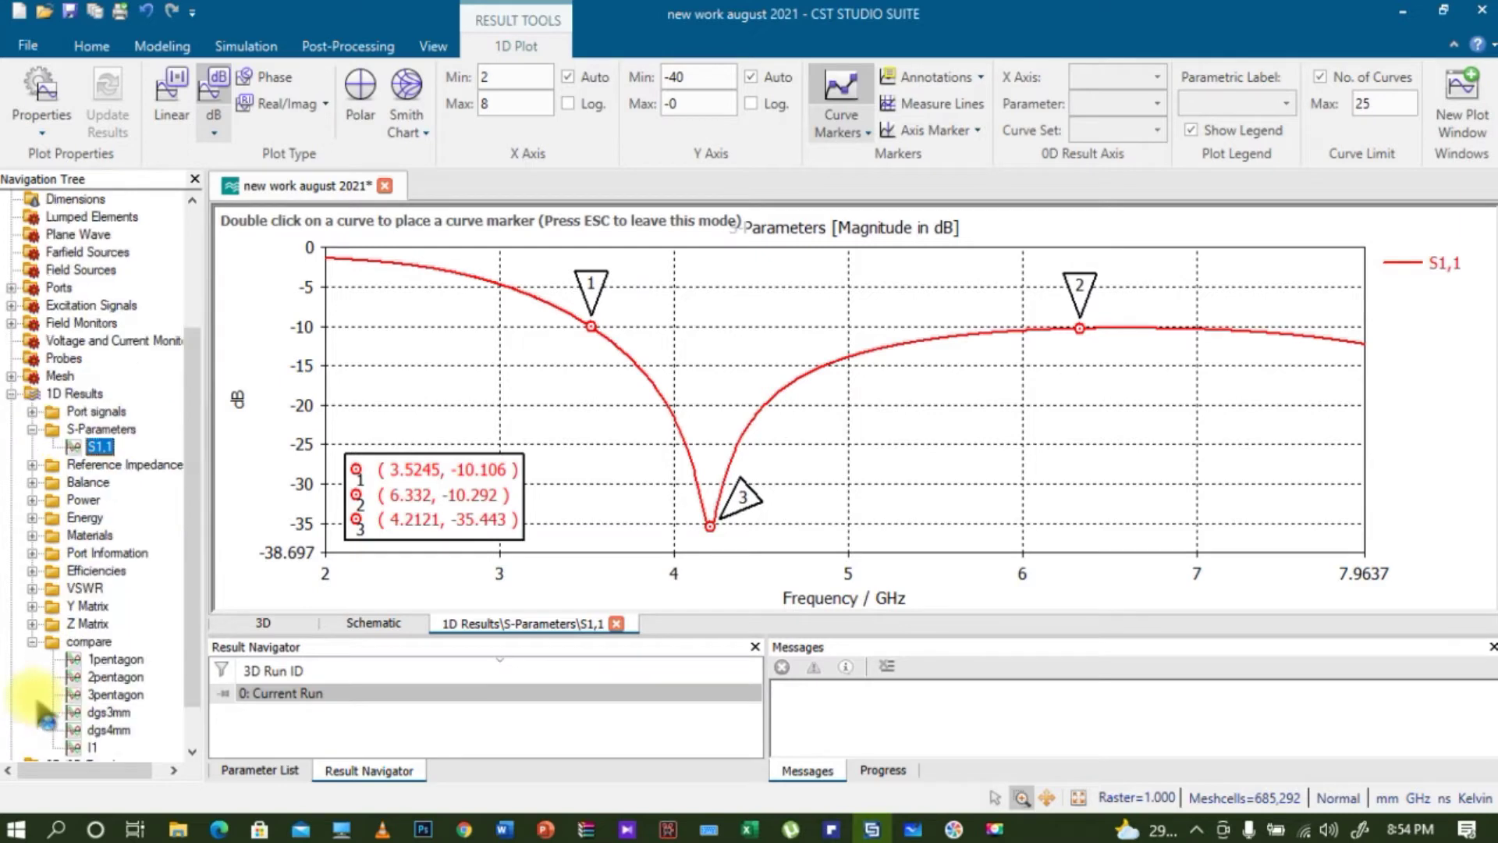
{"action": "left_click_drag", "start_coordinate": [193, 528], "coordinate": [184, 571]}
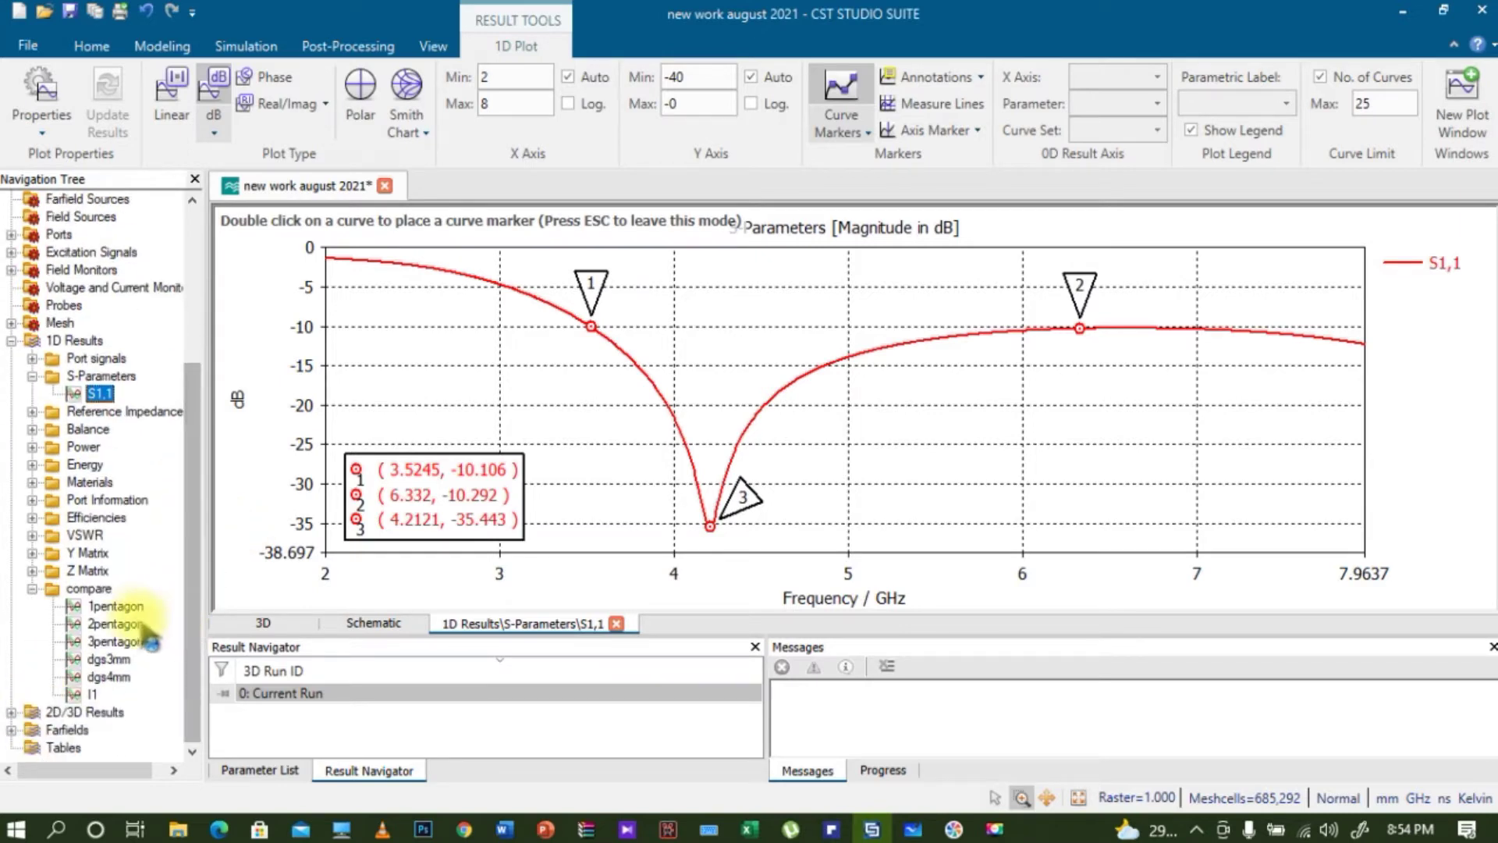
{"action": "left_click", "coordinate": [125, 609]}
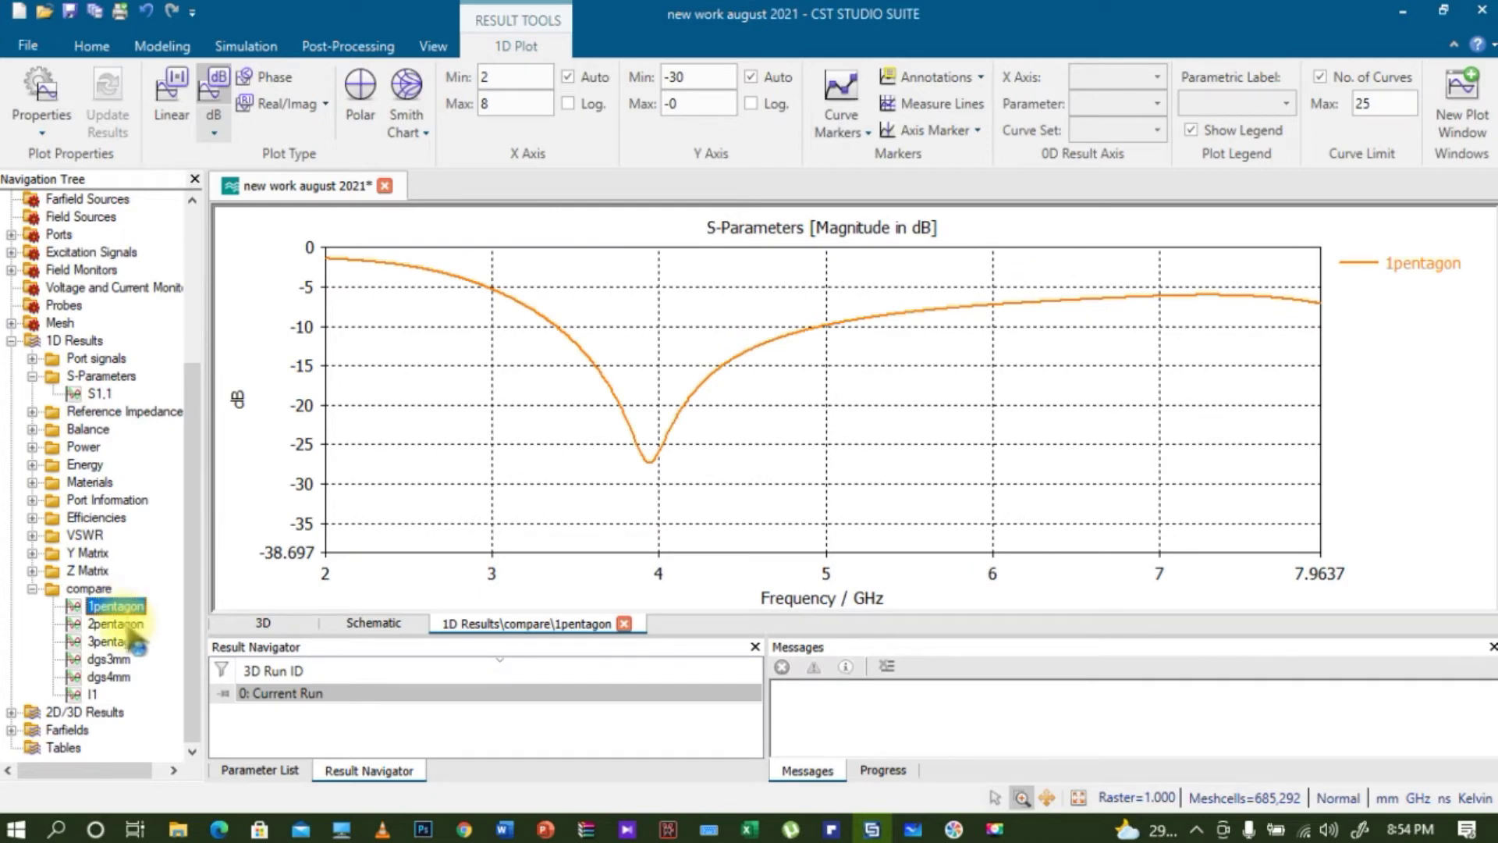
{"action": "left_click", "coordinate": [125, 625], "text": "ctrl"}
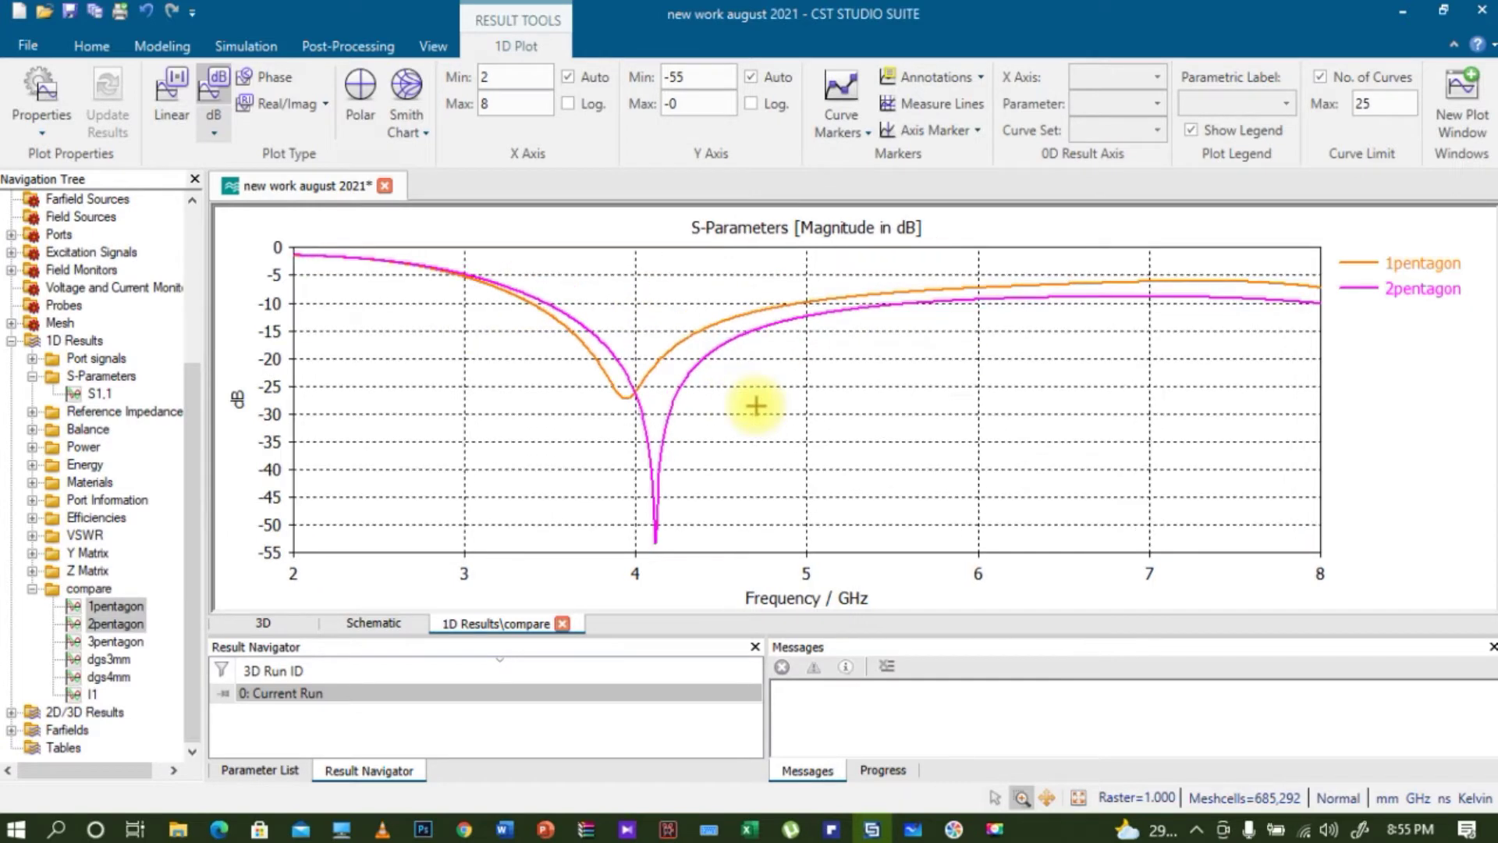
{"action": "left_click", "coordinate": [117, 644], "text": "ctrl"}
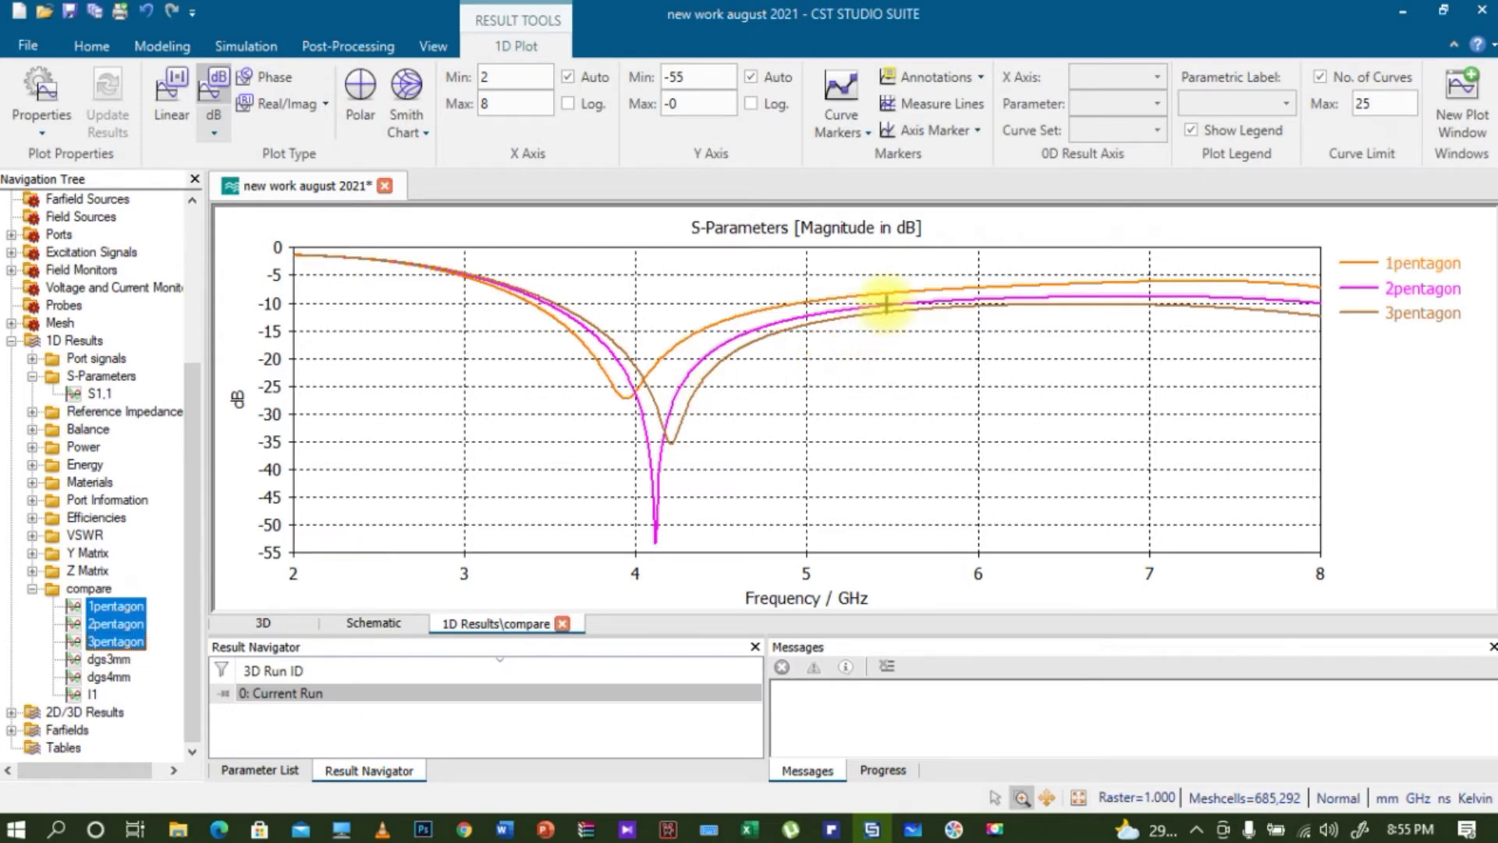
Place a curve marker on the 1pentagon curve near -10 dB, at about 4.95 GHz
{"action": "left_click", "coordinate": [868, 134]}
{"action": "left_click", "coordinate": [876, 156]}
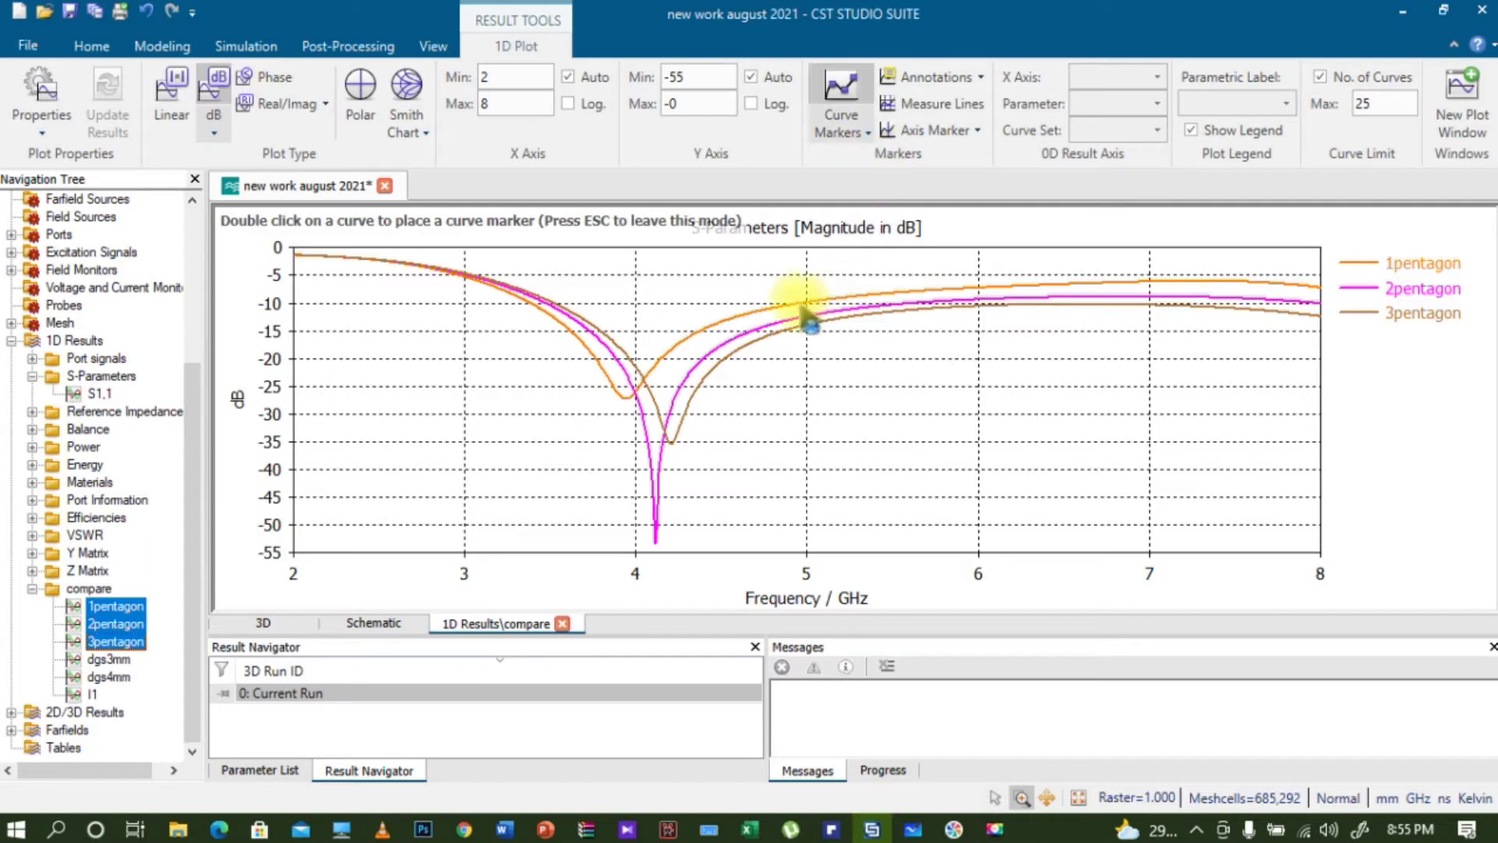
{"action": "double_click", "coordinate": [797, 304]}
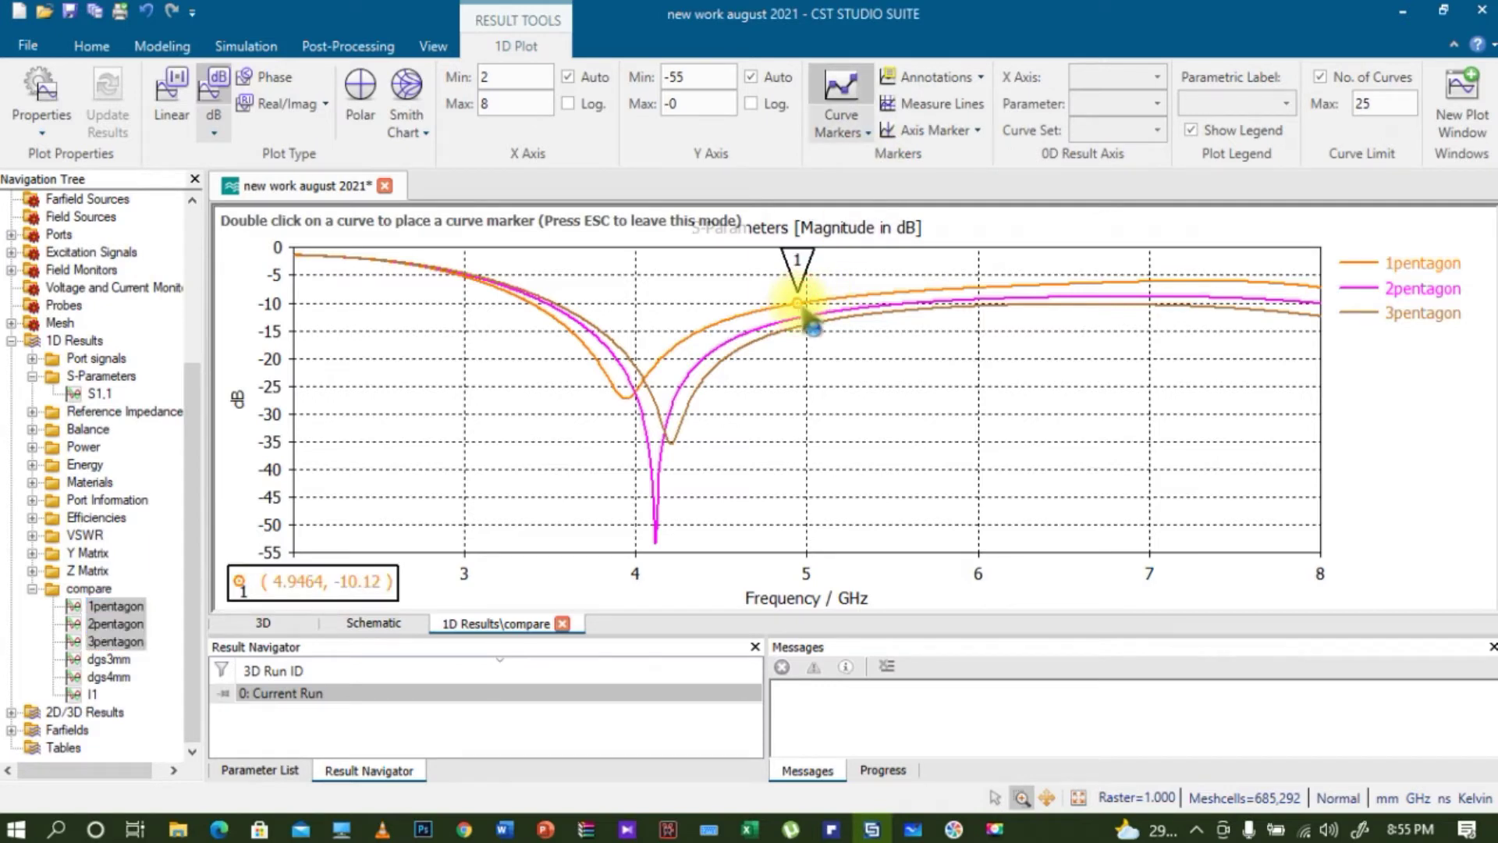
Place curve markers near -10 dB on the 2pentagon curve at about 5.52 GHz and the 3pentagon curve at about 6.16 GHz
{"action": "double_click", "coordinate": [895, 305]}
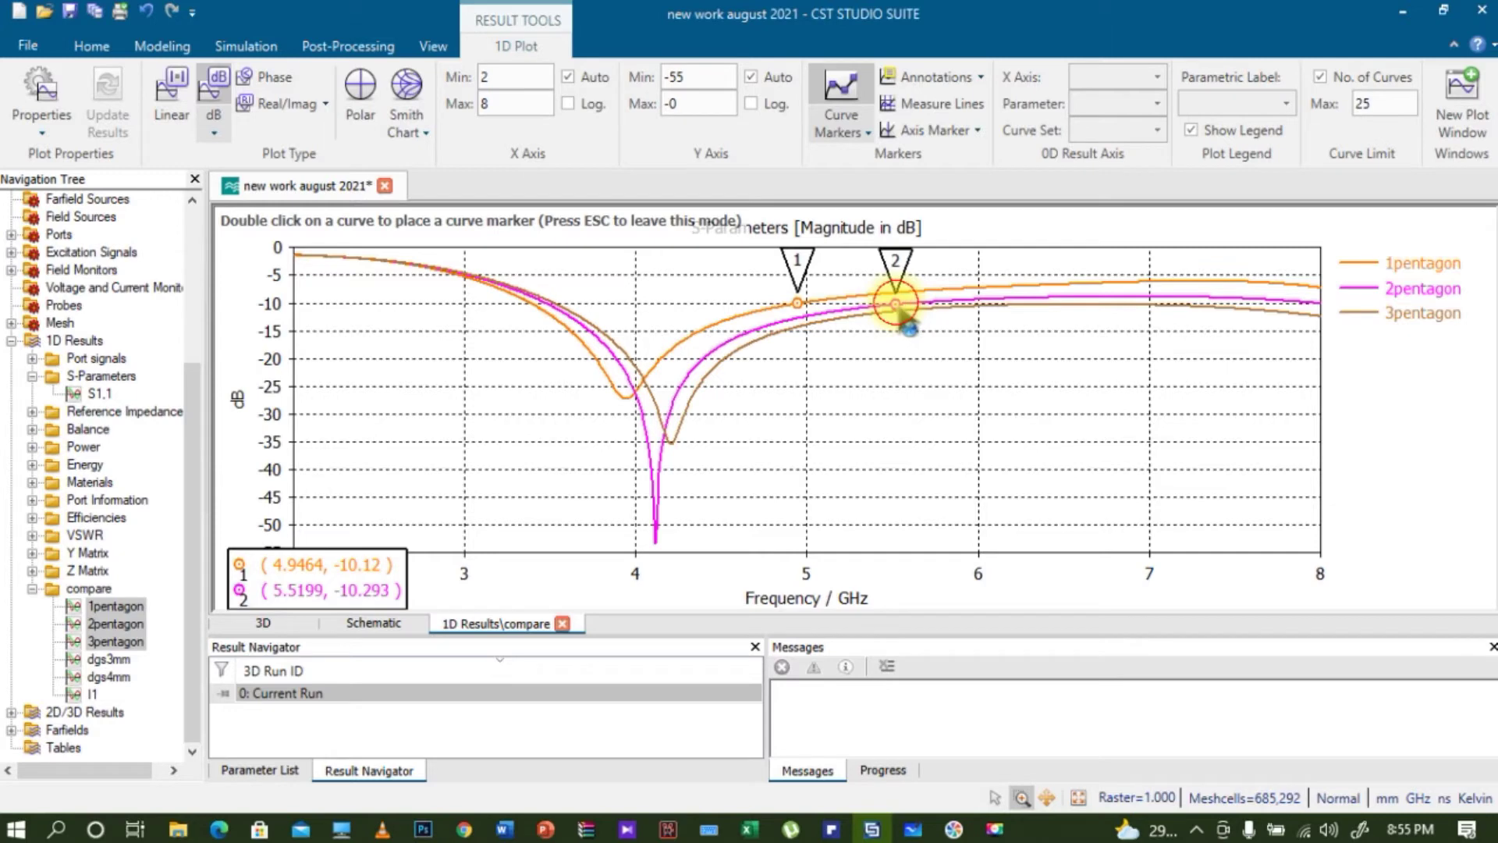
{"action": "double_click", "coordinate": [1006, 304]}
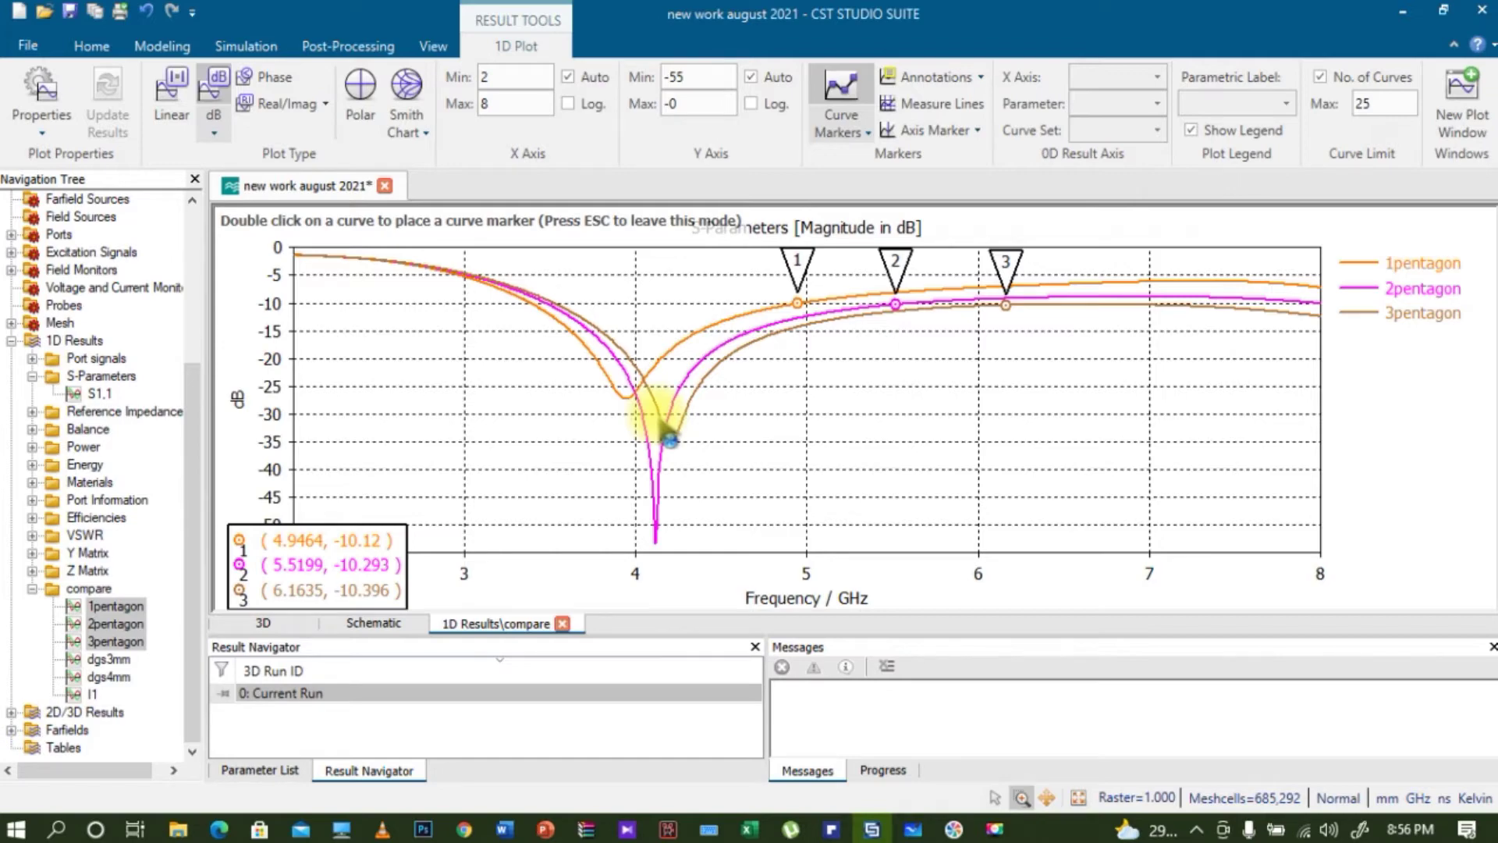
Examine the paper's Figure 5 return loss plot in the browser, return to CST Studio Suite, and plot the dgs3mm and dgs4mm curves together
{"action": "left_click", "coordinate": [219, 828]}
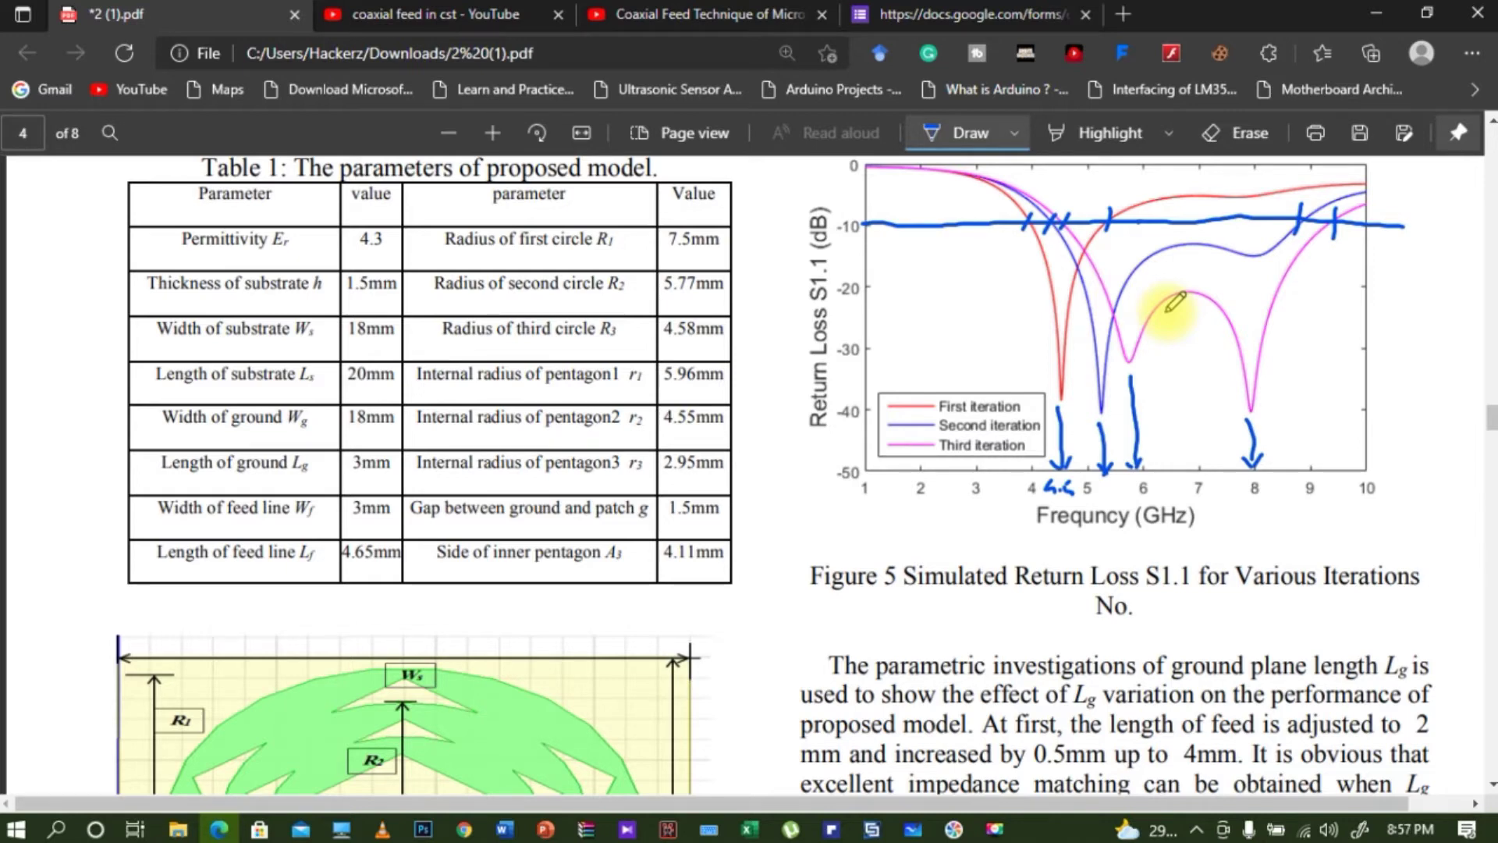
{"action": "left_click", "coordinate": [1376, 14]}
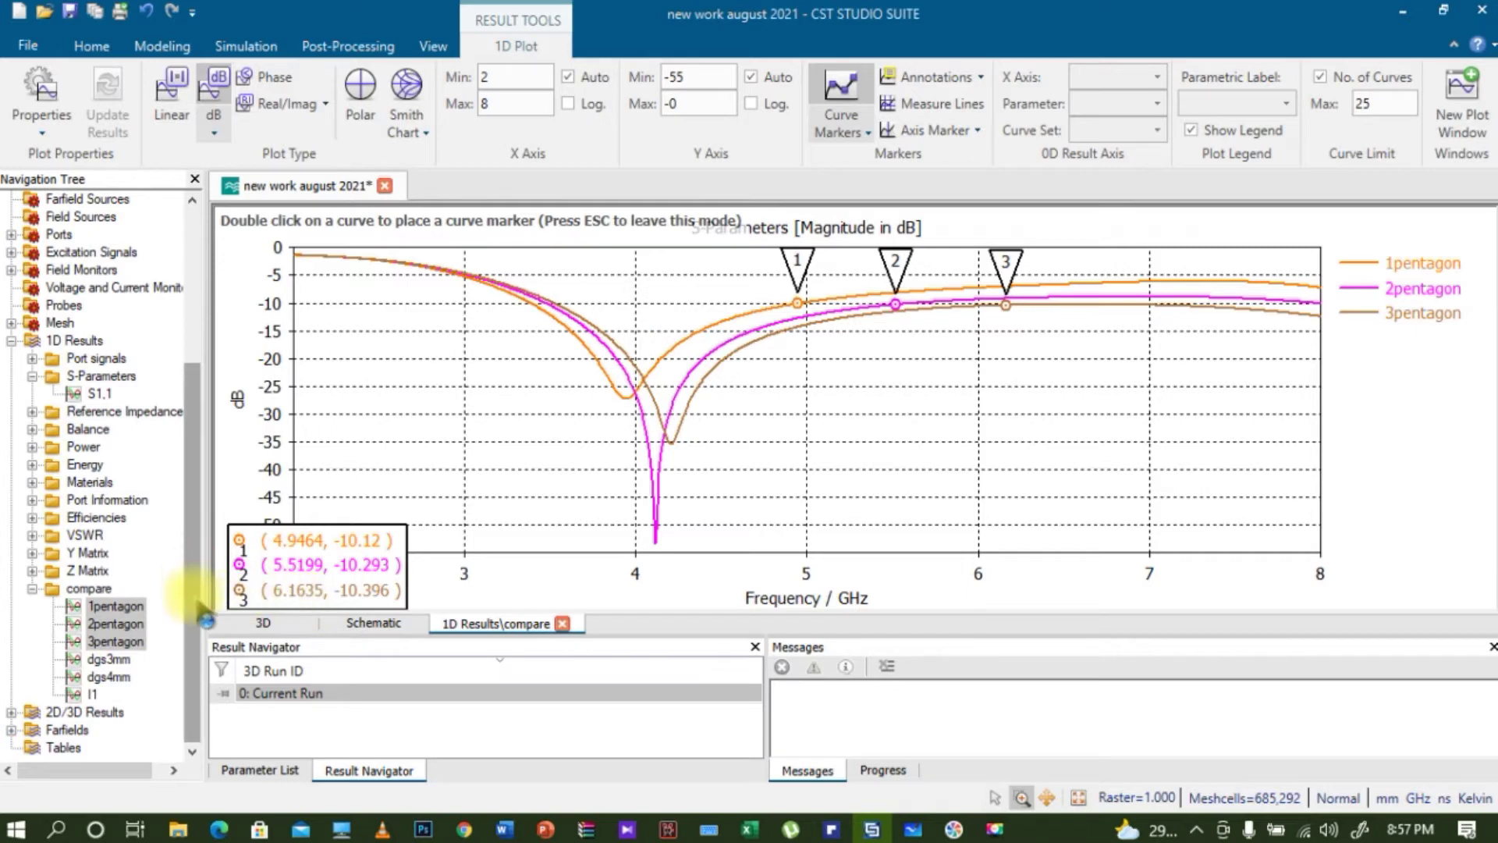
{"action": "left_click", "coordinate": [109, 659]}
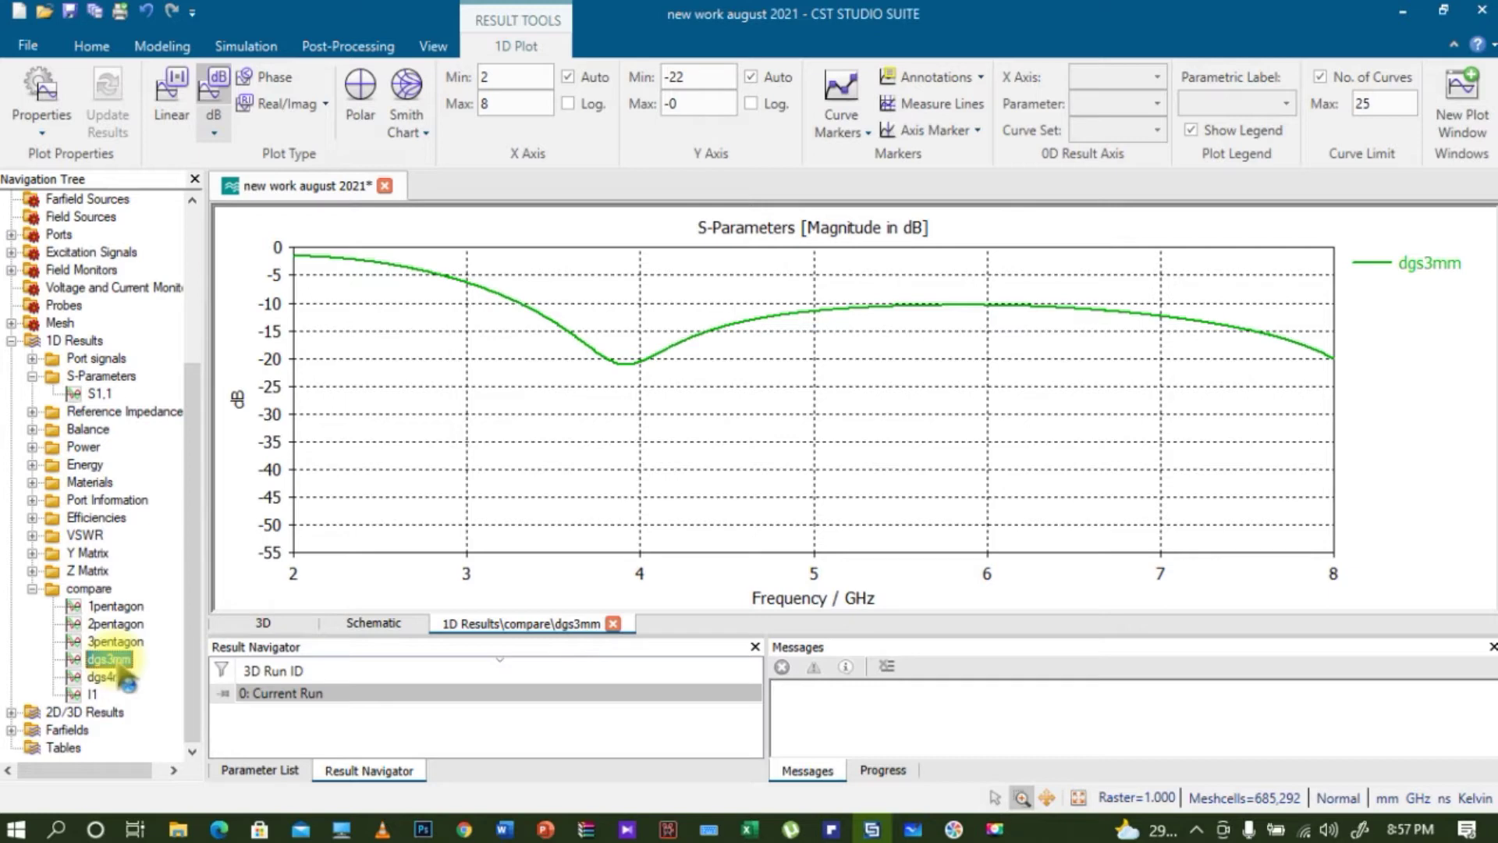
{"action": "left_click", "coordinate": [117, 677], "text": "ctrl"}
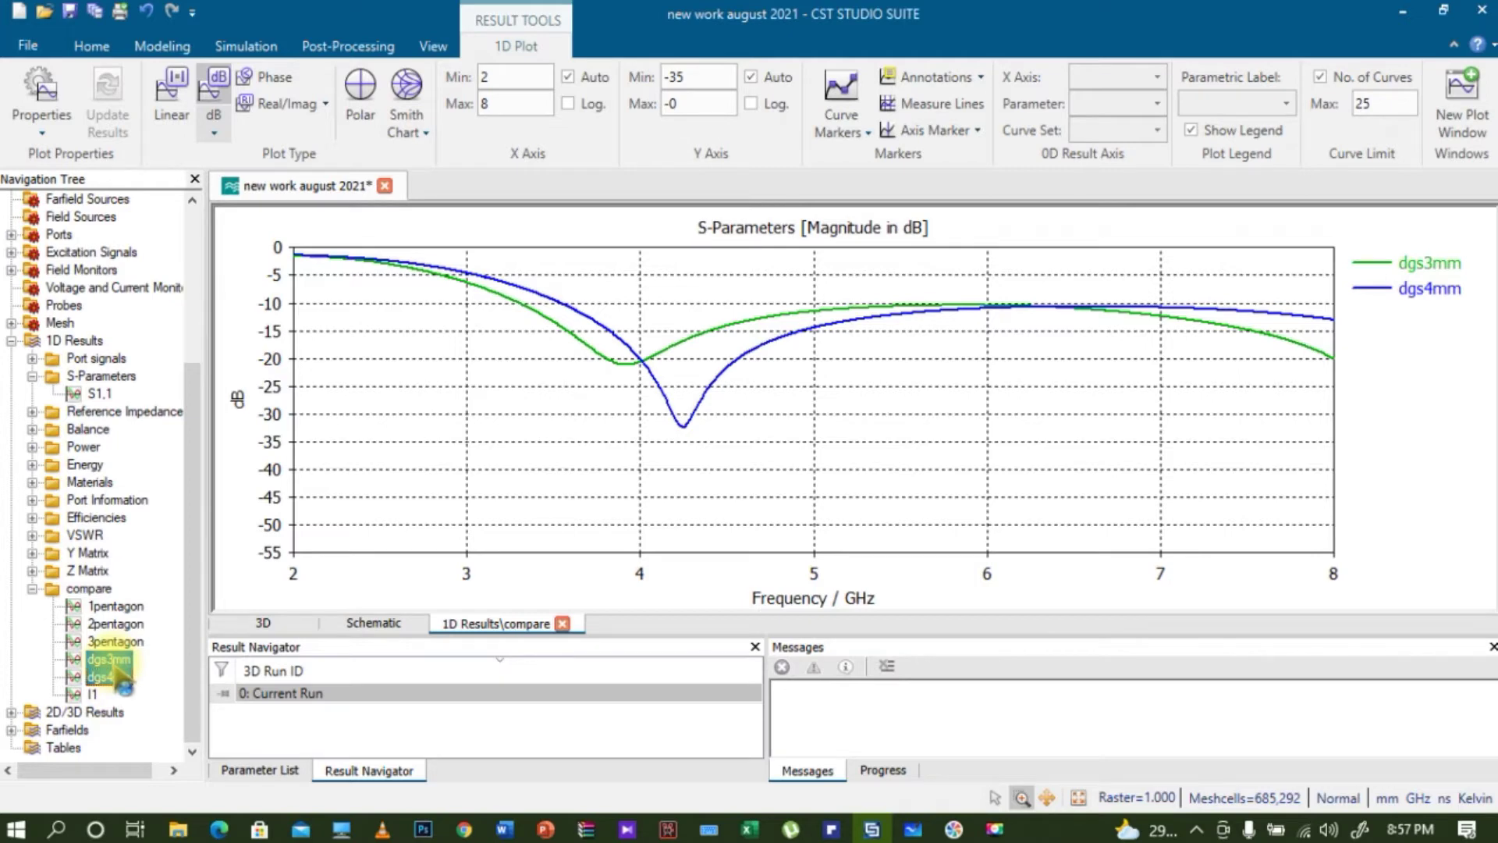
Switch to Microsoft Whiteboard and sketch a square for the ground plane in the empty area below the VSWR note
{"action": "left_click", "coordinate": [913, 830]}
{"action": "scroll", "coordinate": [980, 640], "scroll_direction": "down", "scroll_amount": 4, "text": "ctrl"}
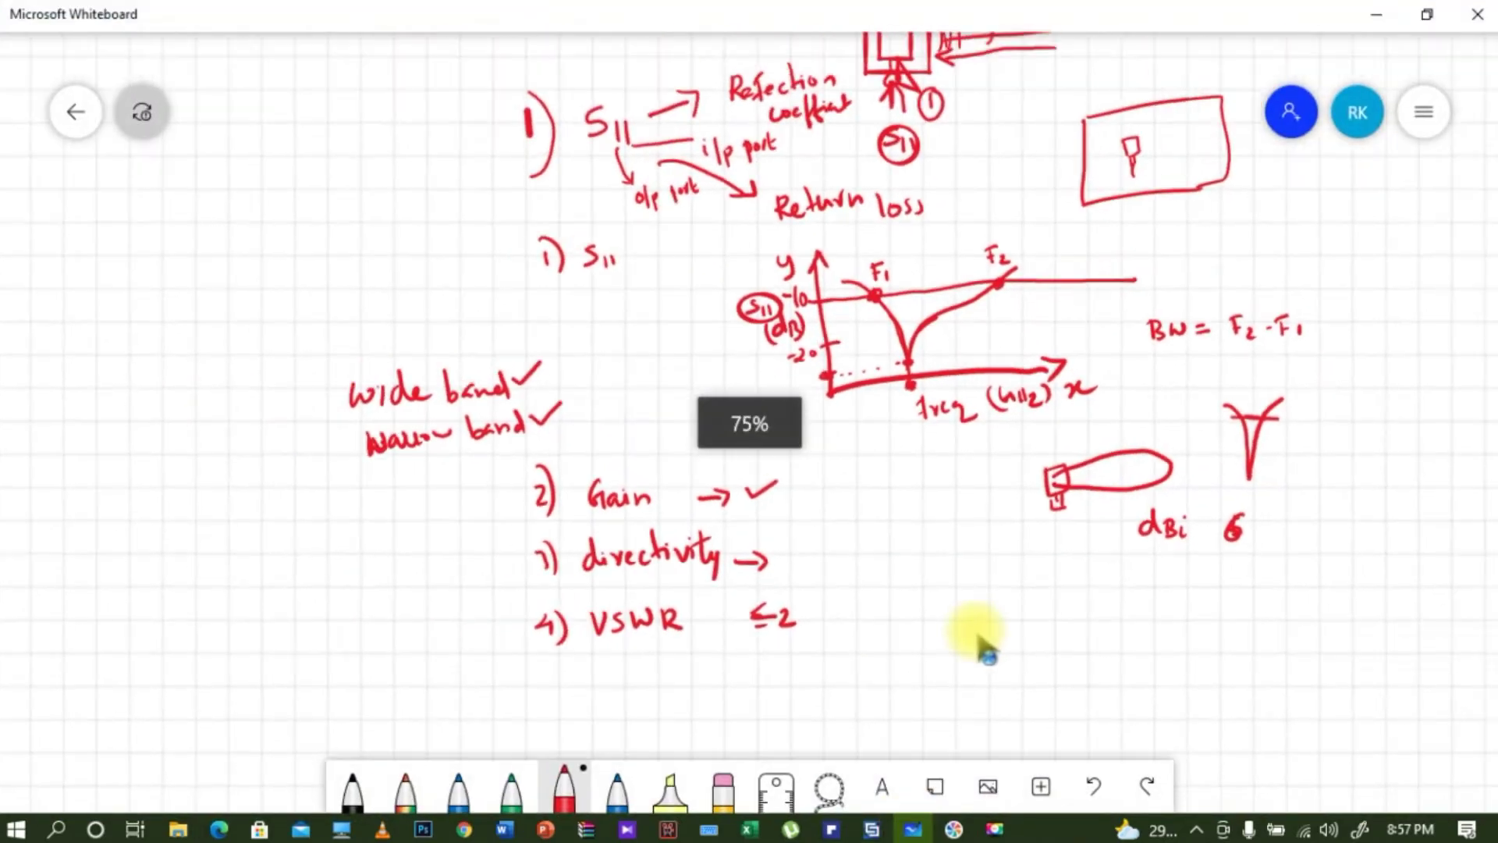
{"action": "right_click_drag", "start_coordinate": [968, 546], "coordinate": [863, 233]}
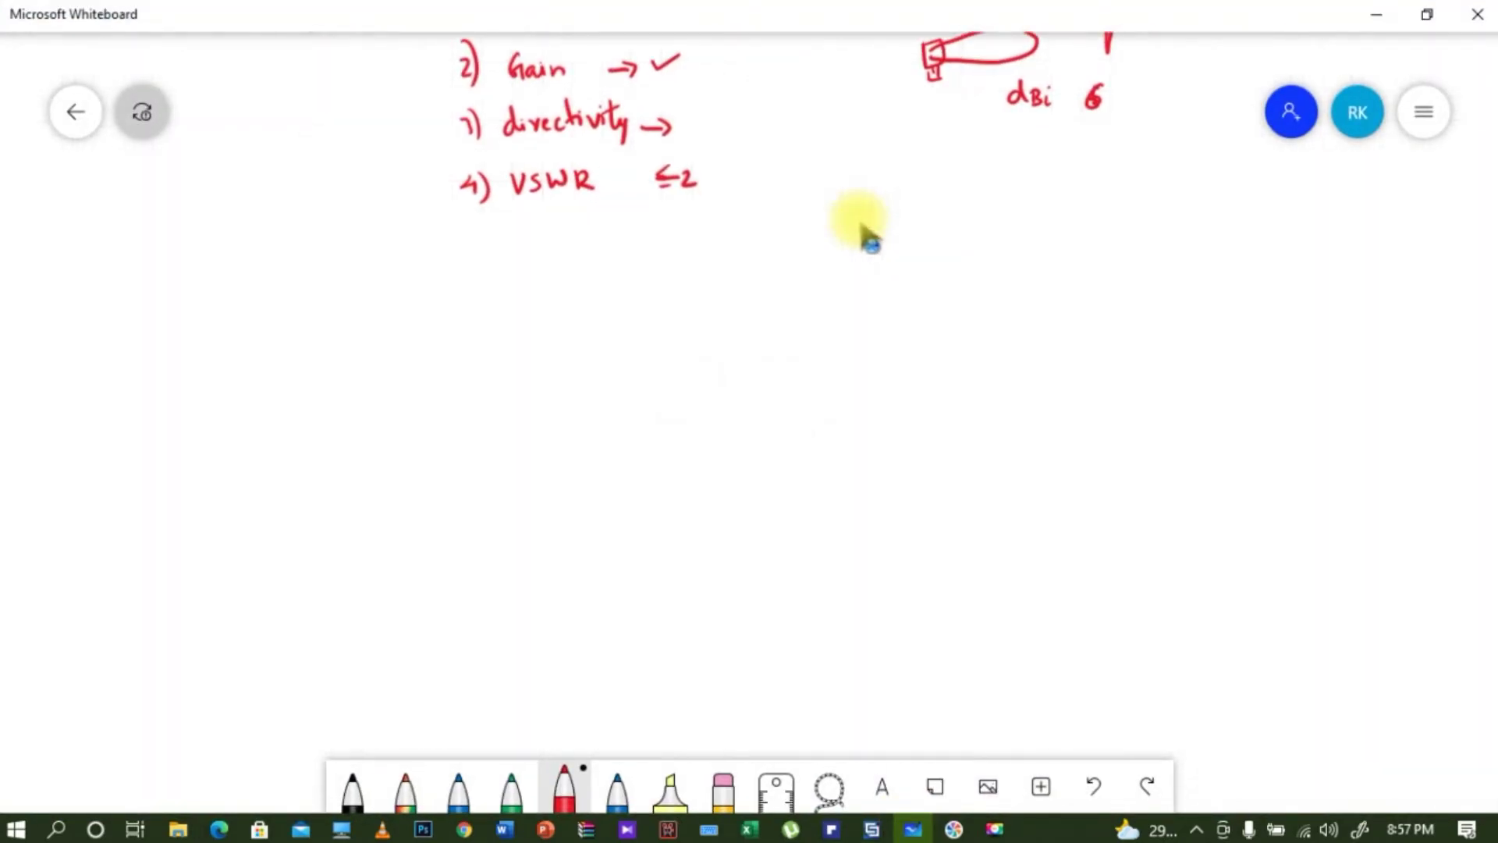
{"action": "left_click_drag", "start_coordinate": [636, 365], "coordinate": [638, 450]}
{"action": "mouse_move", "coordinate": [634, 361]}
{"action": "left_mouse_down"}
{"action": "mouse_move", "coordinate": [716, 357]}
{"action": "mouse_move", "coordinate": [730, 445]}
{"action": "left_mouse_up"}
{"action": "mouse_move", "coordinate": [636, 443]}
{"action": "left_mouse_down"}
{"action": "mouse_move", "coordinate": [676, 457]}
{"action": "mouse_move", "coordinate": [729, 446]}
{"action": "left_mouse_up"}
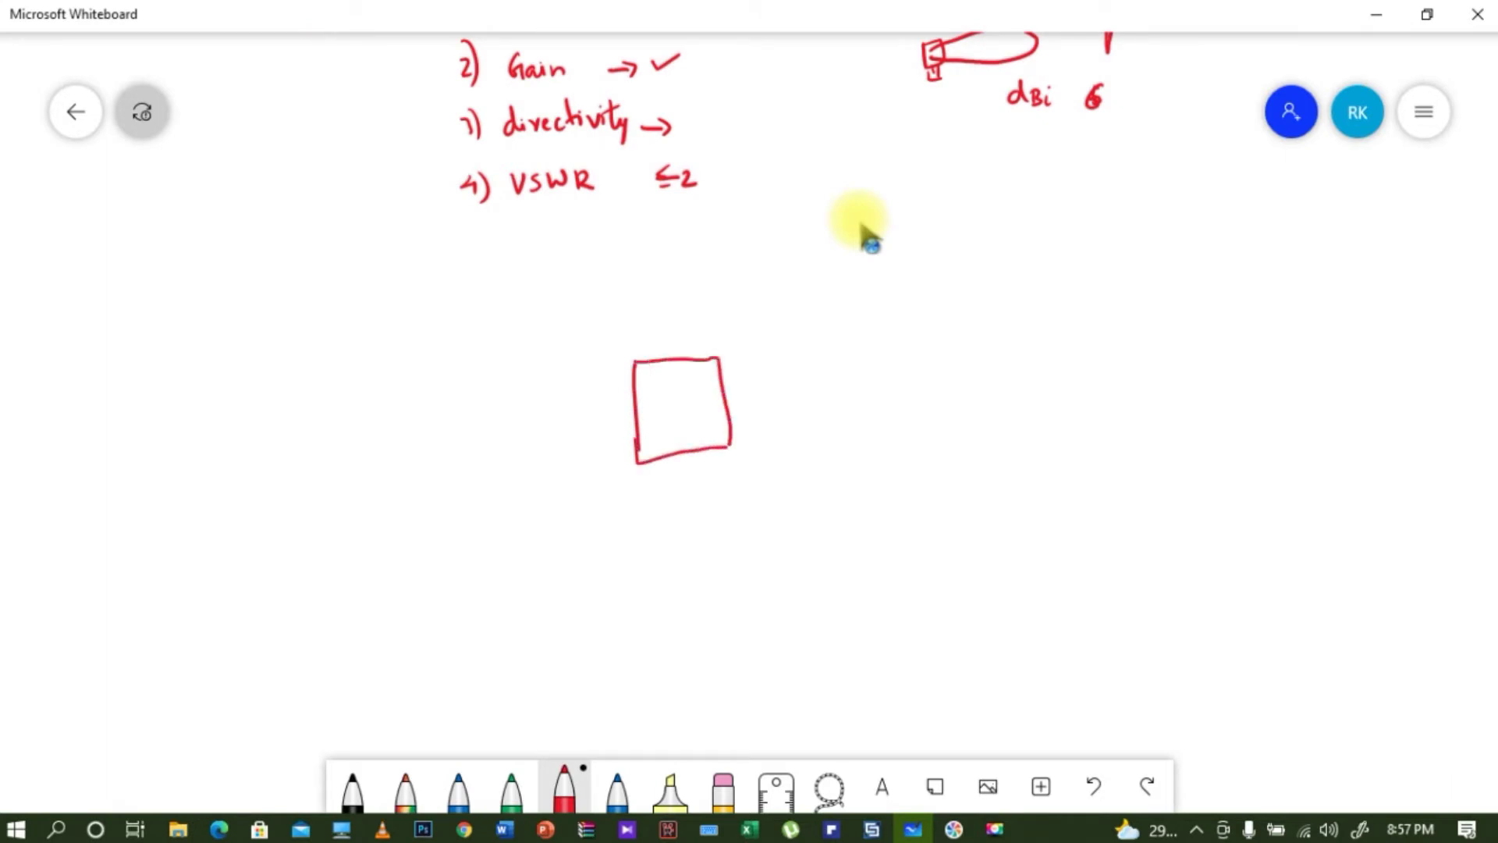
Sketch a second square beside the first, label them gnd and sub, and draw a circle containing a pentagon for the patch
{"action": "mouse_move", "coordinate": [775, 351]}
{"action": "left_mouse_down"}
{"action": "mouse_move", "coordinate": [793, 428]}
{"action": "mouse_move", "coordinate": [786, 343]}
{"action": "mouse_move", "coordinate": [849, 334]}
{"action": "mouse_move", "coordinate": [874, 402]}
{"action": "mouse_move", "coordinate": [864, 423]}
{"action": "mouse_move", "coordinate": [798, 438]}
{"action": "left_mouse_up"}
{"action": "mouse_move", "coordinate": [670, 476]}
{"action": "left_mouse_down"}
{"action": "mouse_move", "coordinate": [663, 500]}
{"action": "mouse_move", "coordinate": [702, 481]}
{"action": "mouse_move", "coordinate": [719, 493]}
{"action": "left_mouse_up"}
{"action": "left_click_drag", "start_coordinate": [722, 478], "coordinate": [722, 495]}
{"action": "mouse_move", "coordinate": [818, 448]}
{"action": "left_mouse_down"}
{"action": "mouse_move", "coordinate": [808, 466]}
{"action": "mouse_move", "coordinate": [868, 468]}
{"action": "left_mouse_up"}
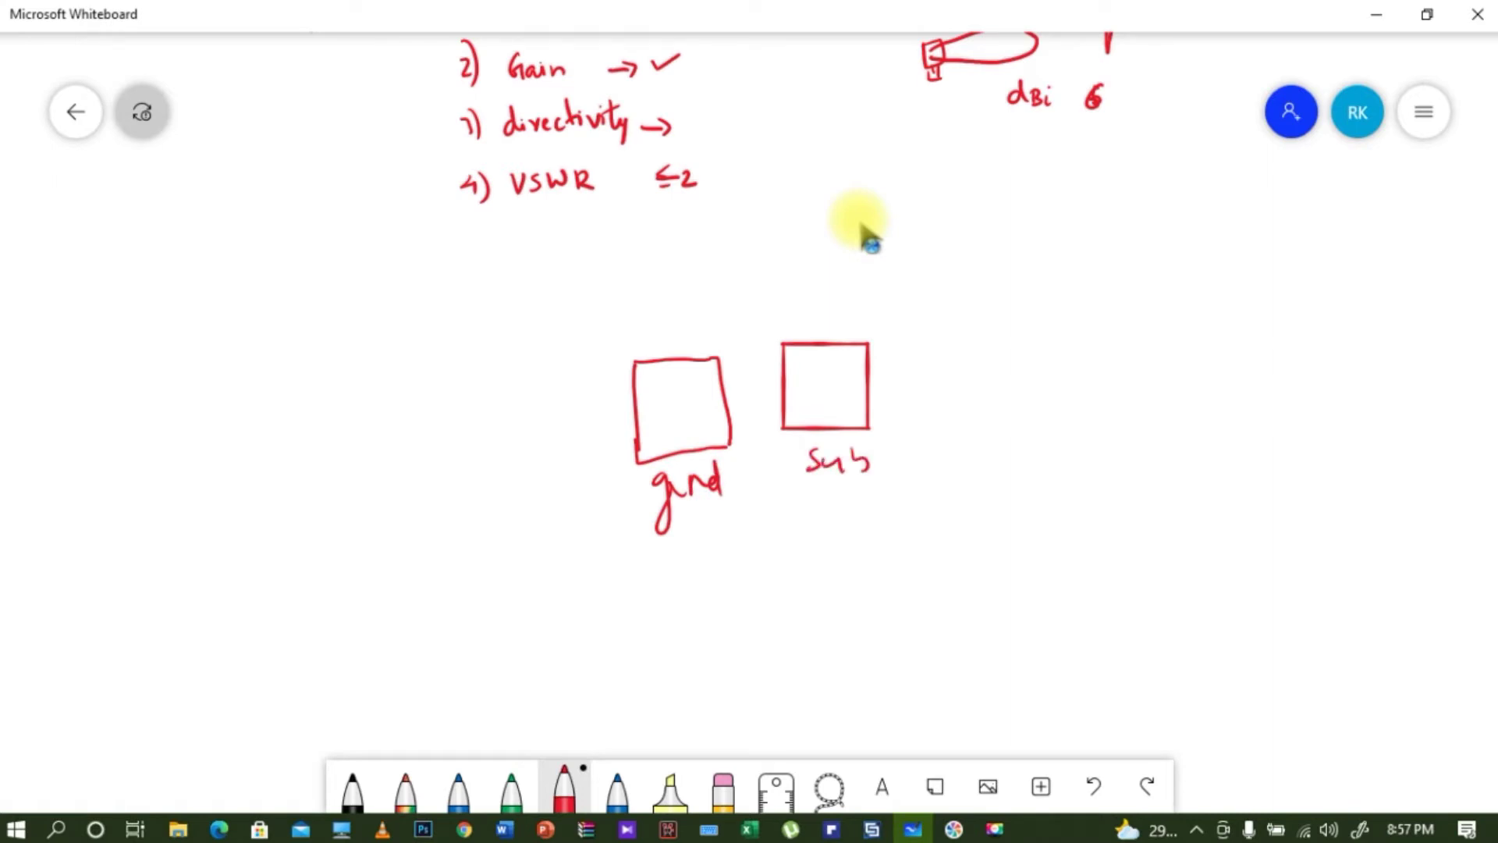
{"action": "mouse_move", "coordinate": [960, 334]}
{"action": "left_mouse_down"}
{"action": "mouse_move", "coordinate": [990, 405]}
{"action": "mouse_move", "coordinate": [994, 344]}
{"action": "mouse_move", "coordinate": [962, 333]}
{"action": "mouse_move", "coordinate": [950, 363]}
{"action": "mouse_move", "coordinate": [960, 391]}
{"action": "mouse_move", "coordinate": [985, 390]}
{"action": "mouse_move", "coordinate": [965, 345]}
{"action": "left_mouse_up"}
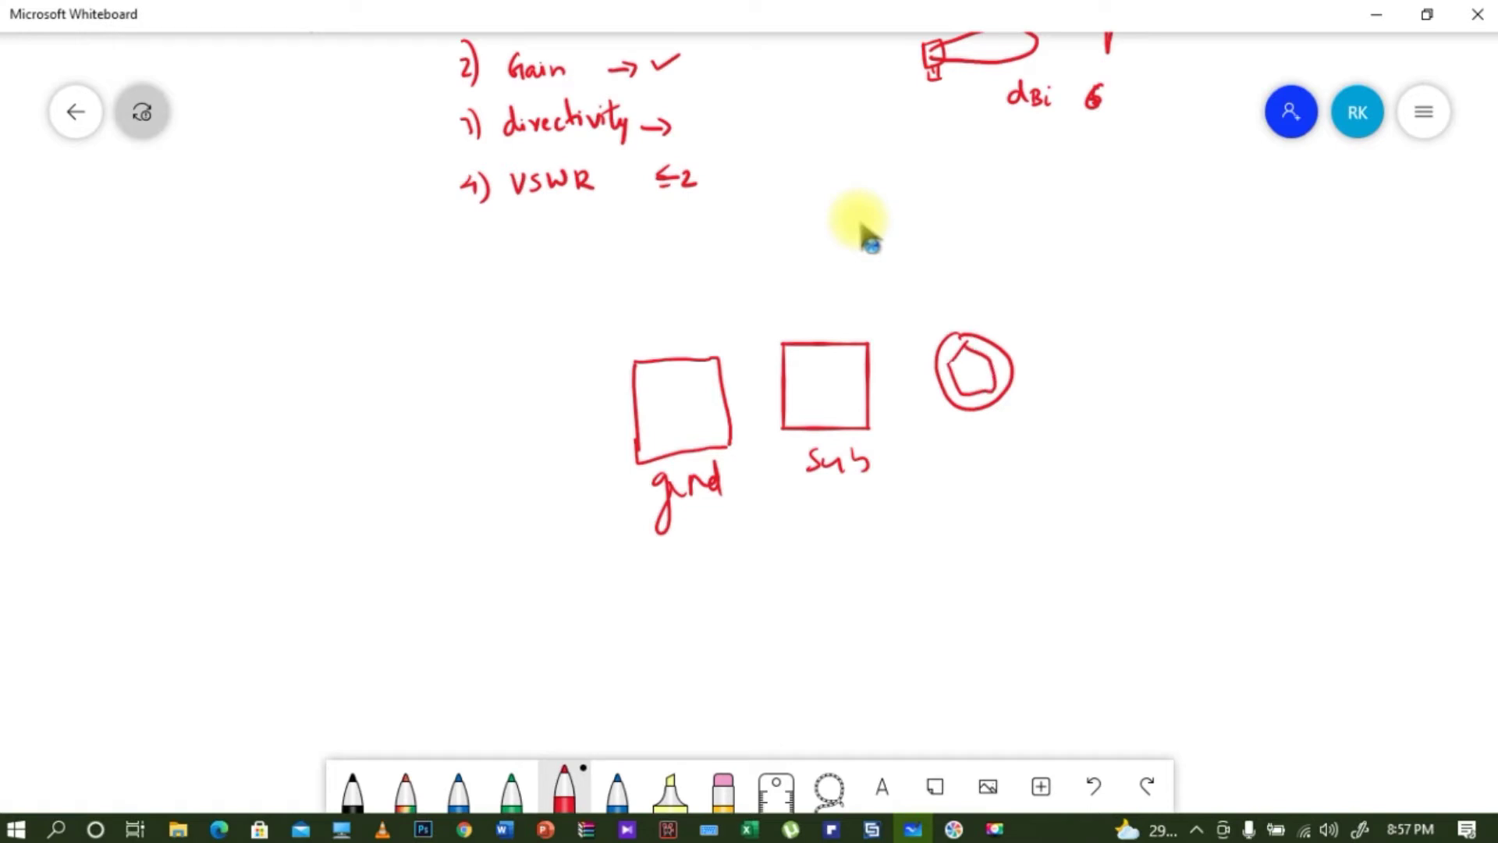
Draw a dividing line across the gnd square and hatch its upper portion to mark the removed ground
{"action": "left_click_drag", "start_coordinate": [622, 430], "coordinate": [718, 405]}
{"action": "mouse_move", "coordinate": [658, 365]}
{"action": "left_mouse_down"}
{"action": "mouse_move", "coordinate": [627, 414]}
{"action": "mouse_move", "coordinate": [657, 417]}
{"action": "left_mouse_up"}
{"action": "mouse_move", "coordinate": [706, 373]}
{"action": "left_mouse_down"}
{"action": "mouse_move", "coordinate": [676, 416]}
{"action": "mouse_move", "coordinate": [695, 406]}
{"action": "left_mouse_up"}
{"action": "left_click_drag", "start_coordinate": [720, 381], "coordinate": [706, 404]}
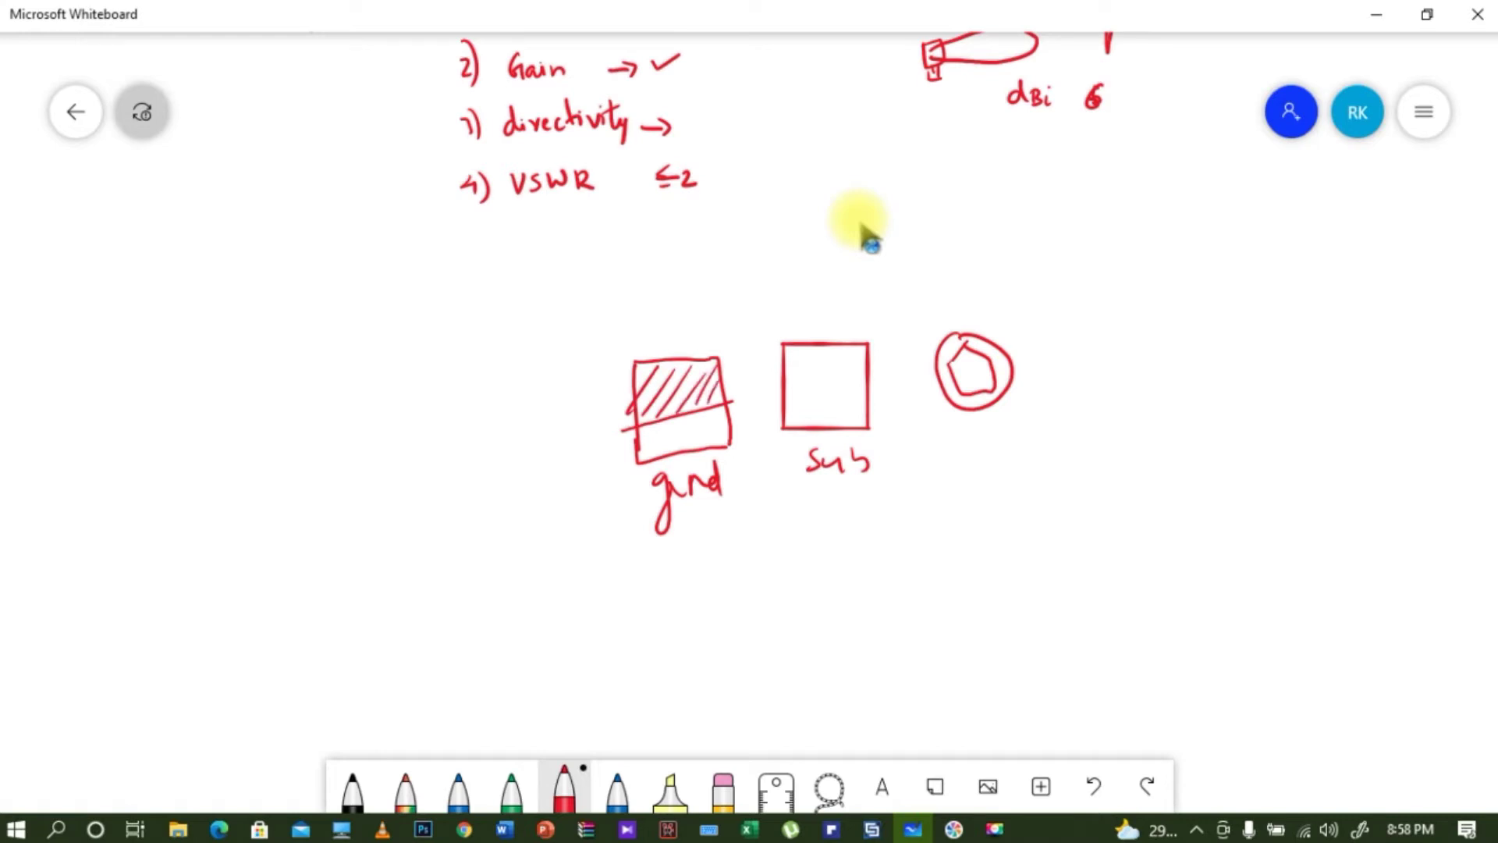
Sketch a separate partial ground strip beside the gnd square, with a height arrow and the height notes 3m and 4
{"action": "mouse_move", "coordinate": [483, 455]}
{"action": "left_mouse_down"}
{"action": "mouse_move", "coordinate": [580, 434]}
{"action": "mouse_move", "coordinate": [589, 472]}
{"action": "mouse_move", "coordinate": [494, 496]}
{"action": "mouse_move", "coordinate": [482, 455]}
{"action": "mouse_move", "coordinate": [477, 474]}
{"action": "left_mouse_up"}
{"action": "left_click_drag", "start_coordinate": [468, 504], "coordinate": [476, 505]}
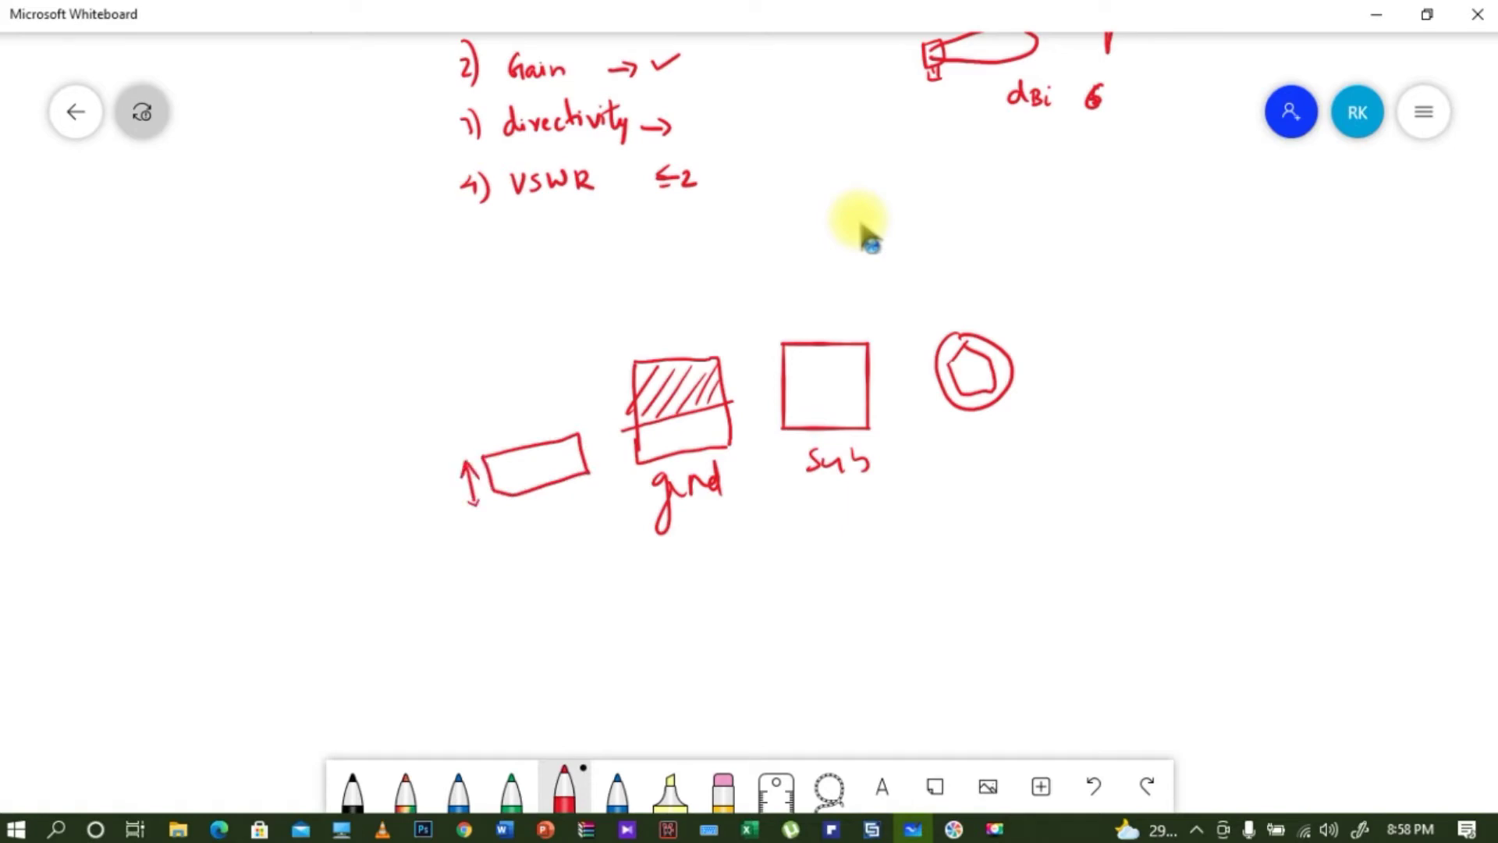
{"action": "left_click_drag", "start_coordinate": [421, 493], "coordinate": [451, 556]}
{"action": "left_click_drag", "start_coordinate": [442, 540], "coordinate": [446, 559]}
{"action": "left_click_drag", "start_coordinate": [429, 499], "coordinate": [473, 504]}
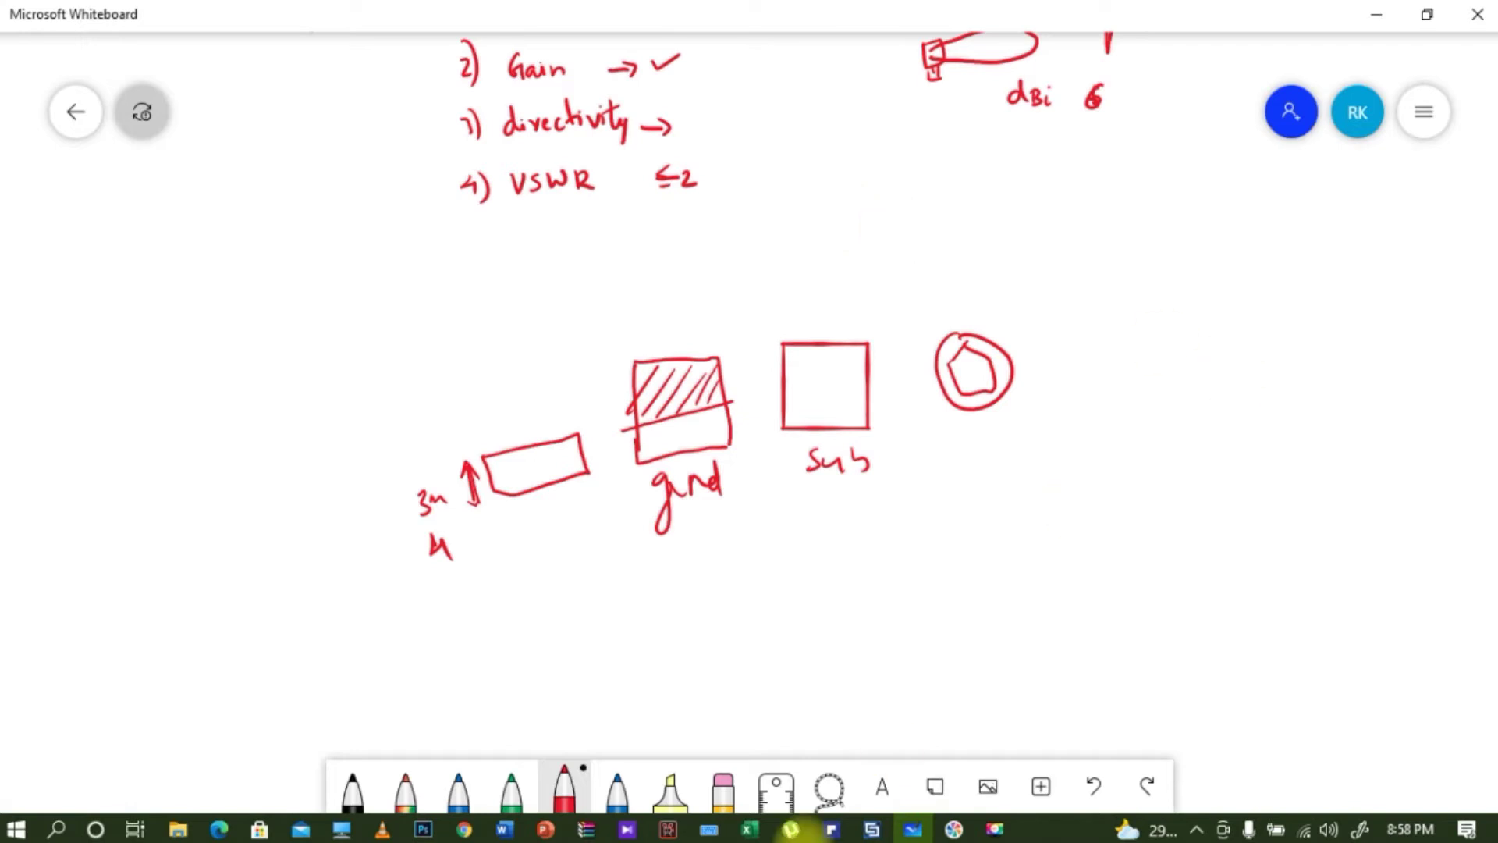
Return to CST Studio Suite and plot the 1pentagon, 2pentagon and 3pentagon curves together again
{"action": "left_click", "coordinate": [874, 828]}
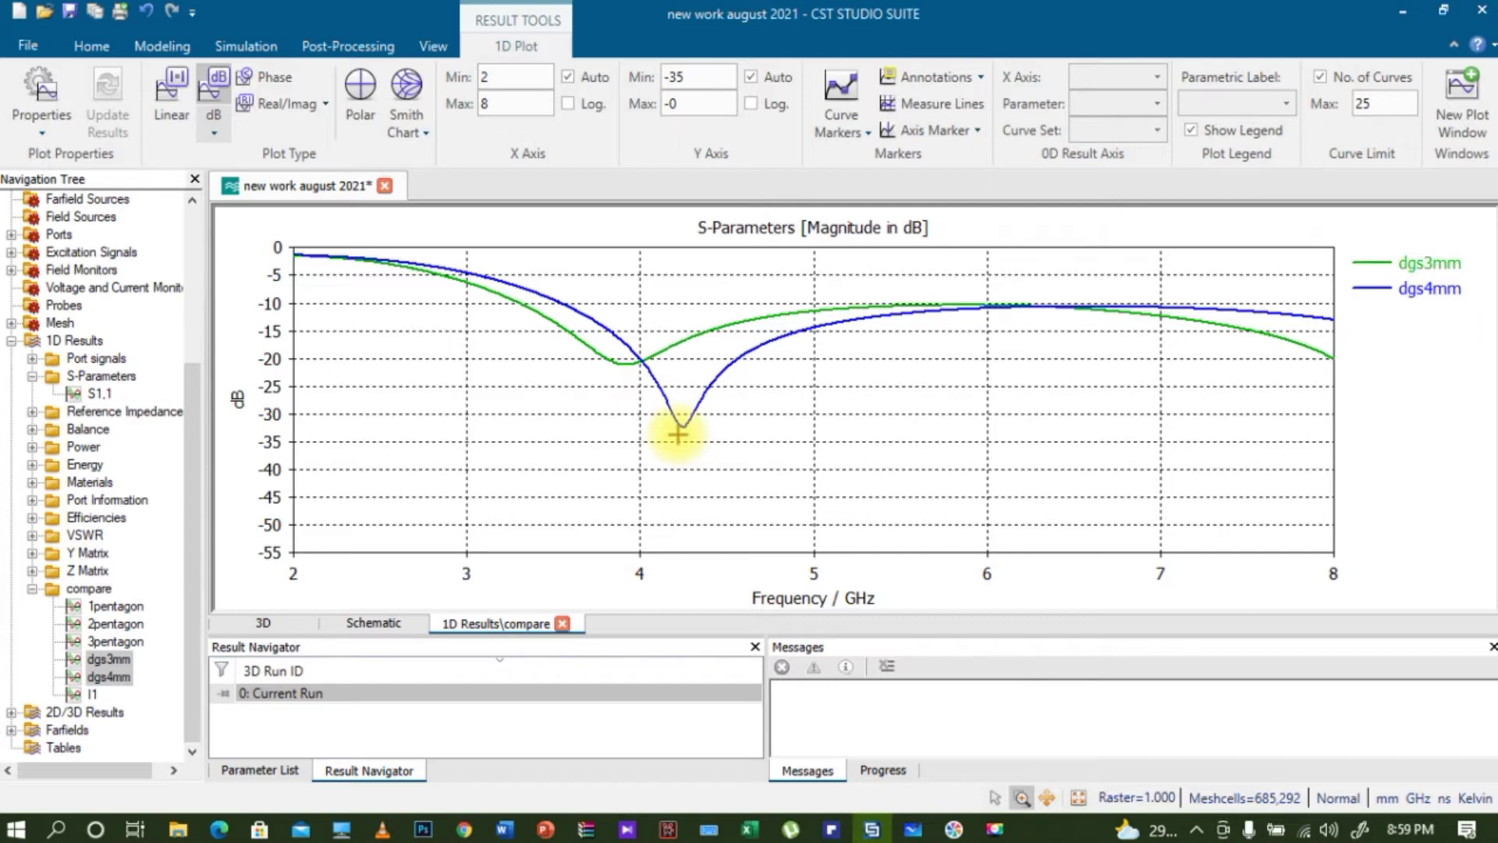
{"action": "left_click", "coordinate": [117, 607]}
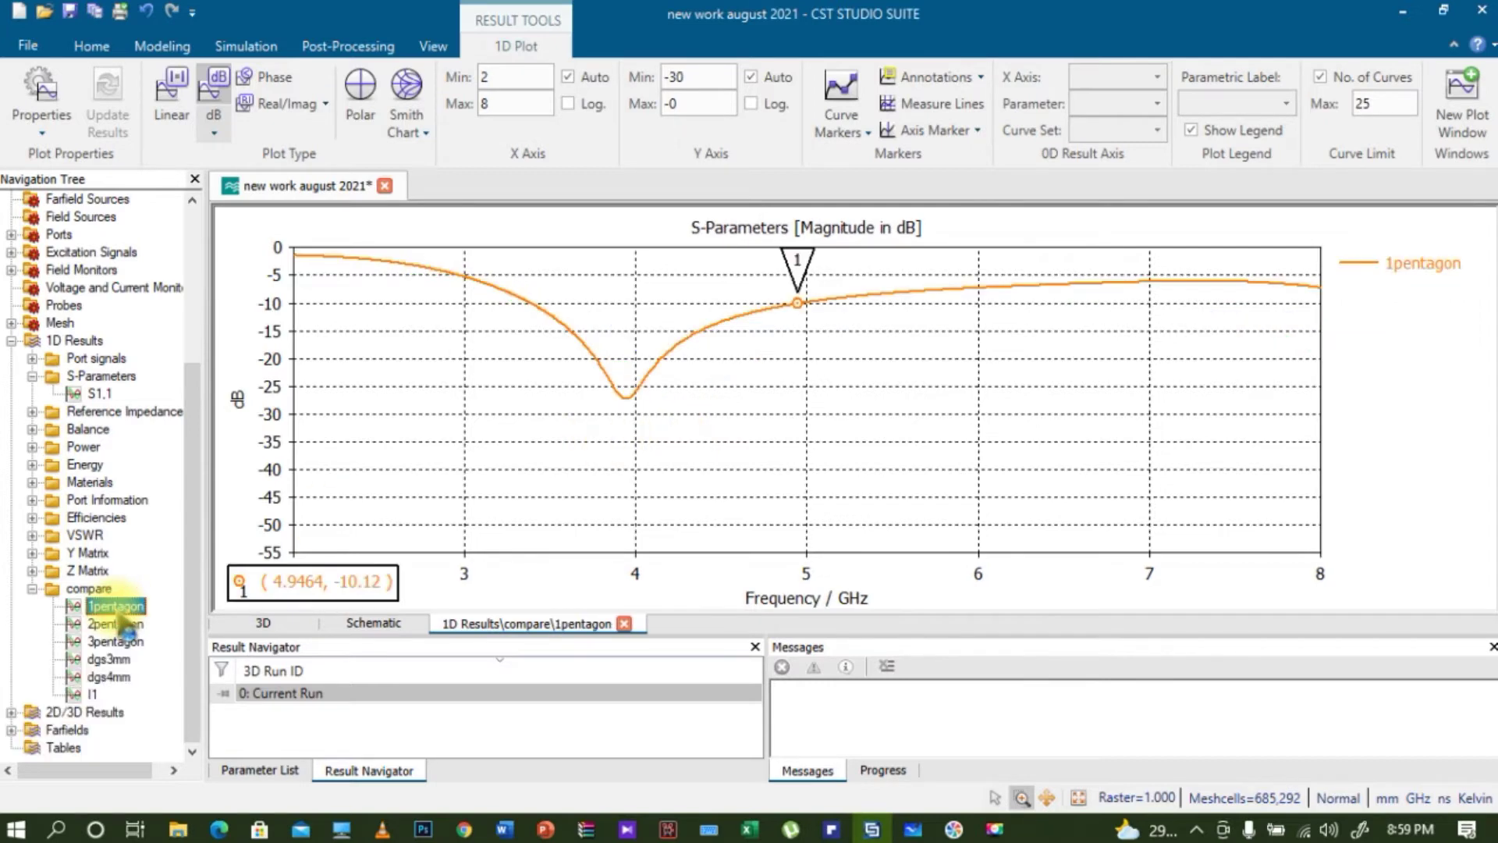
{"action": "key", "text": "shift+Down"}
{"action": "key", "text": "shift+Down"}
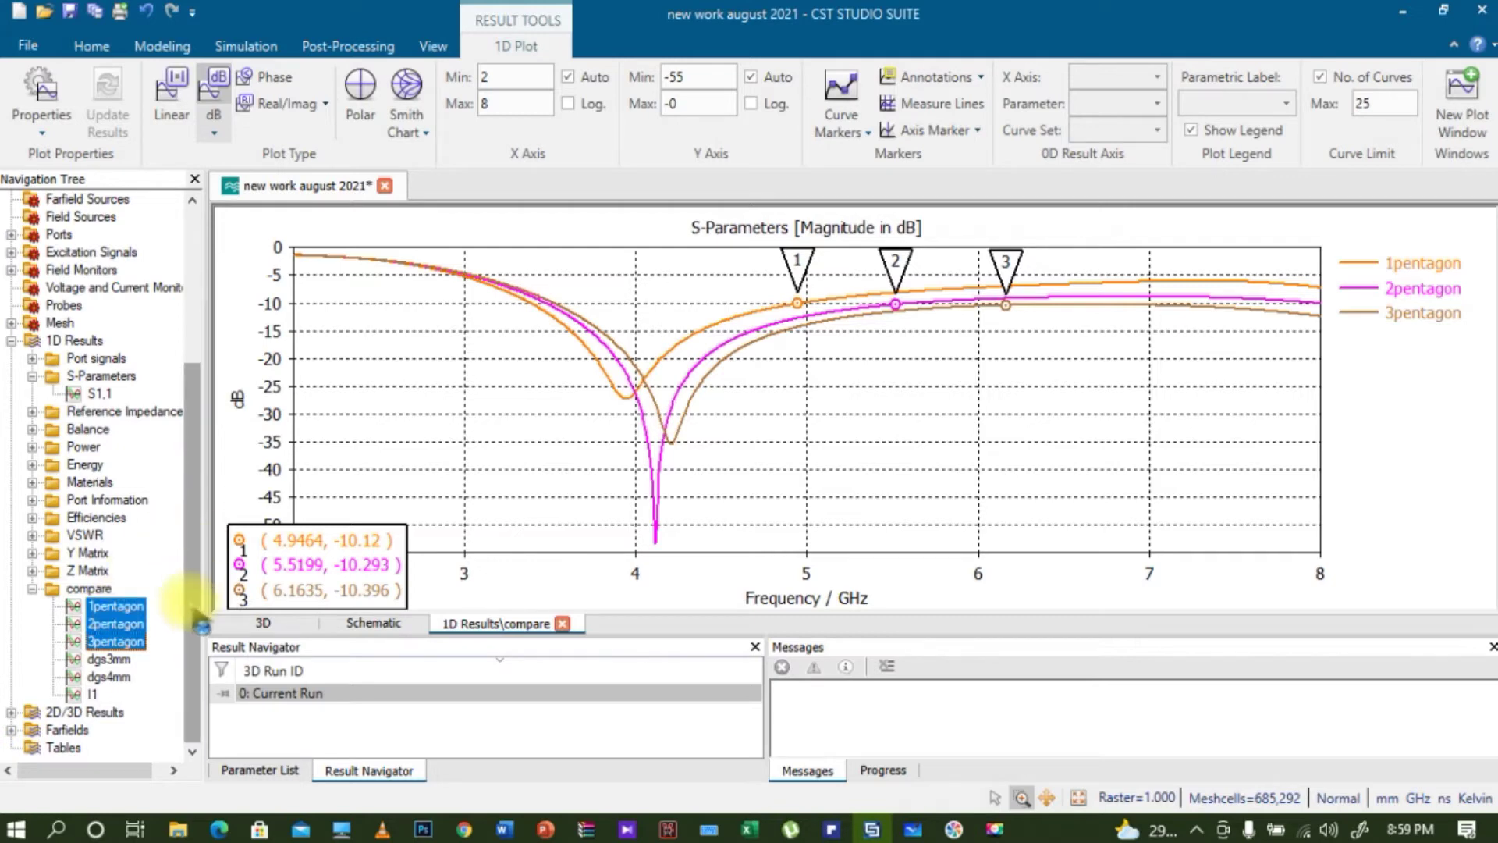
Collapse the compare results and display the whole 3D farfield pattern for f=5
{"action": "left_click", "coordinate": [32, 588]}
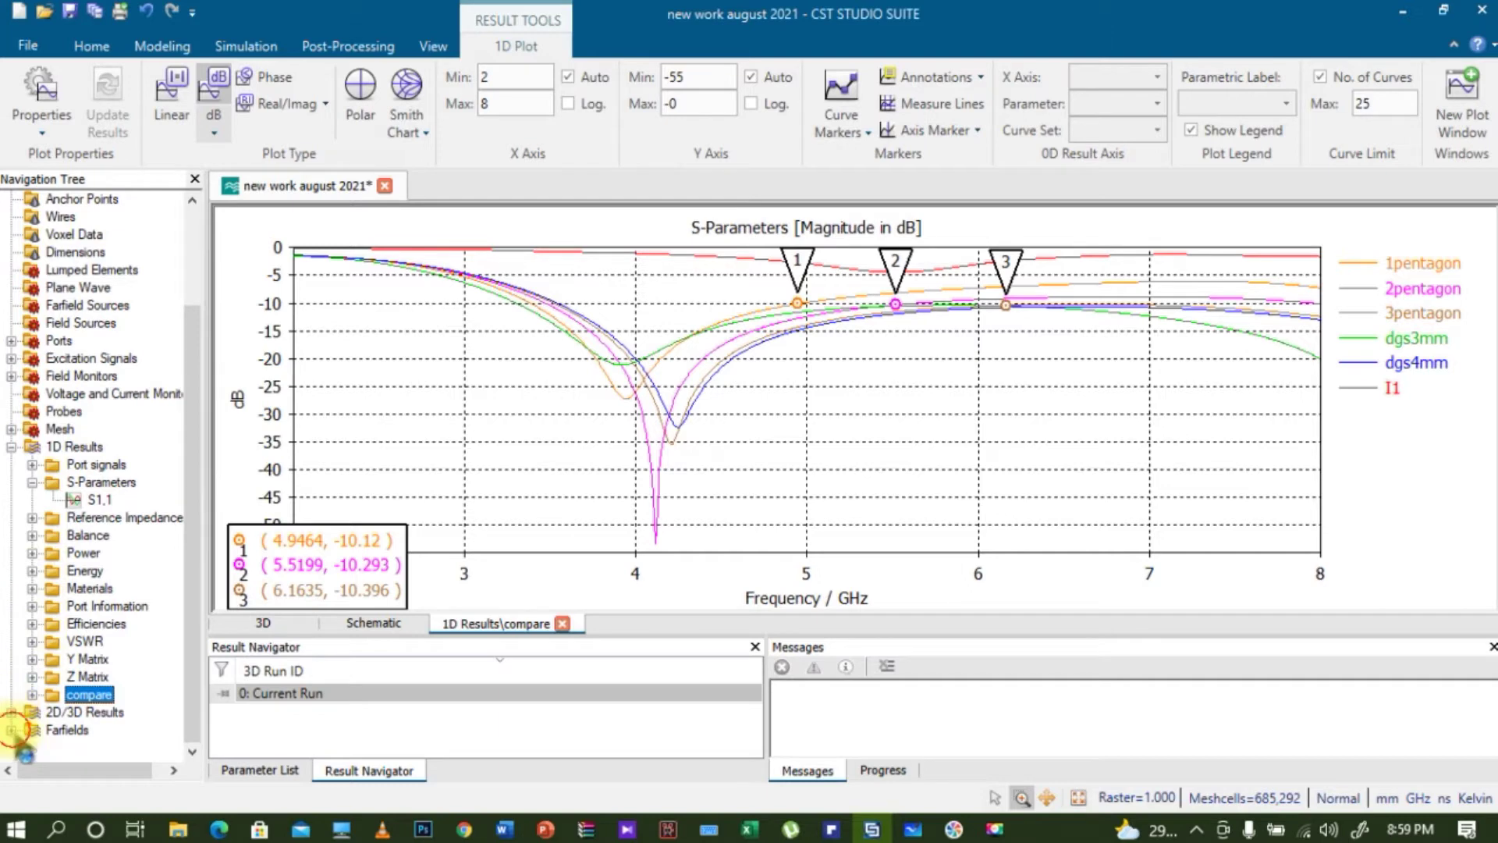
{"action": "left_click", "coordinate": [11, 730]}
{"action": "scroll", "coordinate": [199, 593], "scroll_direction": "down", "scroll_amount": 1}
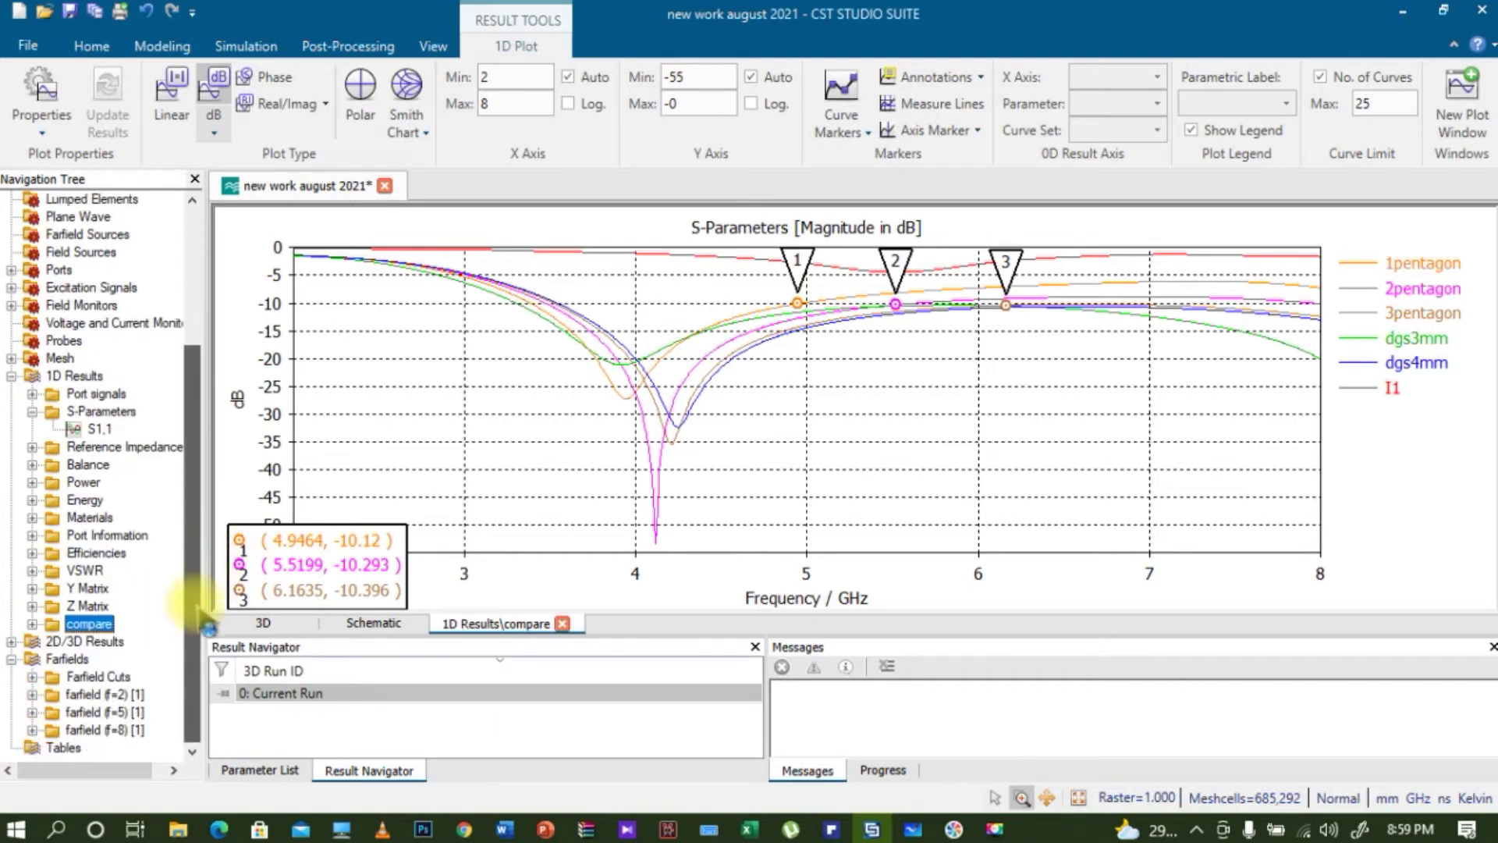
{"action": "left_click", "coordinate": [103, 711]}
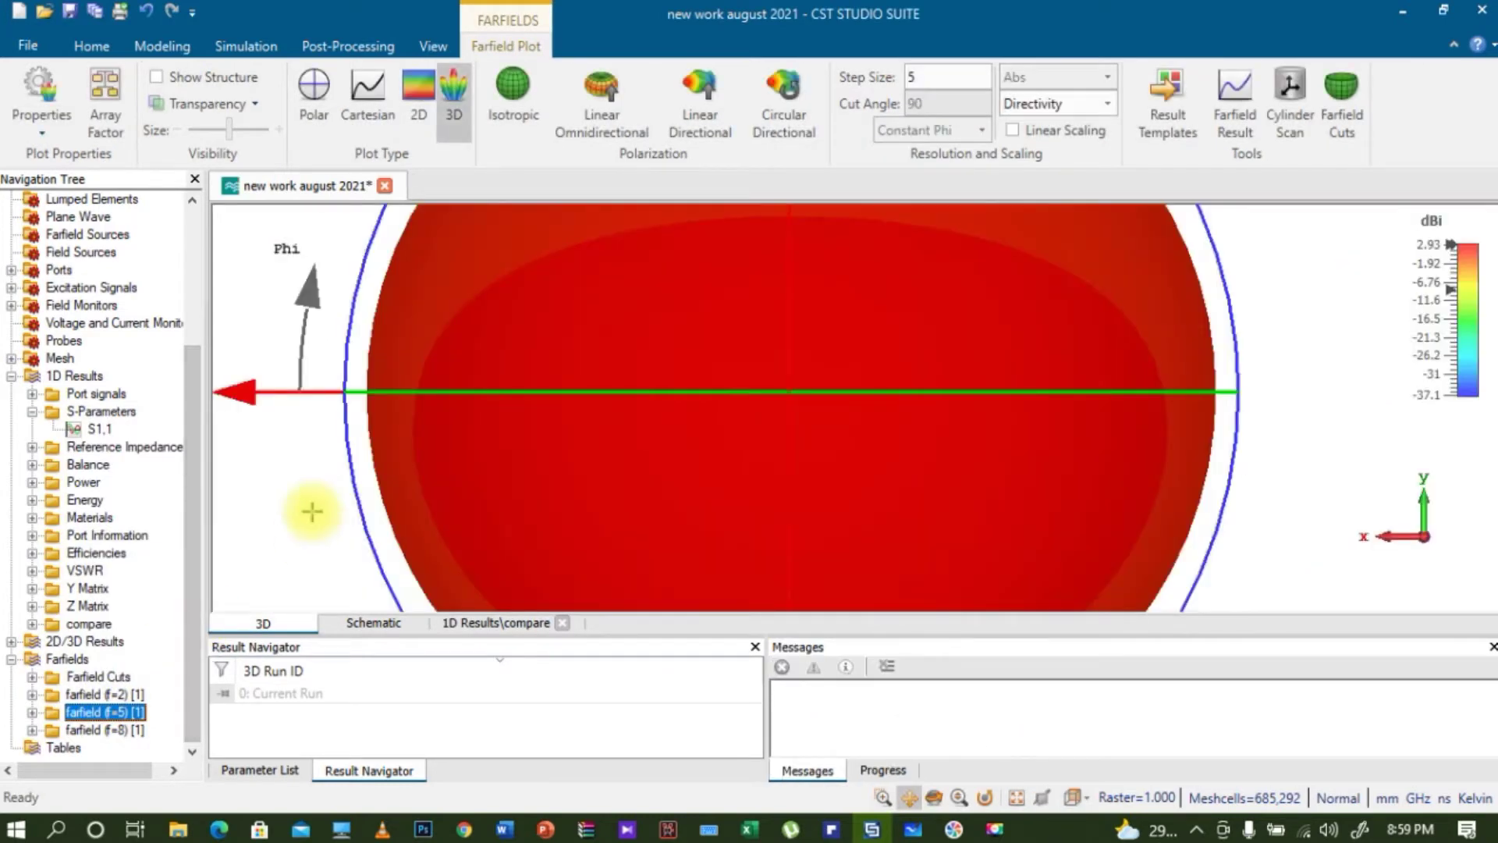
{"action": "scroll", "coordinate": [617, 466], "scroll_direction": "down", "scroll_amount": 5}
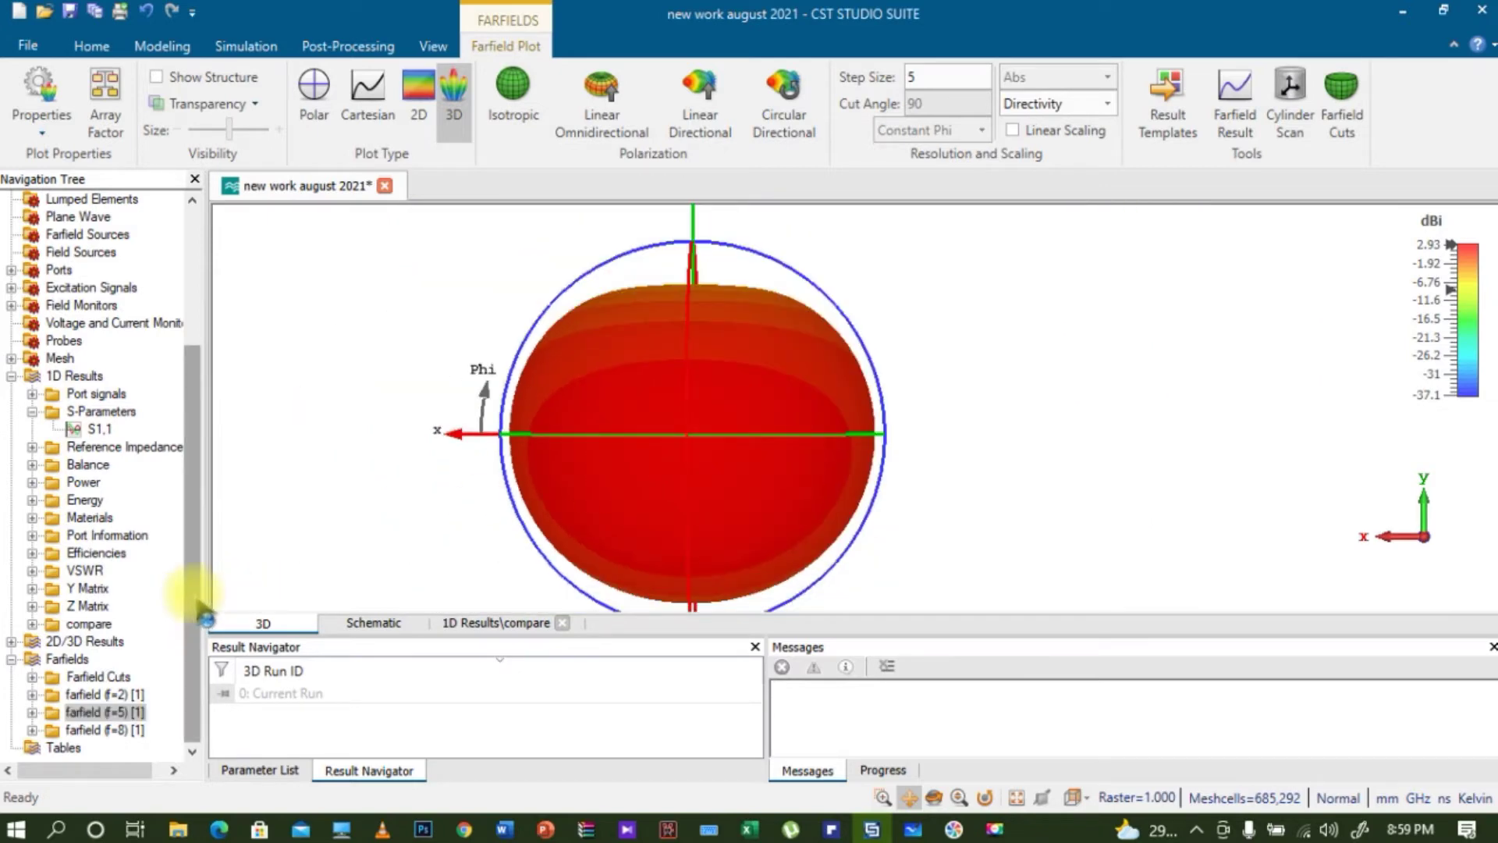
Collapse and reopen the farfield results, and display the 3D farfield pattern for f=2
{"action": "left_click", "coordinate": [12, 660]}
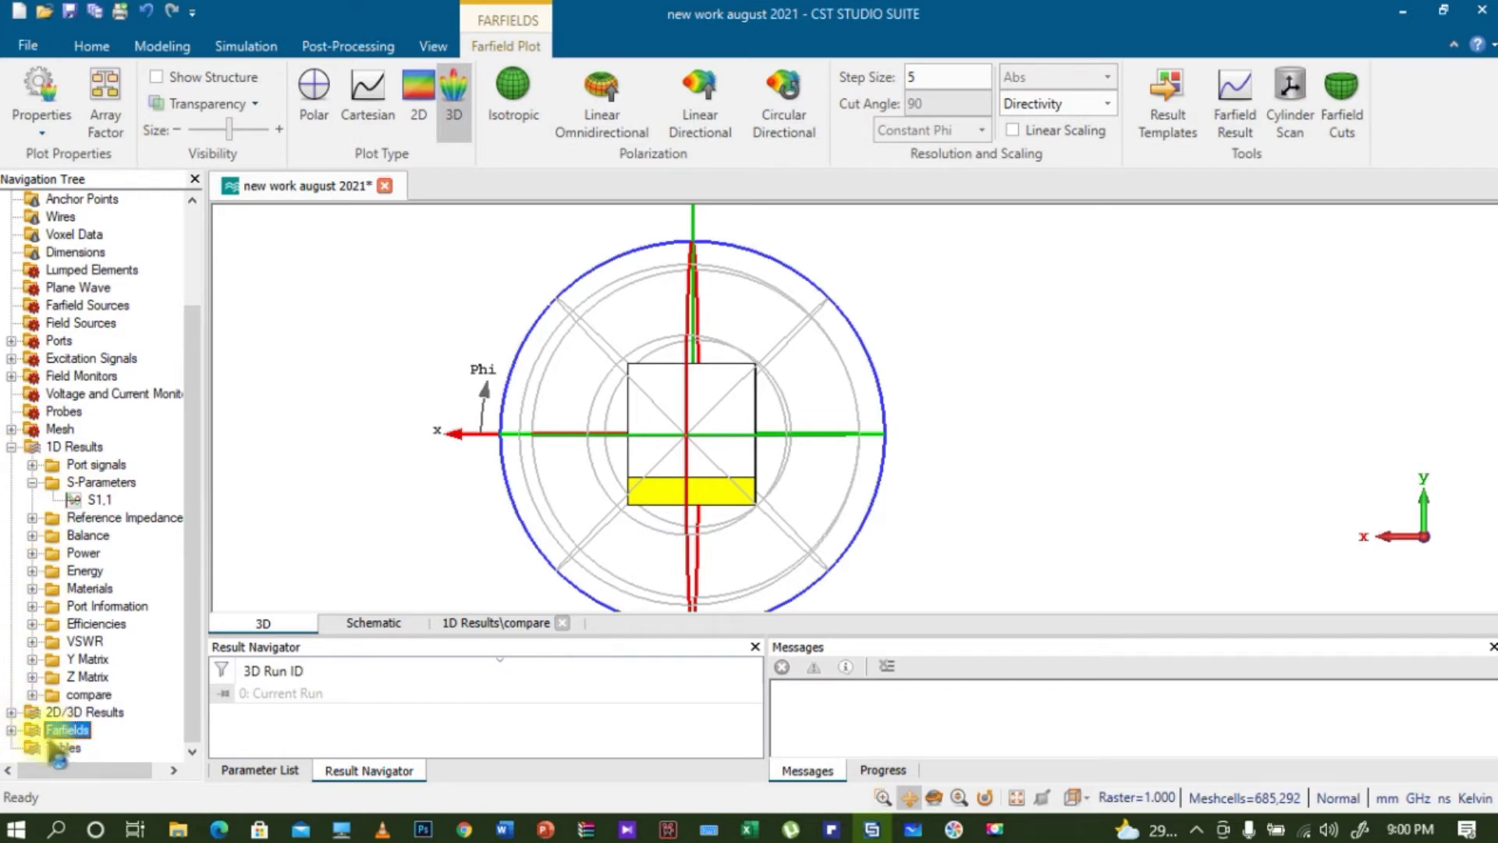
{"action": "left_click", "coordinate": [11, 729]}
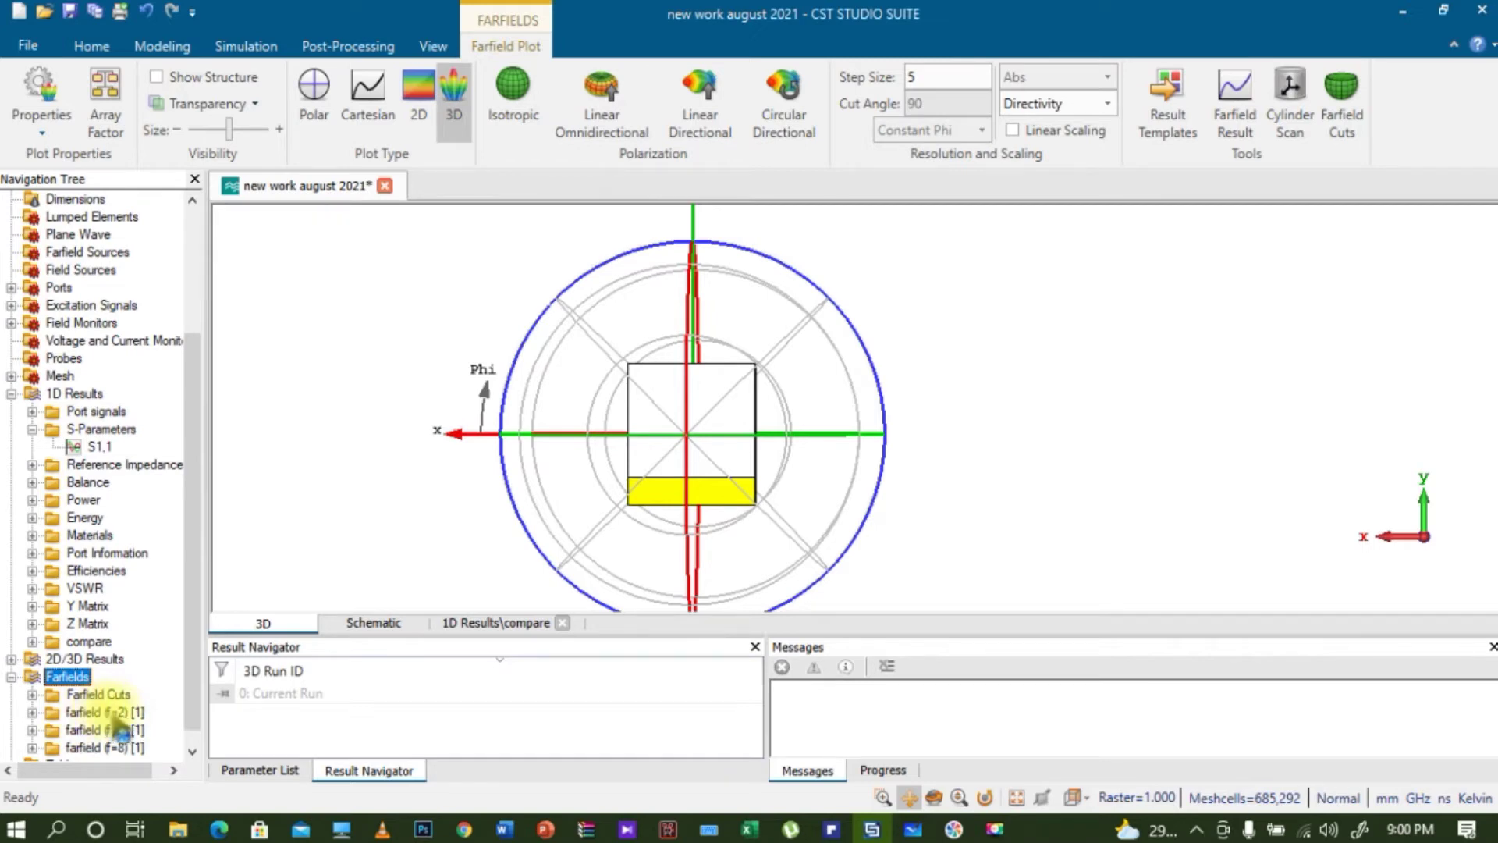
{"action": "left_click", "coordinate": [113, 711]}
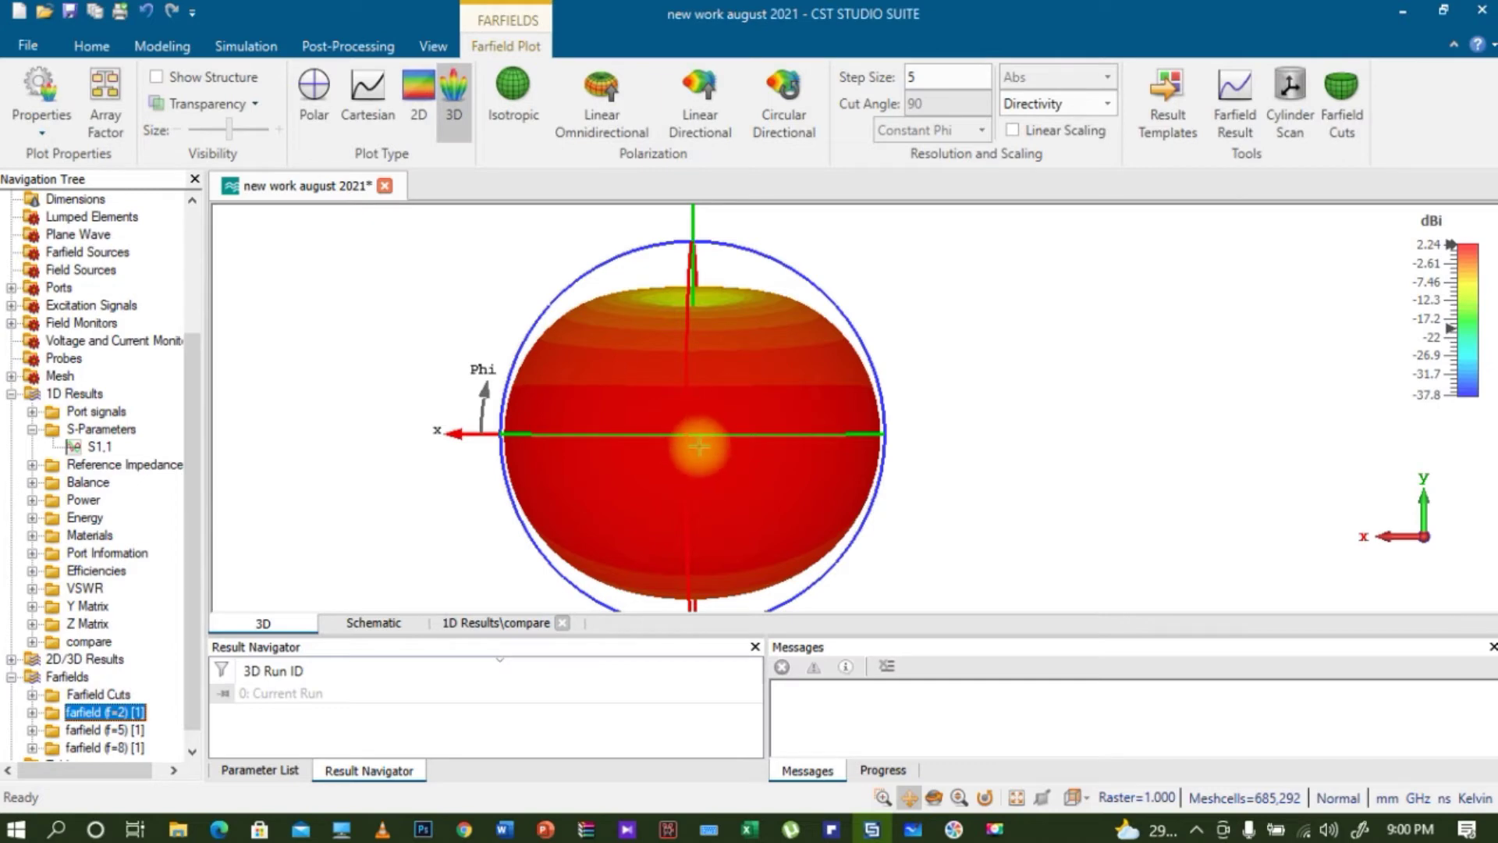
Set port and lumped element labels to Show Full Labels and enable Show Structure for the f=2 farfield plot
{"action": "left_click", "coordinate": [434, 47]}
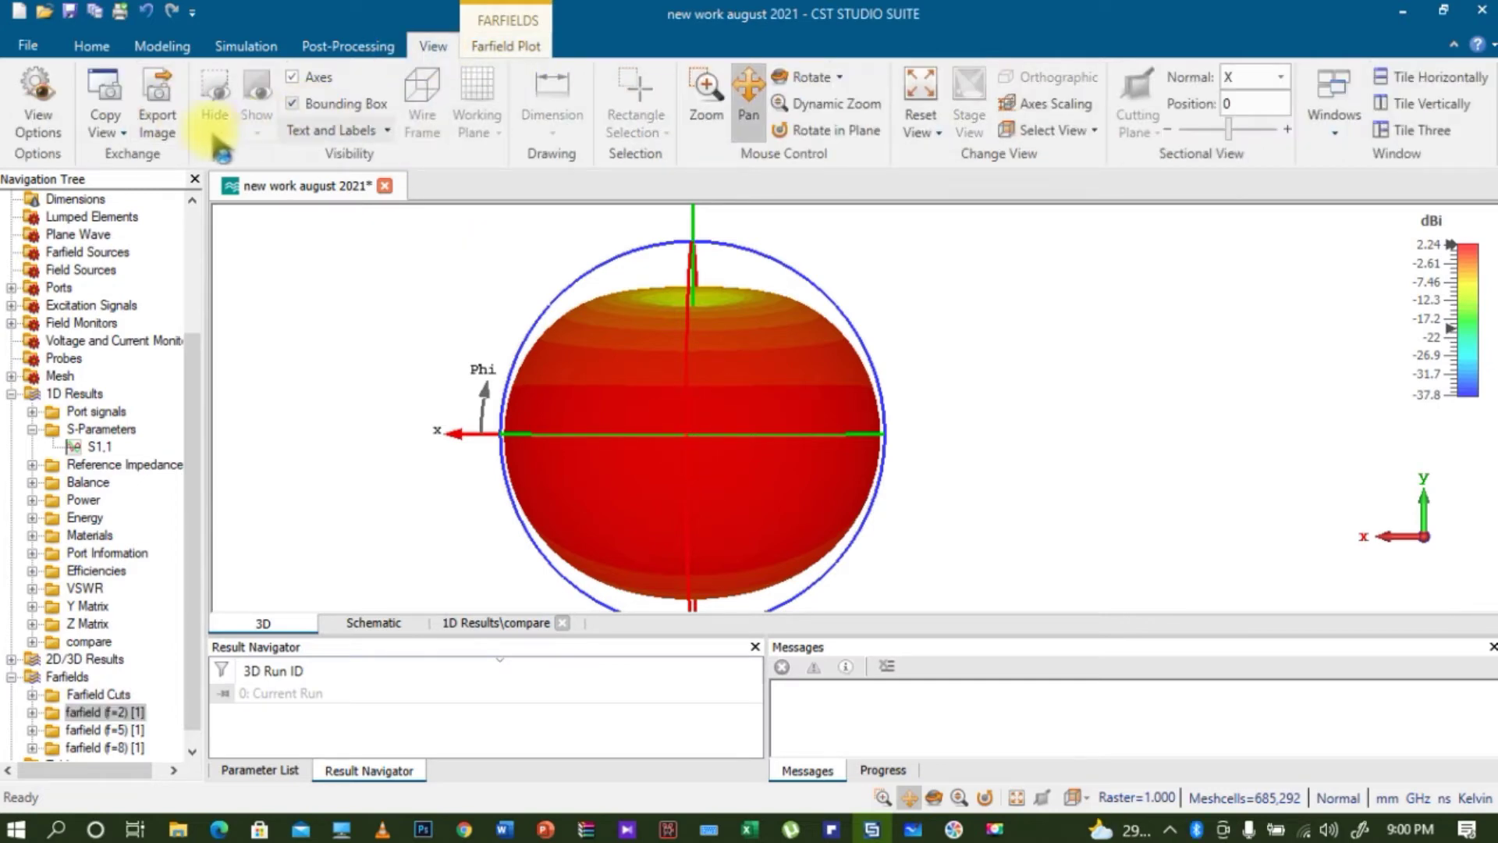
{"action": "left_click", "coordinate": [121, 132]}
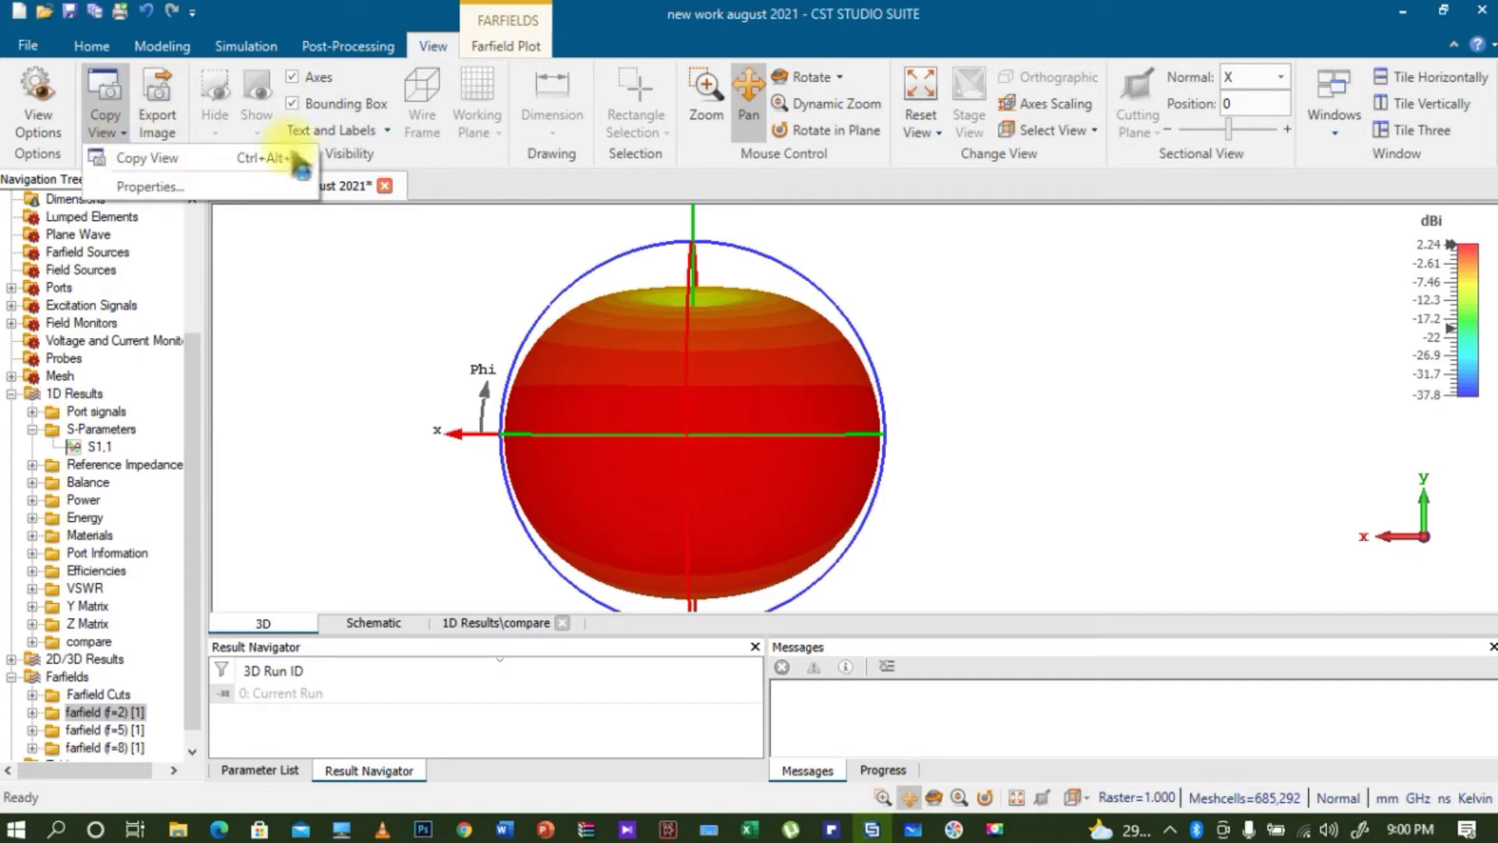
{"action": "left_click", "coordinate": [387, 130]}
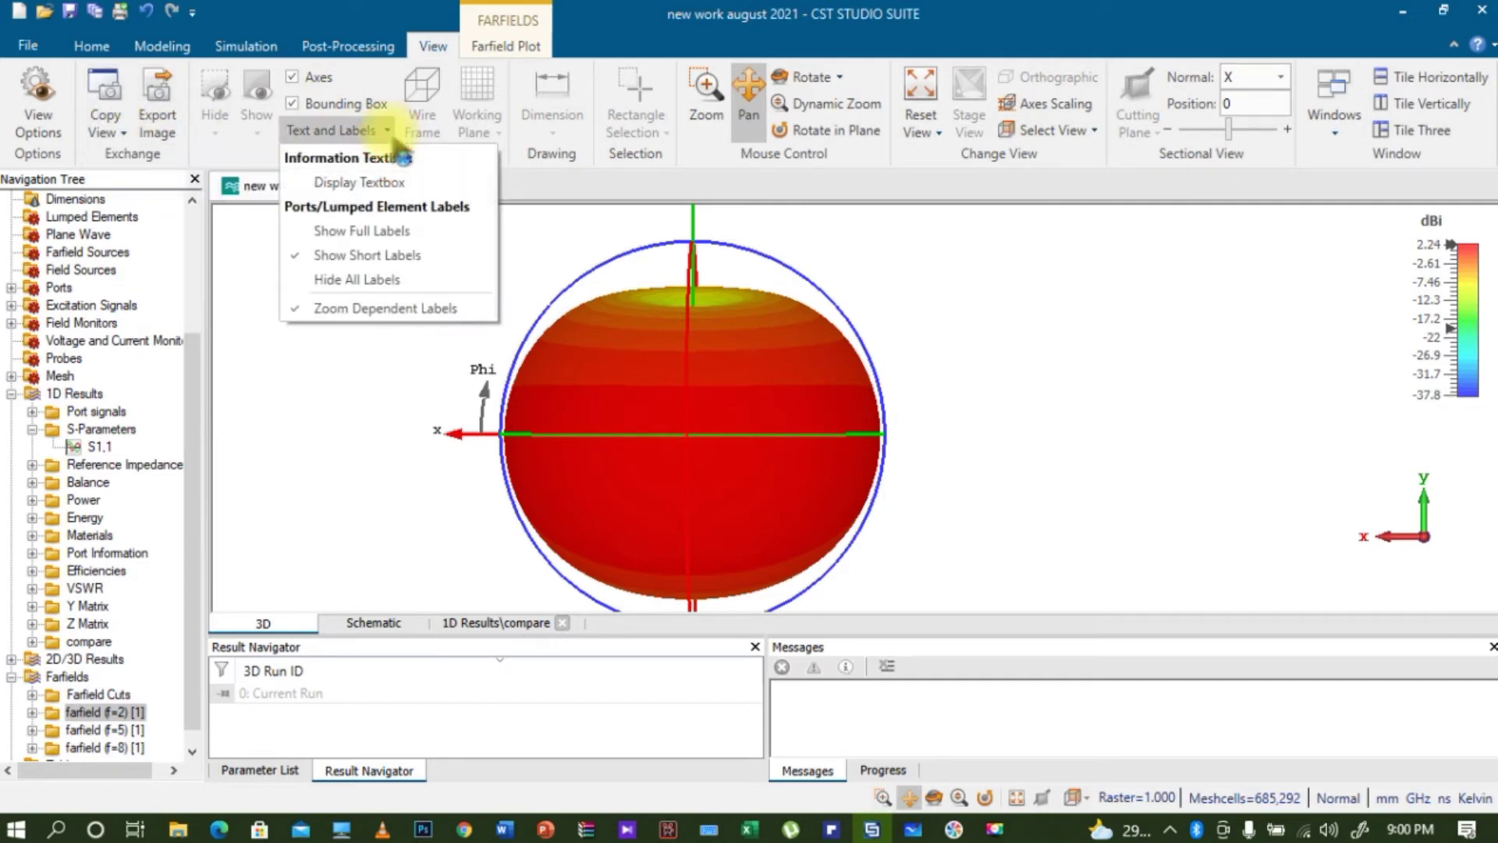
{"action": "left_click", "coordinate": [367, 231]}
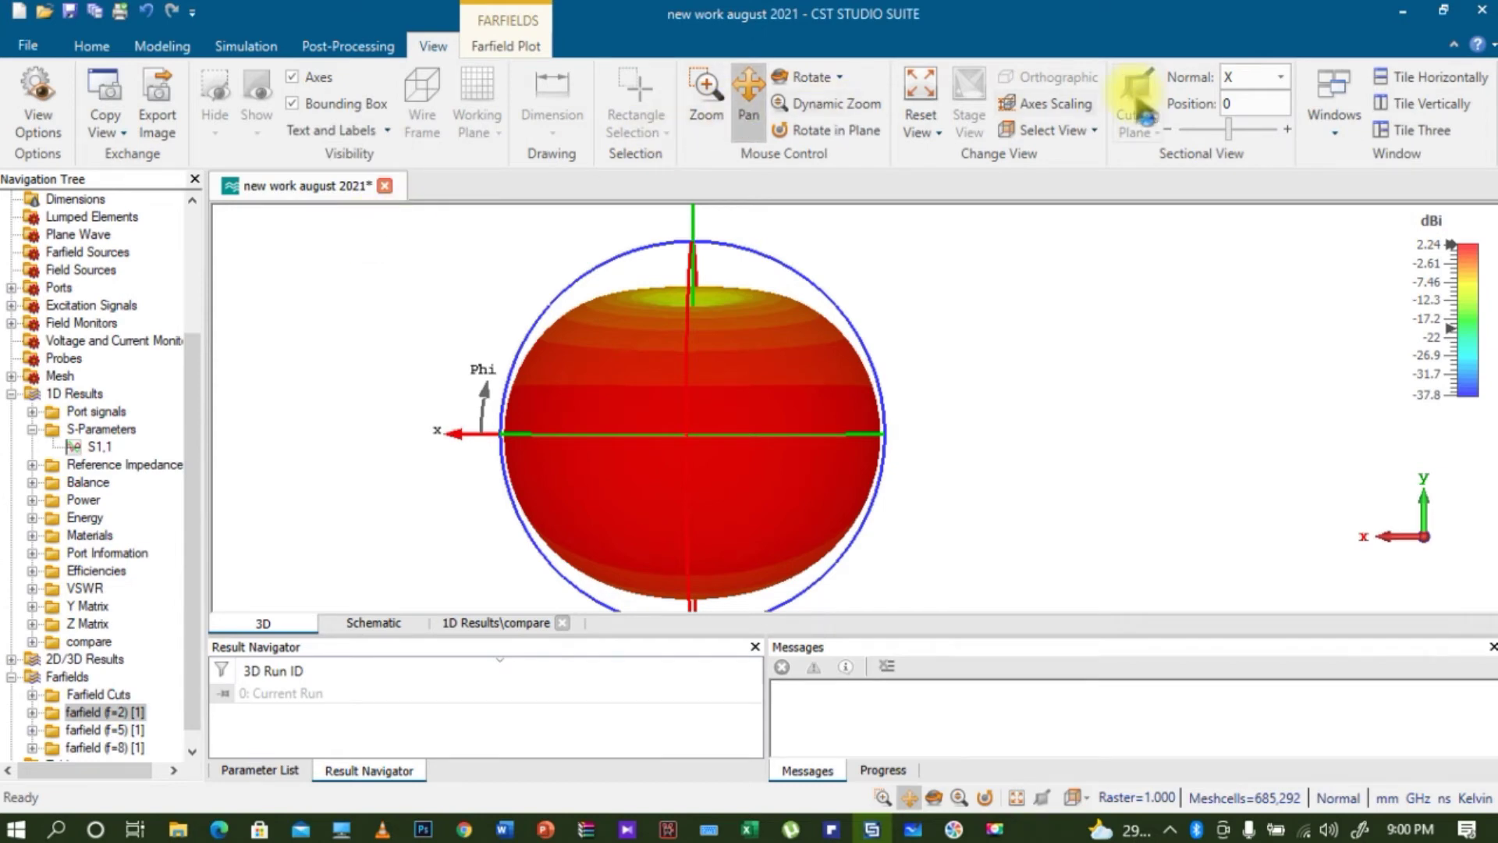
{"action": "left_click", "coordinate": [489, 55]}
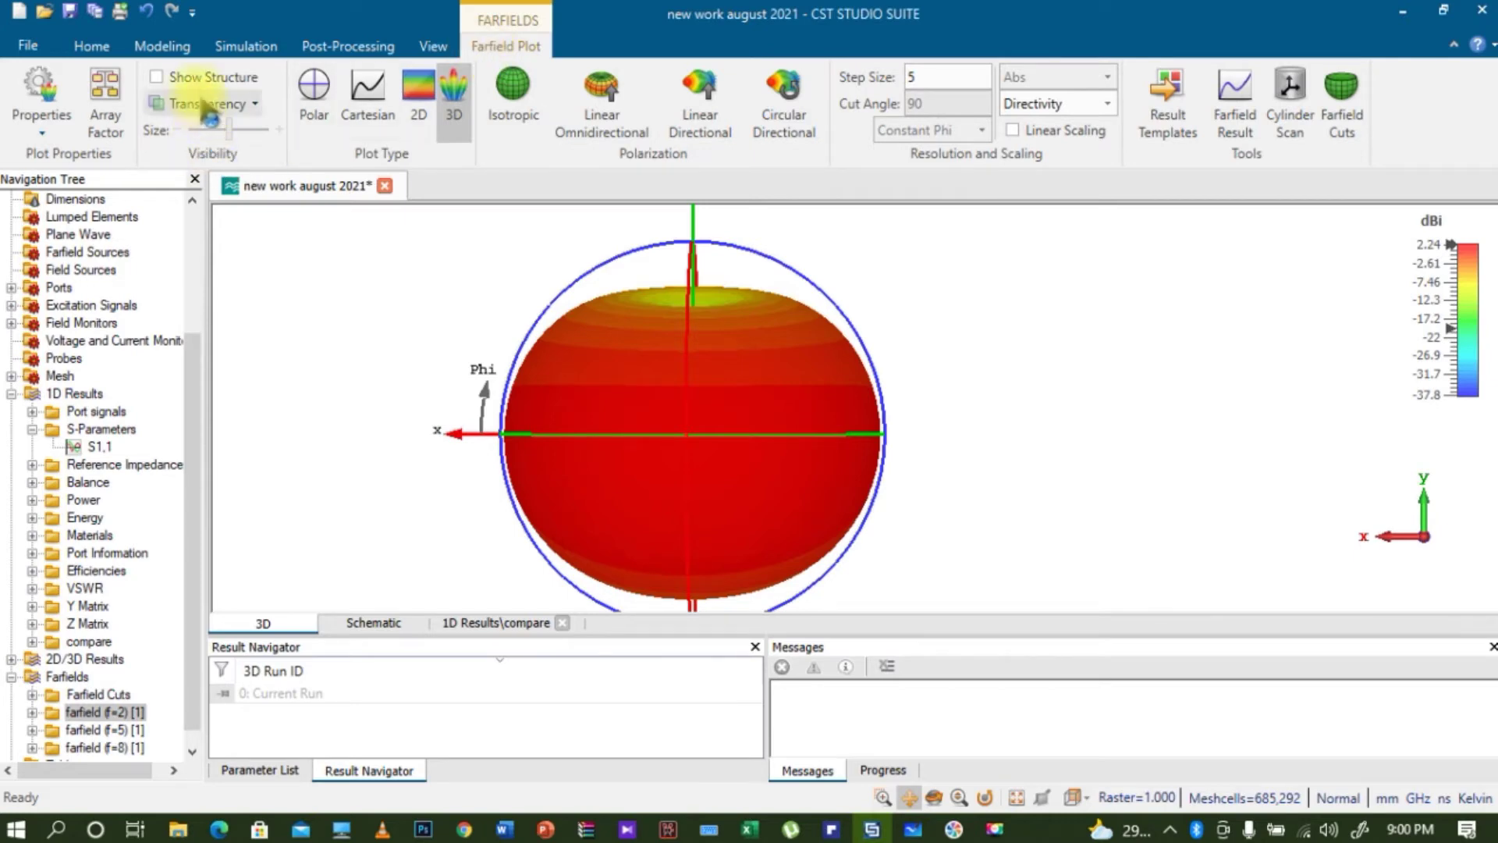
{"action": "left_click", "coordinate": [159, 77]}
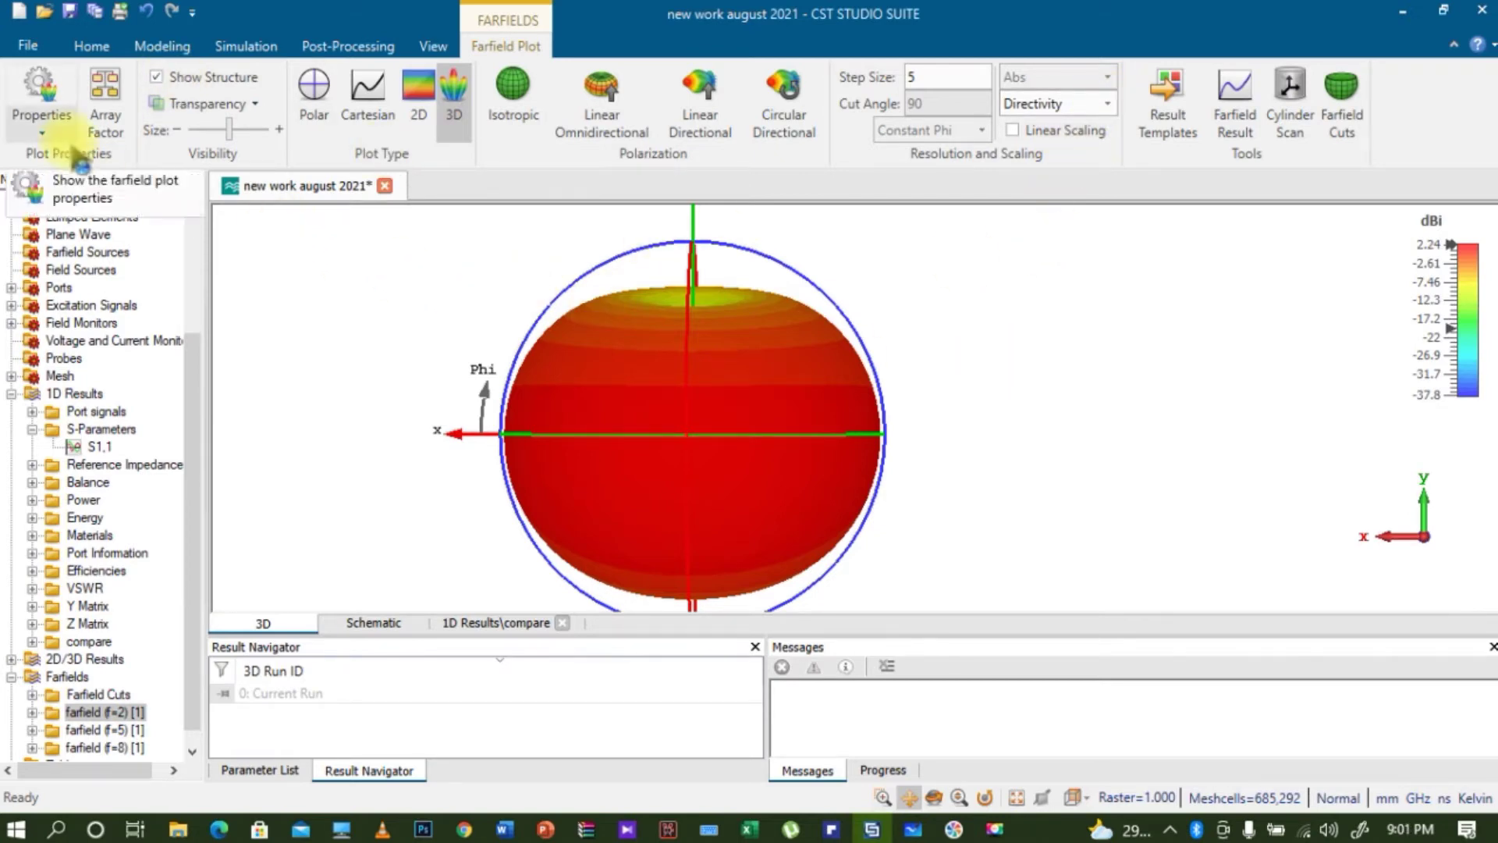
Set the view options to show solid coordinate systems for All and apply them
{"action": "left_click", "coordinate": [429, 43]}
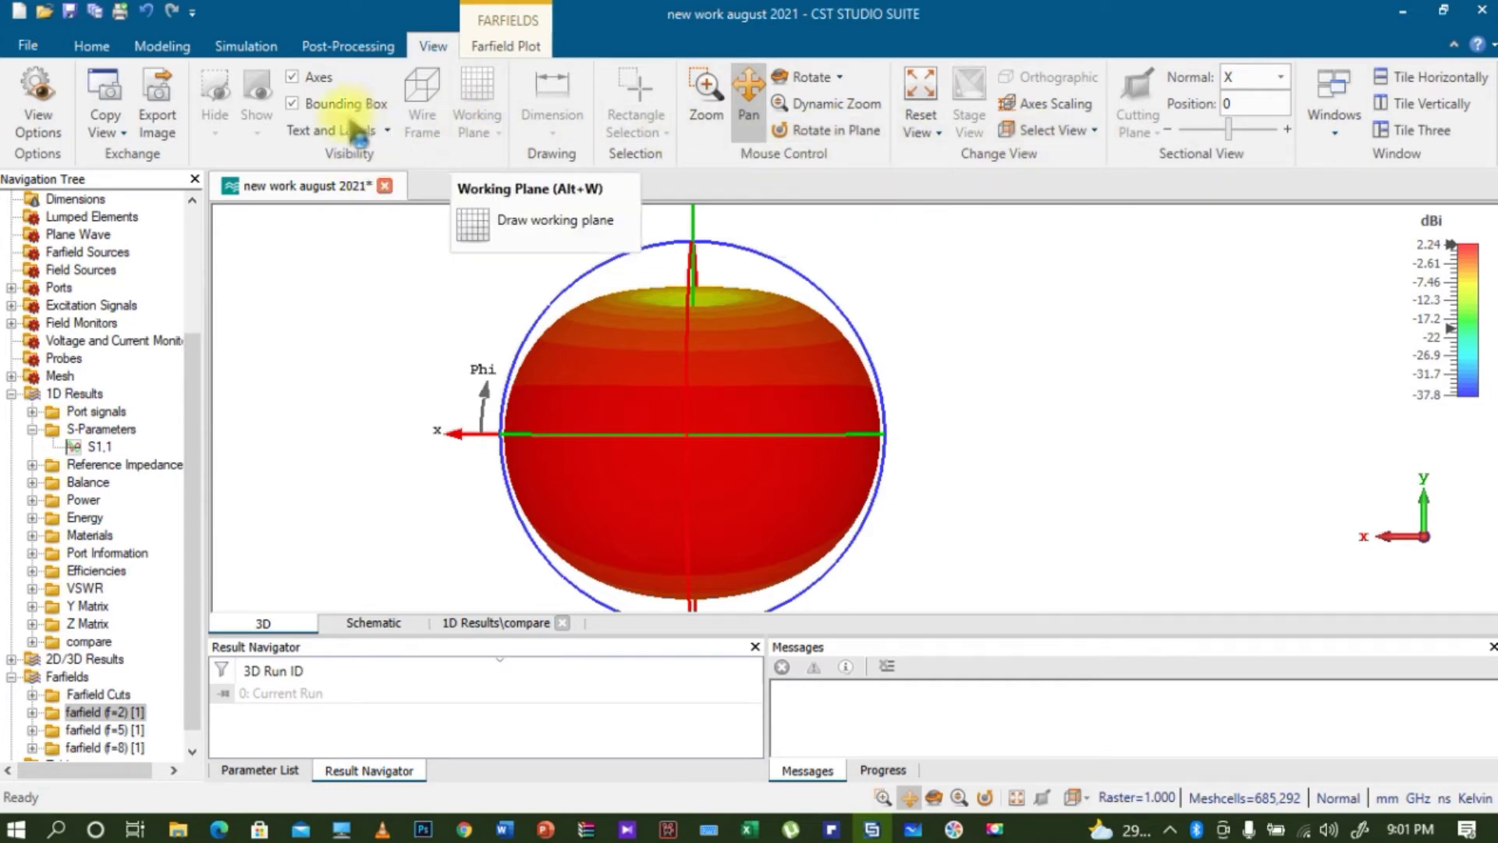
{"action": "left_click", "coordinate": [43, 125]}
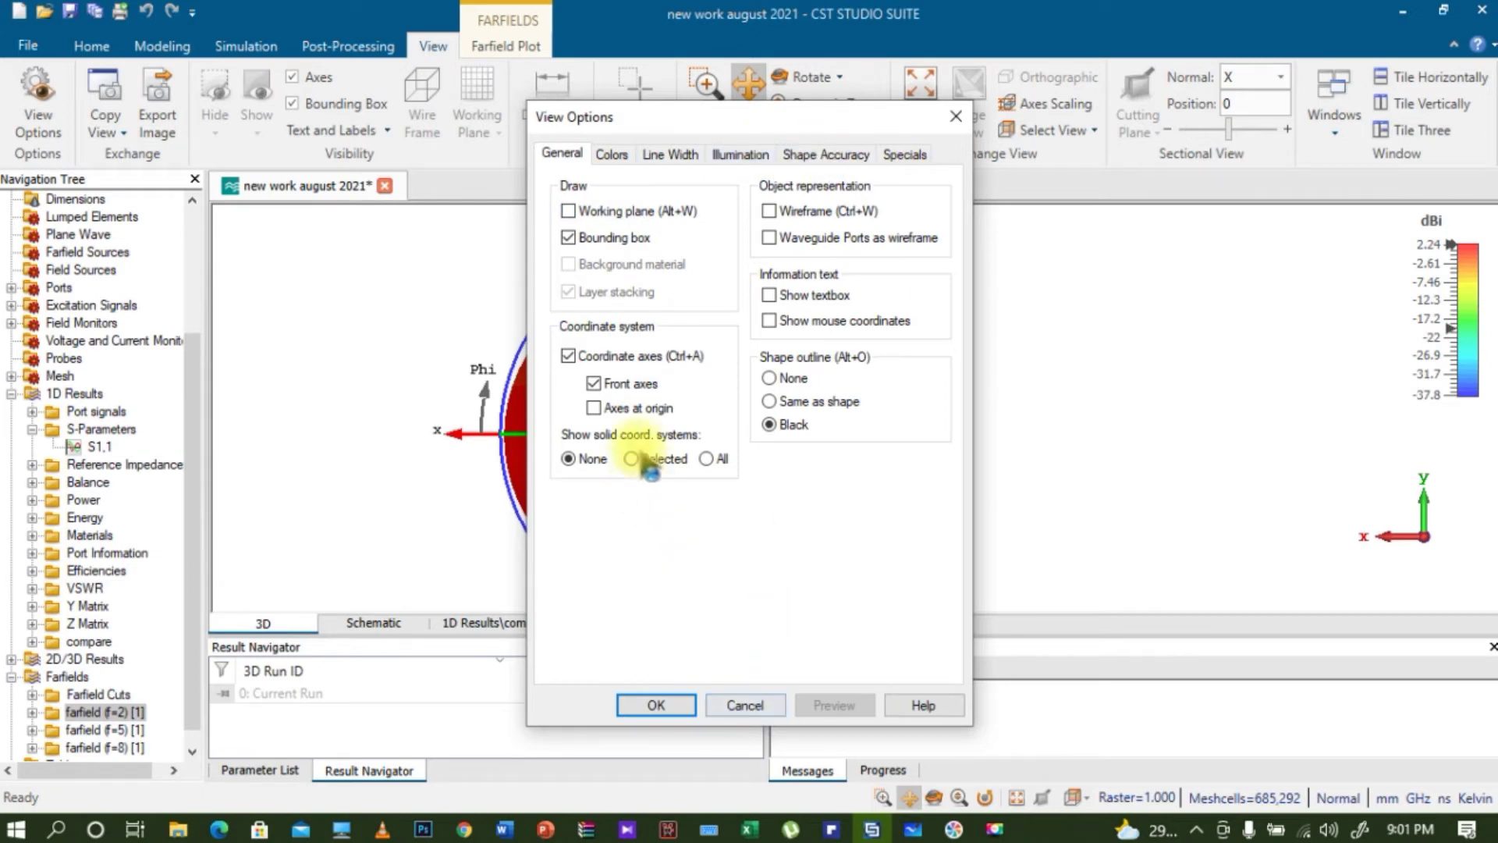
{"action": "left_click", "coordinate": [707, 460]}
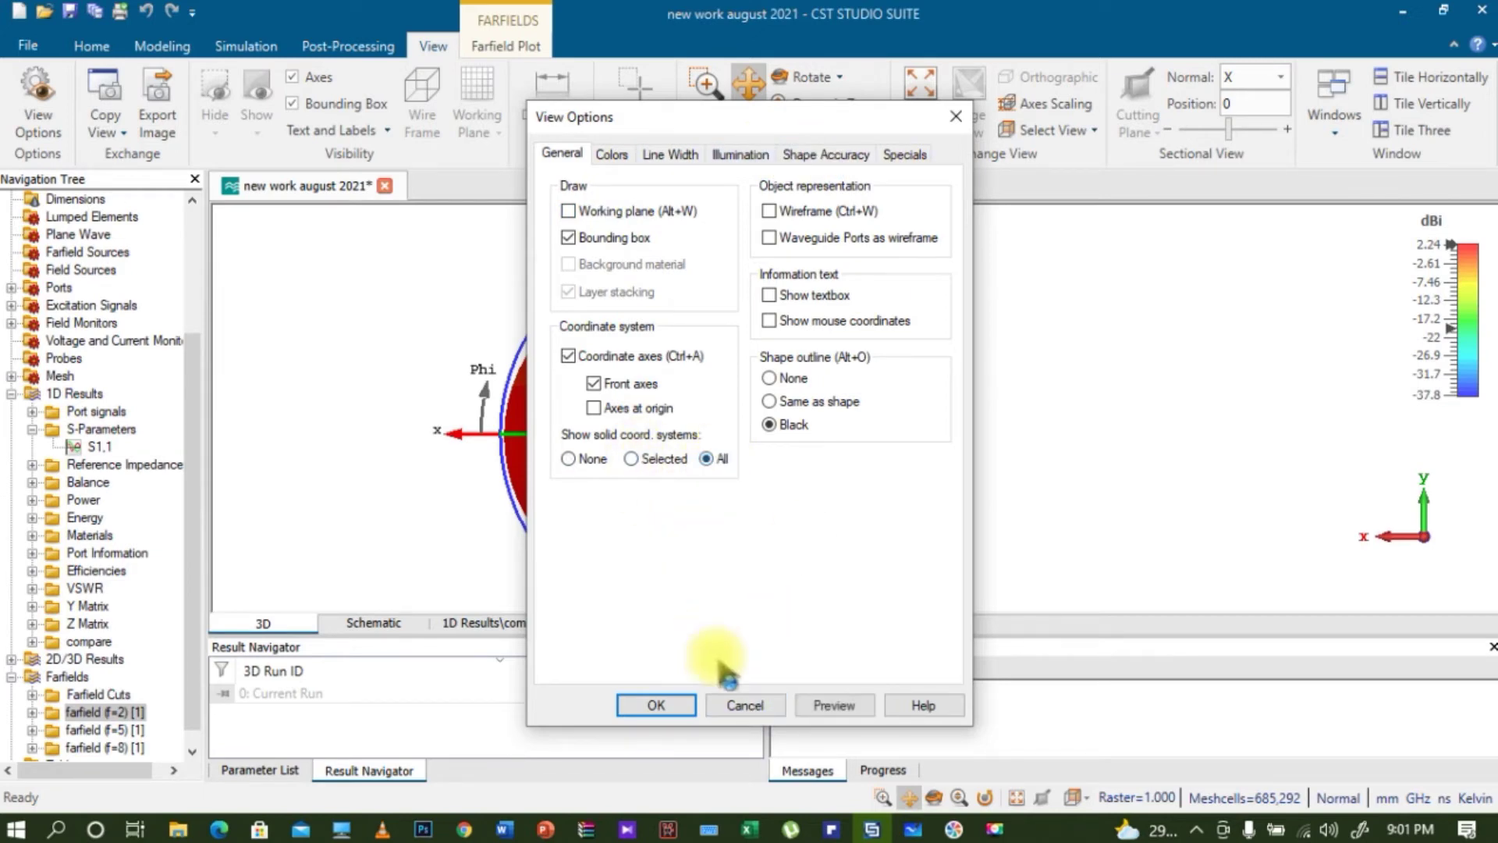
{"action": "left_click", "coordinate": [664, 707]}
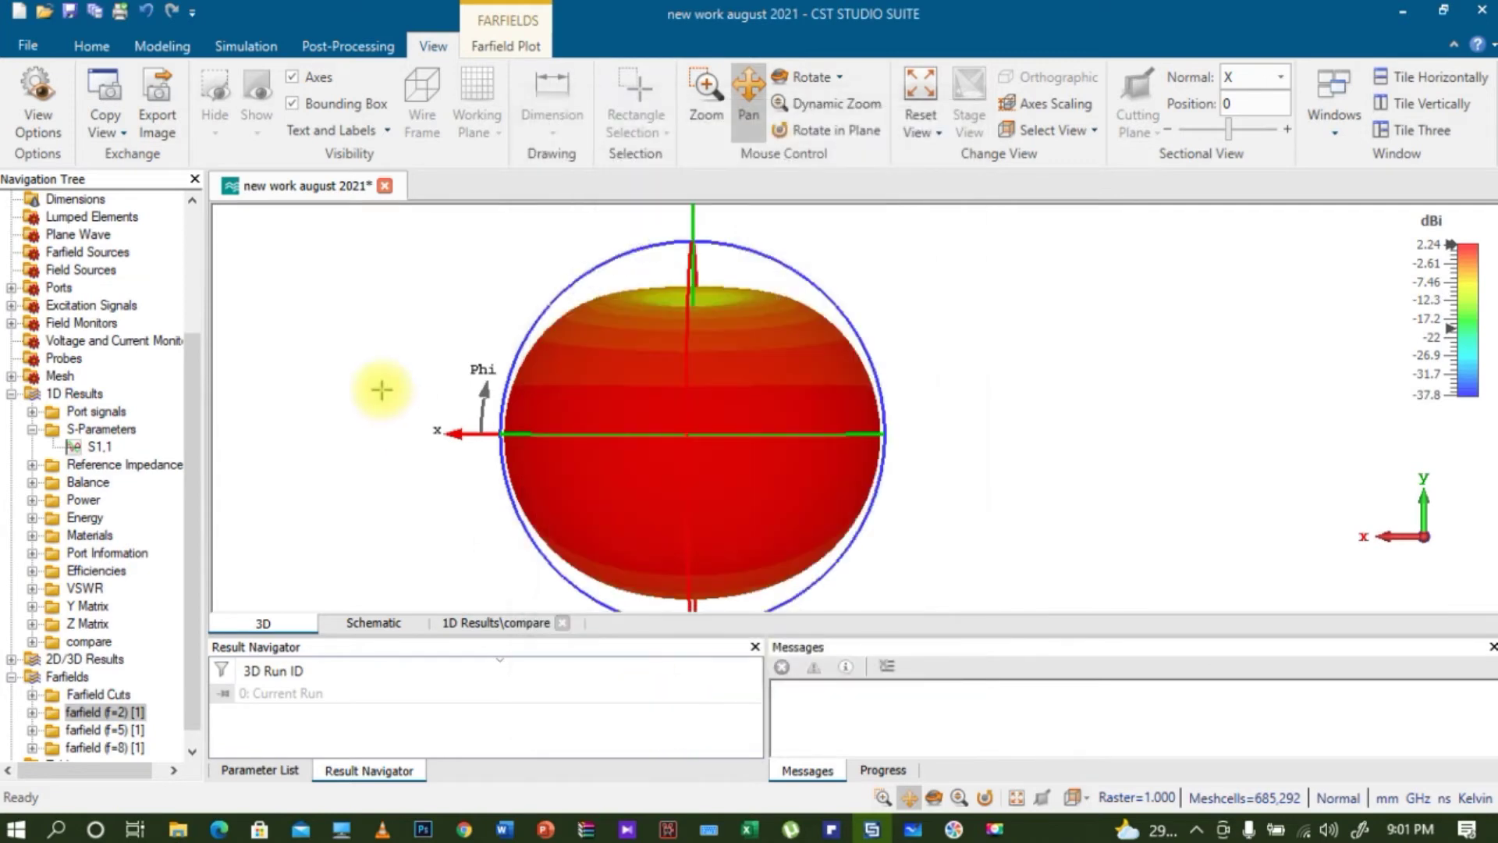
Make the f=2 farfield transparent so the antenna structure shows through, and display the information textbox
{"action": "right_click", "coordinate": [308, 324]}
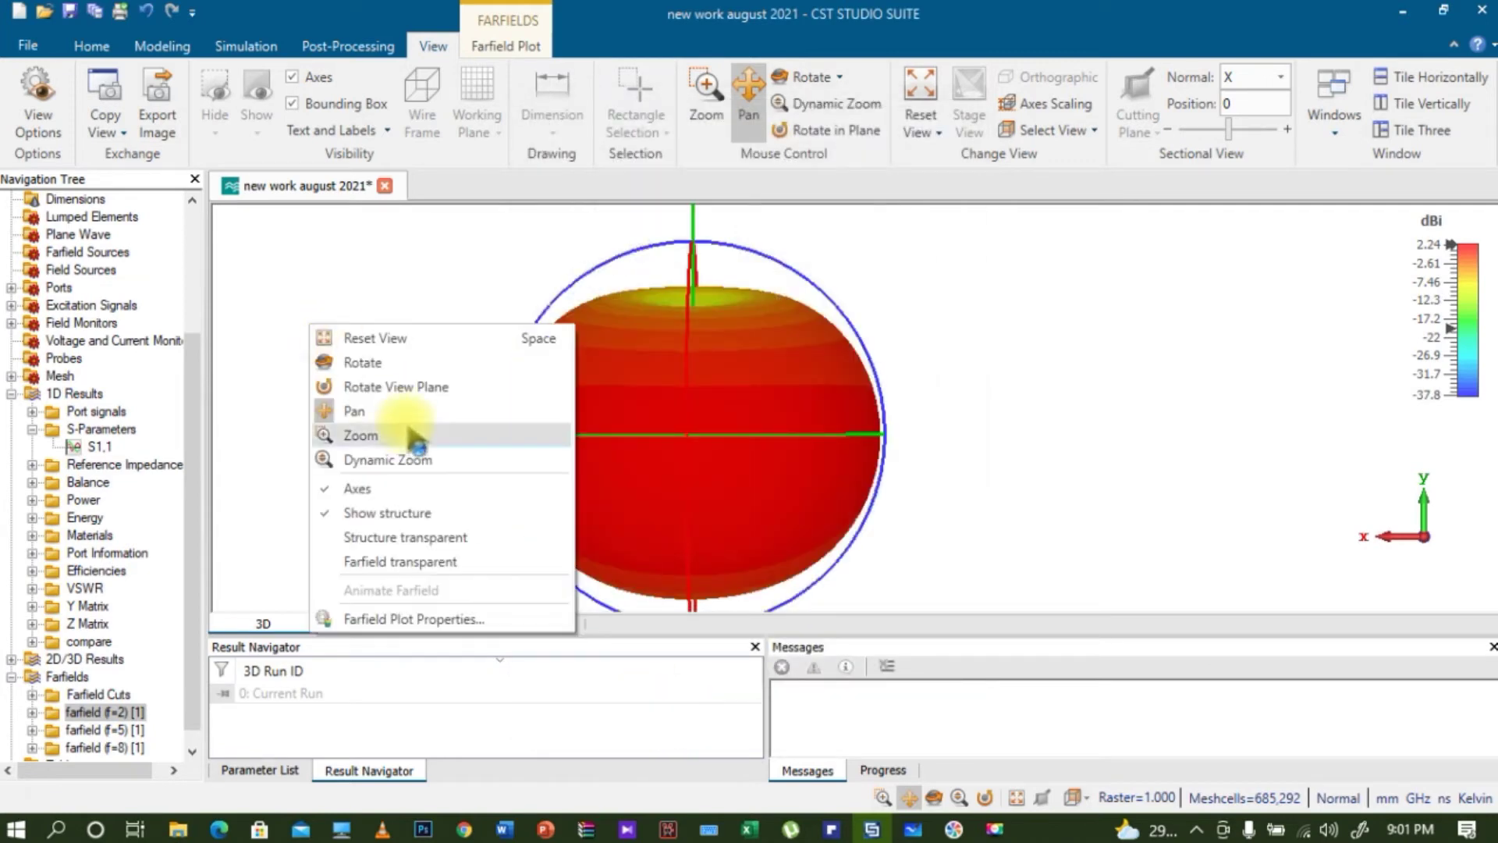
{"action": "left_click", "coordinate": [398, 561]}
{"action": "right_click", "coordinate": [316, 429]}
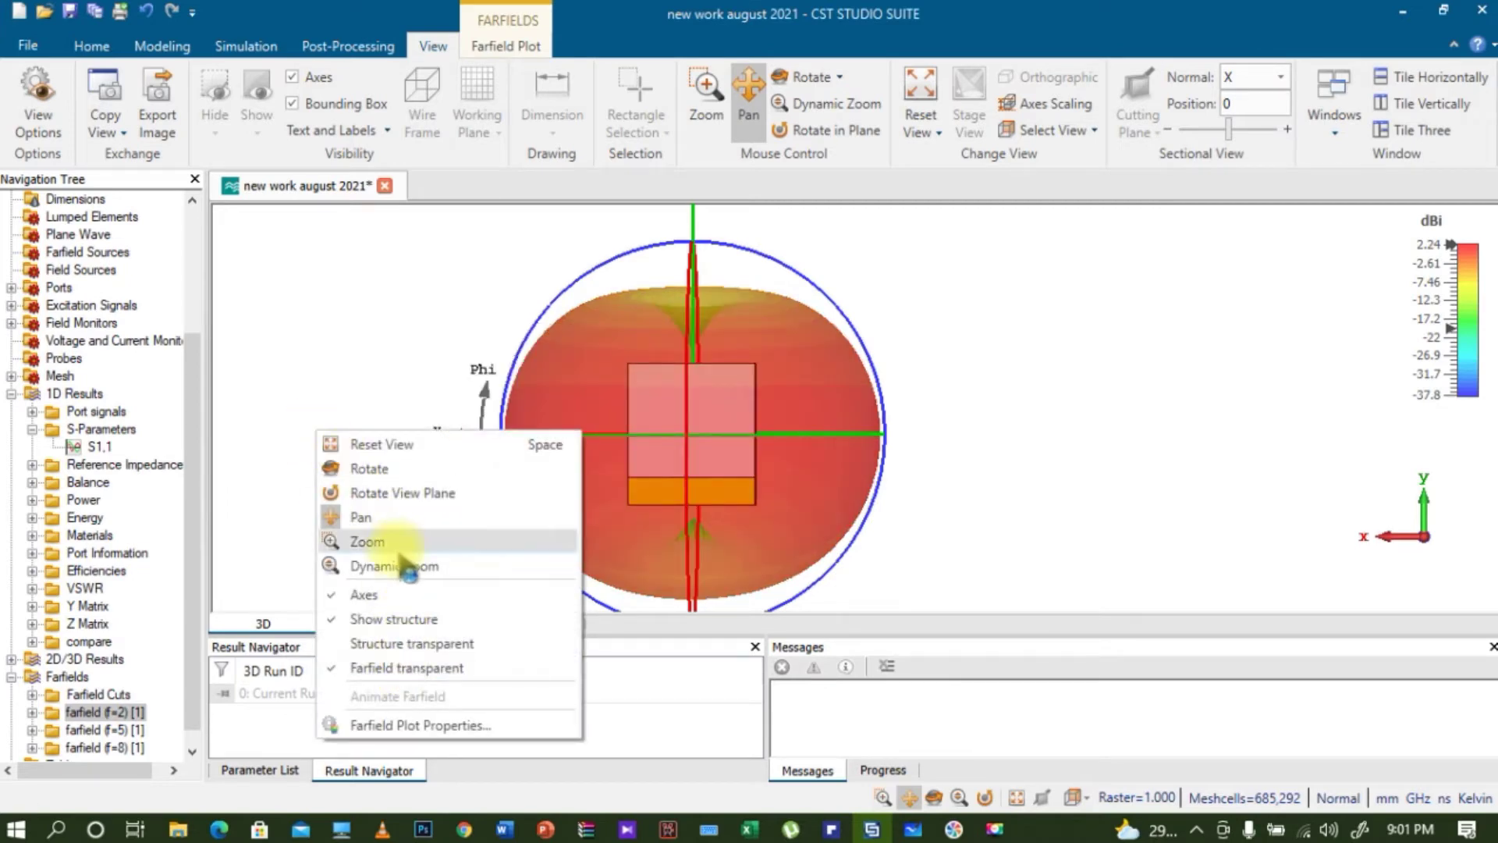
{"action": "left_click", "coordinate": [251, 155]}
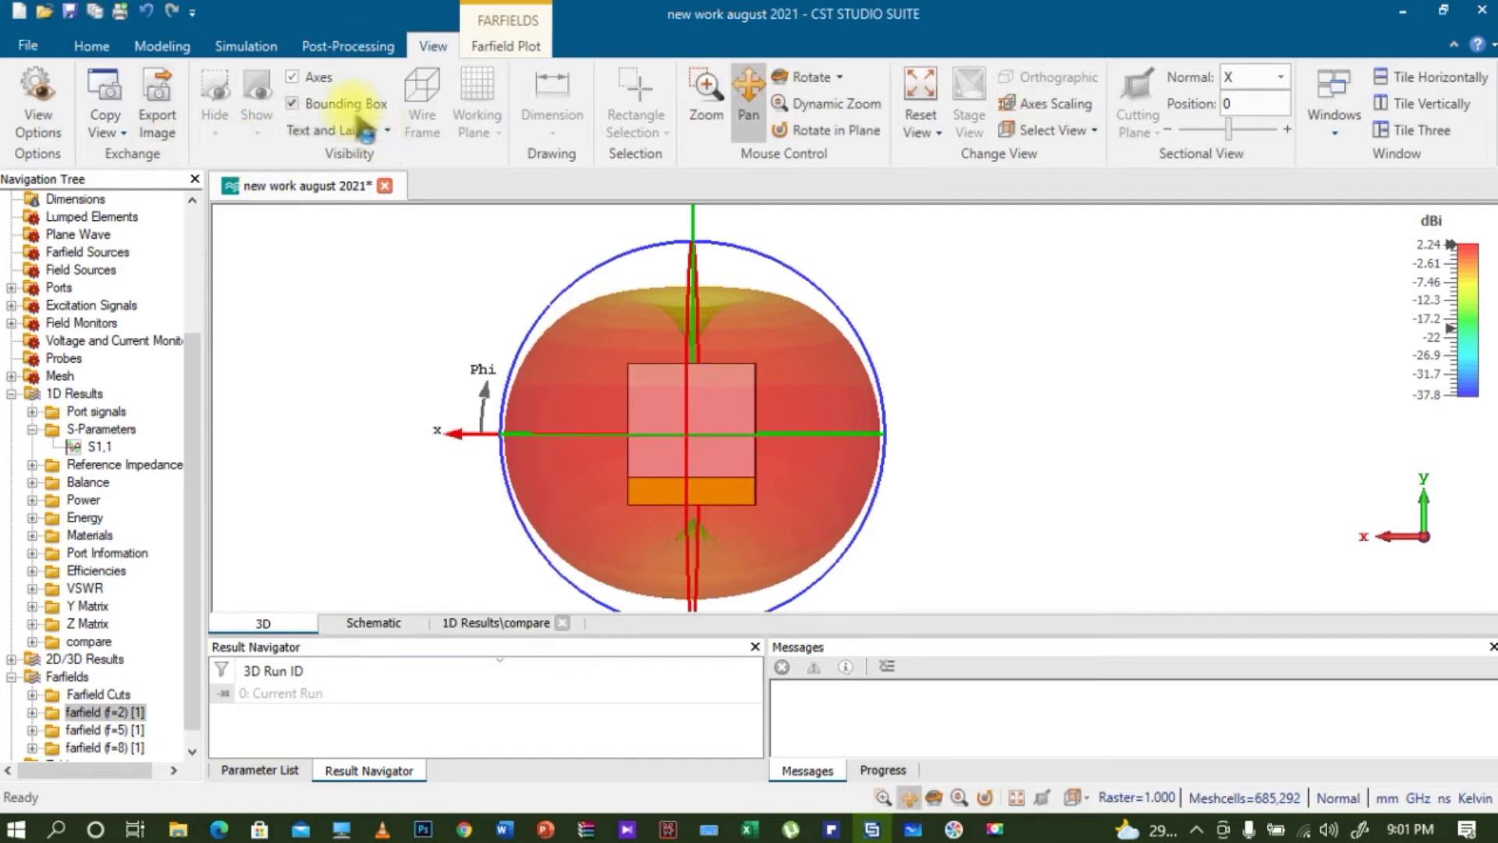
{"action": "left_click", "coordinate": [385, 133]}
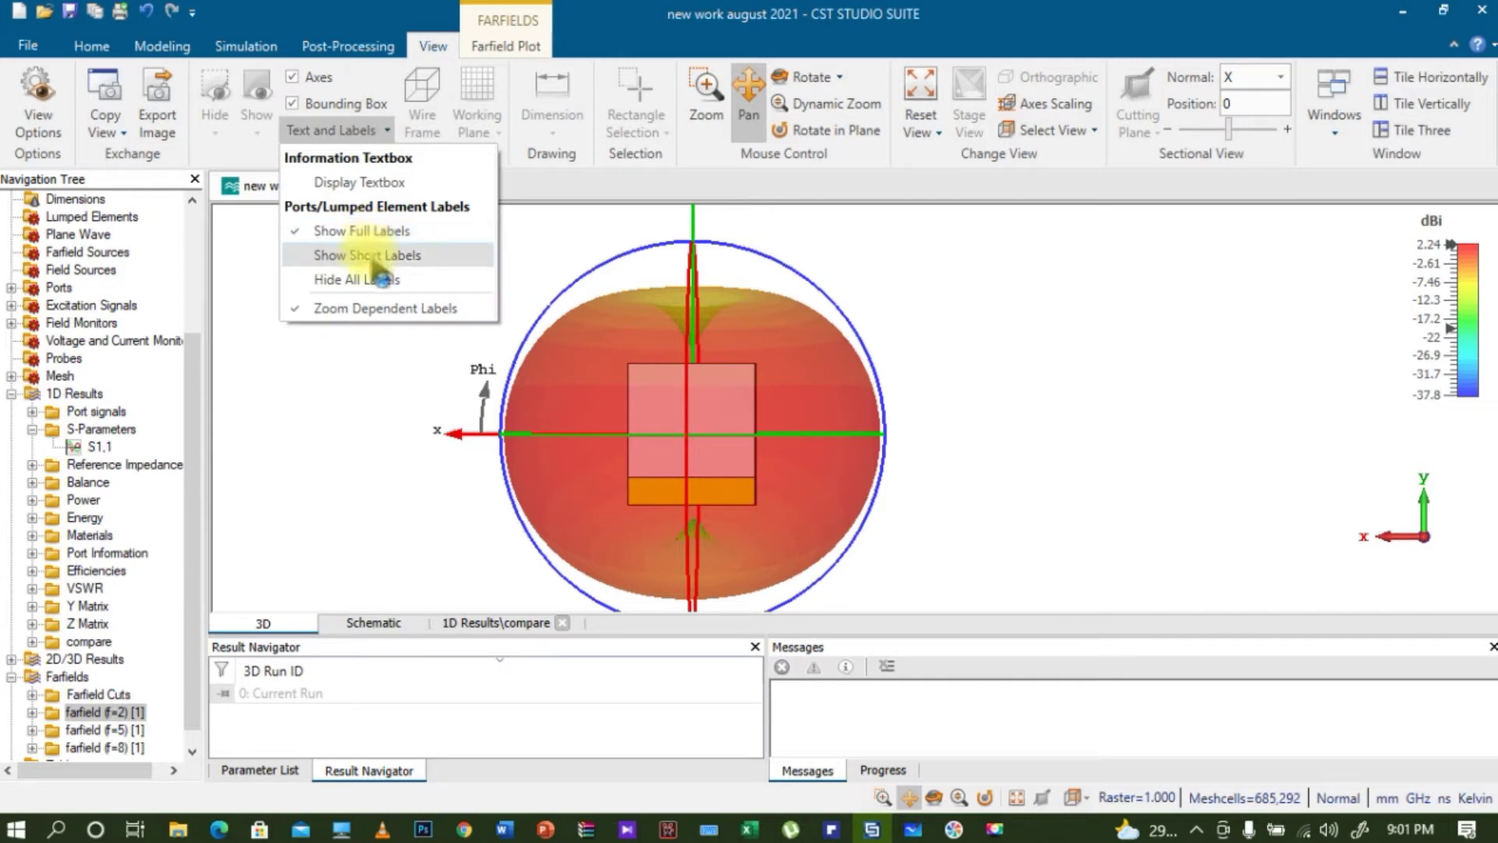
{"action": "left_click", "coordinate": [367, 184]}
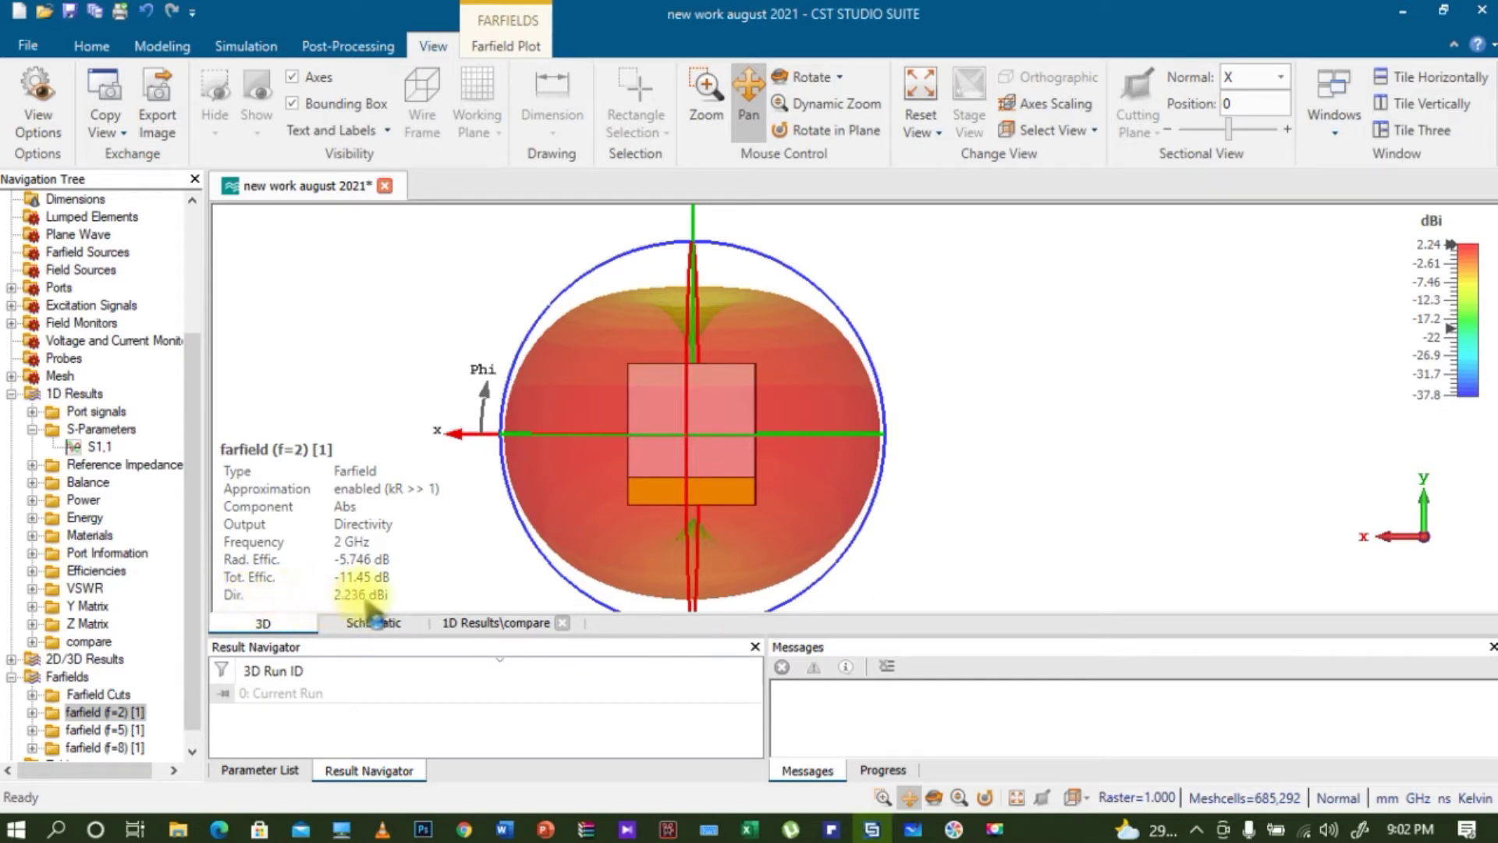
Examine the farfield directivity at f=5 and f=8, and the Gain (IEEE) at f=8, f=2 and f=5
{"action": "left_click", "coordinate": [117, 730]}
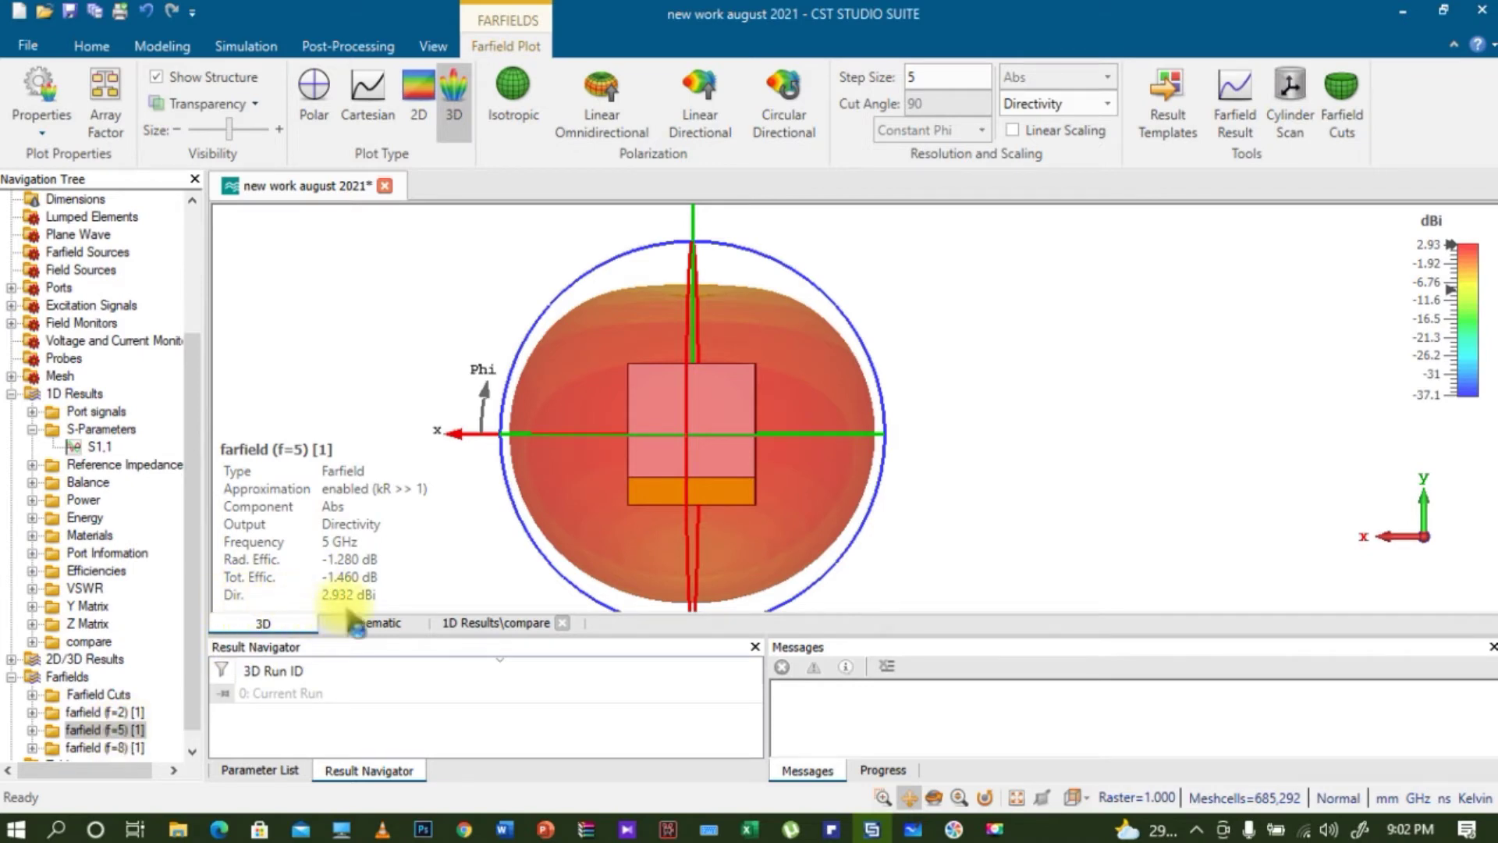
{"action": "left_click", "coordinate": [91, 747]}
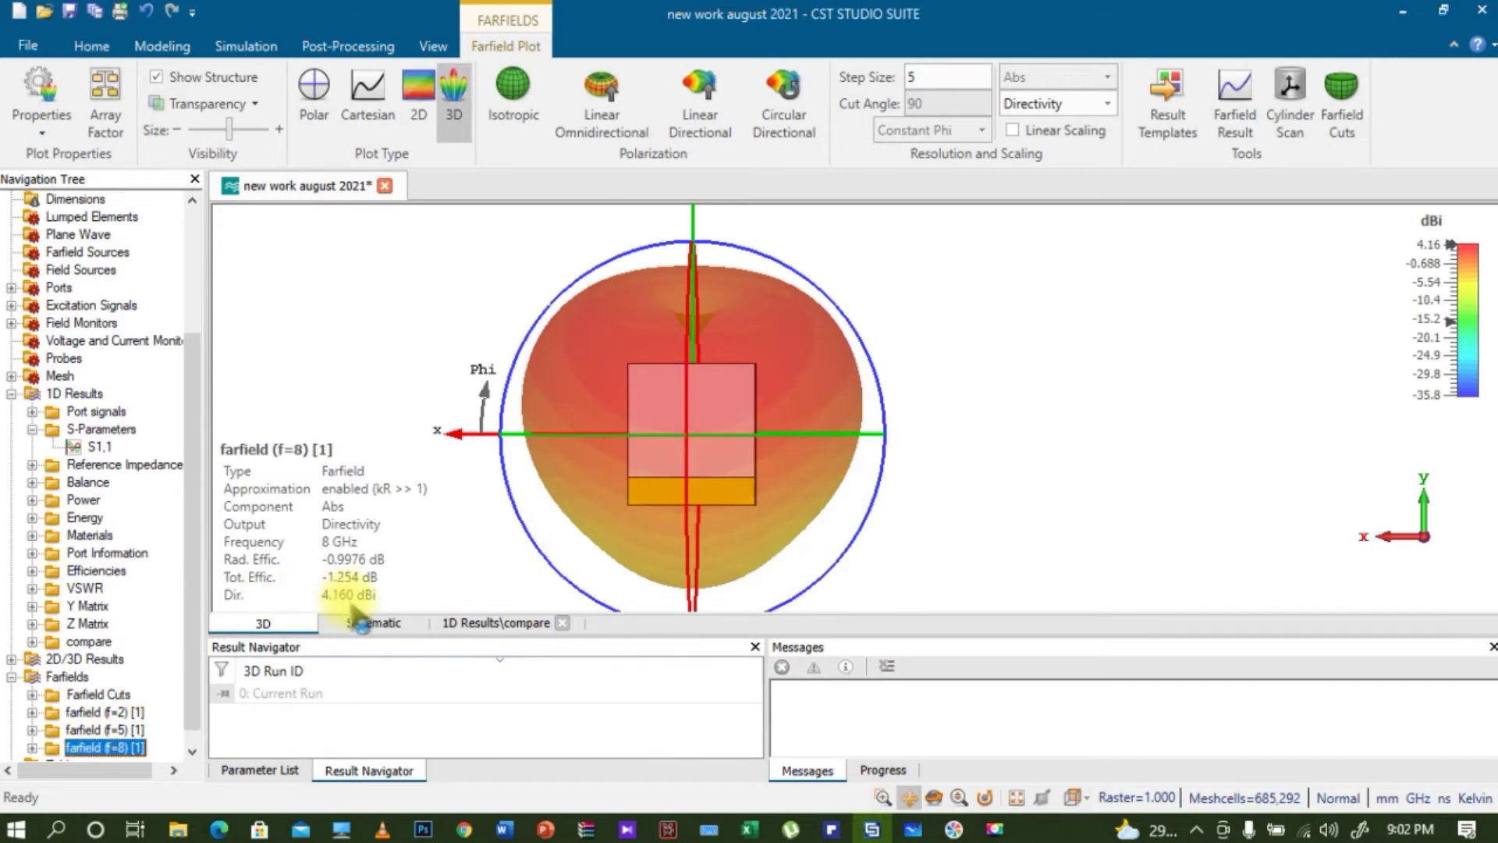
{"action": "left_click", "coordinate": [1107, 104]}
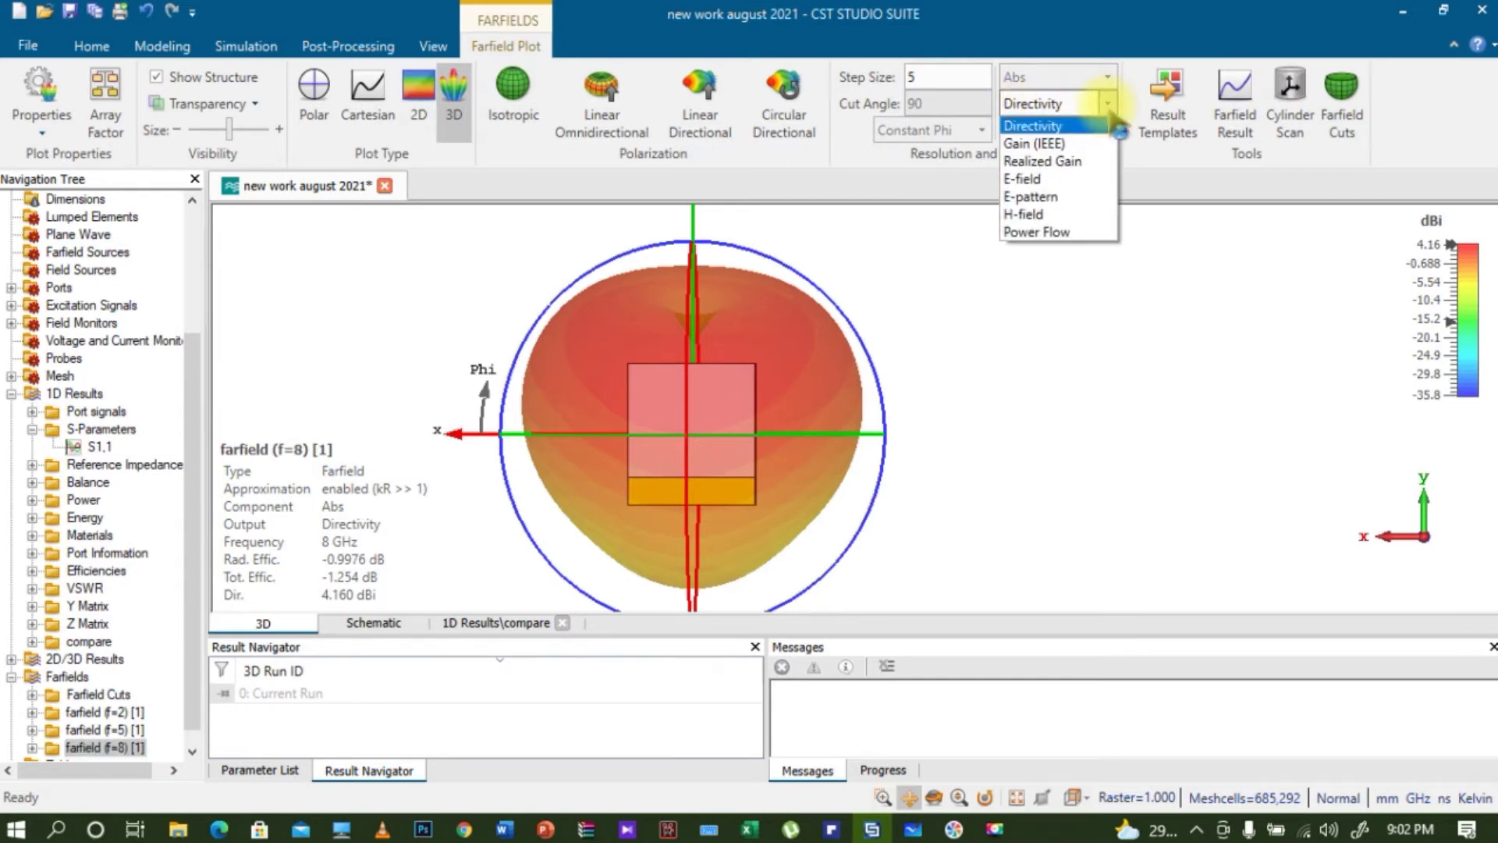
{"action": "left_click", "coordinate": [1067, 148]}
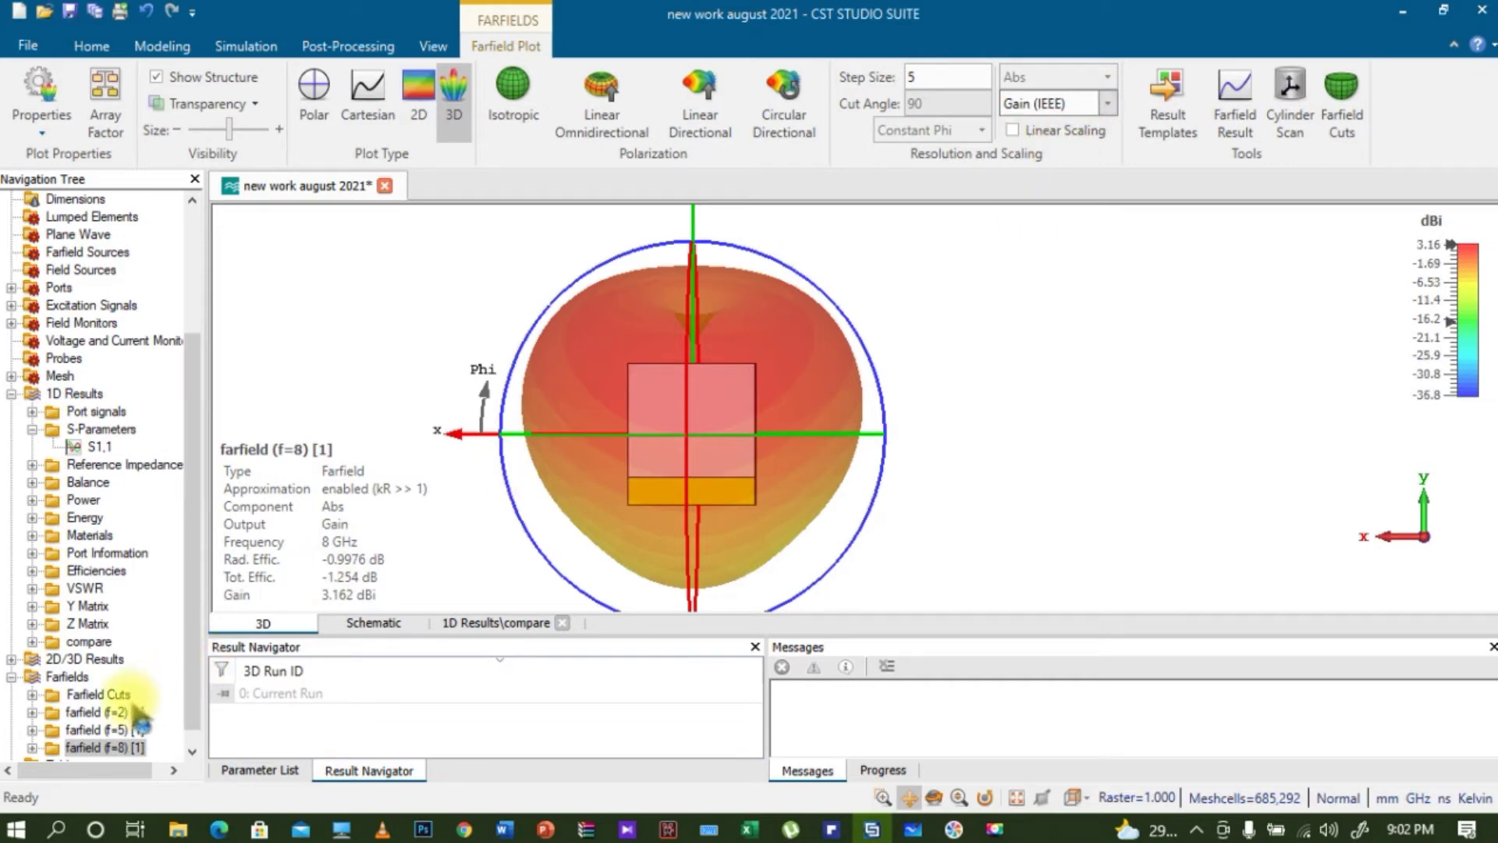
{"action": "left_click", "coordinate": [105, 712]}
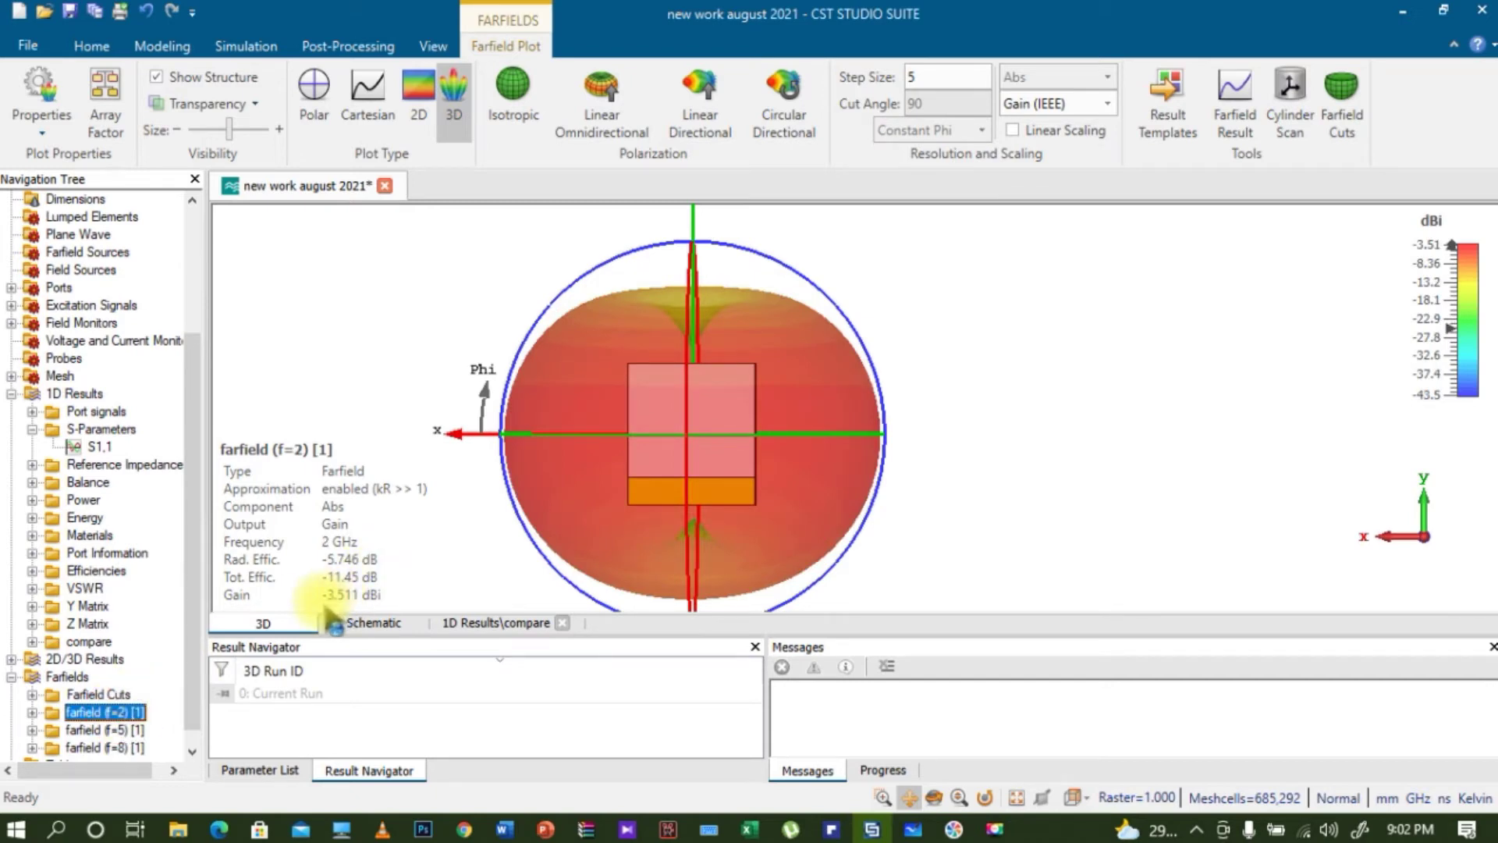
{"action": "left_click", "coordinate": [106, 730]}
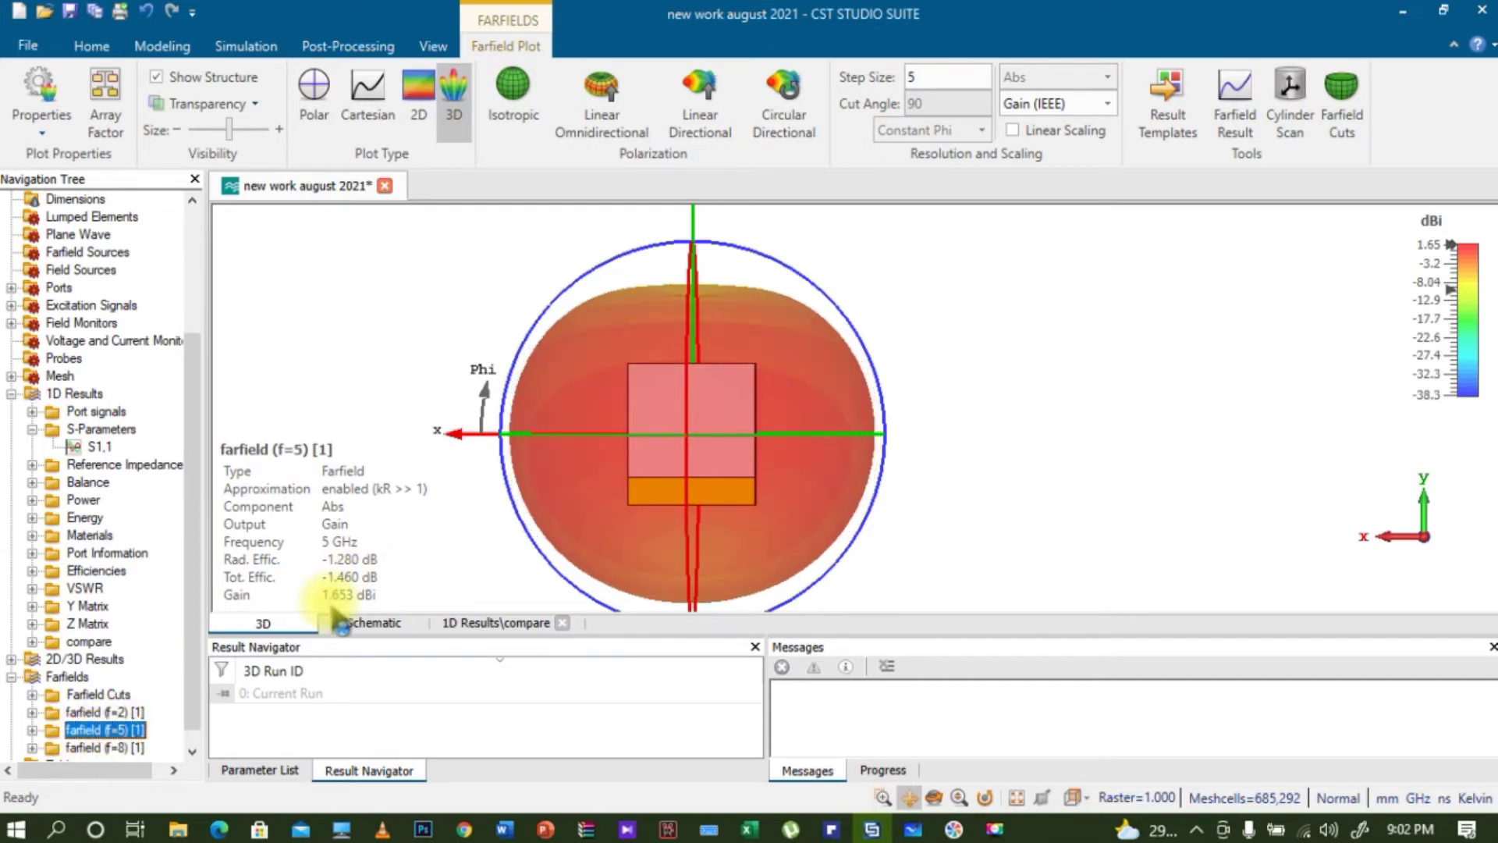
{"action": "left_click", "coordinate": [105, 748]}
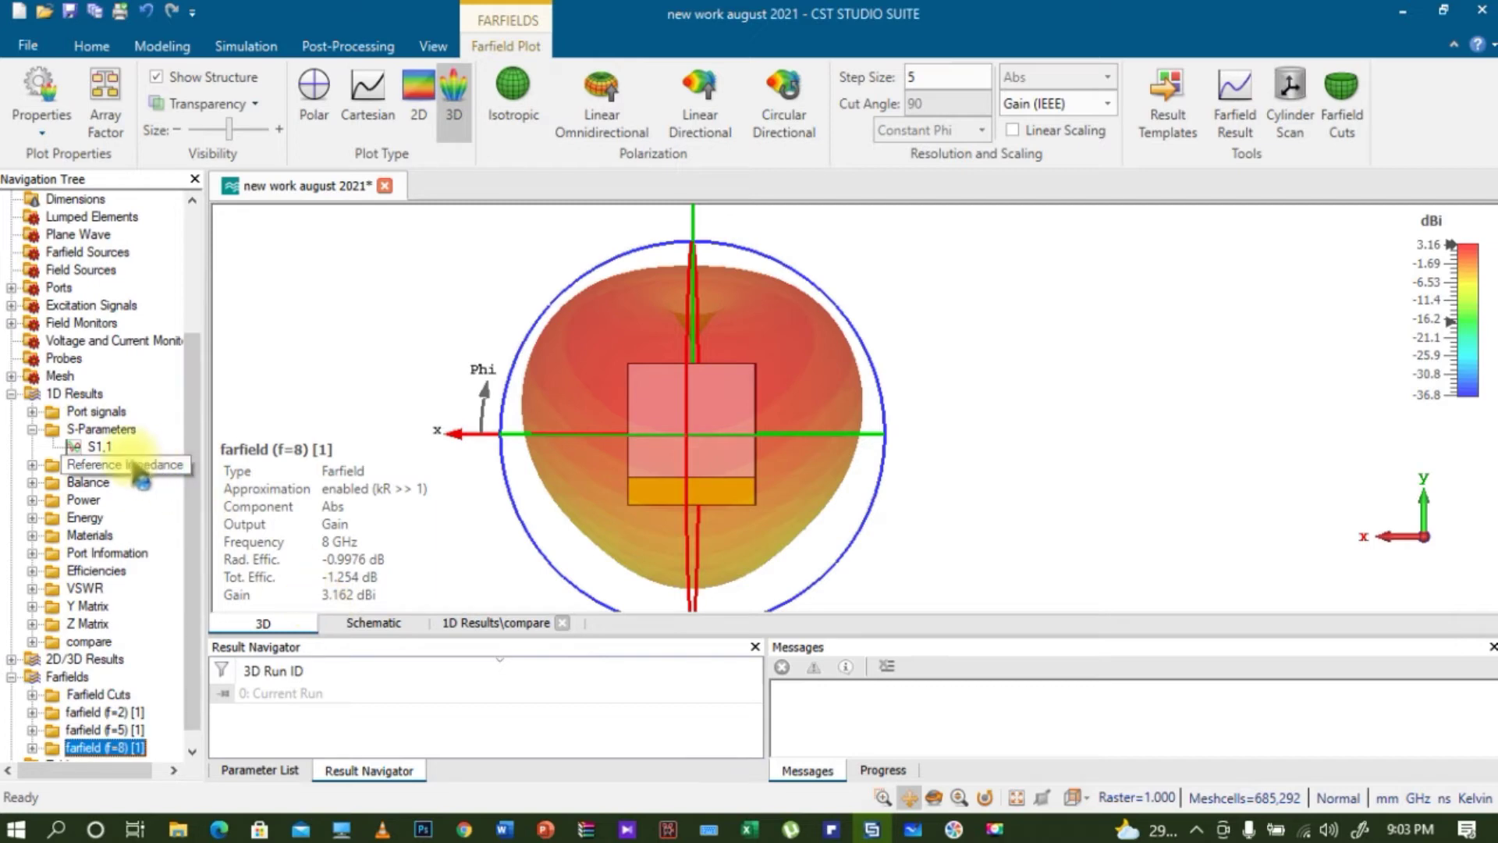
Display the S1,1 curve, and delete the h-field and e-field monitors for f=8, f=5 and f=2
{"action": "left_click", "coordinate": [91, 446]}
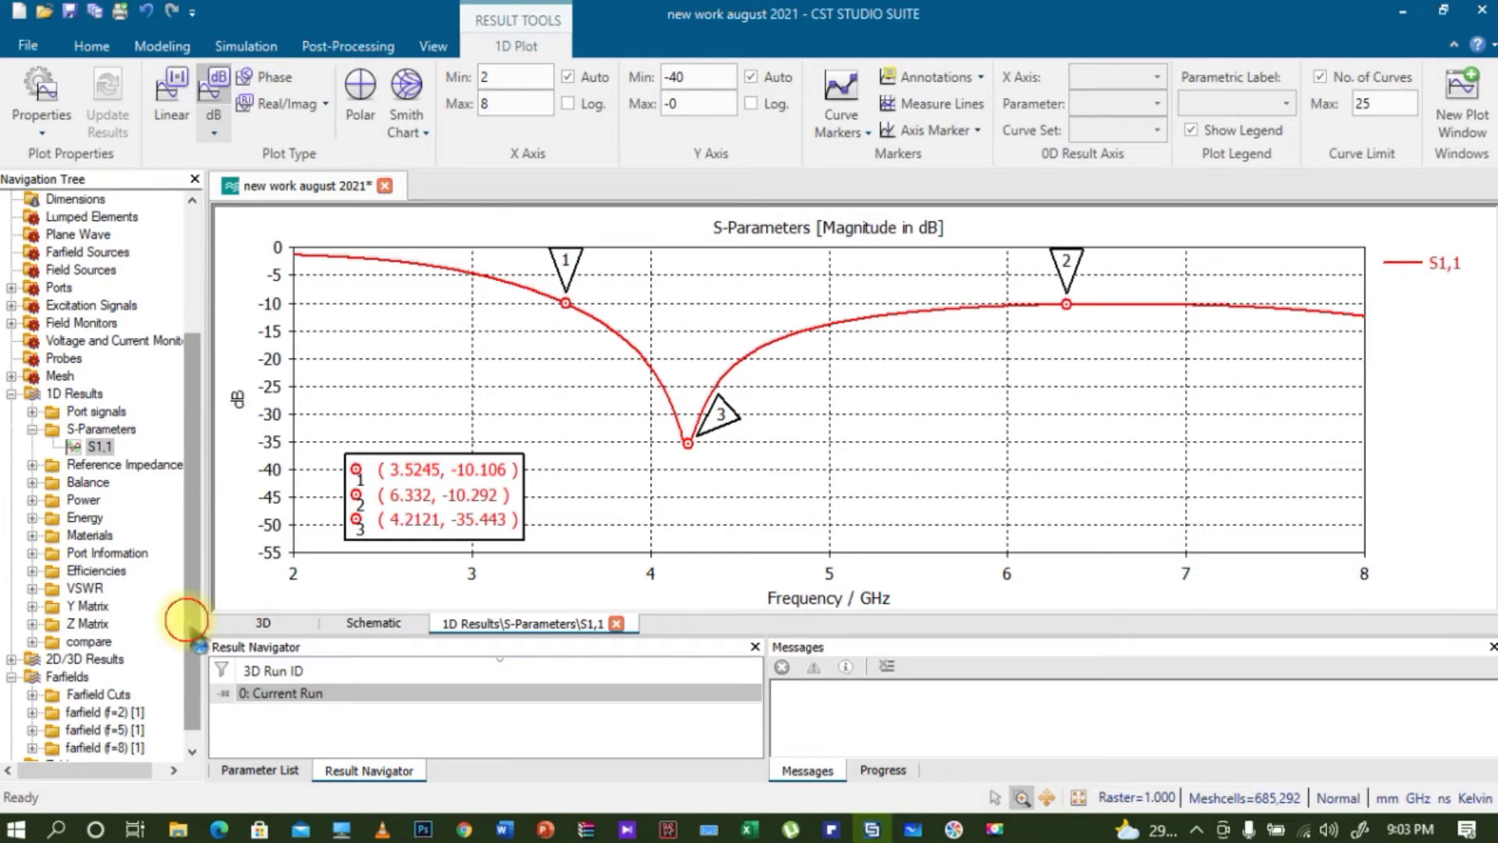
{"action": "left_click_drag", "start_coordinate": [186, 620], "coordinate": [190, 522]}
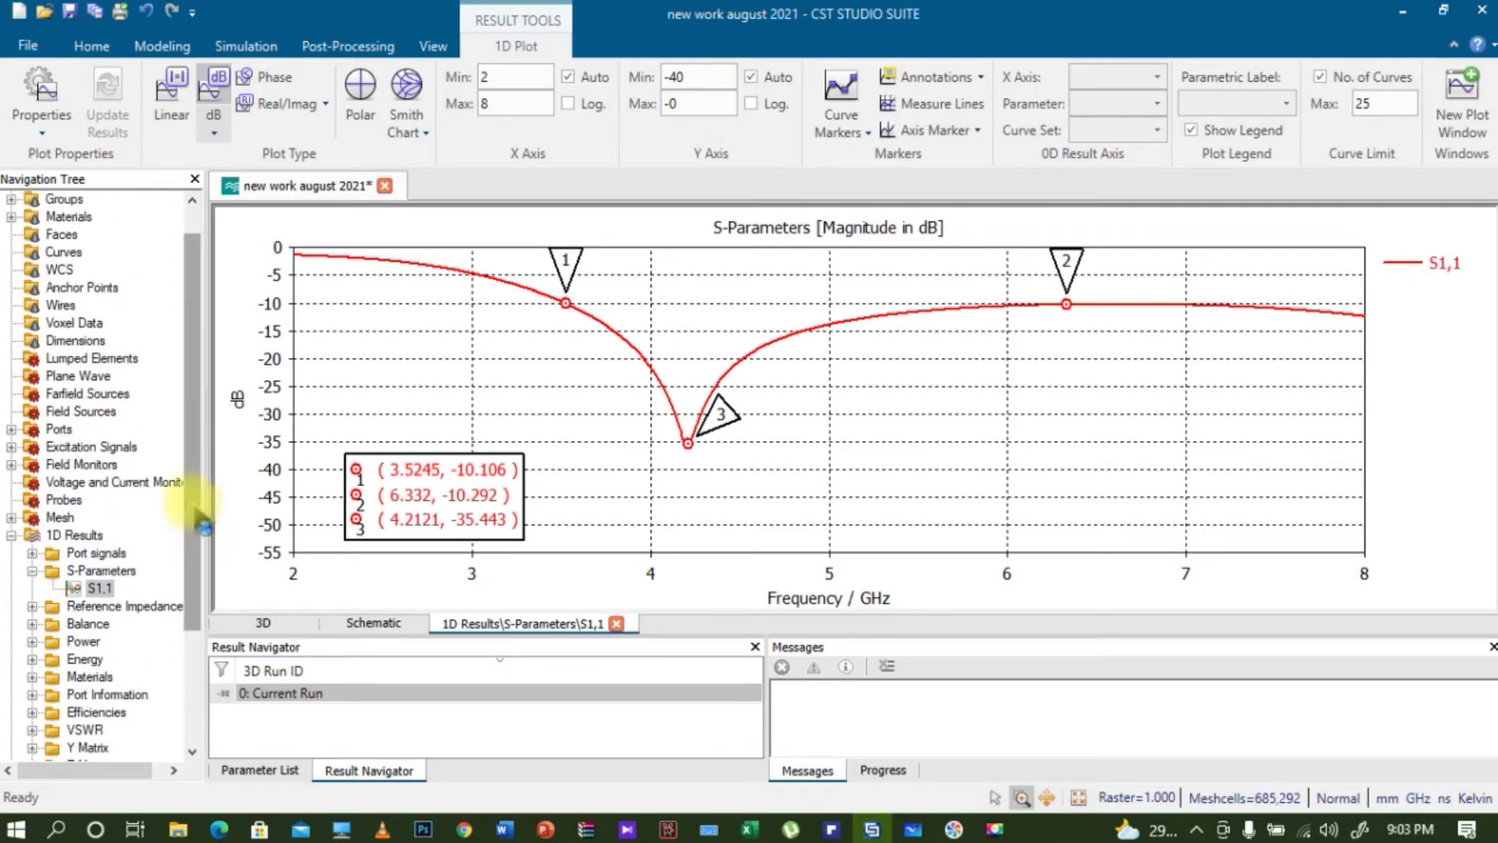
{"action": "left_click", "coordinate": [12, 465]}
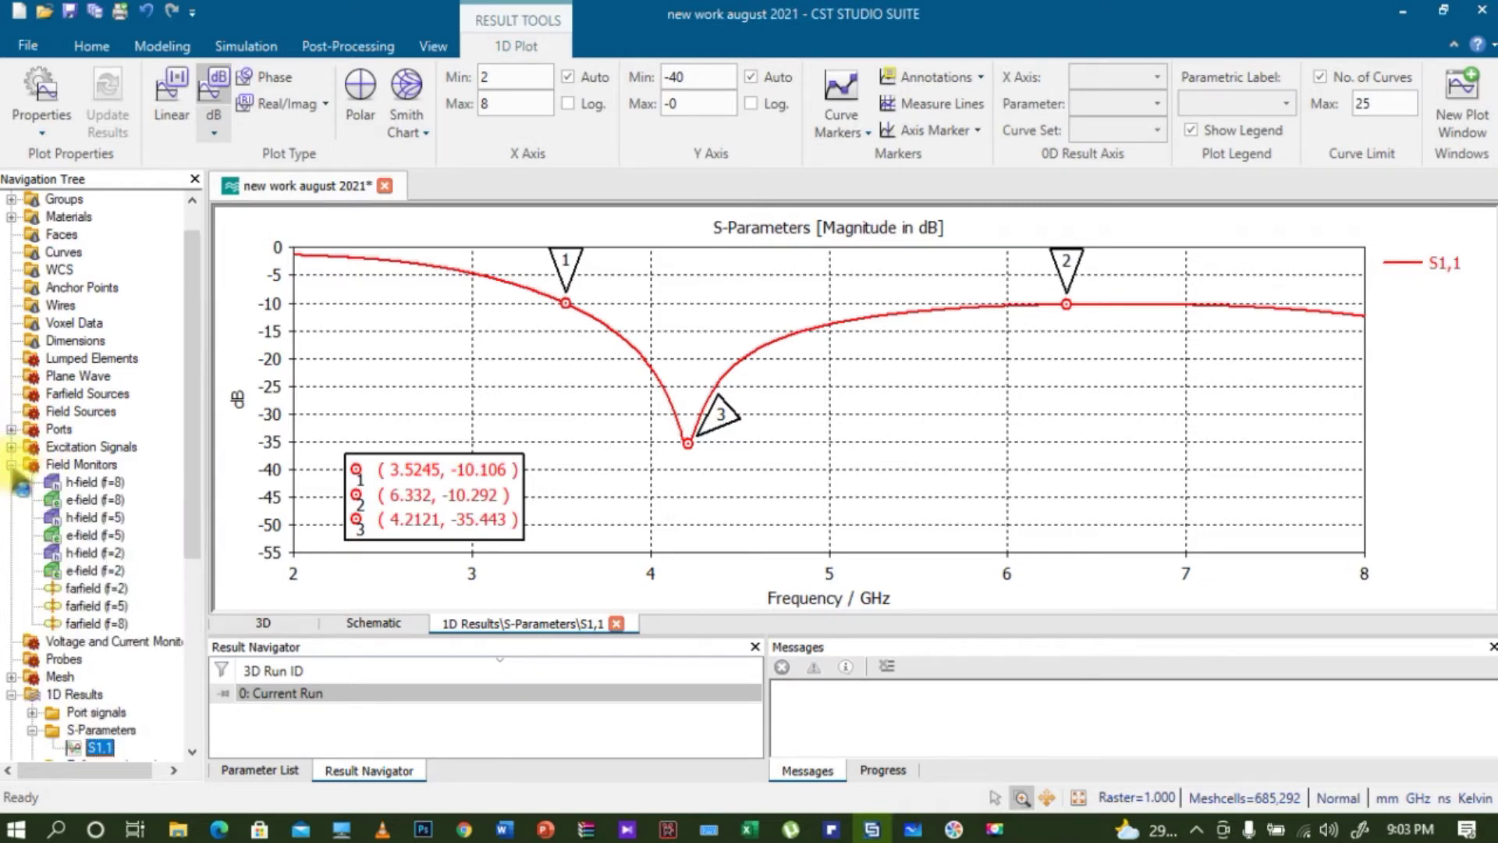
{"action": "left_click", "coordinate": [109, 483]}
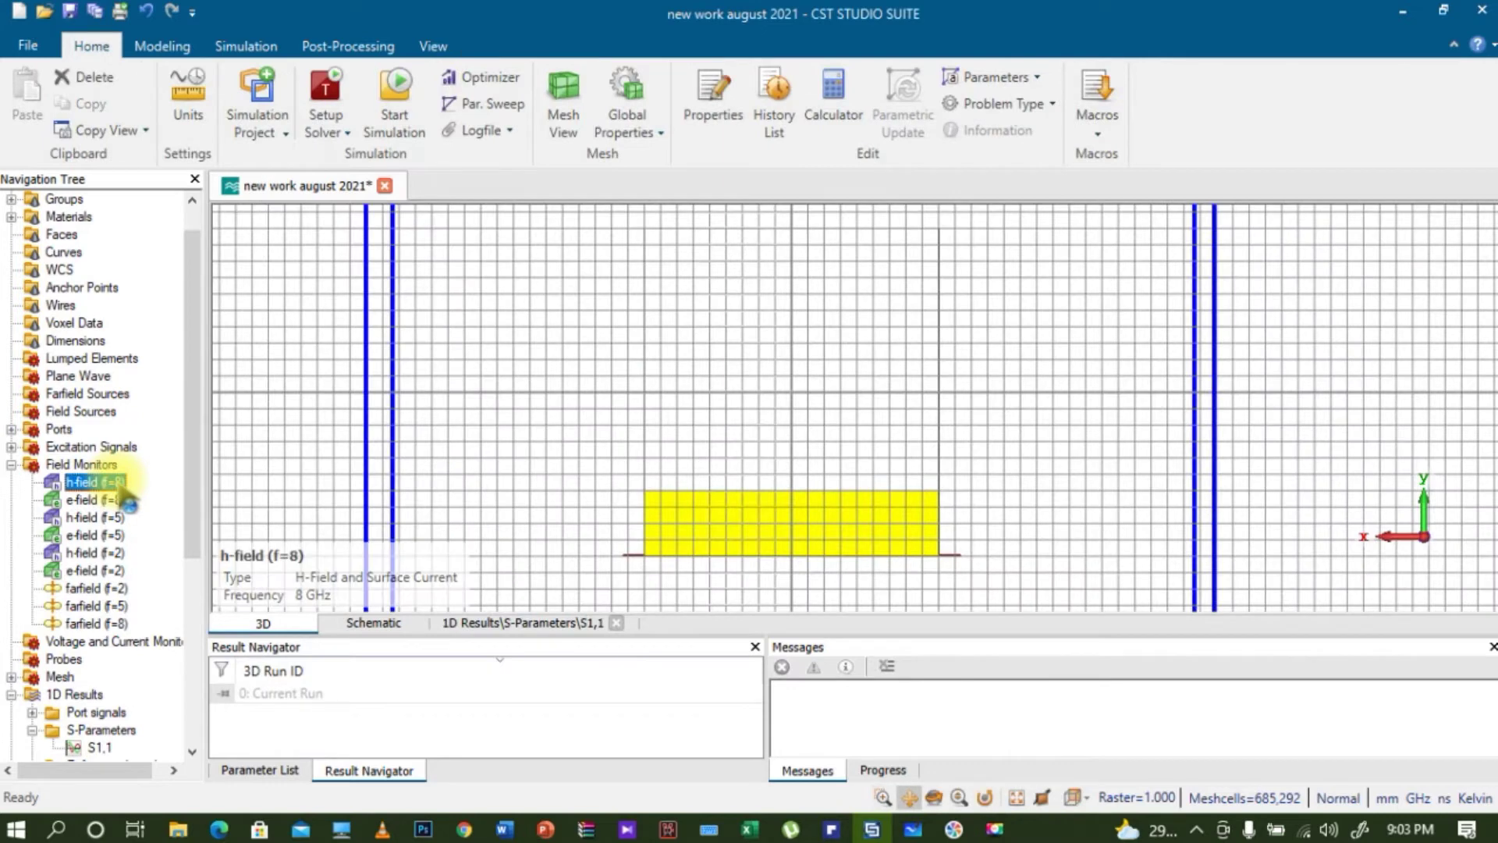
{"action": "key", "text": "Delete"}
{"action": "key", "text": "Return"}
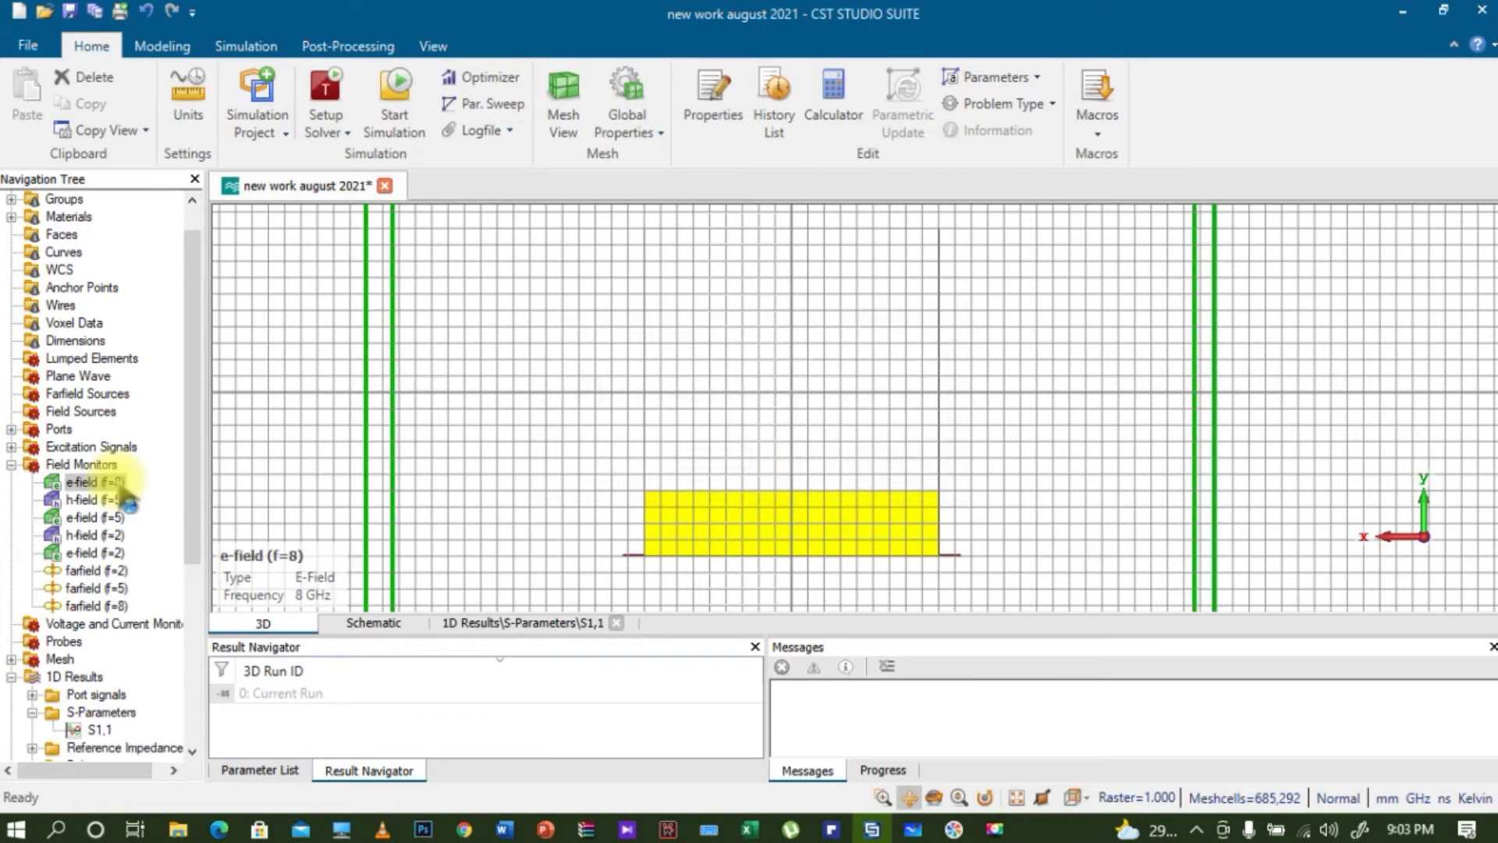
{"action": "key", "text": "Delete"}
{"action": "key", "text": "Return"}
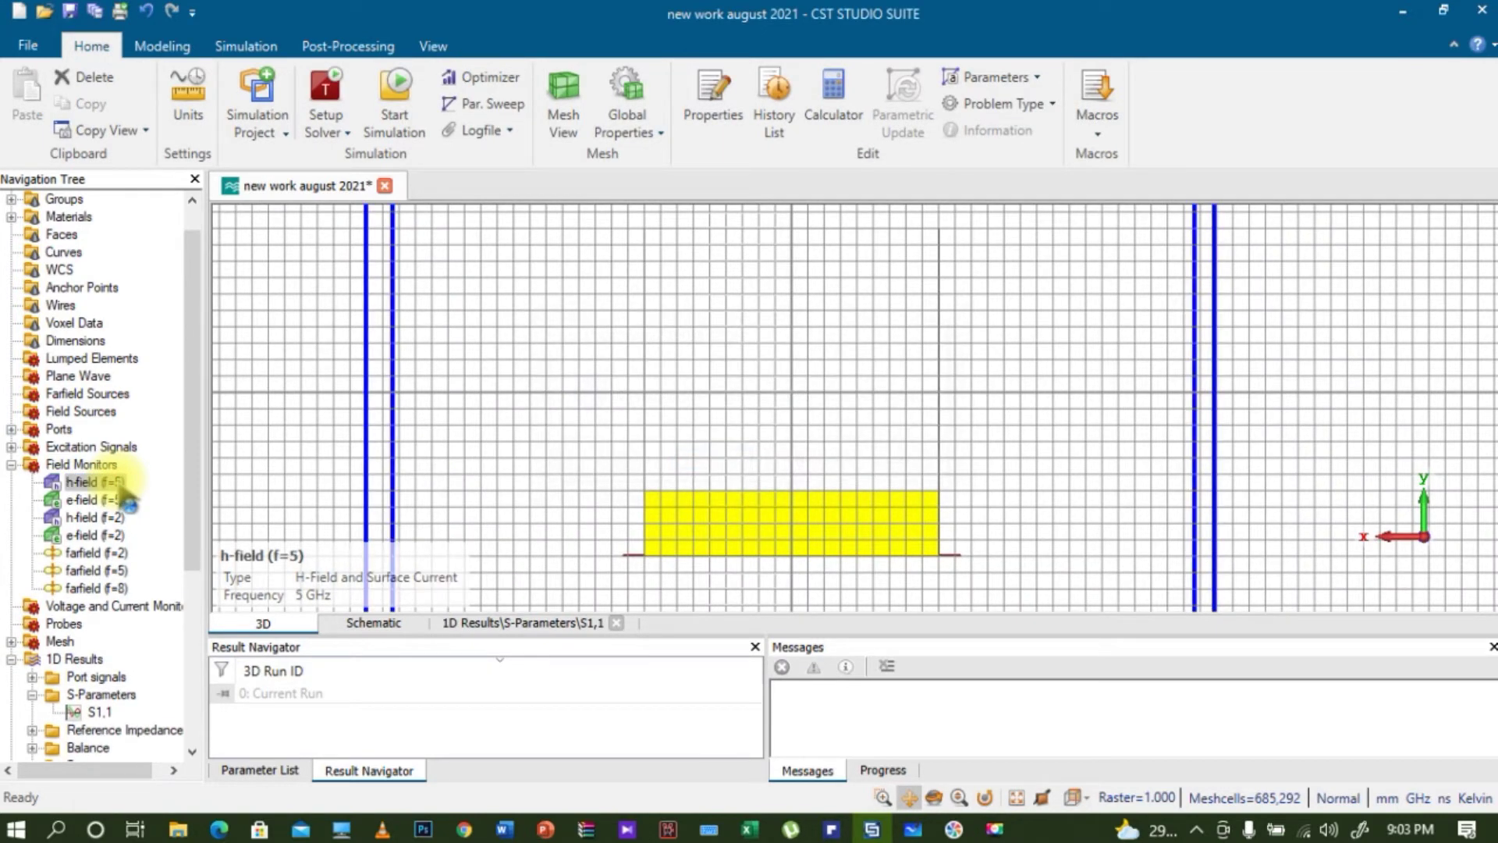
{"action": "key", "text": "Delete"}
{"action": "key", "text": "Return"}
{"action": "key", "text": "Delete"}
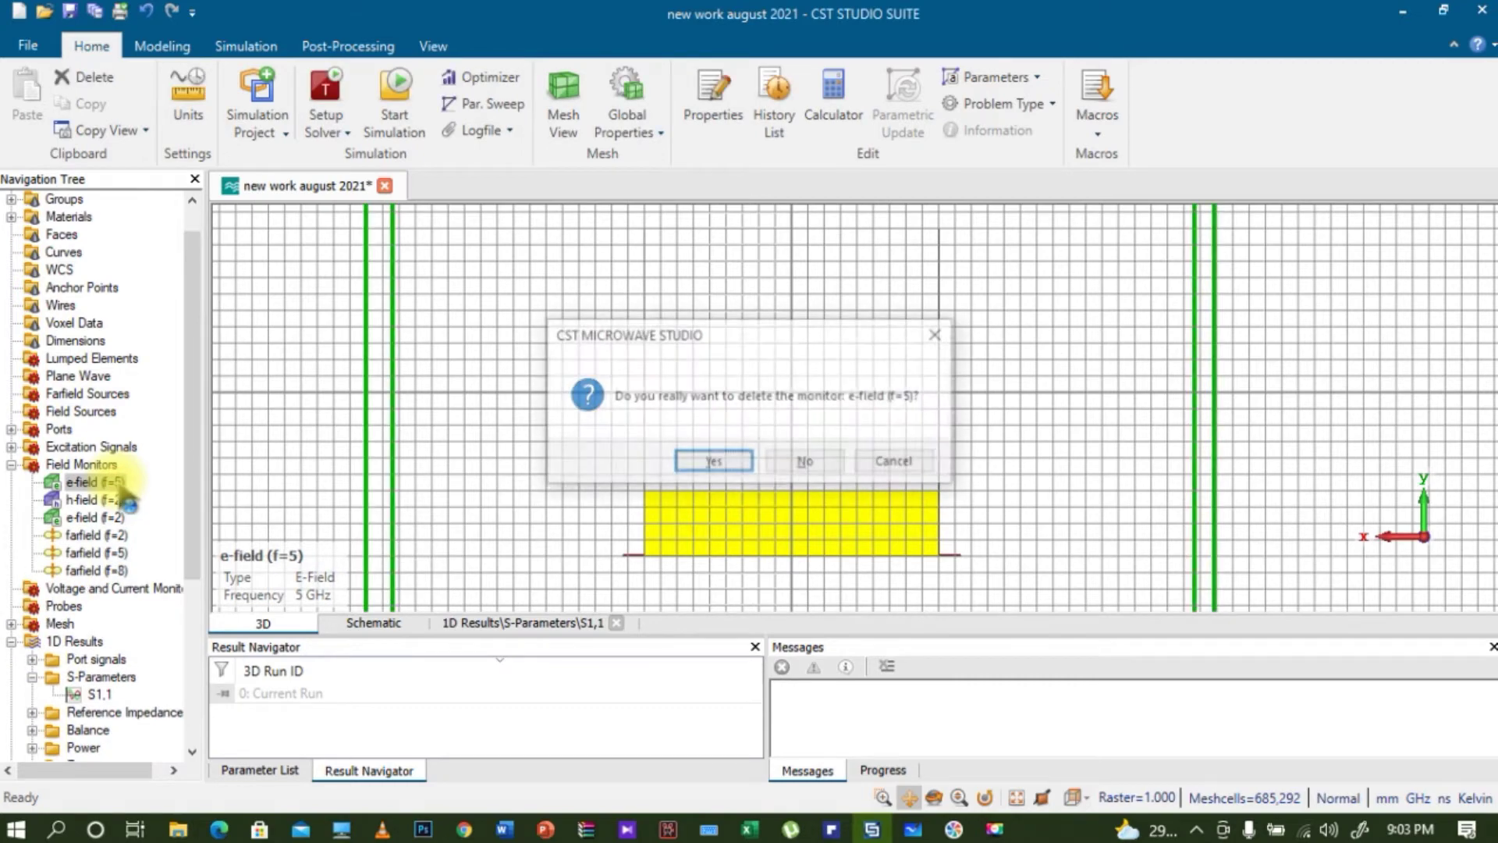
{"action": "key", "text": "Return"}
{"action": "key", "text": "Delete"}
{"action": "key", "text": "Return"}
{"action": "key", "text": "Delete"}
{"action": "key", "text": "Return"}
Delete the remaining farfield monitors for f=2, f=5 and f=8
{"action": "key", "text": "Delete"}
{"action": "key", "text": "Return"}
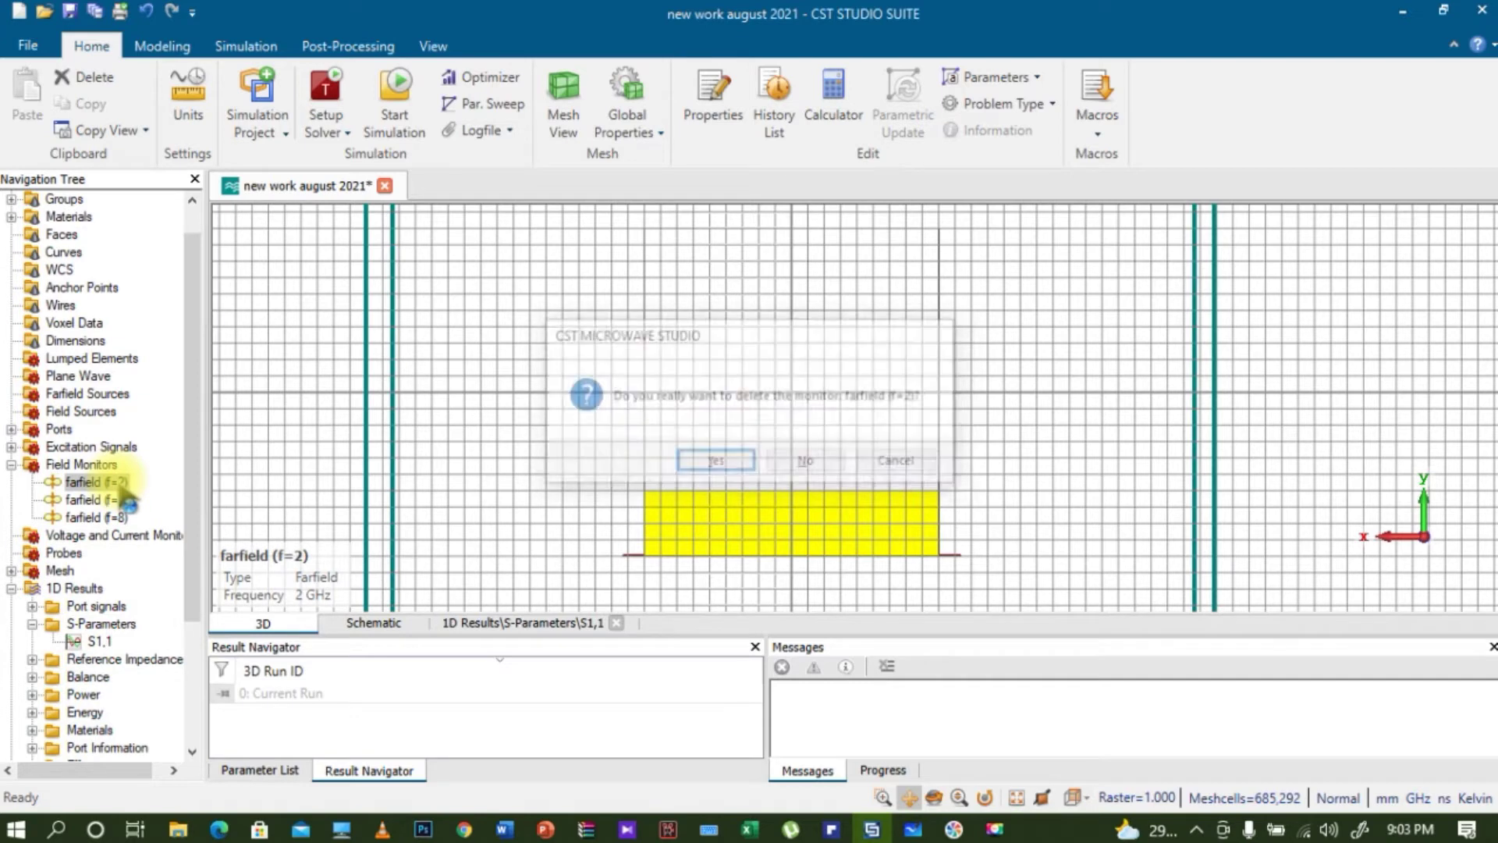
{"action": "key", "text": "Delete"}
{"action": "key", "text": "Return"}
{"action": "key", "text": "Delete"}
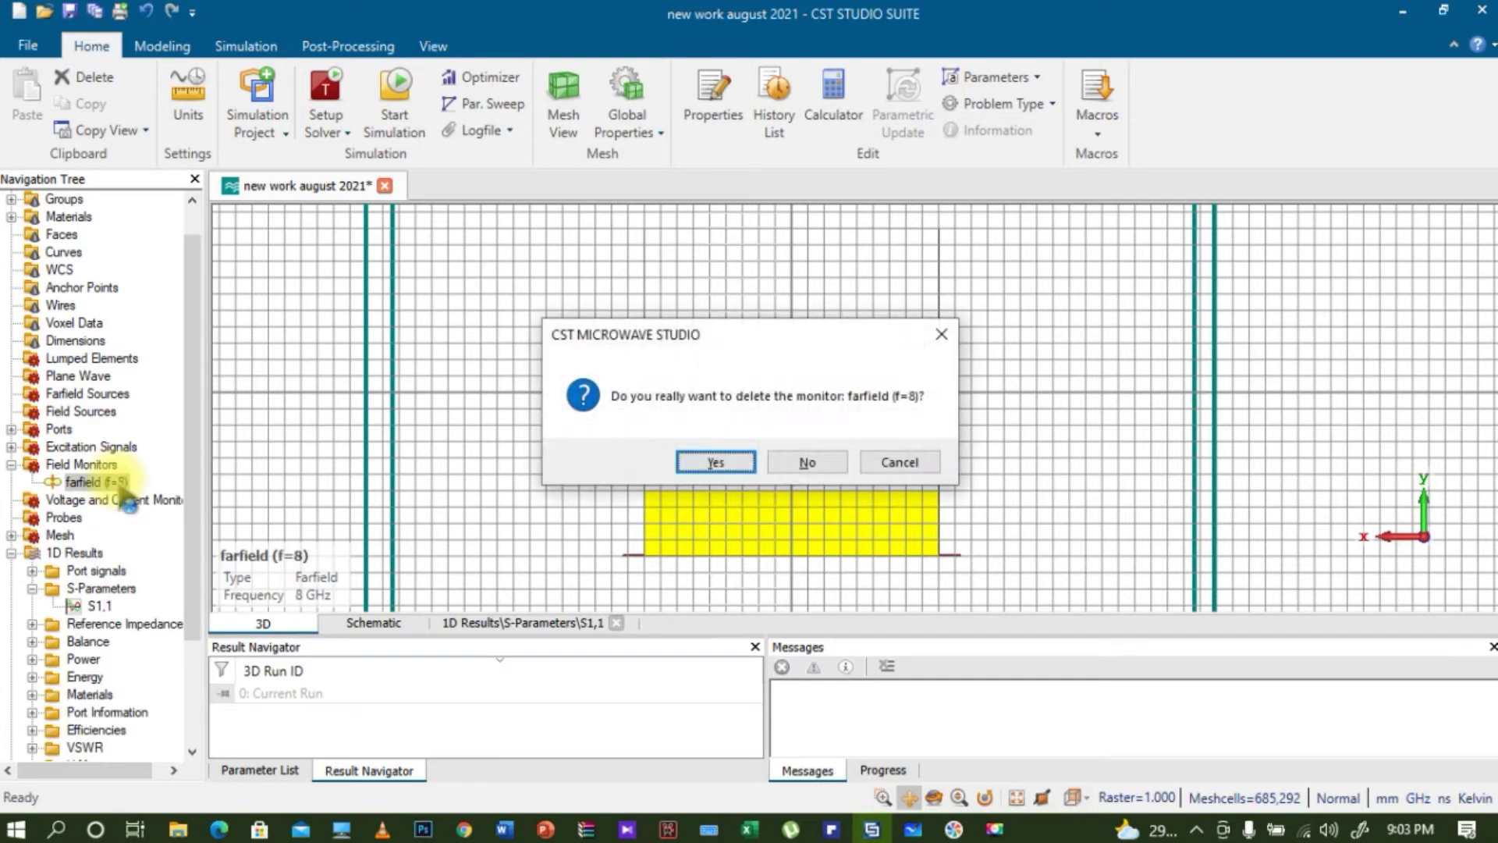
{"action": "key", "text": "Return"}
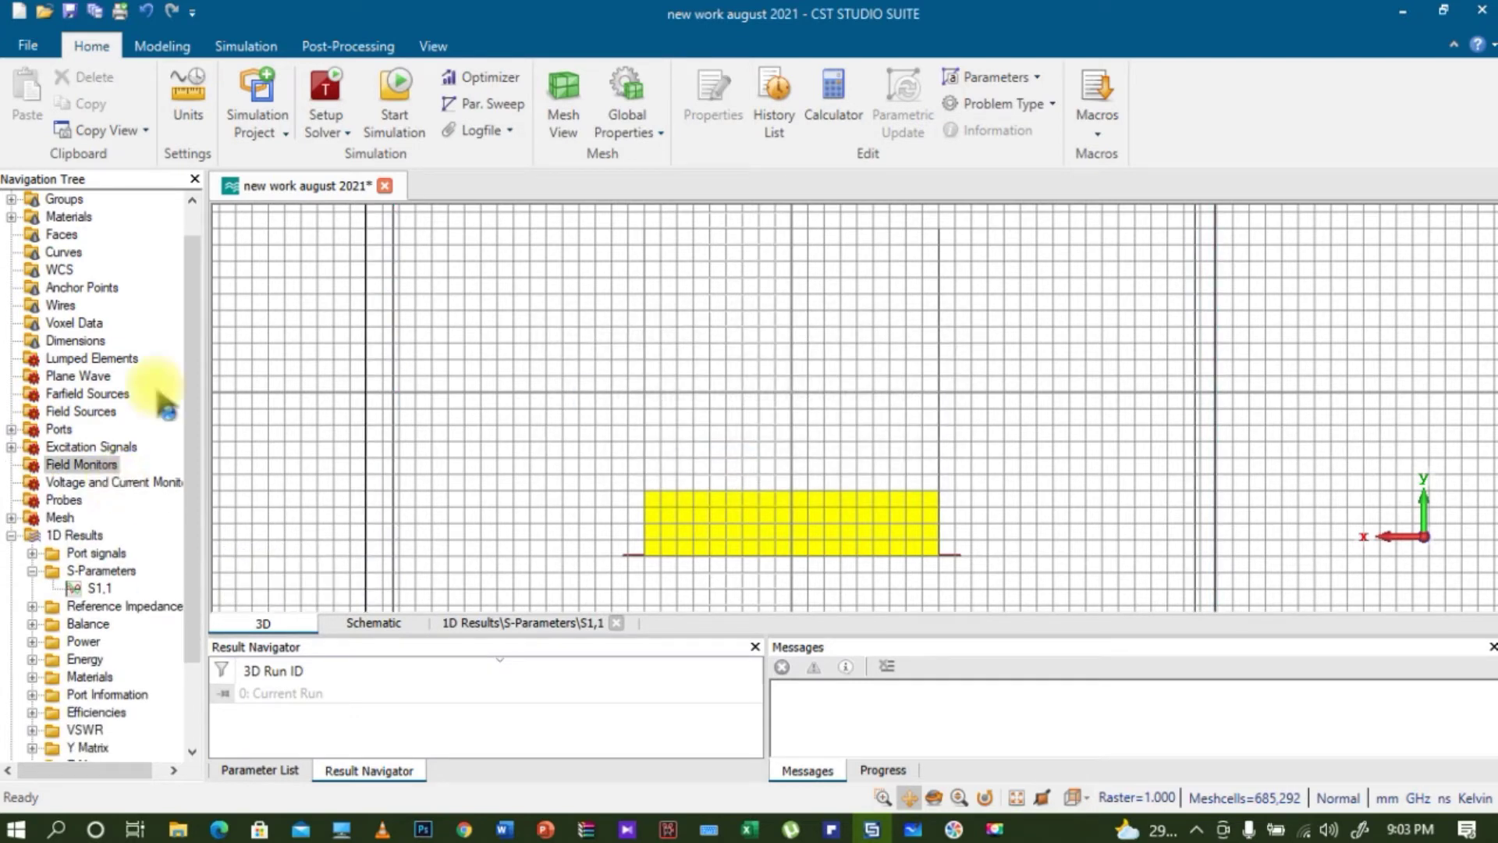
Add an E-Field monitor at a frequency of 4.2 GHz with automatic naming
{"action": "left_click", "coordinate": [265, 46]}
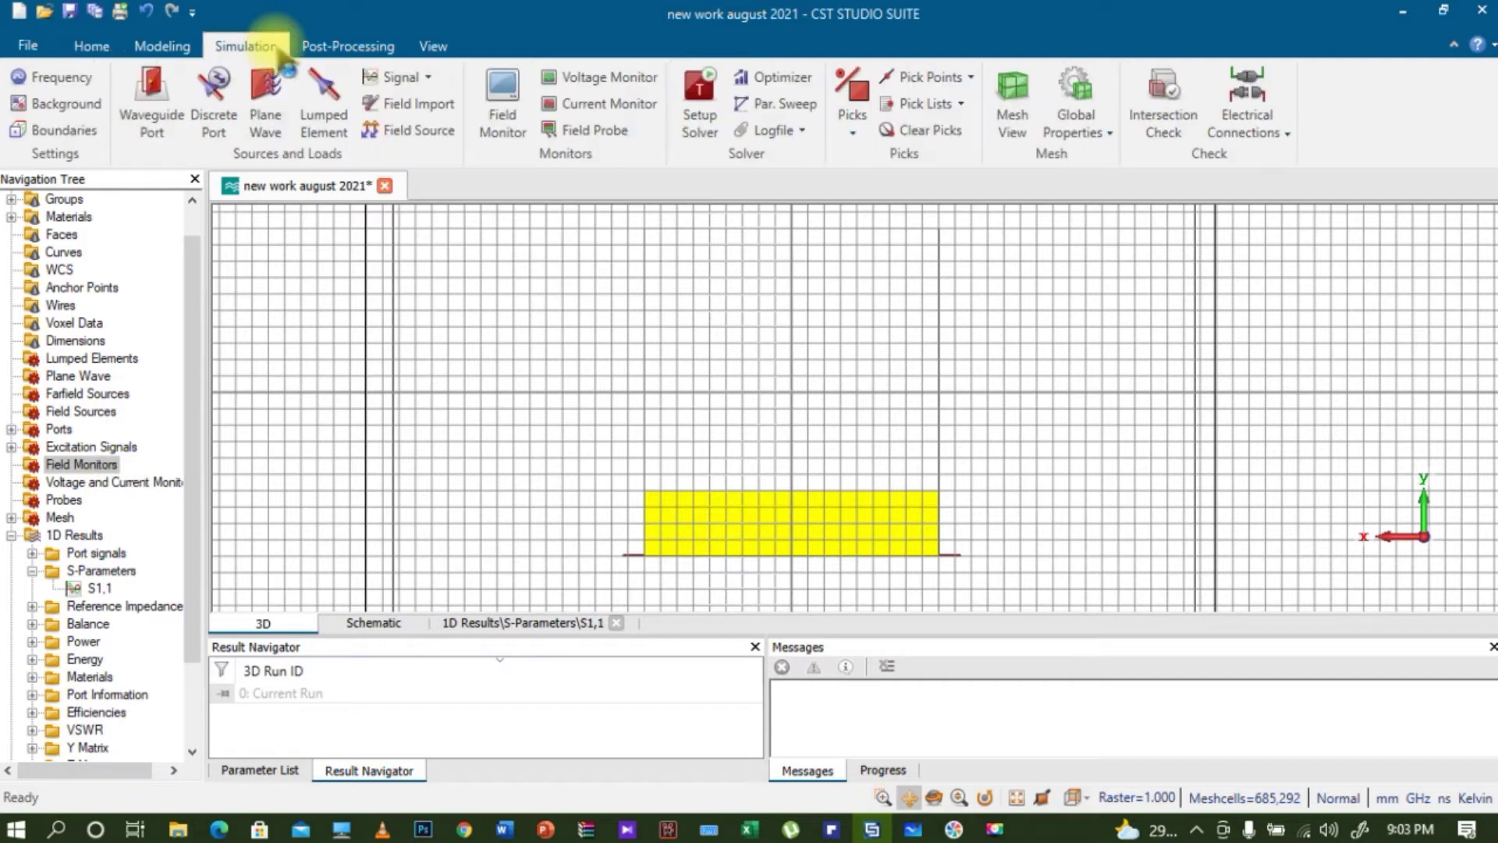
{"action": "left_click", "coordinate": [502, 98]}
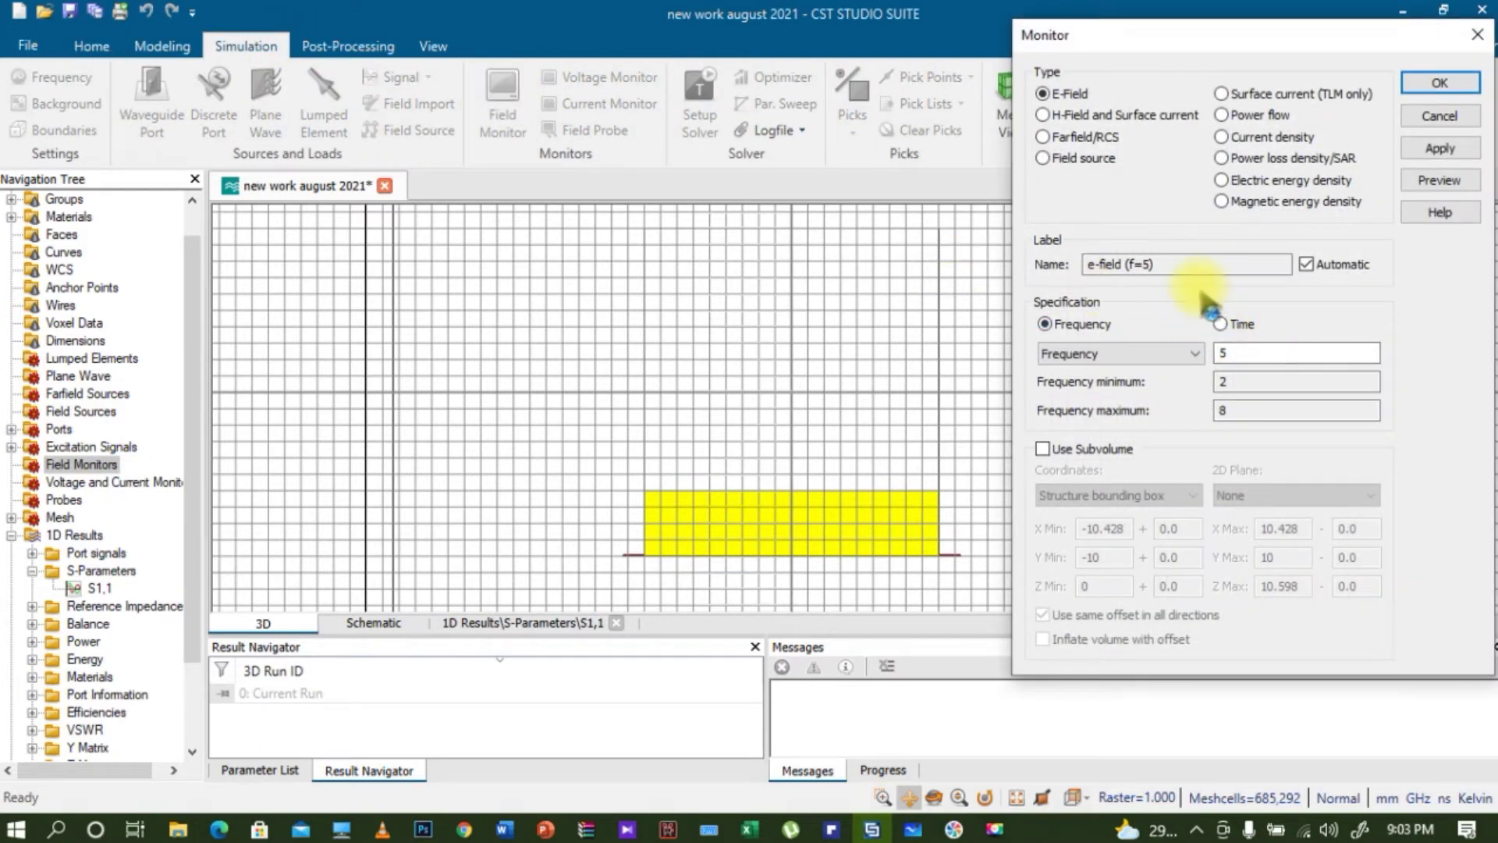
{"action": "left_click", "coordinate": [1330, 269]}
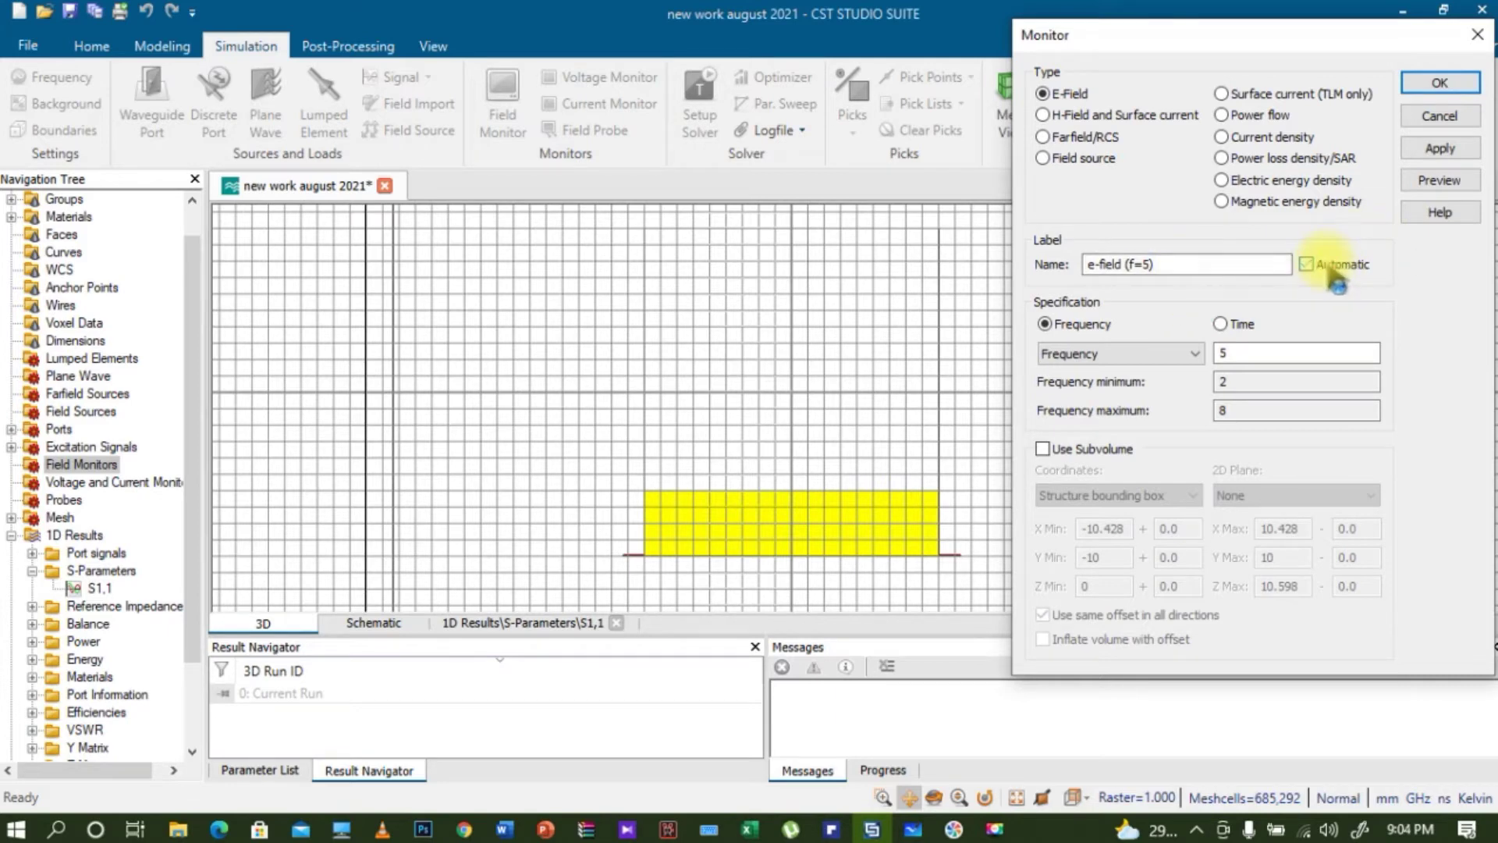
{"action": "left_click", "coordinate": [1251, 355]}
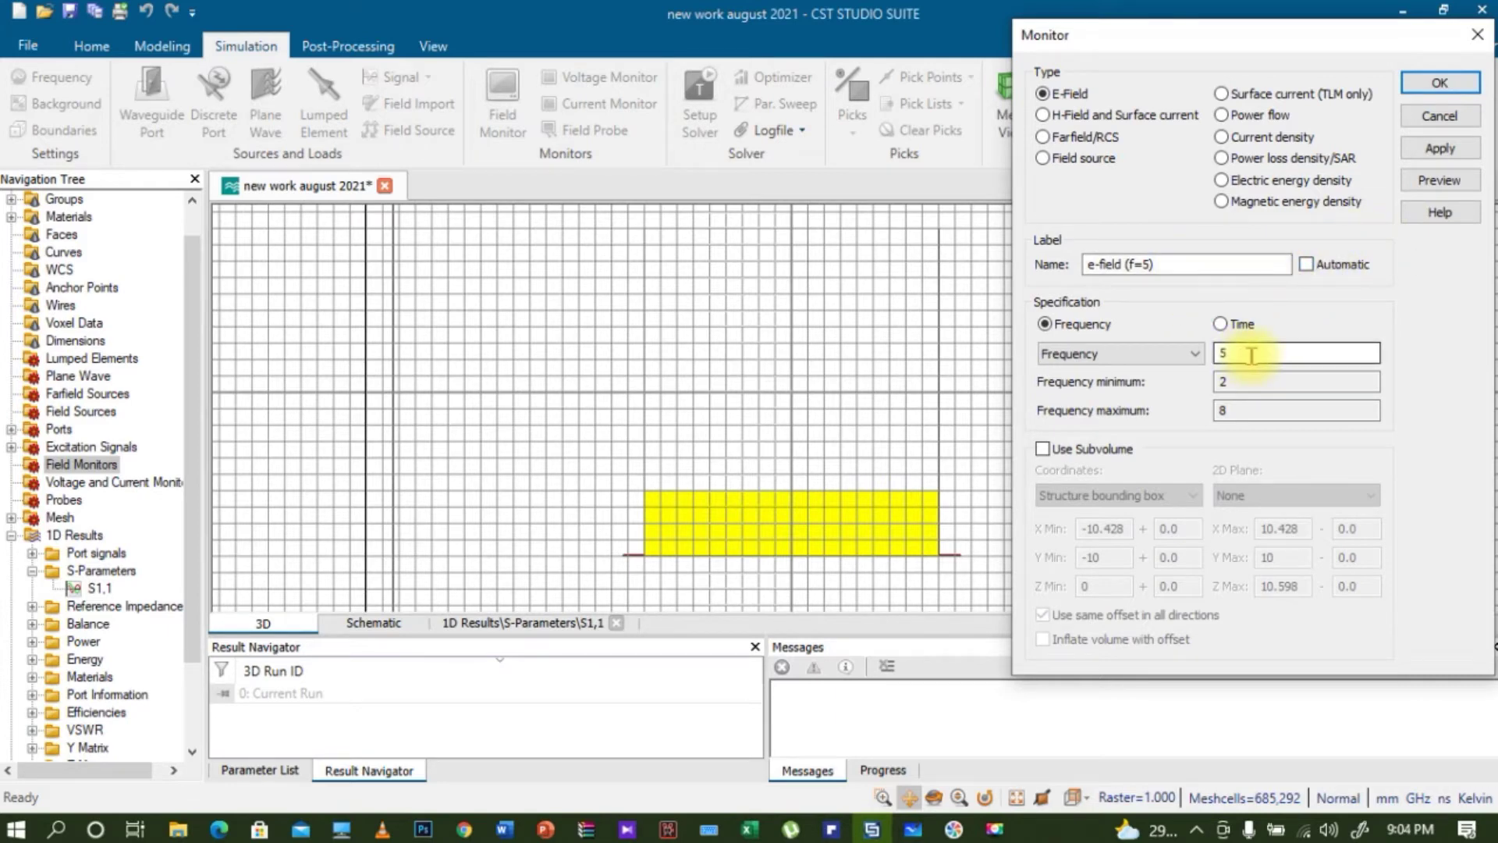
{"action": "key", "text": "BackSpace"}
{"action": "type", "text": "4."}
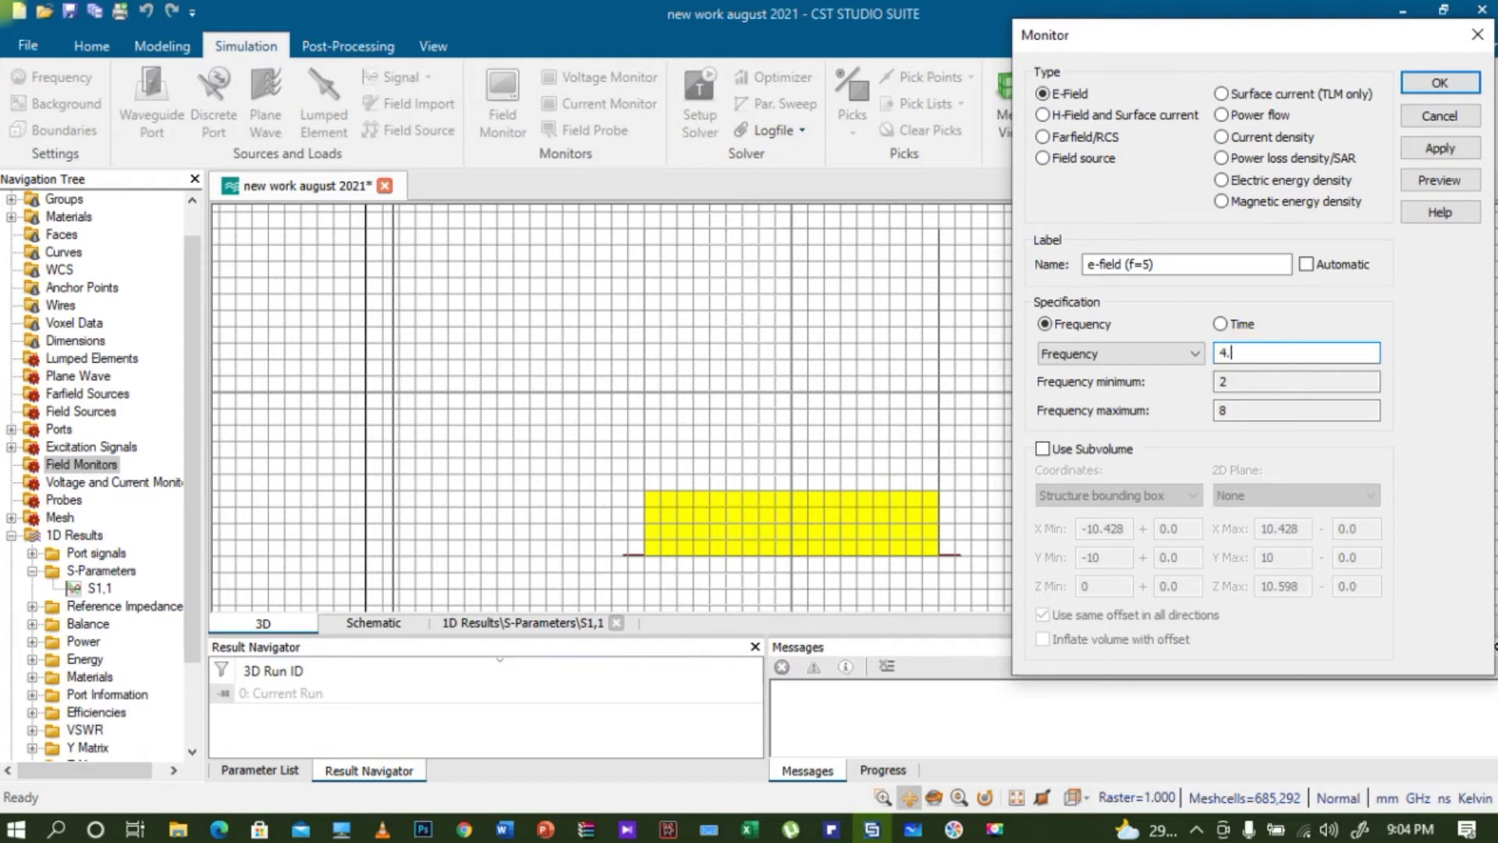
{"action": "type", "text": "2"}
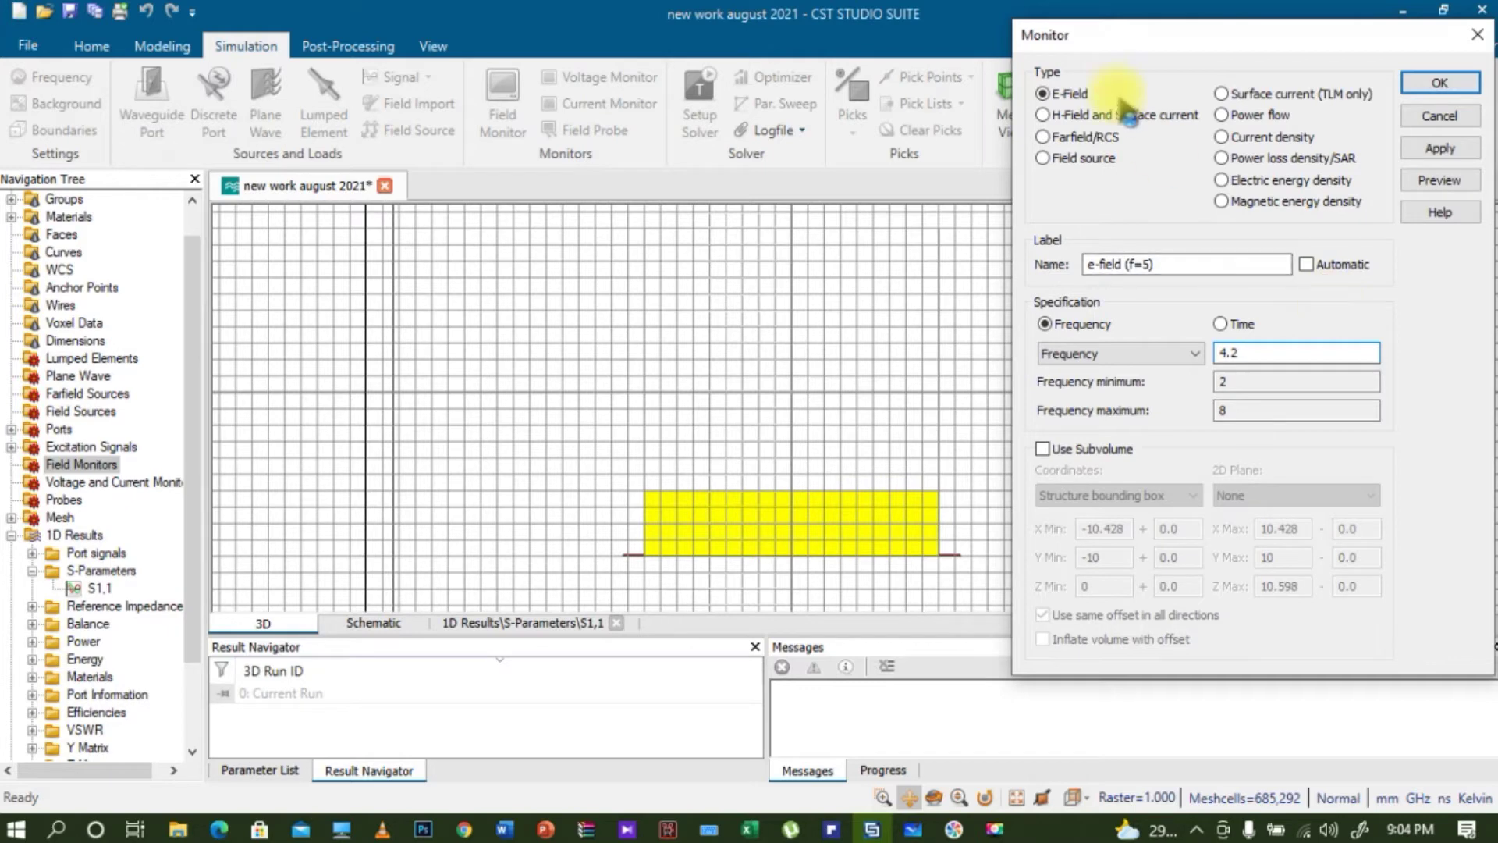
{"action": "left_click", "coordinate": [1063, 115]}
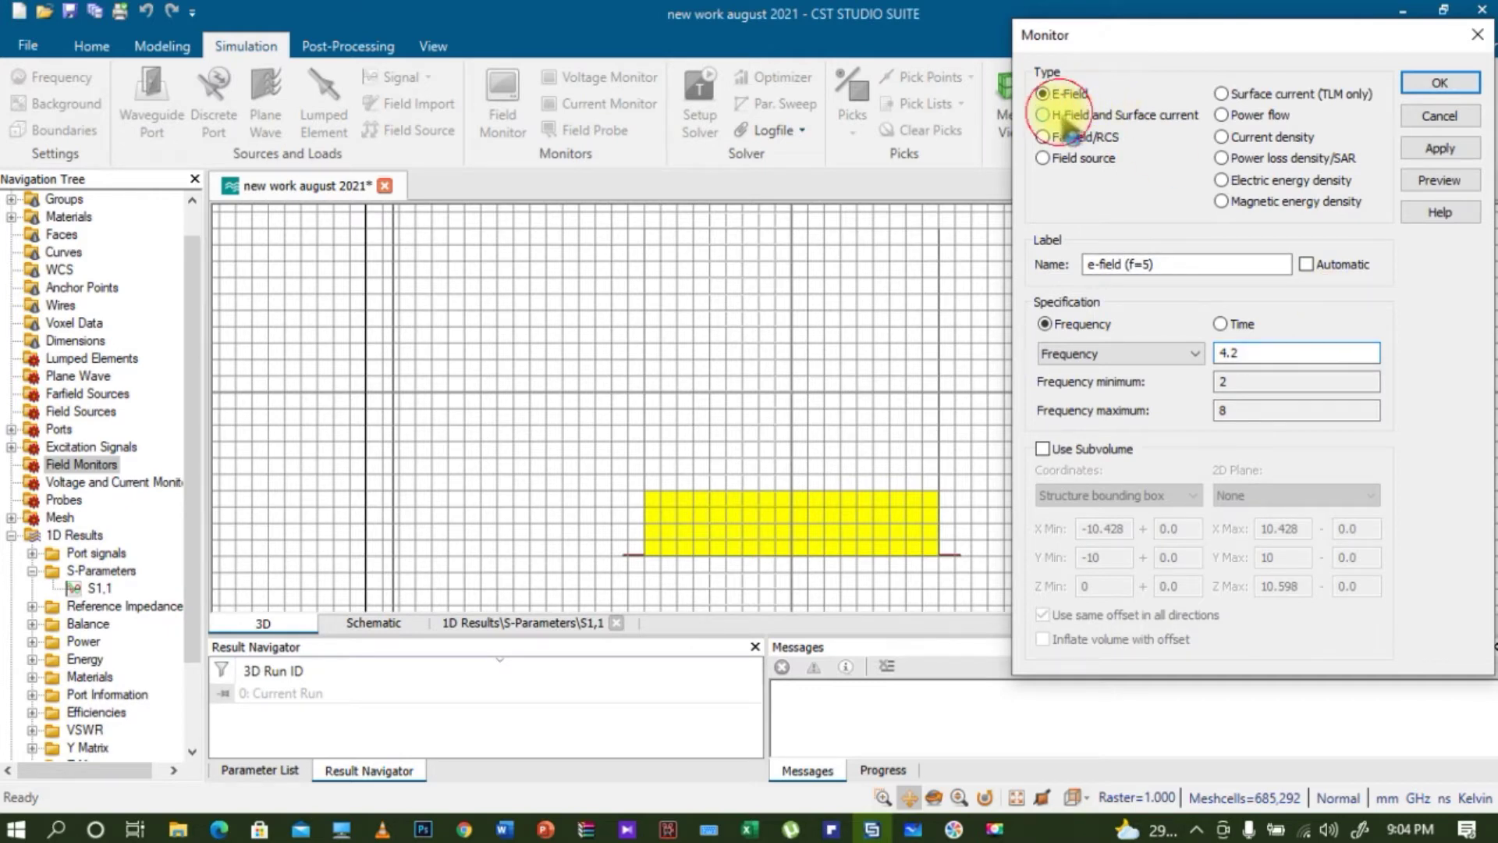
{"action": "left_click", "coordinate": [1162, 263]}
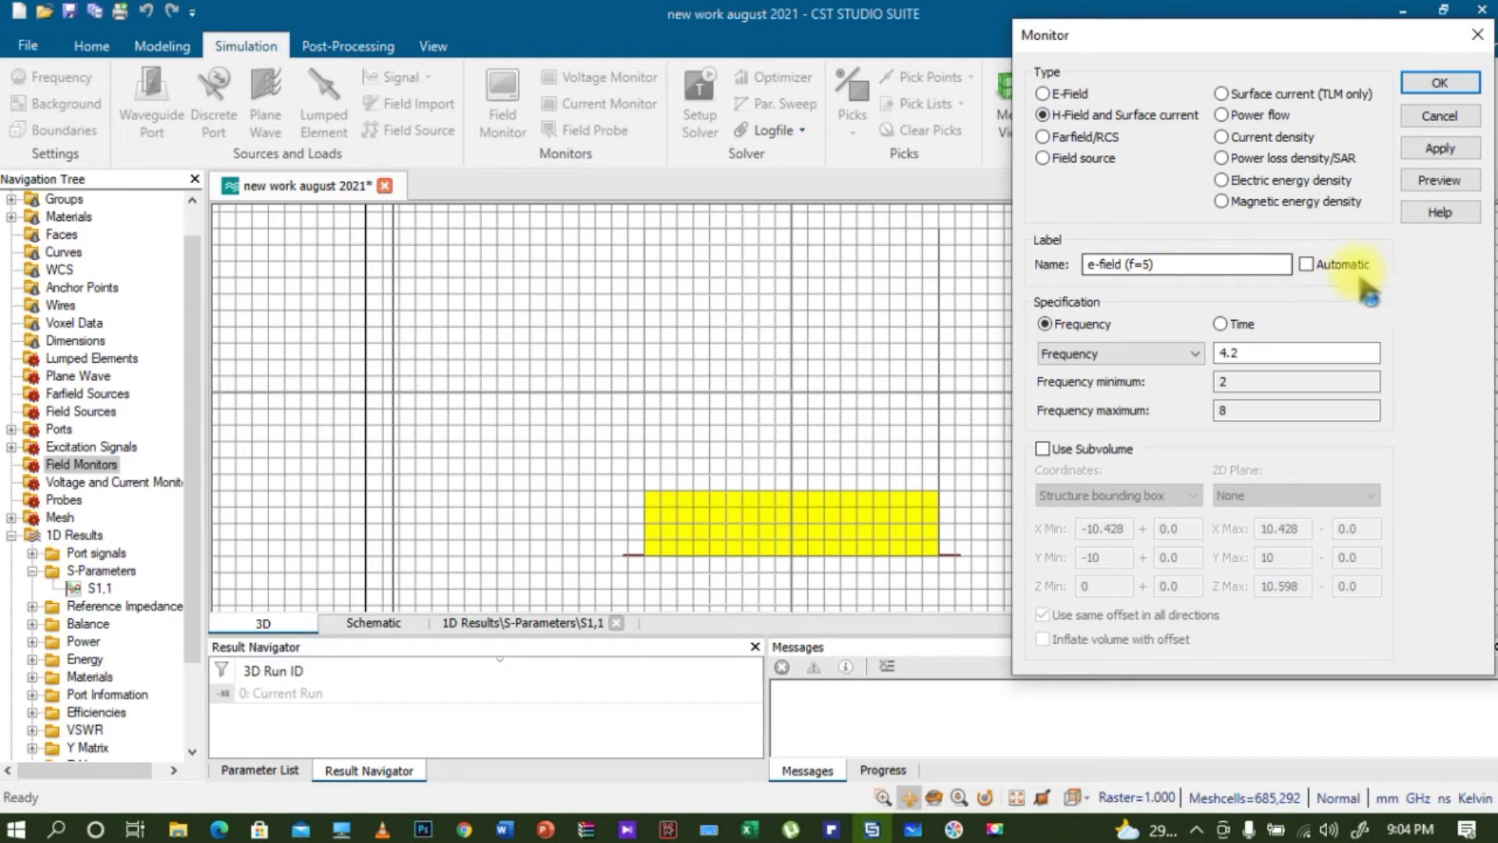
{"action": "left_click", "coordinate": [1306, 264]}
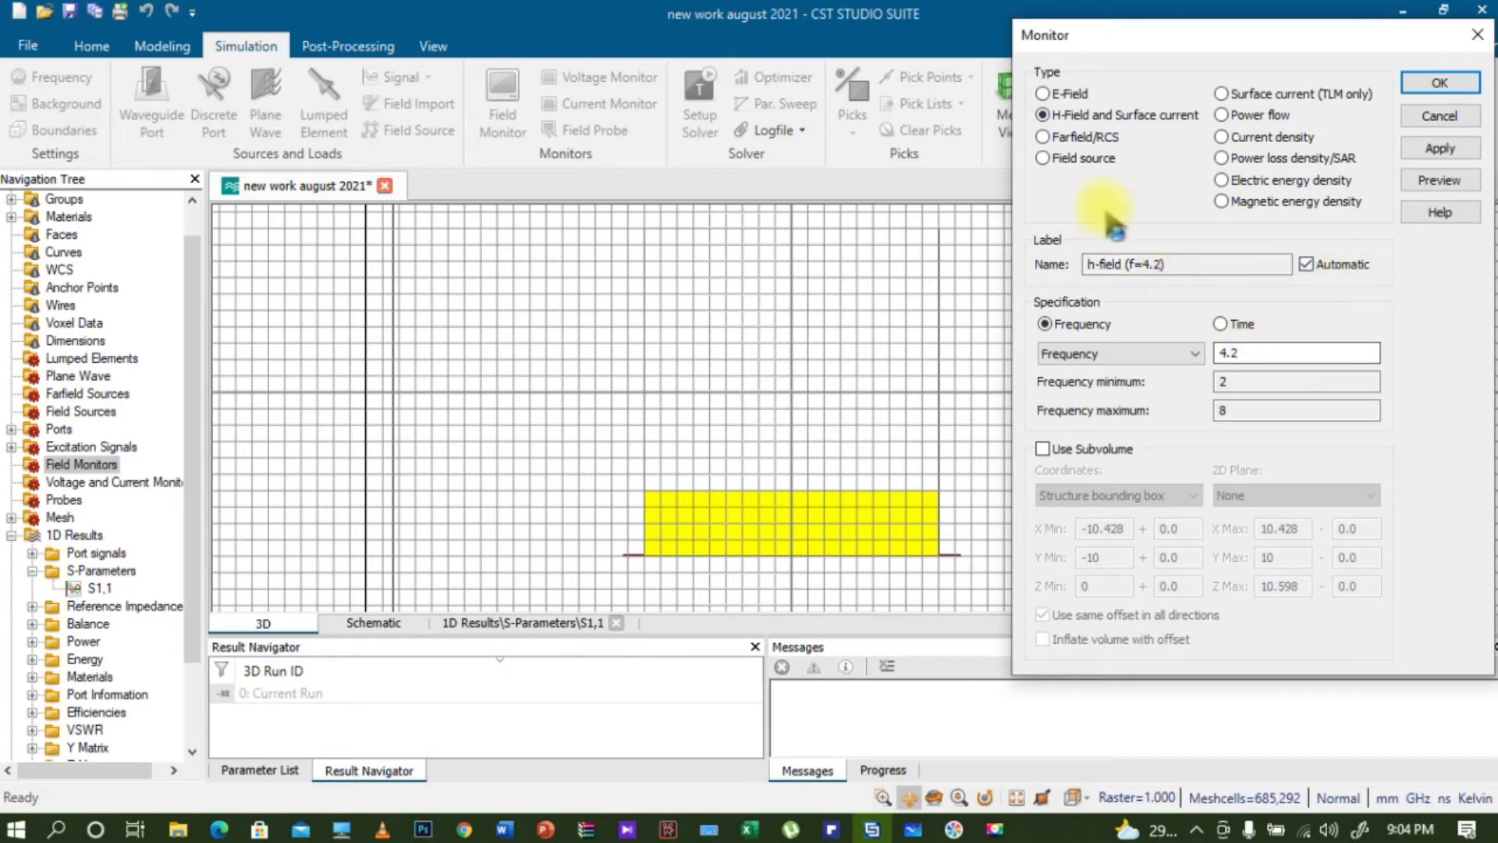
{"action": "left_click", "coordinate": [1044, 94]}
{"action": "left_click", "coordinate": [1449, 153]}
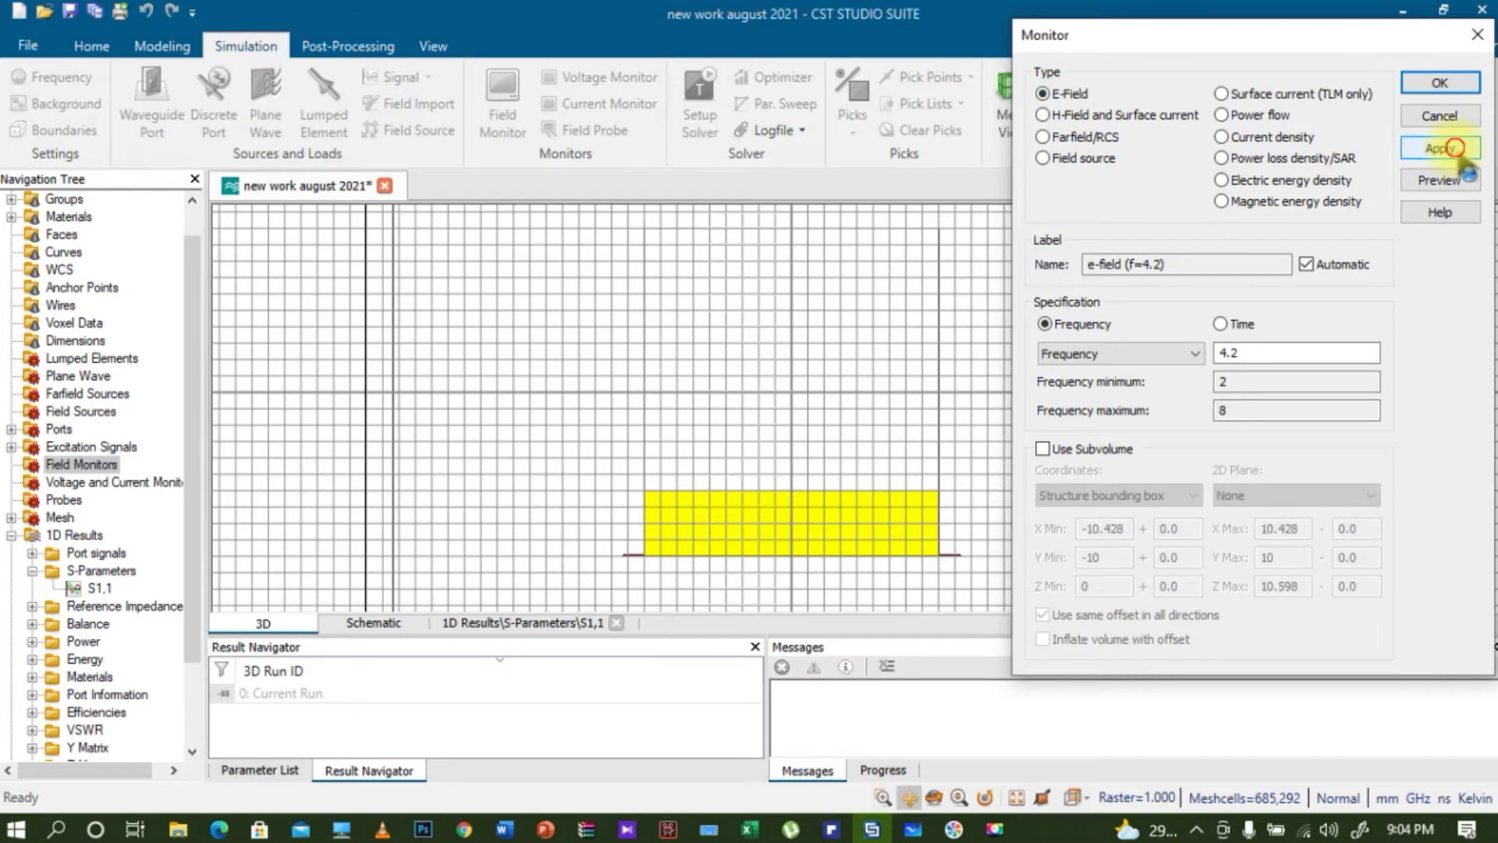
Add an H-Field and Surface current monitor and a Farfield/RCS monitor at 4.2 GHz
{"action": "left_click", "coordinate": [1043, 114]}
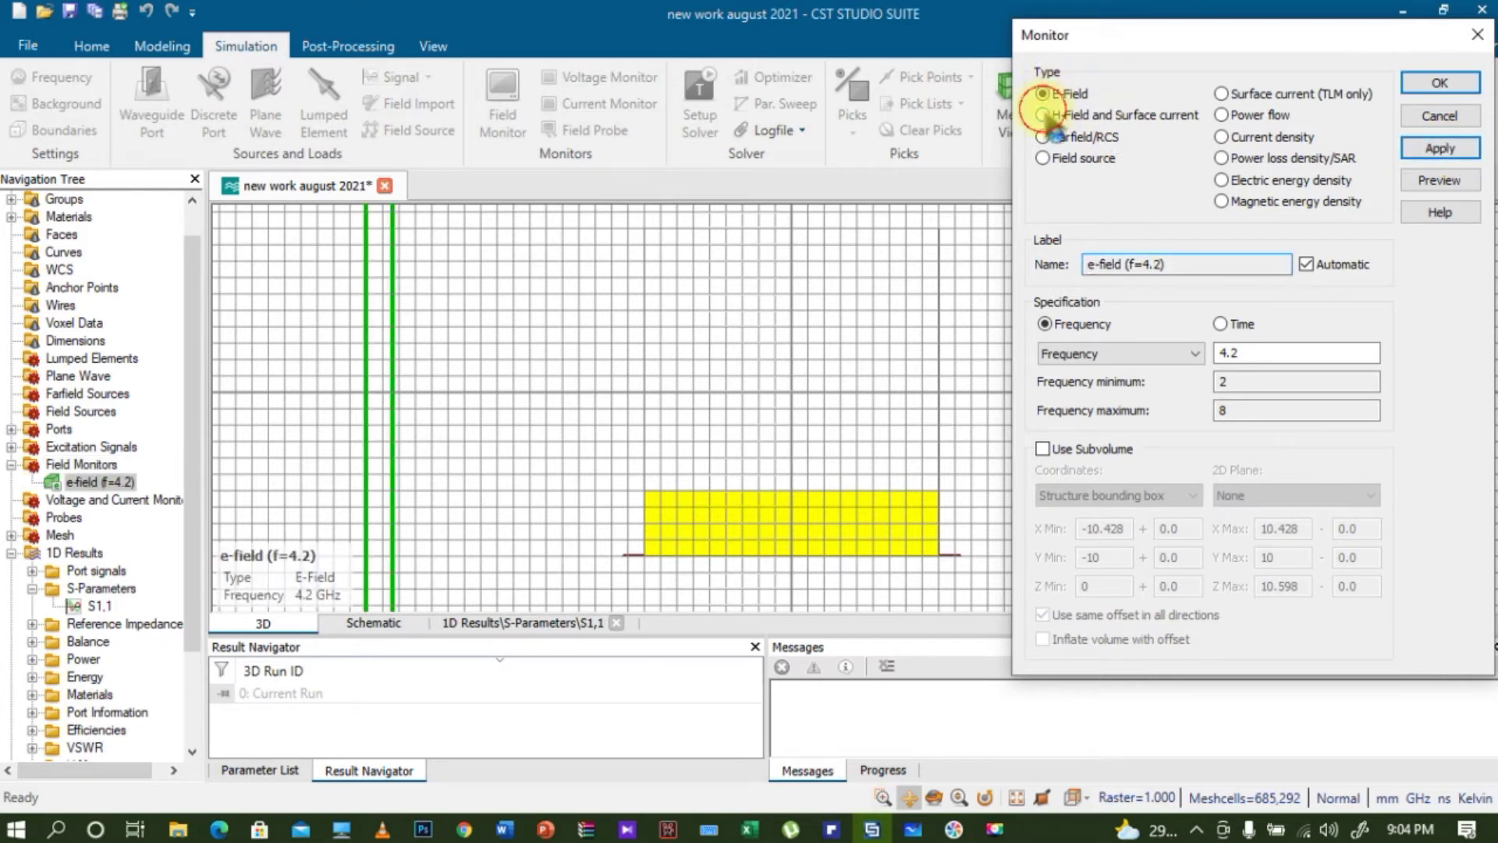
{"action": "left_click", "coordinate": [1445, 153]}
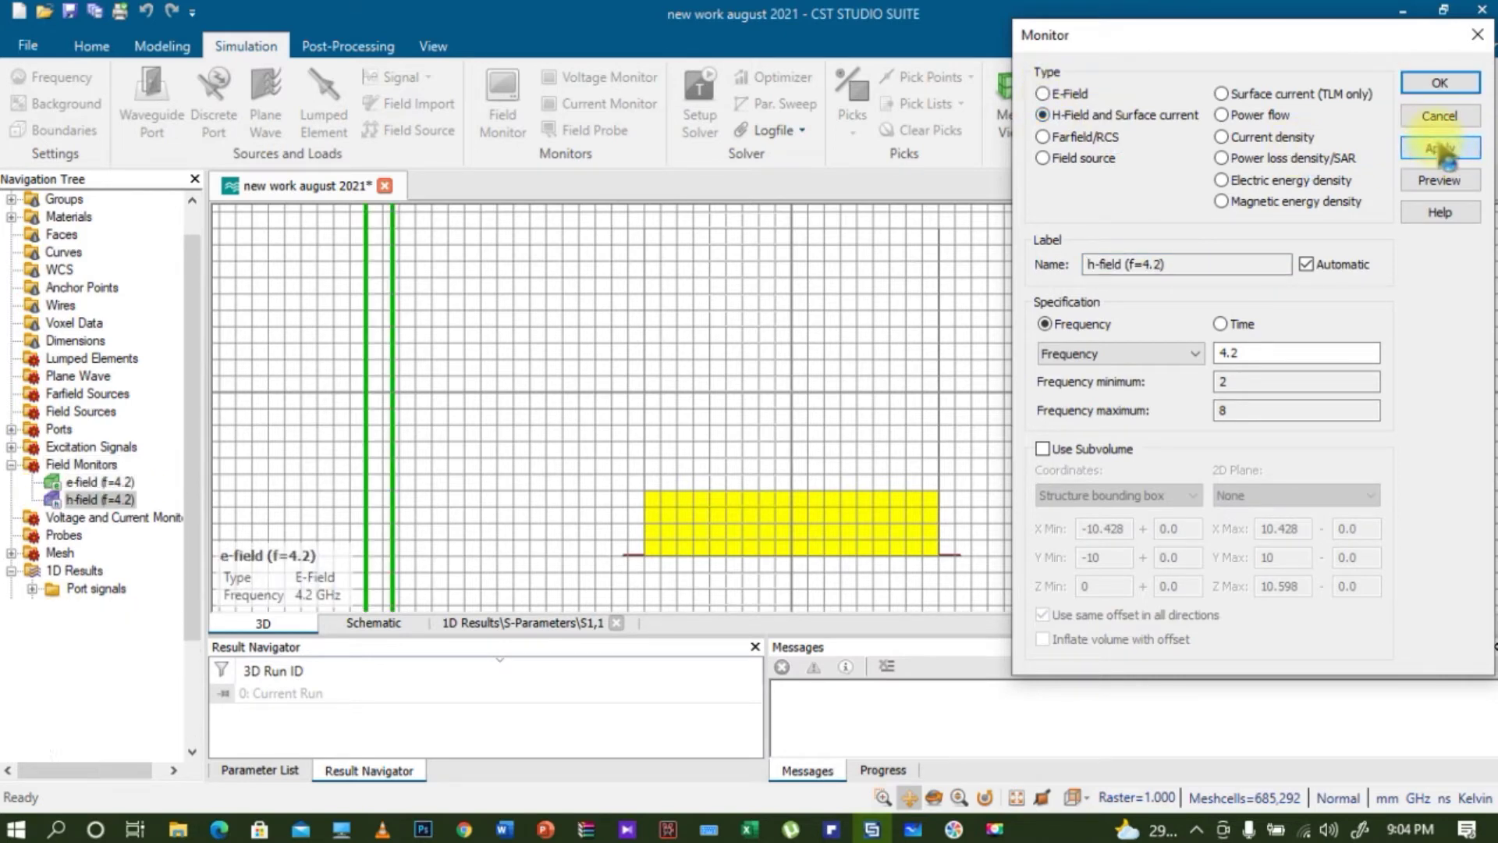
{"action": "left_click", "coordinate": [1043, 136]}
{"action": "left_click", "coordinate": [1444, 150]}
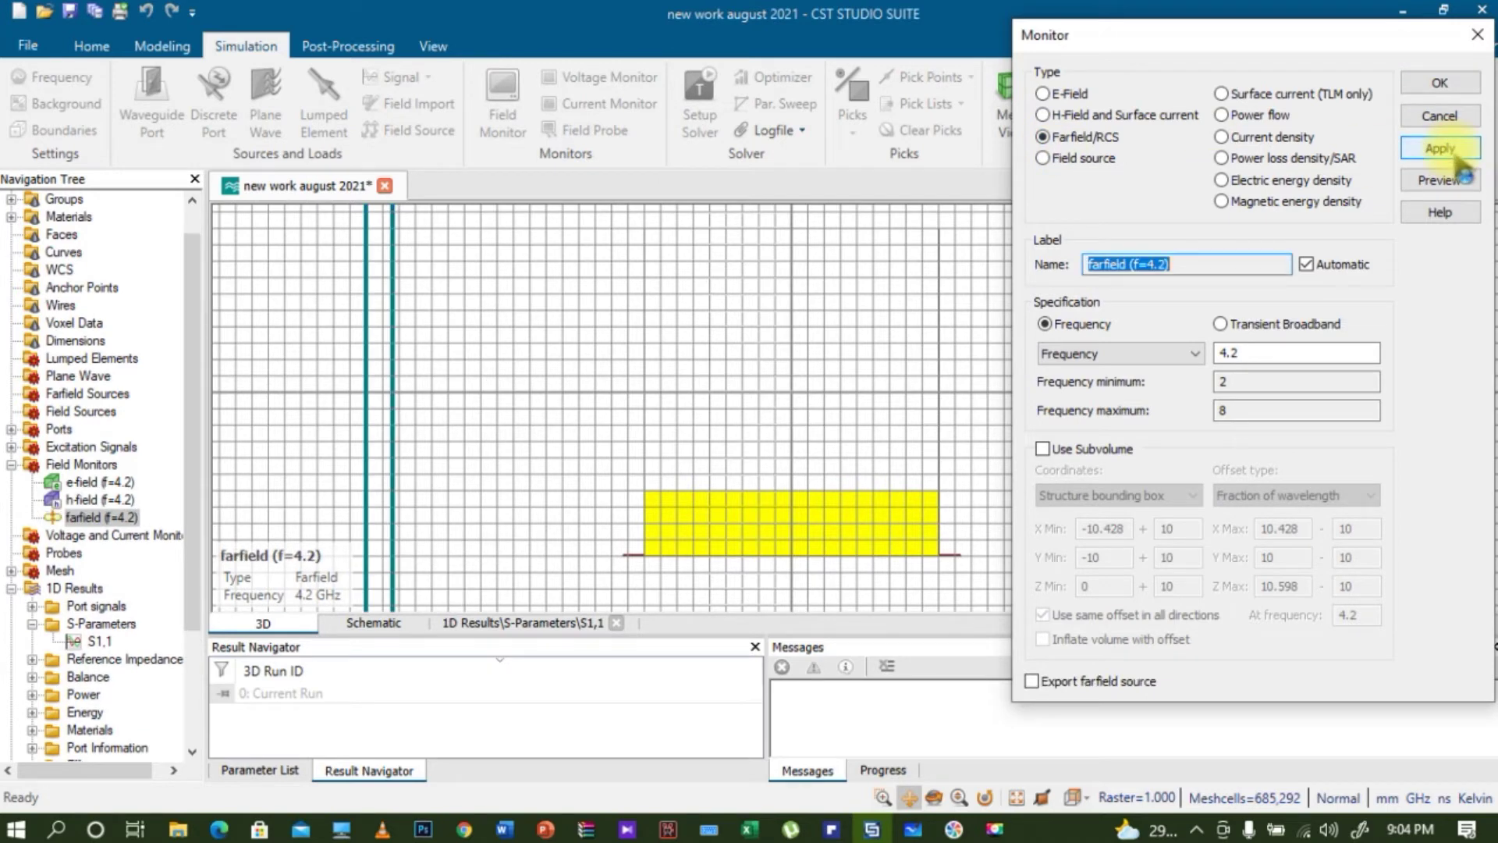
Replace the existing 4.2 GHz farfield monitor and start the time domain solver with a hexahedral mesh and -40 dB accuracy
{"action": "left_click", "coordinate": [1440, 83]}
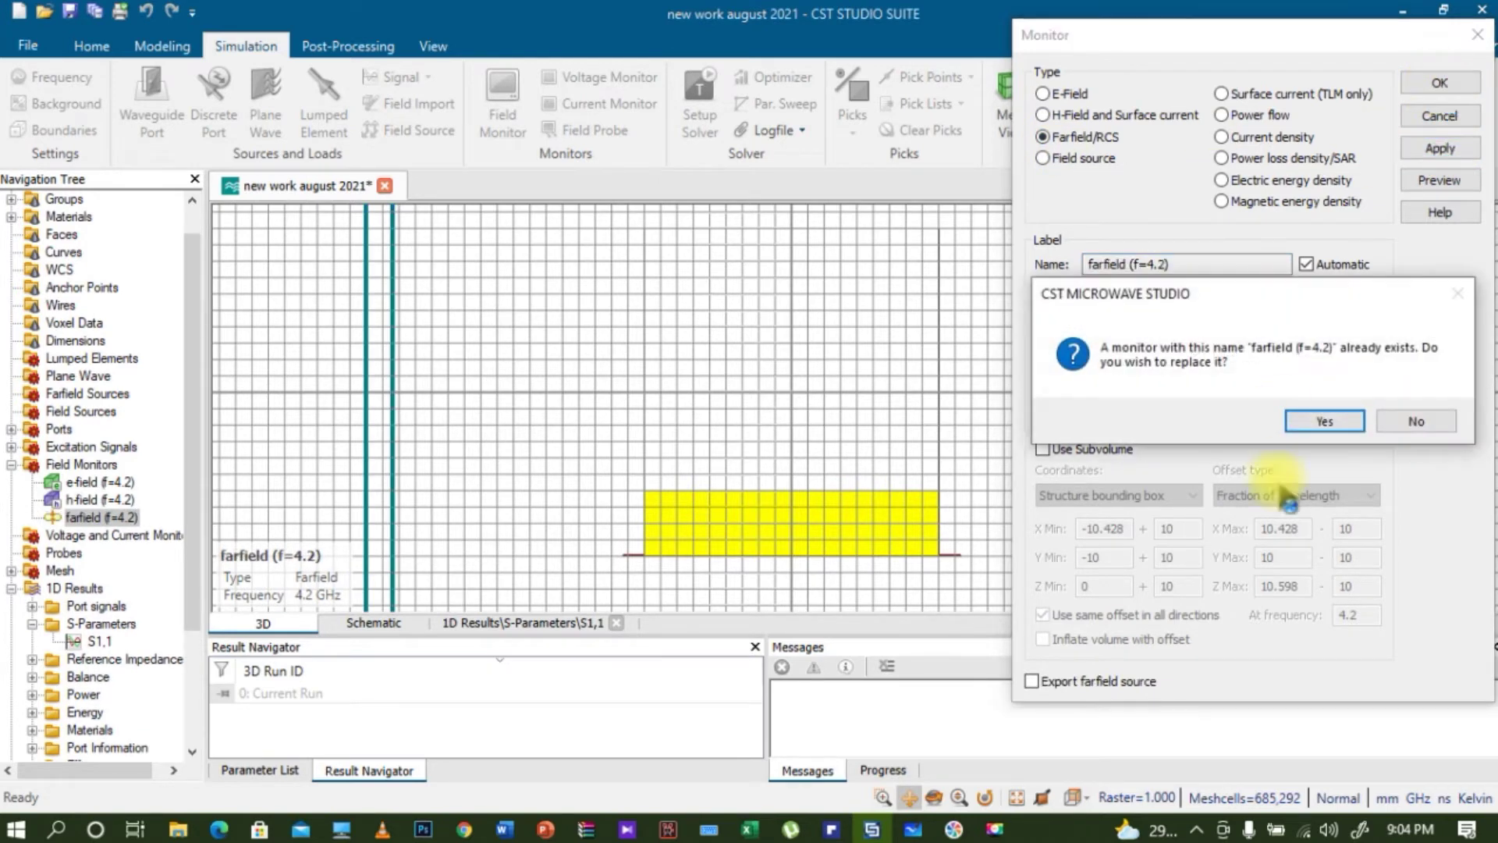
{"action": "left_click", "coordinate": [1327, 420]}
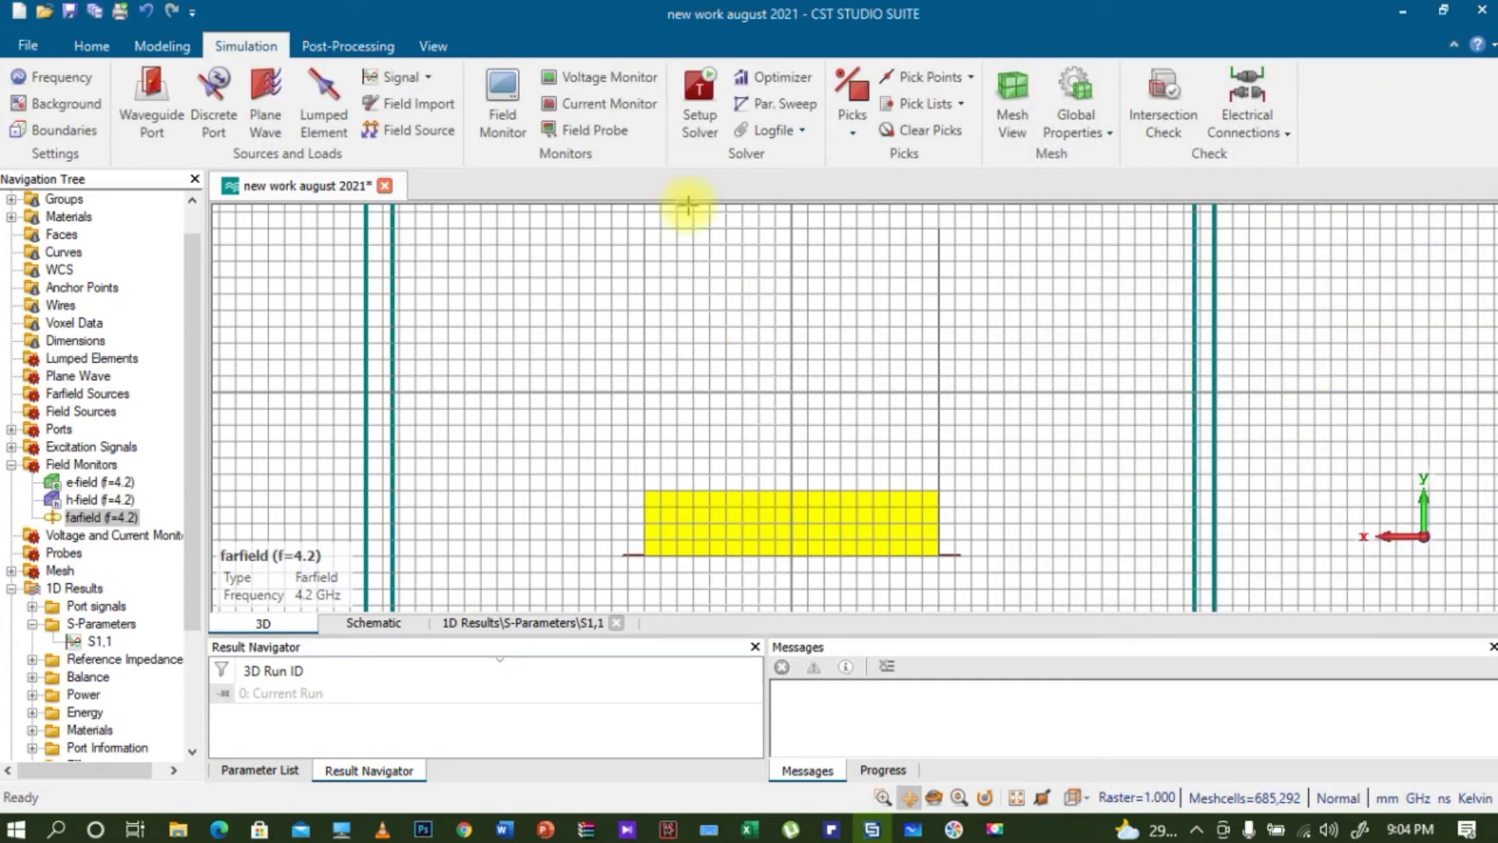
{"action": "left_click", "coordinate": [697, 109]}
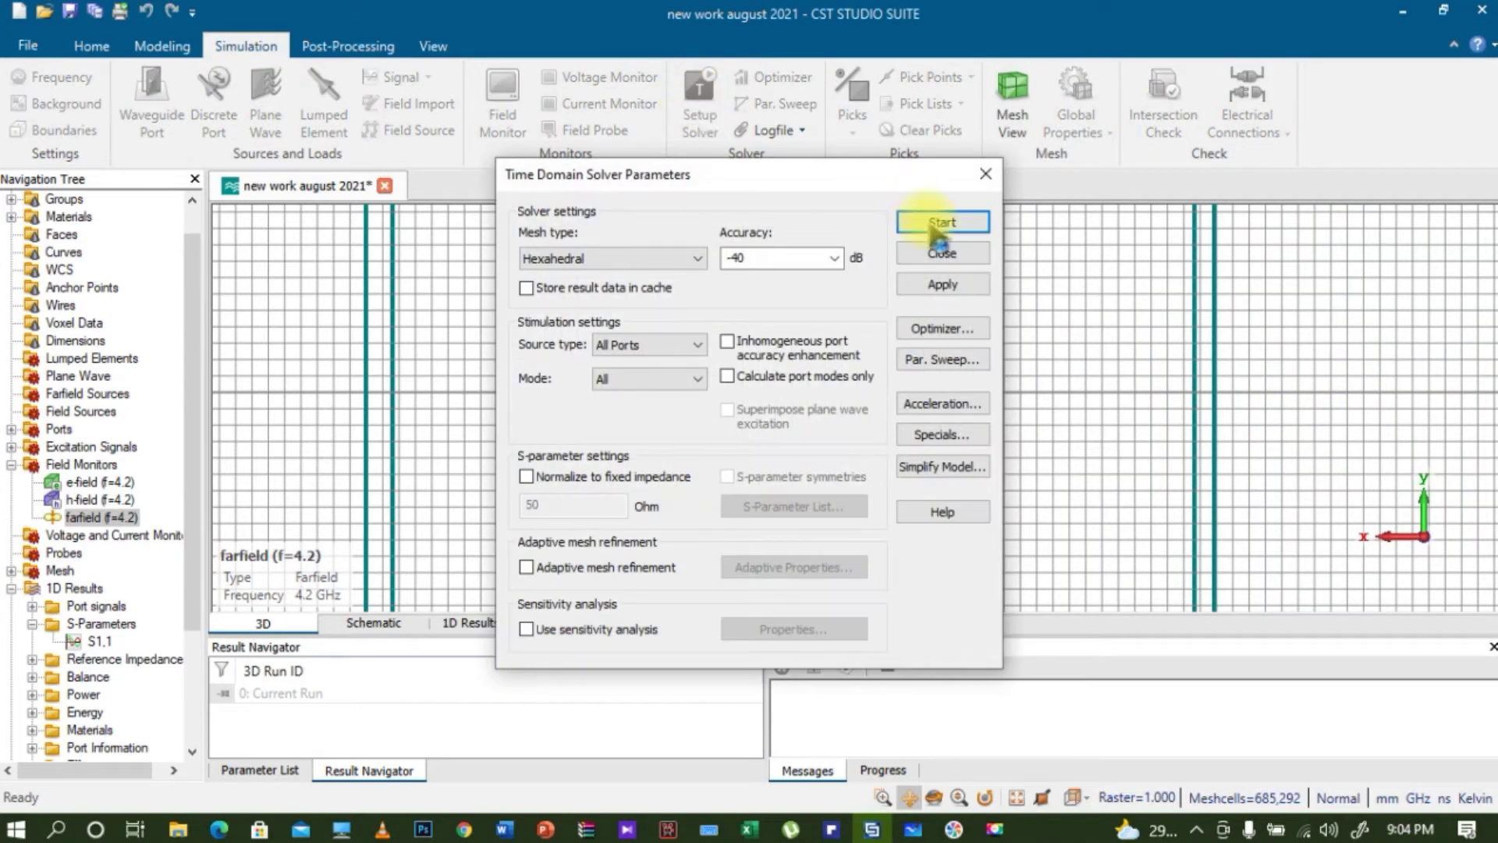
{"action": "left_click", "coordinate": [939, 224]}
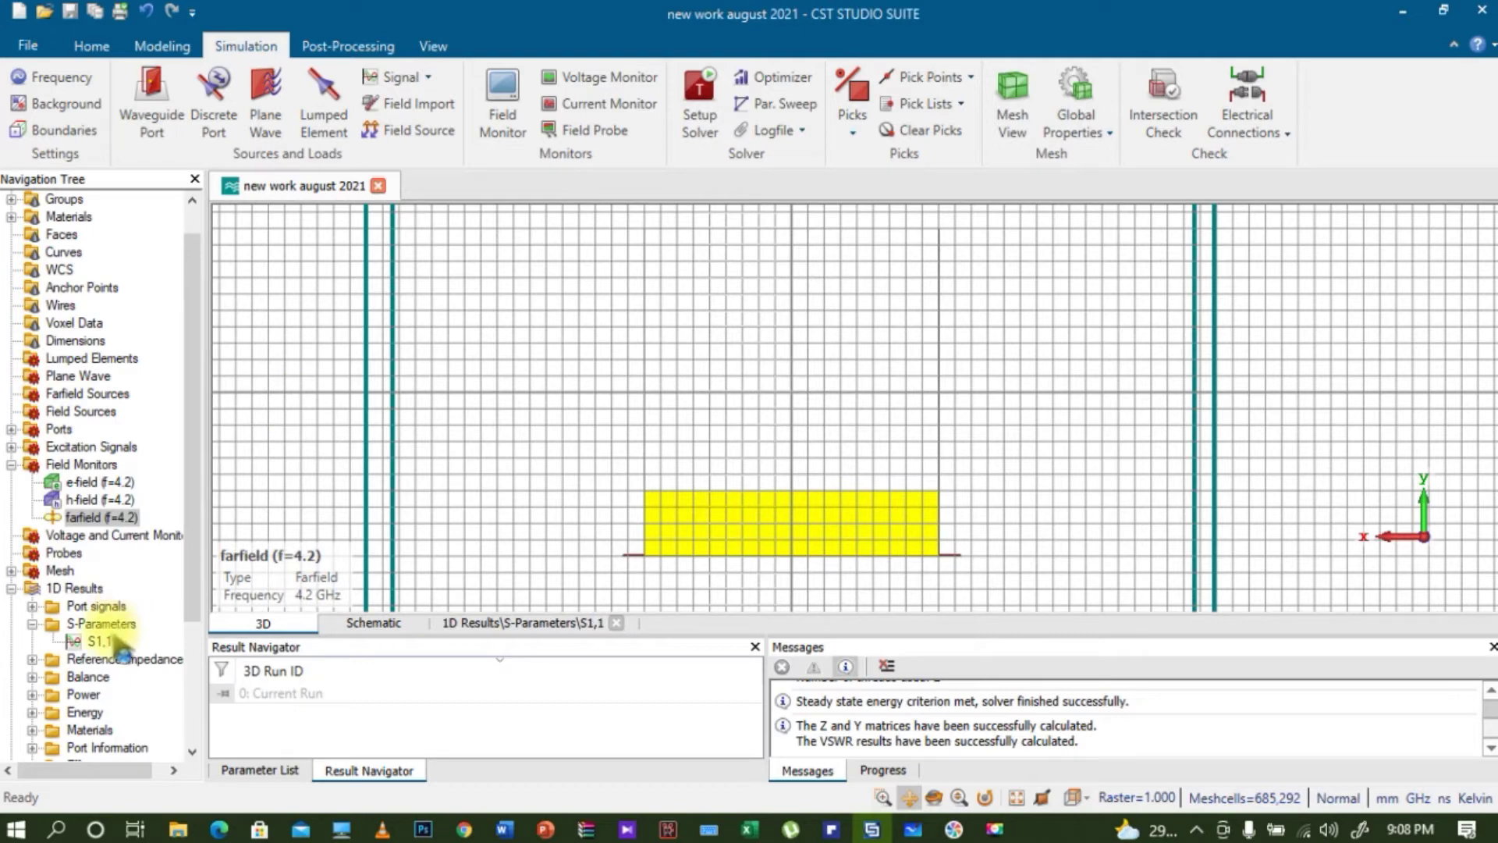
Review the S1,1 curve, then display the 4.2 GHz farfield result as Directivity
{"action": "left_click", "coordinate": [95, 641]}
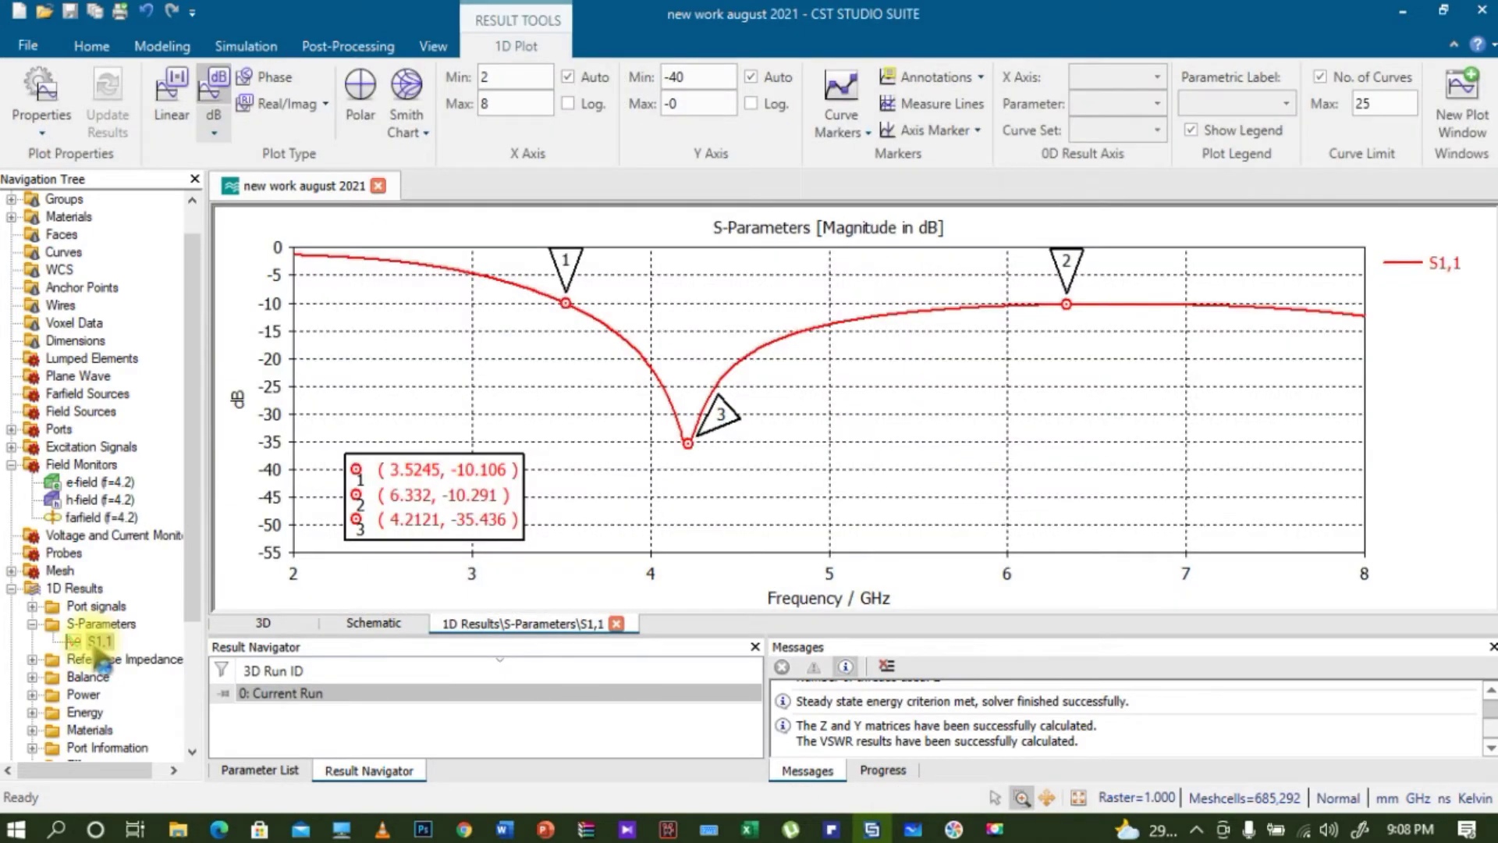
{"action": "left_click_drag", "start_coordinate": [203, 550], "coordinate": [192, 694]}
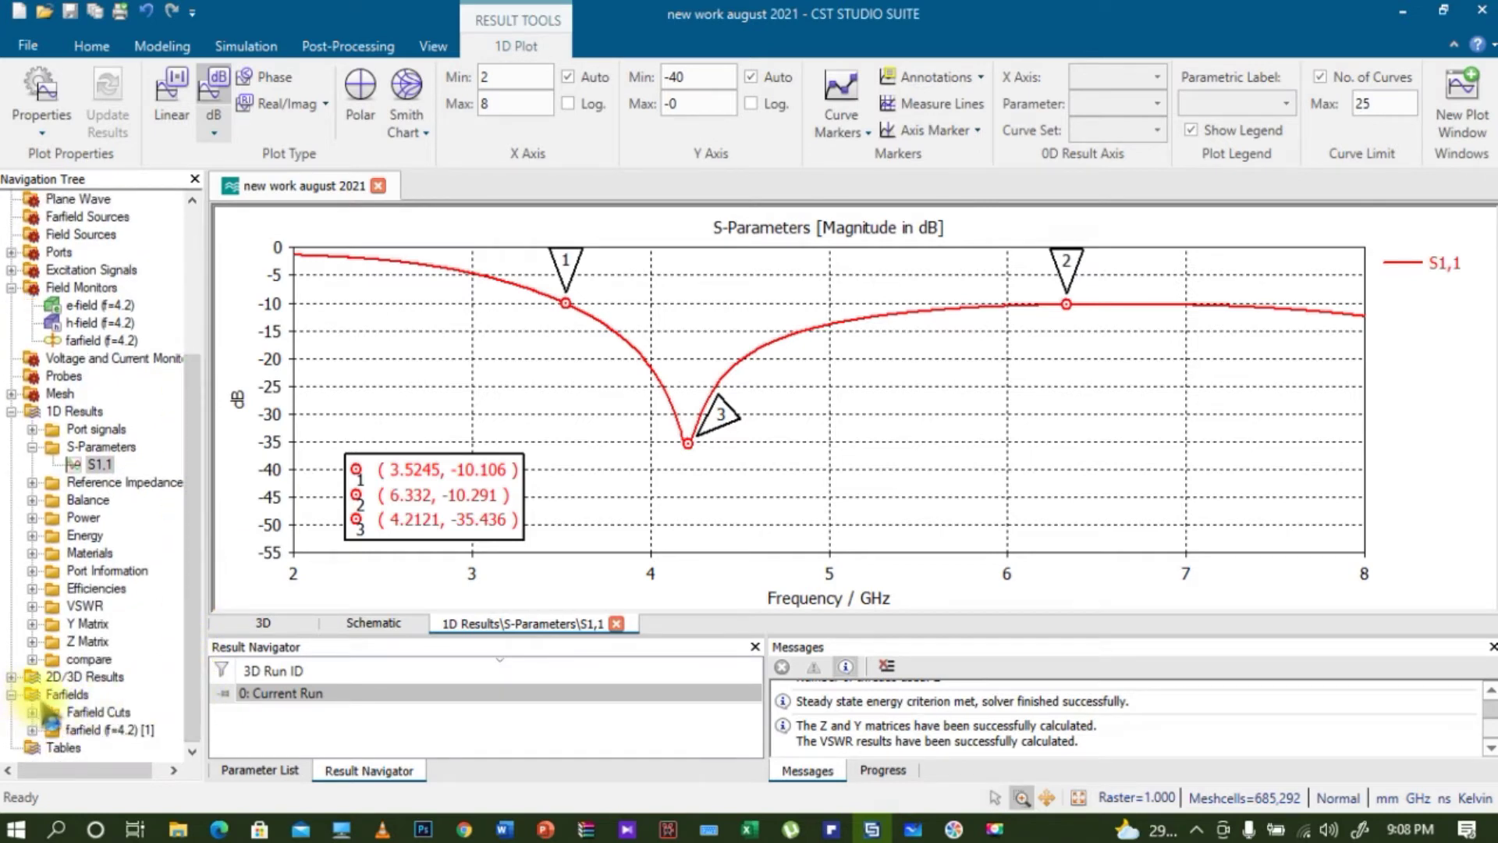
{"action": "left_click", "coordinate": [113, 730]}
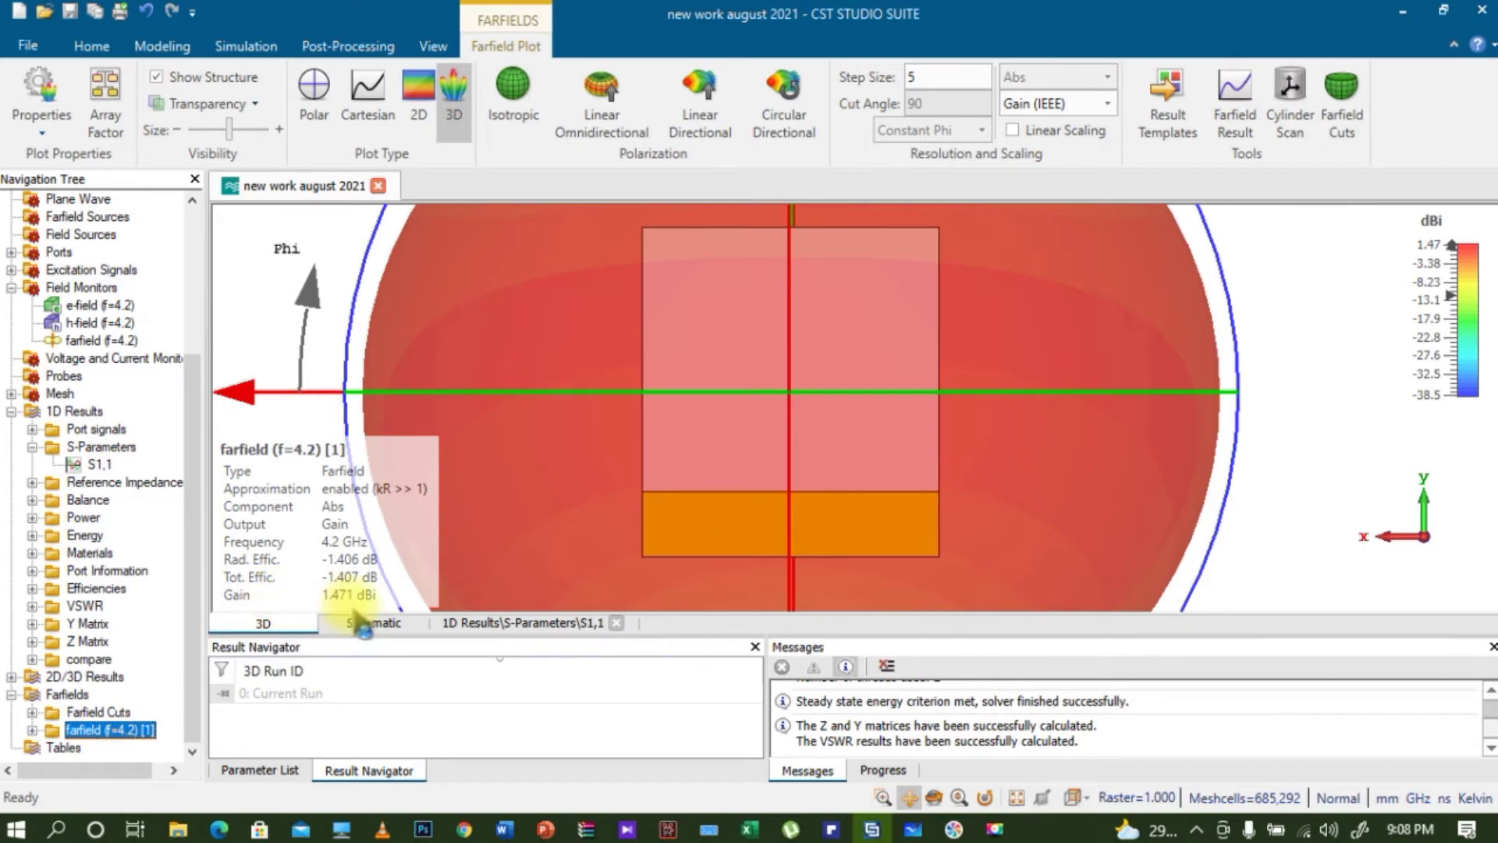
{"action": "left_click", "coordinate": [1108, 104]}
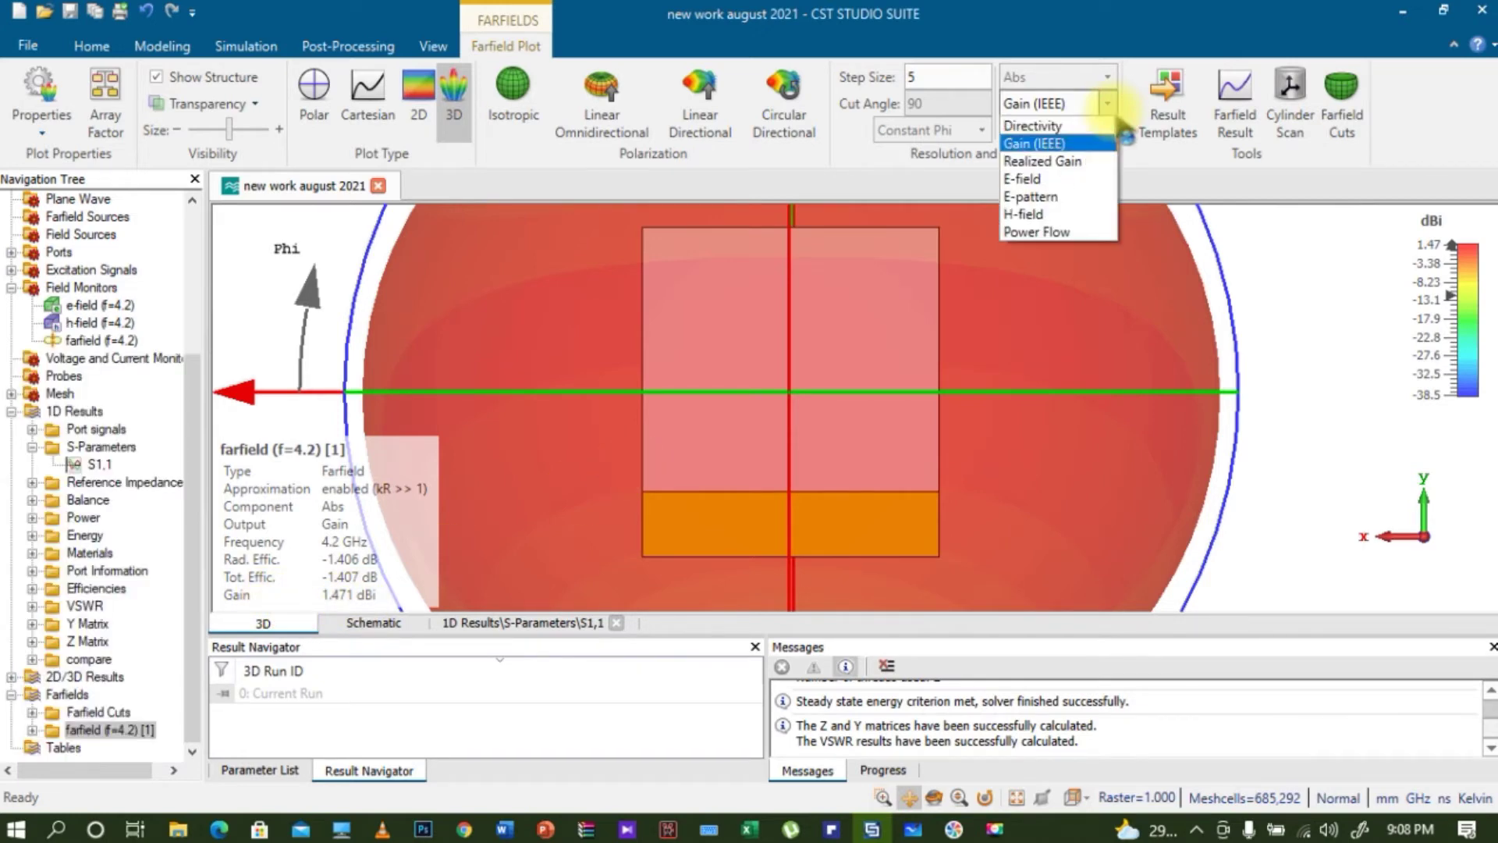
{"action": "left_click", "coordinate": [1065, 126]}
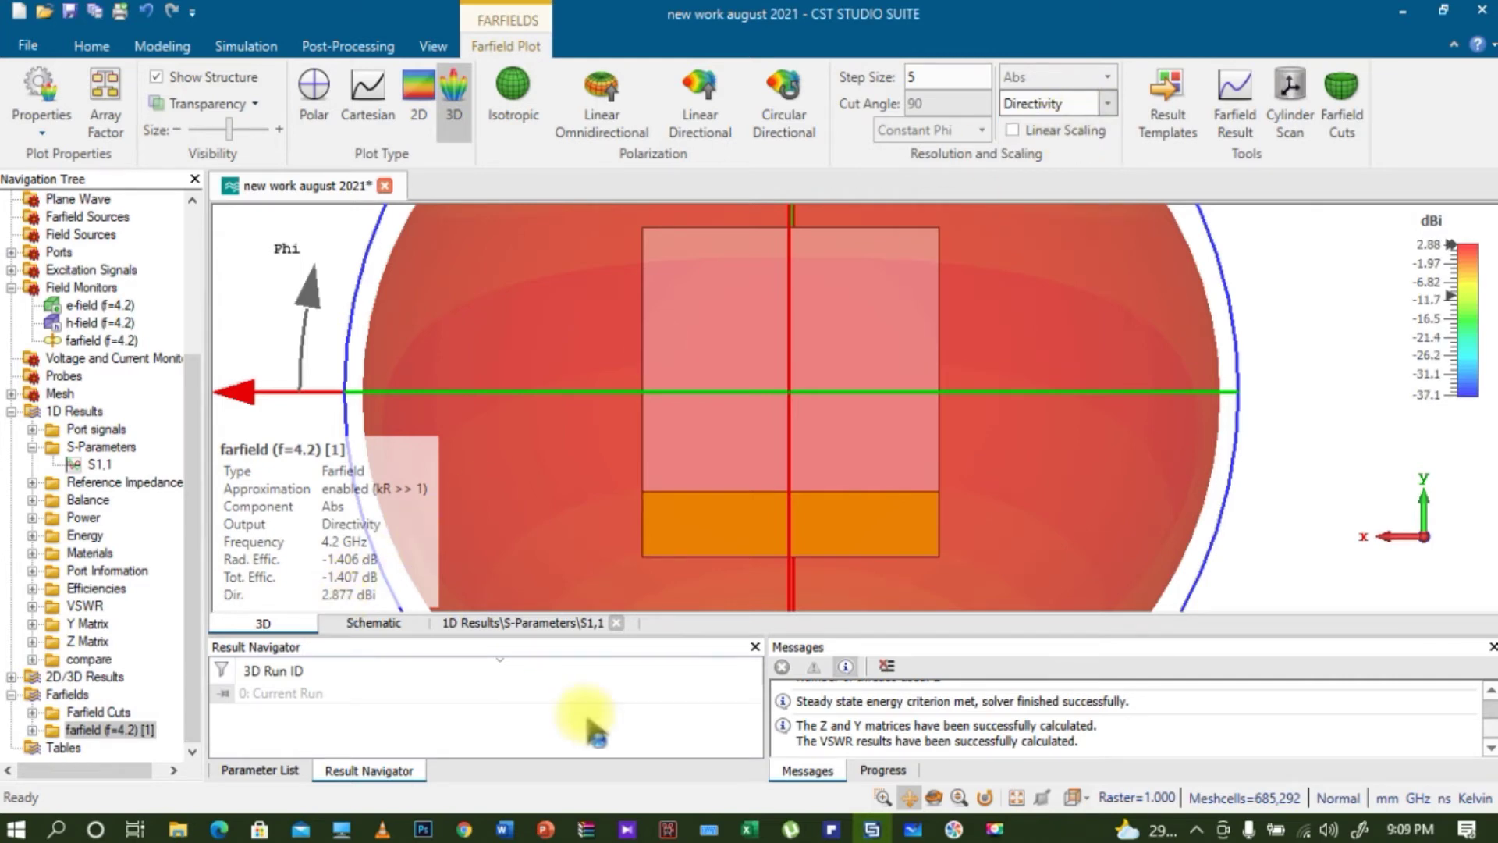
Switch to Microsoft Whiteboard and sketch a square patch with double arrows marking its length L and width W
{"action": "left_click", "coordinate": [913, 830]}
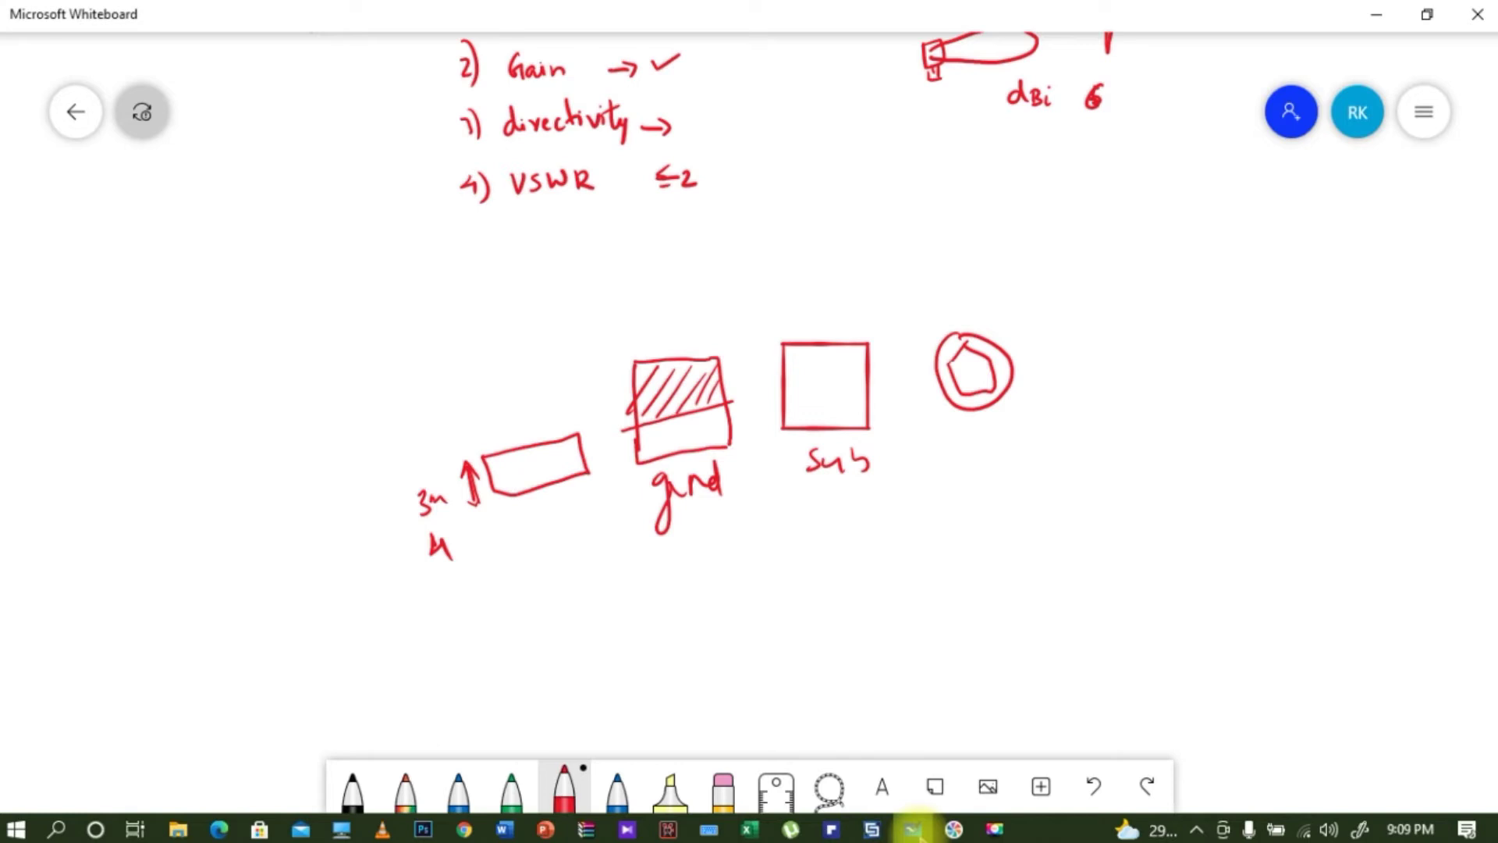
{"action": "left_click_drag", "start_coordinate": [129, 299], "coordinate": [121, 402]}
{"action": "mouse_move", "coordinate": [130, 295]}
{"action": "left_mouse_down"}
{"action": "mouse_move", "coordinate": [248, 287]}
{"action": "mouse_move", "coordinate": [270, 360]}
{"action": "mouse_move", "coordinate": [259, 428]}
{"action": "mouse_move", "coordinate": [130, 447]}
{"action": "left_mouse_up"}
{"action": "left_click_drag", "start_coordinate": [167, 242], "coordinate": [193, 263]}
{"action": "mouse_move", "coordinate": [289, 348]}
{"action": "left_mouse_down"}
{"action": "mouse_move", "coordinate": [294, 377]}
{"action": "mouse_move", "coordinate": [317, 351]}
{"action": "left_mouse_up"}
{"action": "left_click_drag", "start_coordinate": [125, 382], "coordinate": [125, 447]}
{"action": "mouse_move", "coordinate": [163, 235]}
{"action": "left_mouse_down"}
{"action": "mouse_move", "coordinate": [165, 269]}
{"action": "mouse_move", "coordinate": [196, 232]}
{"action": "left_mouse_up"}
{"action": "mouse_move", "coordinate": [133, 285]}
{"action": "left_mouse_down"}
{"action": "mouse_move", "coordinate": [234, 266]}
{"action": "mouse_move", "coordinate": [205, 285]}
{"action": "mouse_move", "coordinate": [131, 285]}
{"action": "left_mouse_up"}
{"action": "left_click_drag", "start_coordinate": [291, 351], "coordinate": [310, 368]}
{"action": "mouse_move", "coordinate": [108, 315]}
{"action": "left_mouse_down"}
{"action": "mouse_move", "coordinate": [106, 442]}
{"action": "mouse_move", "coordinate": [110, 311]}
{"action": "mouse_move", "coordinate": [110, 326]}
{"action": "left_mouse_up"}
{"action": "mouse_move", "coordinate": [80, 346]}
{"action": "left_mouse_down"}
{"action": "mouse_move", "coordinate": [71, 367]}
{"action": "mouse_move", "coordinate": [99, 372]}
{"action": "left_mouse_up"}
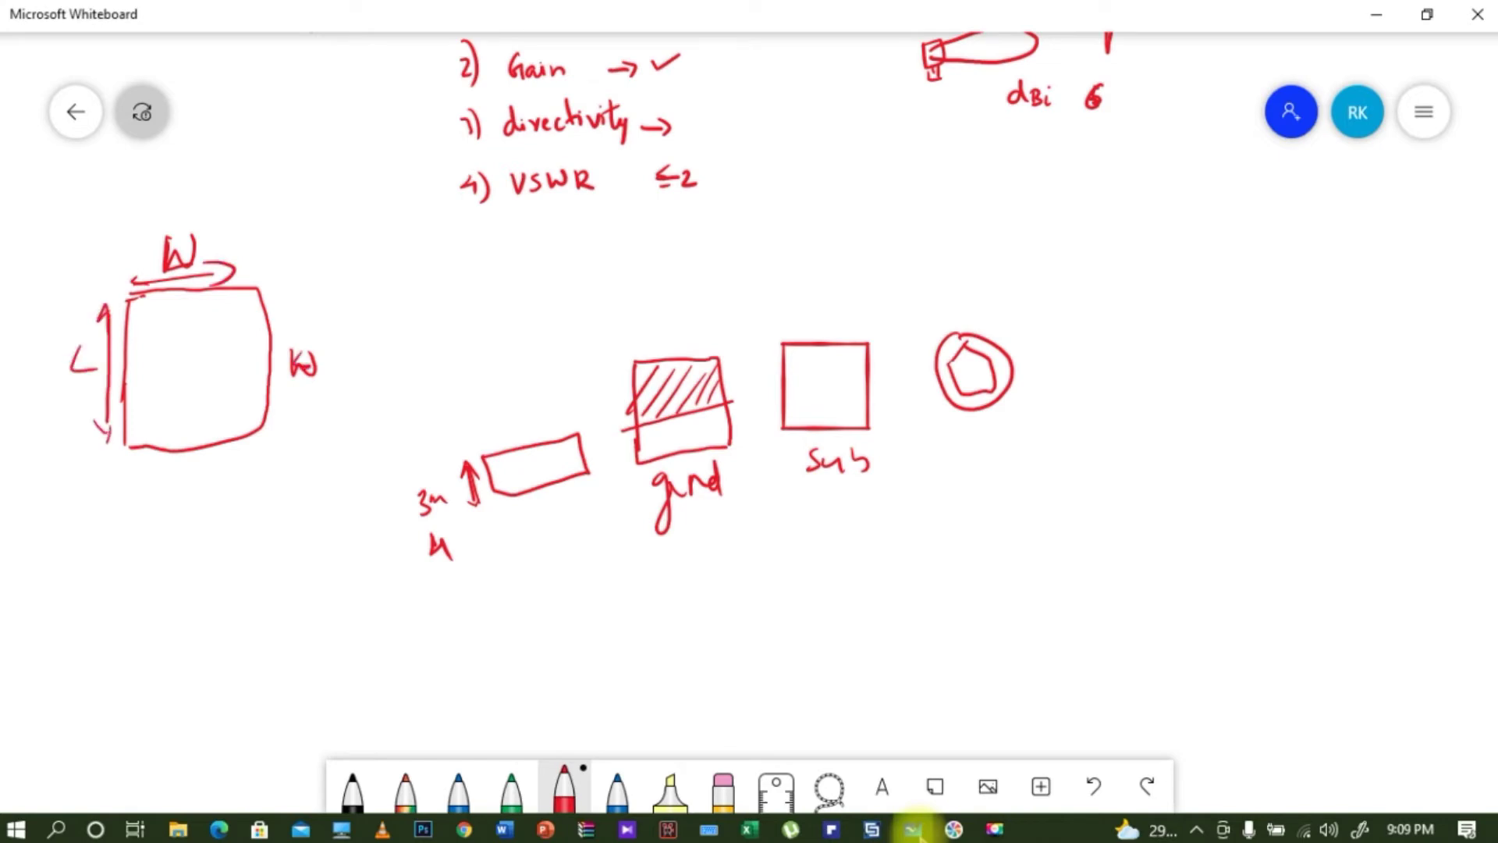
Add a diagonal arrow inside the square patch and write g and D with downward arrows beneath it
{"action": "left_click_drag", "start_coordinate": [137, 302], "coordinate": [166, 347]}
{"action": "left_click_drag", "start_coordinate": [175, 322], "coordinate": [167, 346]}
{"action": "mouse_move", "coordinate": [107, 533]}
{"action": "left_mouse_down"}
{"action": "mouse_move", "coordinate": [89, 563]}
{"action": "mouse_move", "coordinate": [102, 620]}
{"action": "left_mouse_up"}
{"action": "mouse_move", "coordinate": [137, 523]}
{"action": "left_mouse_down"}
{"action": "mouse_move", "coordinate": [131, 557]}
{"action": "mouse_move", "coordinate": [144, 563]}
{"action": "left_mouse_up"}
{"action": "left_click_drag", "start_coordinate": [138, 590], "coordinate": [131, 610]}
{"action": "left_click_drag", "start_coordinate": [149, 596], "coordinate": [147, 608]}
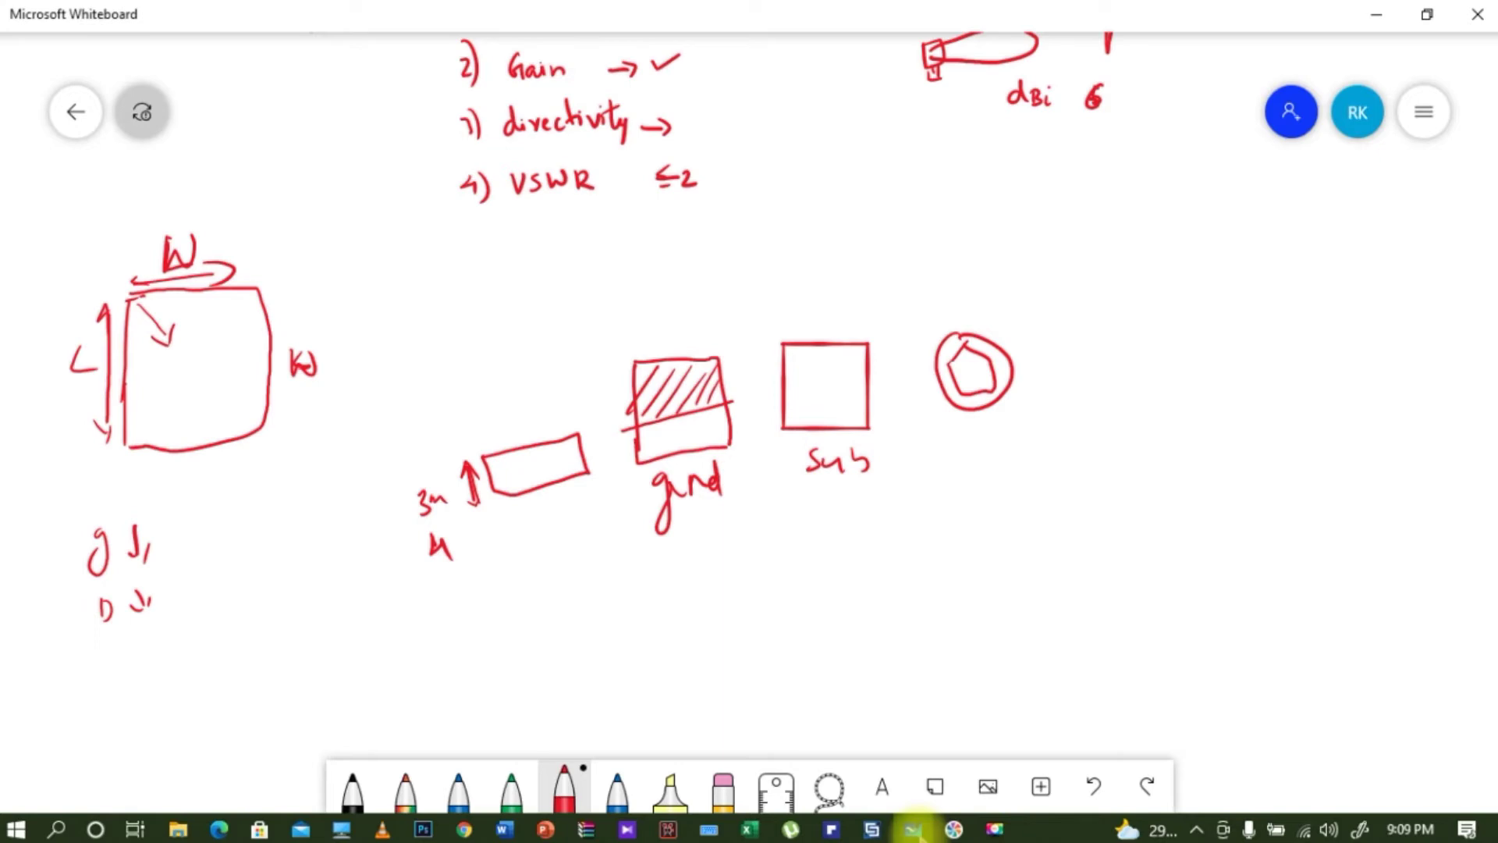
Draw a square split by a horizontal line, and a cross-hatched ground sketch beside a thin rectangle labelled 4m
{"action": "mouse_move", "coordinate": [1144, 356]}
{"action": "left_mouse_down"}
{"action": "mouse_move", "coordinate": [1136, 462]}
{"action": "mouse_move", "coordinate": [1241, 358]}
{"action": "mouse_move", "coordinate": [1243, 452]}
{"action": "mouse_move", "coordinate": [1135, 459]}
{"action": "left_mouse_up"}
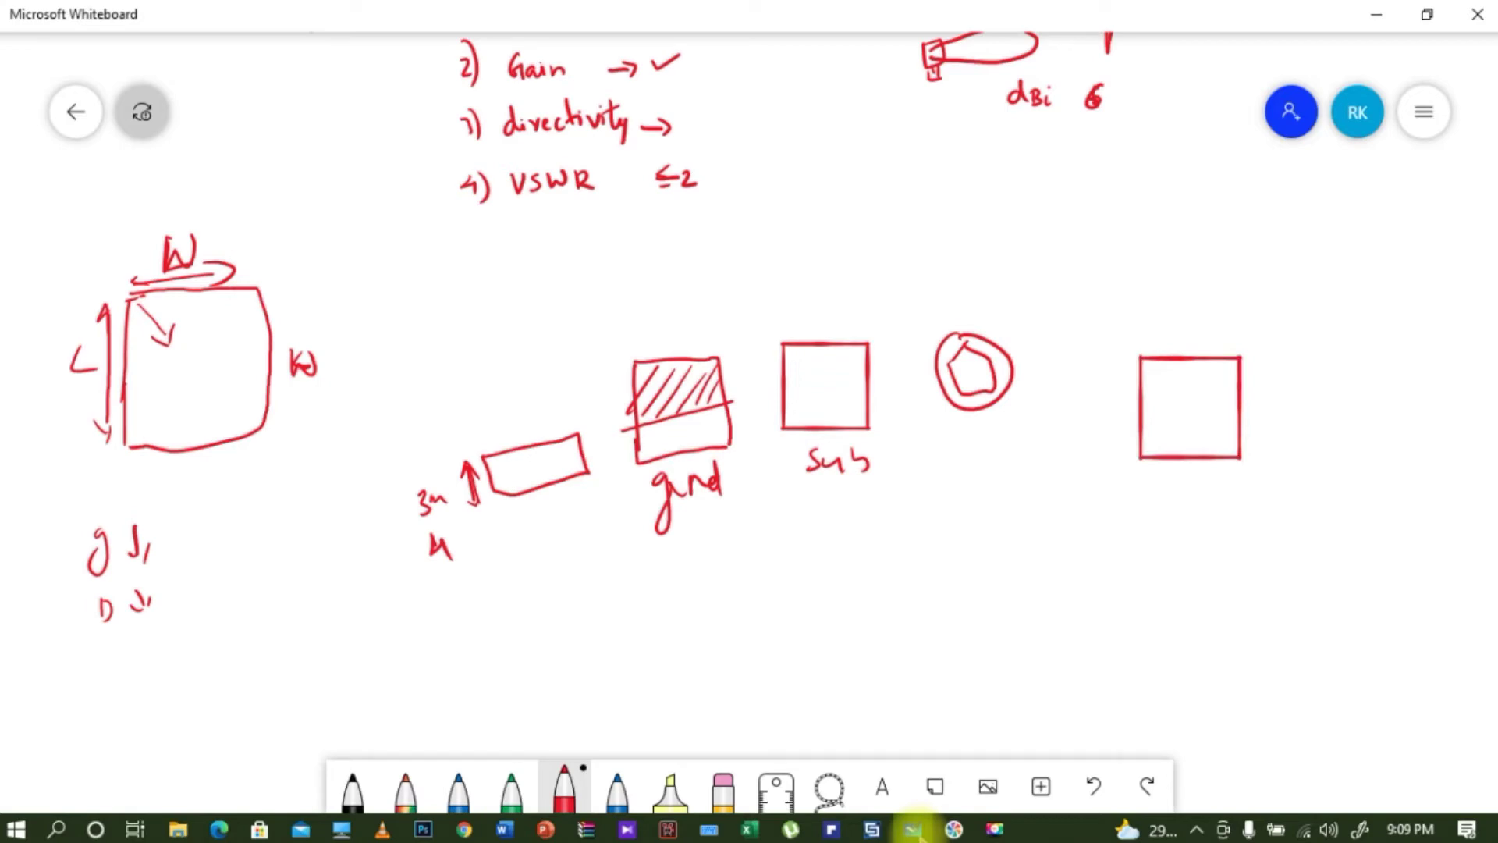
{"action": "left_click_drag", "start_coordinate": [1141, 430], "coordinate": [1244, 427]}
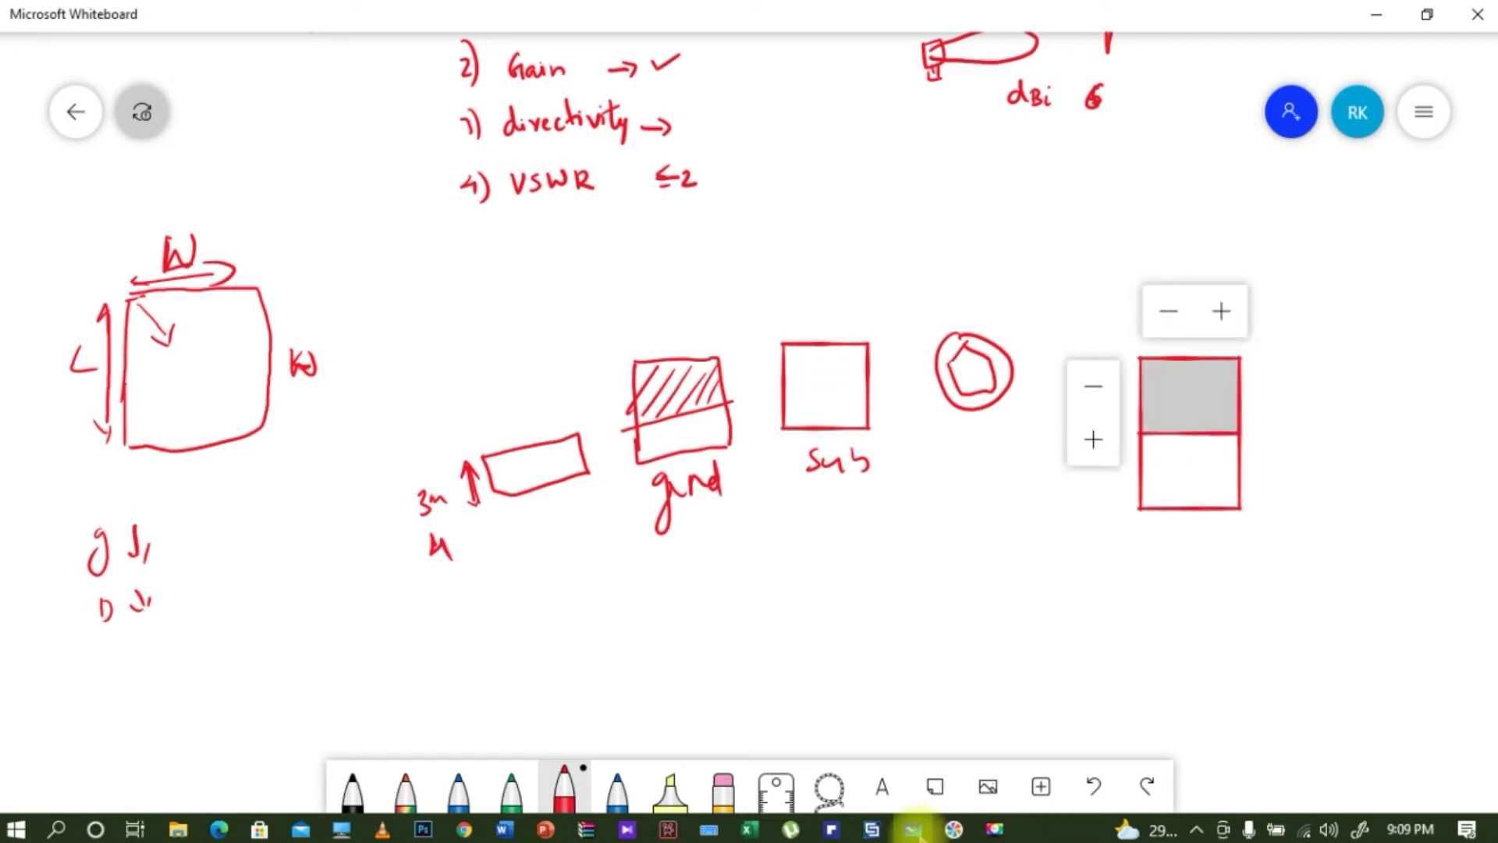
{"action": "mouse_move", "coordinate": [886, 534]}
{"action": "left_mouse_down"}
{"action": "mouse_move", "coordinate": [971, 534]}
{"action": "mouse_move", "coordinate": [969, 613]}
{"action": "mouse_move", "coordinate": [892, 618]}
{"action": "mouse_move", "coordinate": [859, 538]}
{"action": "mouse_move", "coordinate": [902, 538]}
{"action": "mouse_move", "coordinate": [946, 574]}
{"action": "mouse_move", "coordinate": [969, 572]}
{"action": "mouse_move", "coordinate": [929, 590]}
{"action": "mouse_move", "coordinate": [967, 590]}
{"action": "mouse_move", "coordinate": [881, 573]}
{"action": "mouse_move", "coordinate": [887, 585]}
{"action": "left_mouse_up"}
{"action": "mouse_move", "coordinate": [924, 537]}
{"action": "left_mouse_down"}
{"action": "mouse_move", "coordinate": [893, 591]}
{"action": "mouse_move", "coordinate": [912, 595]}
{"action": "left_mouse_up"}
{"action": "mouse_move", "coordinate": [964, 534]}
{"action": "left_mouse_down"}
{"action": "mouse_move", "coordinate": [933, 586]}
{"action": "mouse_move", "coordinate": [944, 590]}
{"action": "left_mouse_up"}
{"action": "left_click_drag", "start_coordinate": [884, 544], "coordinate": [909, 572]}
{"action": "left_click_drag", "start_coordinate": [901, 543], "coordinate": [927, 570]}
{"action": "left_click_drag", "start_coordinate": [916, 550], "coordinate": [960, 575]}
{"action": "mouse_move", "coordinate": [956, 549]}
{"action": "left_mouse_down"}
{"action": "mouse_move", "coordinate": [971, 569]}
{"action": "mouse_move", "coordinate": [1068, 586]}
{"action": "mouse_move", "coordinate": [998, 618]}
{"action": "mouse_move", "coordinate": [1083, 614]}
{"action": "mouse_move", "coordinate": [1063, 588]}
{"action": "mouse_move", "coordinate": [1087, 591]}
{"action": "mouse_move", "coordinate": [1088, 614]}
{"action": "mouse_move", "coordinate": [1121, 613]}
{"action": "left_mouse_up"}
{"action": "left_click_drag", "start_coordinate": [1128, 608], "coordinate": [1146, 616]}
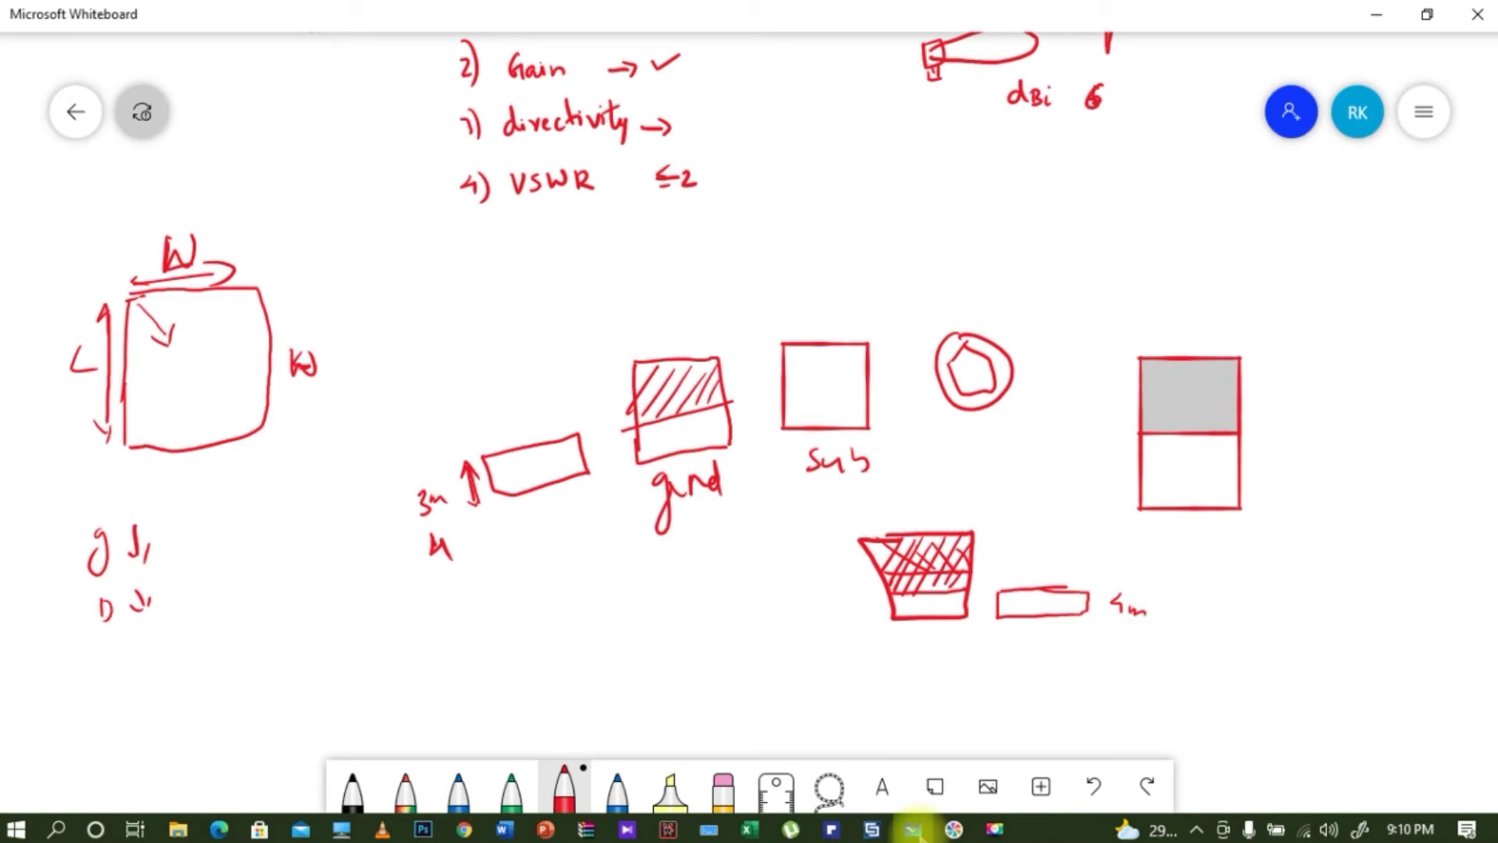
Sketch a small antenna below the gnd drawing, with radiating waves, a hatched ground plane behind it and a patch on its face
{"action": "mouse_move", "coordinate": [642, 572]}
{"action": "left_mouse_down"}
{"action": "mouse_move", "coordinate": [638, 614]}
{"action": "mouse_move", "coordinate": [682, 554]}
{"action": "mouse_move", "coordinate": [682, 610]}
{"action": "mouse_move", "coordinate": [643, 618]}
{"action": "left_mouse_up"}
{"action": "mouse_move", "coordinate": [641, 575]}
{"action": "left_mouse_down"}
{"action": "mouse_move", "coordinate": [640, 609]}
{"action": "mouse_move", "coordinate": [699, 590]}
{"action": "left_mouse_up"}
{"action": "left_click_drag", "start_coordinate": [707, 575], "coordinate": [707, 593]}
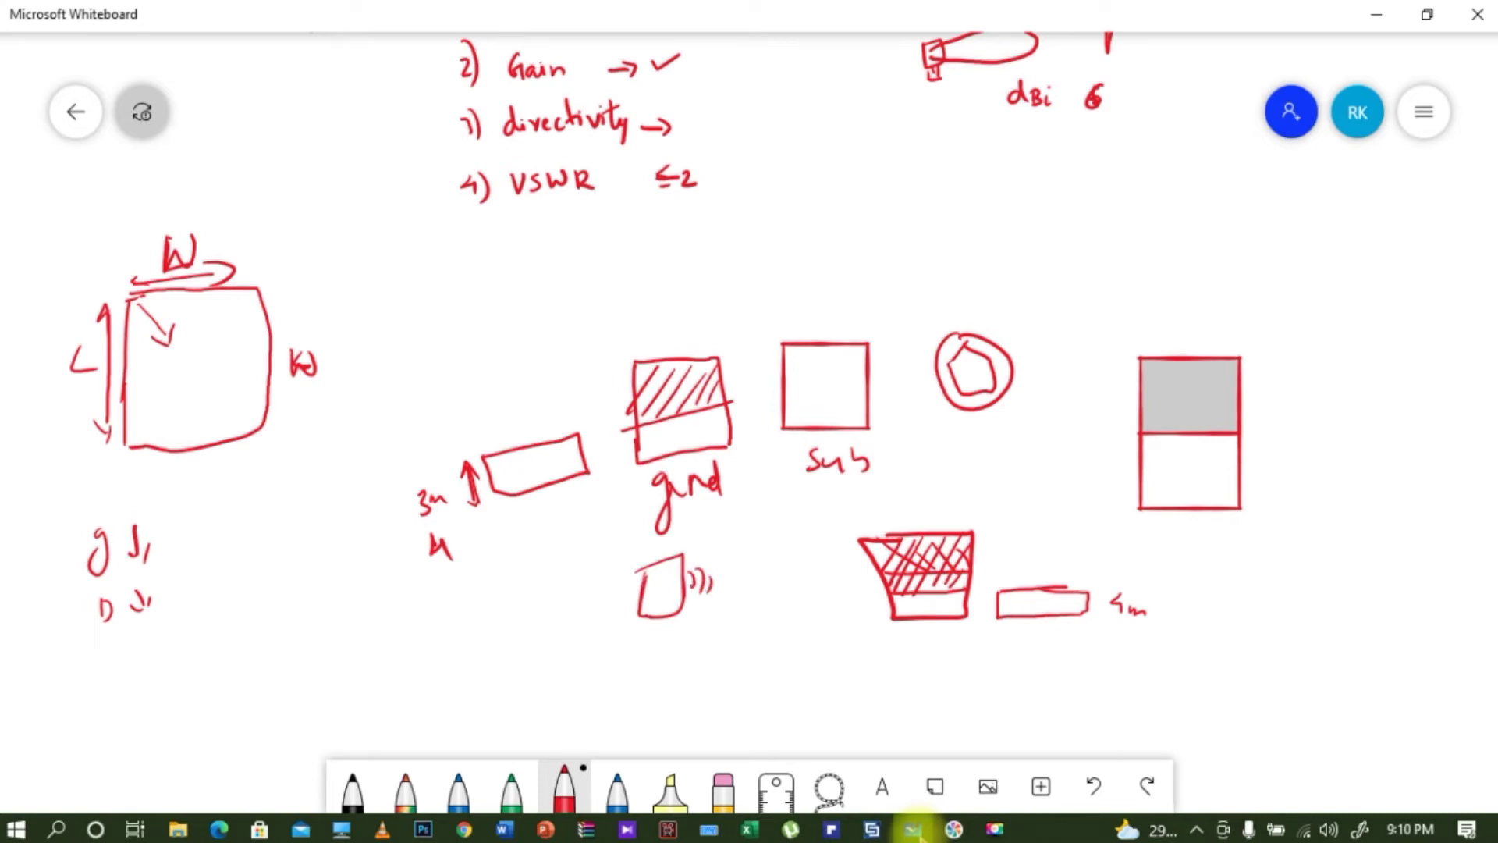
{"action": "mouse_move", "coordinate": [597, 586]}
{"action": "left_mouse_down"}
{"action": "mouse_move", "coordinate": [642, 587]}
{"action": "mouse_move", "coordinate": [625, 593]}
{"action": "left_mouse_up"}
{"action": "mouse_move", "coordinate": [626, 580]}
{"action": "left_mouse_down"}
{"action": "mouse_move", "coordinate": [608, 615]}
{"action": "mouse_move", "coordinate": [660, 542]}
{"action": "mouse_move", "coordinate": [664, 566]}
{"action": "mouse_move", "coordinate": [611, 616]}
{"action": "mouse_move", "coordinate": [635, 614]}
{"action": "left_mouse_up"}
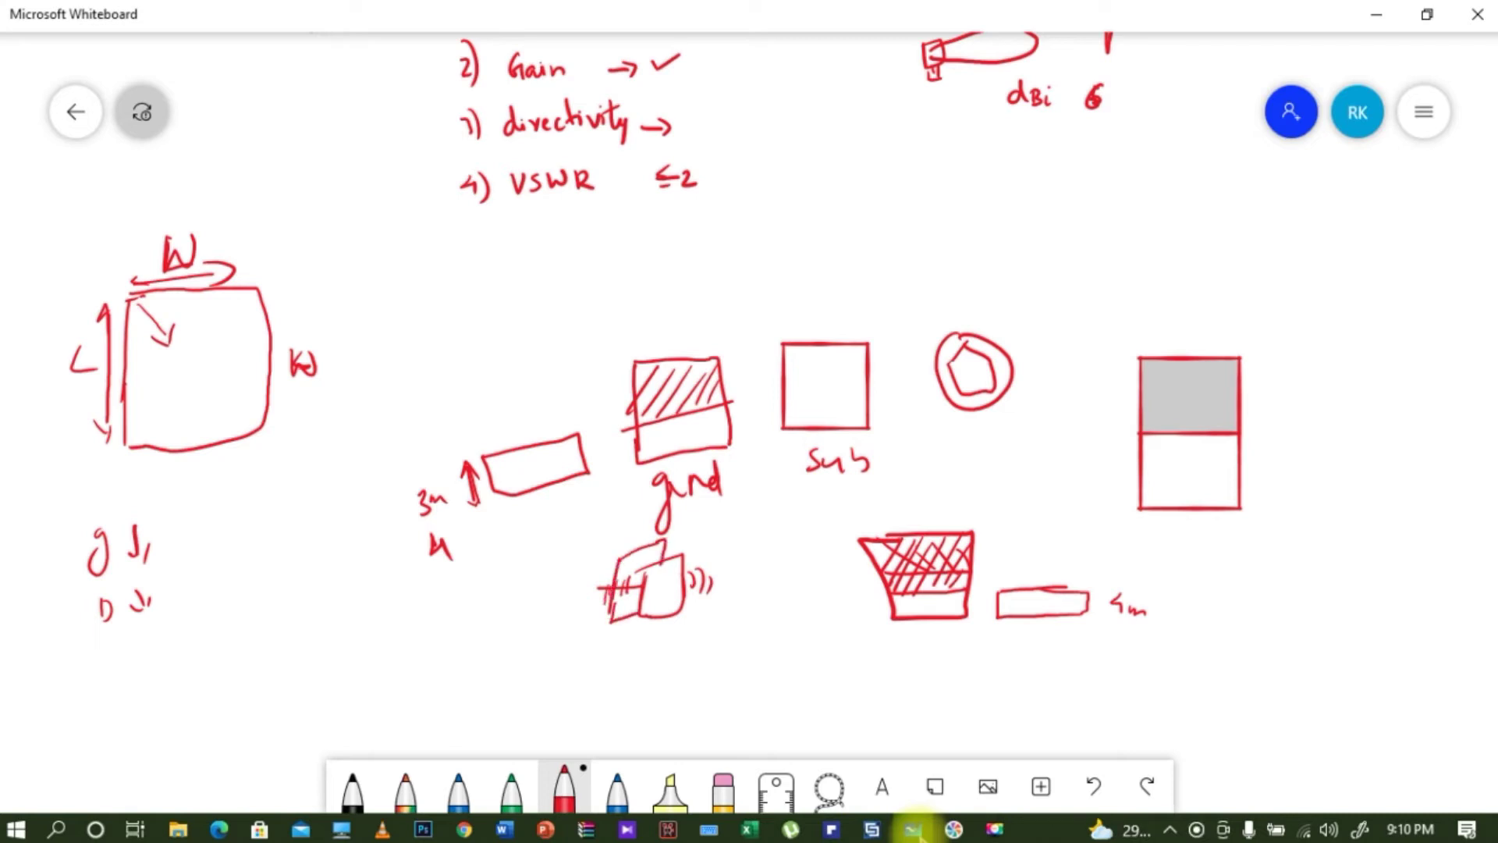
{"action": "mouse_move", "coordinate": [654, 576]}
{"action": "left_mouse_down"}
{"action": "mouse_move", "coordinate": [655, 592]}
{"action": "mouse_move", "coordinate": [671, 573]}
{"action": "mouse_move", "coordinate": [656, 593]}
{"action": "mouse_move", "coordinate": [666, 610]}
{"action": "left_mouse_up"}
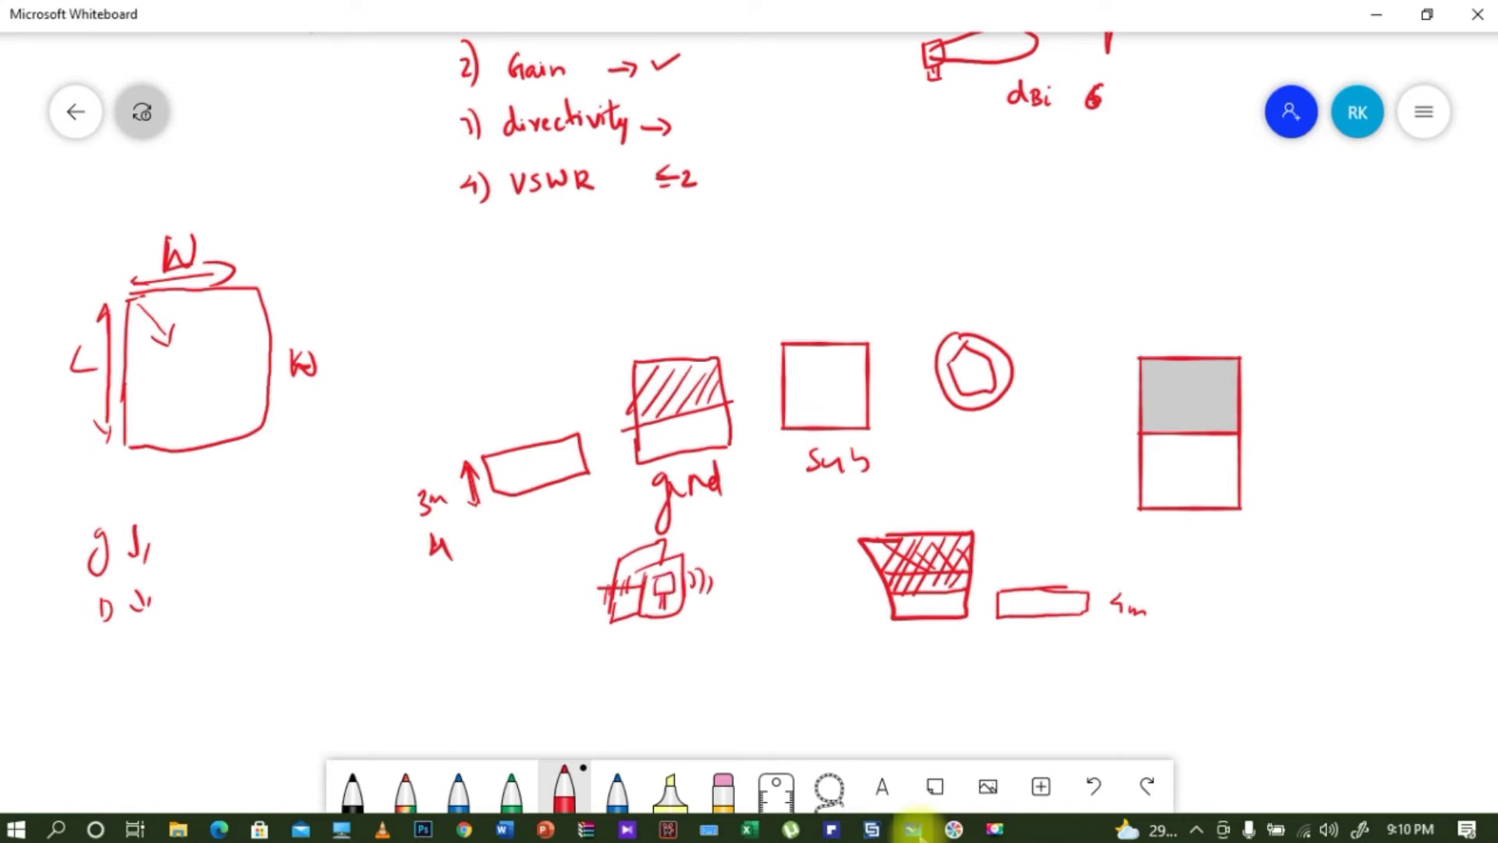
Draw radiation arrows forward and backward from the small antenna, shade its ground plane and add a large tick-shaped stroke below
{"action": "left_click_drag", "start_coordinate": [665, 586], "coordinate": [730, 578]}
{"action": "mouse_move", "coordinate": [639, 582]}
{"action": "left_mouse_down"}
{"action": "mouse_move", "coordinate": [585, 572]}
{"action": "mouse_move", "coordinate": [602, 583]}
{"action": "left_mouse_up"}
{"action": "left_click_drag", "start_coordinate": [616, 563], "coordinate": [604, 605]}
{"action": "mouse_move", "coordinate": [638, 576]}
{"action": "left_mouse_down"}
{"action": "mouse_move", "coordinate": [762, 559]}
{"action": "mouse_move", "coordinate": [741, 574]}
{"action": "left_mouse_up"}
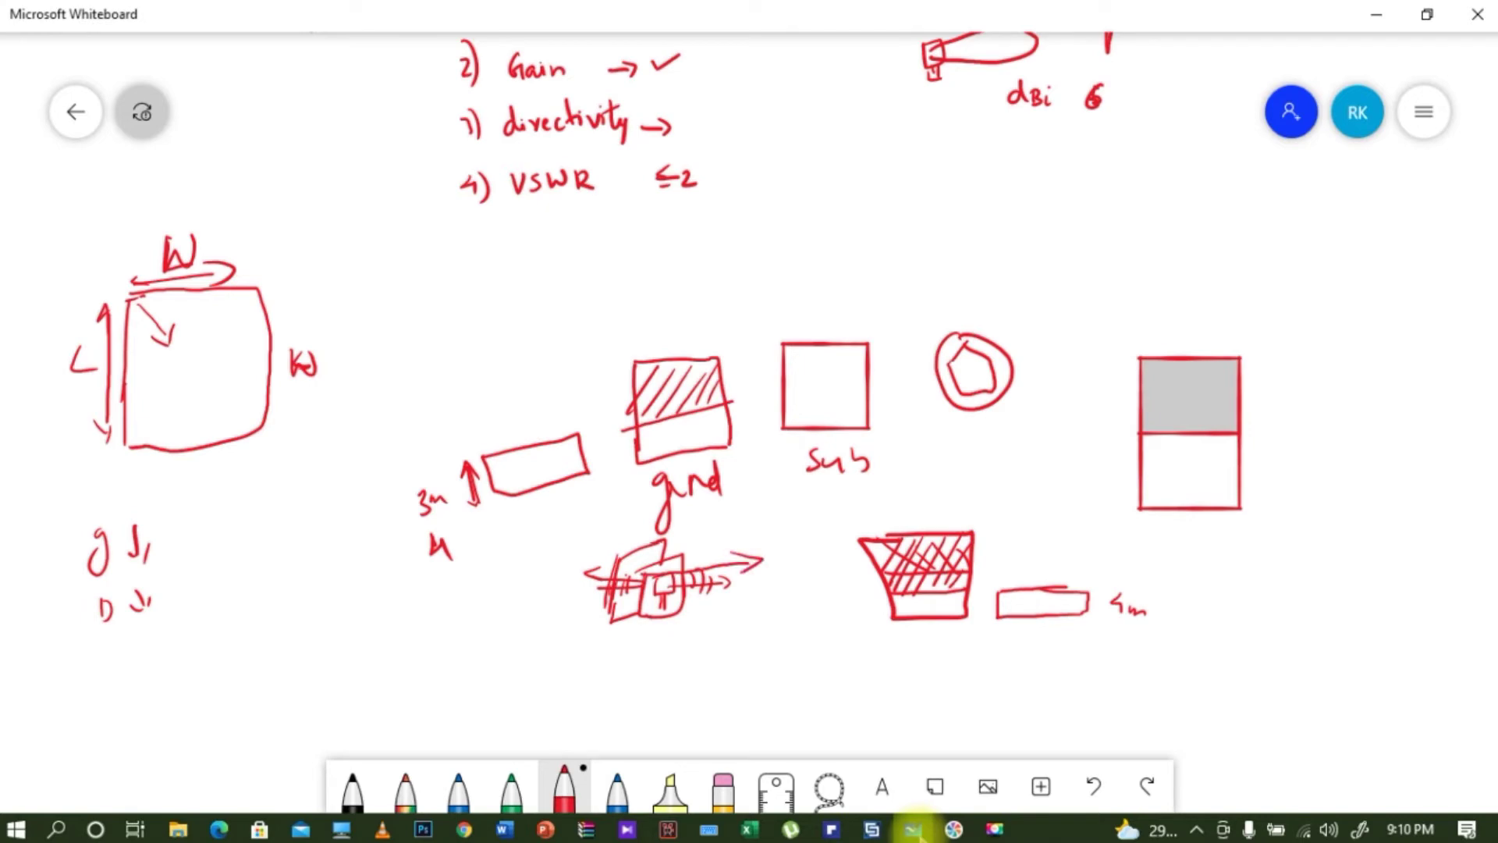
{"action": "mouse_move", "coordinate": [431, 634]}
{"action": "left_mouse_down"}
{"action": "mouse_move", "coordinate": [445, 699]}
{"action": "mouse_move", "coordinate": [543, 649]}
{"action": "left_mouse_up"}
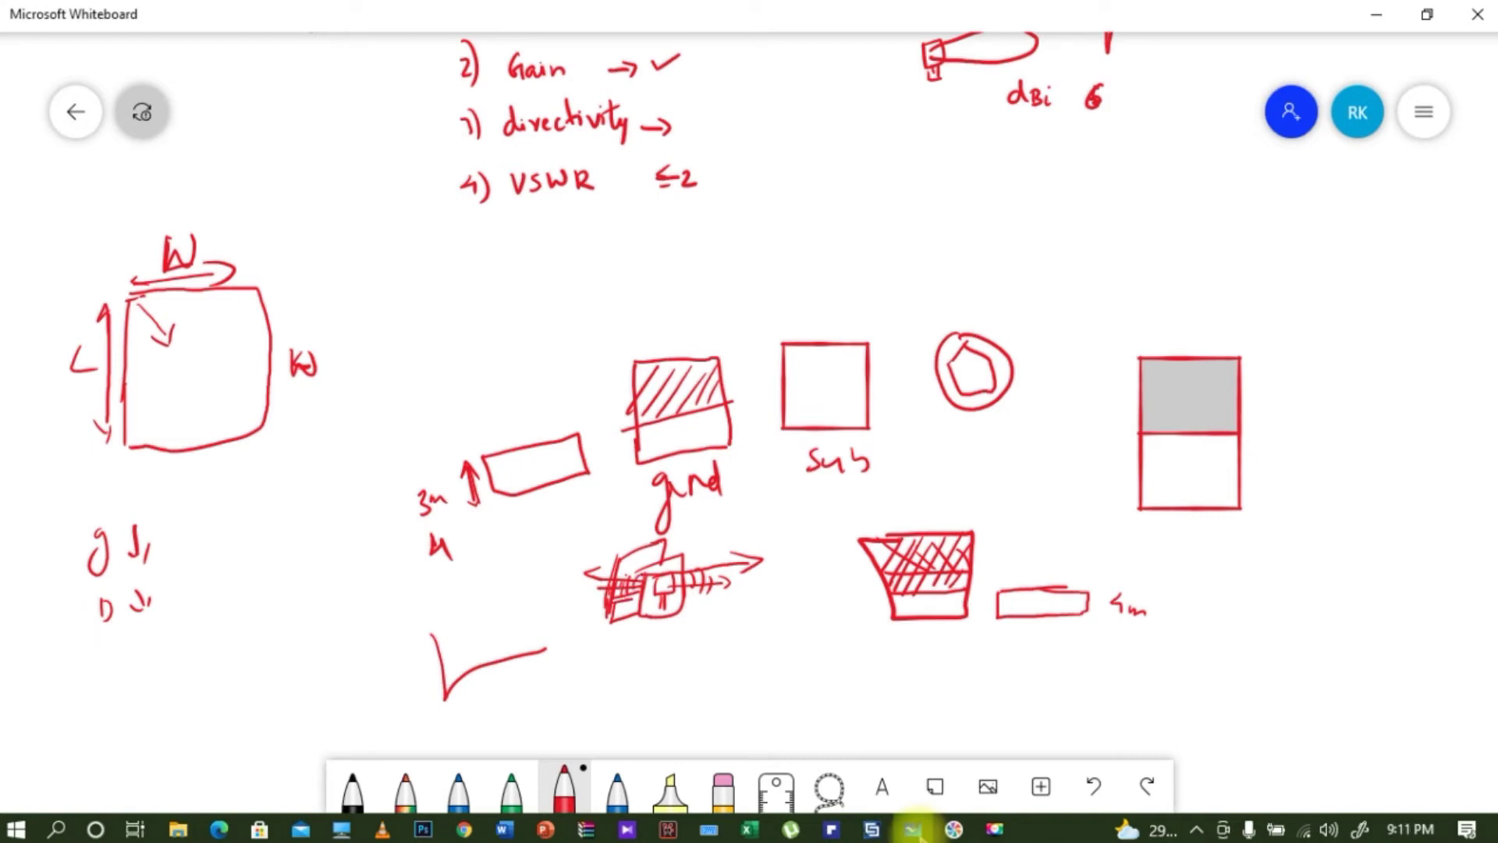
{"action": "left_click_drag", "start_coordinate": [623, 569], "coordinate": [773, 572]}
Switch back to CST Studio Suite and view the whole 4.2 GHz directivity pattern around the antenna
{"action": "mouse_move", "coordinate": [924, 835]}
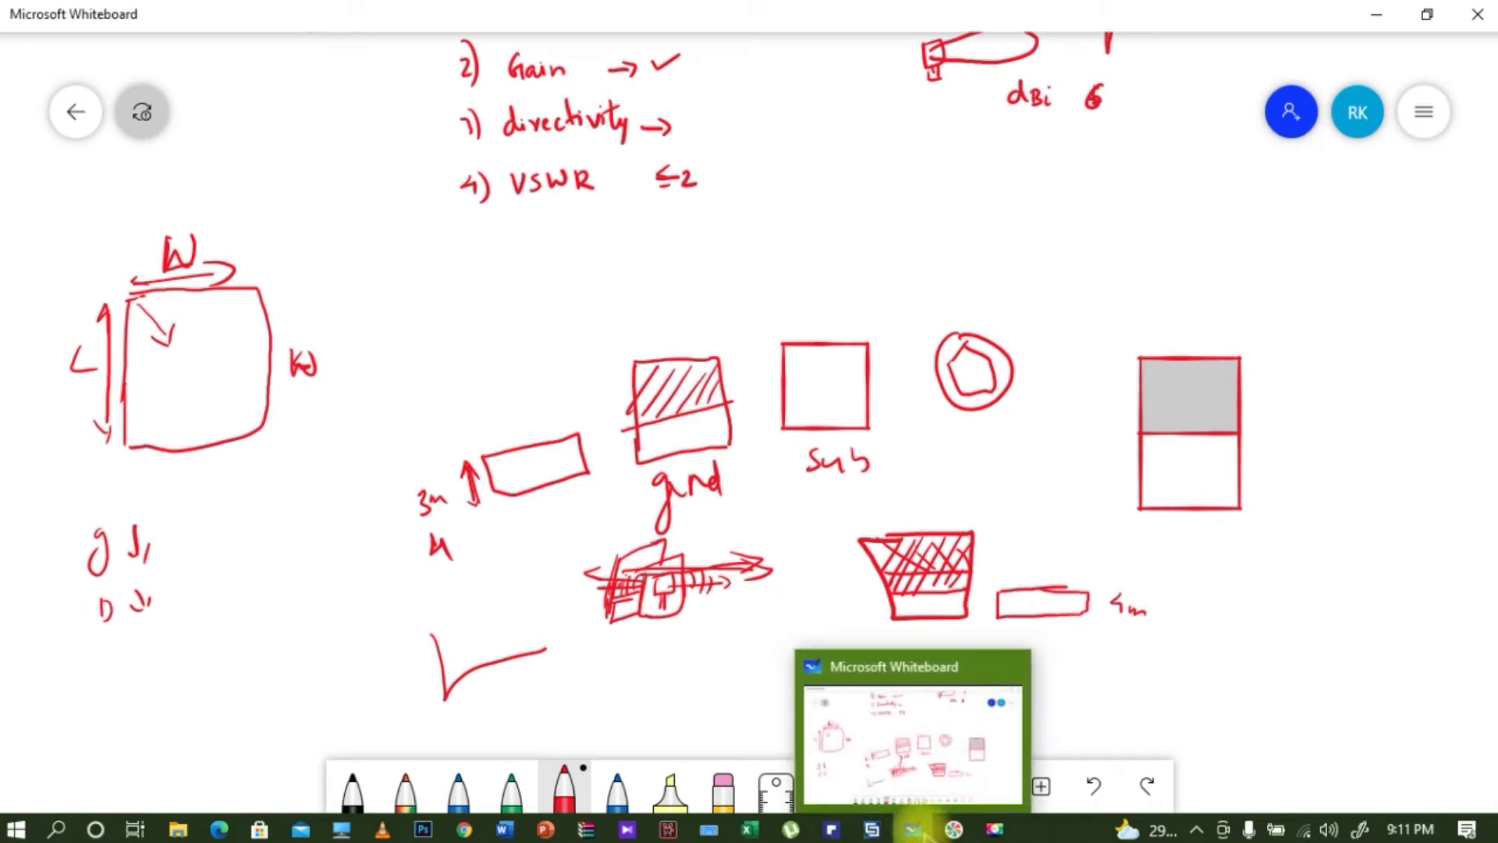
{"action": "left_click", "coordinate": [923, 835]}
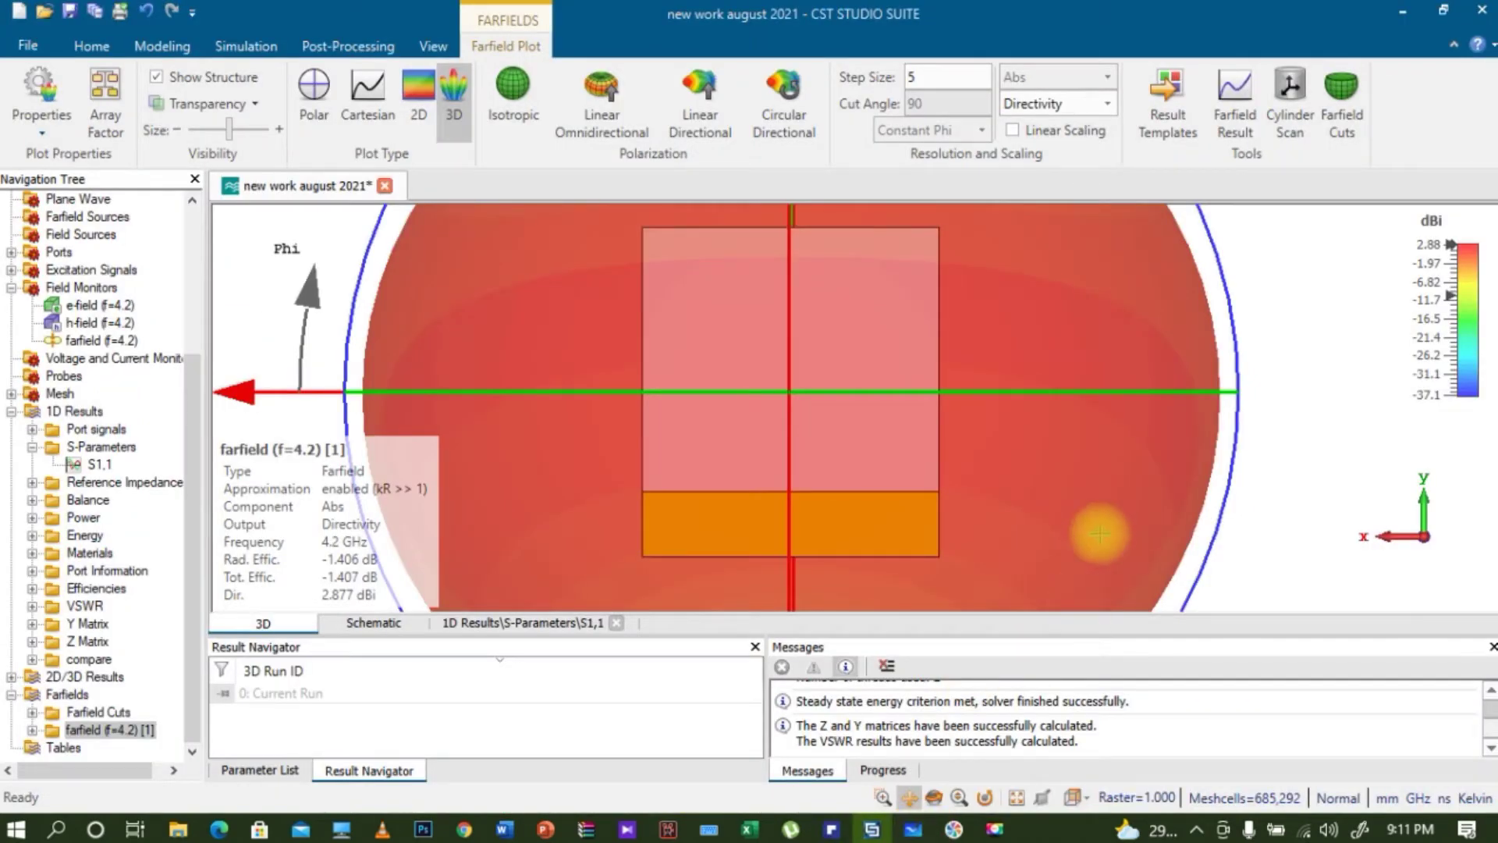
{"action": "scroll", "coordinate": [1100, 533], "scroll_direction": "down", "scroll_amount": 5}
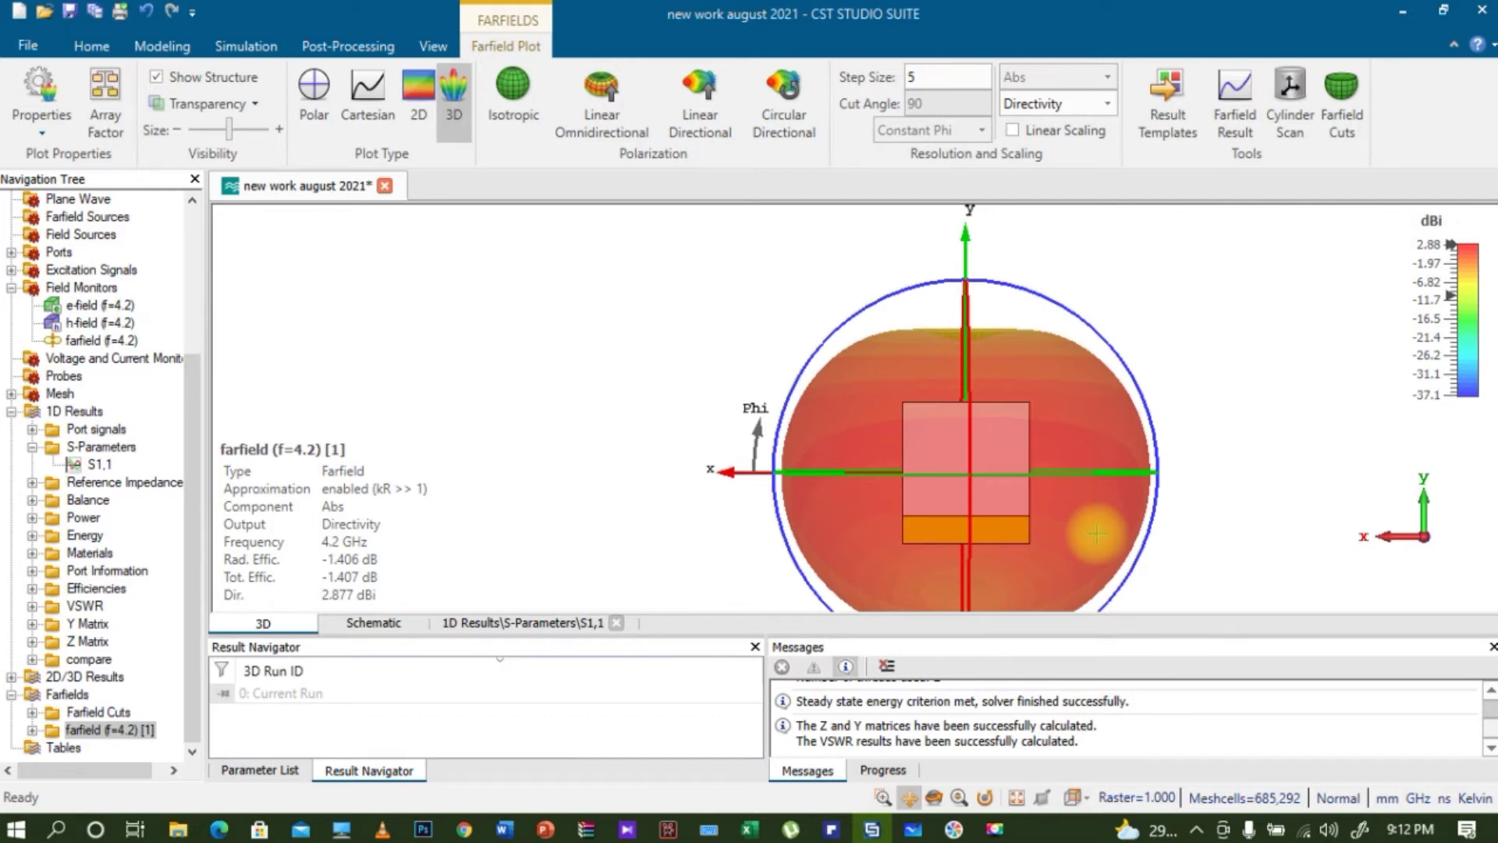
{"action": "left_click_drag", "start_coordinate": [192, 420], "coordinate": [201, 216]}
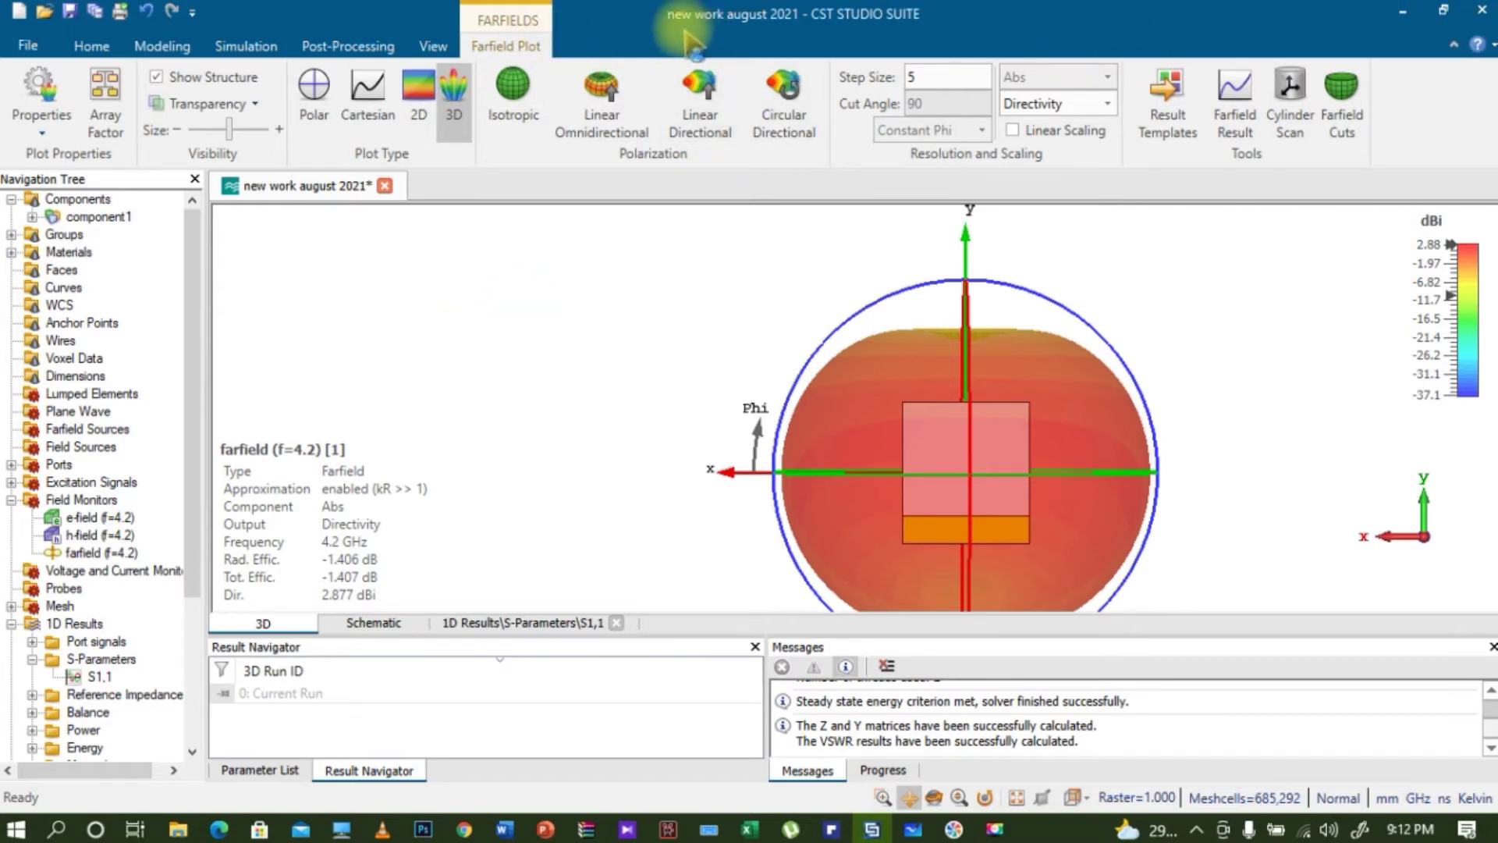
Switch to the project sale folder and inspect the new work august 2021.cst file and its matching results folder
{"action": "left_click", "coordinate": [1405, 11]}
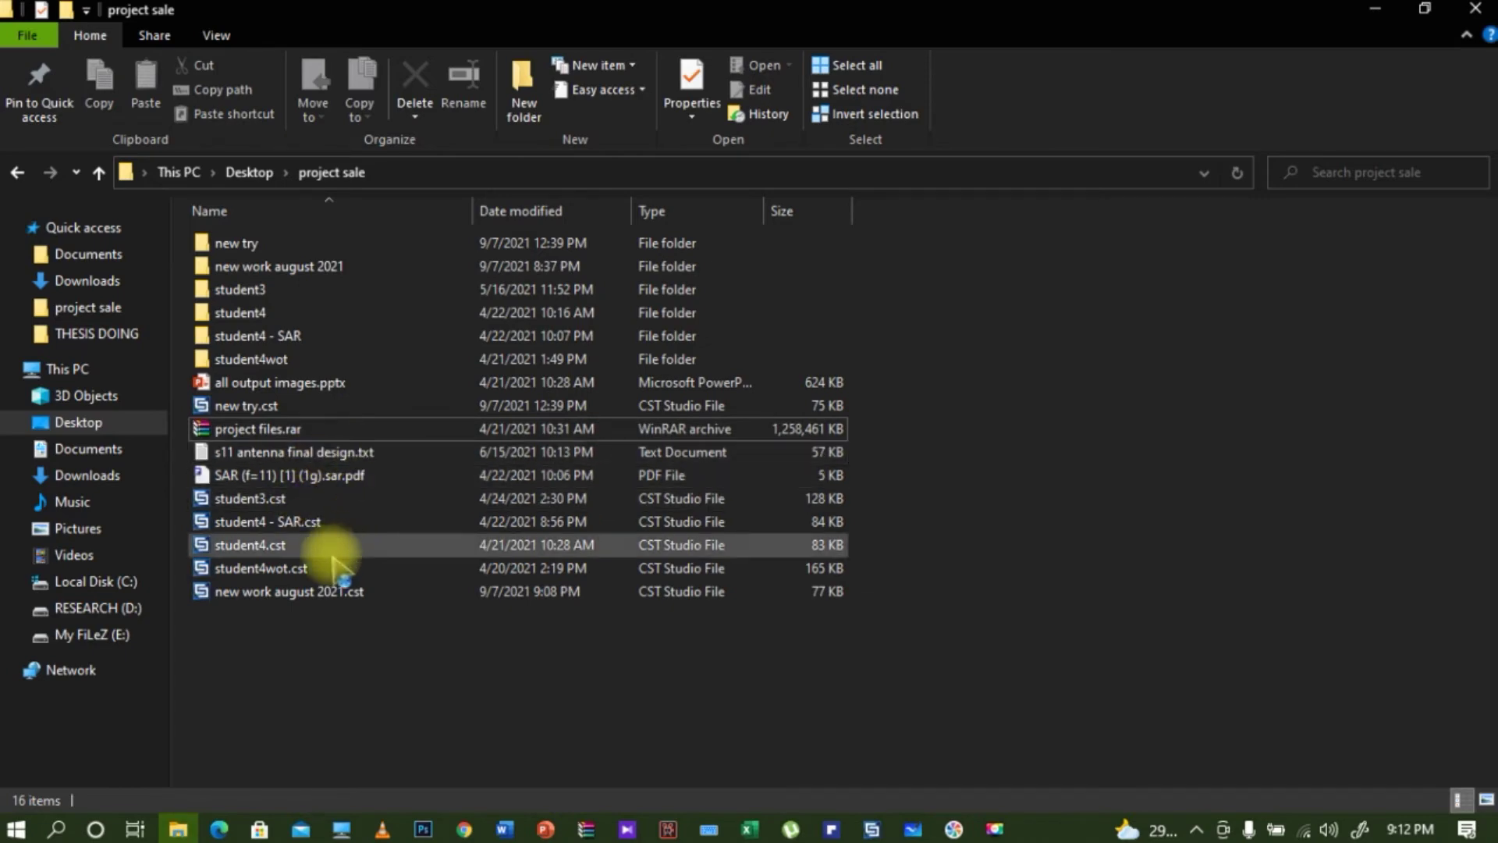
{"action": "left_click", "coordinate": [329, 592]}
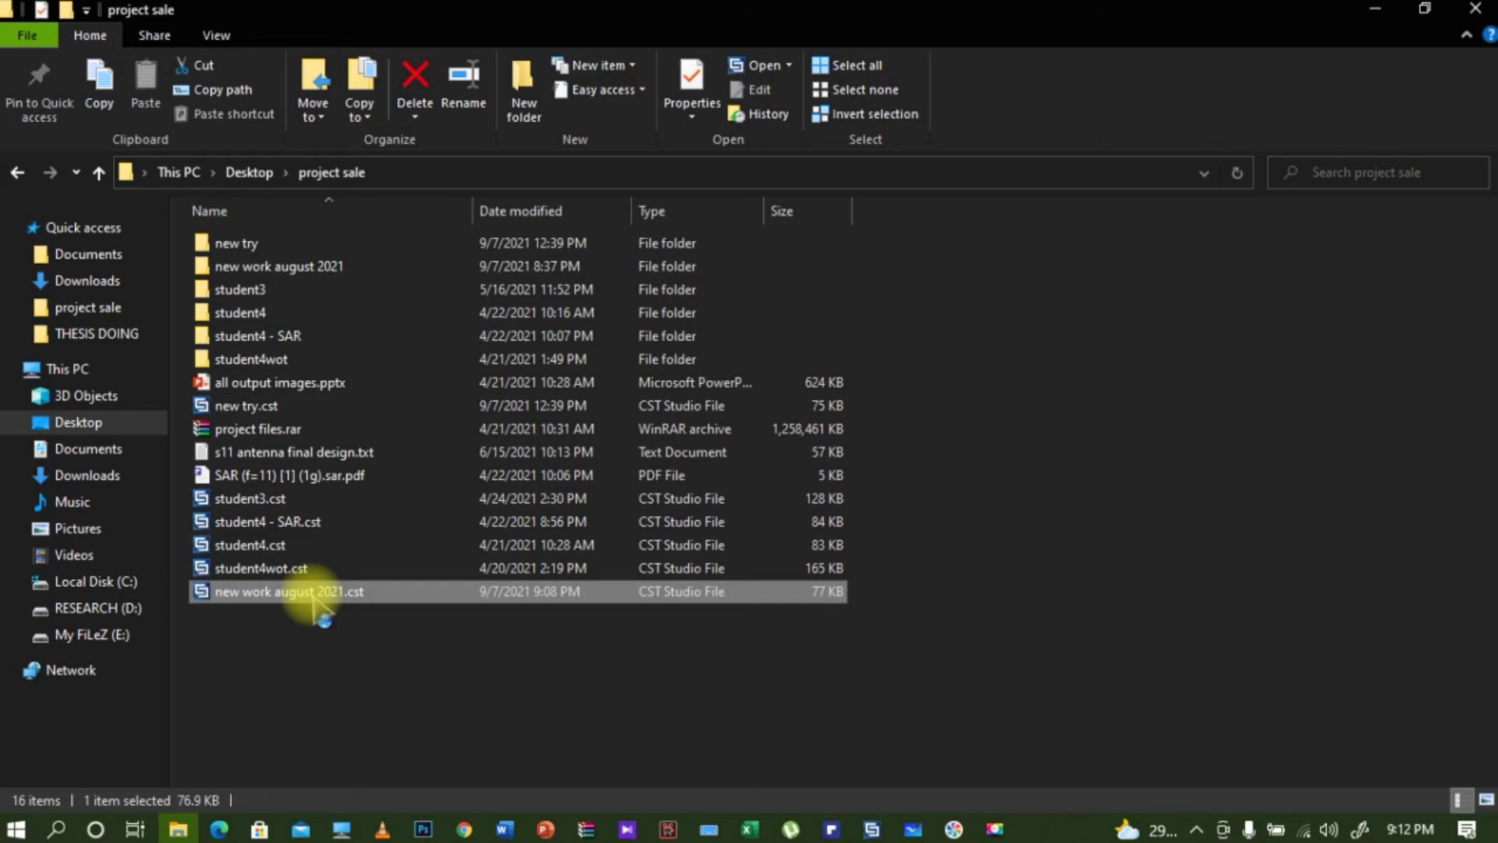
{"action": "left_click", "coordinate": [316, 269]}
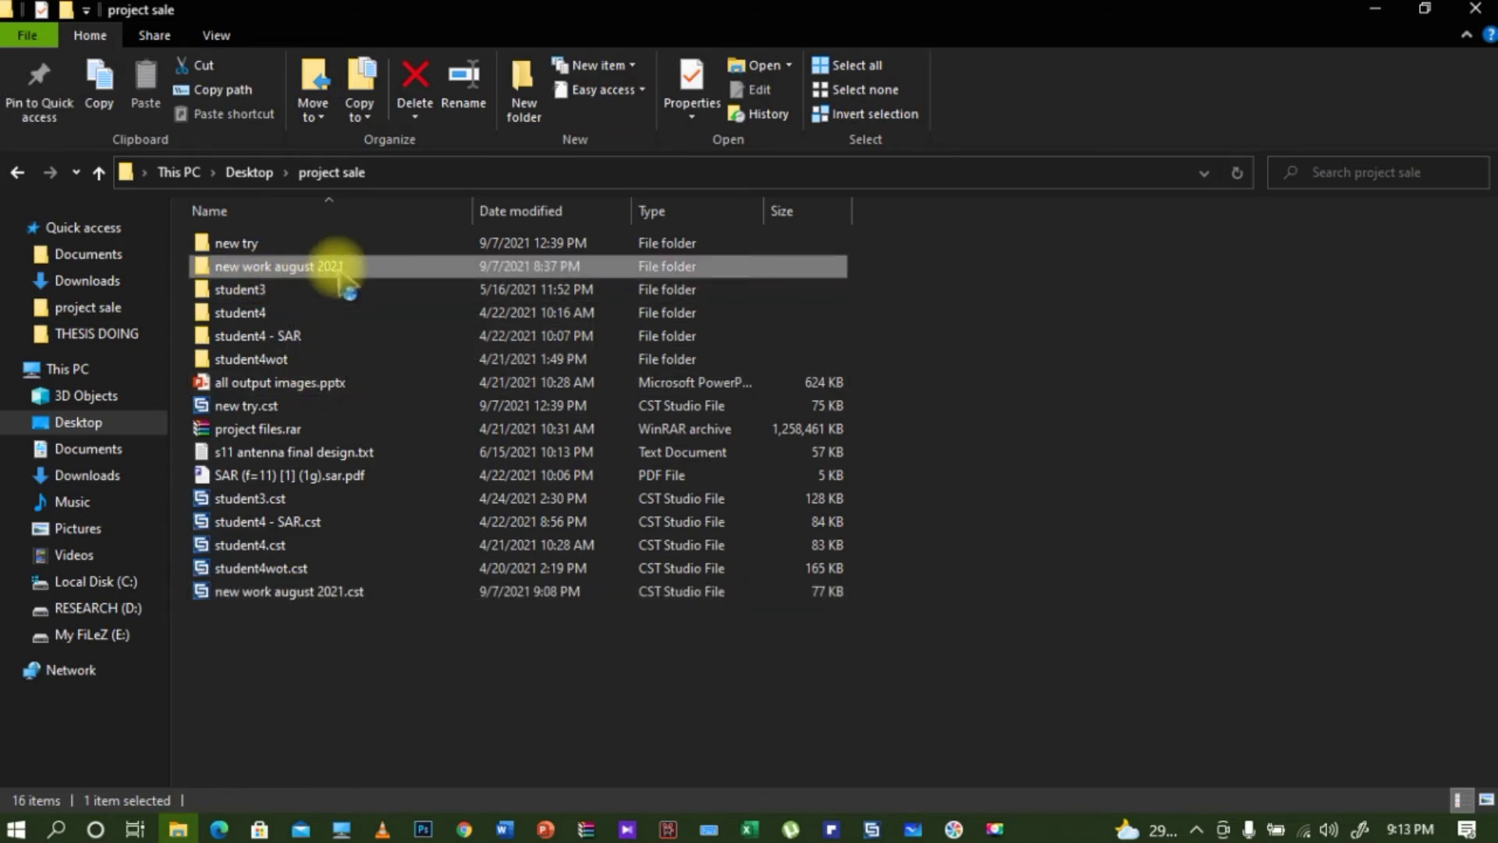
{"action": "mouse_move", "coordinate": [343, 269]}
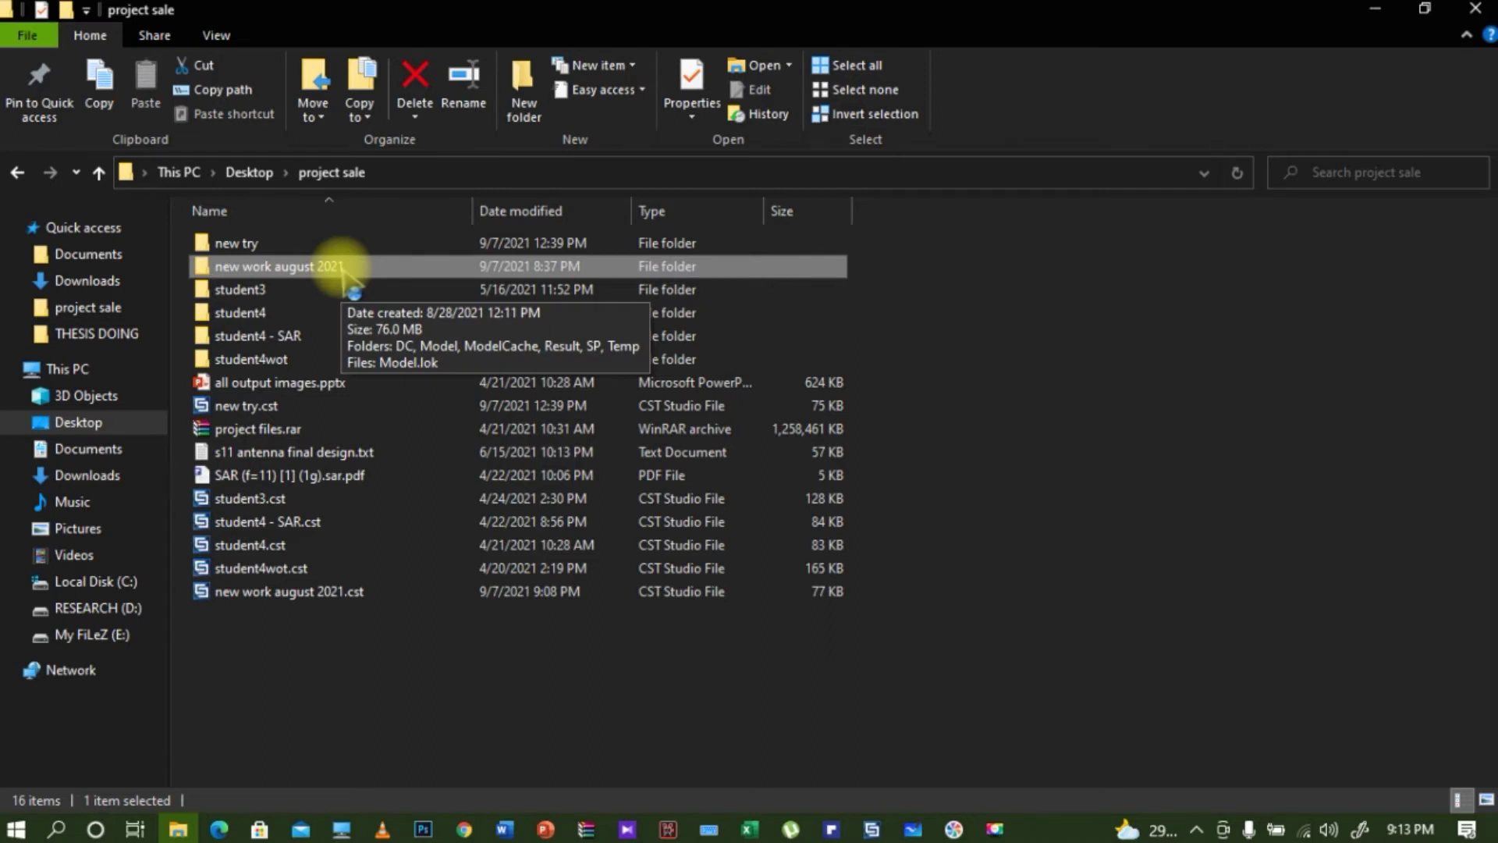
{"action": "left_click", "coordinate": [316, 593]}
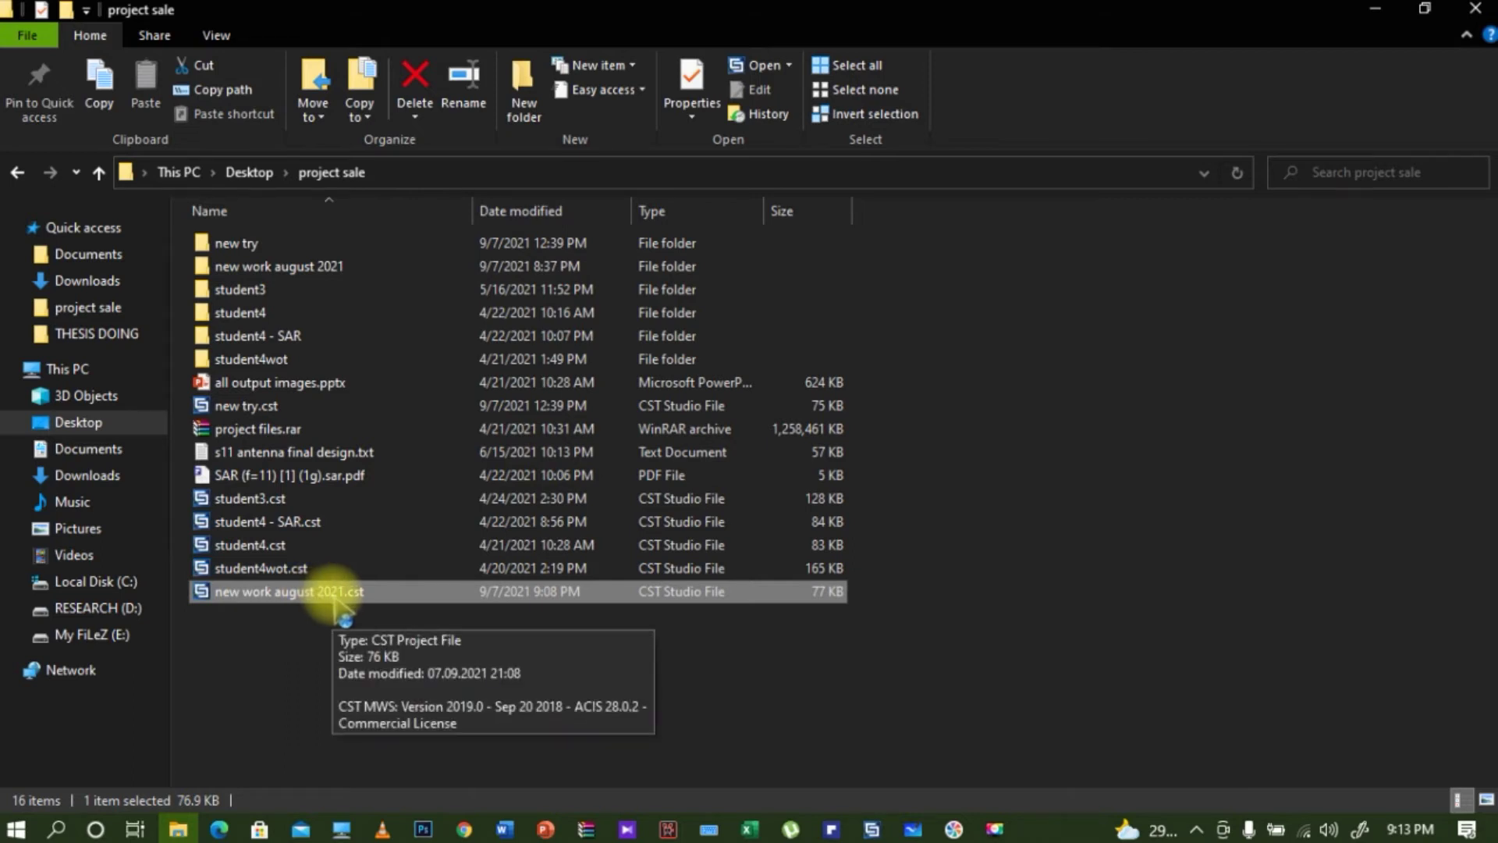
{"action": "left_click", "coordinate": [331, 269]}
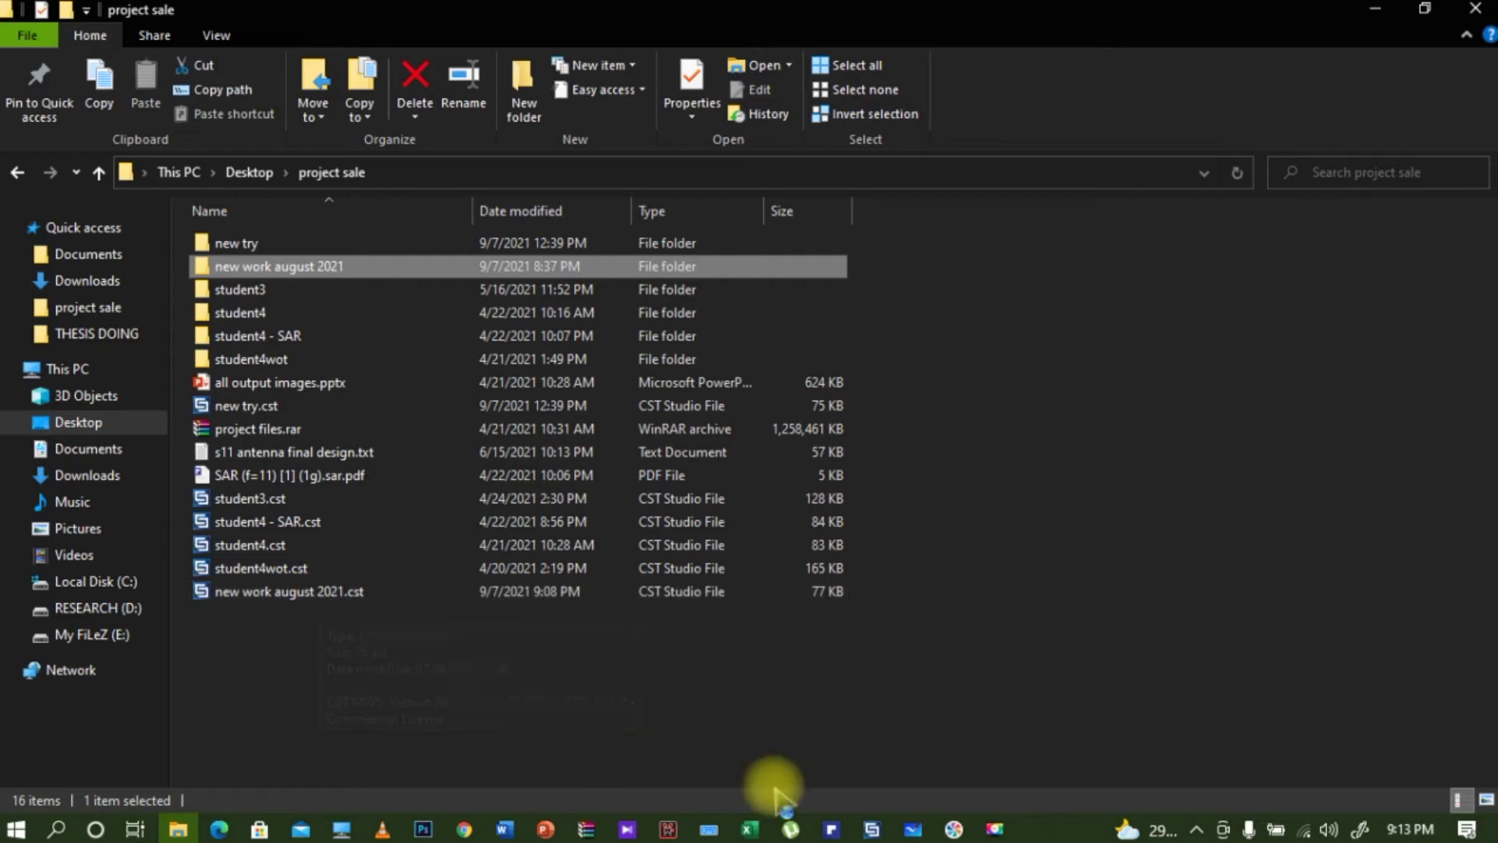
Switch back to CST Studio Suite, check the simulation's minimum and maximum frequency settings, and leave them unchanged
{"action": "left_click", "coordinate": [872, 831]}
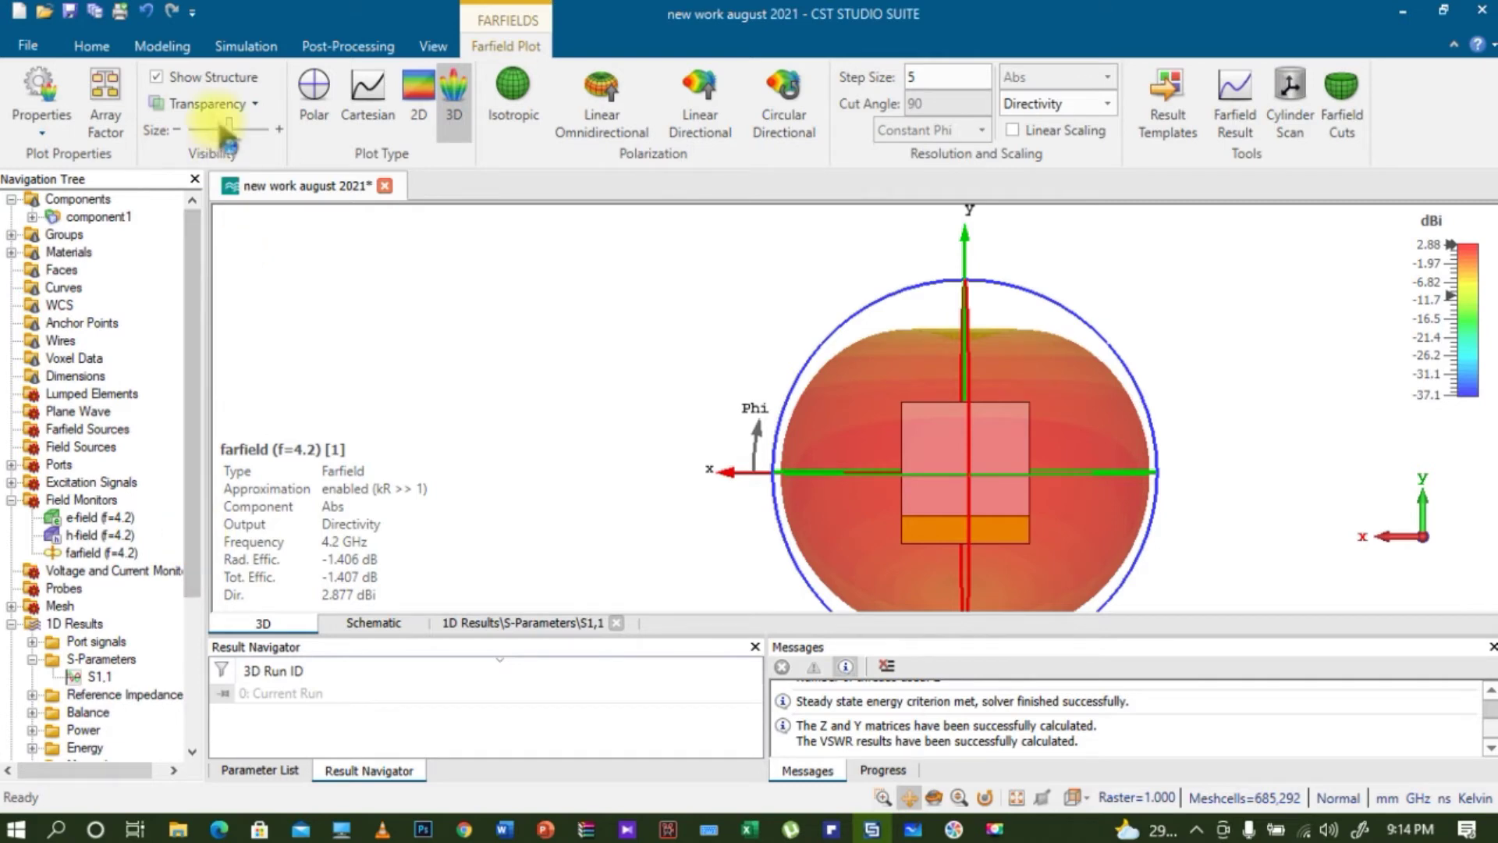
{"action": "left_click", "coordinate": [246, 47]}
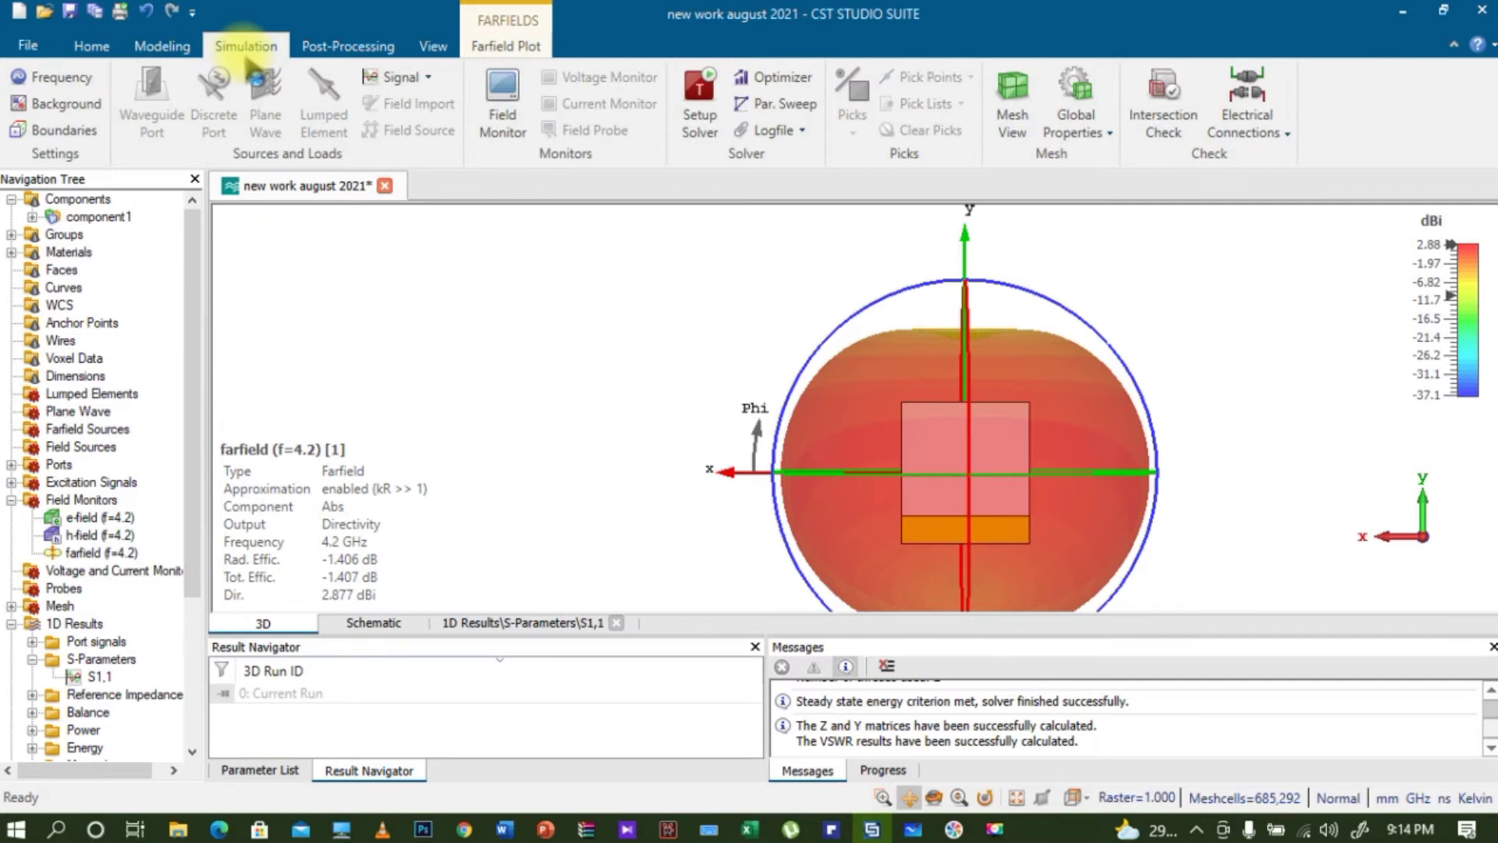
{"action": "left_click", "coordinate": [72, 83]}
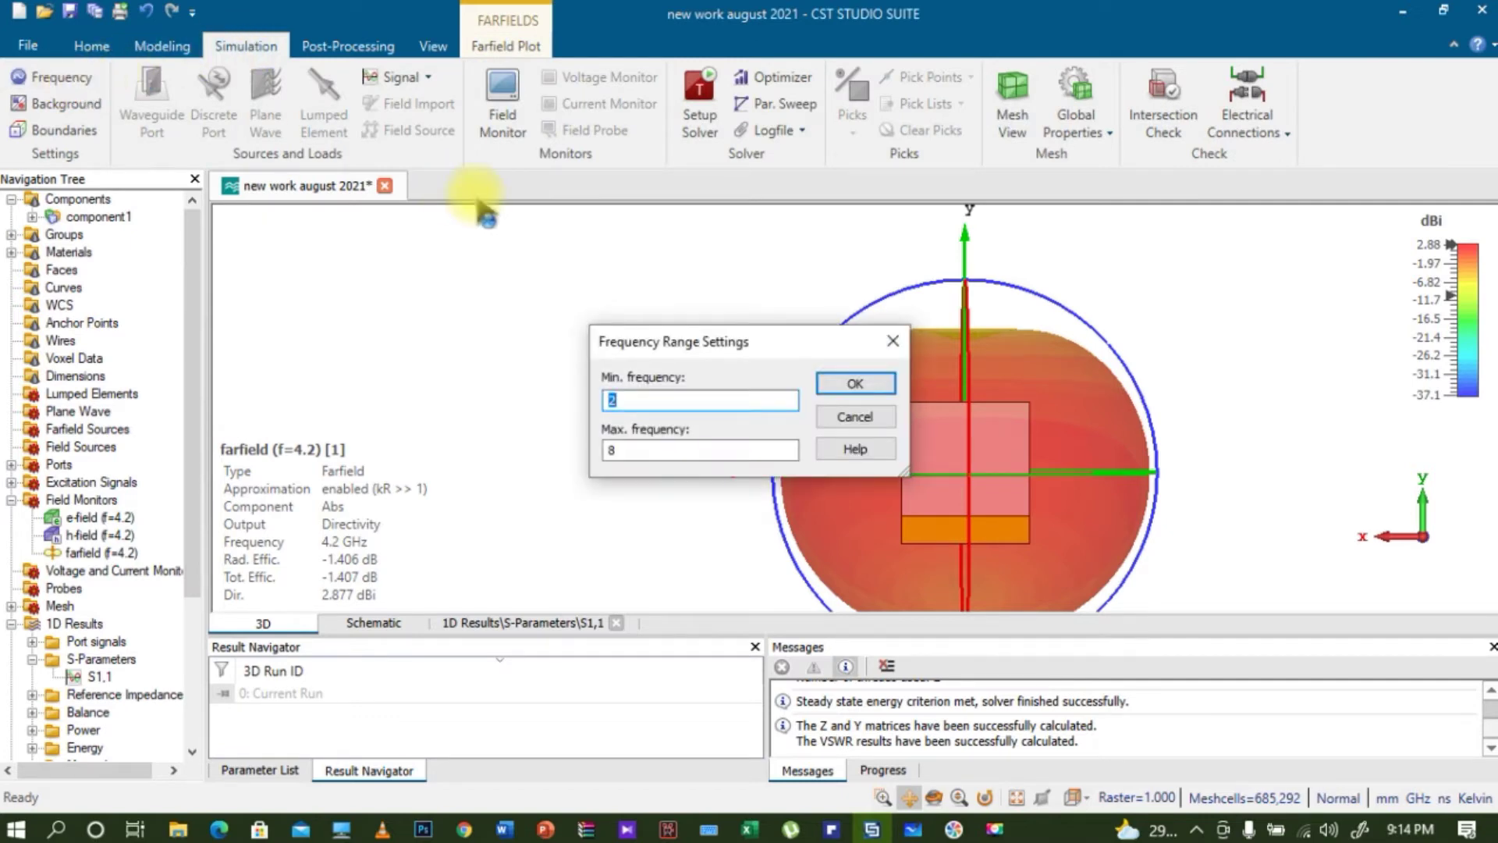
{"action": "left_click", "coordinate": [637, 399]}
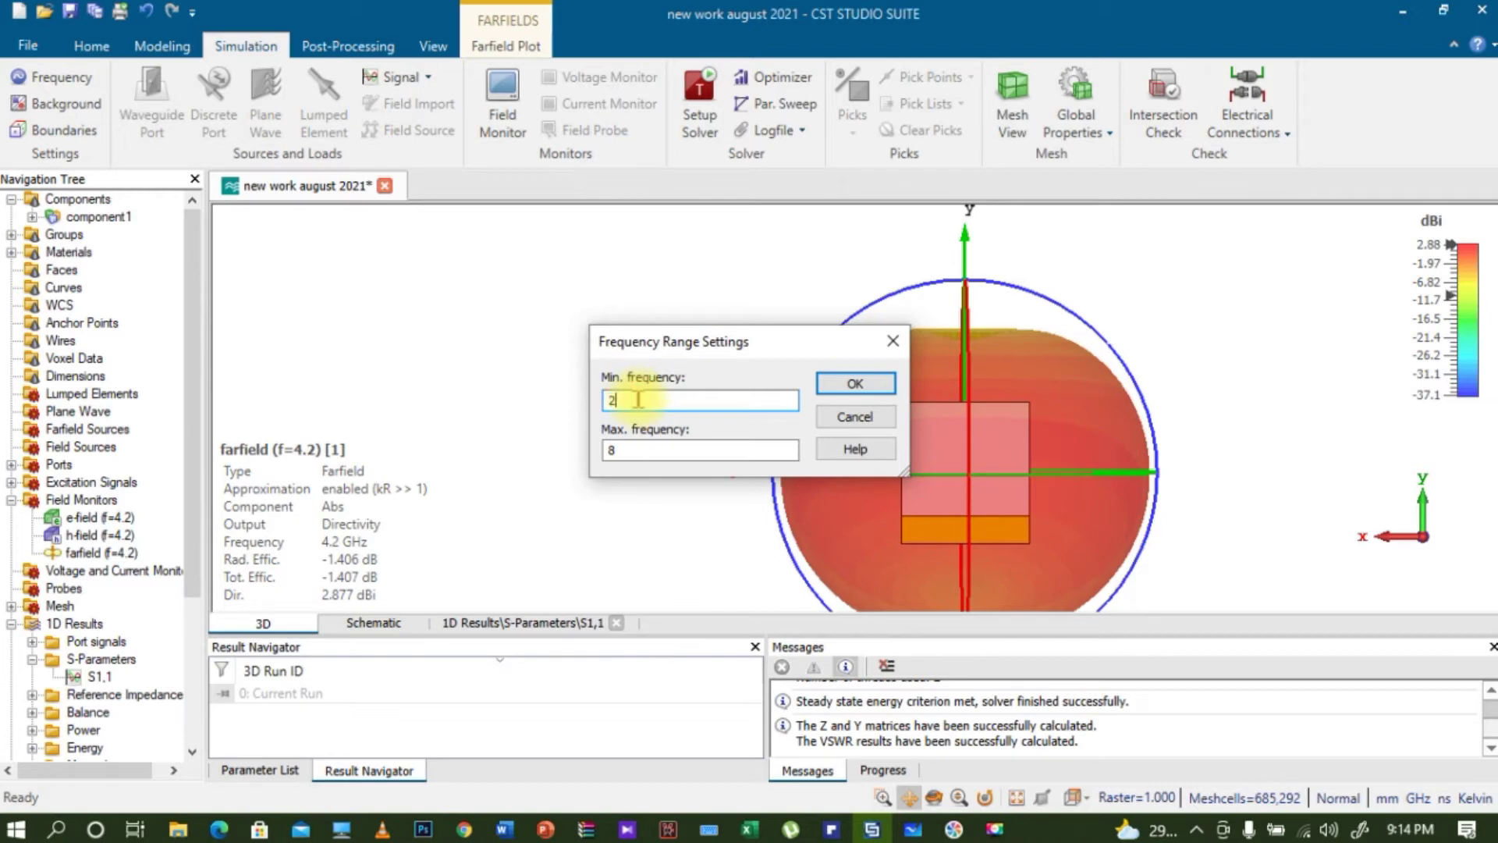
{"action": "left_click", "coordinate": [625, 451]}
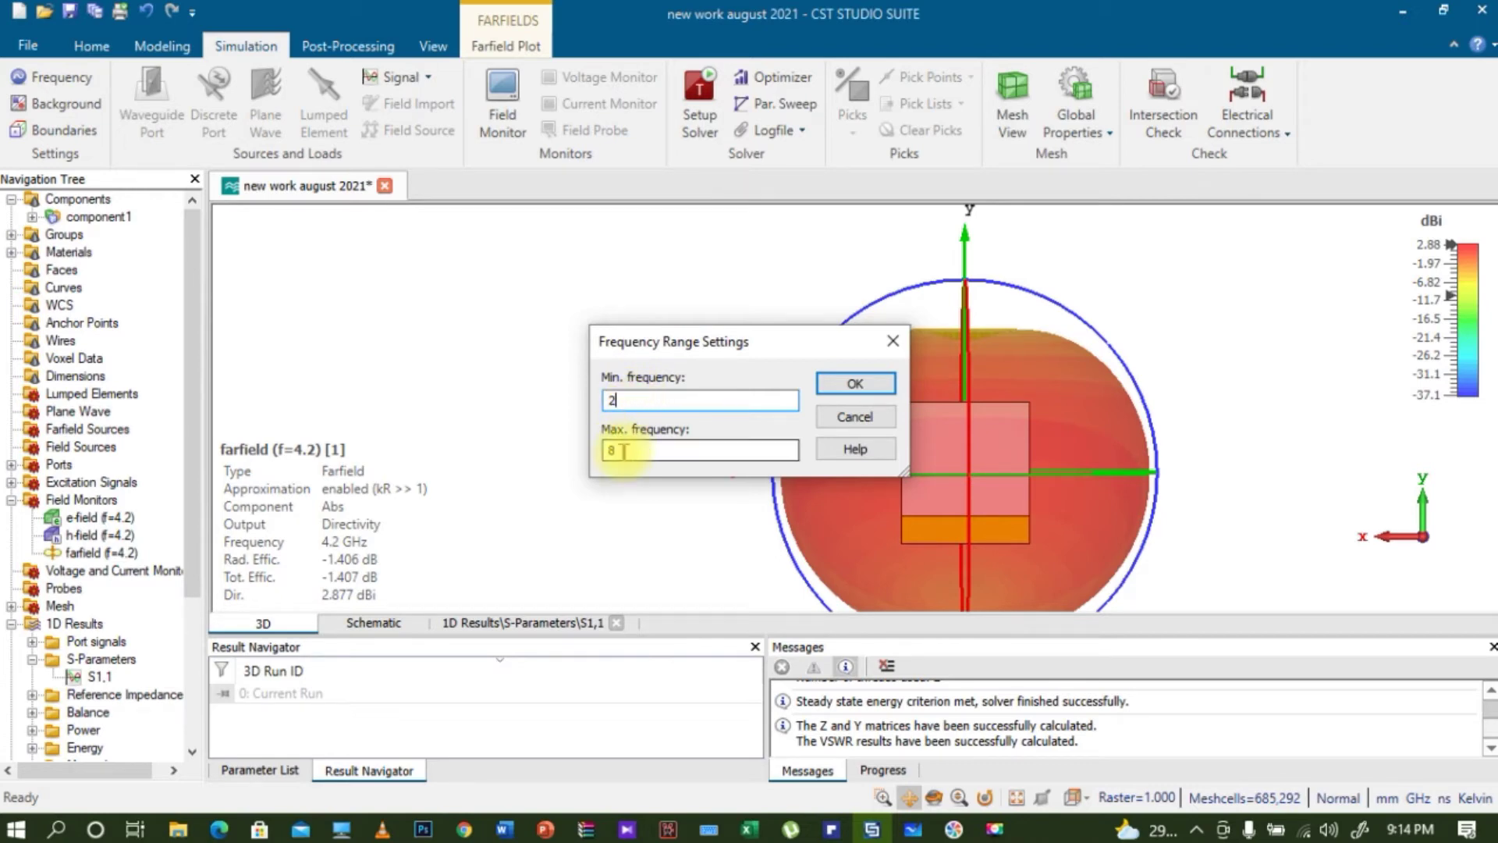
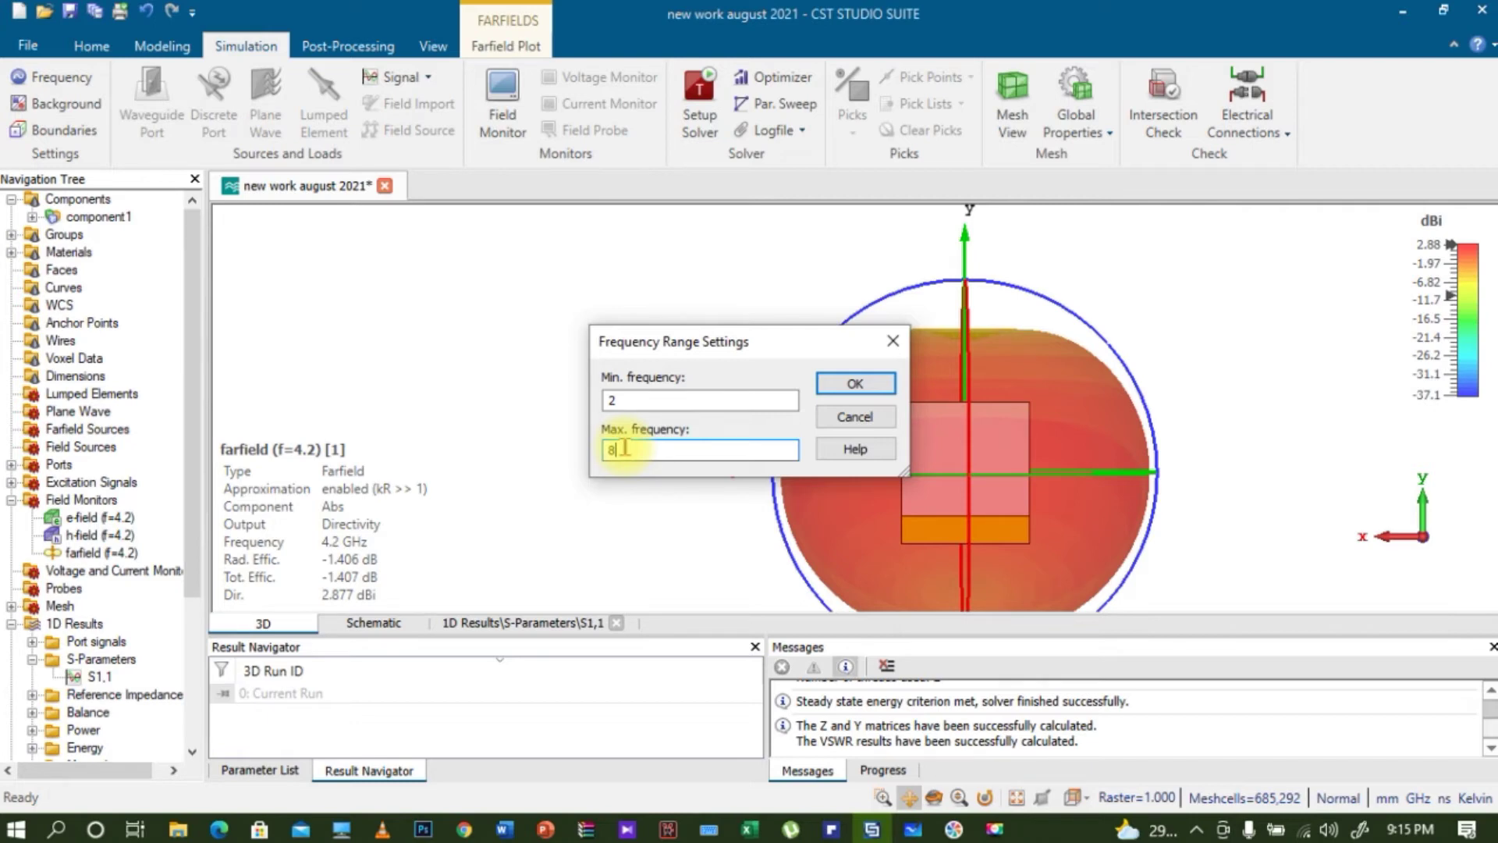
{"action": "left_click", "coordinate": [893, 341]}
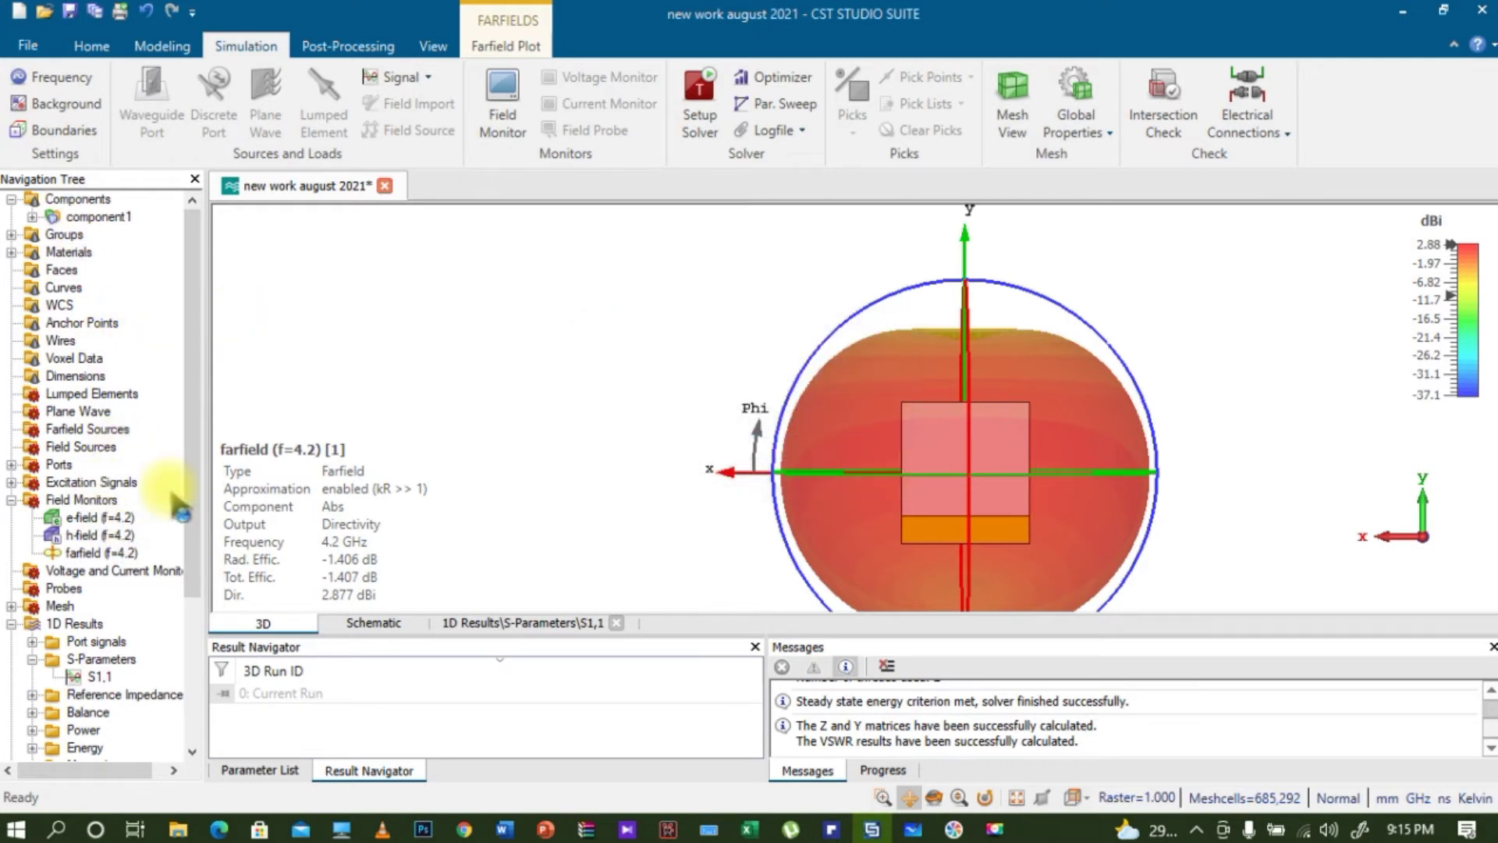
Review the S1,1 plot and its markers, and compare it with the VSWR1 curve
{"action": "left_click", "coordinate": [98, 679]}
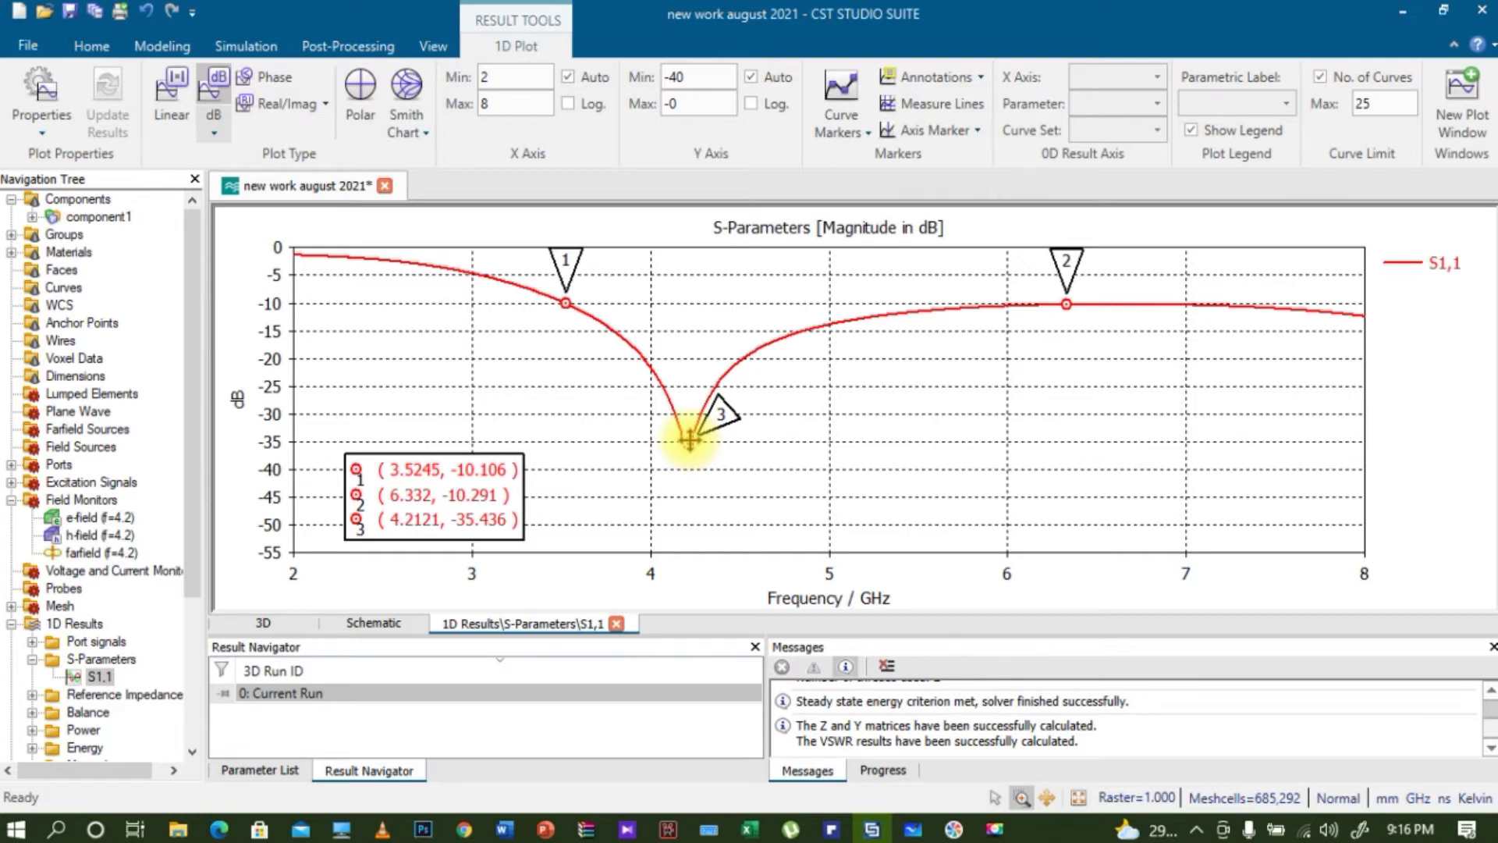
{"action": "scroll", "coordinate": [192, 577], "scroll_direction": "down", "scroll_amount": 1}
{"action": "scroll", "coordinate": [193, 606], "scroll_direction": "down", "scroll_amount": 3}
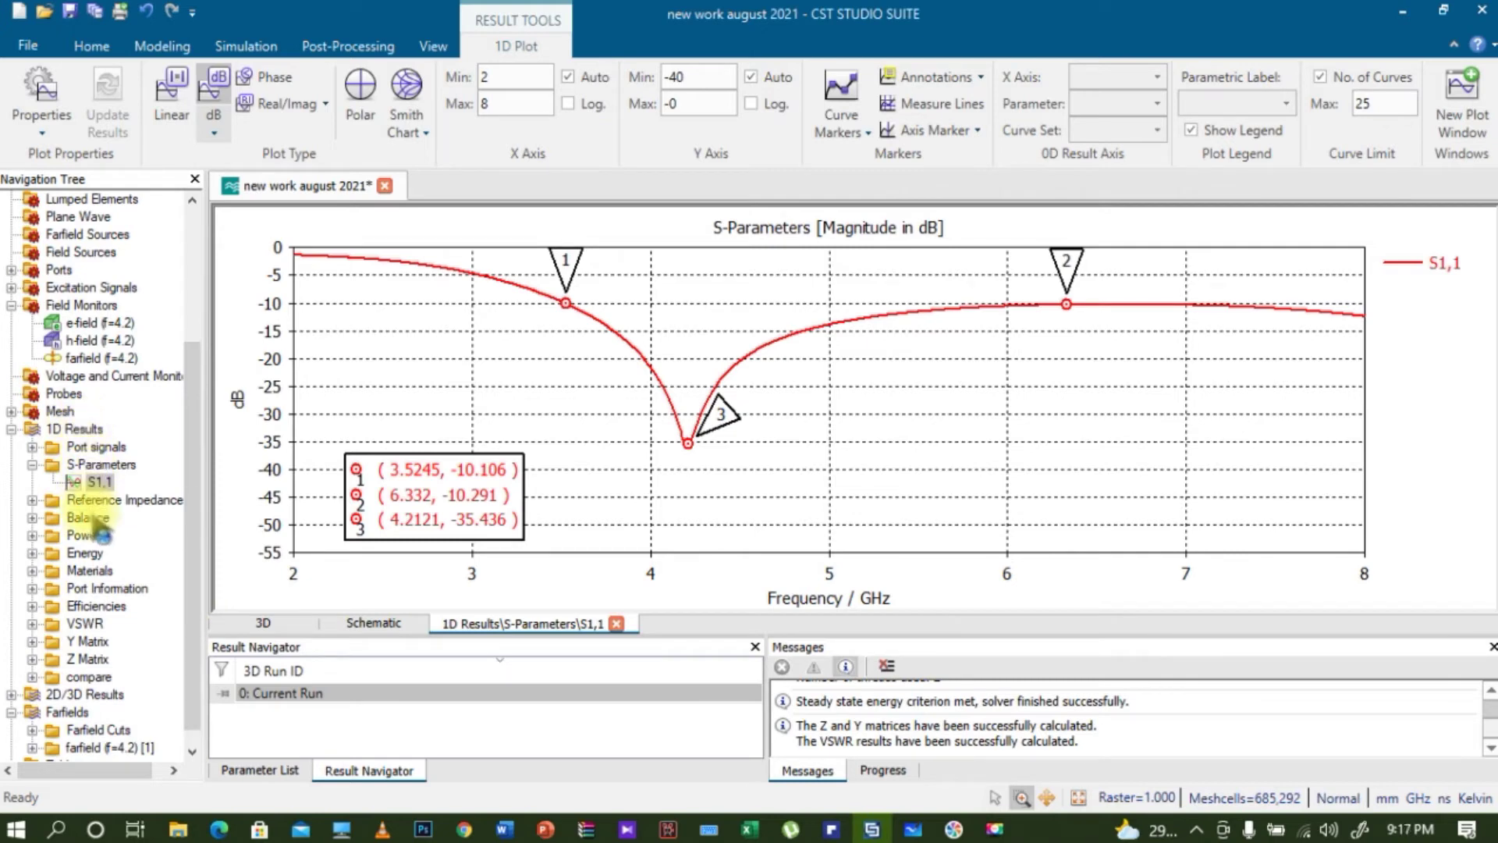
{"action": "left_click", "coordinate": [32, 623]}
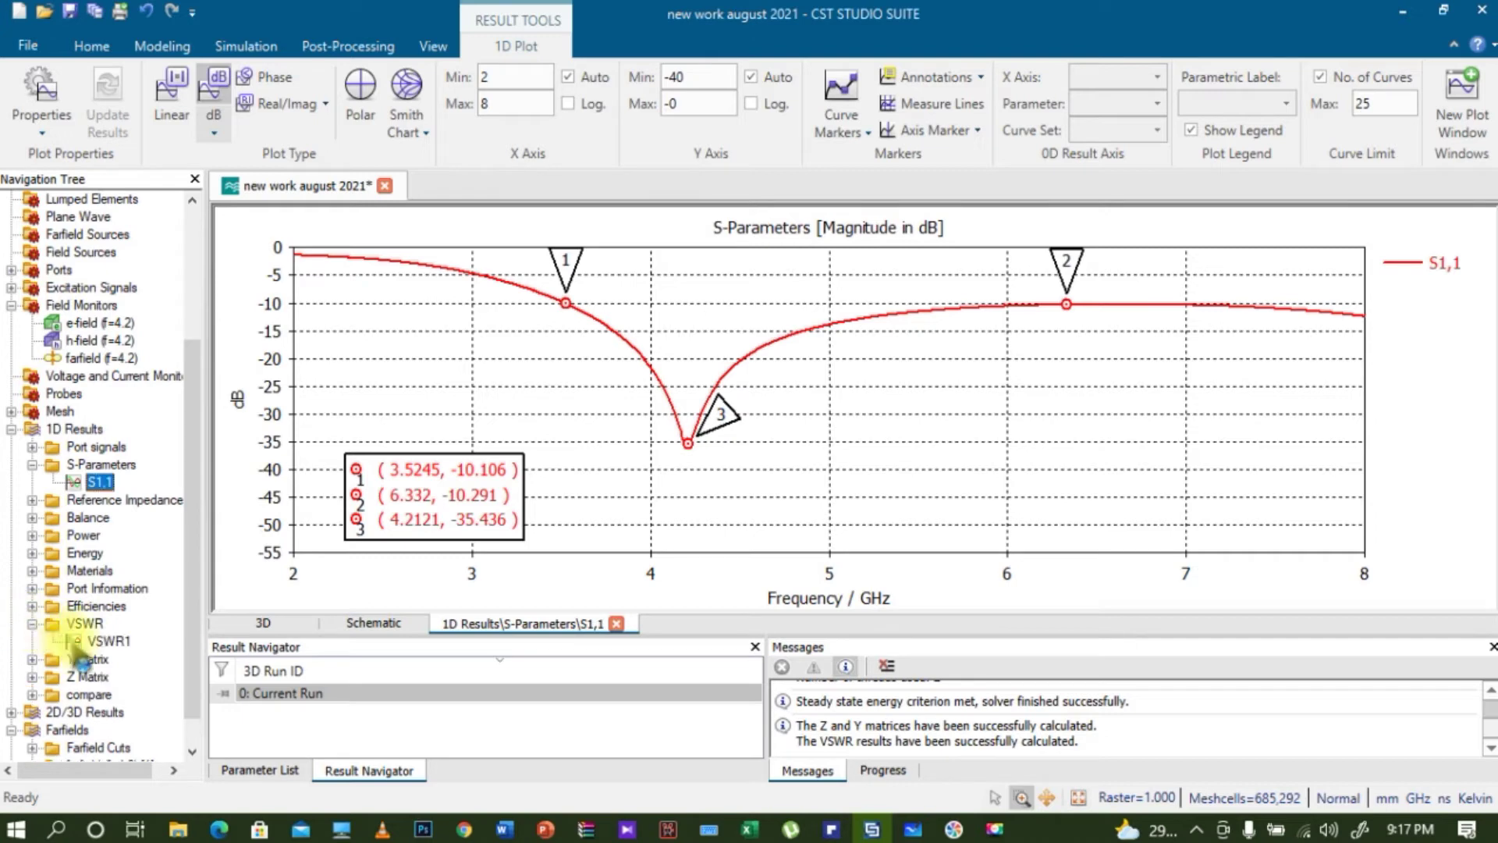
{"action": "left_click", "coordinate": [108, 641]}
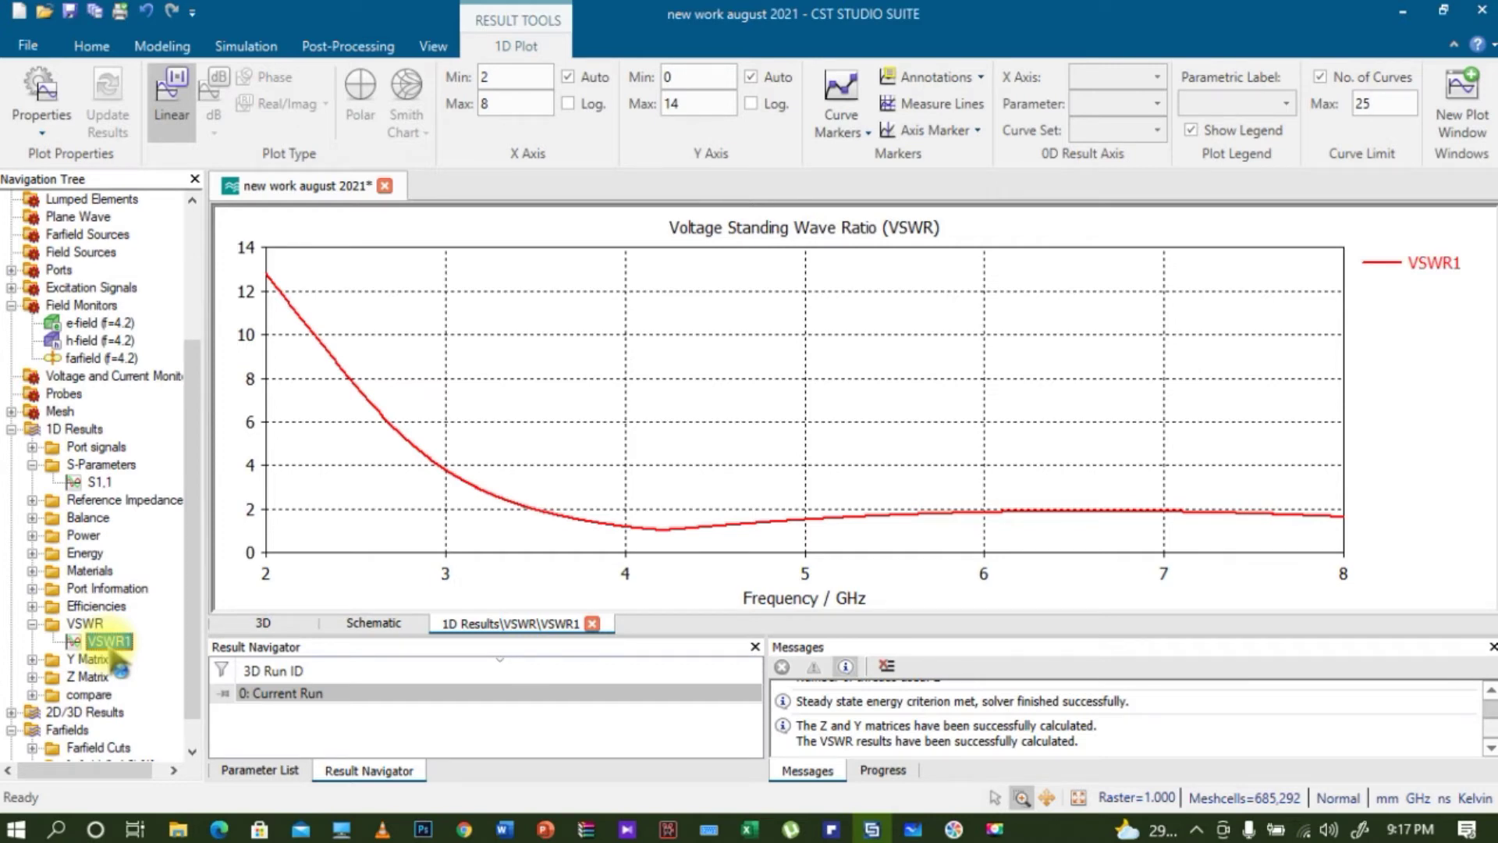
{"action": "left_click", "coordinate": [99, 482]}
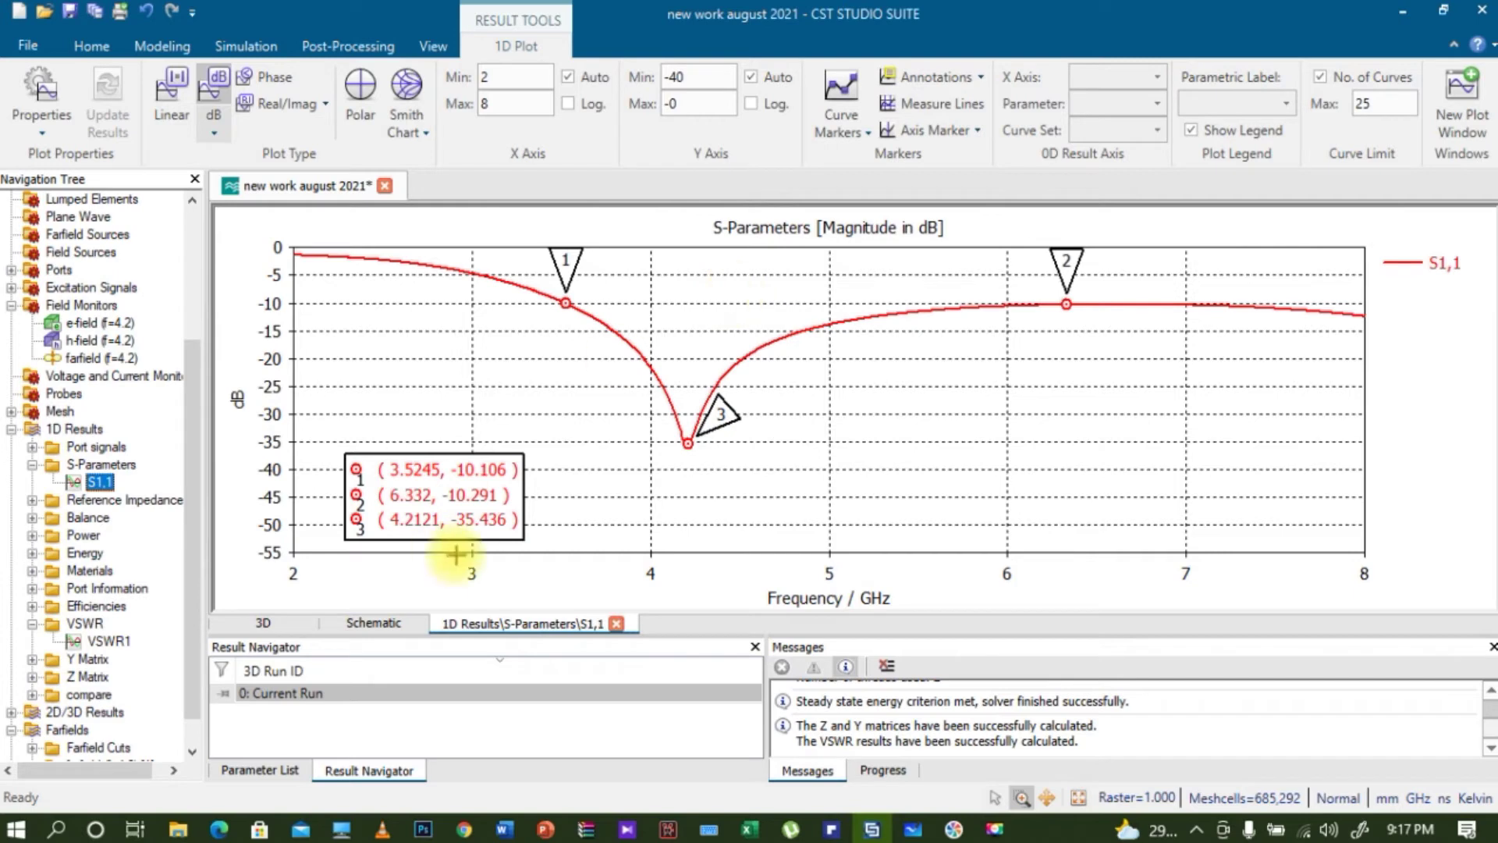
Add a curve marker at the minimum of the VSWR1 curve, near 4.2 GHz
{"action": "left_click", "coordinate": [99, 641]}
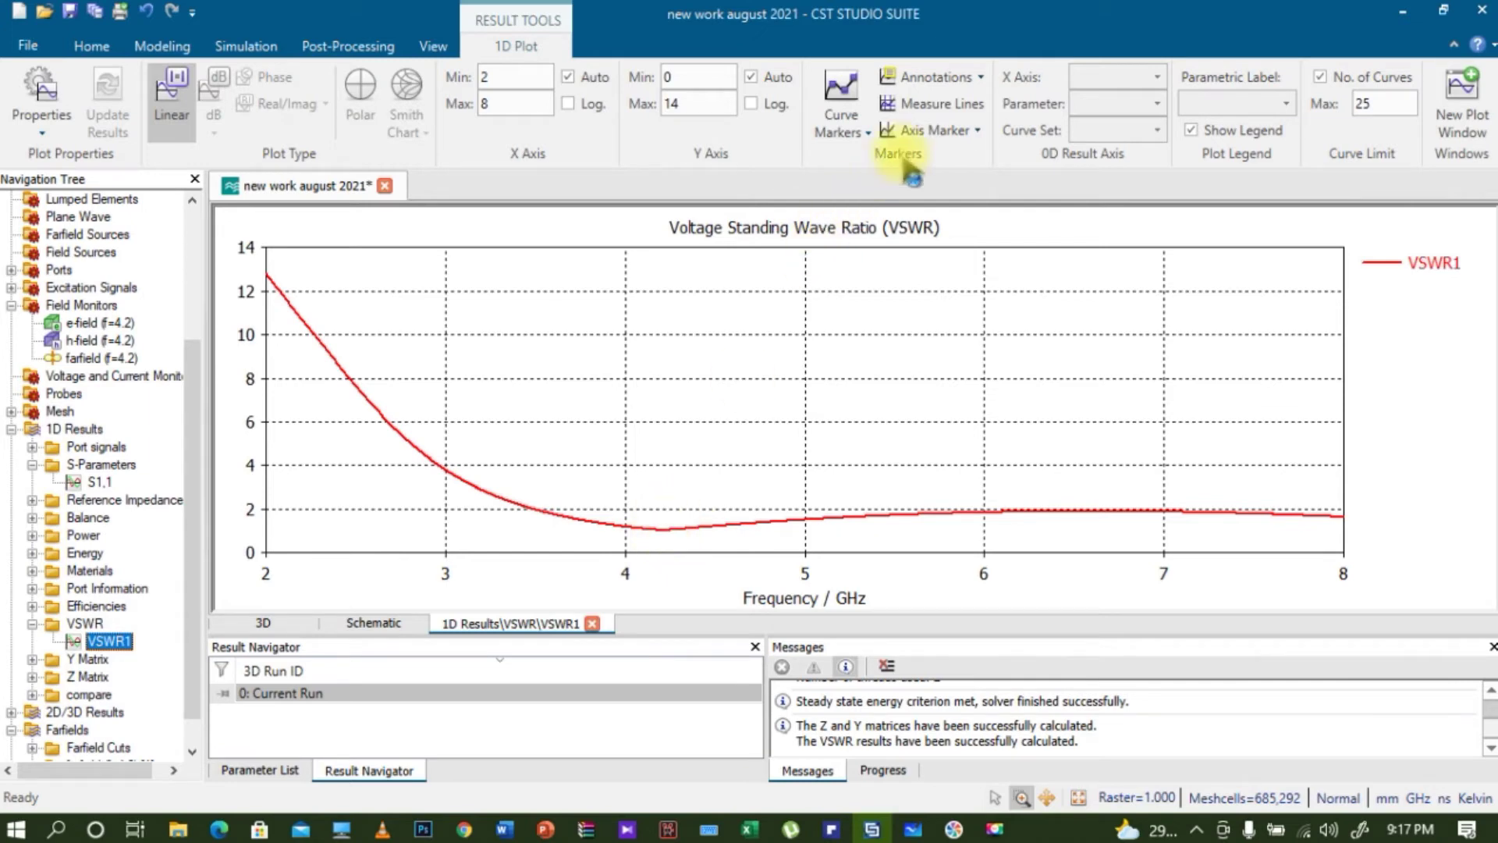
{"action": "left_click", "coordinate": [854, 131]}
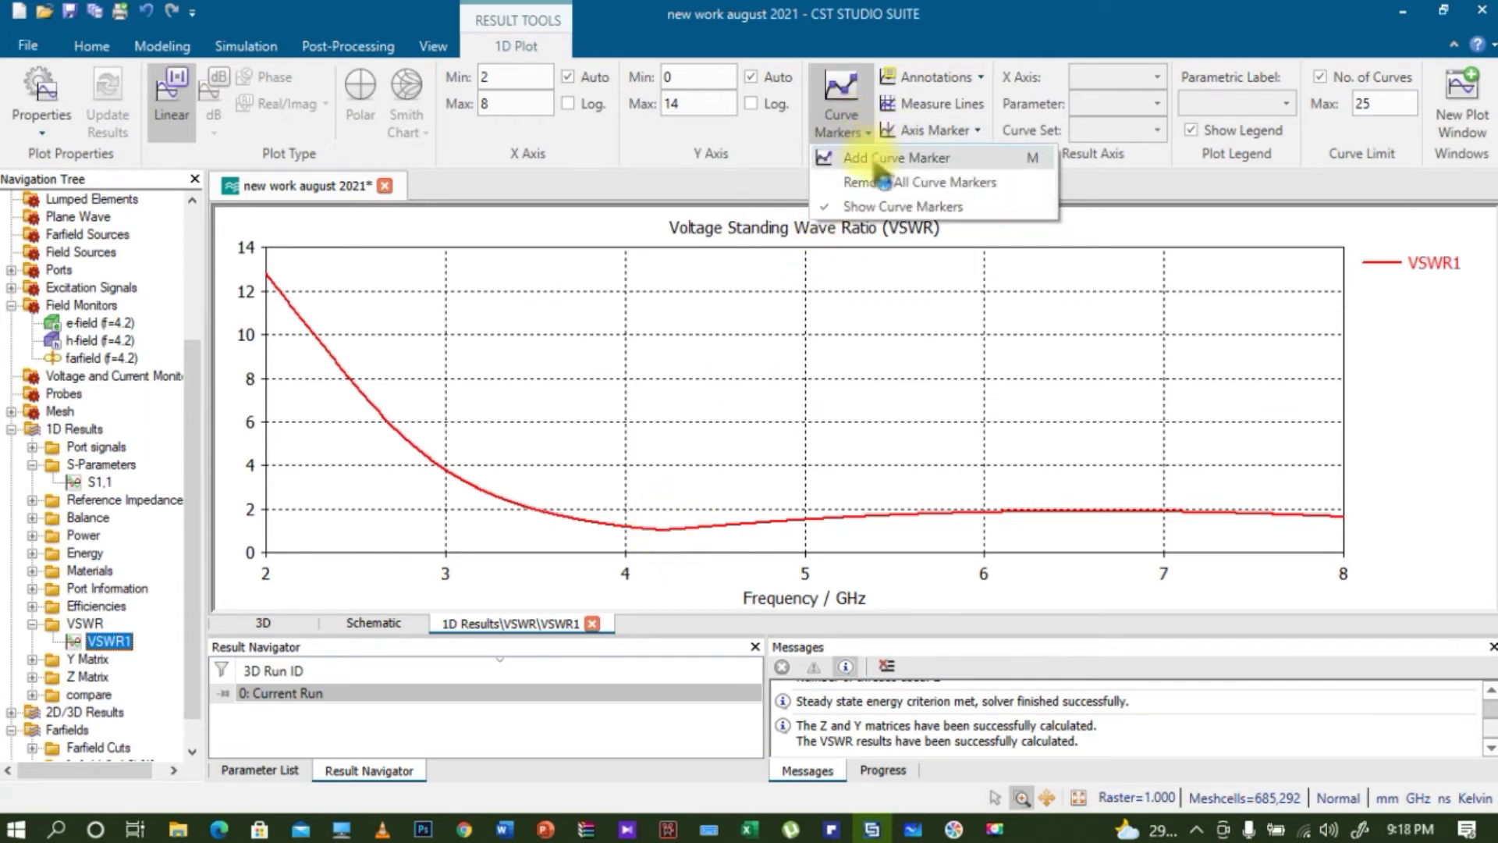
{"action": "left_click", "coordinate": [866, 157]}
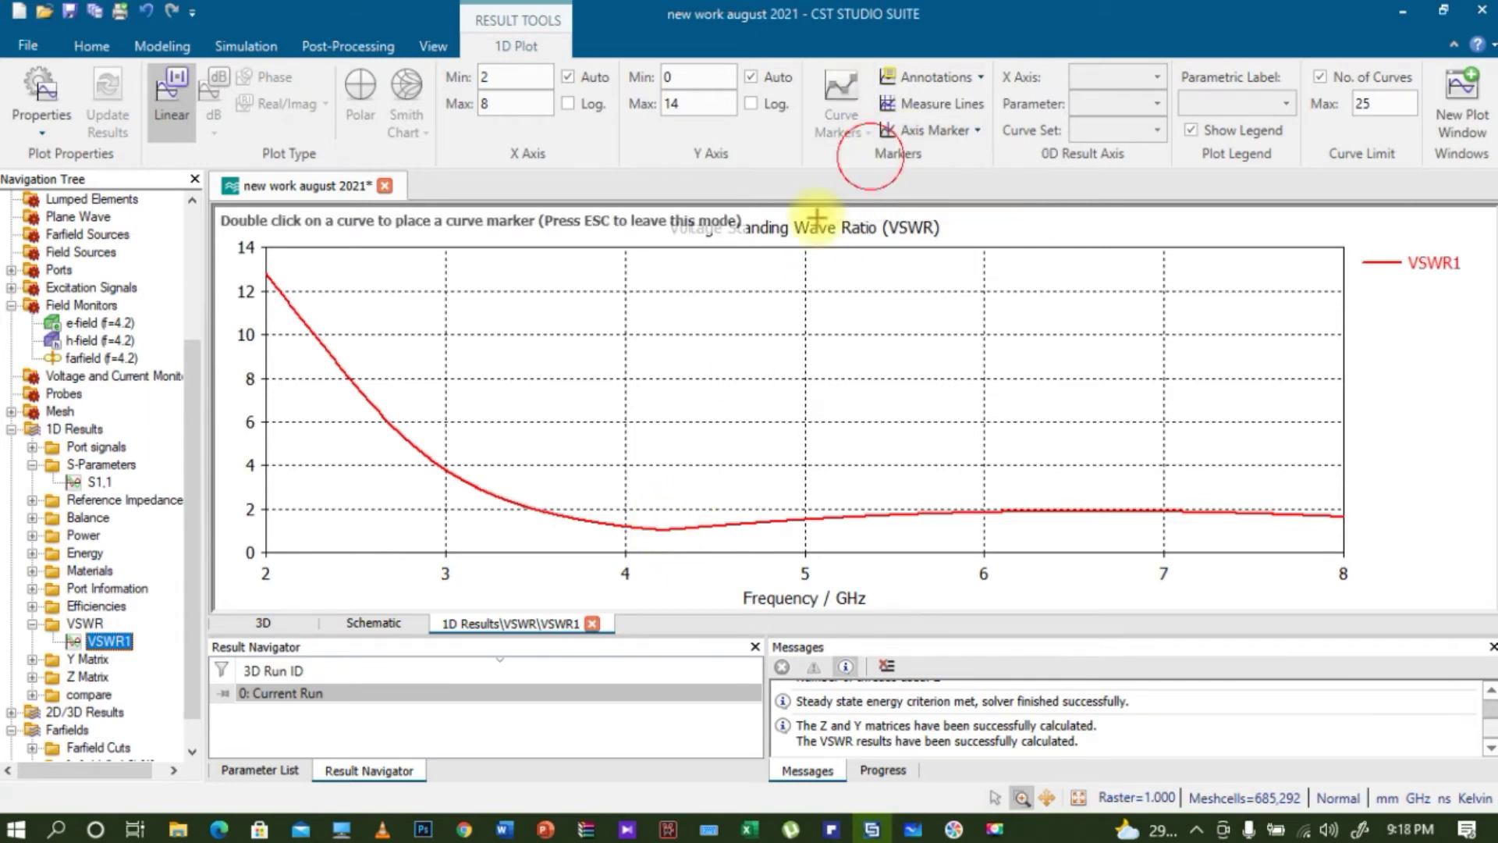
{"action": "double_click", "coordinate": [662, 530]}
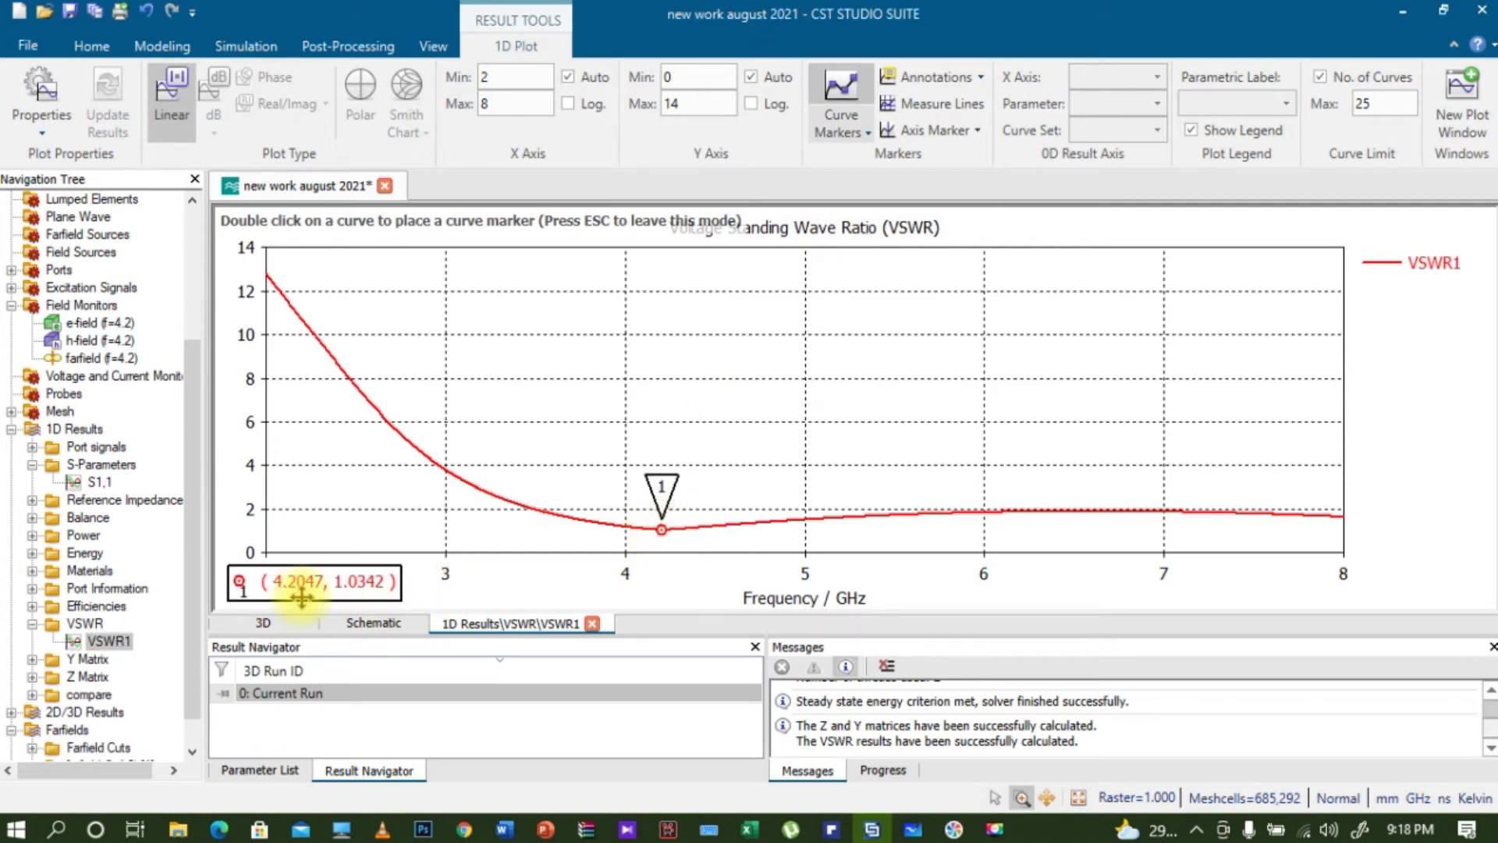
{"action": "left_click", "coordinate": [355, 595]}
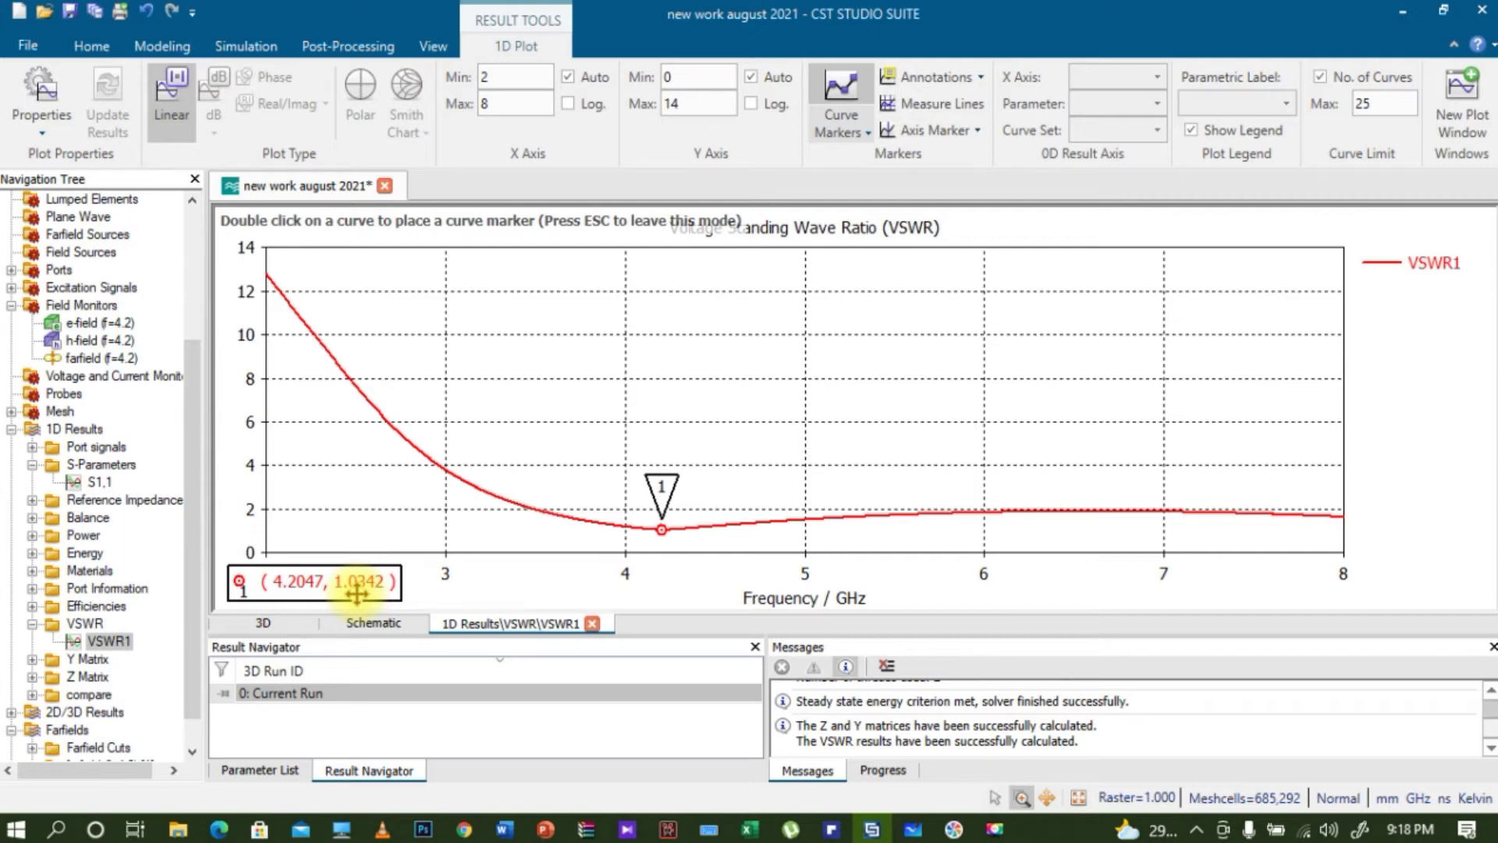
Switch to the antenna paper in the browser and examine its geometry figures, ground length comparison, fabricated prototype and radiation patterns
{"action": "left_click_drag", "start_coordinate": [193, 601], "coordinate": [206, 659]}
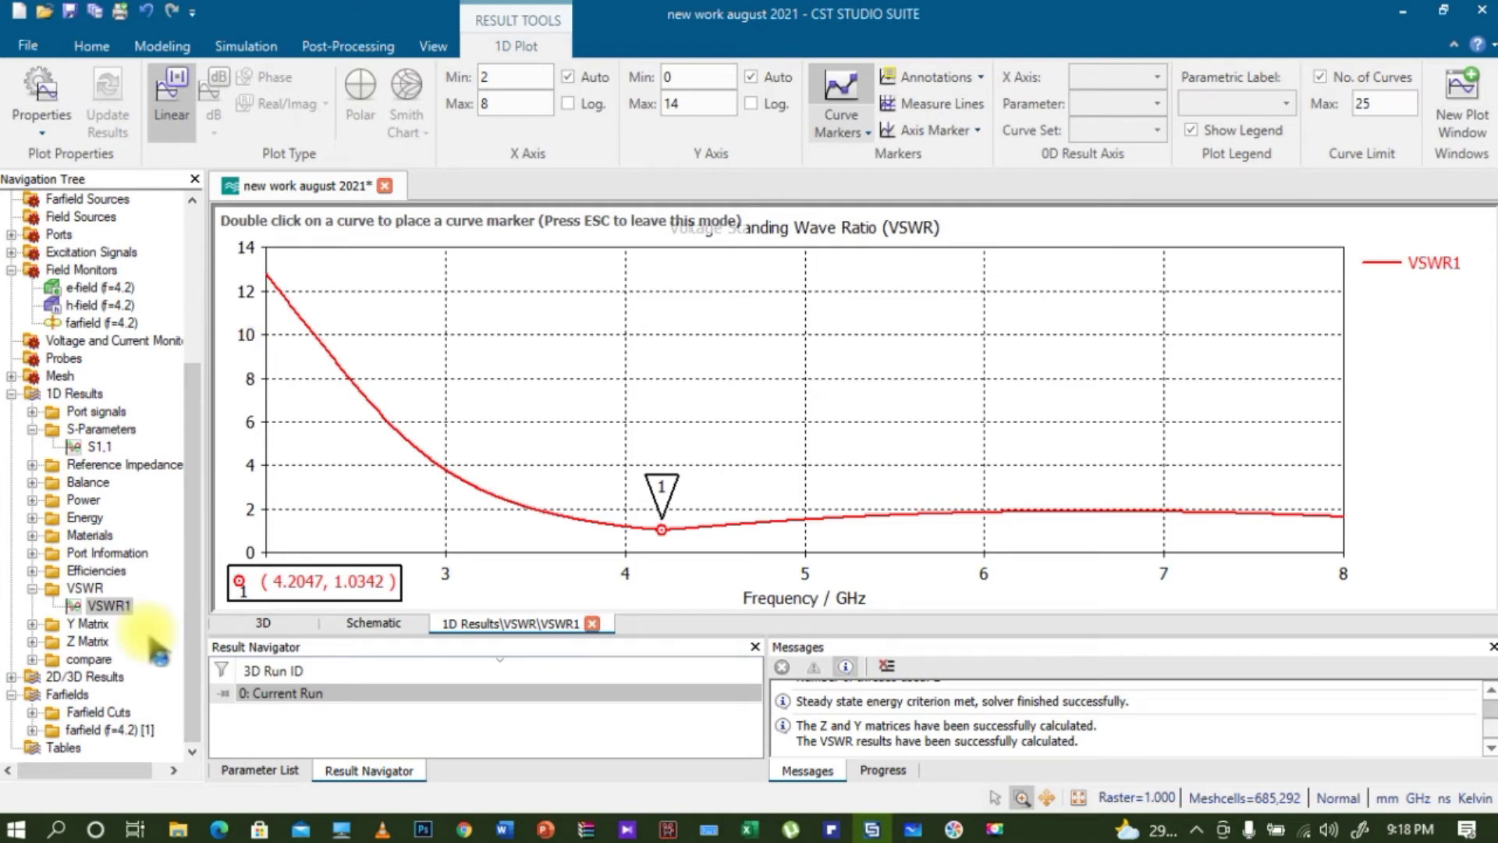
{"action": "left_click", "coordinate": [218, 829]}
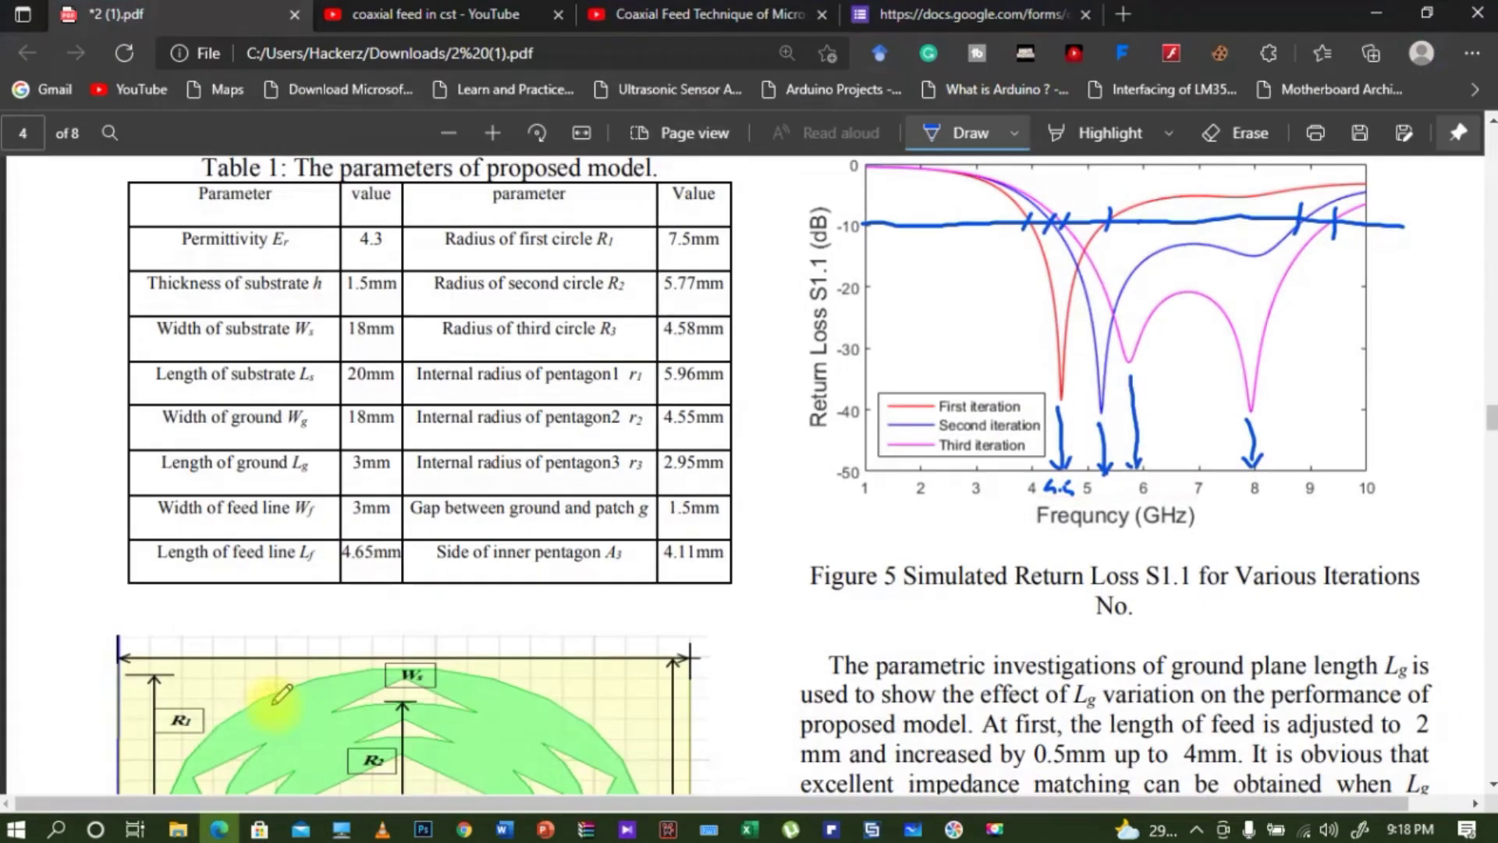
{"action": "scroll", "coordinate": [997, 547], "scroll_direction": "down", "scroll_amount": 12}
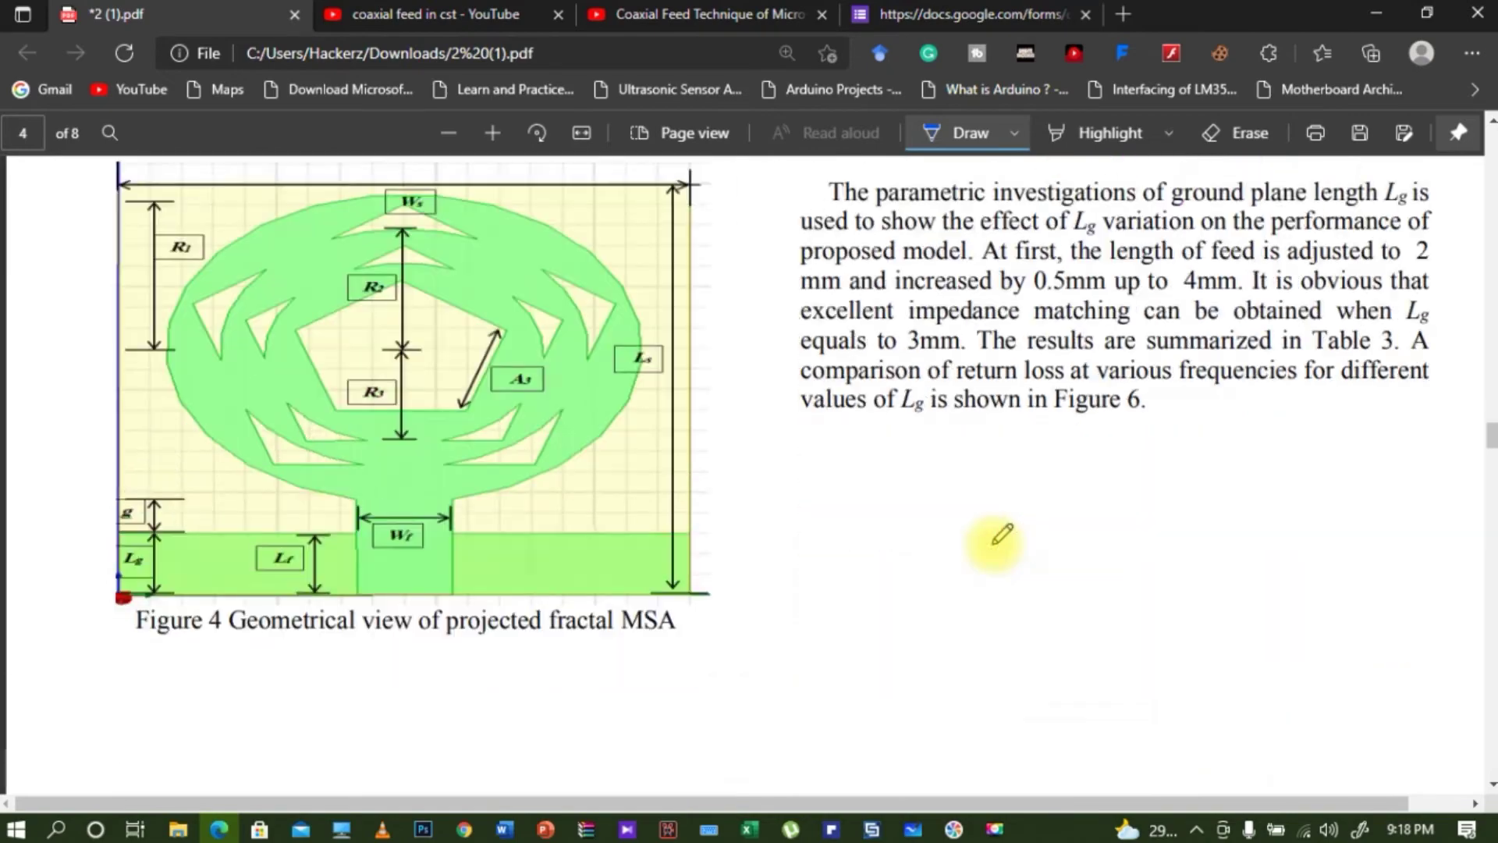
{"action": "scroll", "coordinate": [1002, 535], "scroll_direction": "down", "scroll_amount": 10}
{"action": "scroll", "coordinate": [1002, 533], "scroll_direction": "up", "scroll_amount": 5}
{"action": "scroll", "coordinate": [1002, 535], "scroll_direction": "up", "scroll_amount": 15}
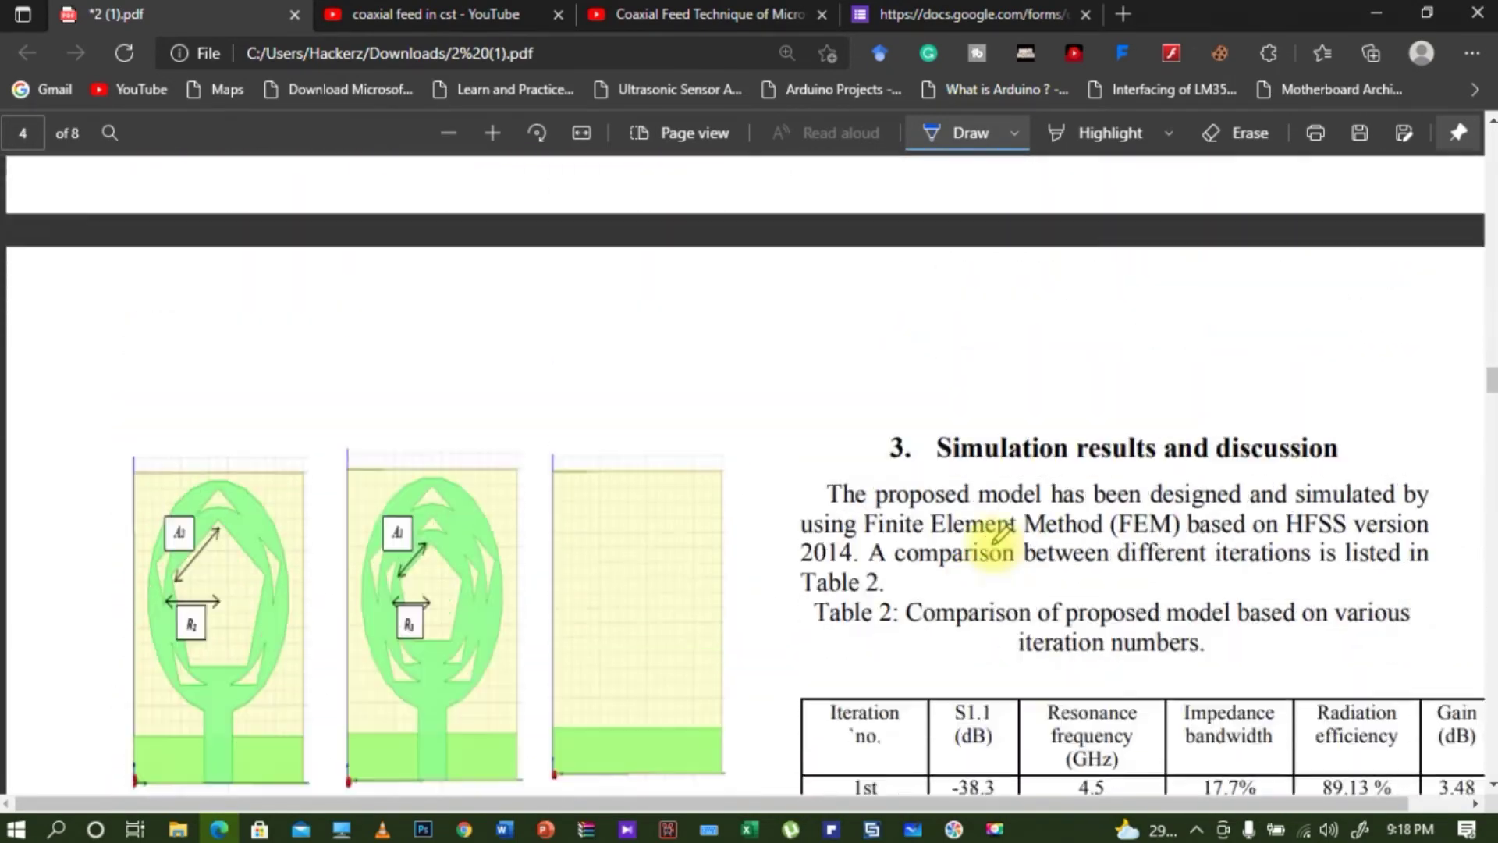
{"action": "scroll", "coordinate": [1002, 535], "scroll_direction": "up", "scroll_amount": 8}
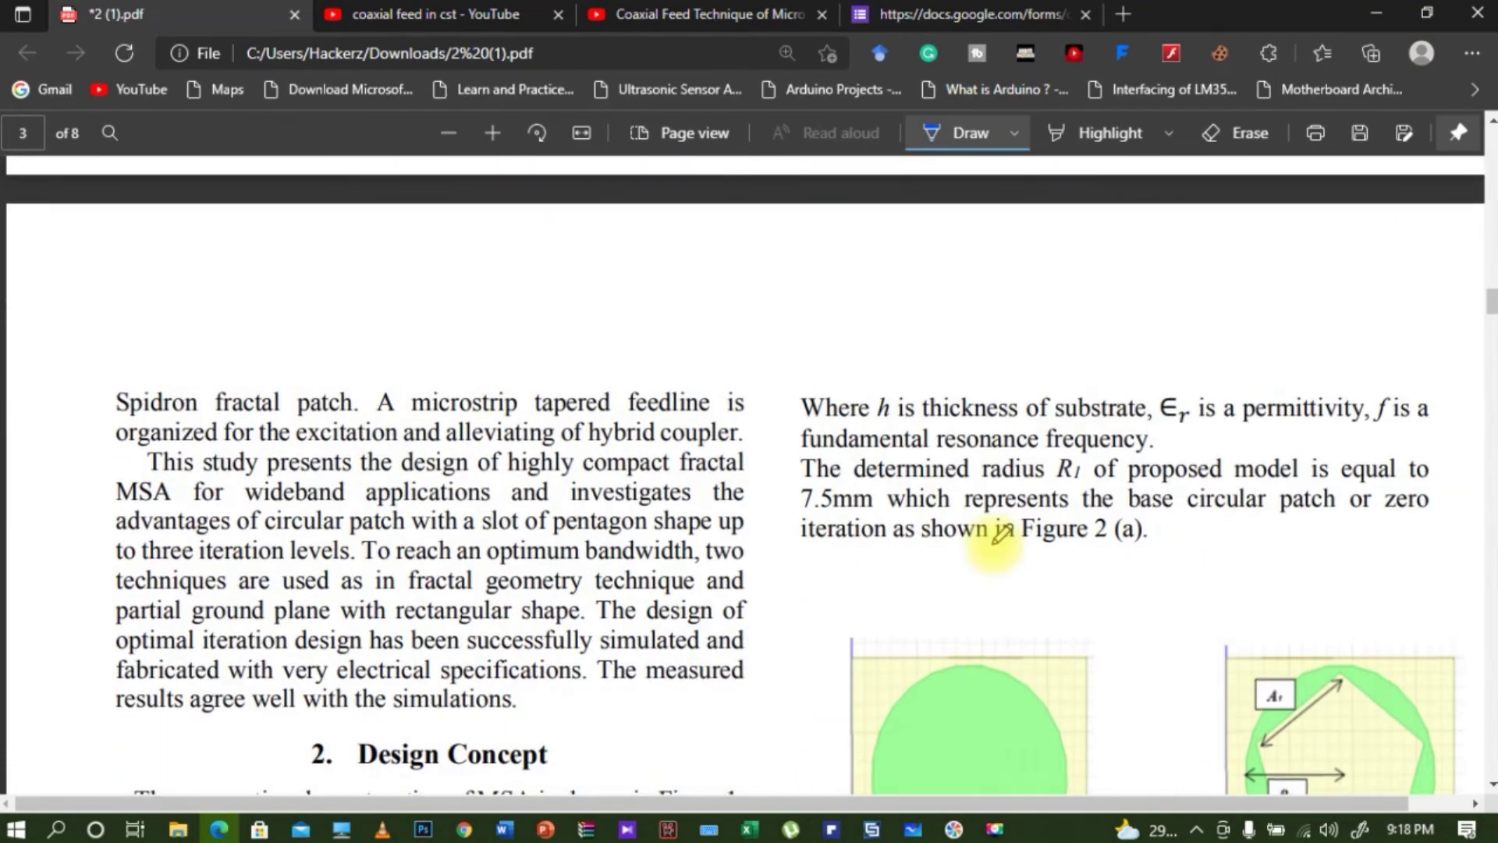
{"action": "scroll", "coordinate": [1002, 535], "scroll_direction": "down", "scroll_amount": 15}
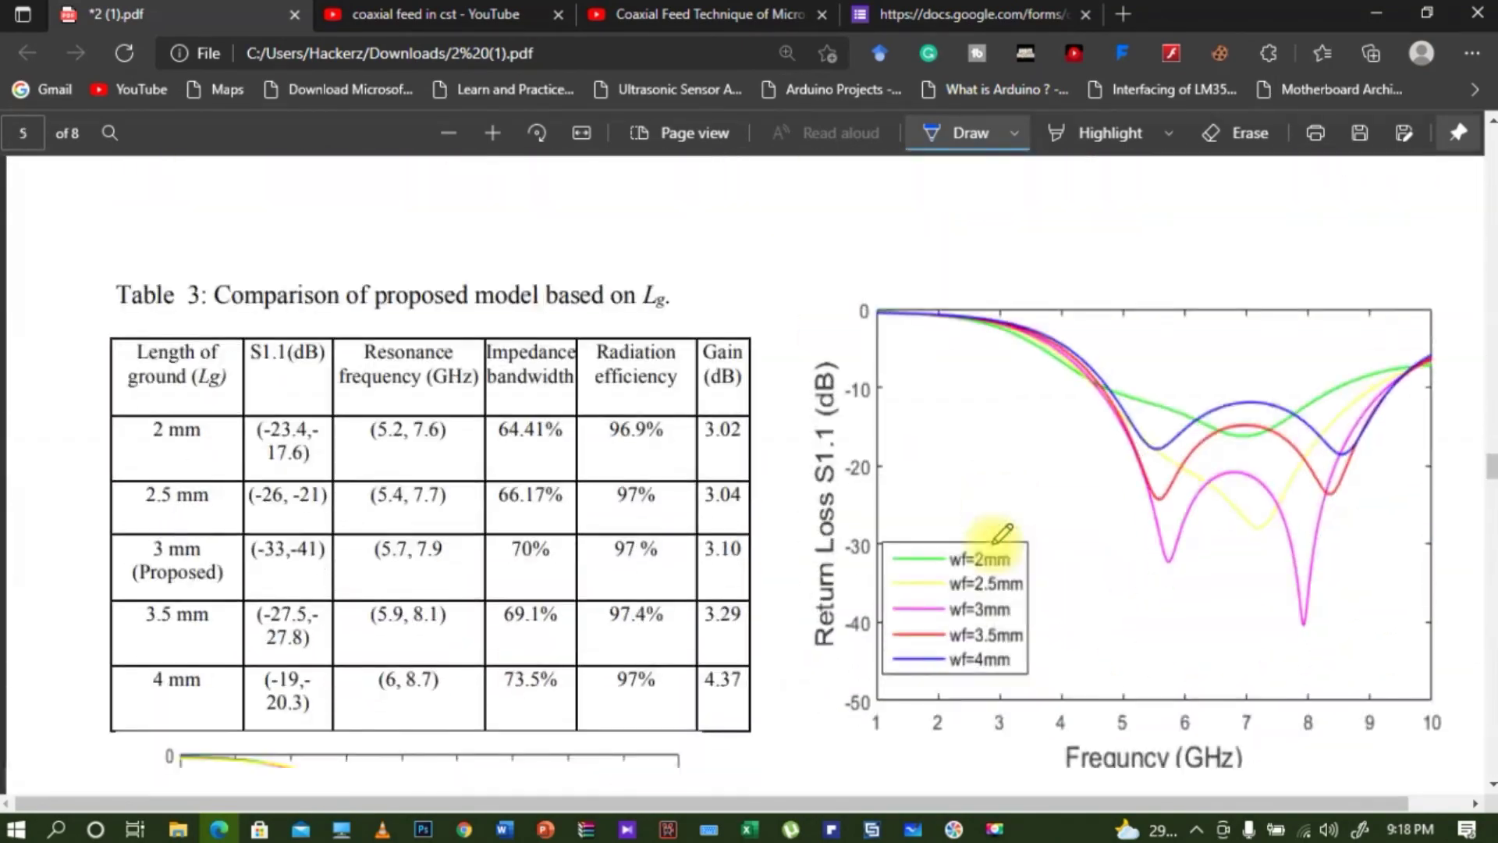
{"action": "scroll", "coordinate": [1001, 535], "scroll_direction": "down", "scroll_amount": 5}
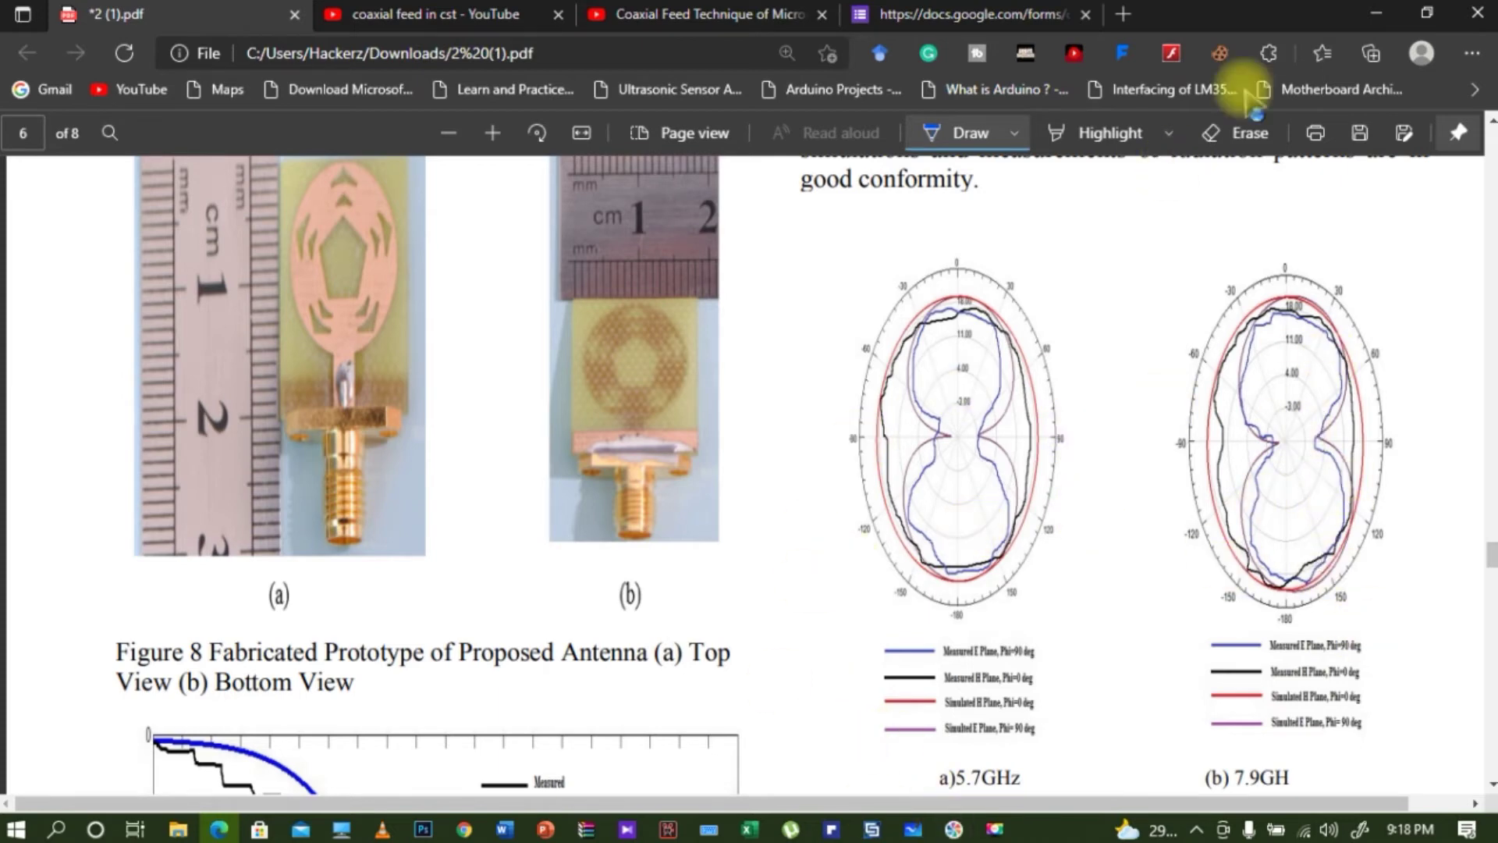
Return to CST Studio Suite, show the 4.2 GHz farfield directivity as a polar plot and remove all curve markers from it
{"action": "left_click", "coordinate": [1376, 13]}
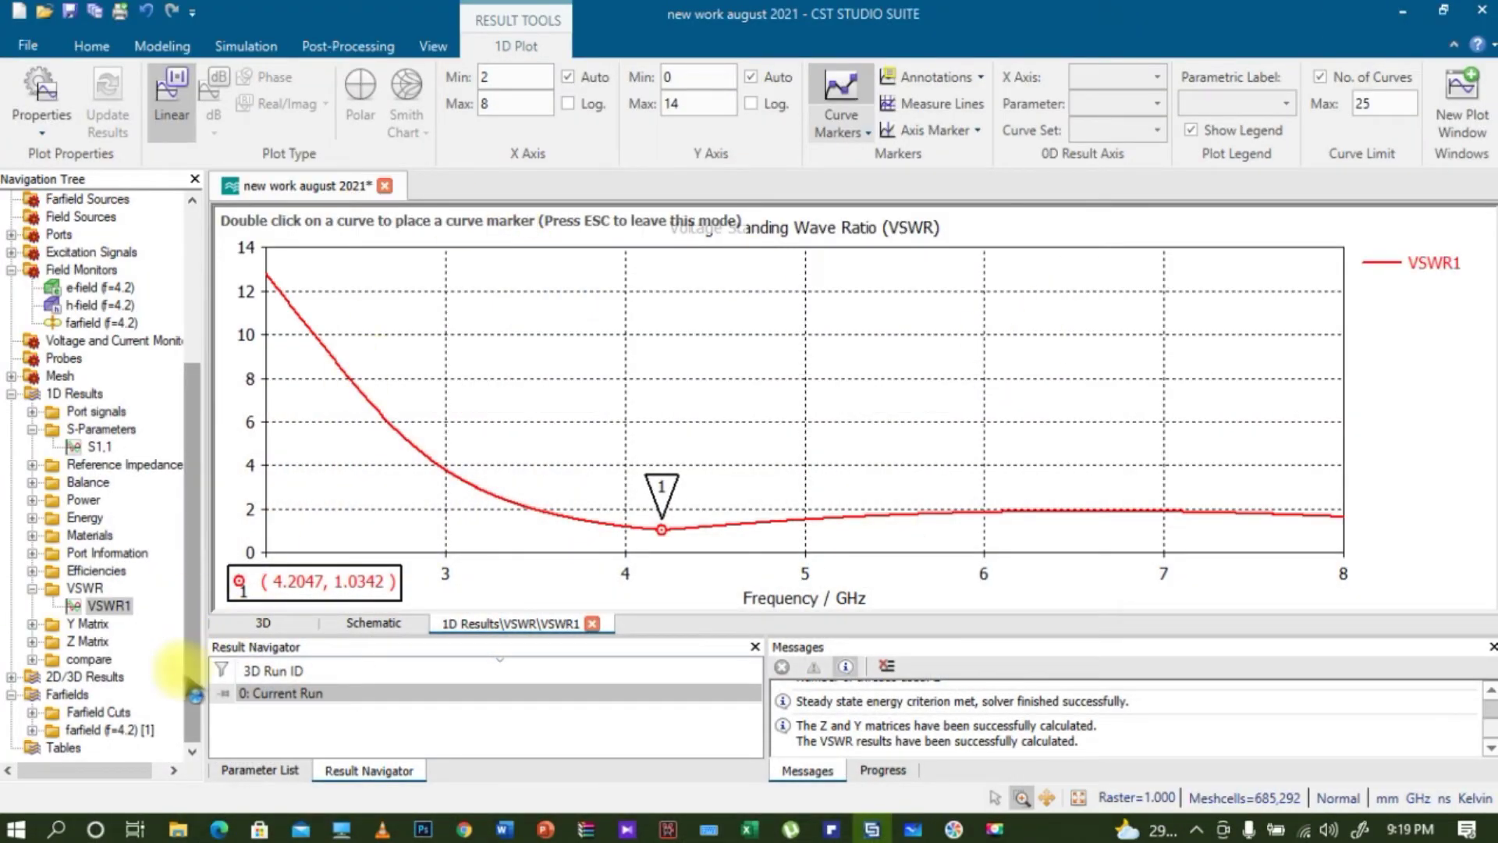
{"action": "left_click", "coordinate": [92, 730]}
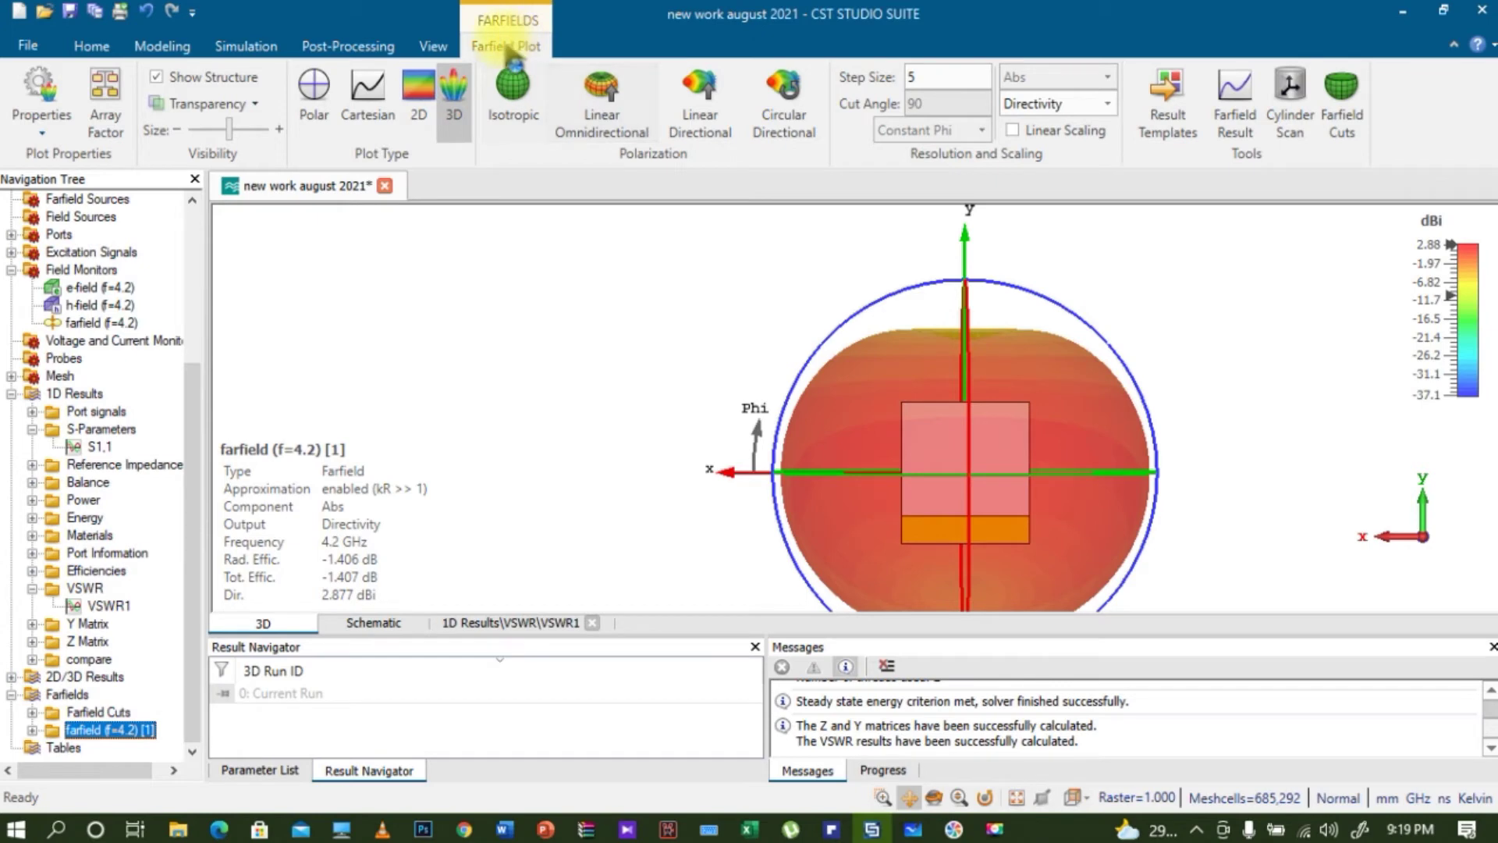
{"action": "left_click", "coordinate": [313, 88]}
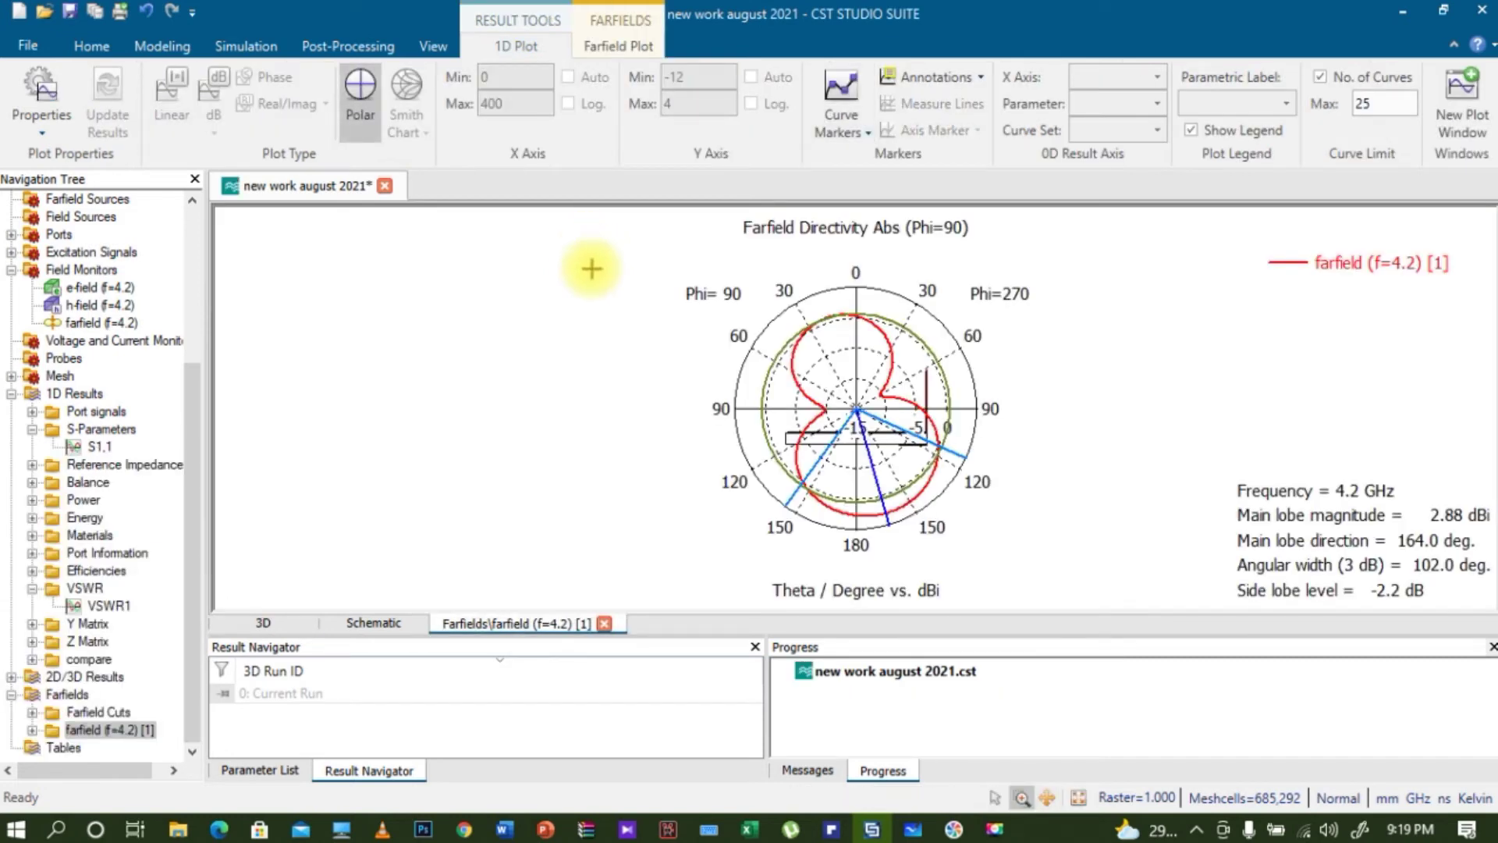
{"action": "right_click", "coordinate": [514, 403]}
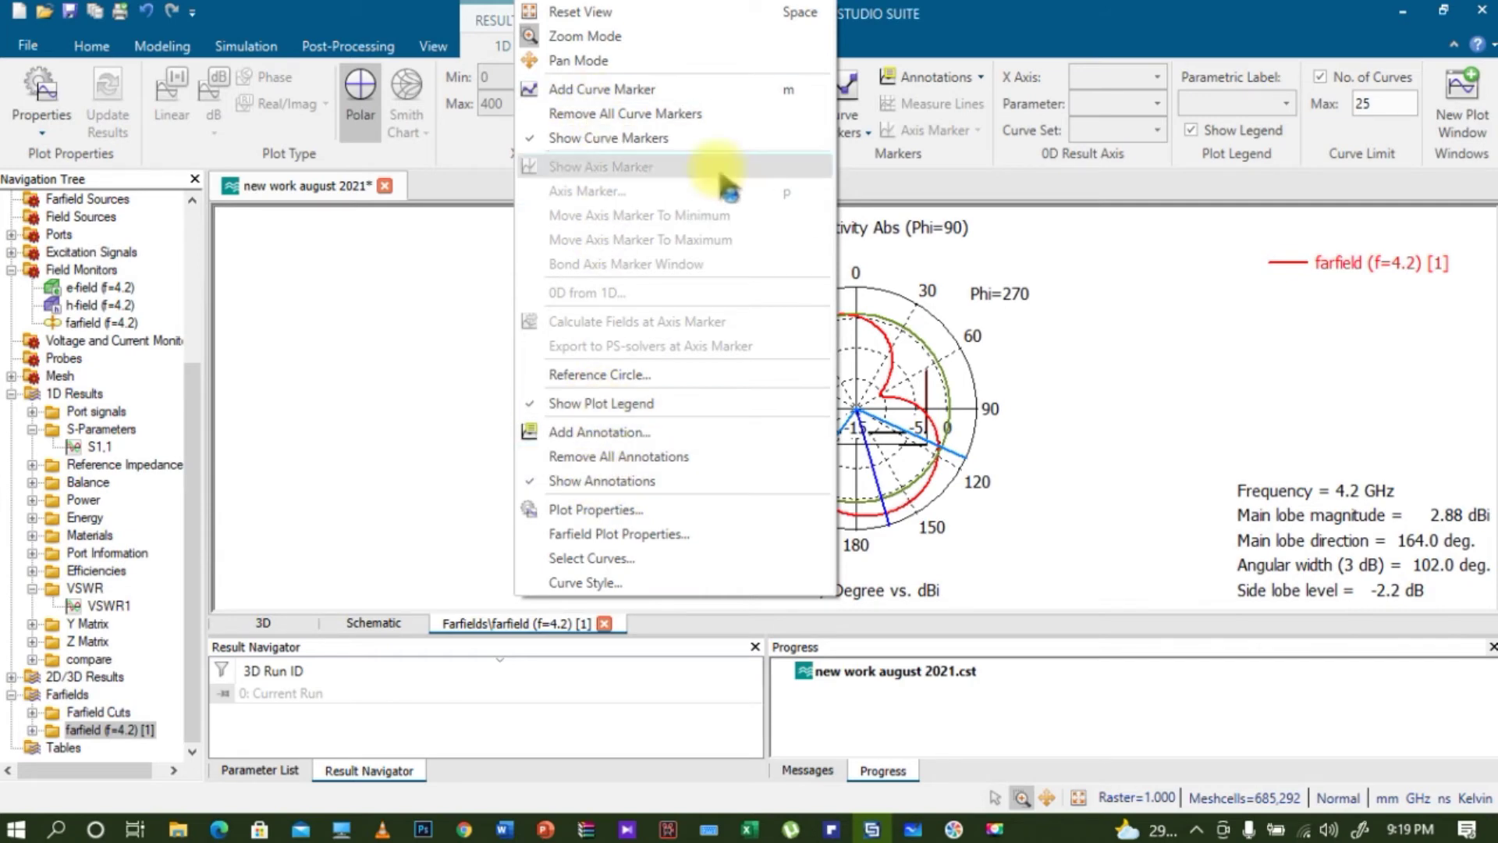
{"action": "left_click", "coordinate": [604, 113]}
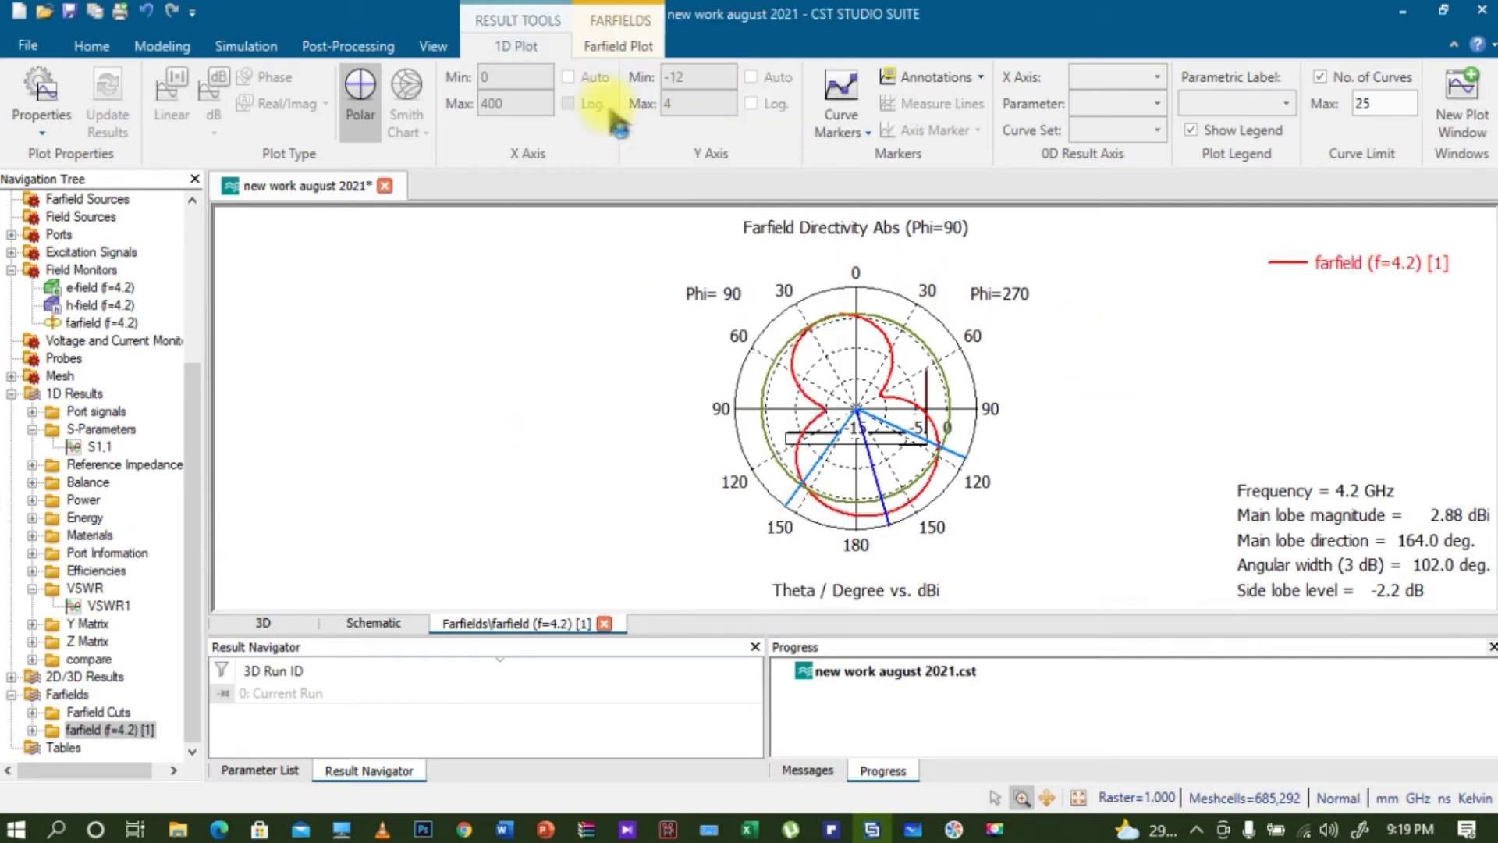
{"action": "left_click", "coordinate": [616, 47]}
View the 4.2 GHz e-field monitor and the antenna geometry in component1
{"action": "left_click", "coordinate": [93, 287]}
{"action": "scroll", "coordinate": [93, 305], "scroll_direction": "up", "scroll_amount": 1}
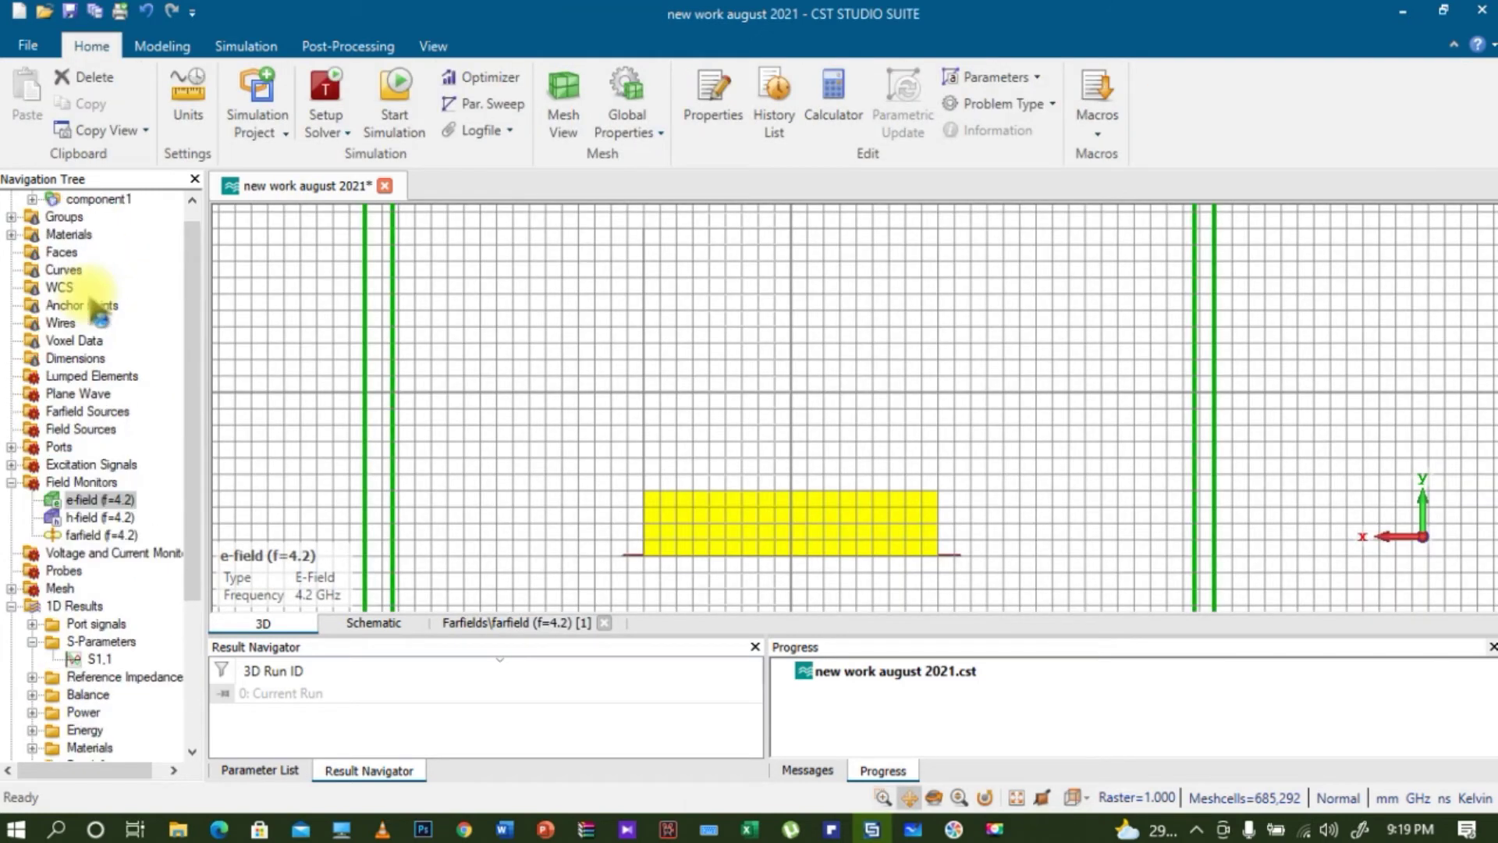
{"action": "scroll", "coordinate": [94, 306], "scroll_direction": "up", "scroll_amount": 1}
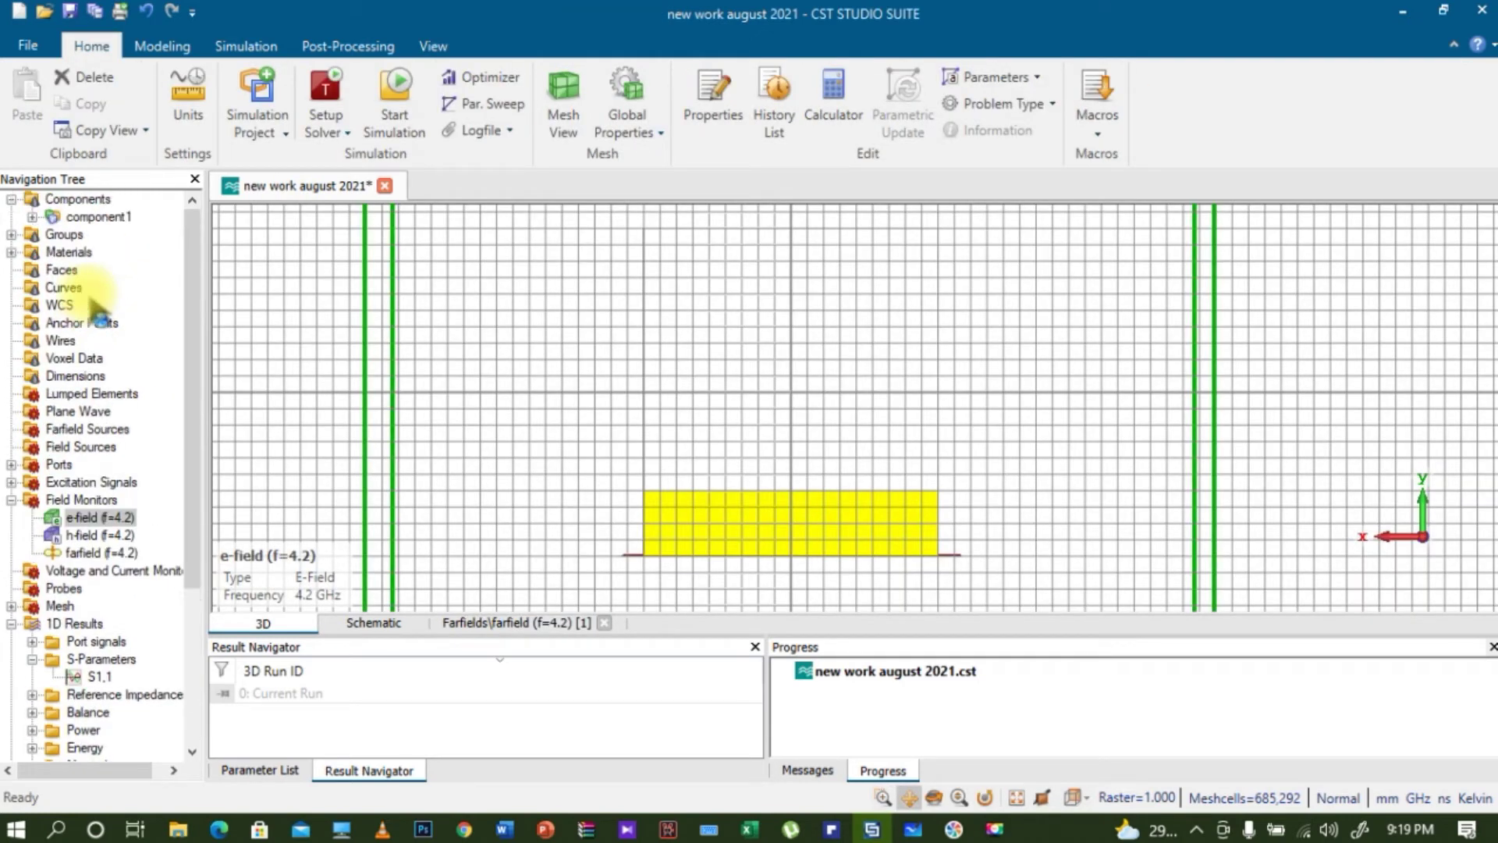
{"action": "left_click", "coordinate": [78, 198]}
{"action": "left_click", "coordinate": [92, 217]}
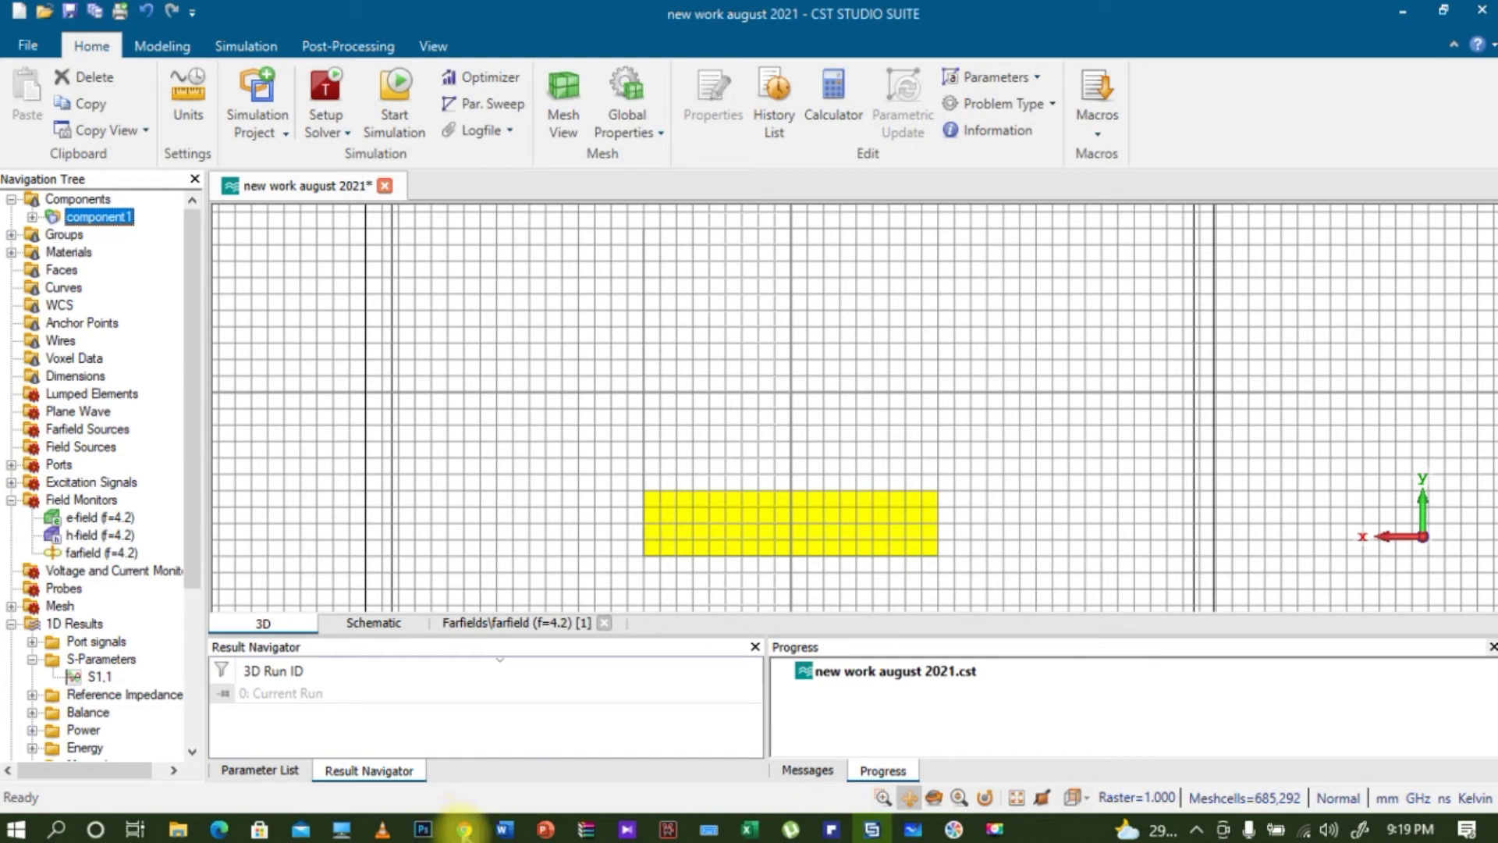
Switch back to the antenna paper and examine the simulated and measured return loss and gain plots
{"action": "mouse_move", "coordinate": [465, 832]}
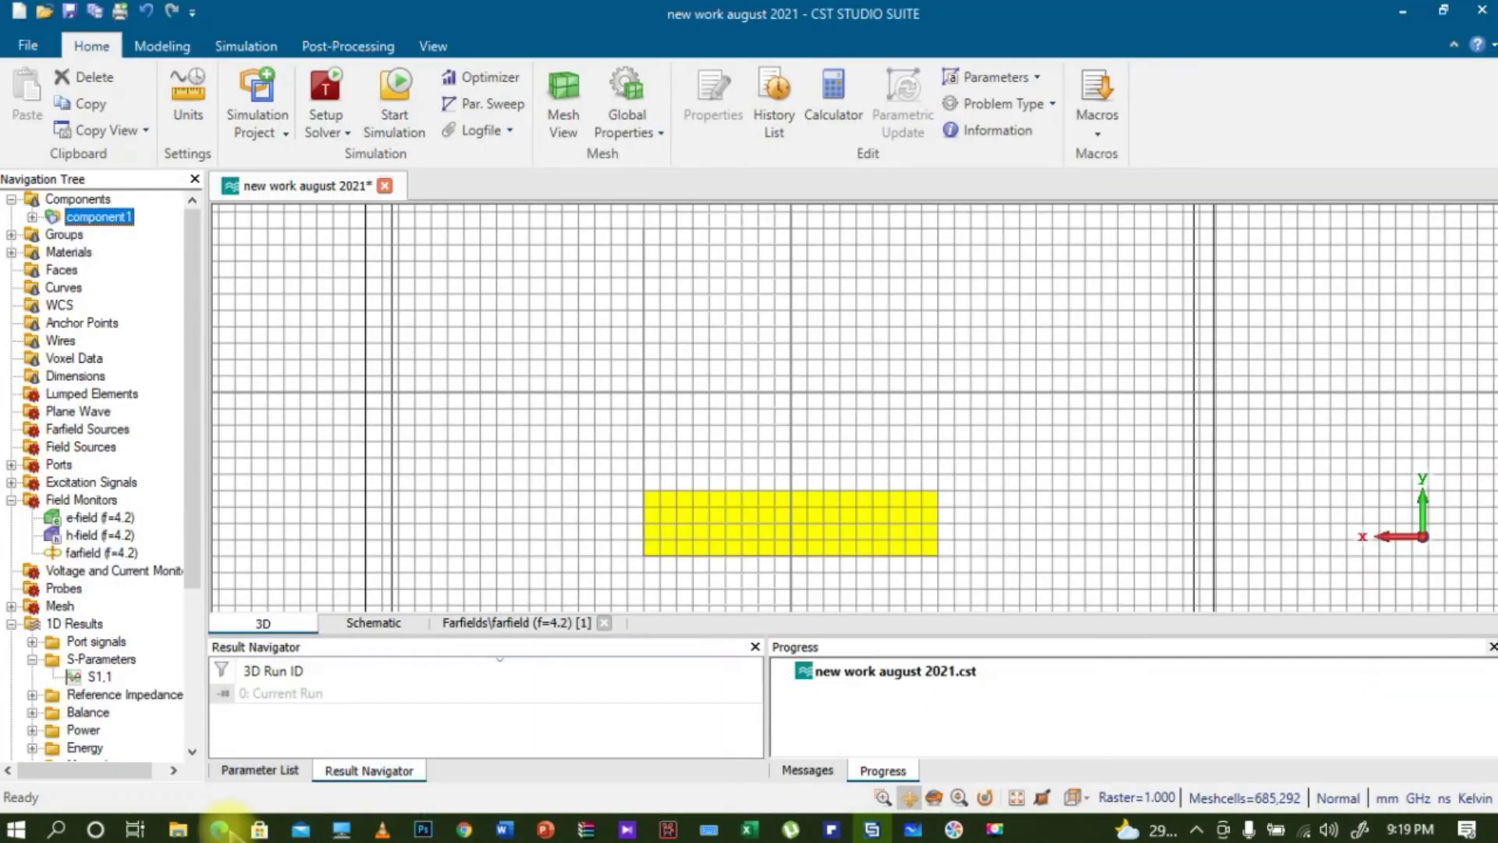
{"action": "left_click", "coordinate": [219, 830]}
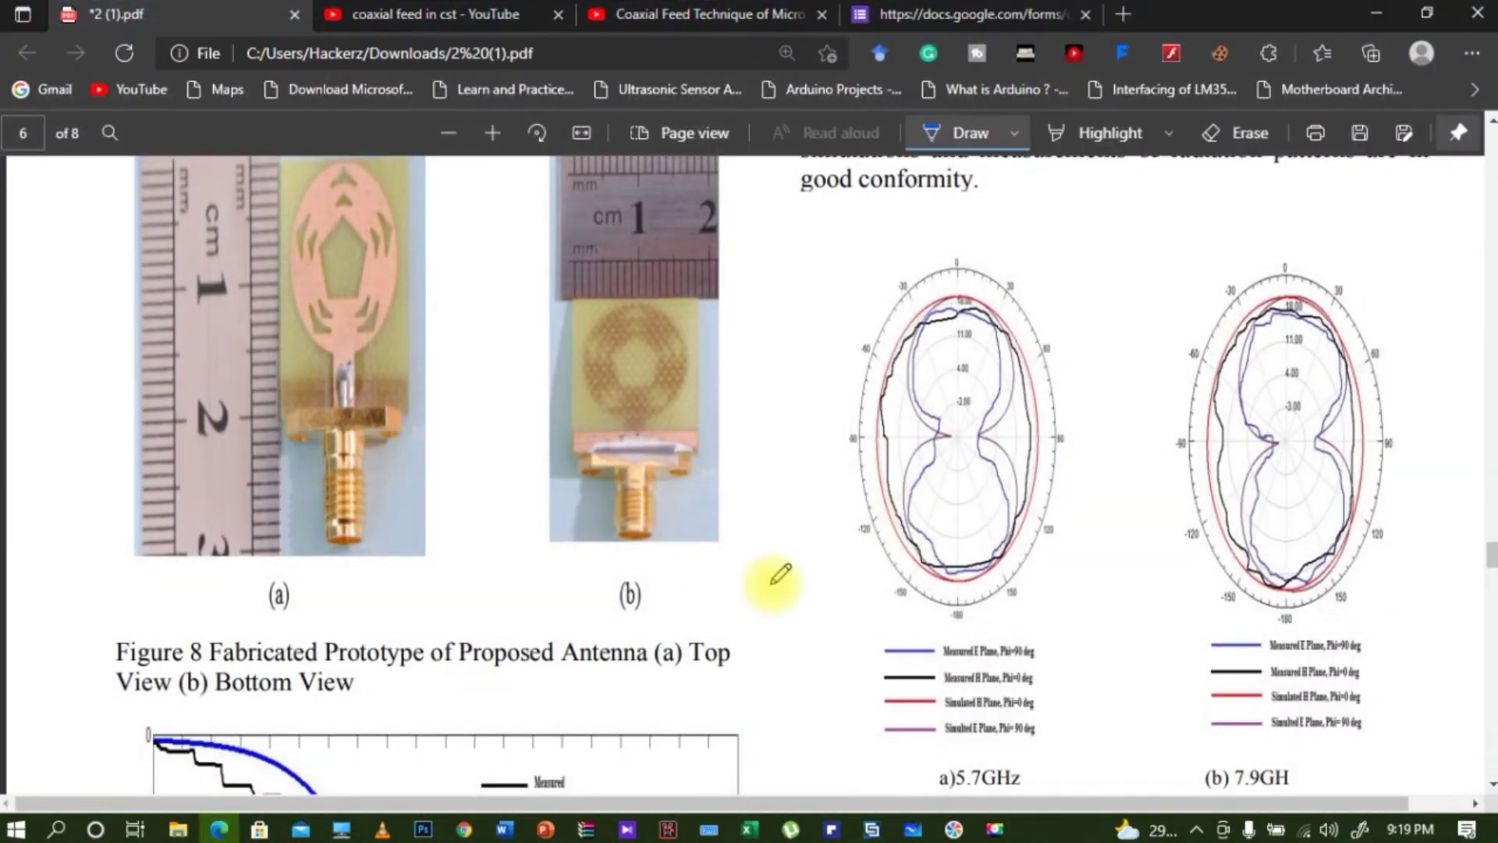
{"action": "scroll", "coordinate": [776, 575], "scroll_direction": "down", "scroll_amount": 5}
{"action": "scroll", "coordinate": [777, 575], "scroll_direction": "down", "scroll_amount": 6}
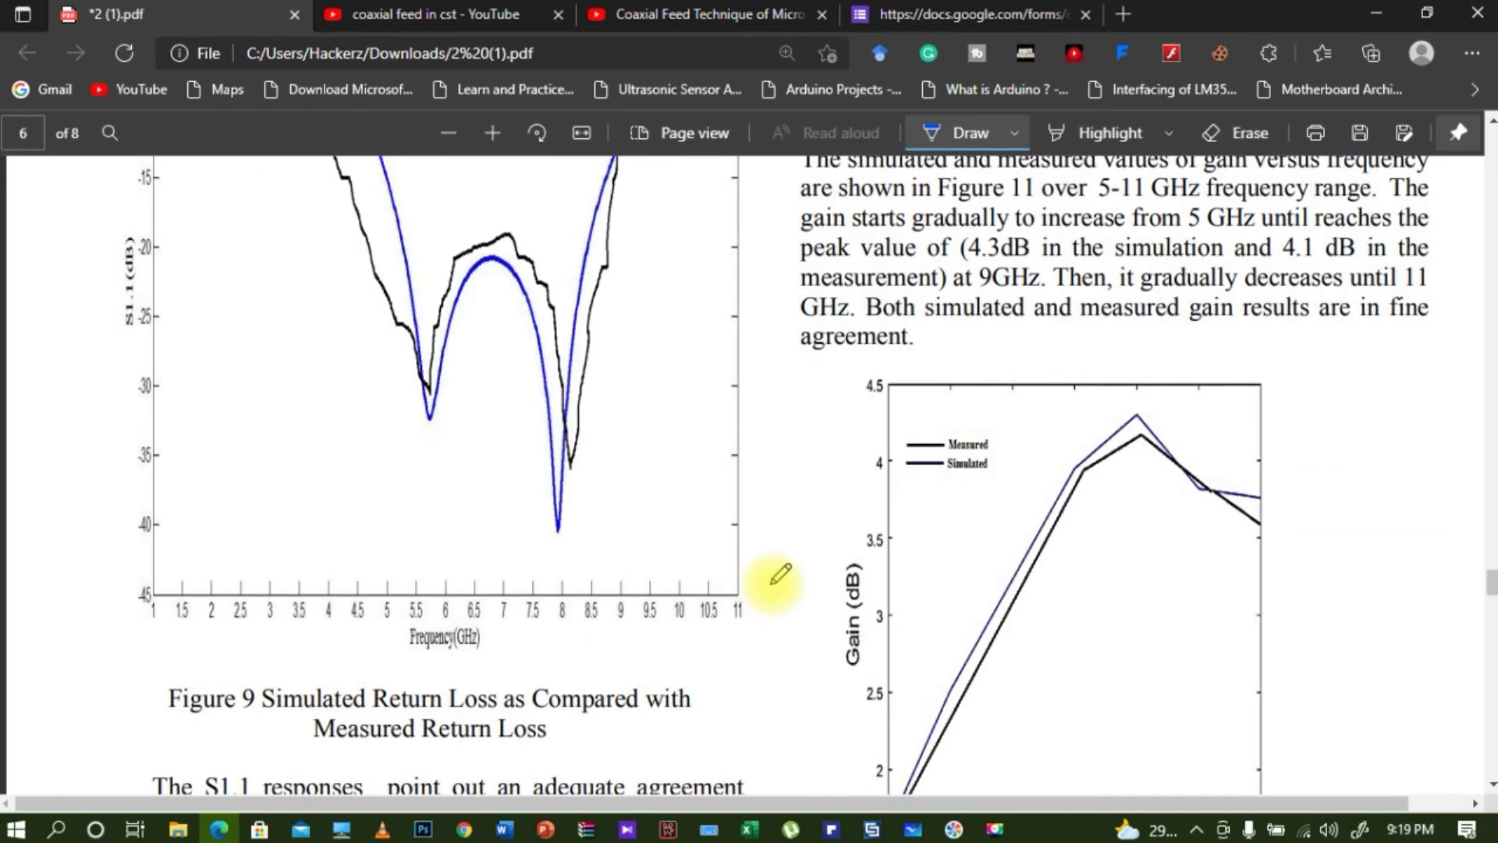
Examine the paper's fabricated prototype, return loss and radiation pattern figures, and Table 4 comparing the model by feed width Wf
{"action": "scroll", "coordinate": [776, 576], "scroll_direction": "down", "scroll_amount": 7}
{"action": "scroll", "coordinate": [776, 575], "scroll_direction": "up", "scroll_amount": 10}
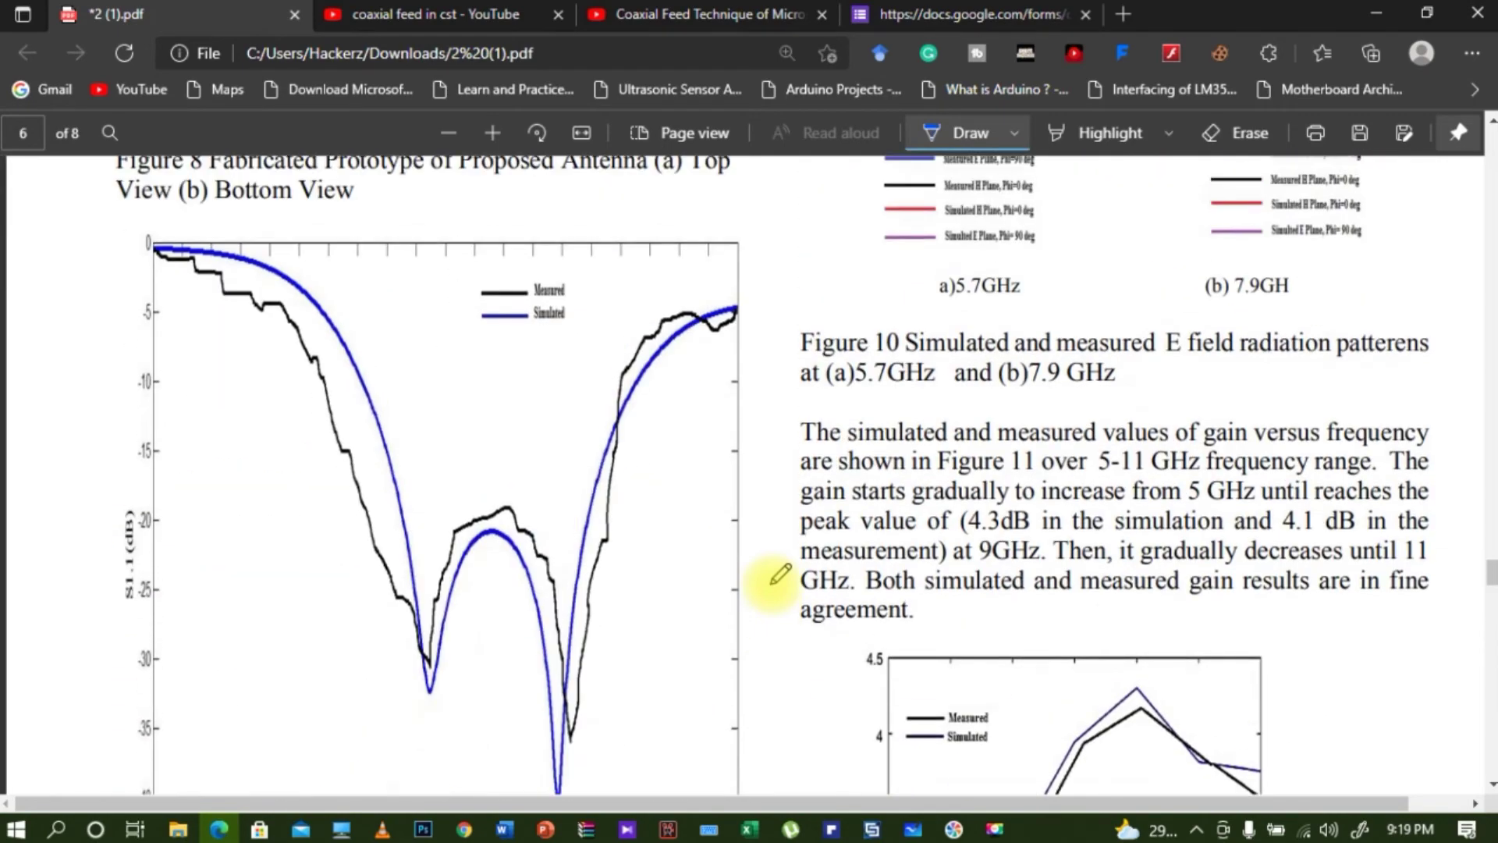
{"action": "scroll", "coordinate": [776, 575], "scroll_direction": "up", "scroll_amount": 5}
{"action": "scroll", "coordinate": [778, 575], "scroll_direction": "up", "scroll_amount": 12}
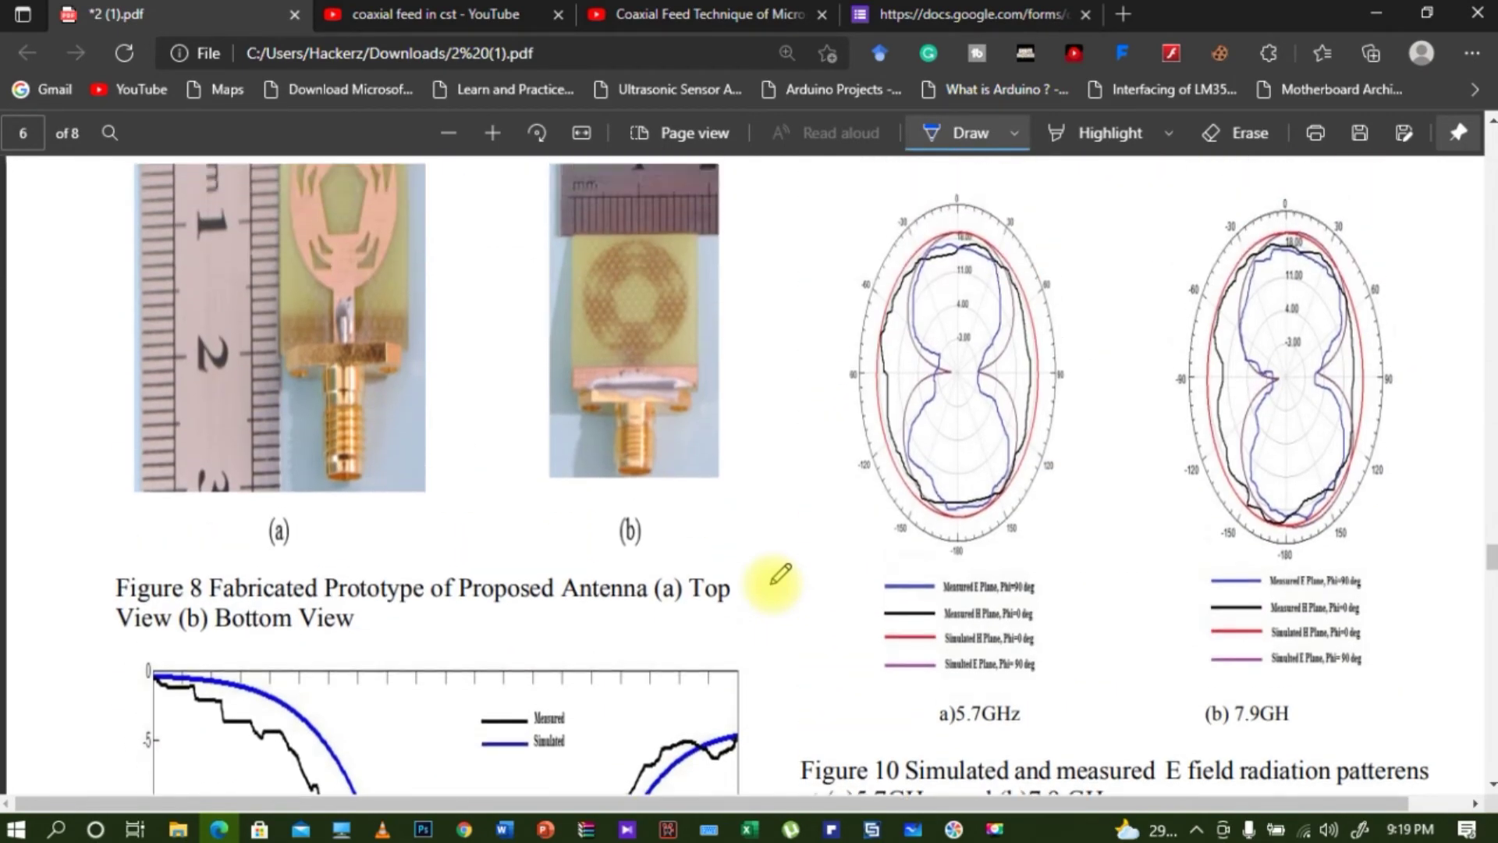
{"action": "scroll", "coordinate": [778, 576], "scroll_direction": "up", "scroll_amount": 6}
{"action": "scroll", "coordinate": [779, 576], "scroll_direction": "down", "scroll_amount": 1}
{"action": "scroll", "coordinate": [778, 576], "scroll_direction": "up", "scroll_amount": 2}
{"action": "scroll", "coordinate": [778, 576], "scroll_direction": "down", "scroll_amount": 4}
{"action": "scroll", "coordinate": [777, 575], "scroll_direction": "down", "scroll_amount": 2}
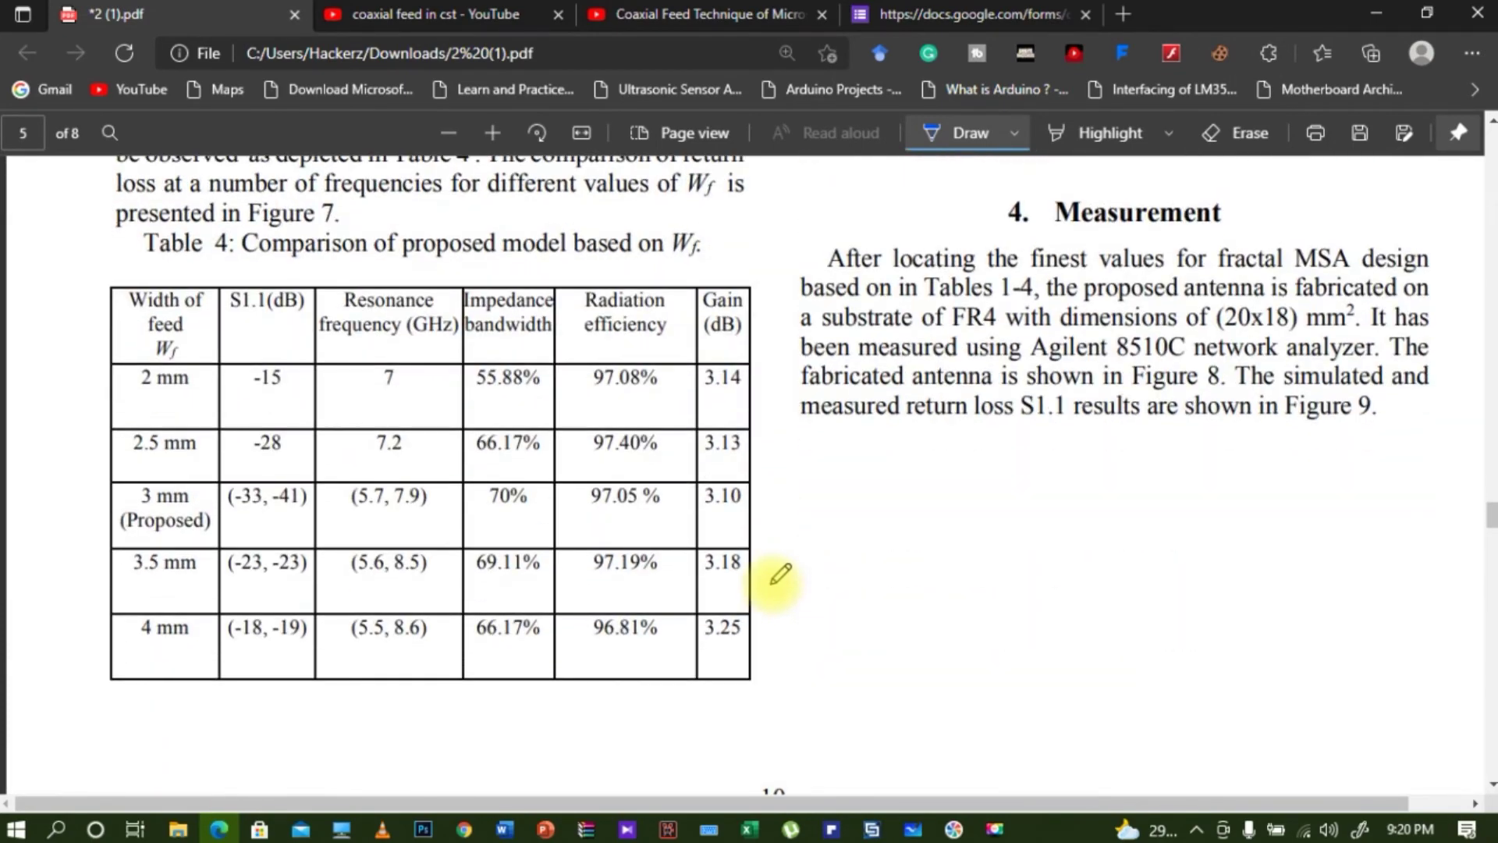
{"action": "scroll", "coordinate": [496, 484], "scroll_direction": "up", "scroll_amount": 3}
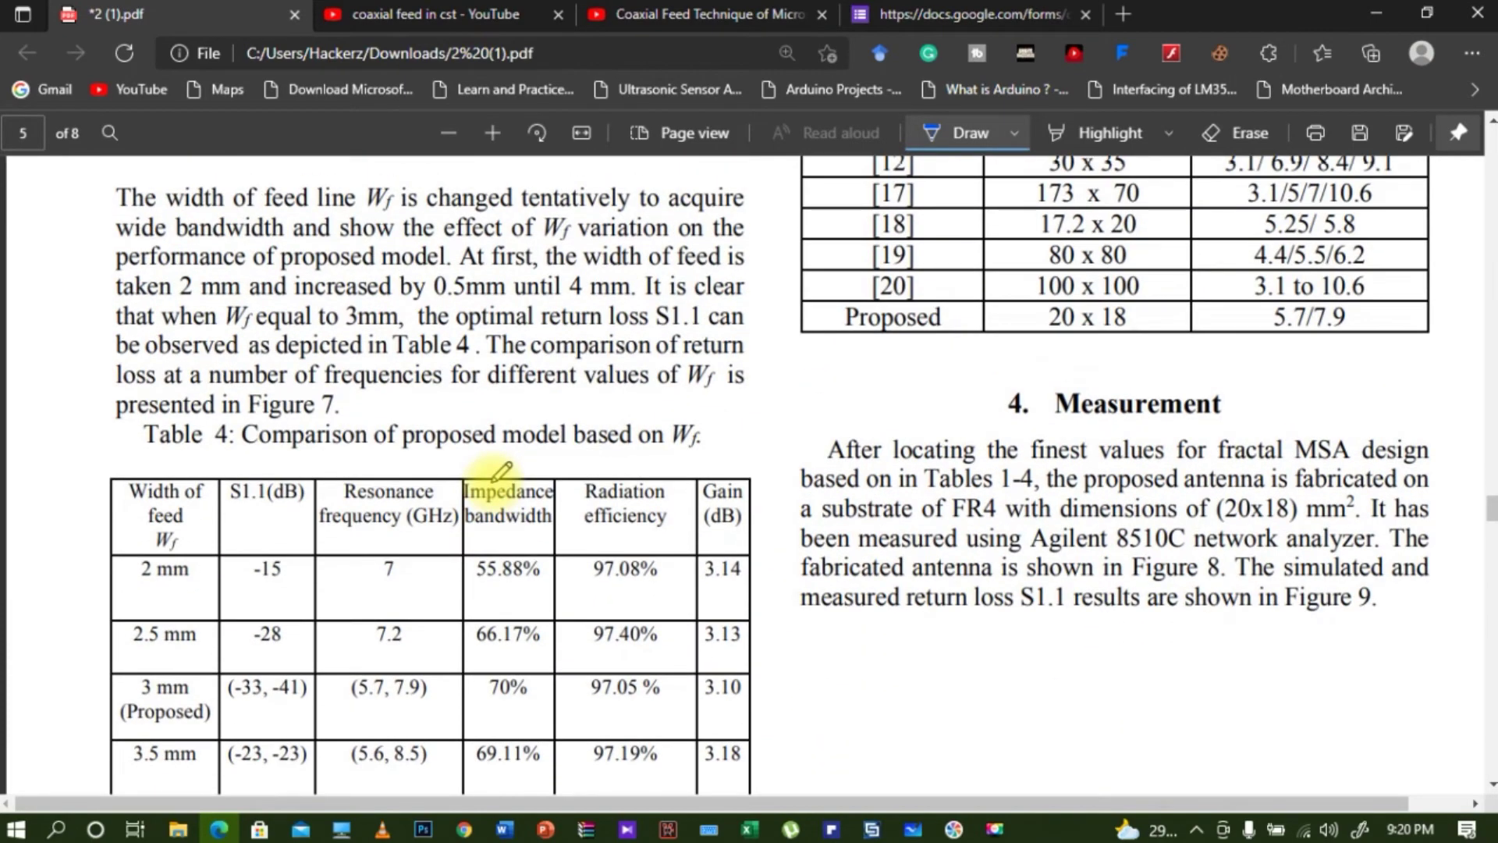
{"action": "scroll", "coordinate": [499, 472], "scroll_direction": "down", "scroll_amount": 2}
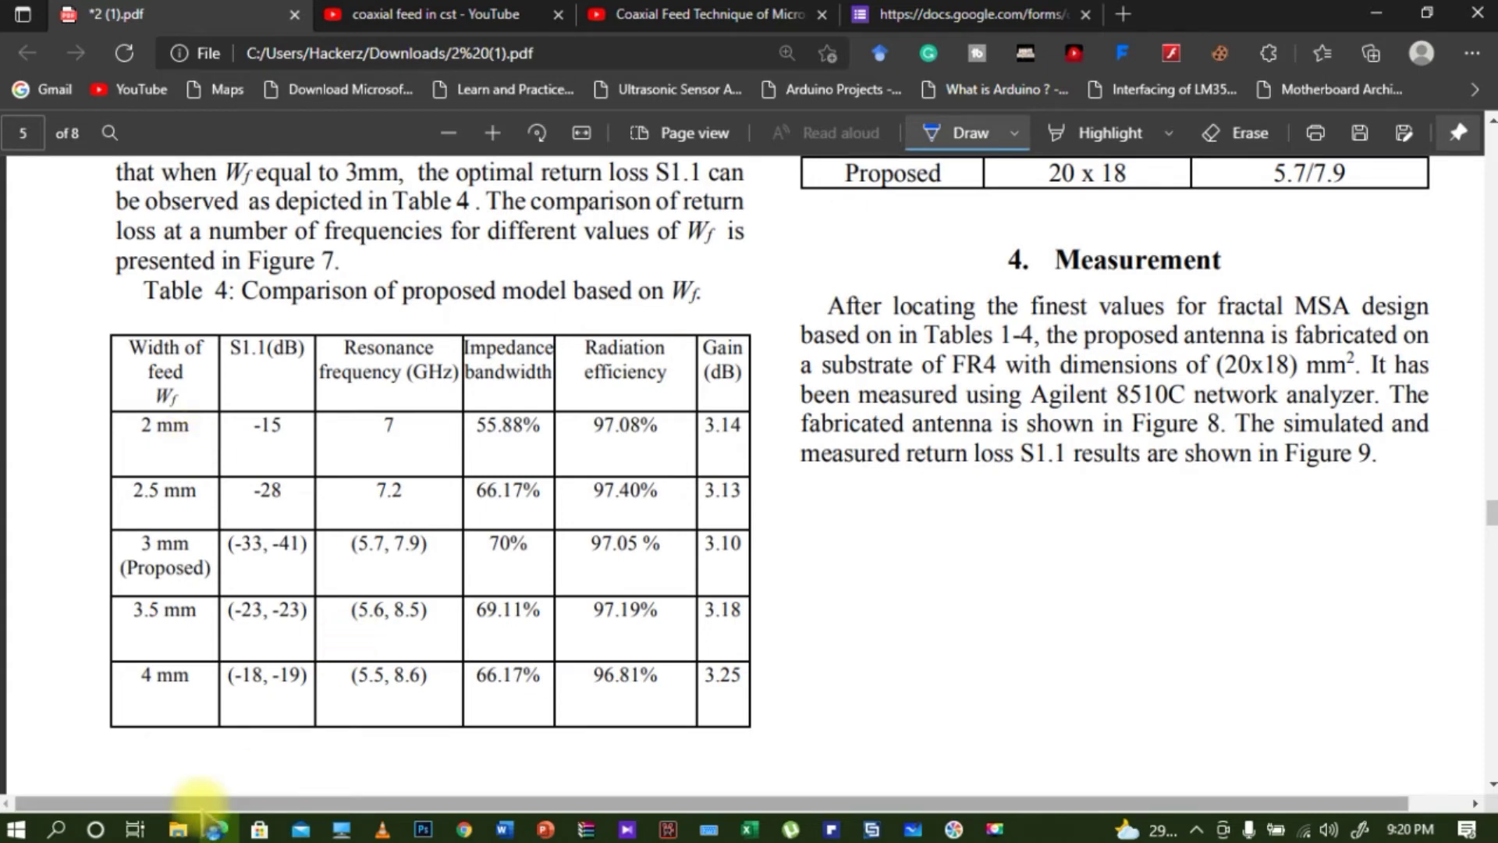
Locate the project file new work august 2021.cst in the project sale folder in File Explorer and return to CST Studio Suite
{"action": "left_click", "coordinate": [179, 830]}
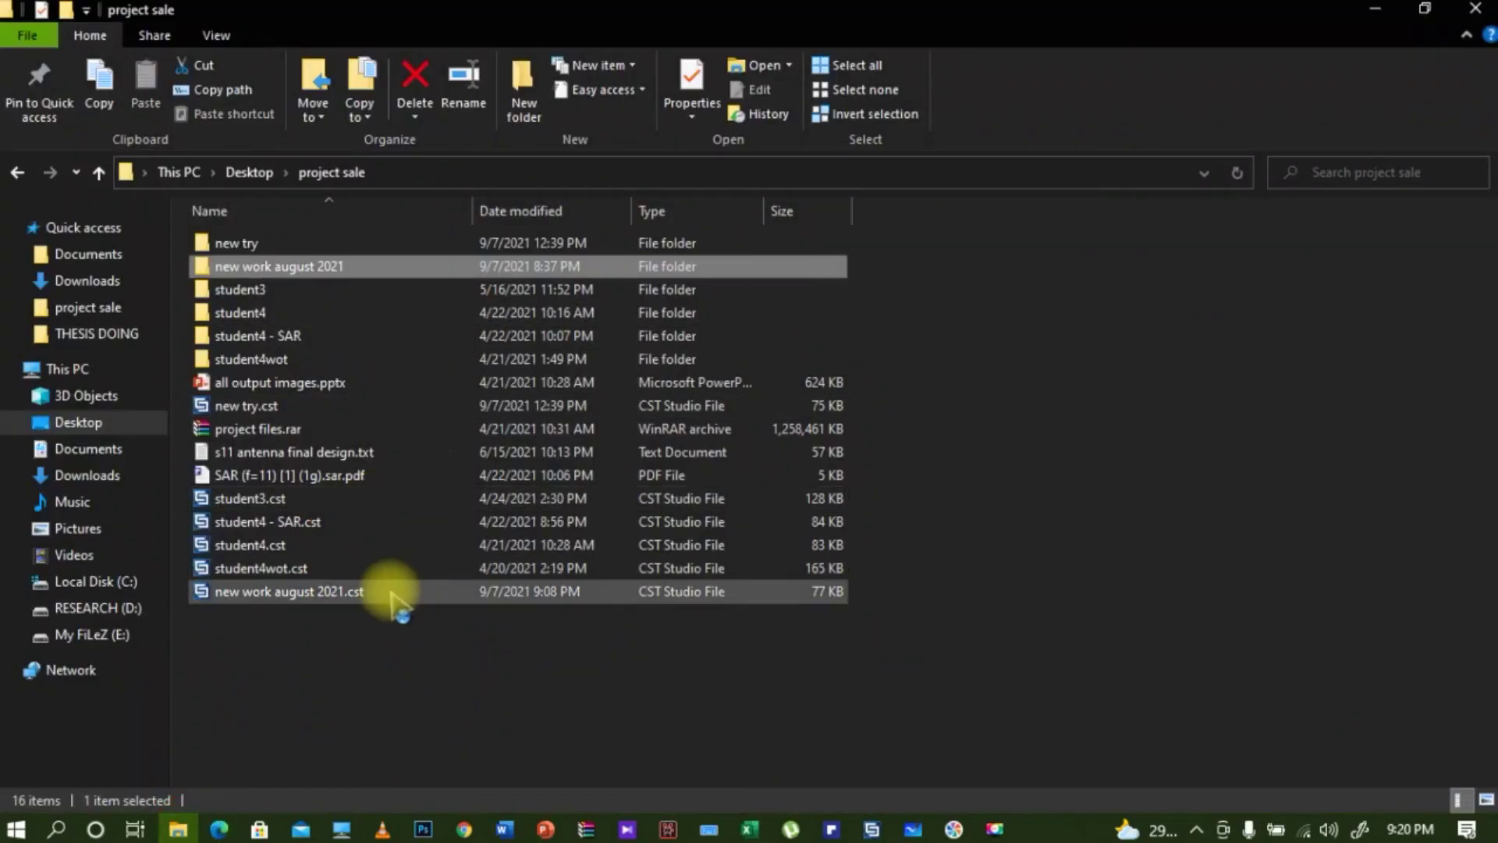
{"action": "left_click", "coordinate": [365, 603]}
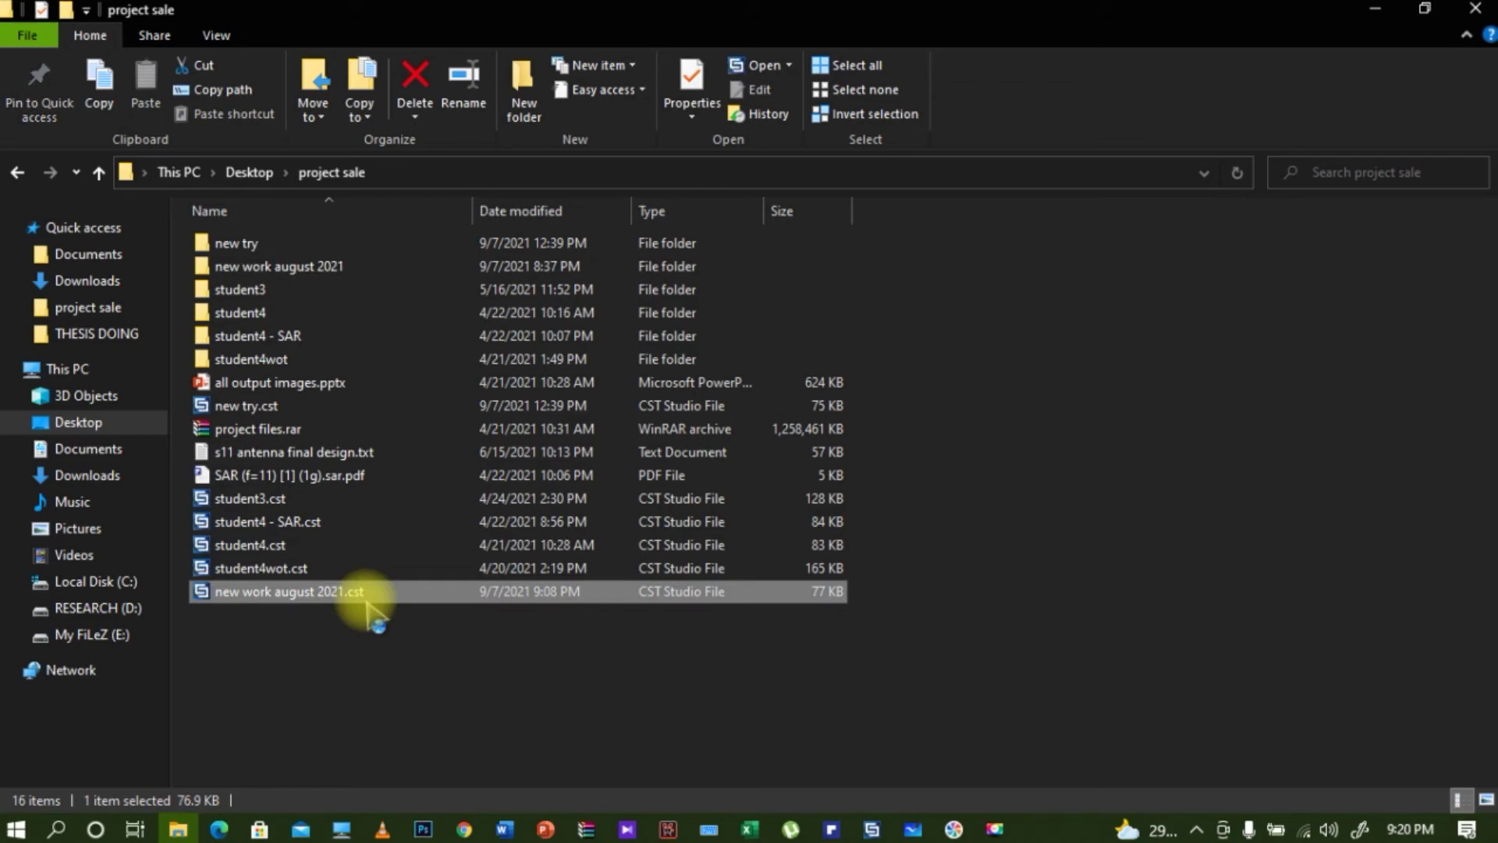
{"action": "left_click", "coordinate": [871, 829]}
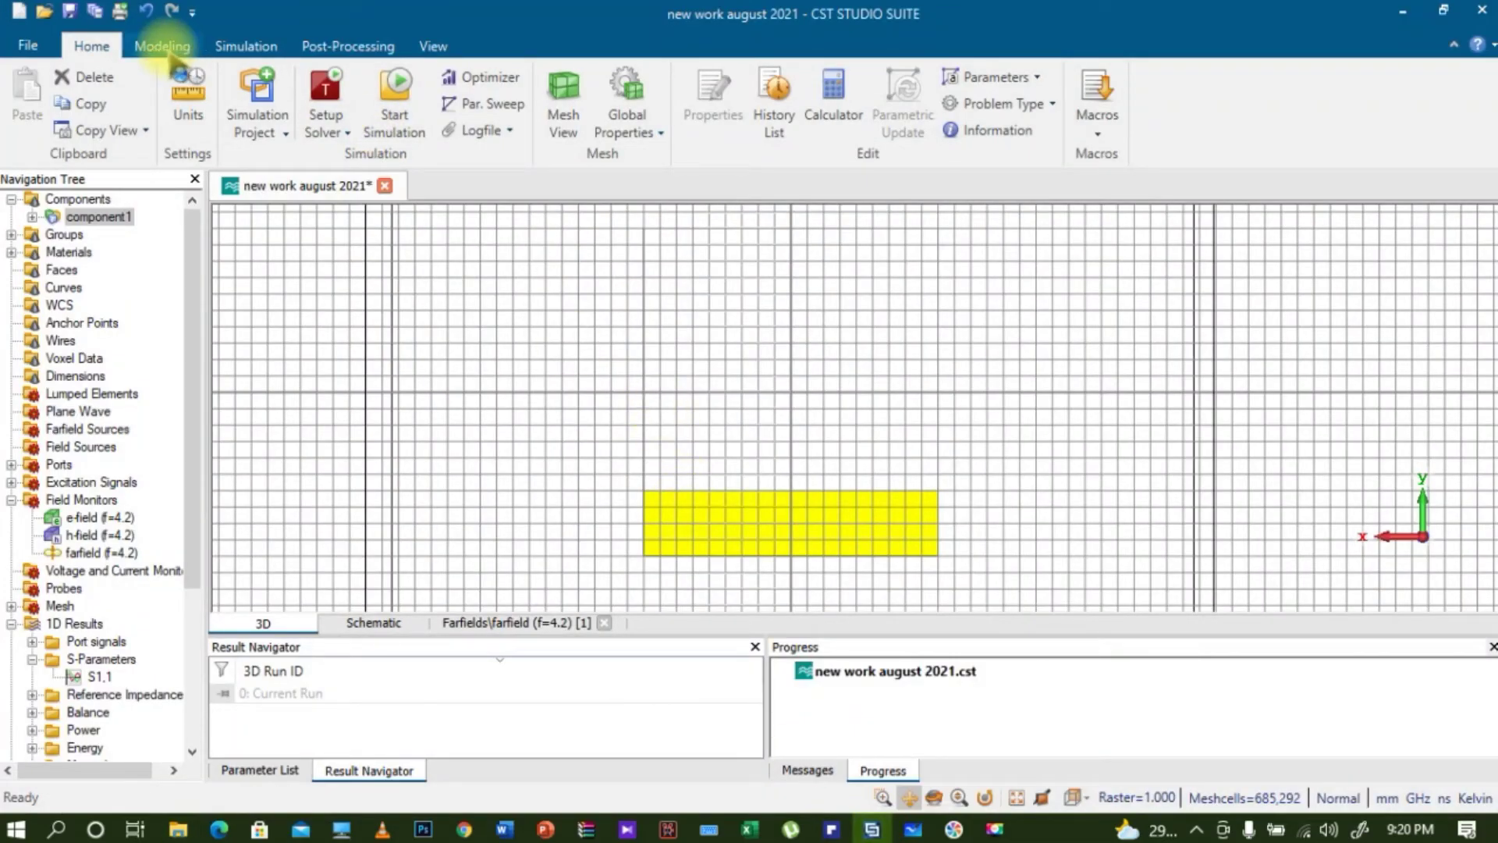
Save a copy of the project in the project sale folder under the name "change in feedlength"
{"action": "left_click", "coordinate": [165, 48]}
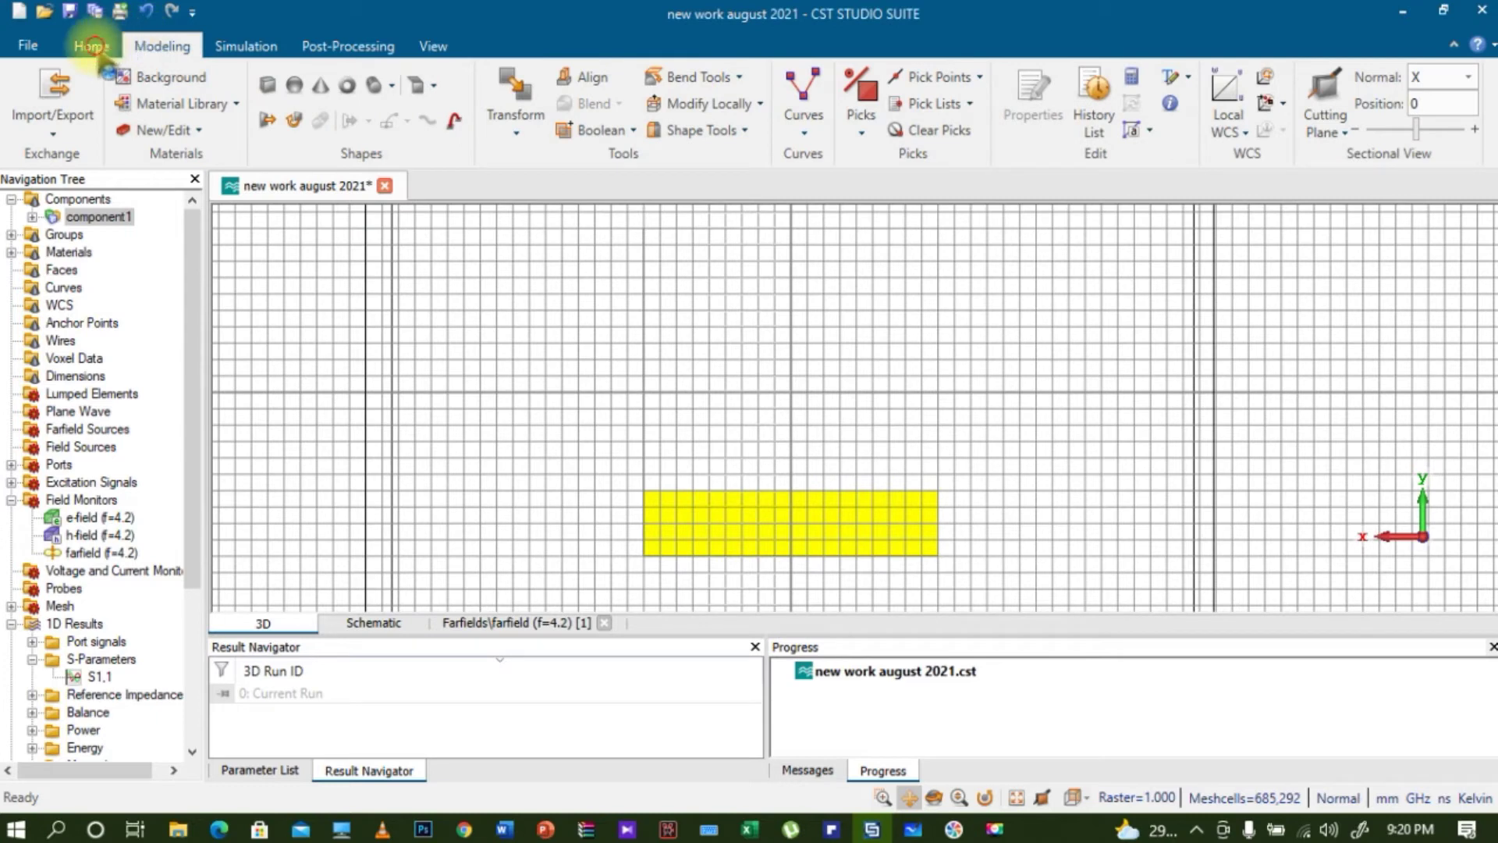
{"action": "left_click", "coordinate": [92, 49]}
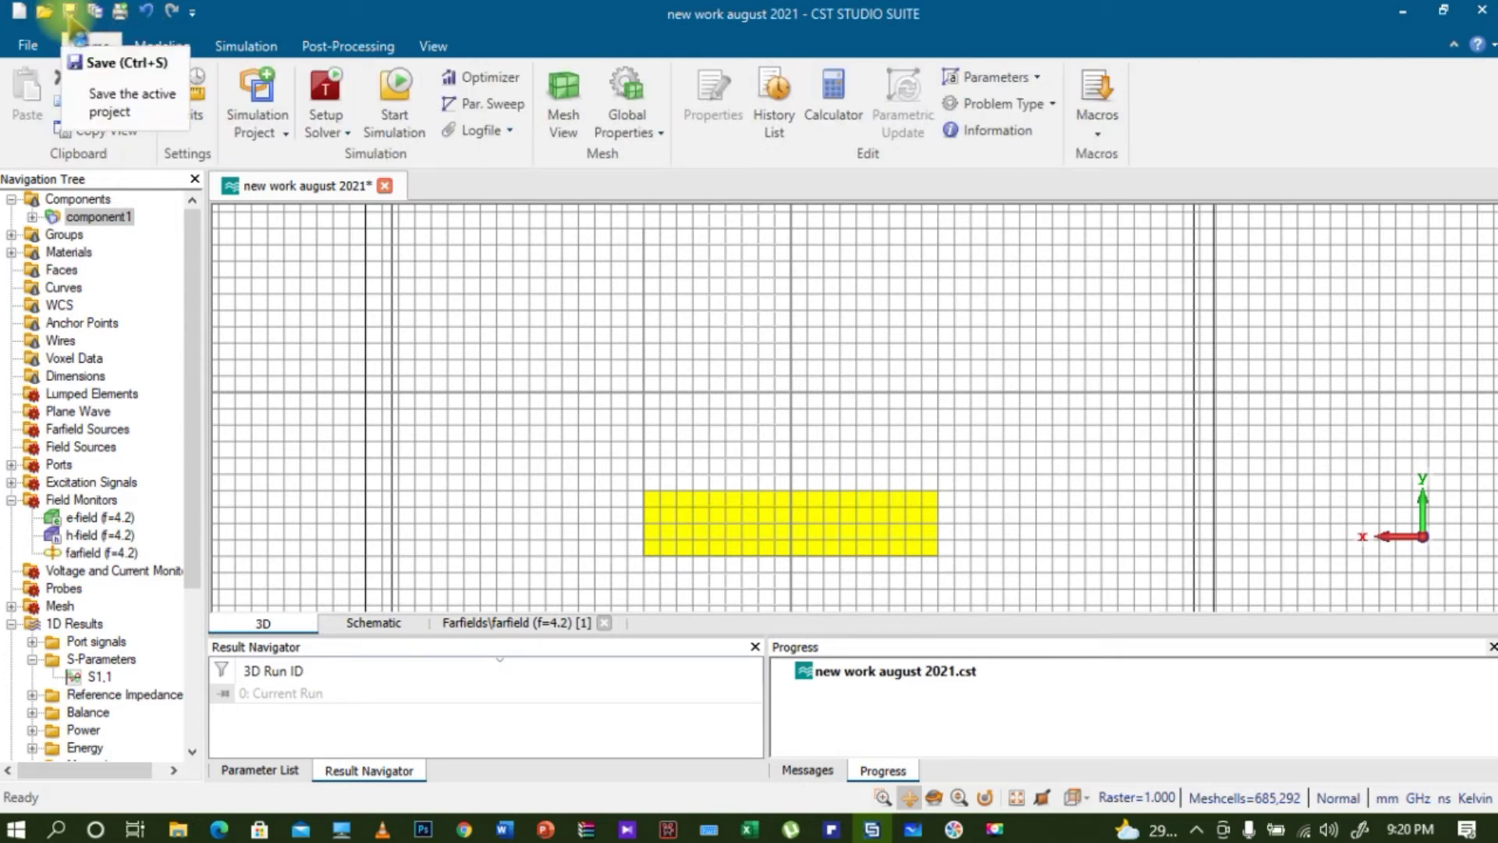
{"action": "left_click", "coordinate": [32, 47]}
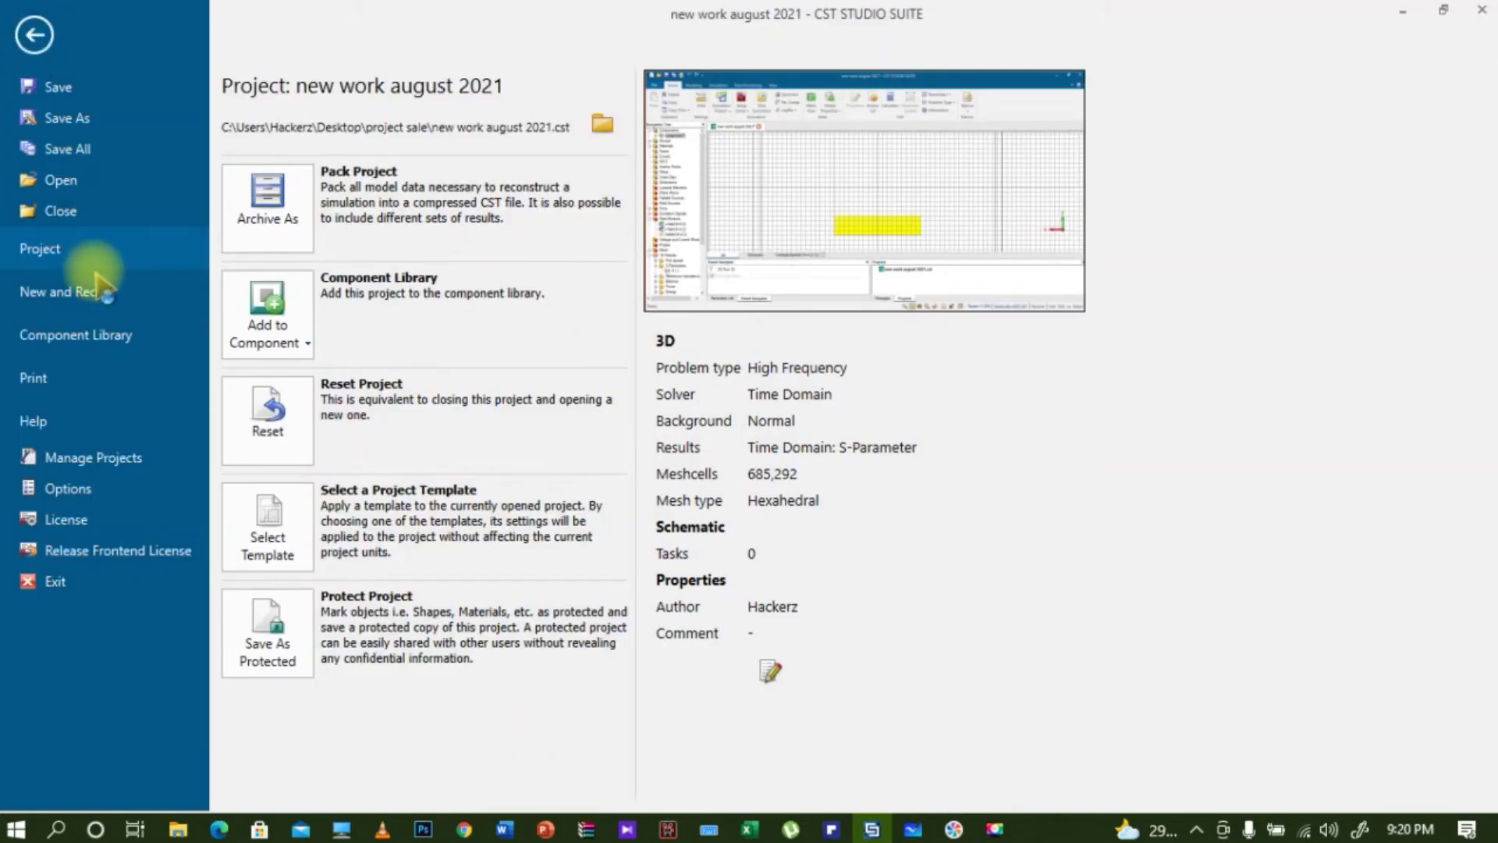
{"action": "left_click", "coordinate": [94, 119]}
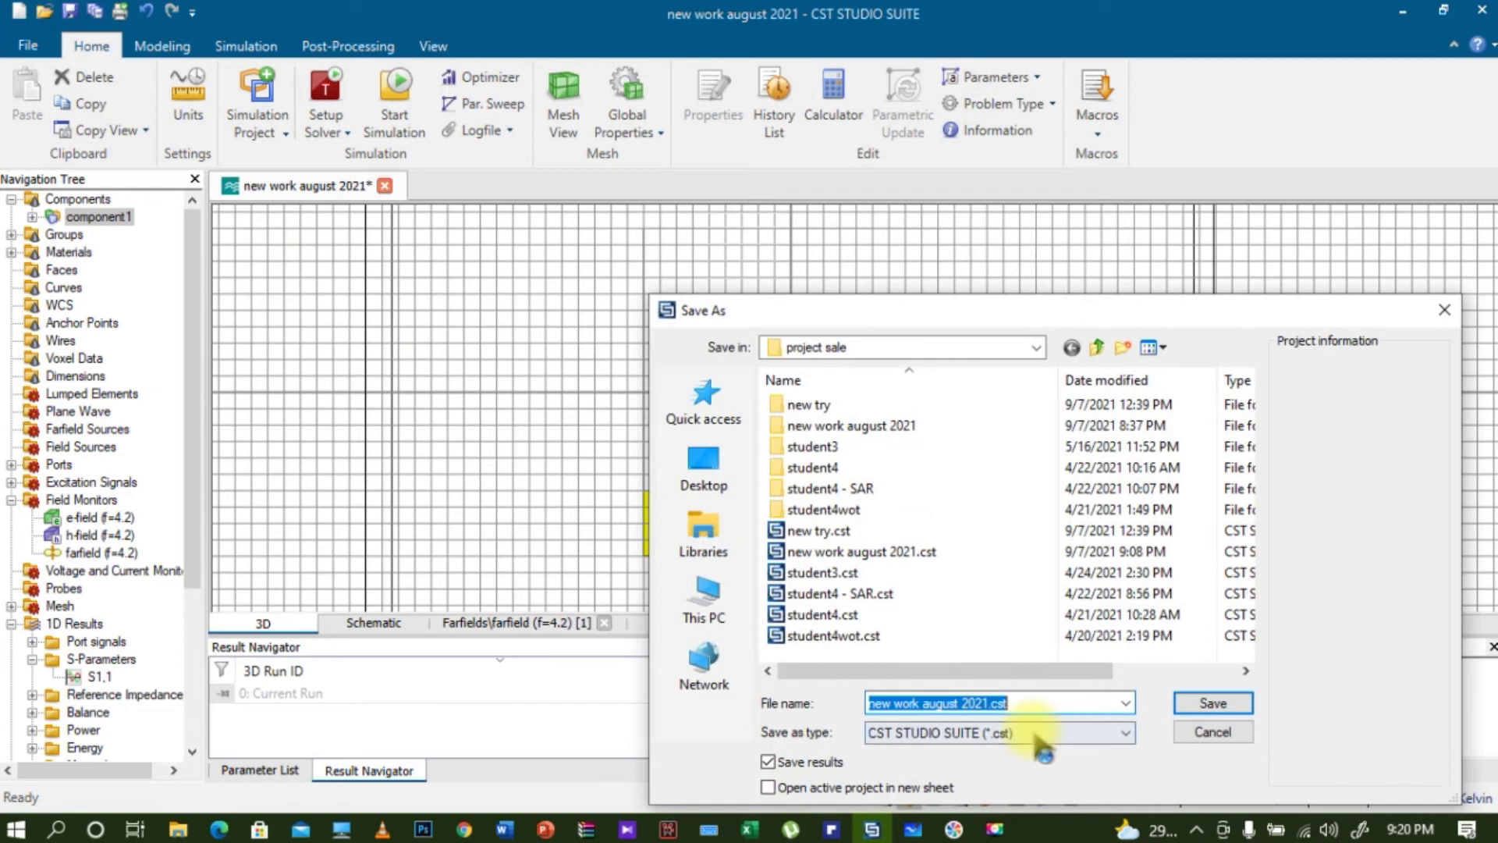
{"action": "type", "text": "ch"}
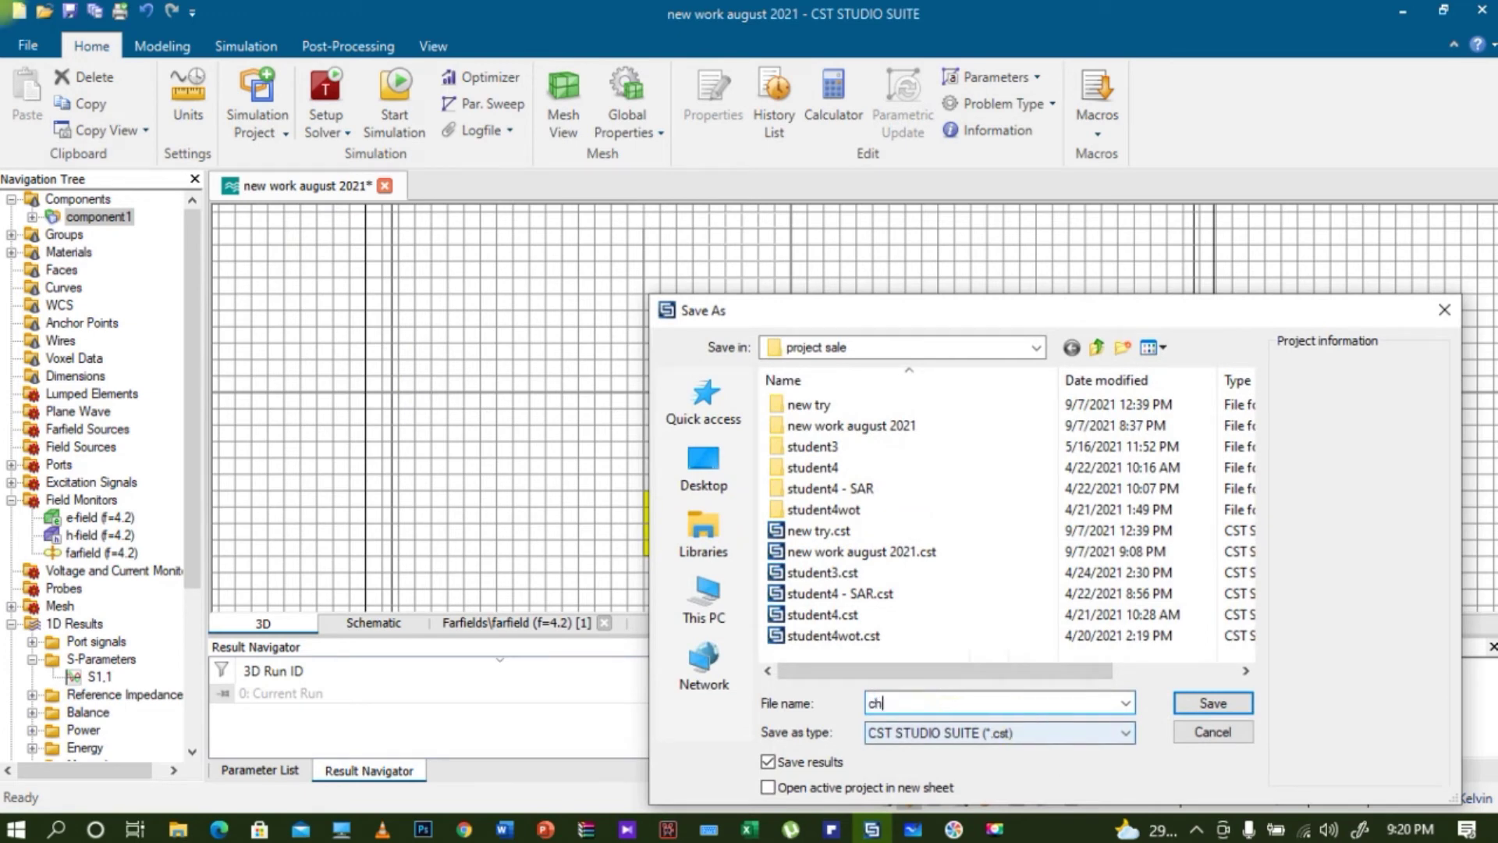
{"action": "type", "text": "ange in fedlength"}
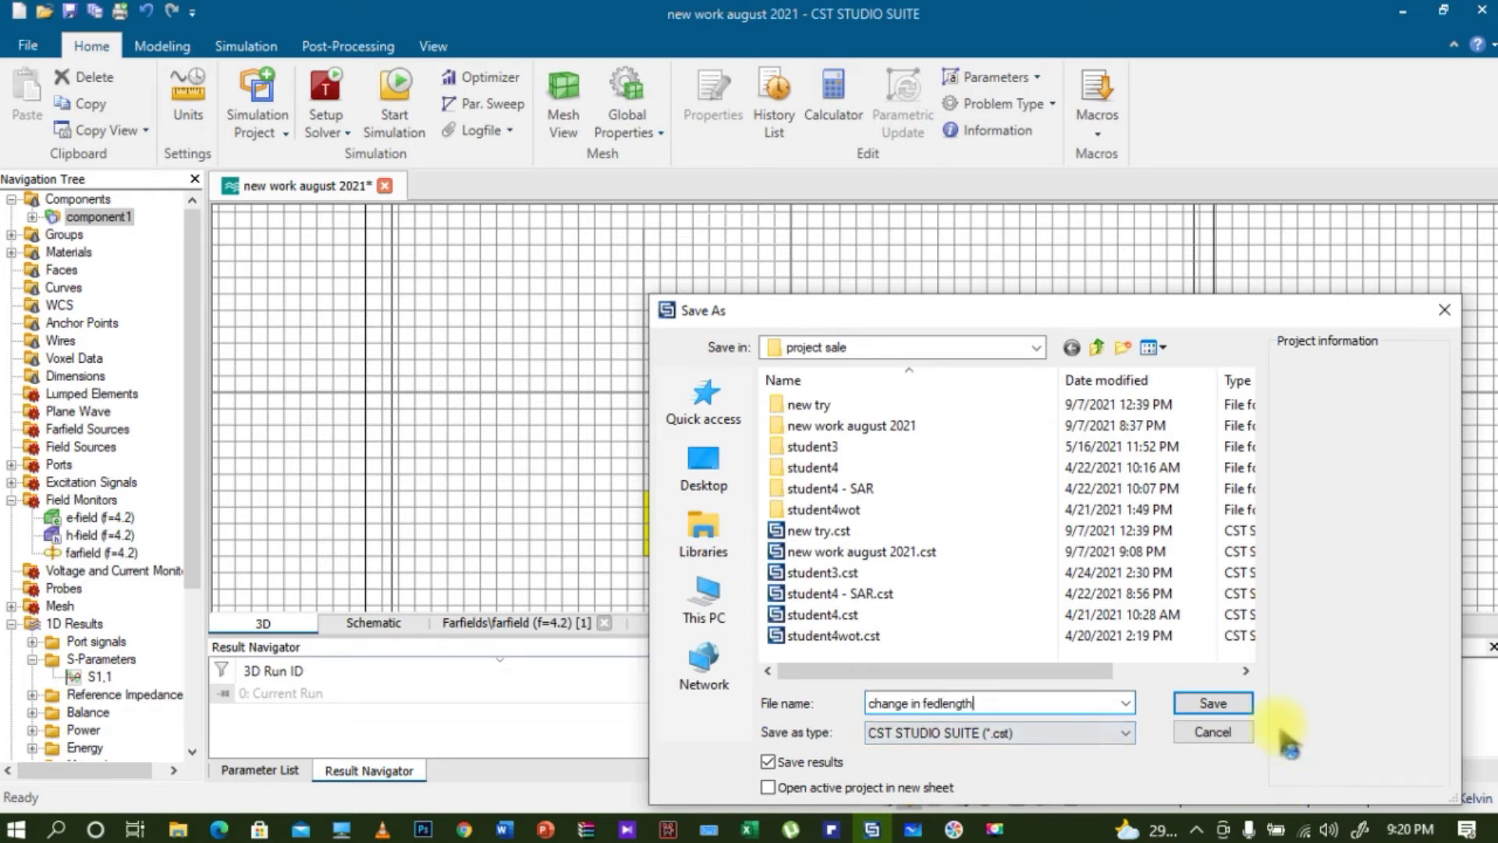
{"action": "left_click", "coordinate": [934, 700]}
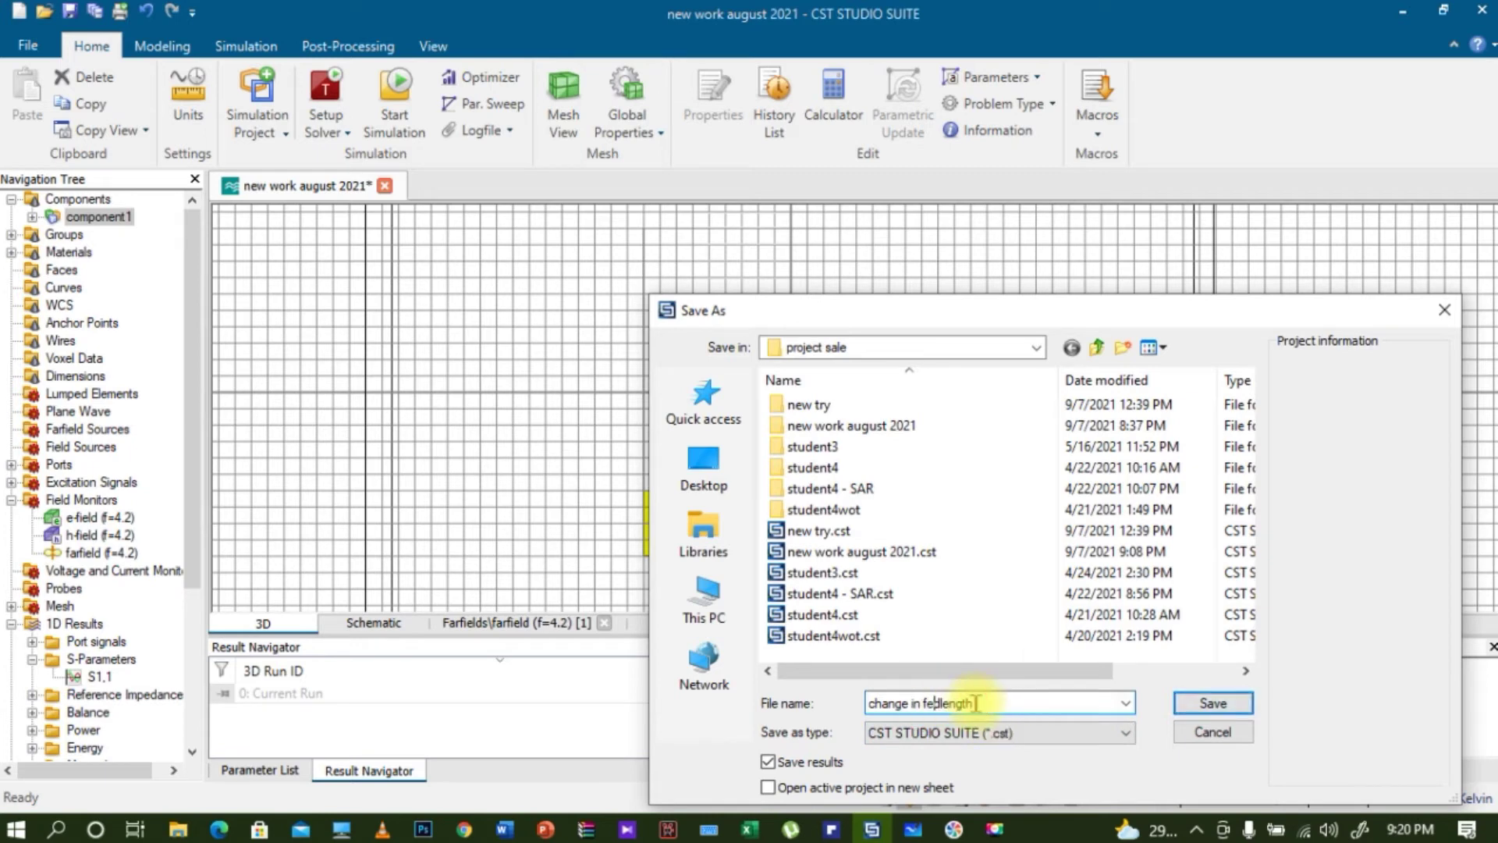
{"action": "type", "text": "ed"}
{"action": "left_click", "coordinate": [1213, 702]}
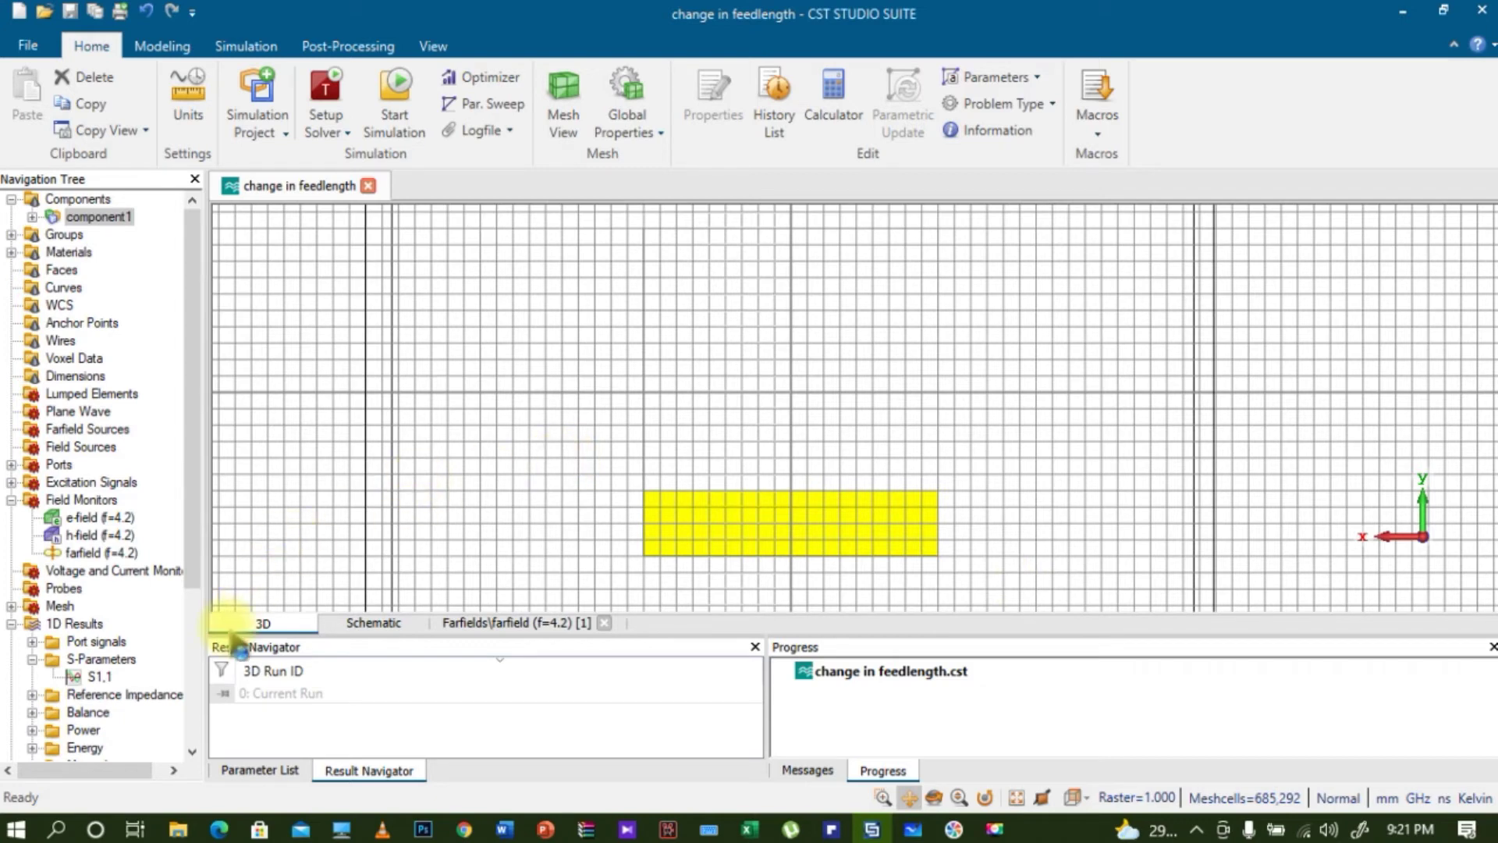
Expand component1 and open the history tree of the c1patch solid
{"action": "left_click", "coordinate": [32, 217]}
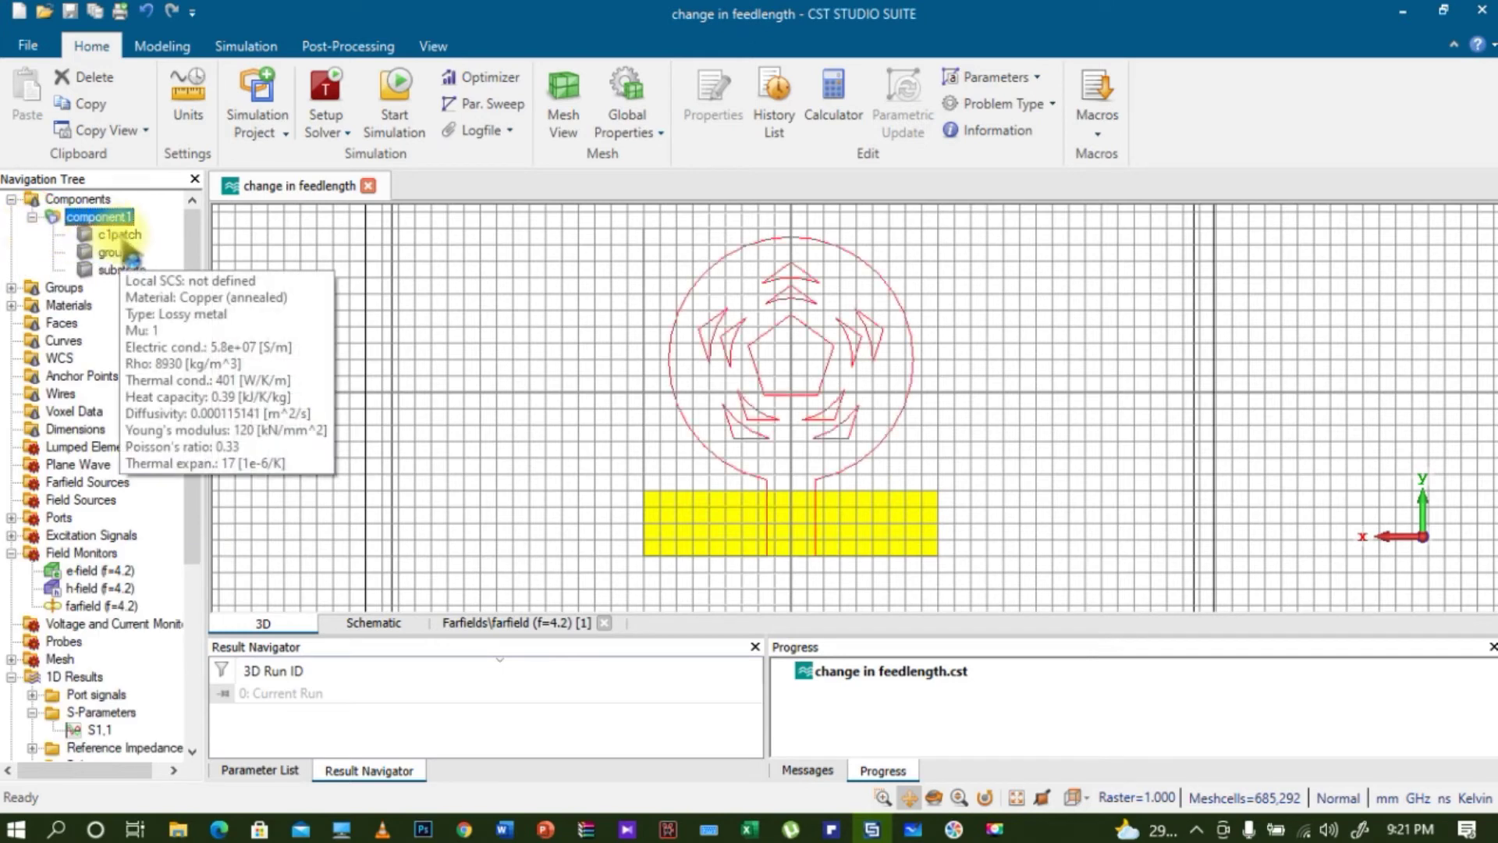
{"action": "left_click", "coordinate": [117, 252]}
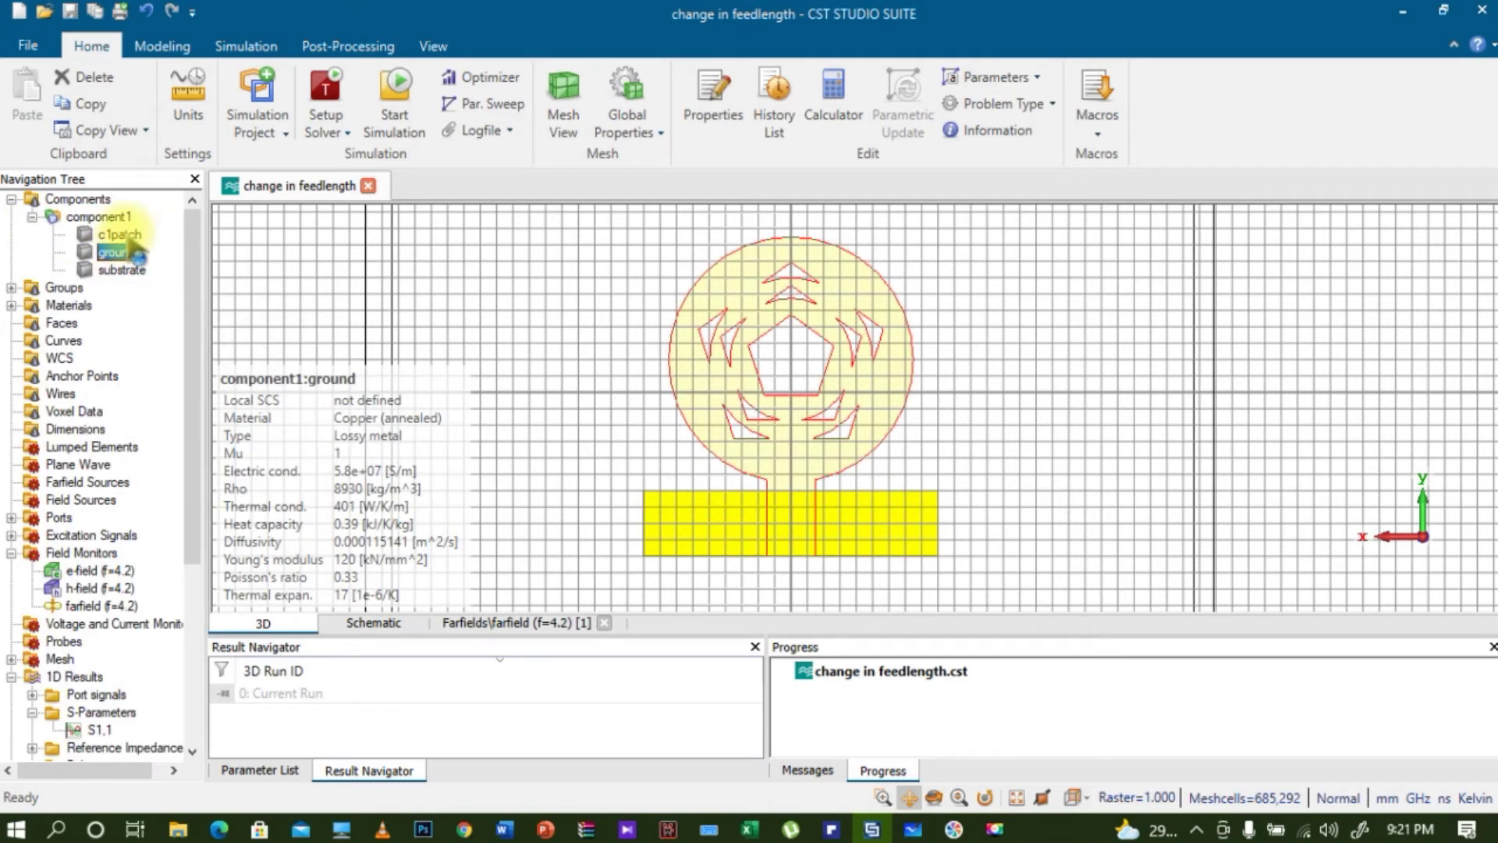
{"action": "left_click", "coordinate": [125, 236]}
{"action": "double_click", "coordinate": [124, 237]}
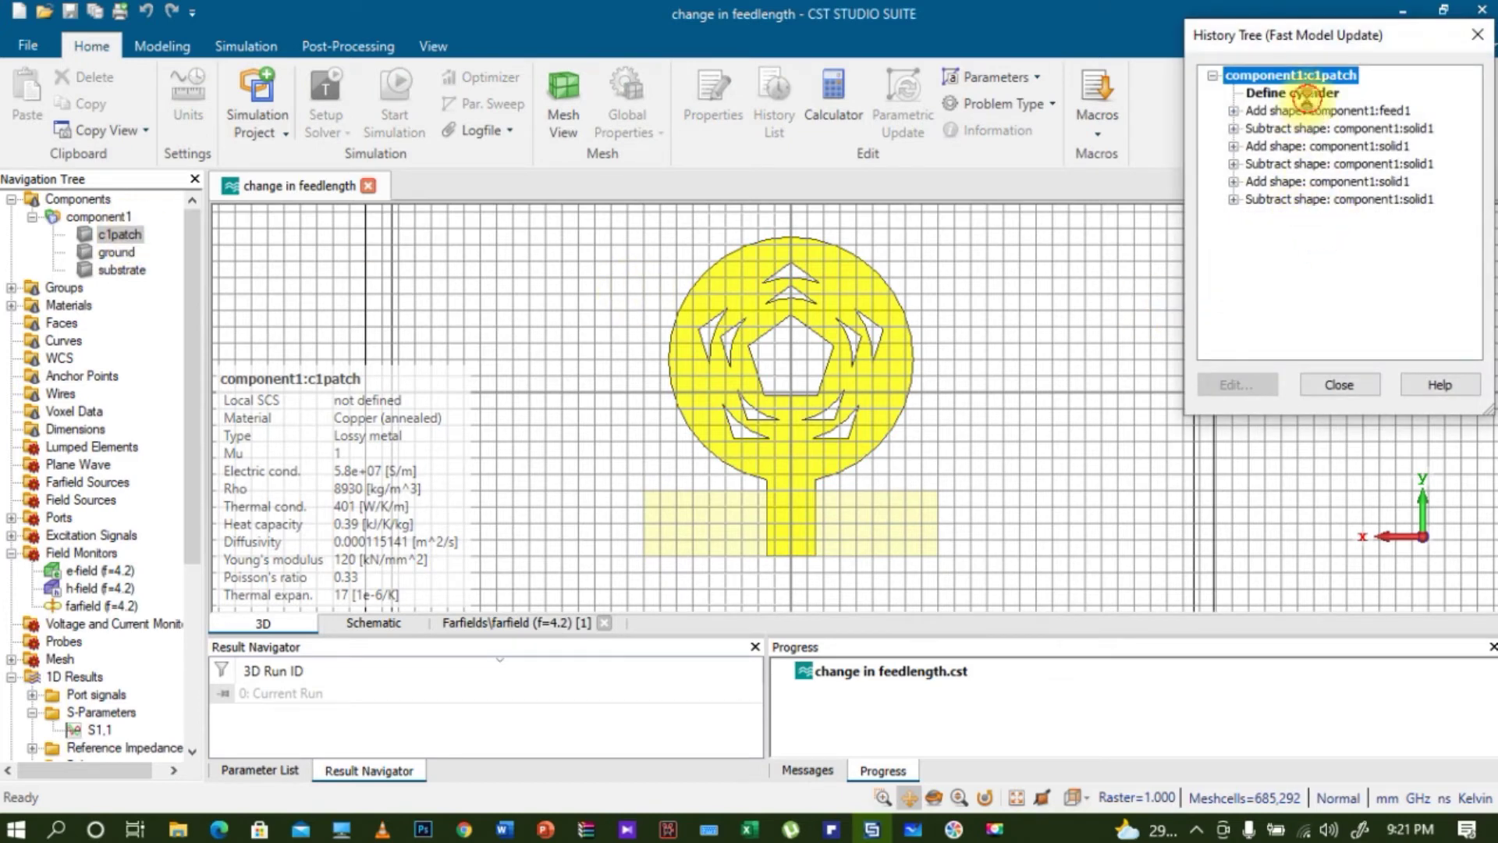
Examine the add and subtract shape entries in c1patch's history, including the cylinder definition of the first subtracted solid1
{"action": "left_click", "coordinate": [1310, 94]}
{"action": "left_click", "coordinate": [1316, 112]}
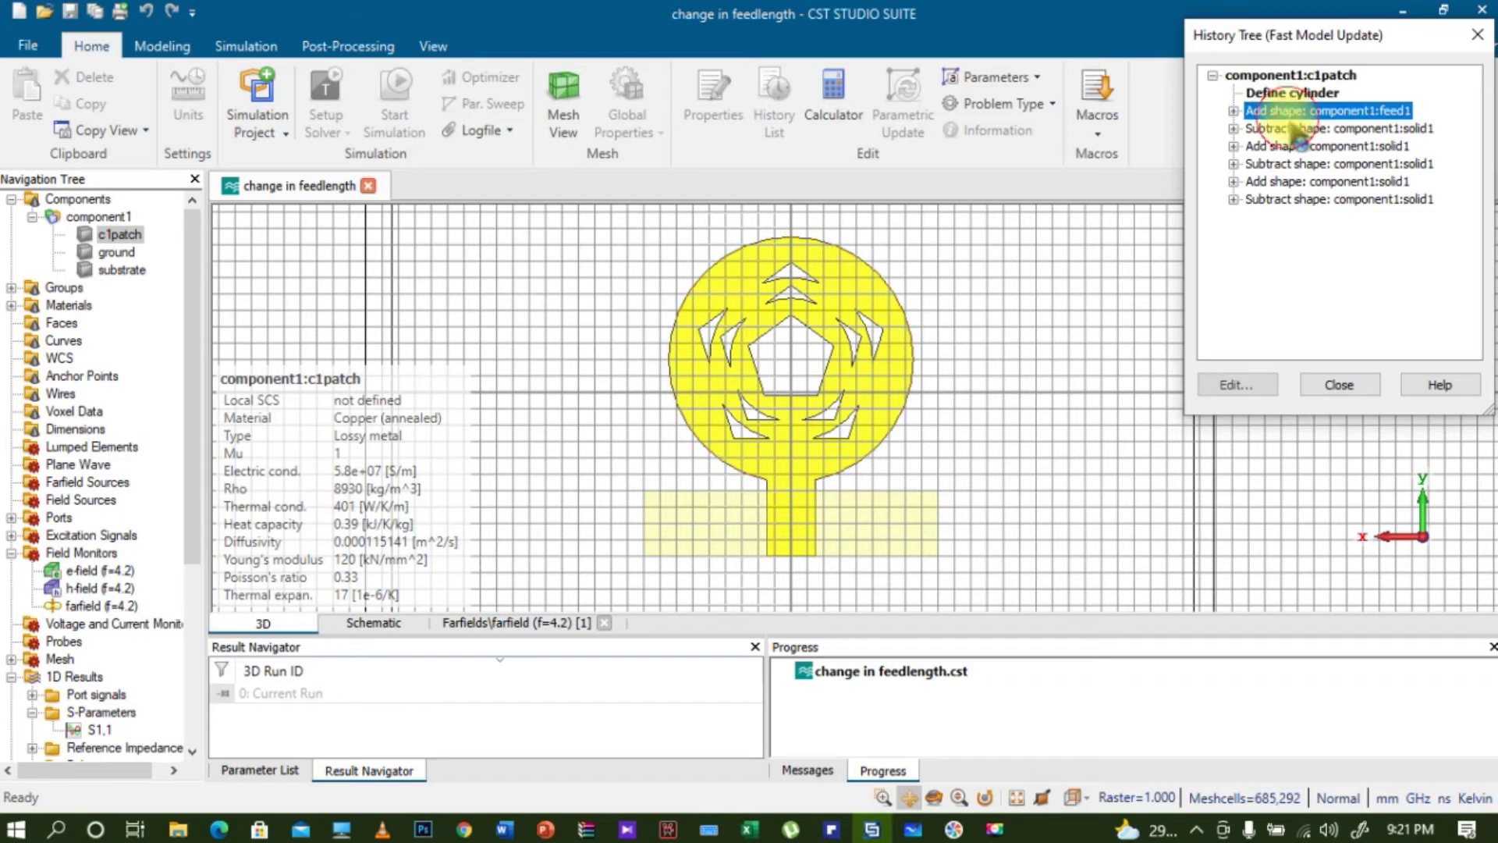
{"action": "left_click", "coordinate": [1309, 129]}
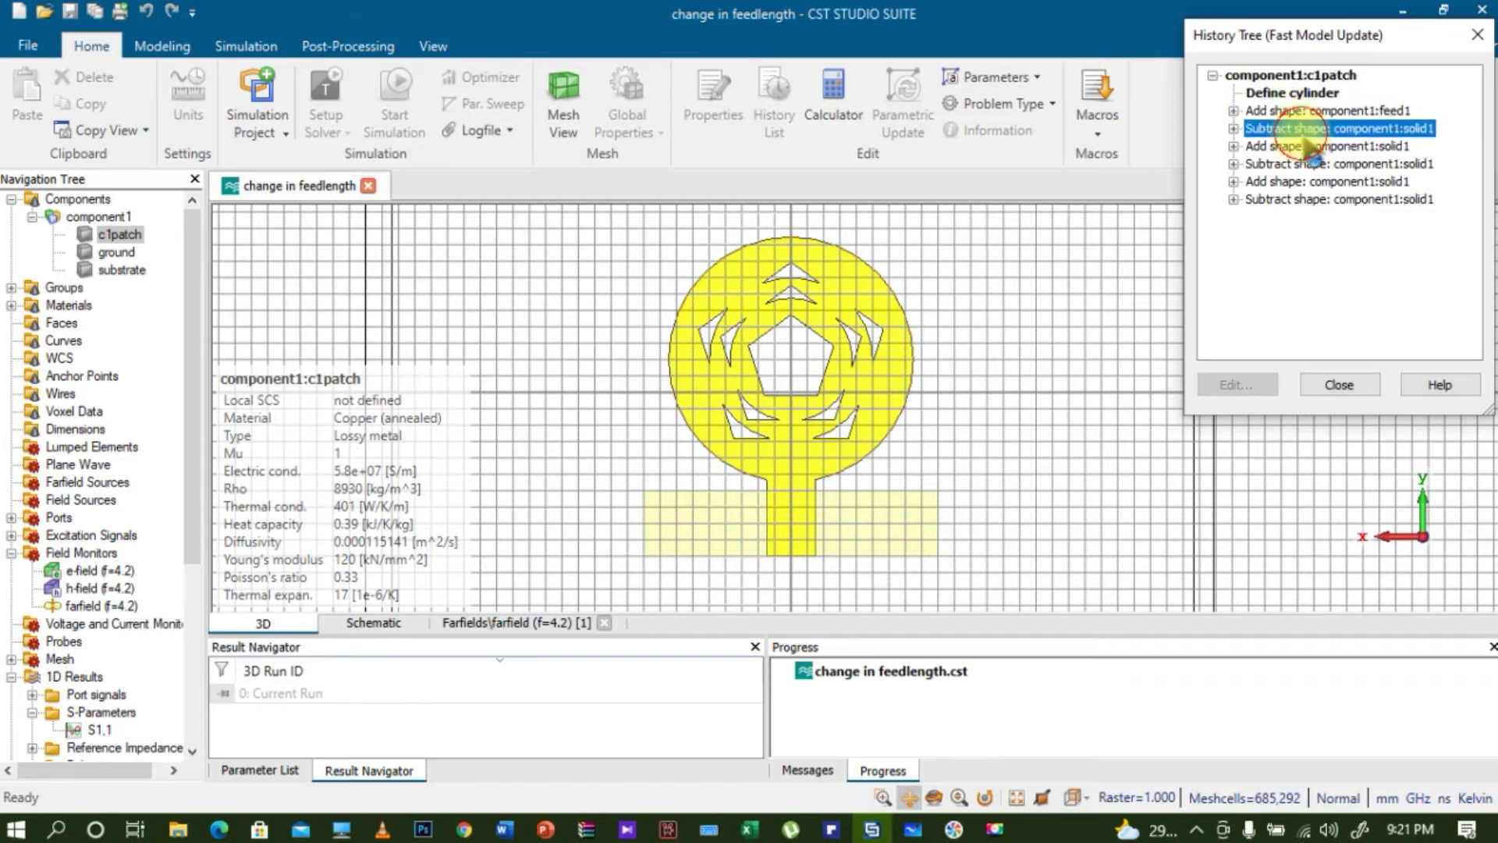
{"action": "left_click", "coordinate": [1233, 128]}
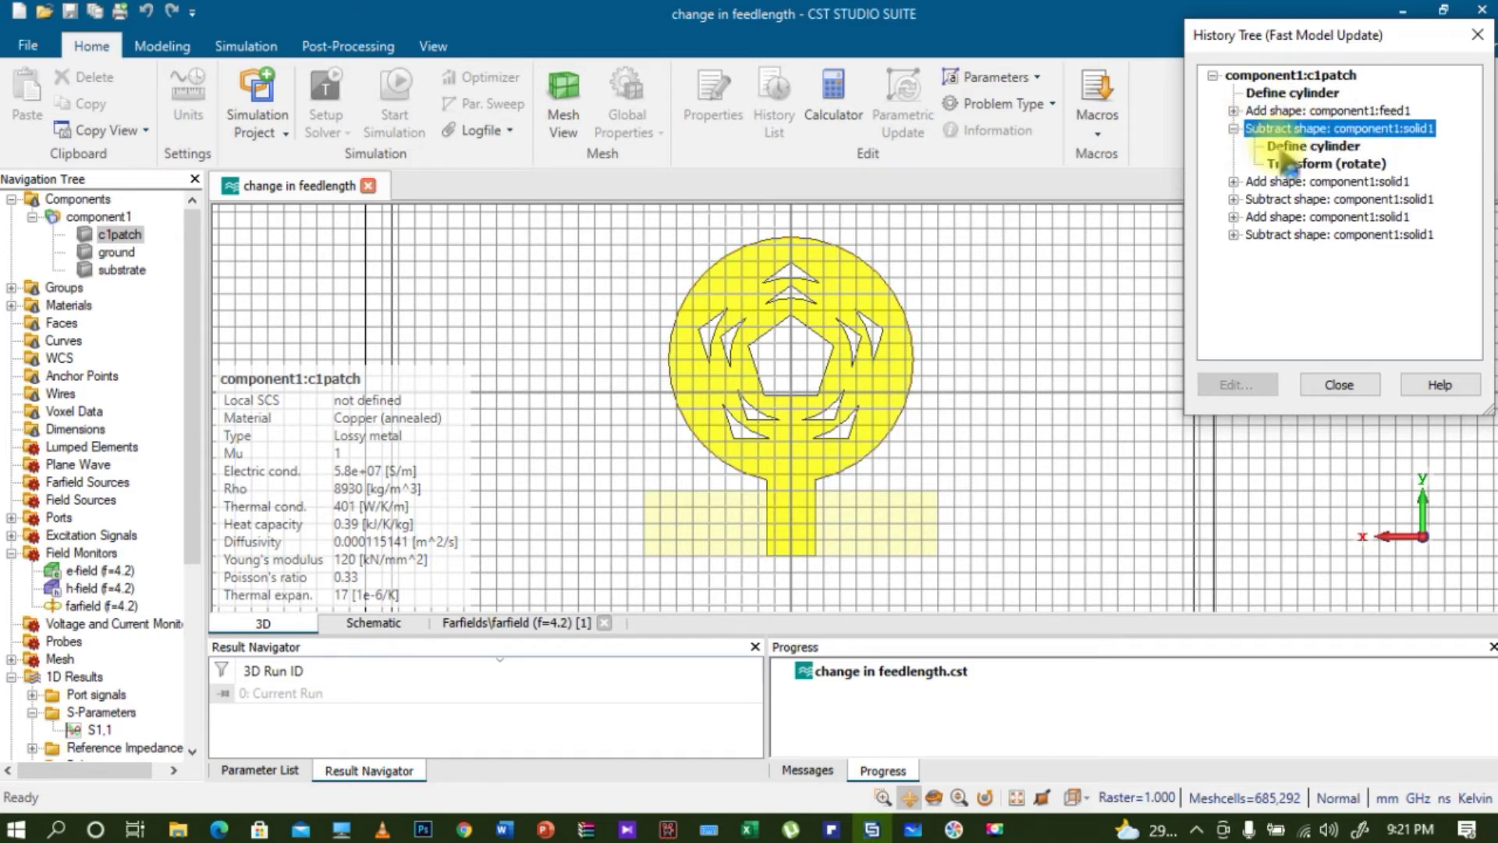
{"action": "left_click", "coordinate": [1280, 146]}
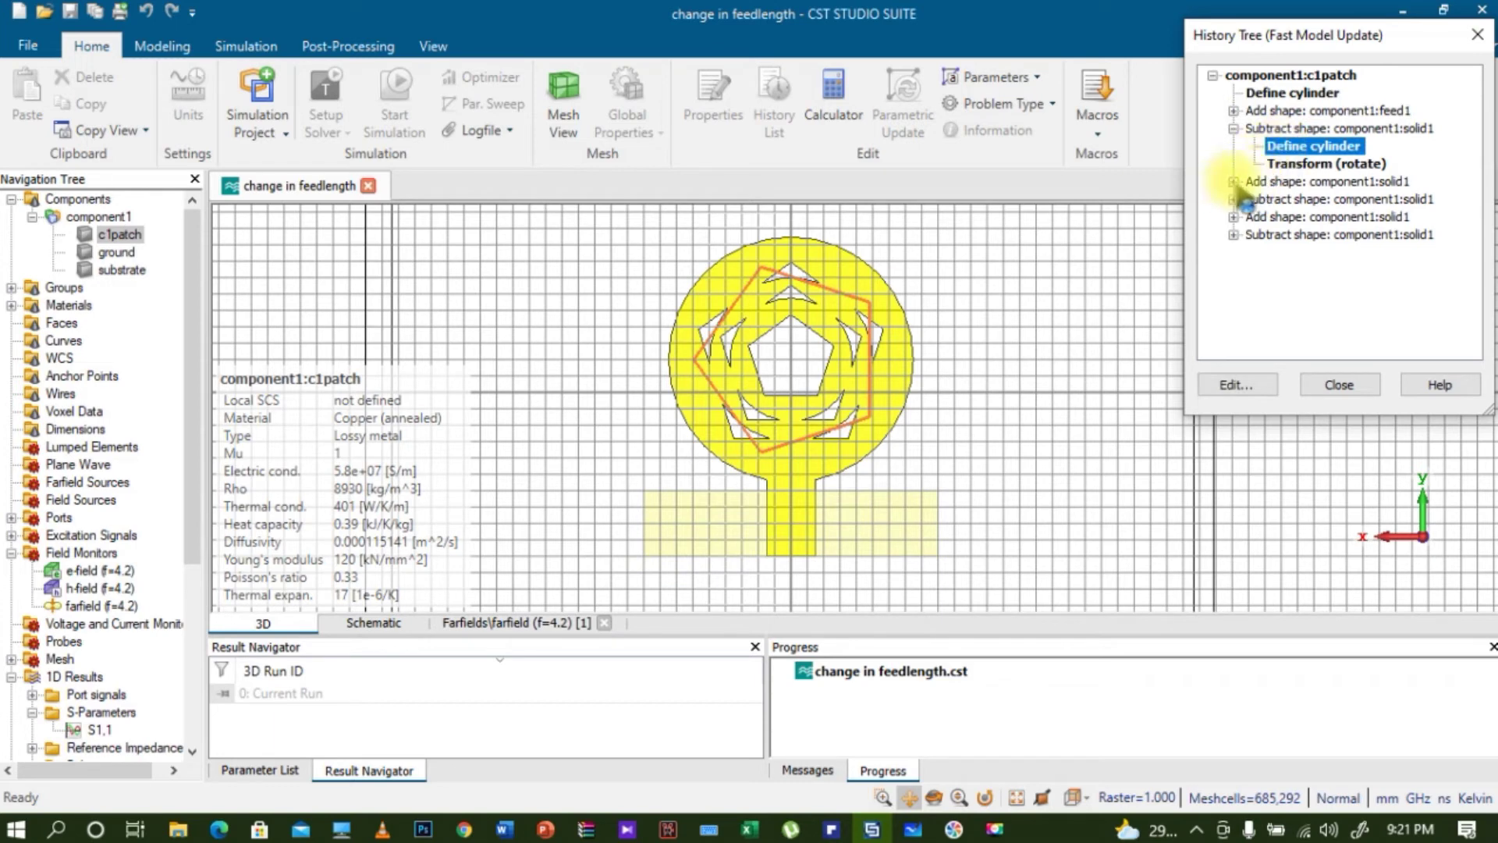
{"action": "left_click", "coordinate": [1302, 182]}
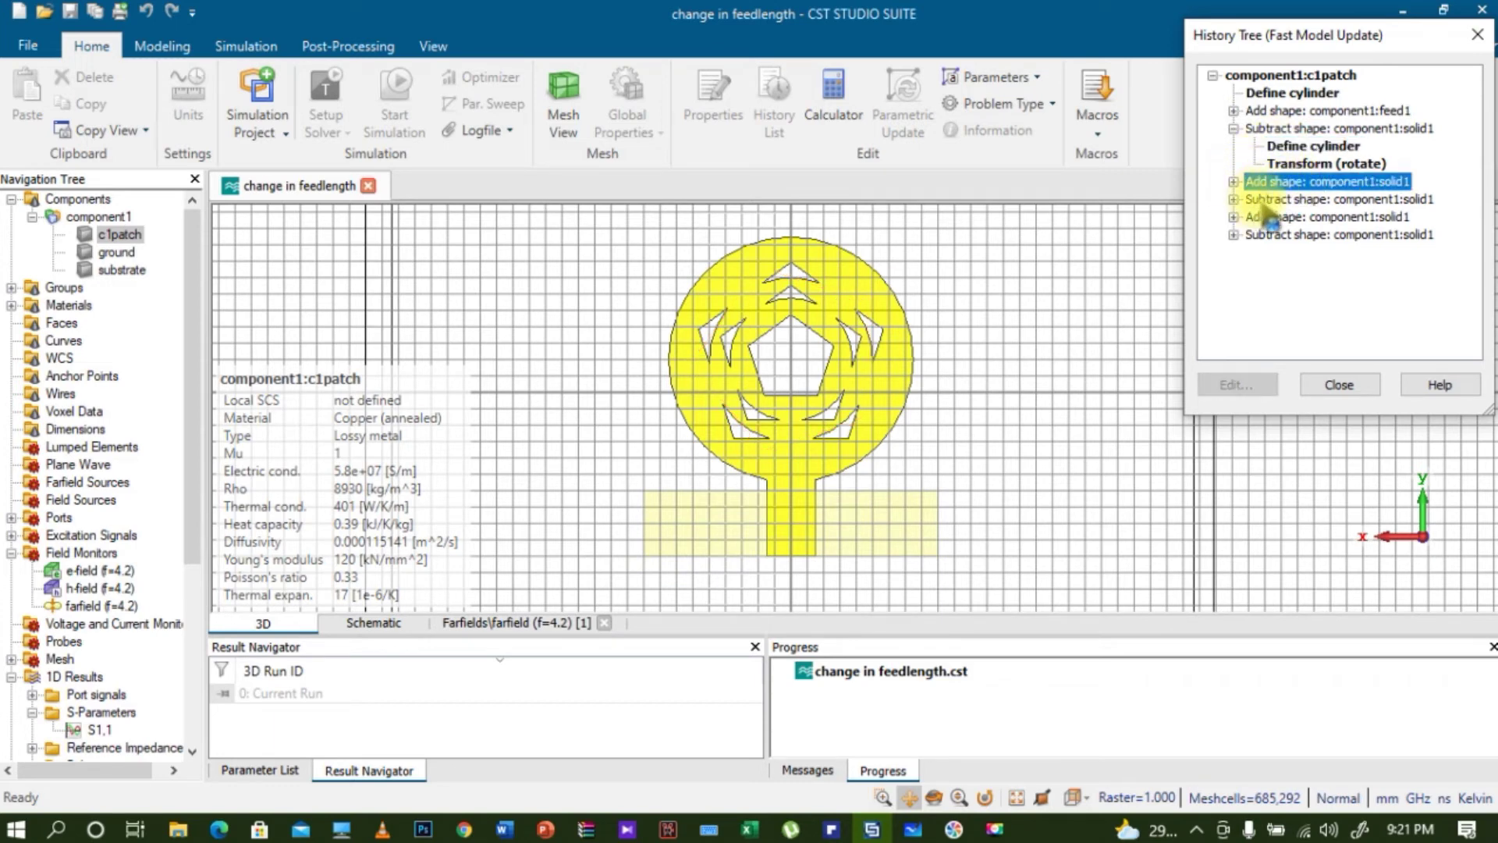
{"action": "left_click", "coordinate": [1286, 200]}
{"action": "left_click", "coordinate": [1297, 218]}
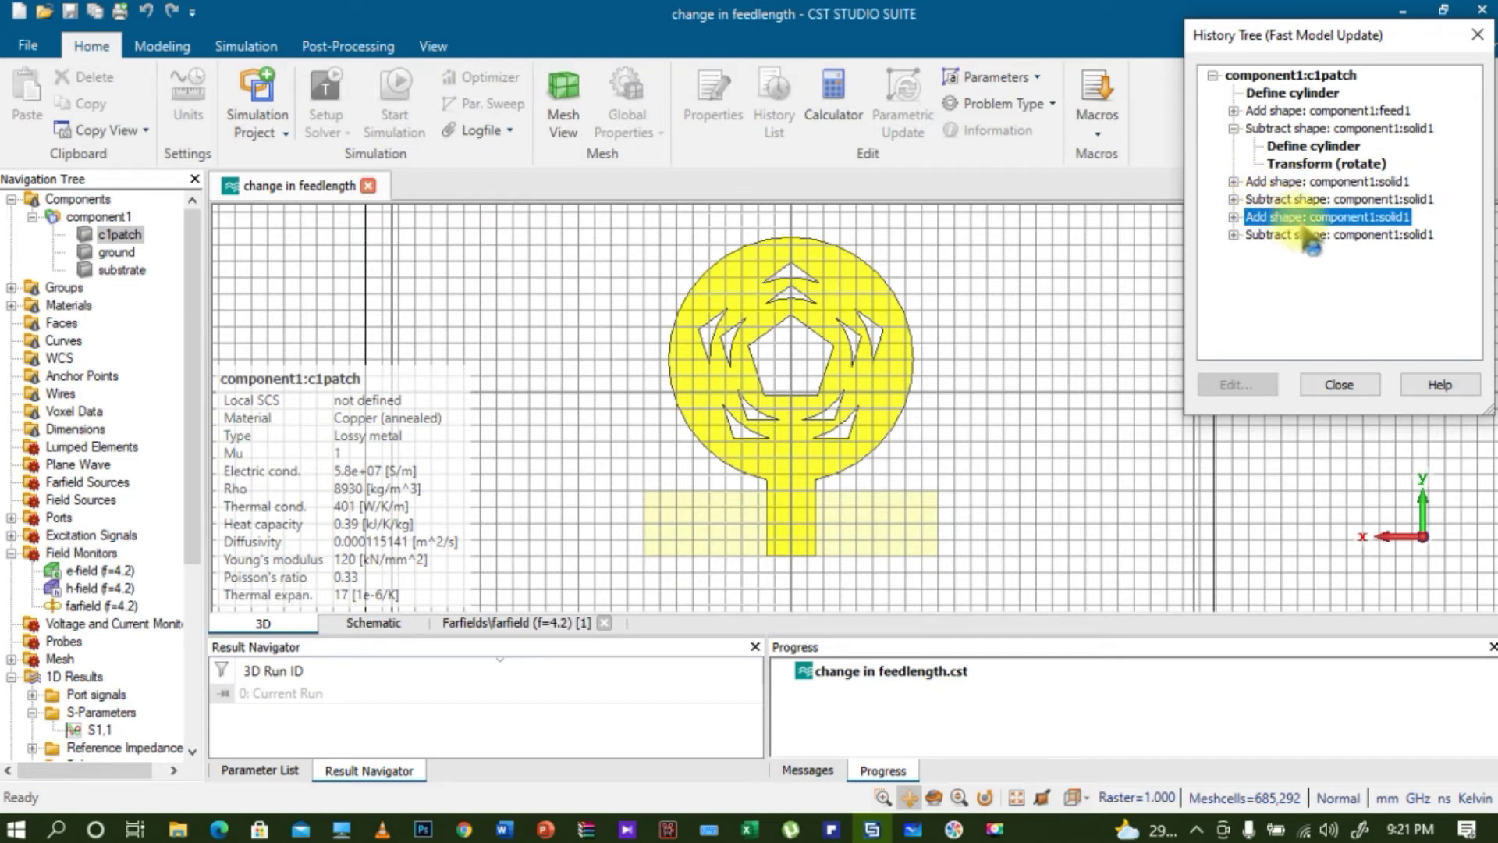
{"action": "left_click", "coordinate": [1310, 234]}
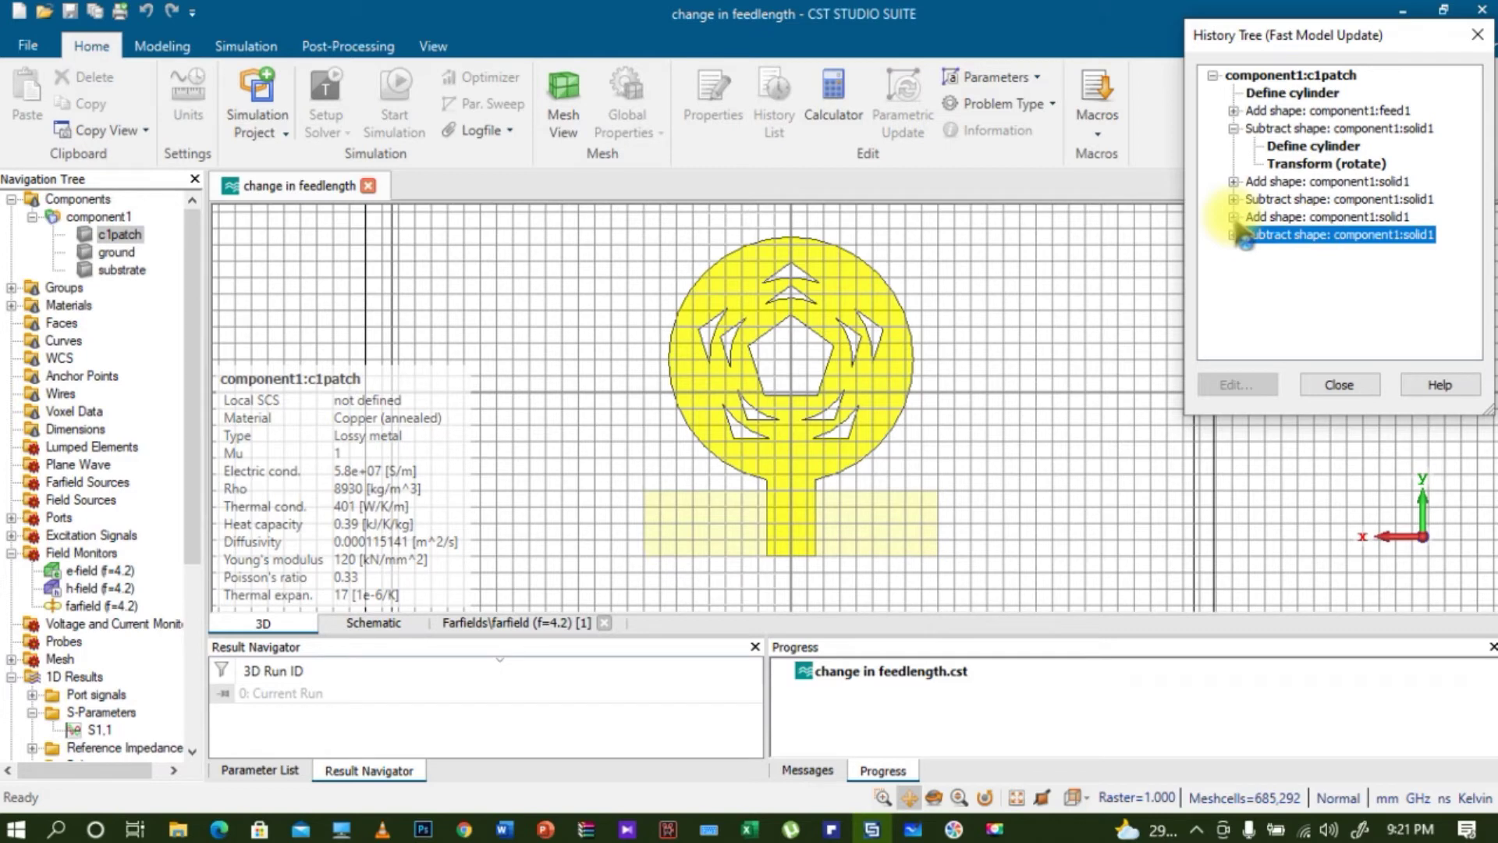
Find the brick definition of feed1 in c1patch's history and open its dimensions for editing
{"action": "left_click", "coordinate": [1294, 94]}
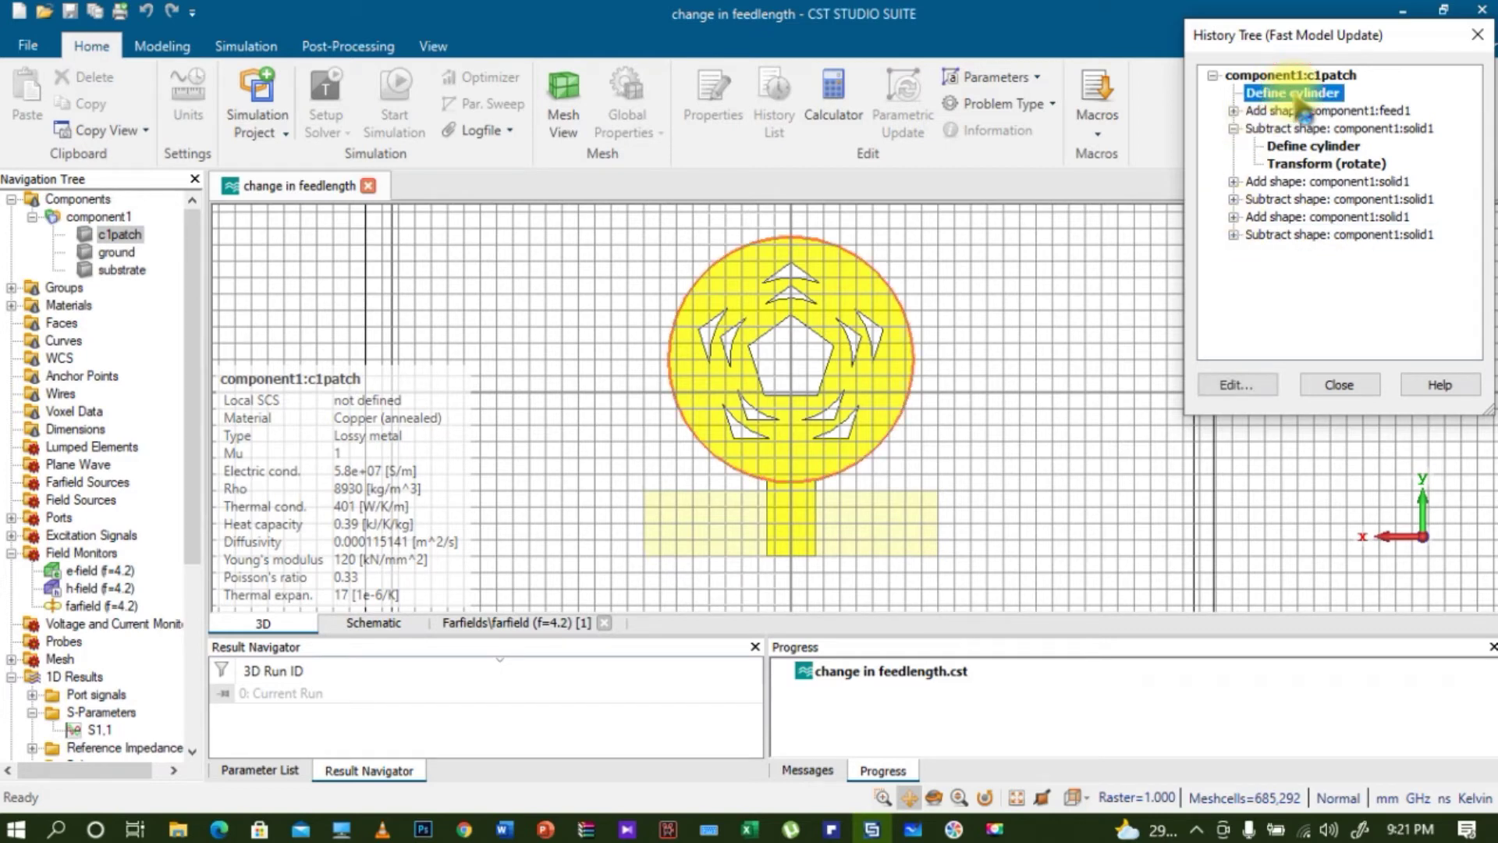
{"action": "left_click", "coordinate": [1234, 111]}
{"action": "left_click", "coordinate": [1300, 130]}
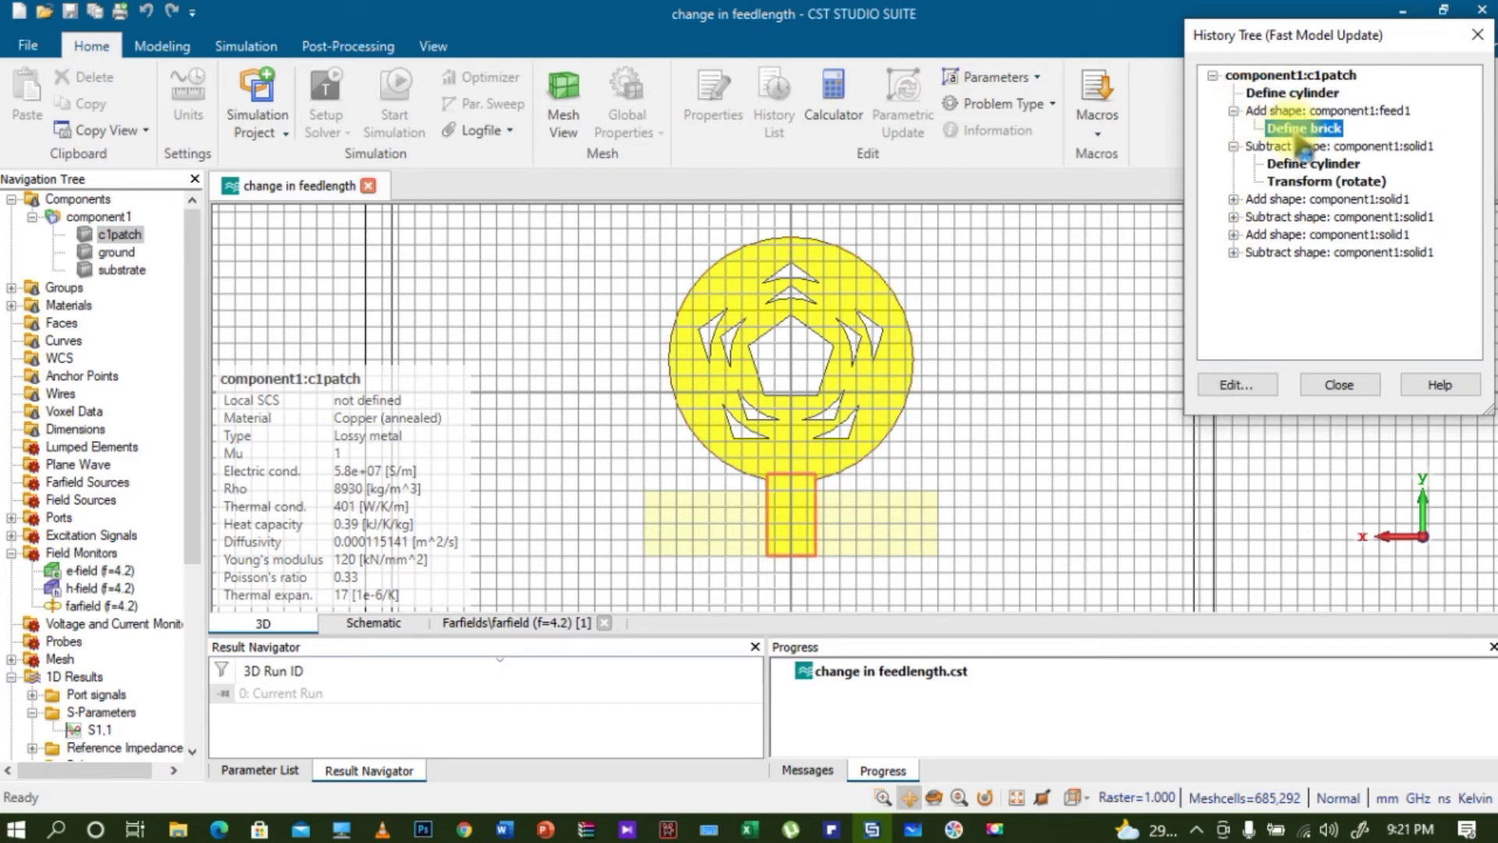
{"action": "scroll", "coordinate": [1069, 464], "scroll_direction": "up", "scroll_amount": 3}
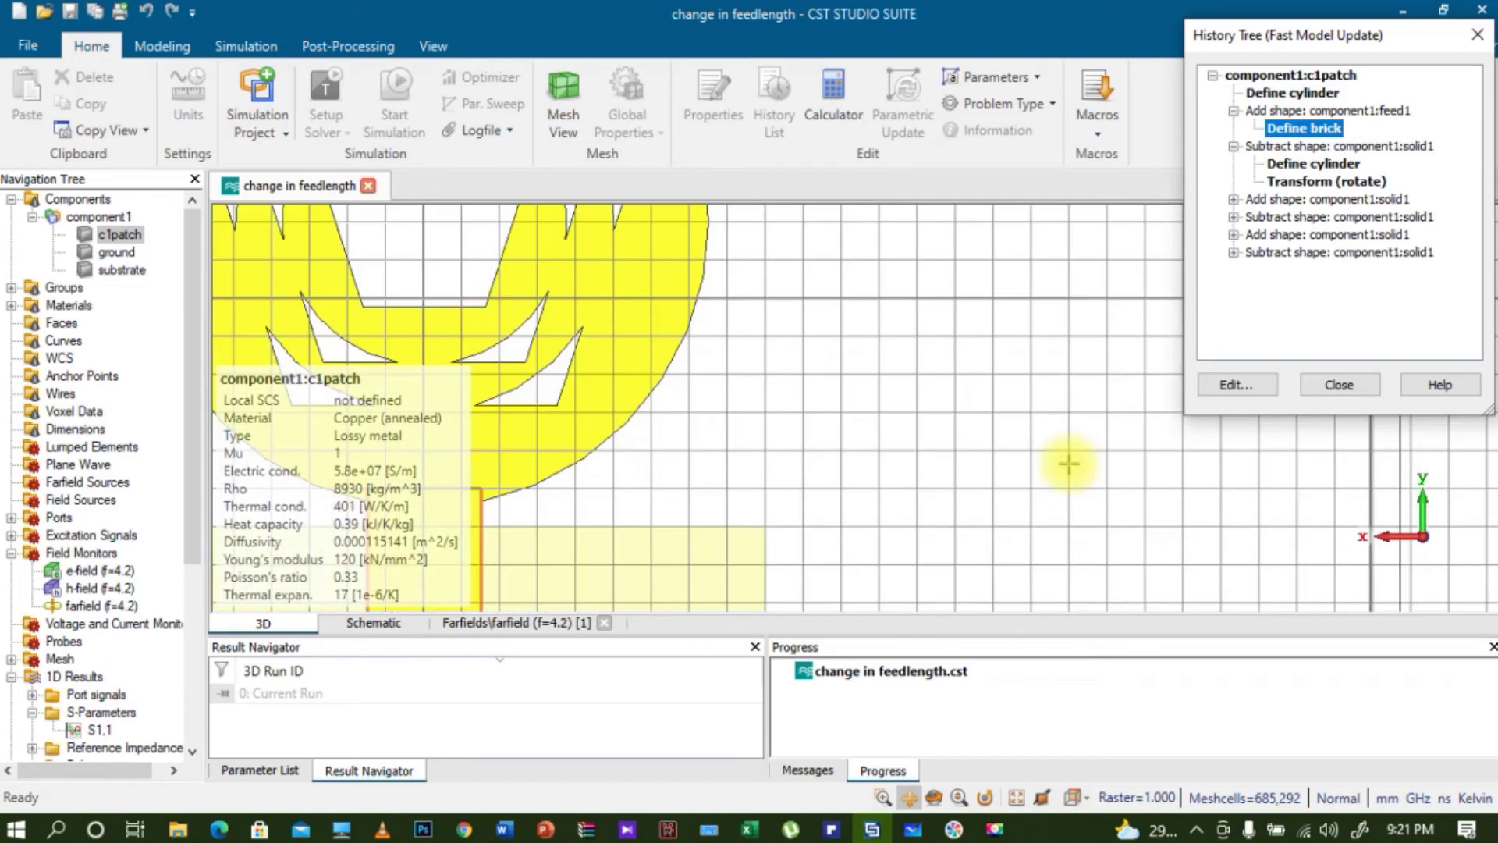
{"action": "scroll", "coordinate": [1069, 464], "scroll_direction": "down", "scroll_amount": 3}
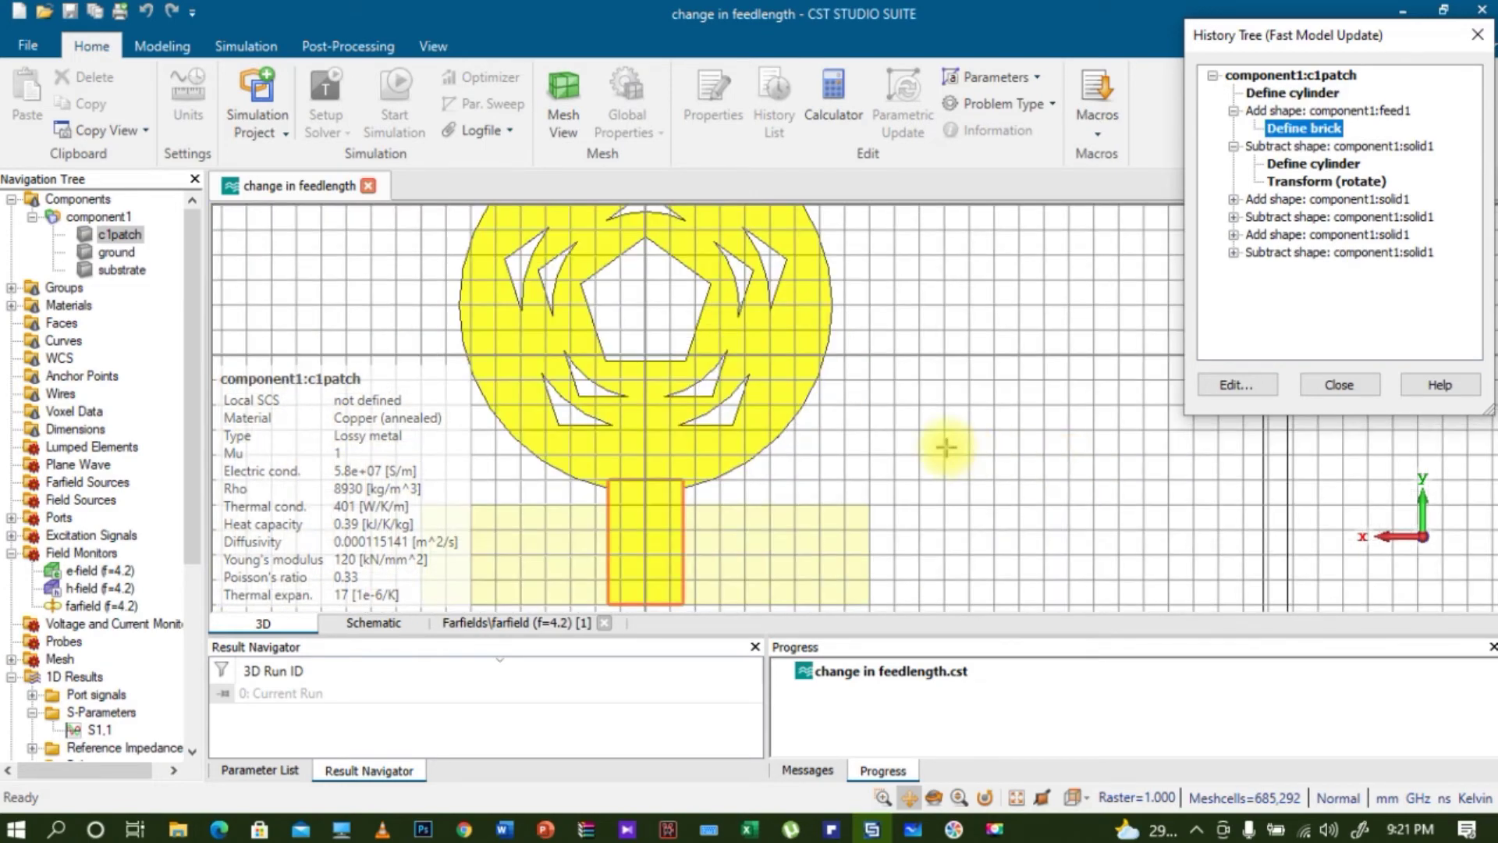
{"action": "left_click_drag", "start_coordinate": [763, 433], "coordinate": [952, 359]}
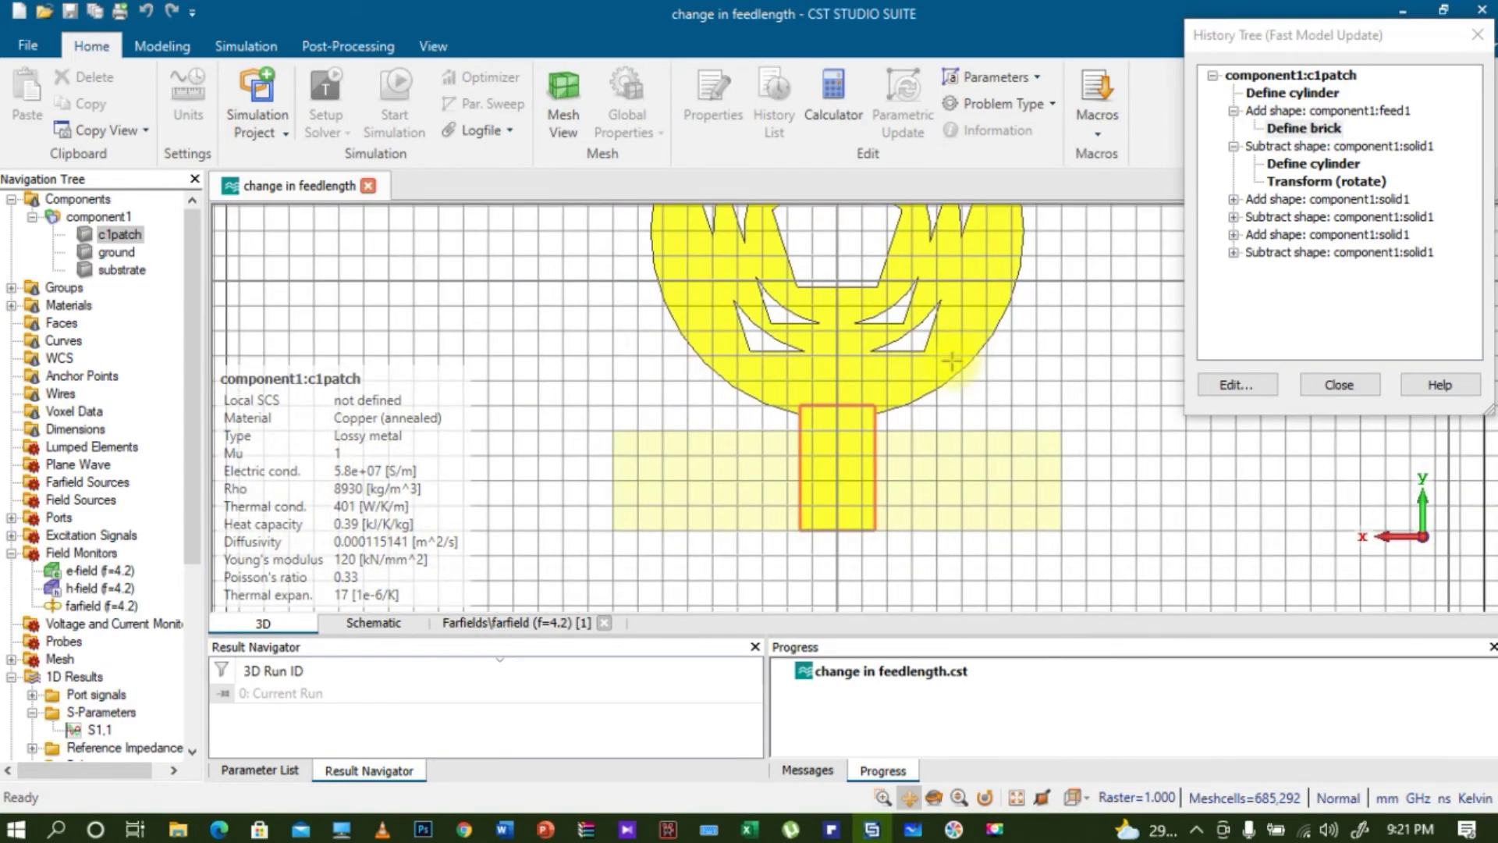
{"action": "double_click", "coordinate": [1318, 129]}
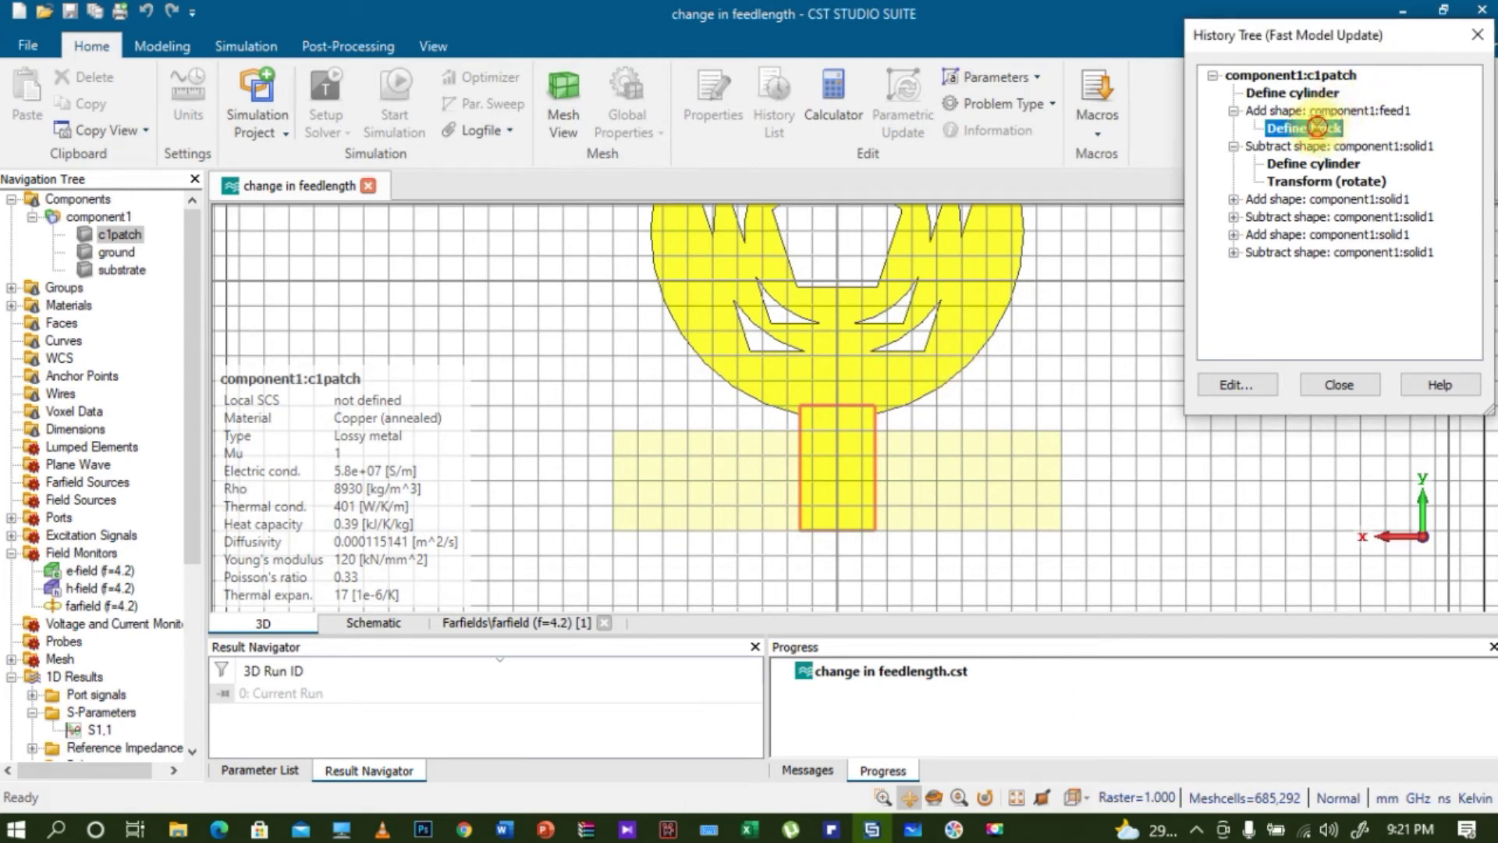
{"action": "left_click_drag", "start_coordinate": [1328, 35], "coordinate": [1274, 152]}
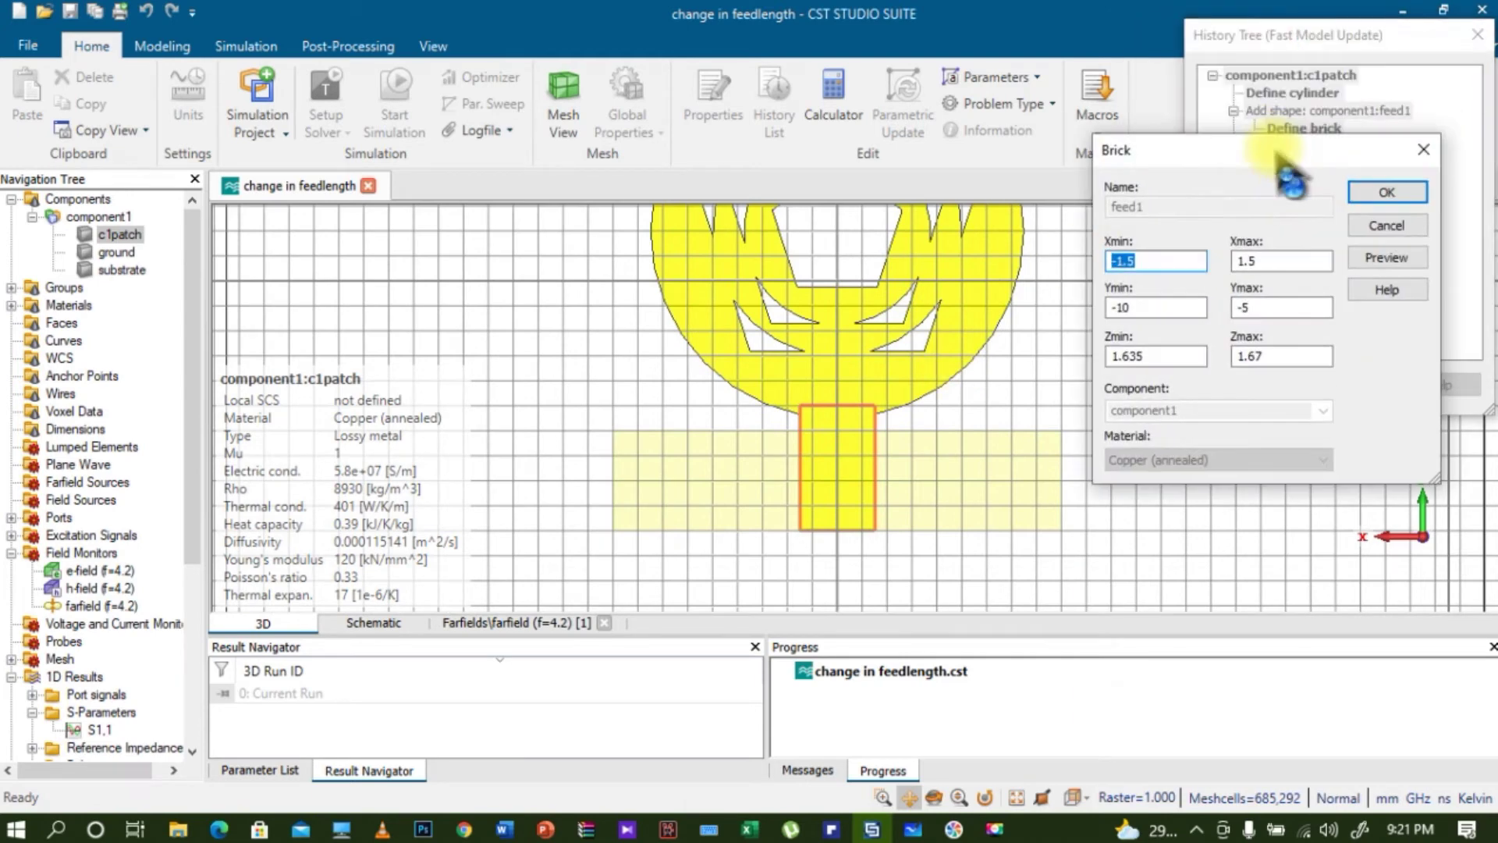
{"action": "left_click", "coordinate": [1183, 263]}
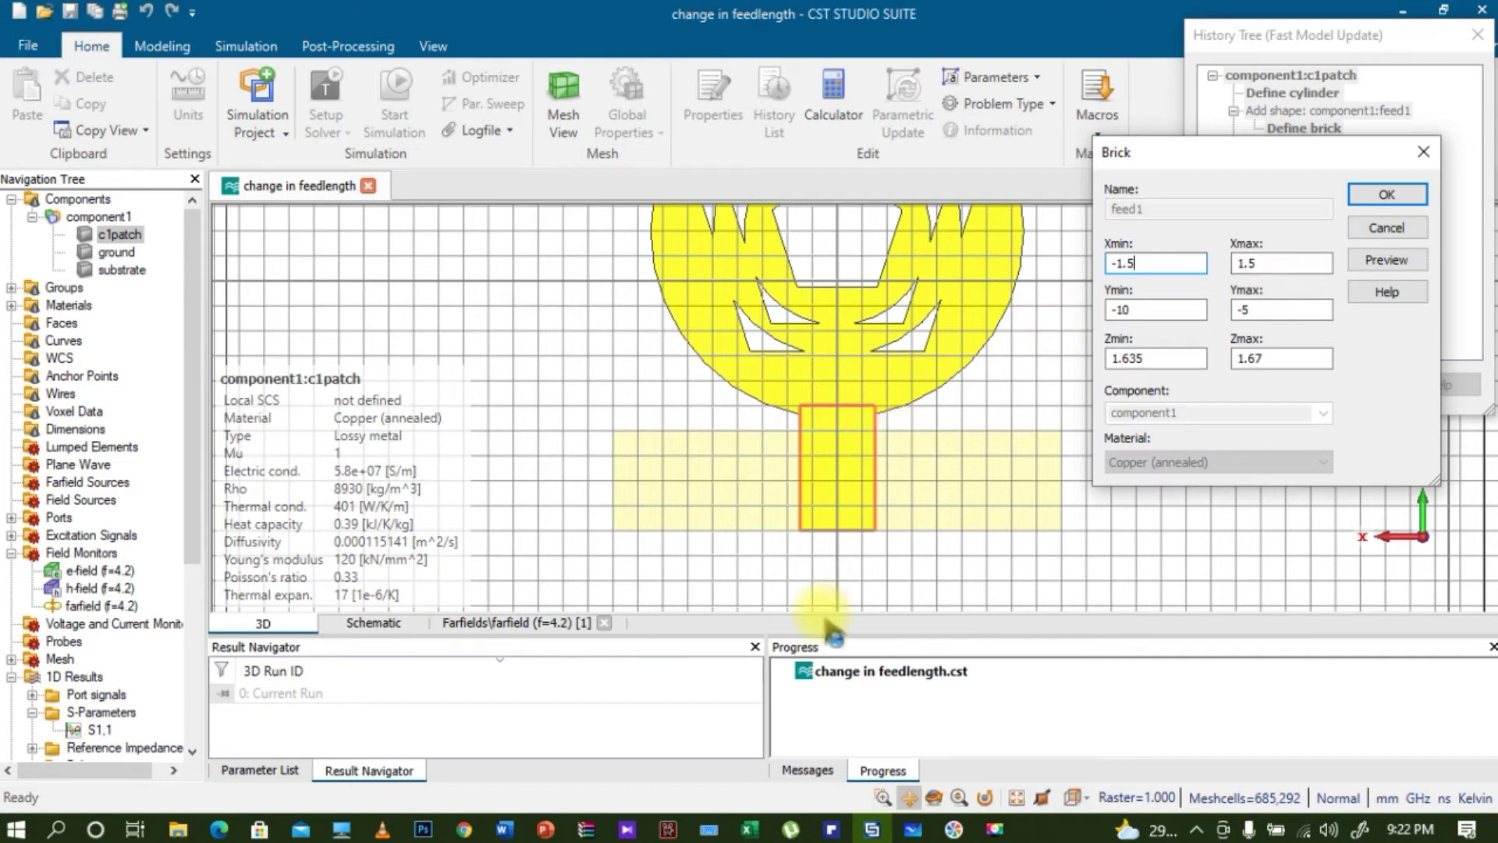
Switch to Microsoft Whiteboard and sketch two crossing axes with a three-sided feed line outline around the origin in blank space
{"action": "left_click", "coordinate": [913, 829]}
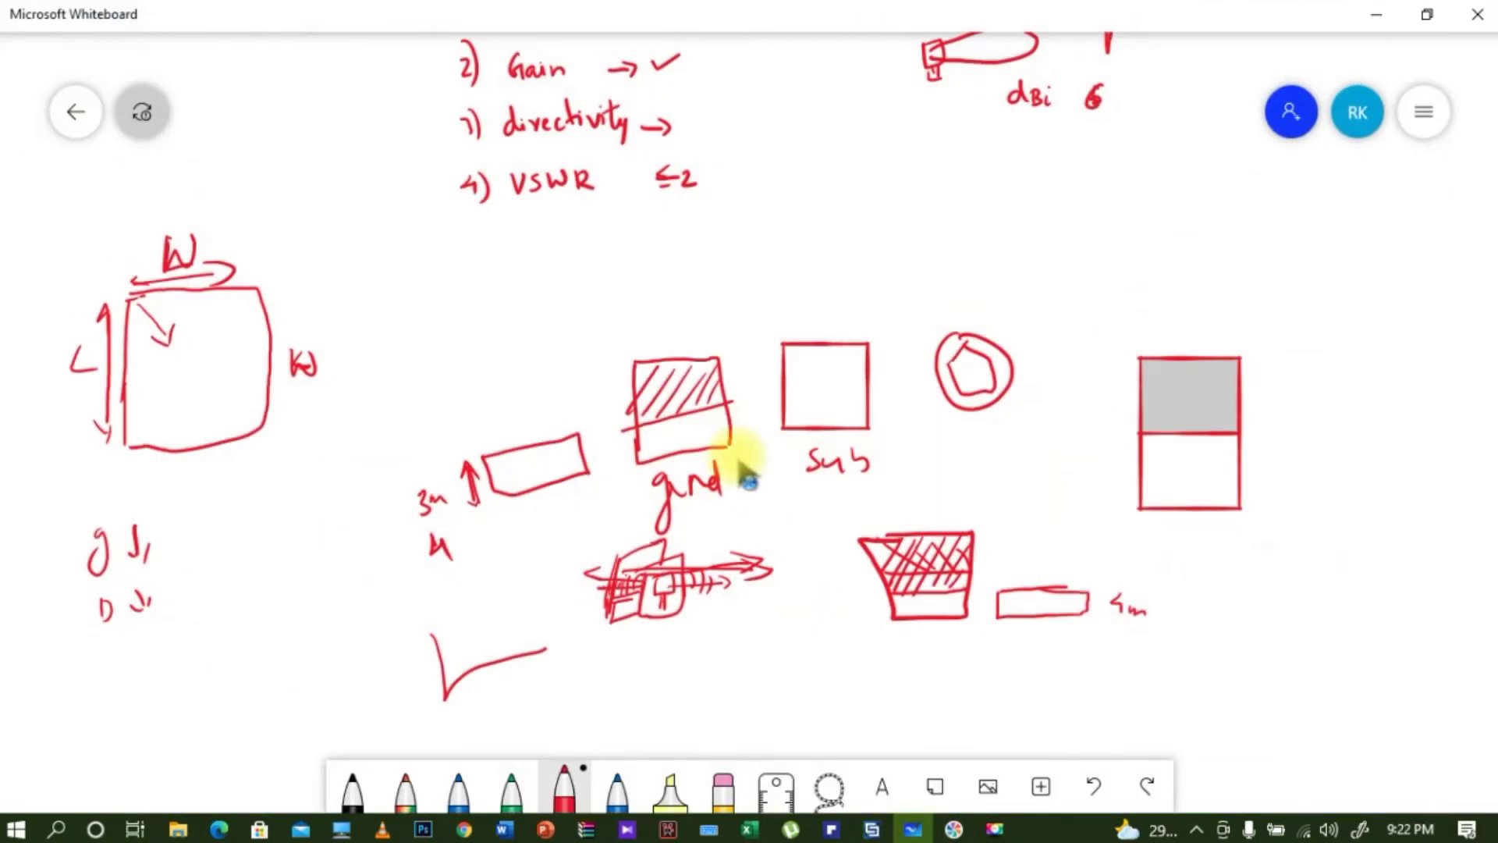
{"action": "right_click_drag", "start_coordinate": [1204, 612], "coordinate": [1202, 265]}
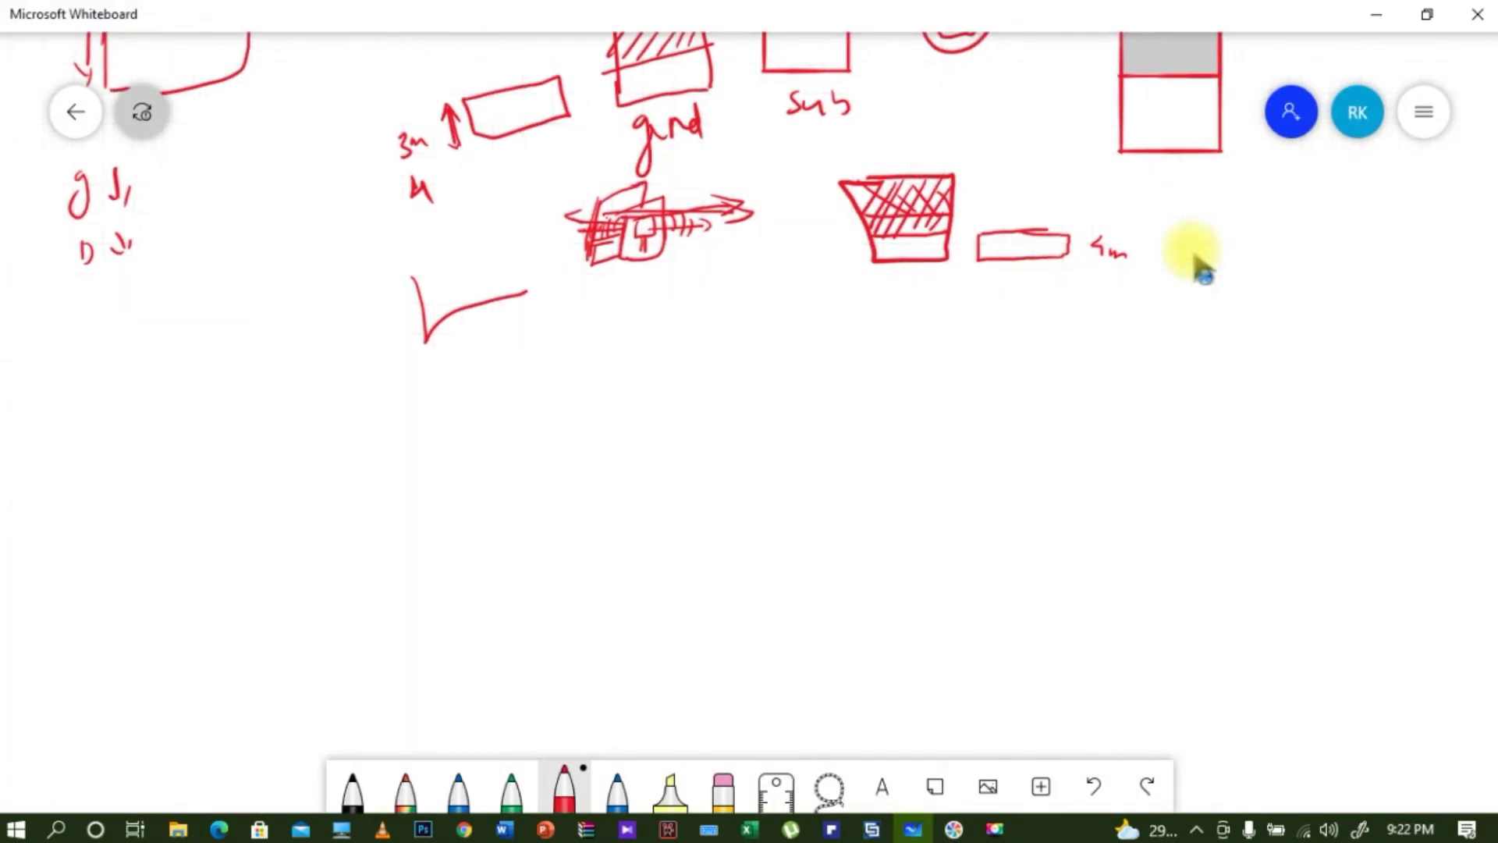
{"action": "left_click_drag", "start_coordinate": [736, 406], "coordinate": [711, 571]}
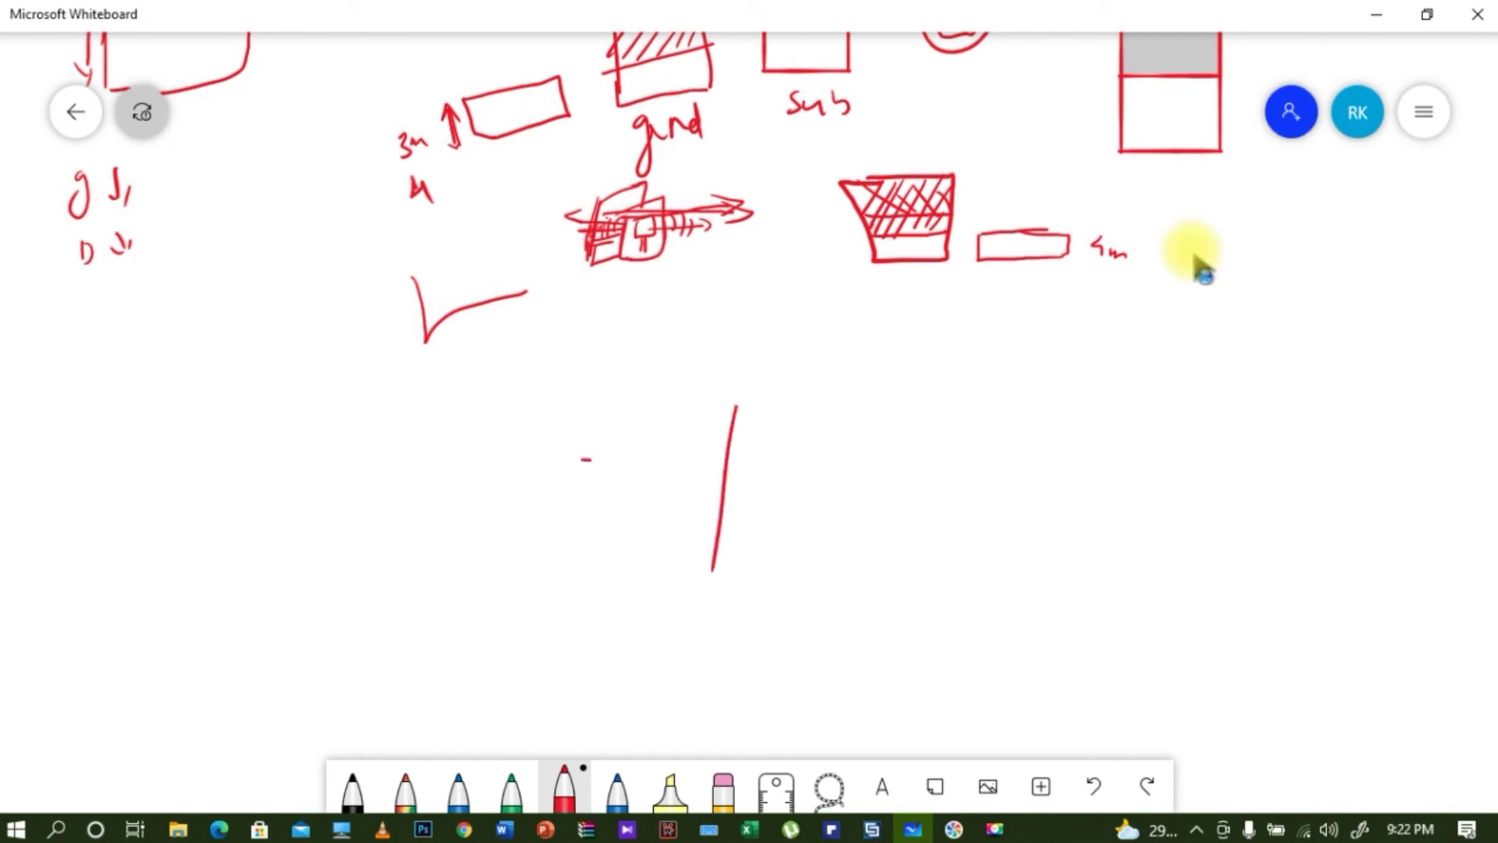
{"action": "left_click_drag", "start_coordinate": [582, 459], "coordinate": [1005, 462]}
{"action": "left_click_drag", "start_coordinate": [753, 319], "coordinate": [725, 417]}
{"action": "left_click_drag", "start_coordinate": [717, 537], "coordinate": [707, 609]}
{"action": "mouse_move", "coordinate": [706, 402]}
{"action": "left_mouse_down"}
{"action": "mouse_move", "coordinate": [682, 500]}
{"action": "mouse_move", "coordinate": [771, 510]}
{"action": "mouse_move", "coordinate": [791, 388]}
{"action": "left_mouse_up"}
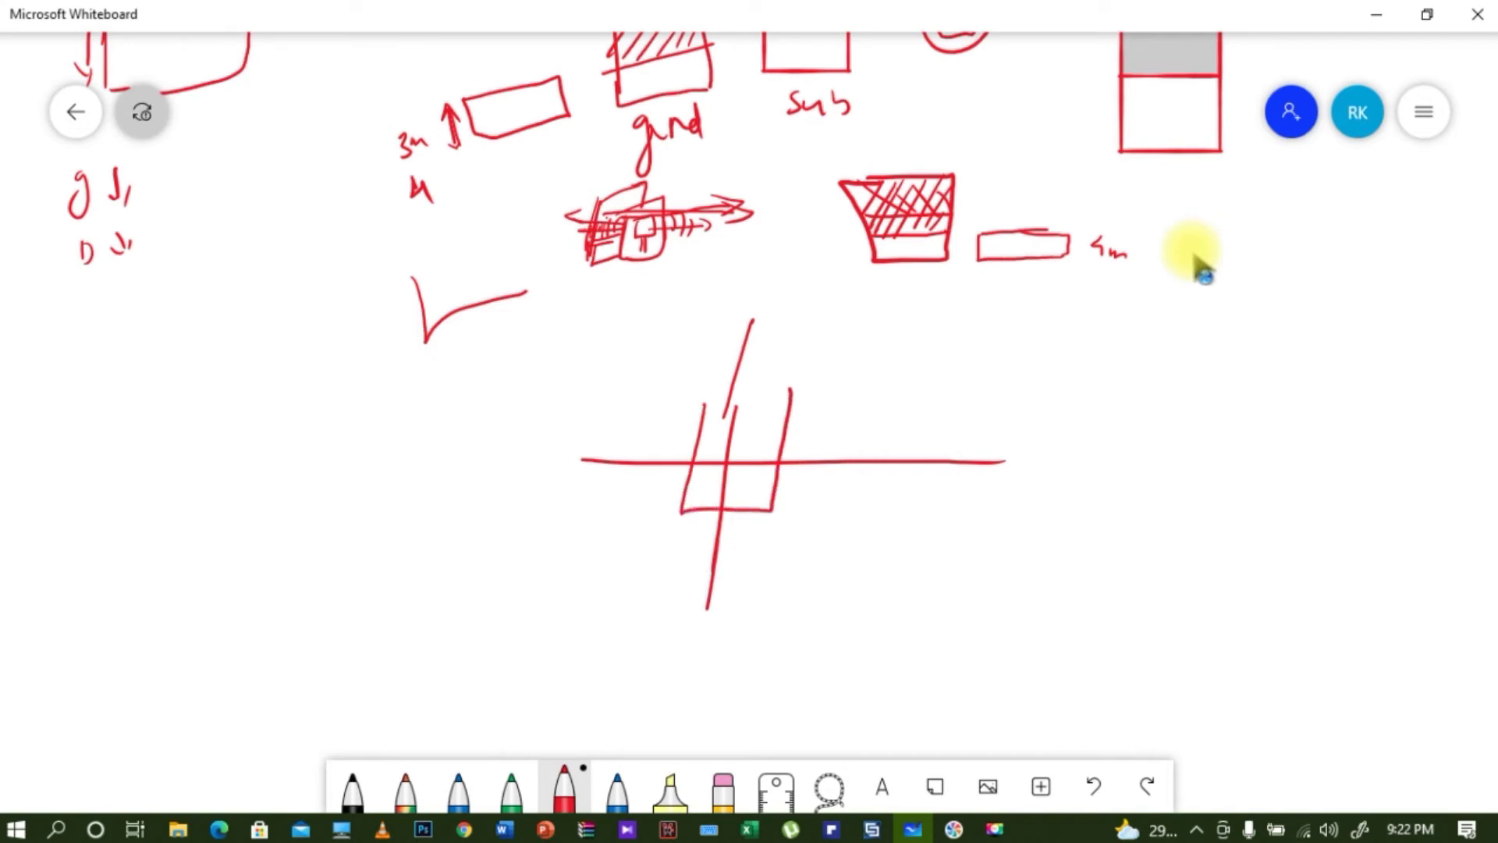
Mark the half-width inside the feed outline and label the axis ends x, -x, Y and -Y
{"action": "left_click_drag", "start_coordinate": [726, 477], "coordinate": [783, 479]}
{"action": "left_click_drag", "start_coordinate": [940, 478], "coordinate": [991, 493]}
{"action": "left_click_drag", "start_coordinate": [478, 477], "coordinate": [533, 487]}
{"action": "left_click_drag", "start_coordinate": [549, 466], "coordinate": [519, 486]}
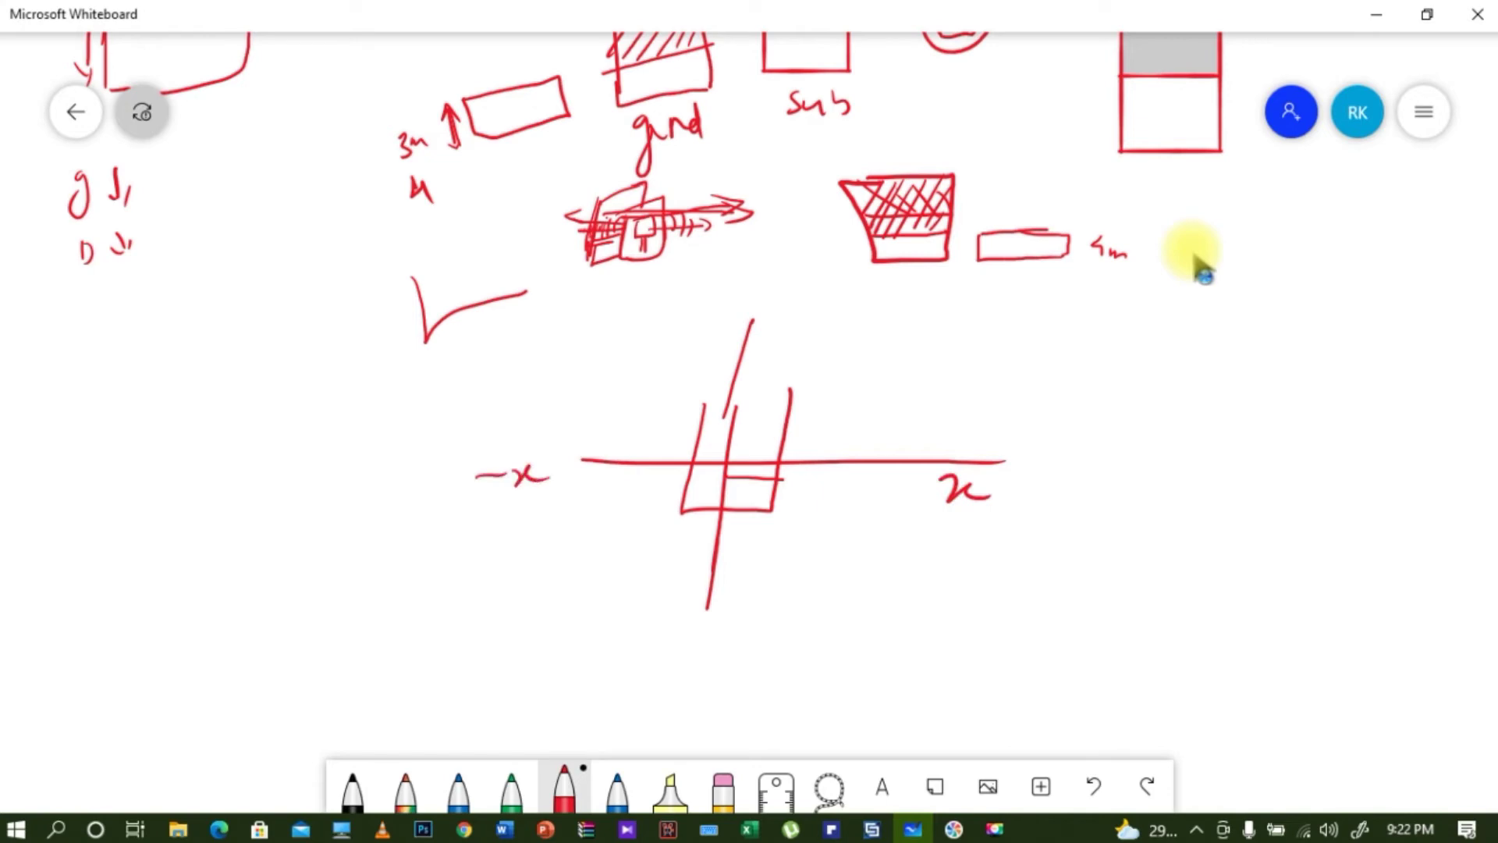
{"action": "mouse_move", "coordinate": [719, 625]}
{"action": "left_mouse_down"}
{"action": "mouse_move", "coordinate": [767, 619]}
{"action": "mouse_move", "coordinate": [751, 665]}
{"action": "left_mouse_up"}
{"action": "mouse_move", "coordinate": [751, 308]}
{"action": "left_mouse_down"}
{"action": "mouse_move", "coordinate": [739, 319]}
{"action": "mouse_move", "coordinate": [770, 321]}
{"action": "left_mouse_up"}
{"action": "left_click_drag", "start_coordinate": [783, 291], "coordinate": [790, 323]}
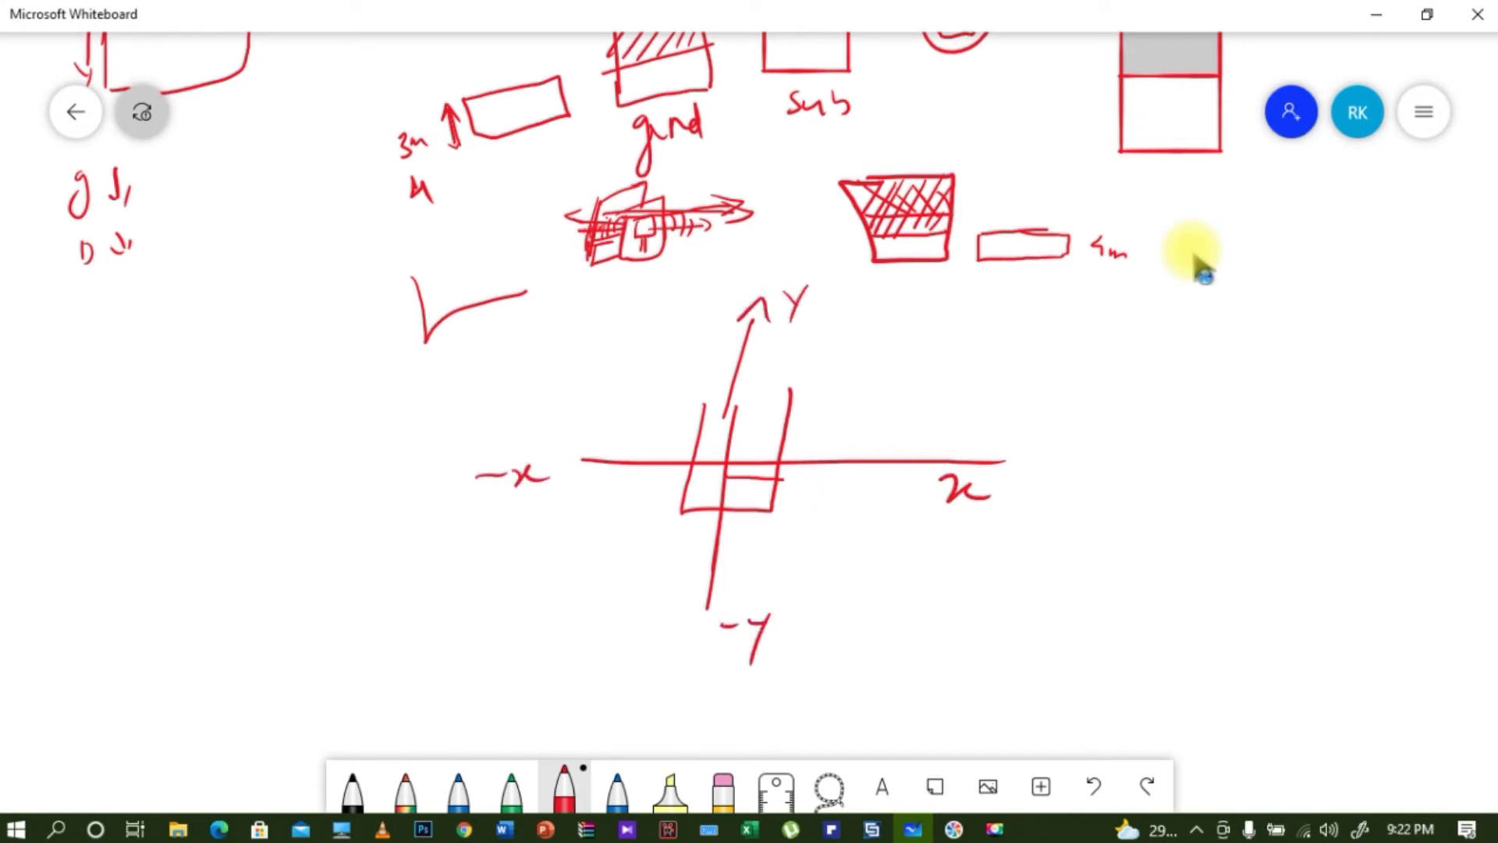
Annotate the feed edges with 1.5 and -1.5 from the centre and draw a double-headed arrow across the feed width
{"action": "mouse_move", "coordinate": [723, 453]}
{"action": "left_mouse_down"}
{"action": "mouse_move", "coordinate": [829, 446]}
{"action": "mouse_move", "coordinate": [816, 453]}
{"action": "left_mouse_up"}
{"action": "left_click", "coordinate": [809, 444]}
{"action": "mouse_move", "coordinate": [726, 451]}
{"action": "left_mouse_down"}
{"action": "mouse_move", "coordinate": [638, 439]}
{"action": "mouse_move", "coordinate": [660, 437]}
{"action": "left_mouse_up"}
{"action": "left_click_drag", "start_coordinate": [658, 538], "coordinate": [766, 539]}
{"action": "mouse_move", "coordinate": [755, 525]}
{"action": "left_mouse_down"}
{"action": "mouse_move", "coordinate": [779, 537]}
{"action": "mouse_move", "coordinate": [760, 551]}
{"action": "left_mouse_up"}
{"action": "left_click_drag", "start_coordinate": [681, 525], "coordinate": [660, 552]}
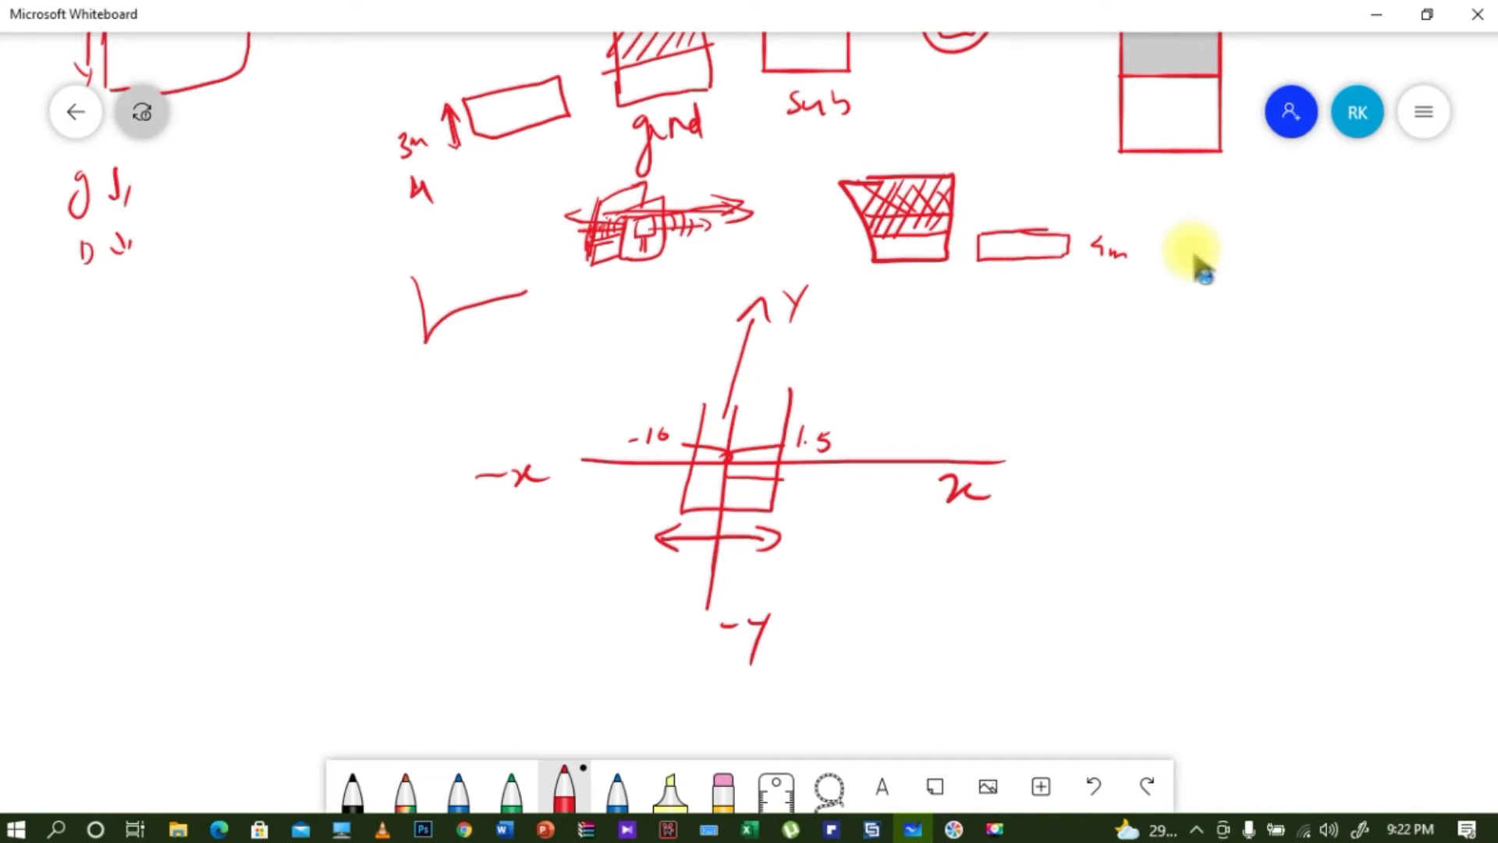
Sketch an L-shaped corner beside the feed diagram with two short parallel strokes inside it
{"action": "mouse_move", "coordinate": [1136, 380]}
{"action": "left_mouse_down"}
{"action": "mouse_move", "coordinate": [1151, 500]}
{"action": "mouse_move", "coordinate": [1315, 514]}
{"action": "left_mouse_up"}
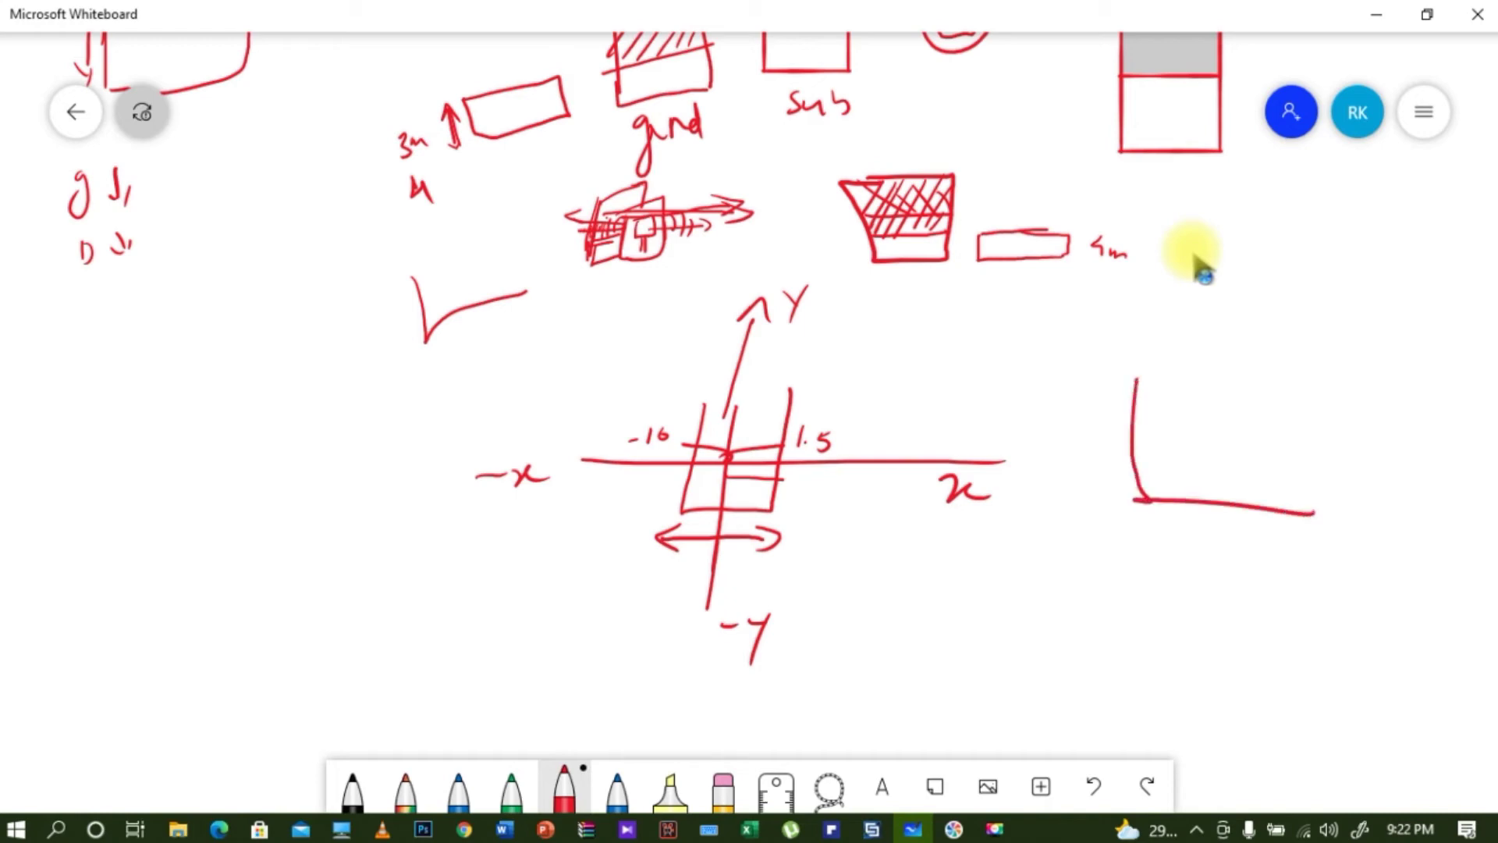
{"action": "mouse_move", "coordinate": [1146, 361]}
{"action": "left_mouse_down"}
{"action": "mouse_move", "coordinate": [1123, 493]}
{"action": "mouse_move", "coordinate": [1224, 505]}
{"action": "left_mouse_up"}
{"action": "mouse_move", "coordinate": [1233, 400]}
{"action": "left_mouse_down"}
{"action": "mouse_move", "coordinate": [1224, 454]}
{"action": "mouse_move", "coordinate": [1243, 472]}
{"action": "left_mouse_up"}
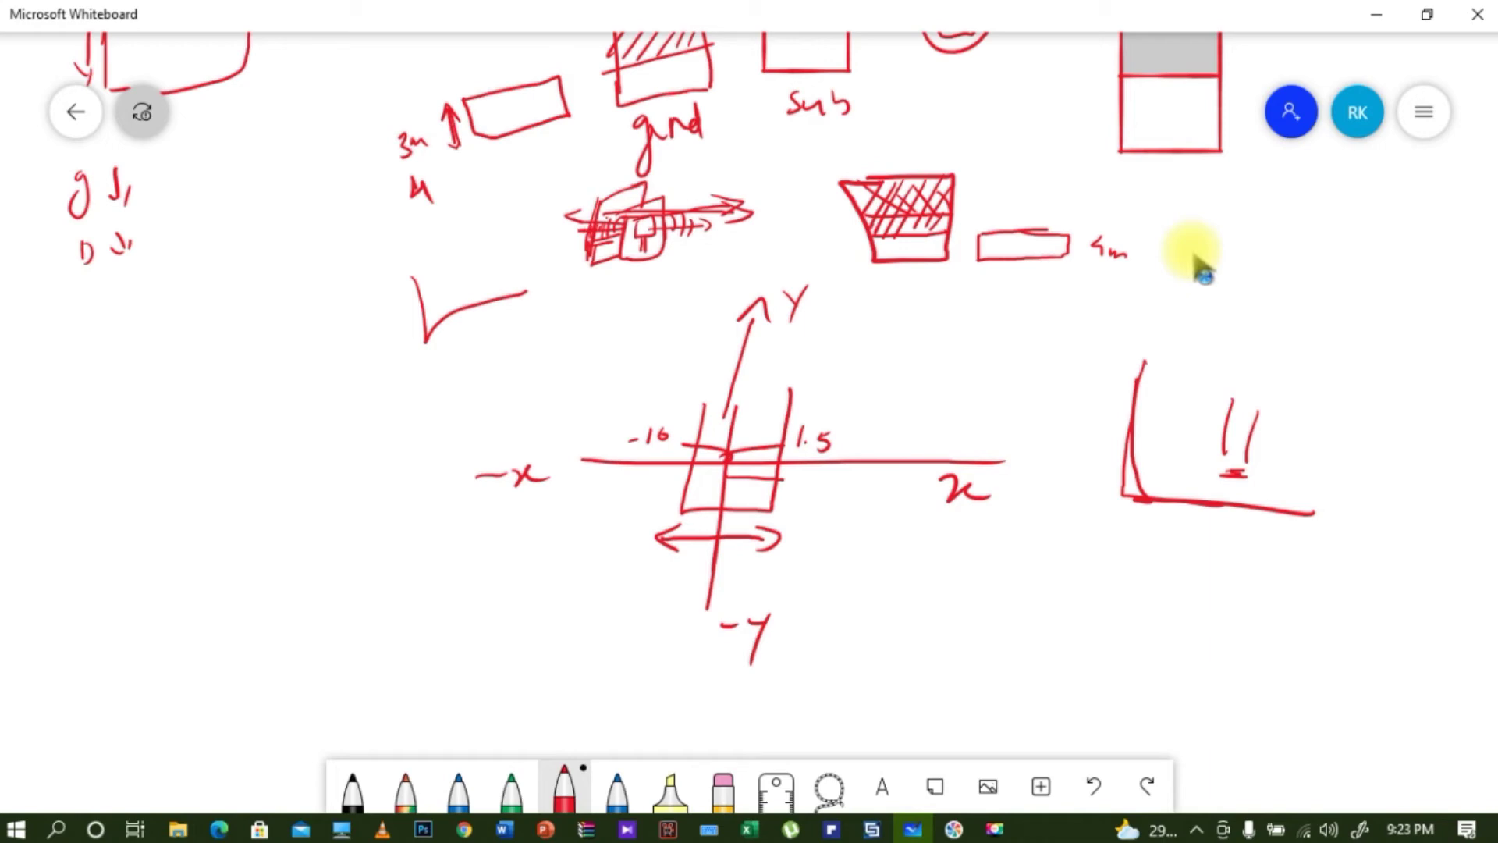
Switch back to CST Studio Suite and close the feed1 brick definition and c1patch's history tree
{"action": "left_click", "coordinate": [873, 828]}
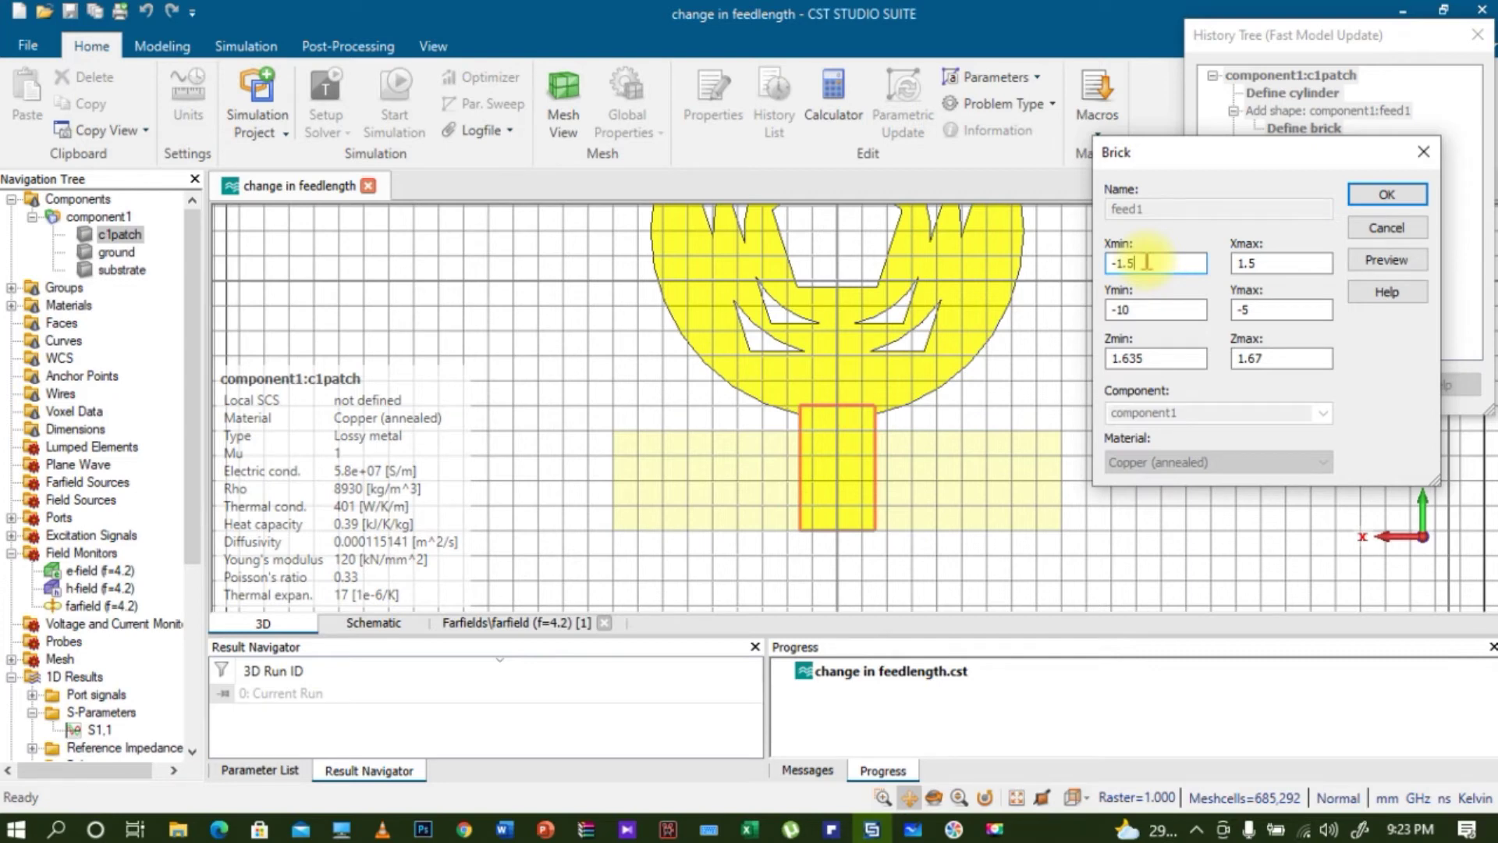
{"action": "left_click", "coordinate": [1381, 195]}
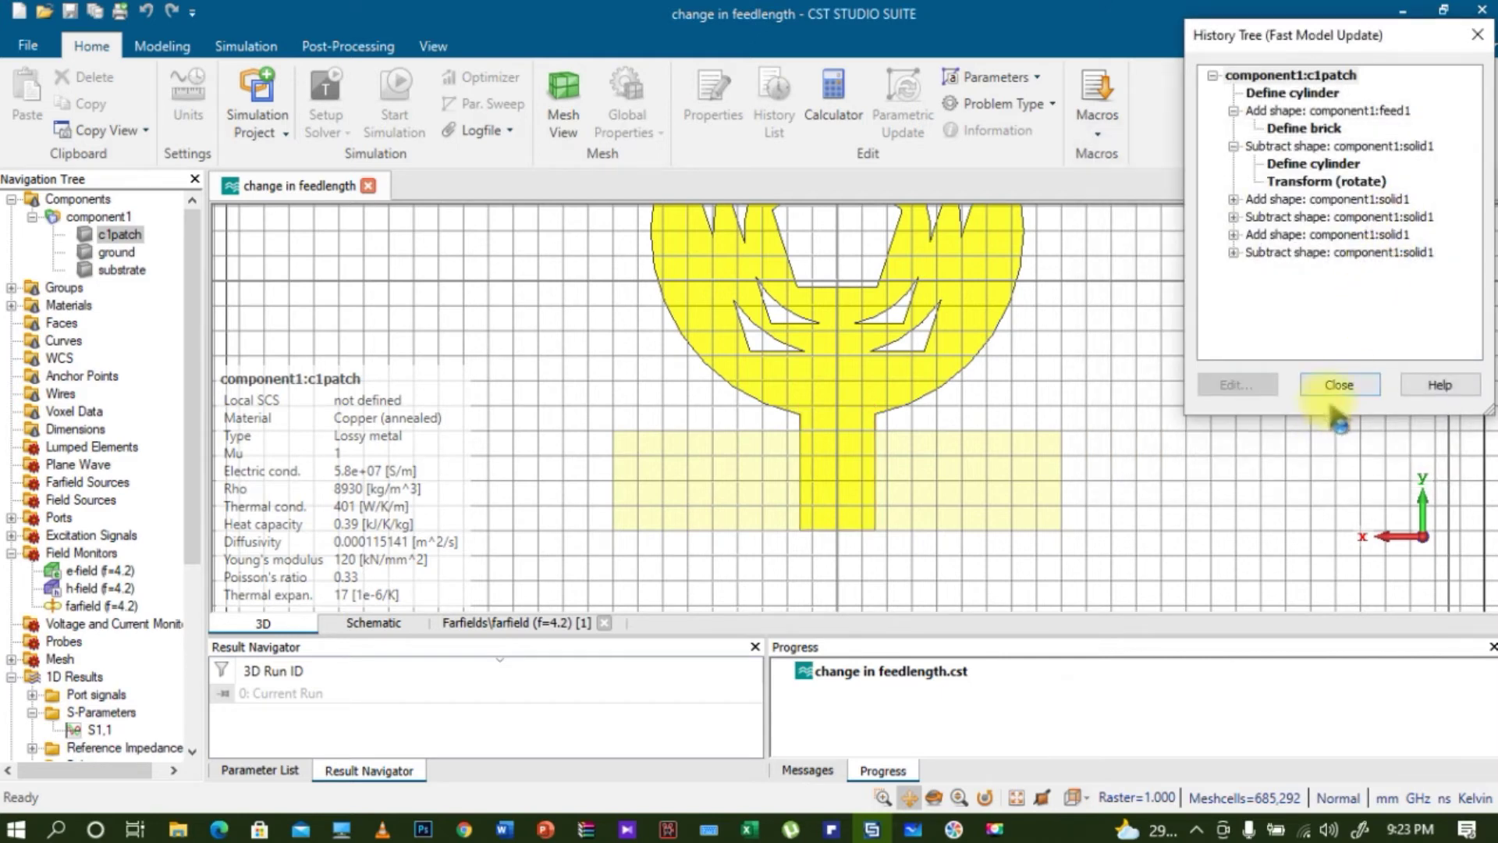
{"action": "left_click", "coordinate": [1339, 384]}
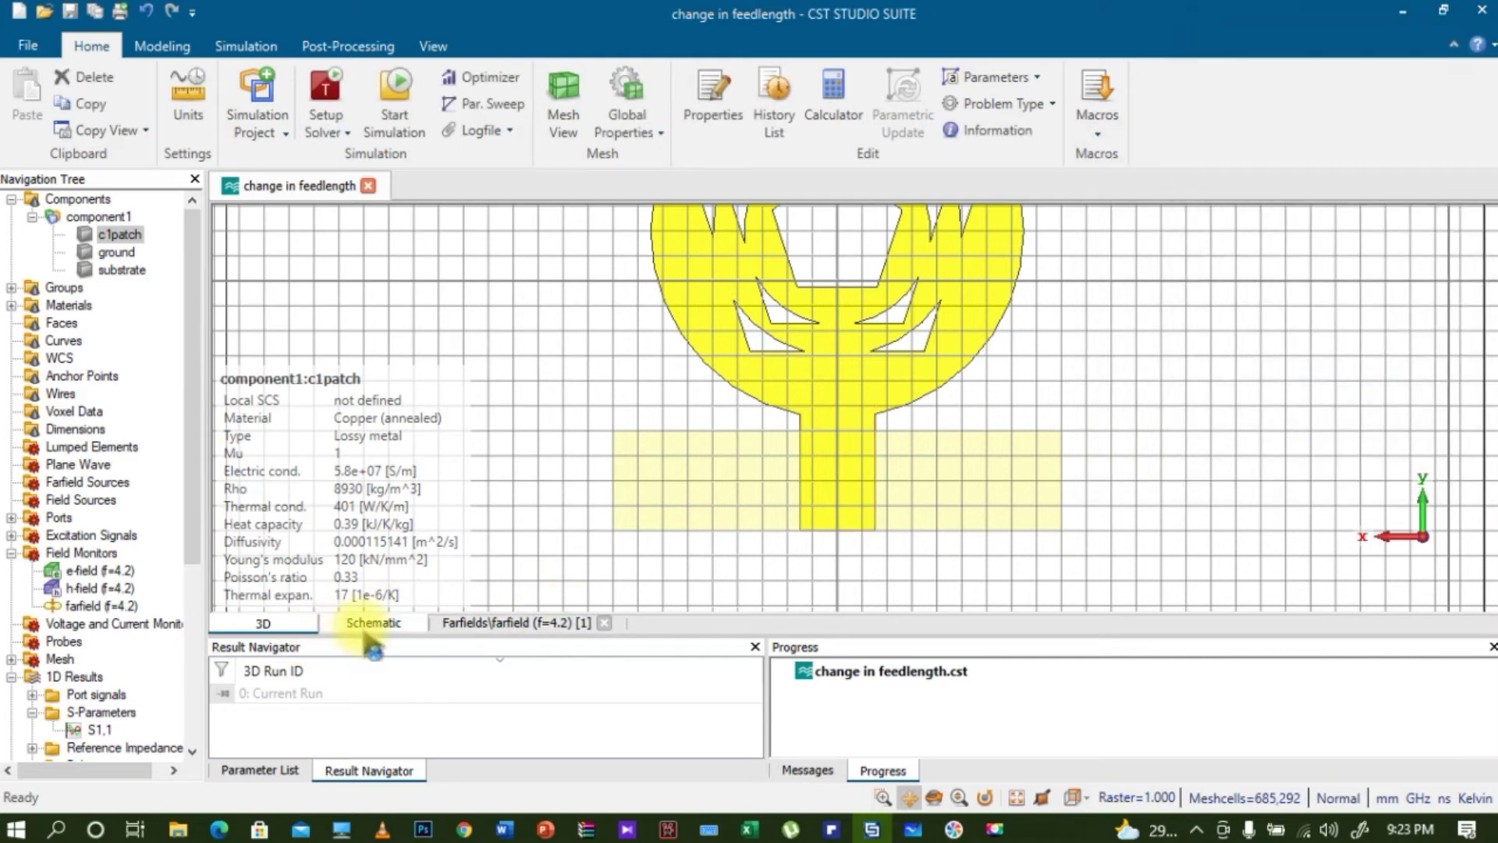
Create a project parameter named wf with the expression 1.5 from the schematic view
{"action": "left_click", "coordinate": [368, 624]}
{"action": "left_click", "coordinate": [309, 693]}
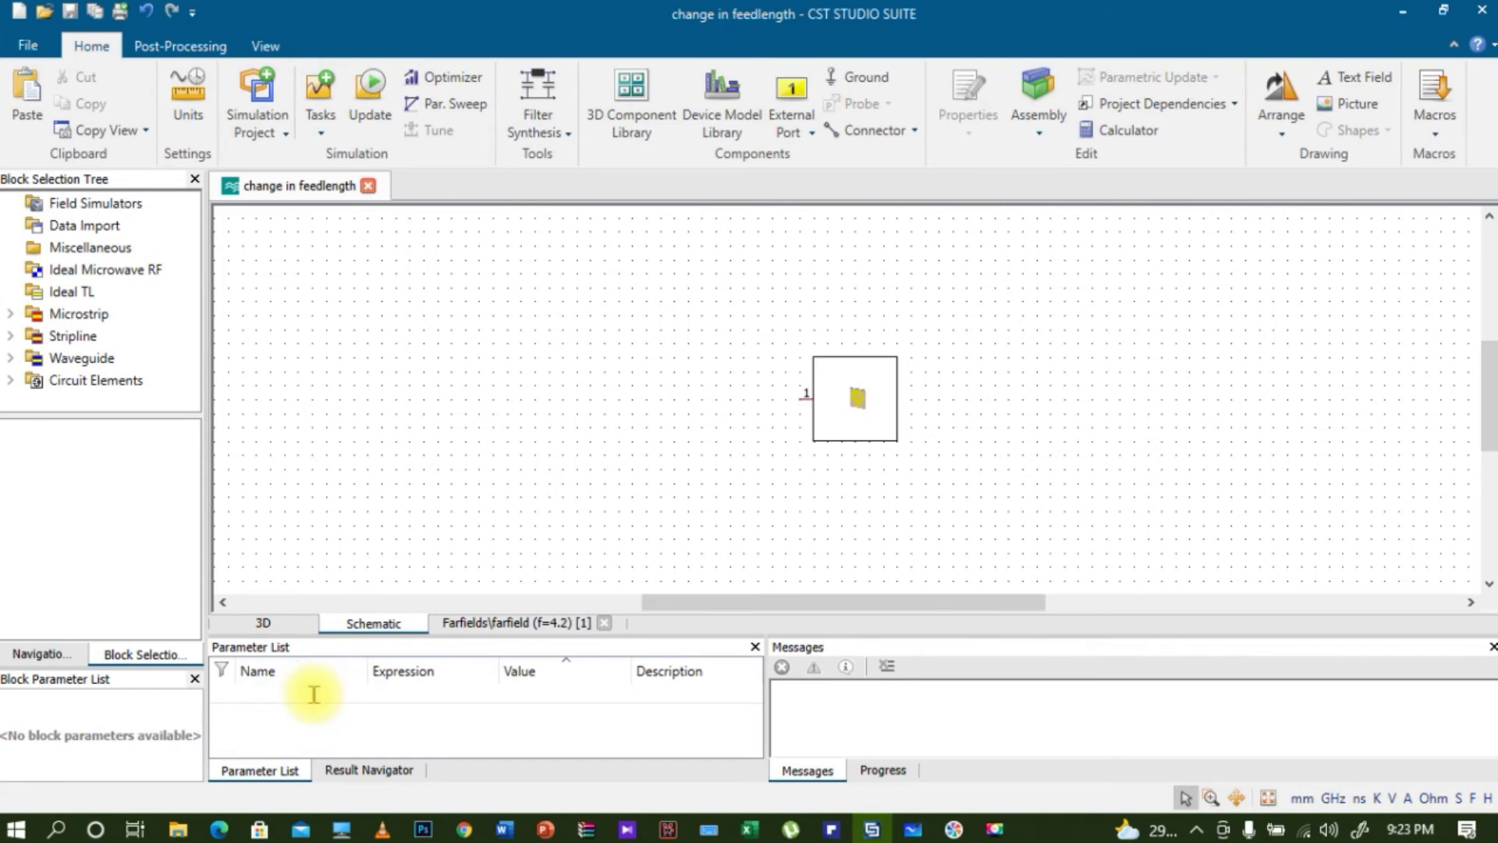
{"action": "type", "text": "f"}
{"action": "key", "text": "BackSpace"}
{"action": "type", "text": "wf"}
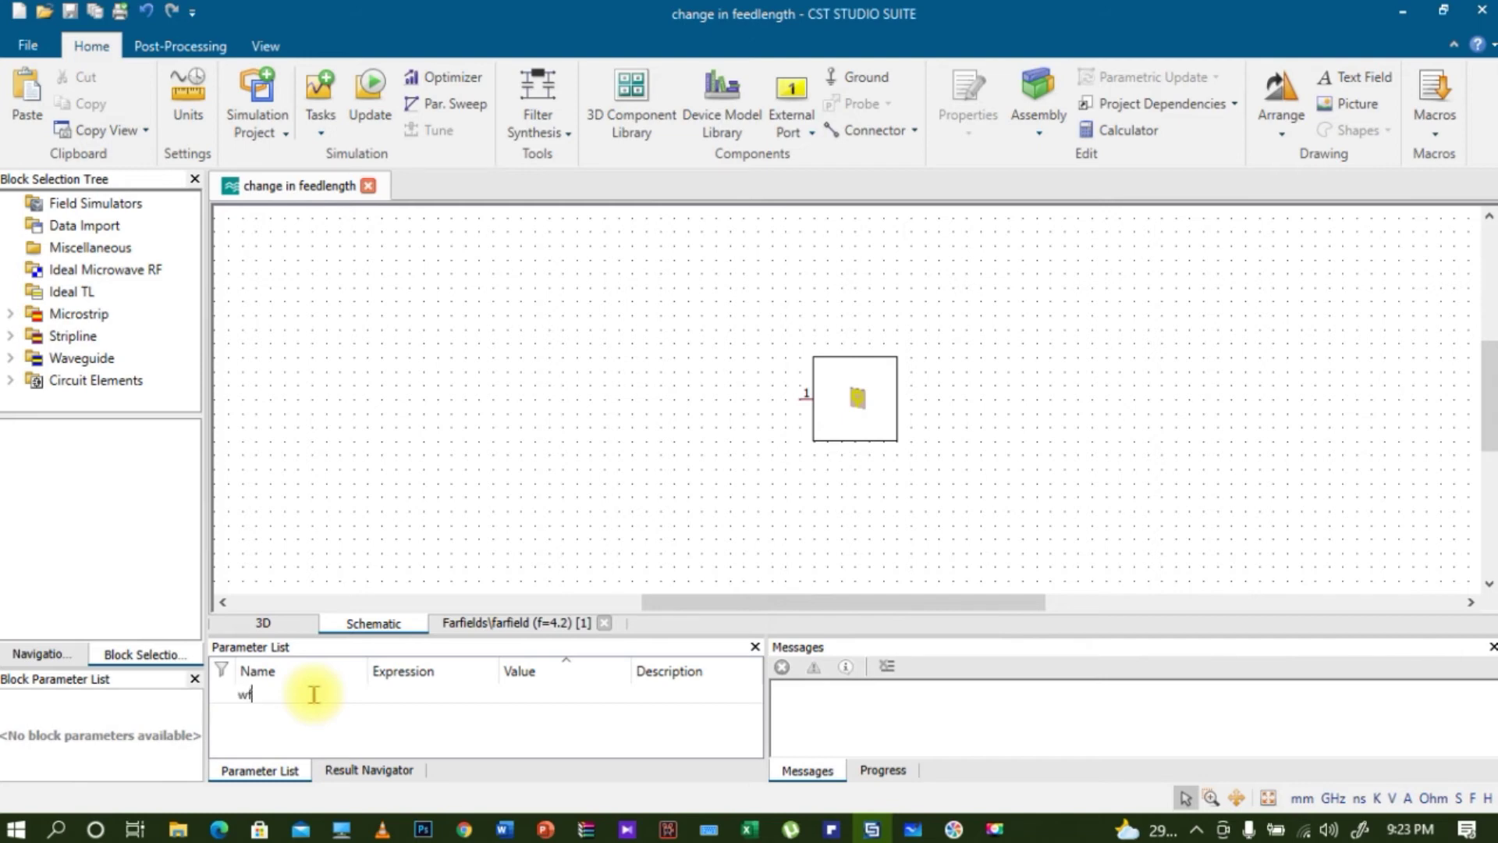
{"action": "left_click", "coordinate": [435, 695]}
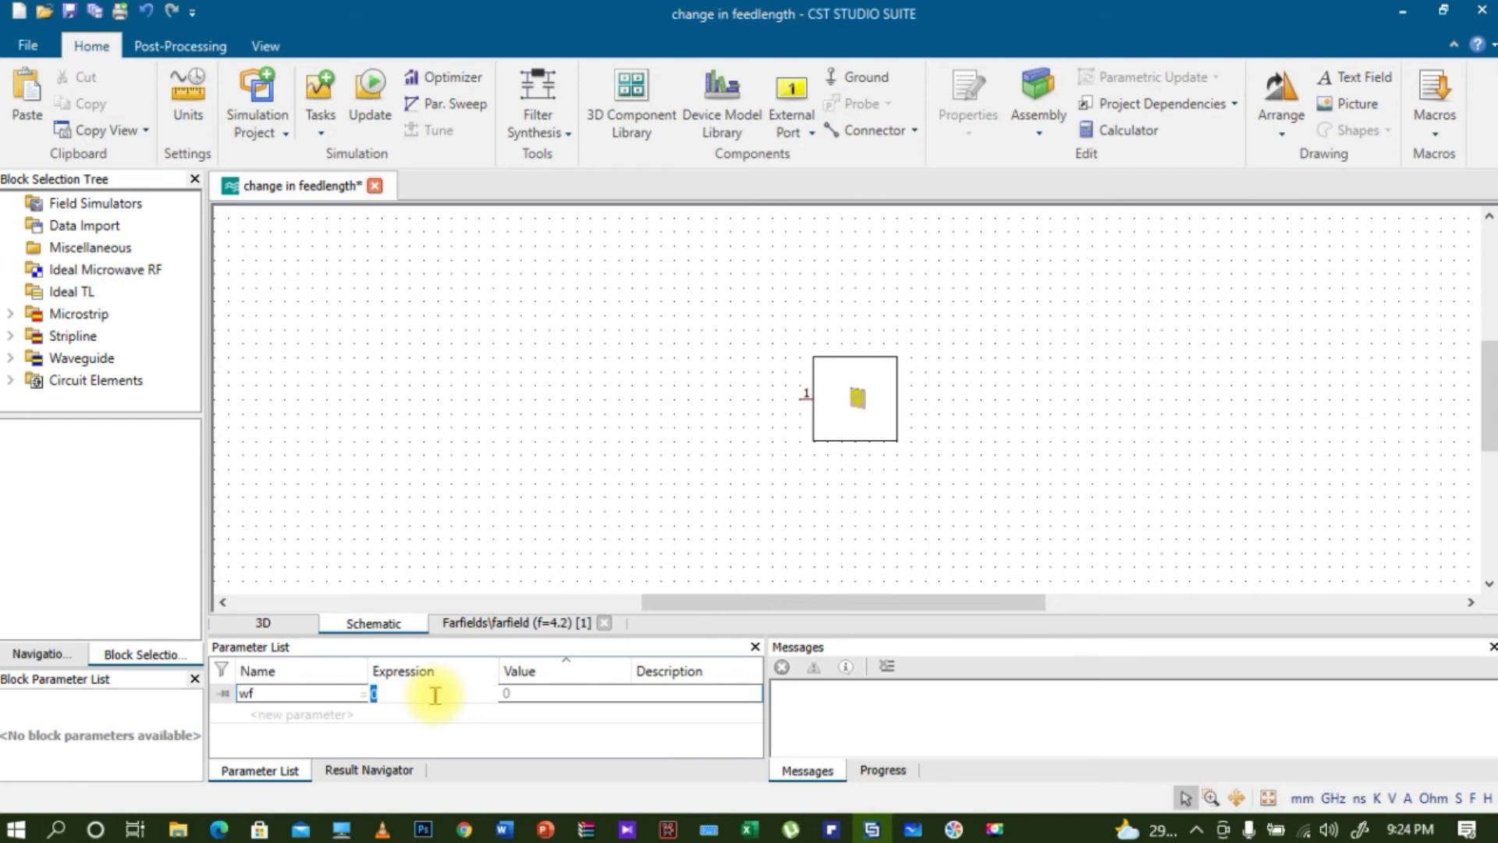
{"action": "type", "text": "1.5"}
Check the feed widths in Table 4 of the reference paper and set the wf parameter to 2.5
{"action": "left_click", "coordinate": [219, 829]}
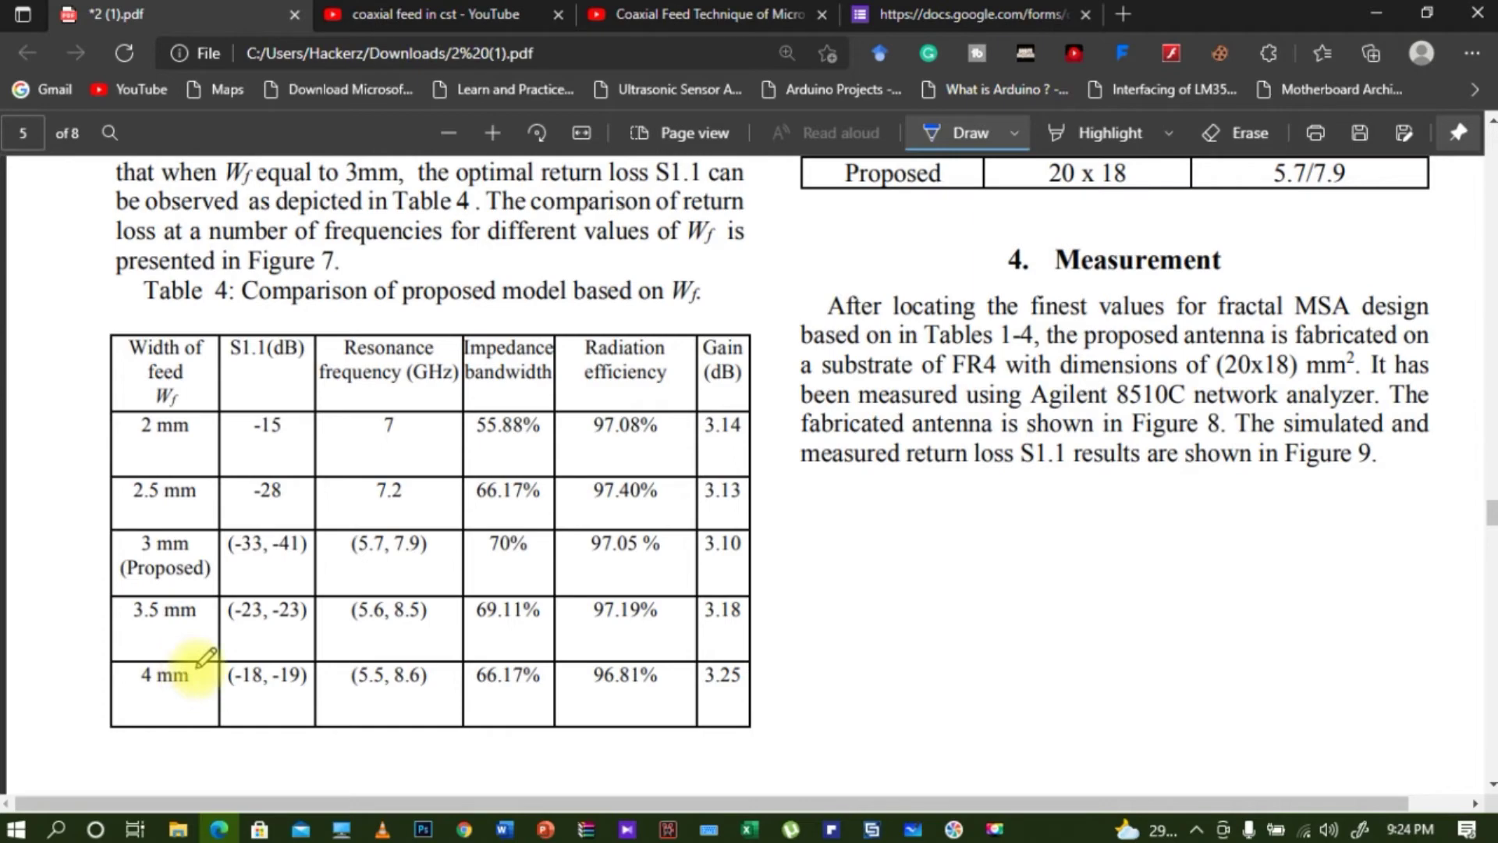
{"action": "left_click", "coordinate": [874, 829]}
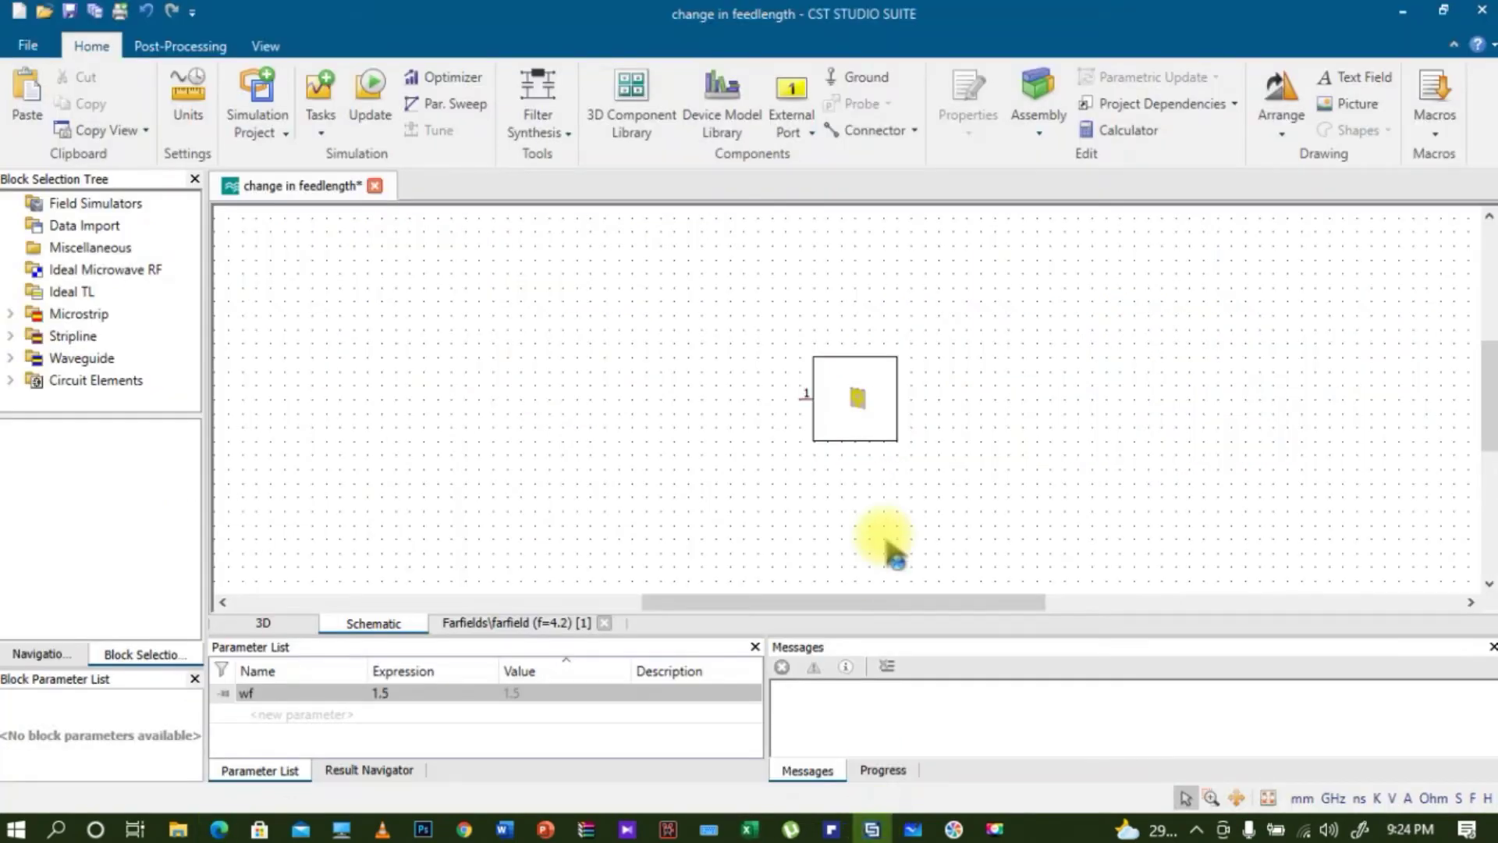
{"action": "double_click", "coordinate": [388, 693]}
{"action": "type", "text": "2"}
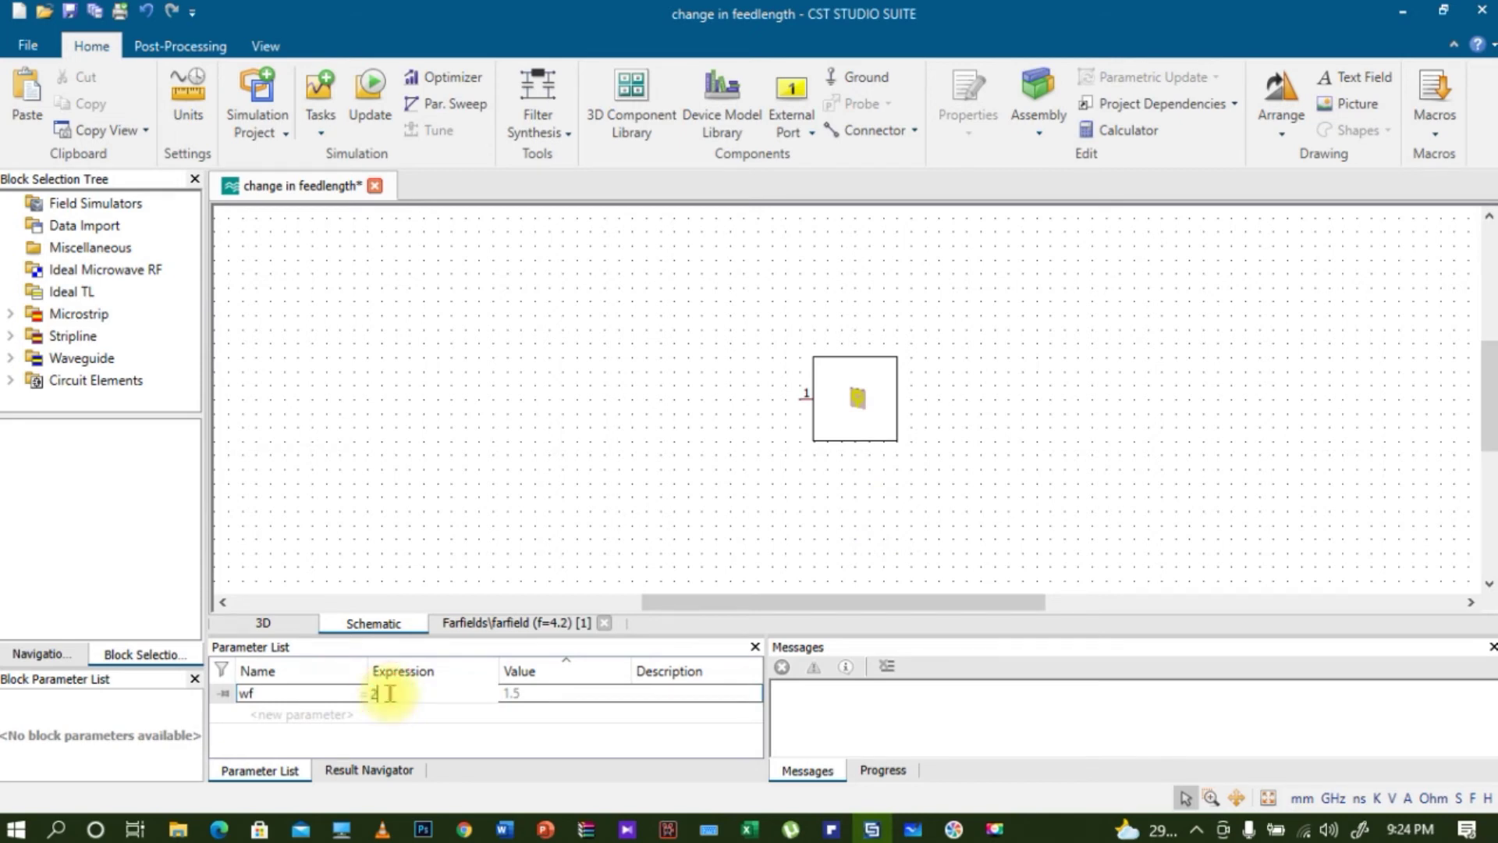
{"action": "type", "text": ".5"}
{"action": "left_click", "coordinate": [448, 716]}
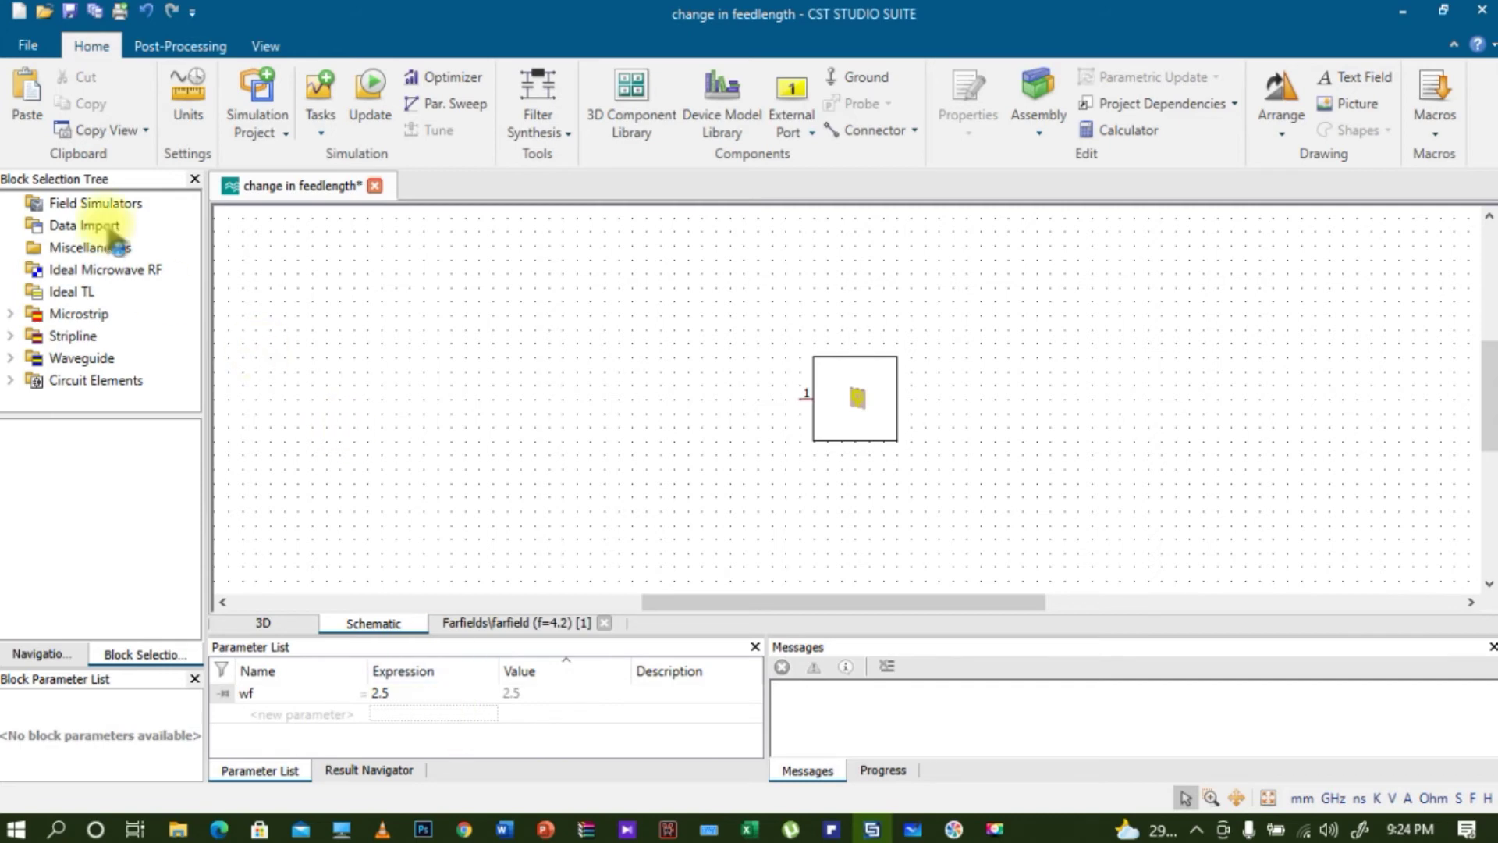
Try to set the Xmax of the feed1 brick to wf through c1patch's history tree in the 3D view
{"action": "left_click", "coordinate": [263, 622]}
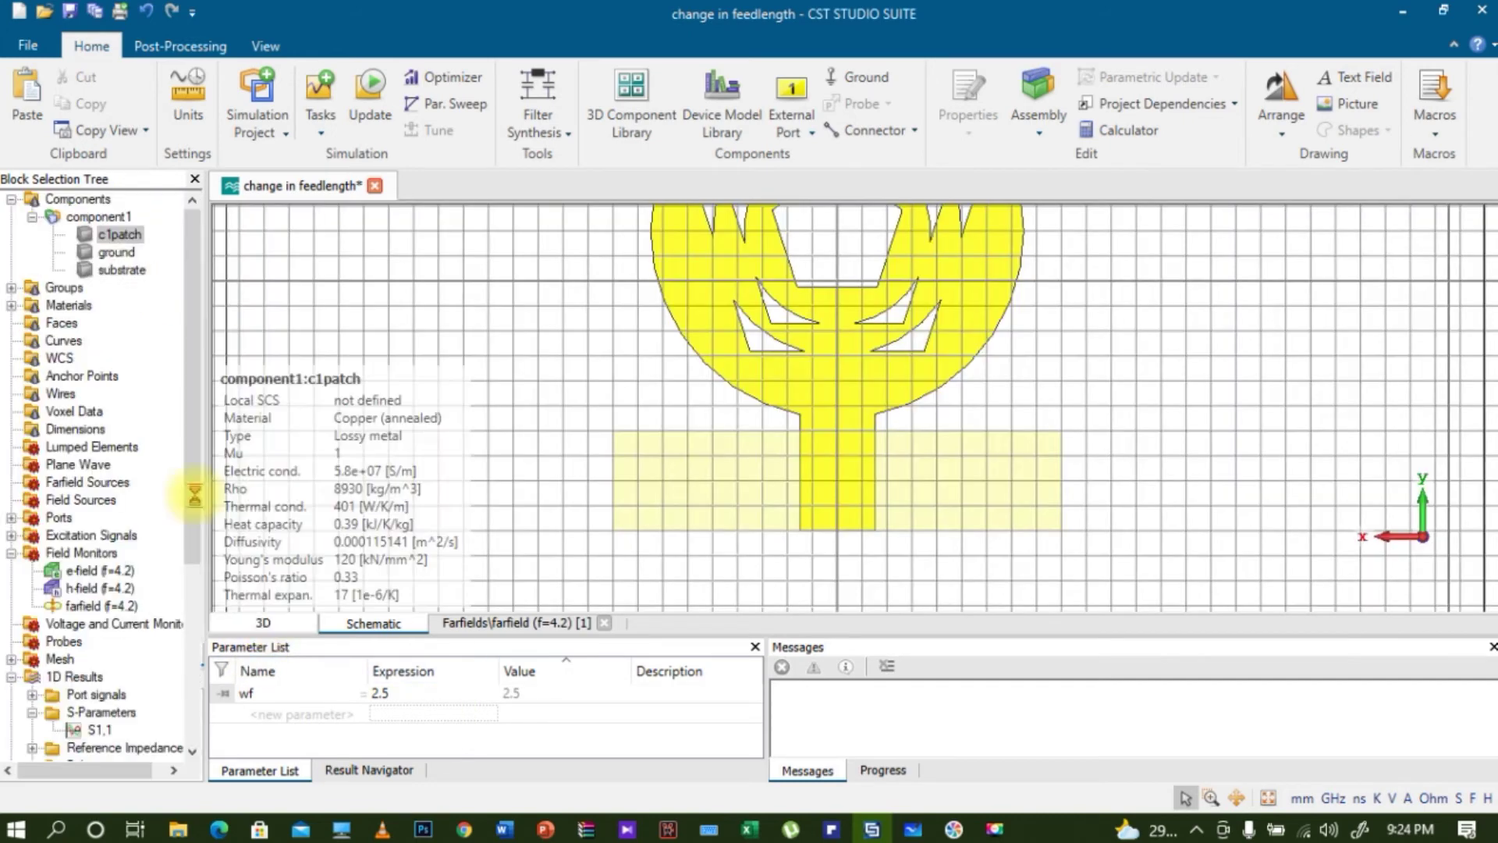
{"action": "double_click", "coordinate": [119, 234]}
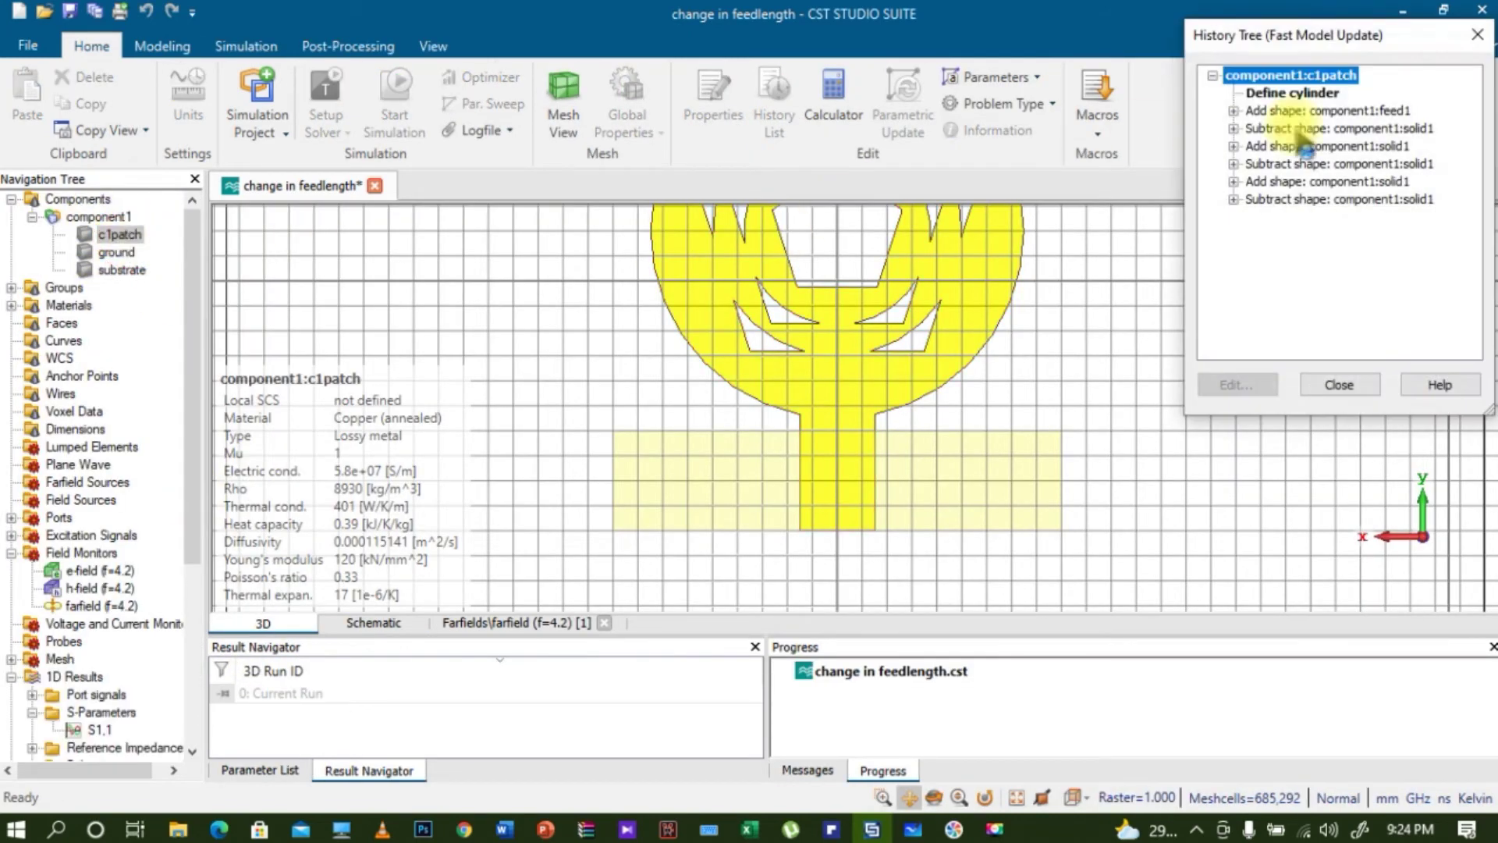
{"action": "left_click", "coordinate": [1310, 116]}
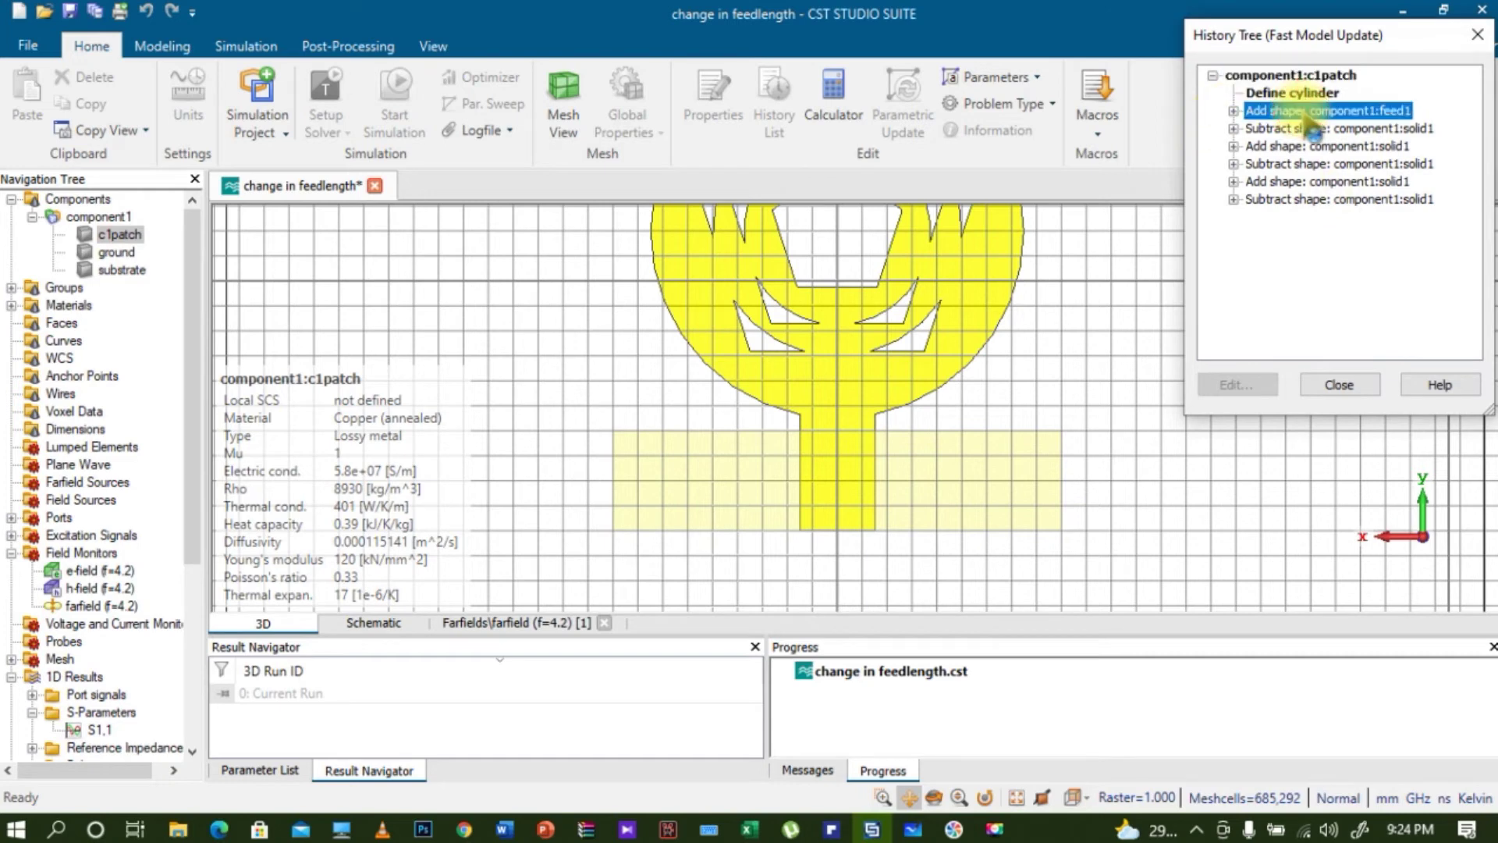
{"action": "left_click", "coordinate": [1234, 110]}
{"action": "double_click", "coordinate": [1309, 133]}
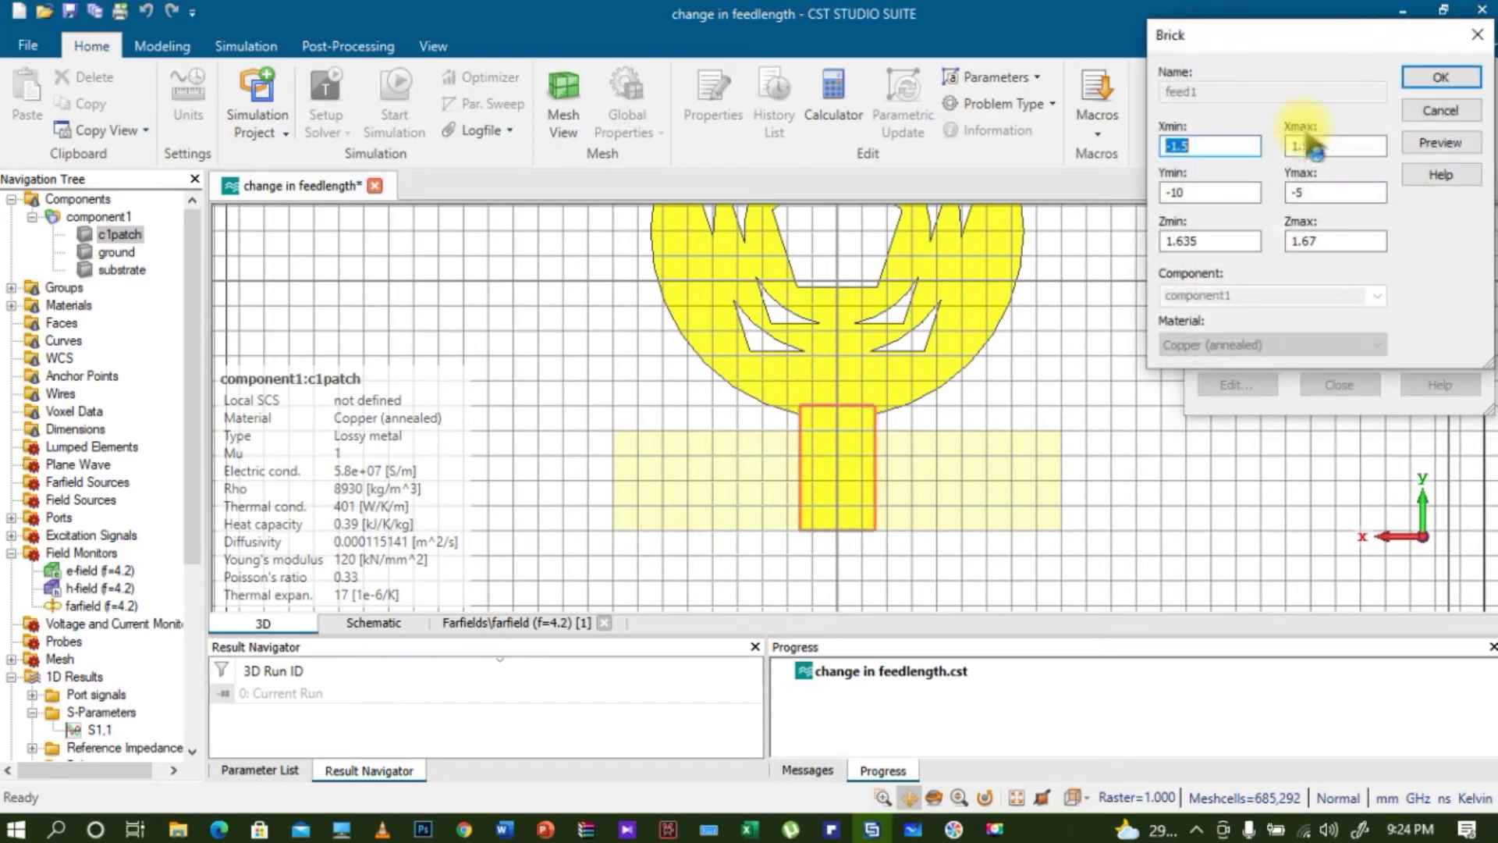
{"action": "double_click", "coordinate": [1297, 146]}
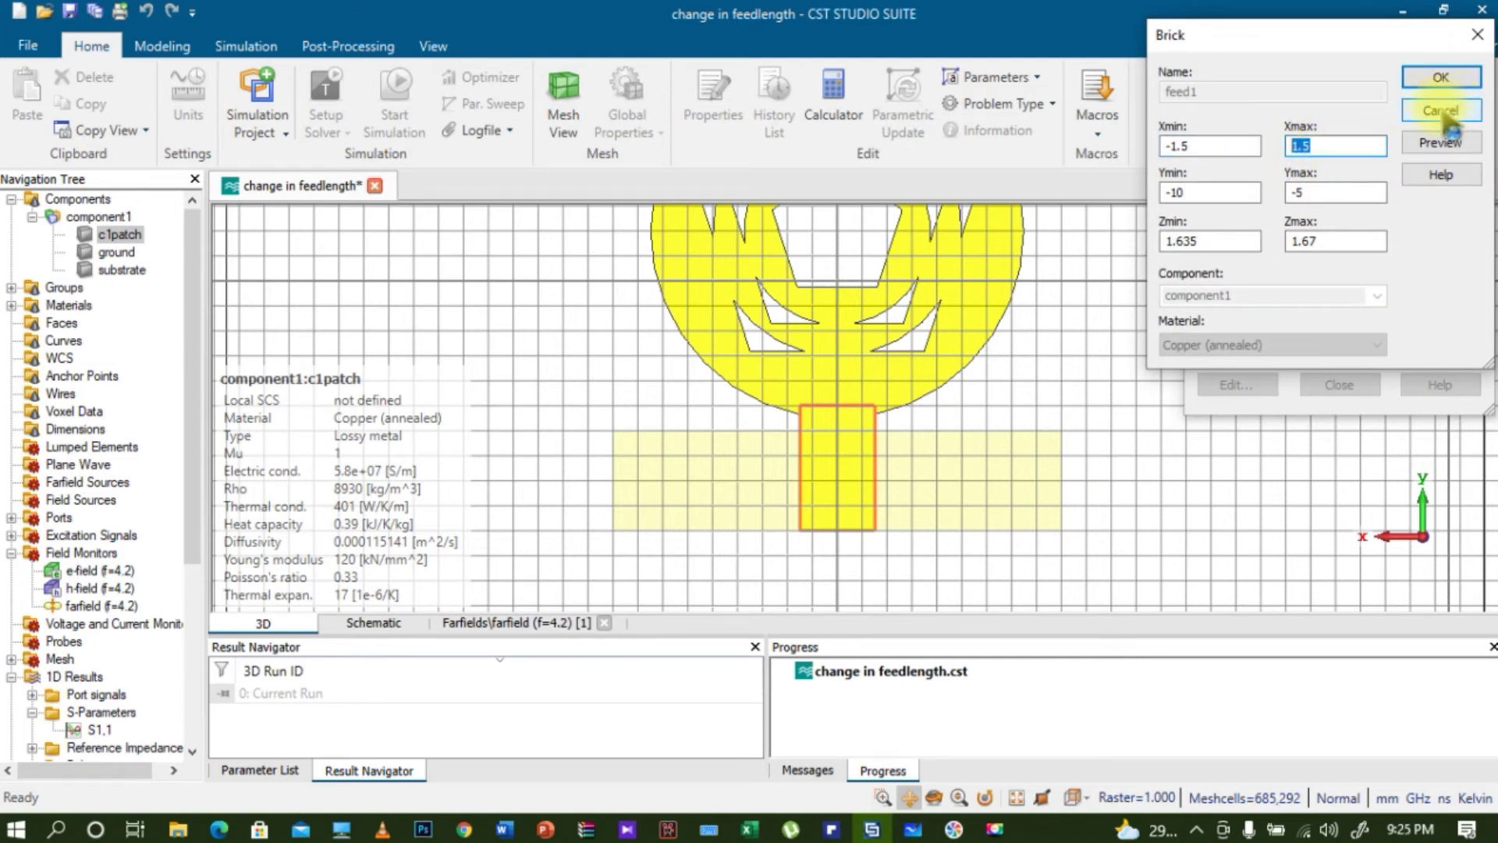
{"action": "type", "text": "wf"}
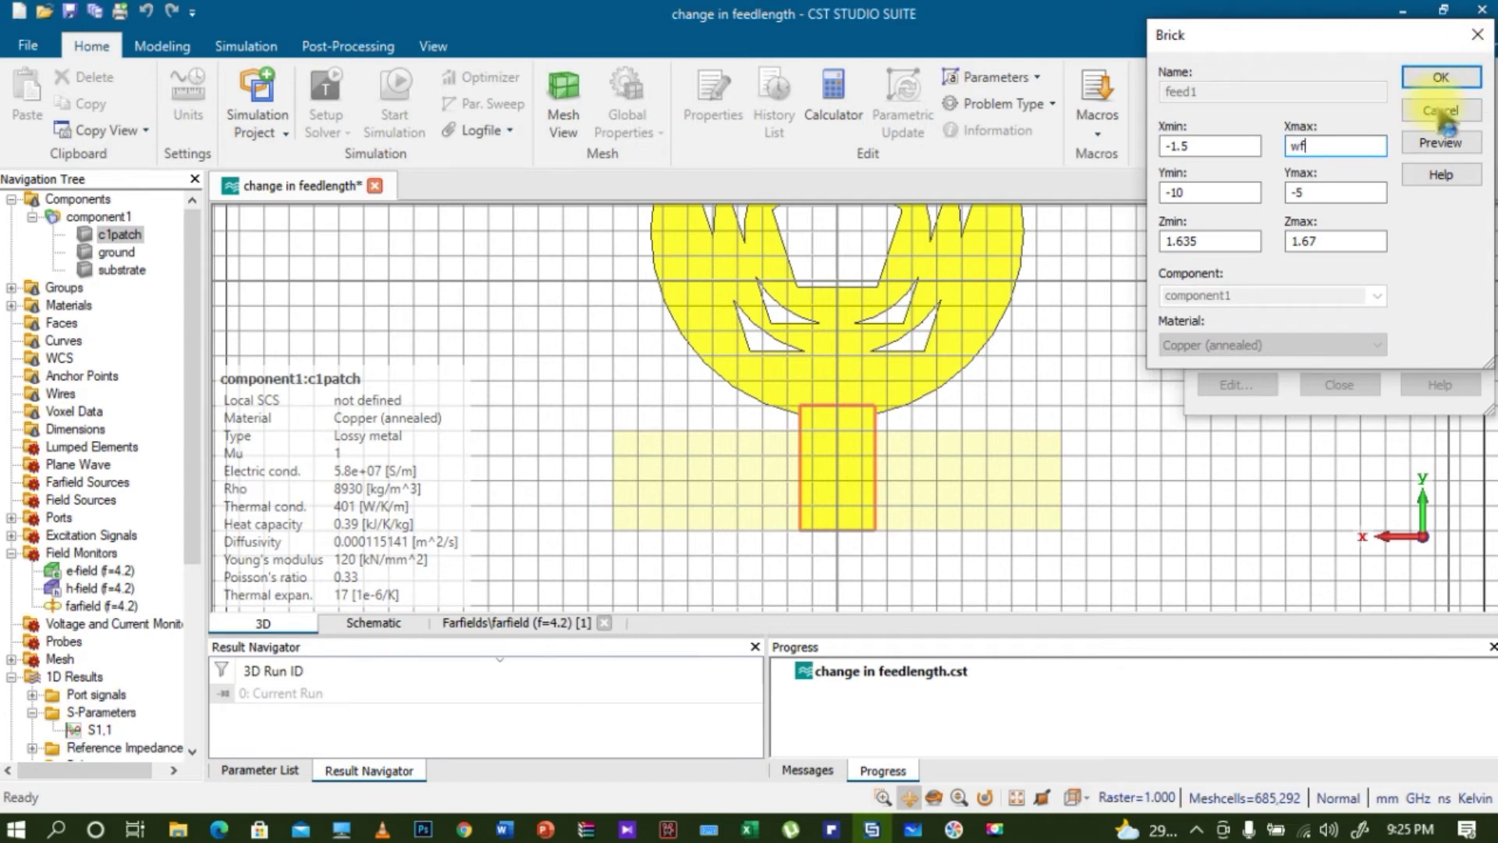
{"action": "left_click", "coordinate": [1441, 77]}
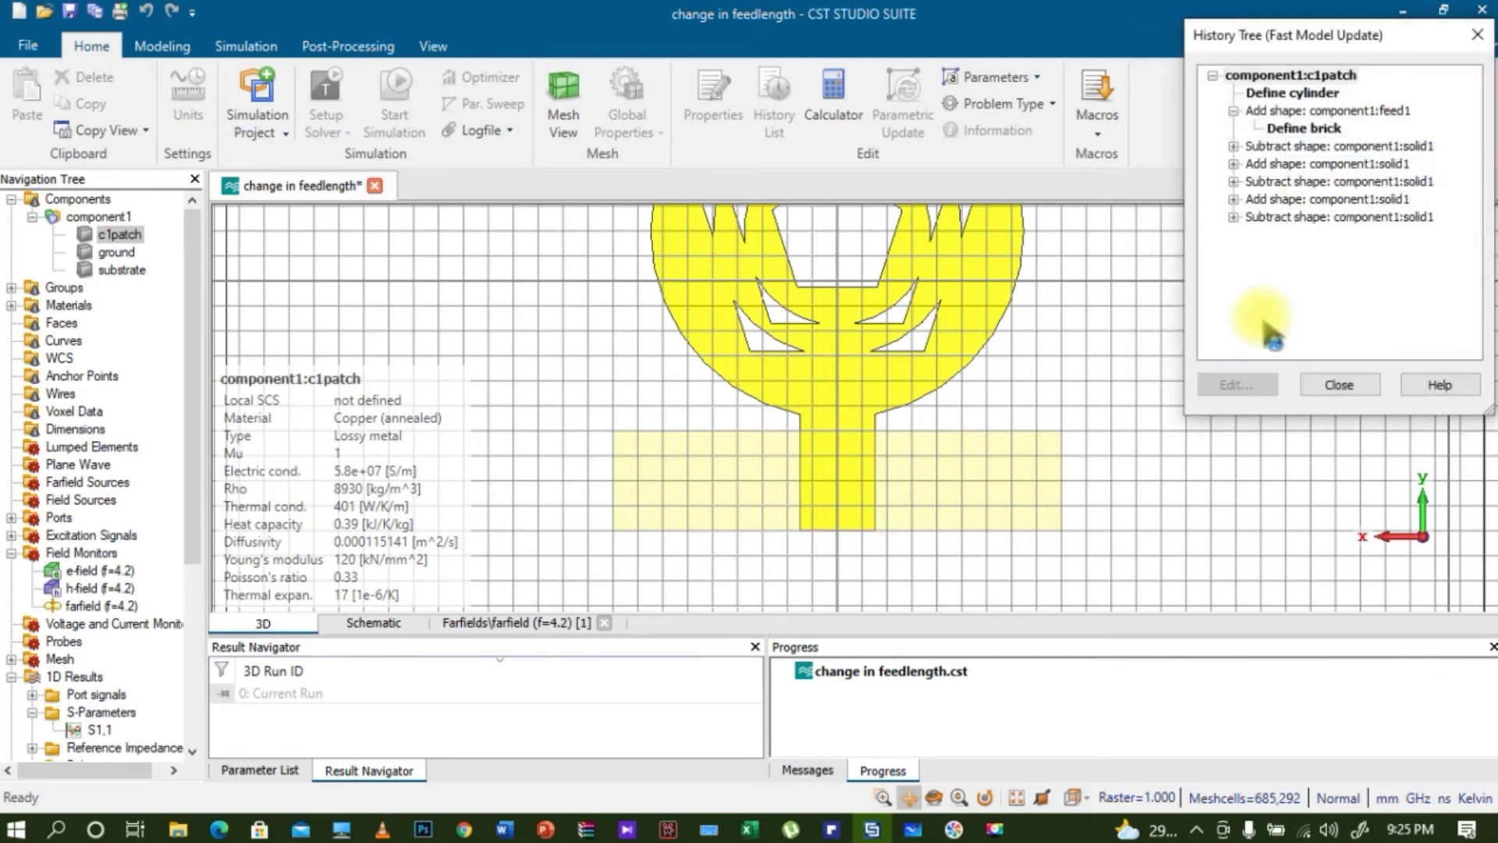
{"action": "left_click", "coordinate": [1339, 385]}
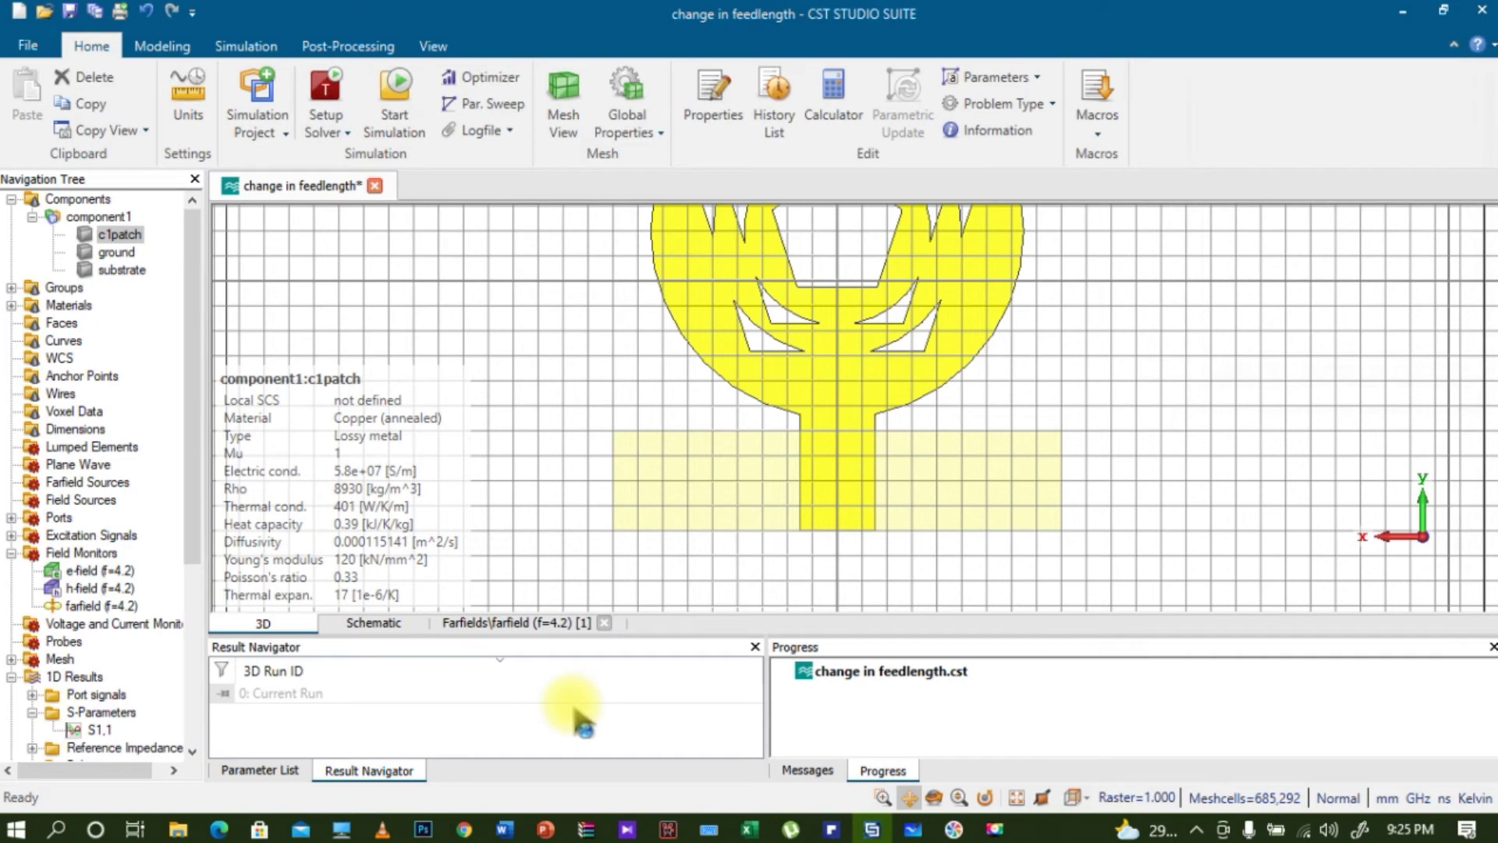
{"action": "left_click", "coordinate": [378, 627]}
{"action": "left_click", "coordinate": [295, 626]}
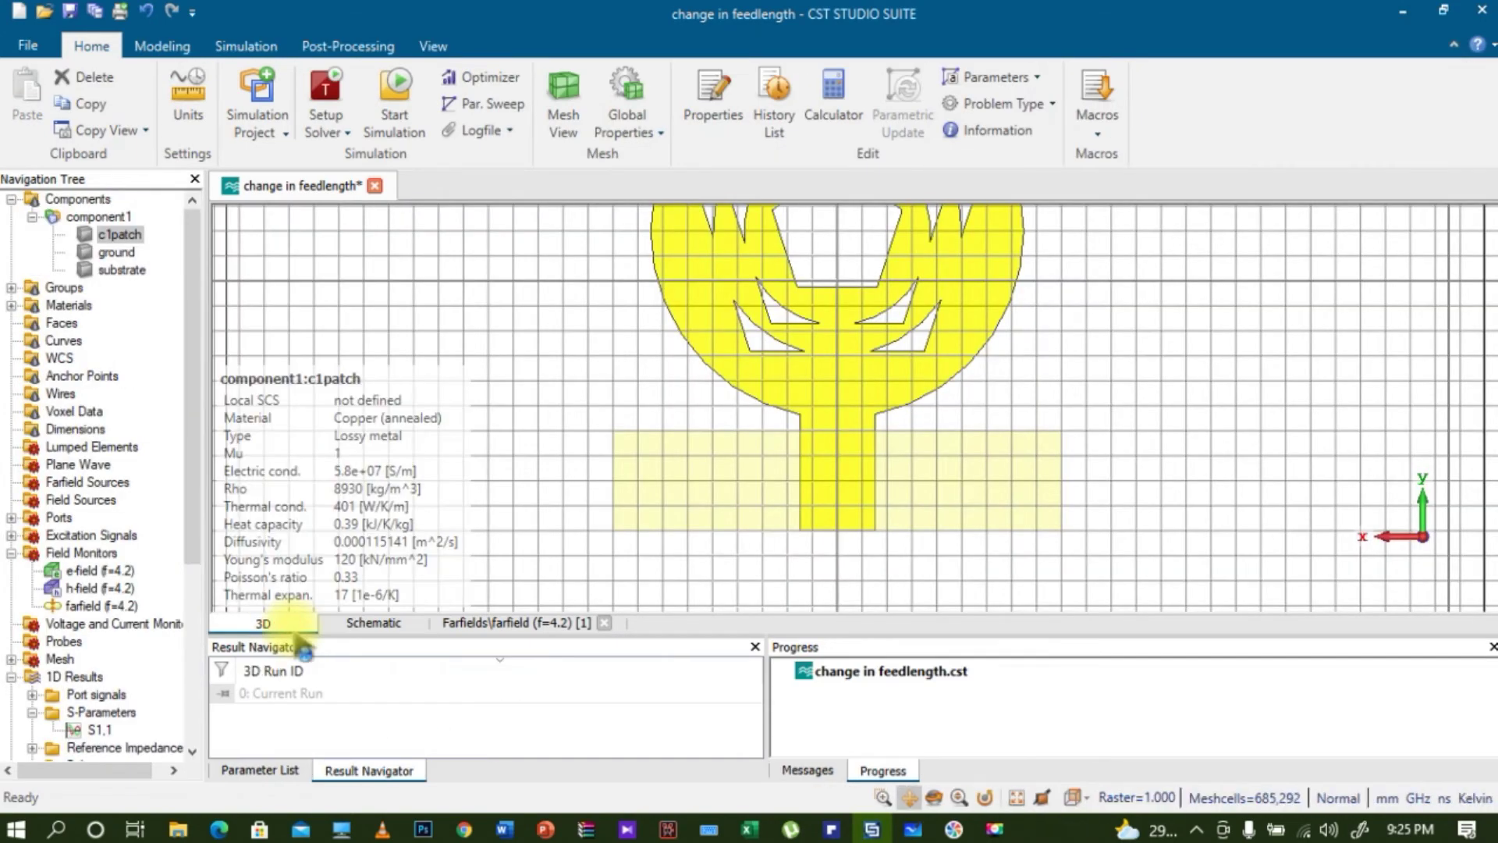
Reopen the feed1 brick from c1patch's history, preview it with Xmax set to wf, and discard the edit
{"action": "double_click", "coordinate": [119, 234]}
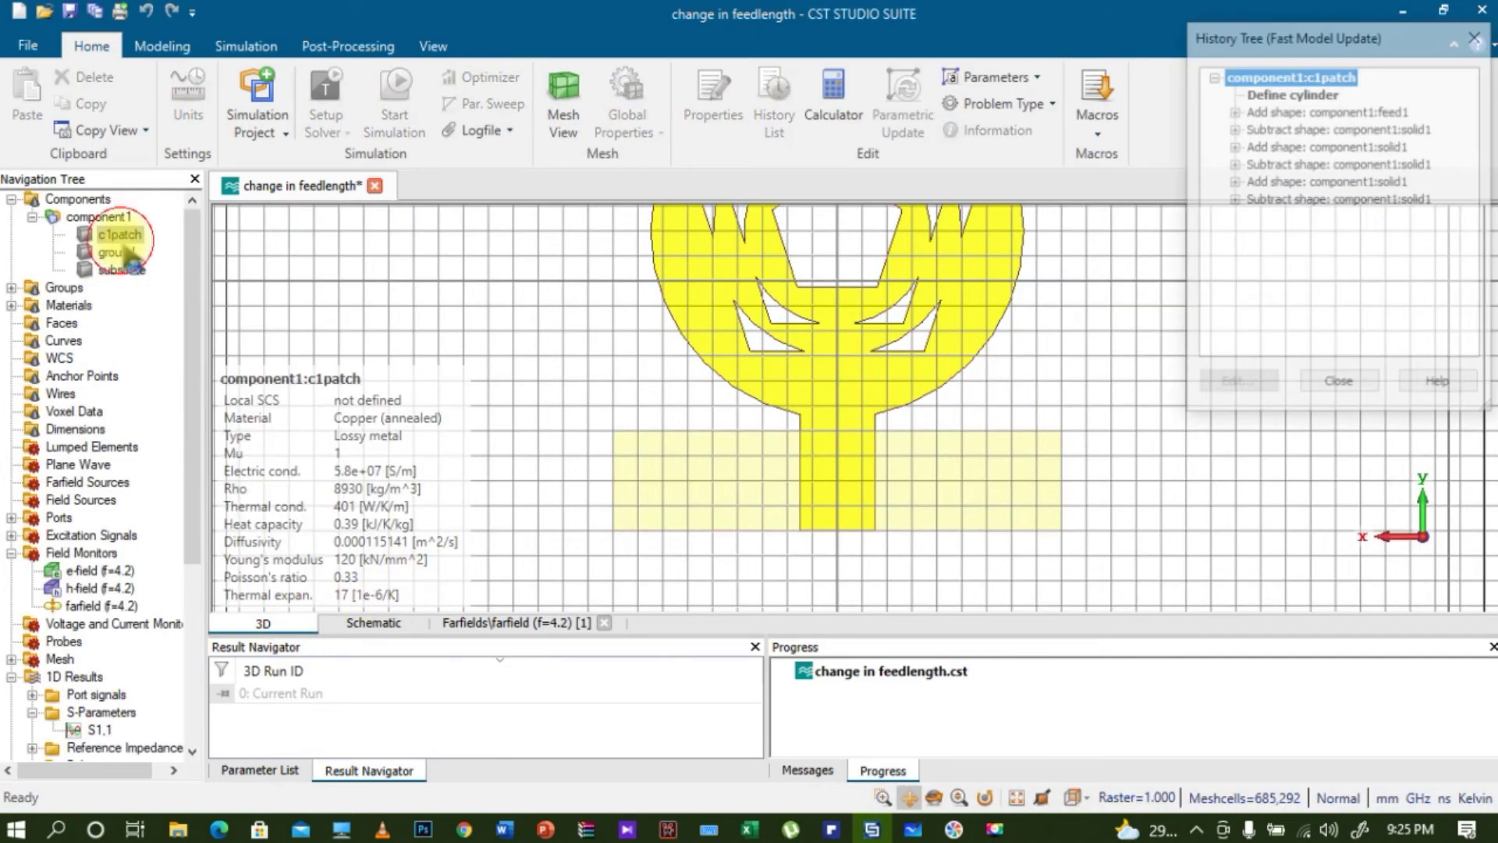
{"action": "left_click", "coordinate": [1233, 110]}
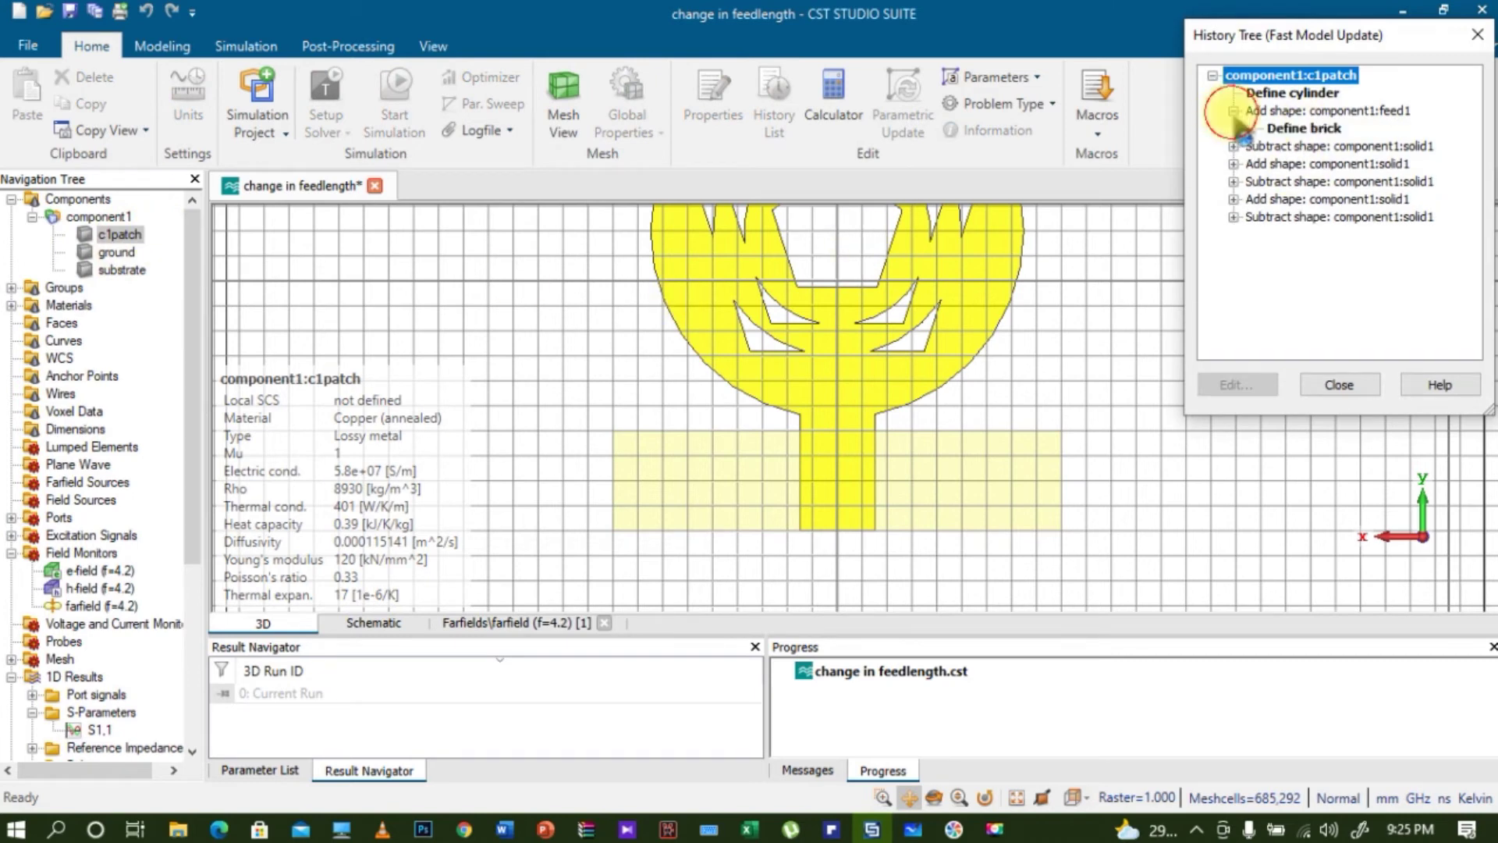
{"action": "left_click", "coordinate": [1306, 128]}
{"action": "double_click", "coordinate": [1311, 130]}
{"action": "double_click", "coordinate": [1304, 146]}
{"action": "type", "text": "wf"}
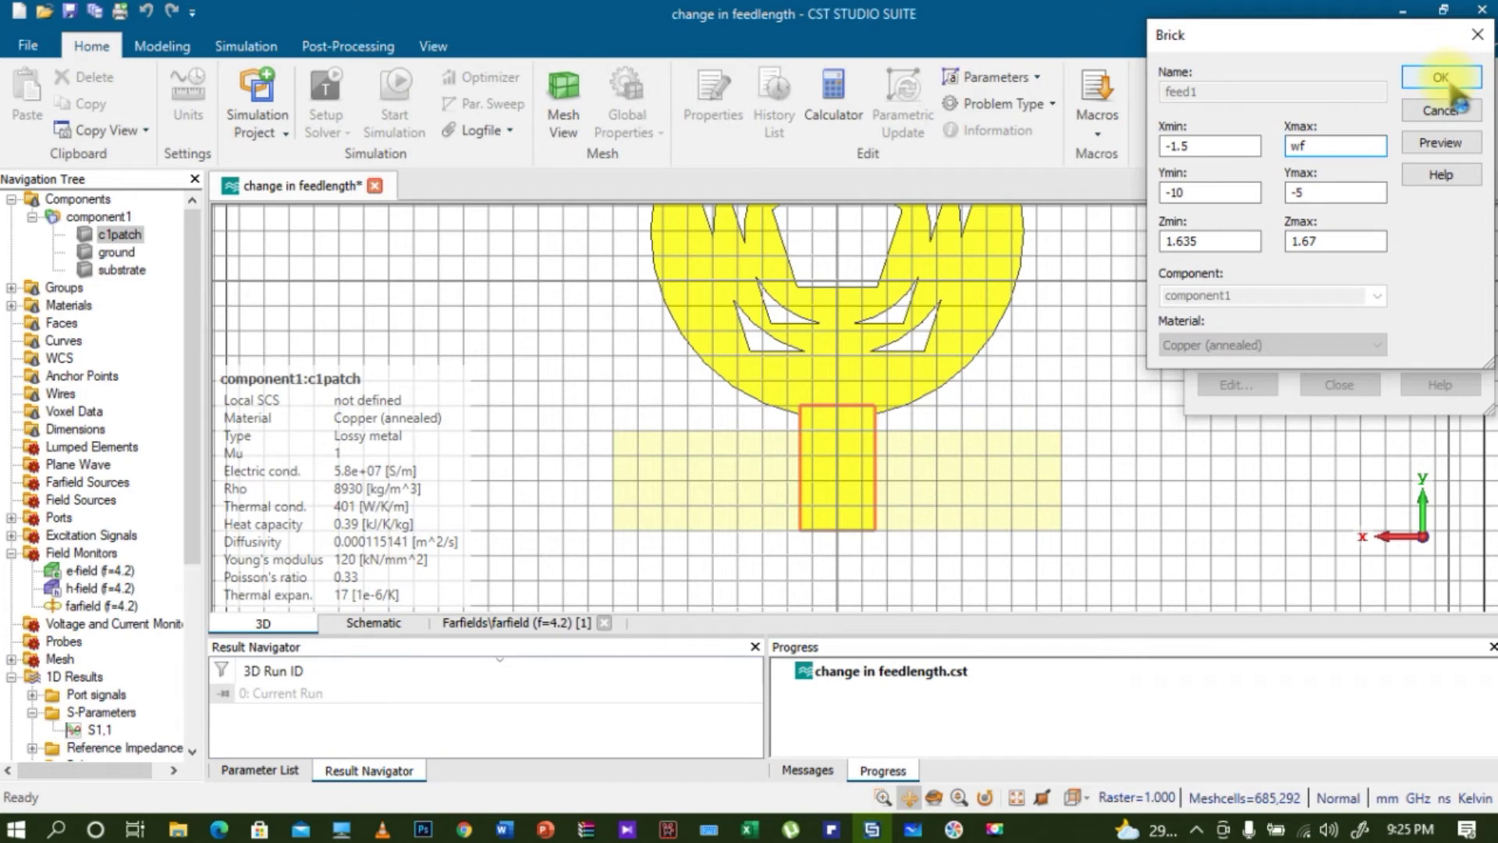
{"action": "left_click", "coordinate": [1441, 144]}
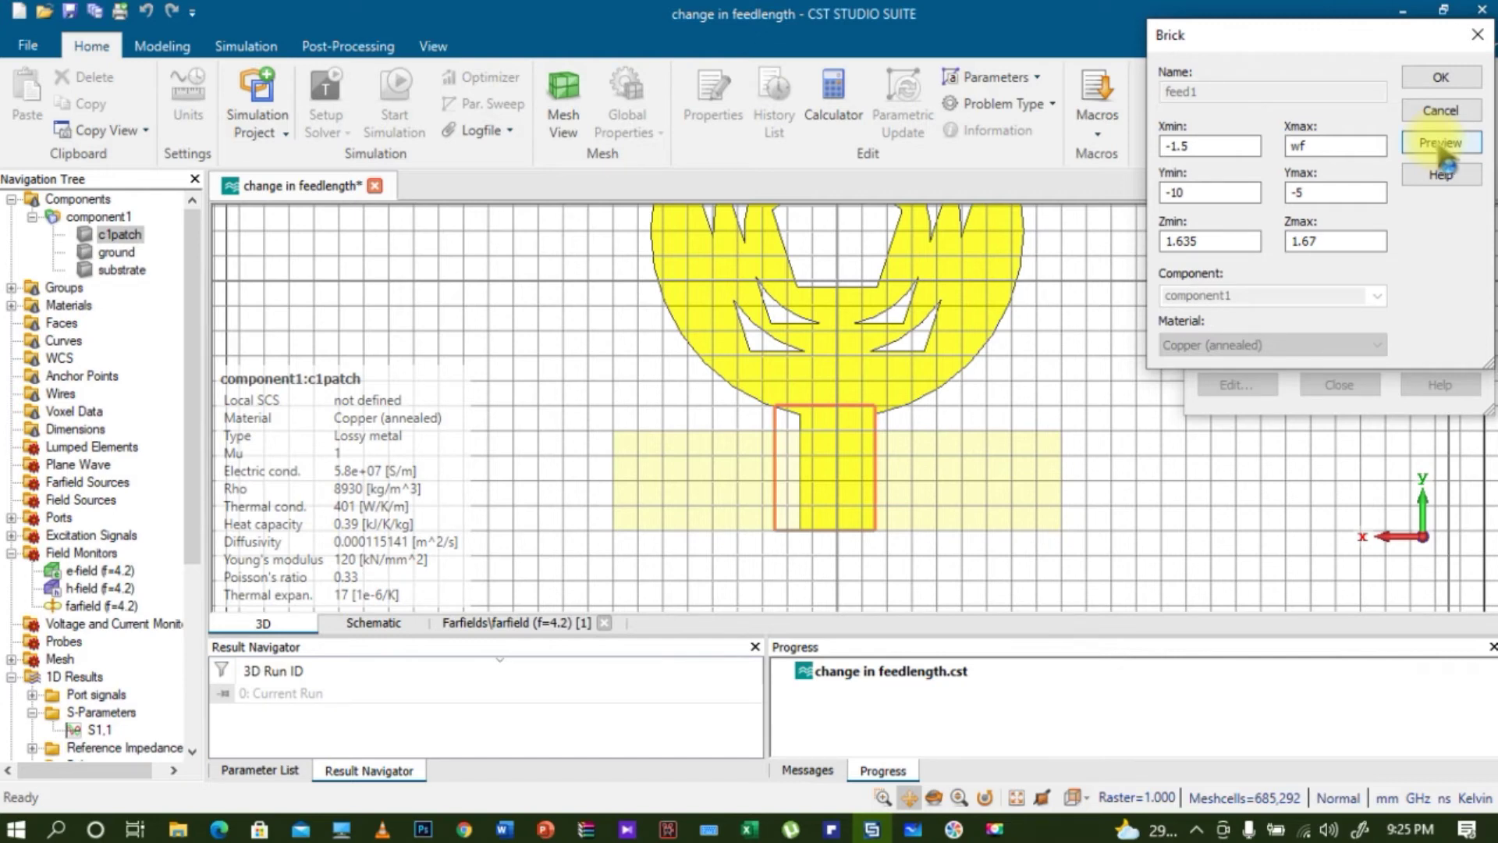
{"action": "left_click", "coordinate": [1441, 144]}
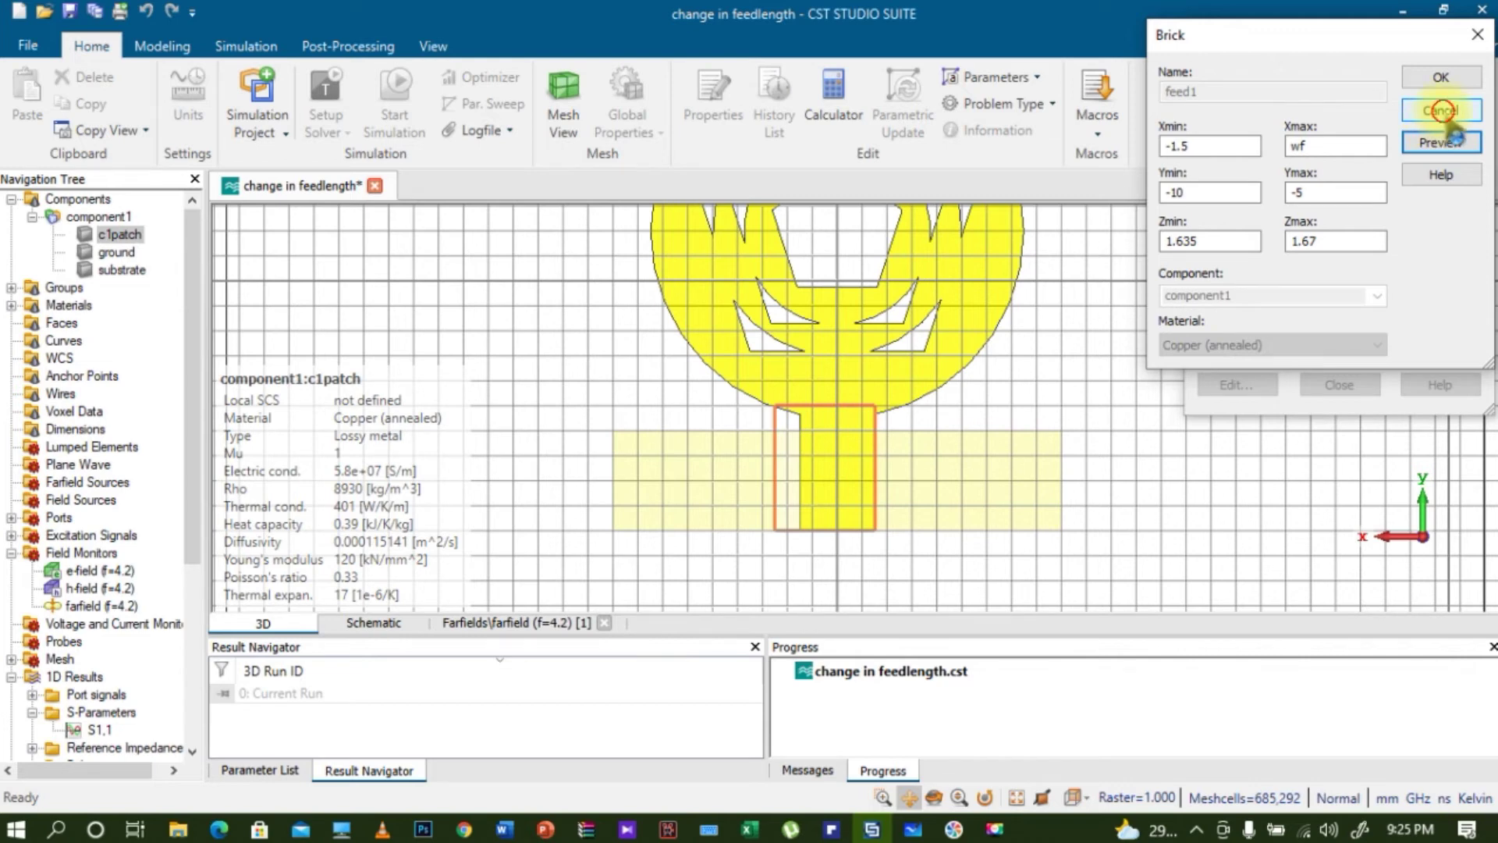
{"action": "left_click", "coordinate": [1442, 112]}
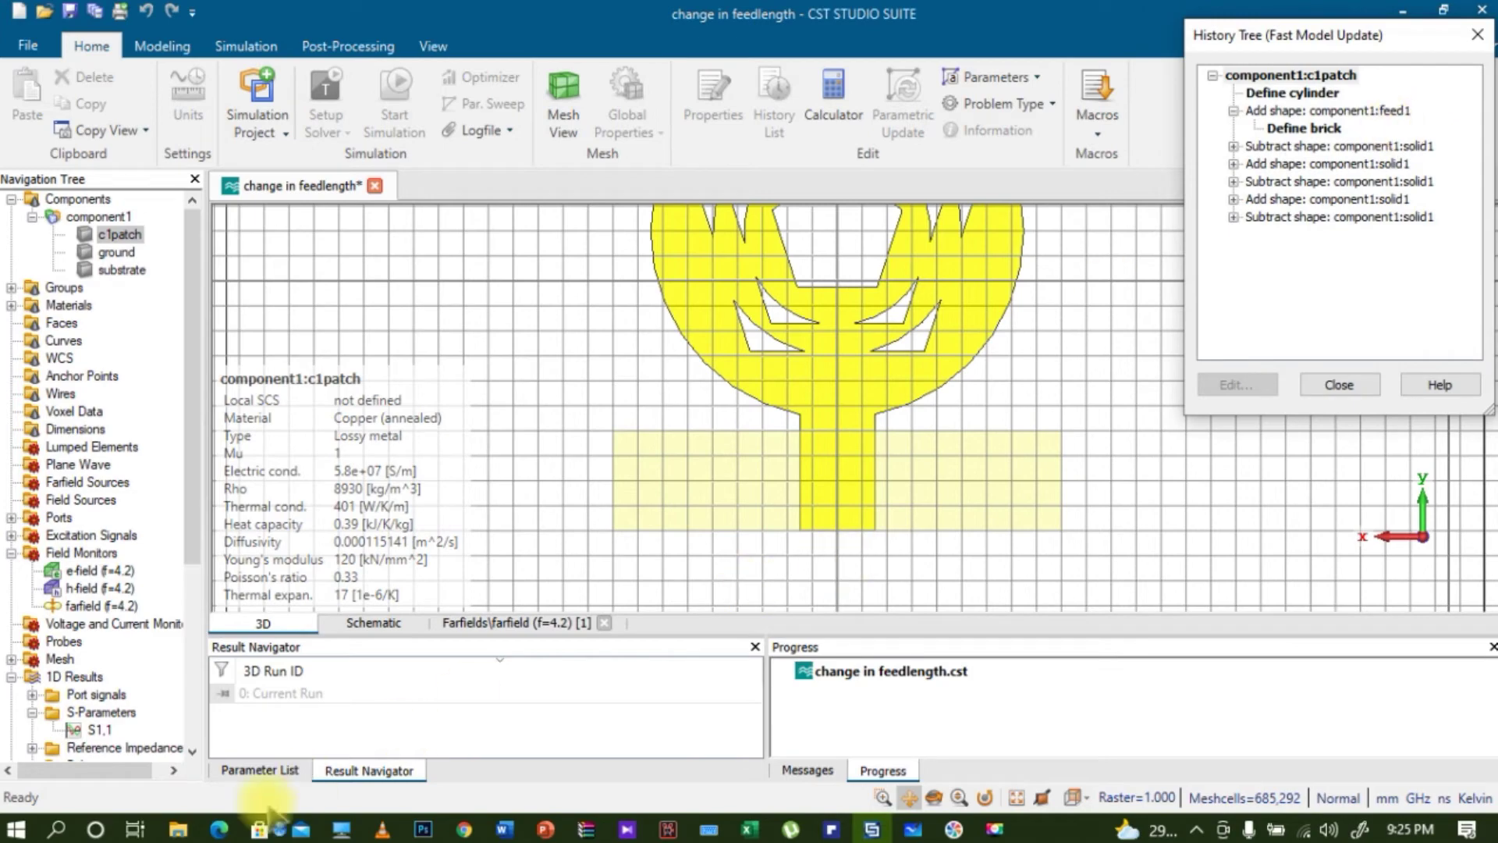
Compare the feed widths in Table 4 of the reference paper with the X limits of the feed1 brick in c1patch's history
{"action": "left_click", "coordinate": [222, 829]}
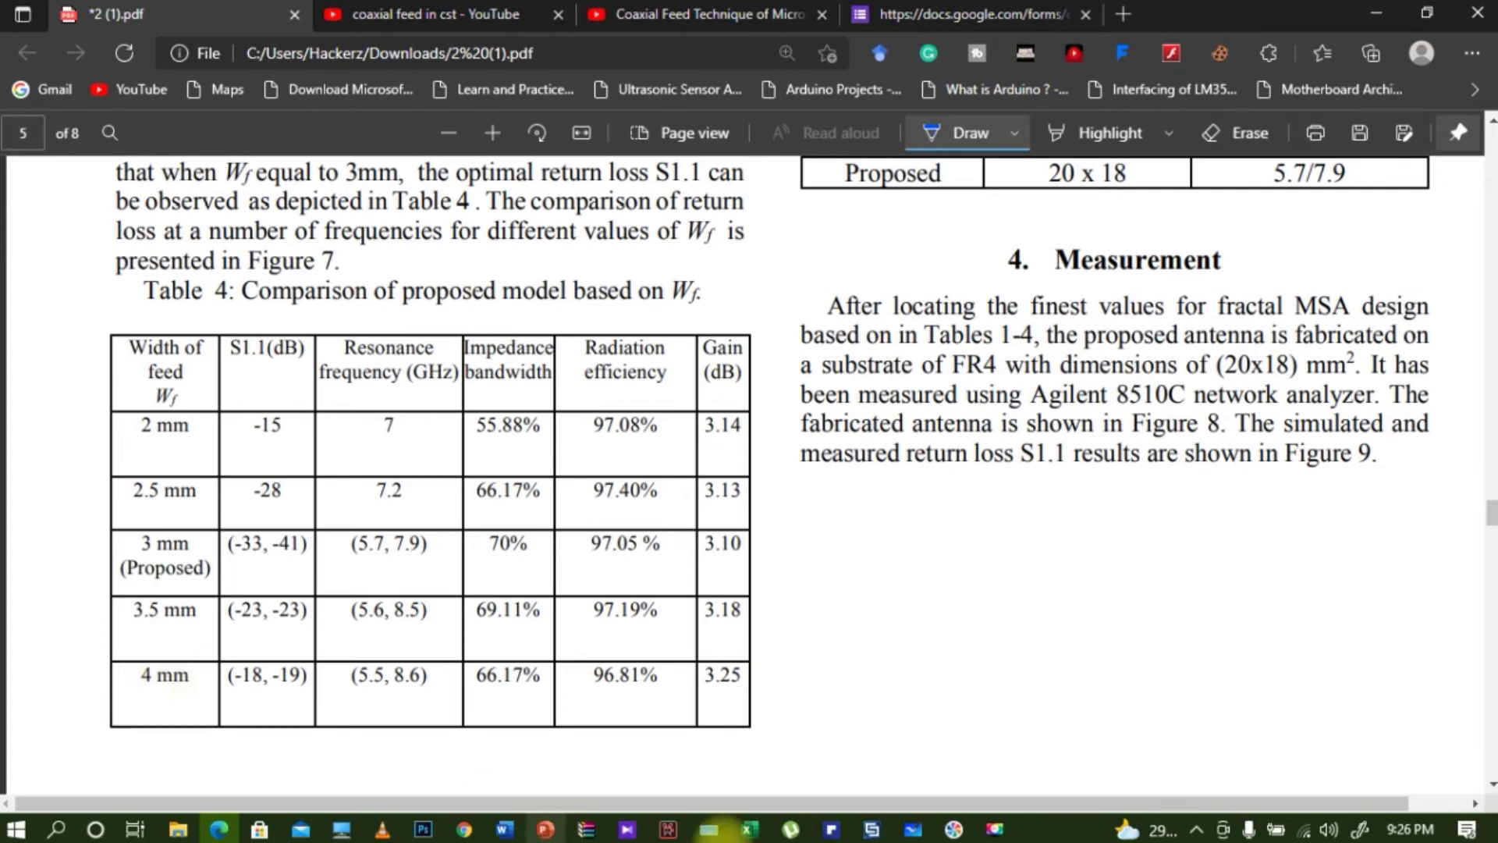
{"action": "left_click", "coordinate": [872, 829]}
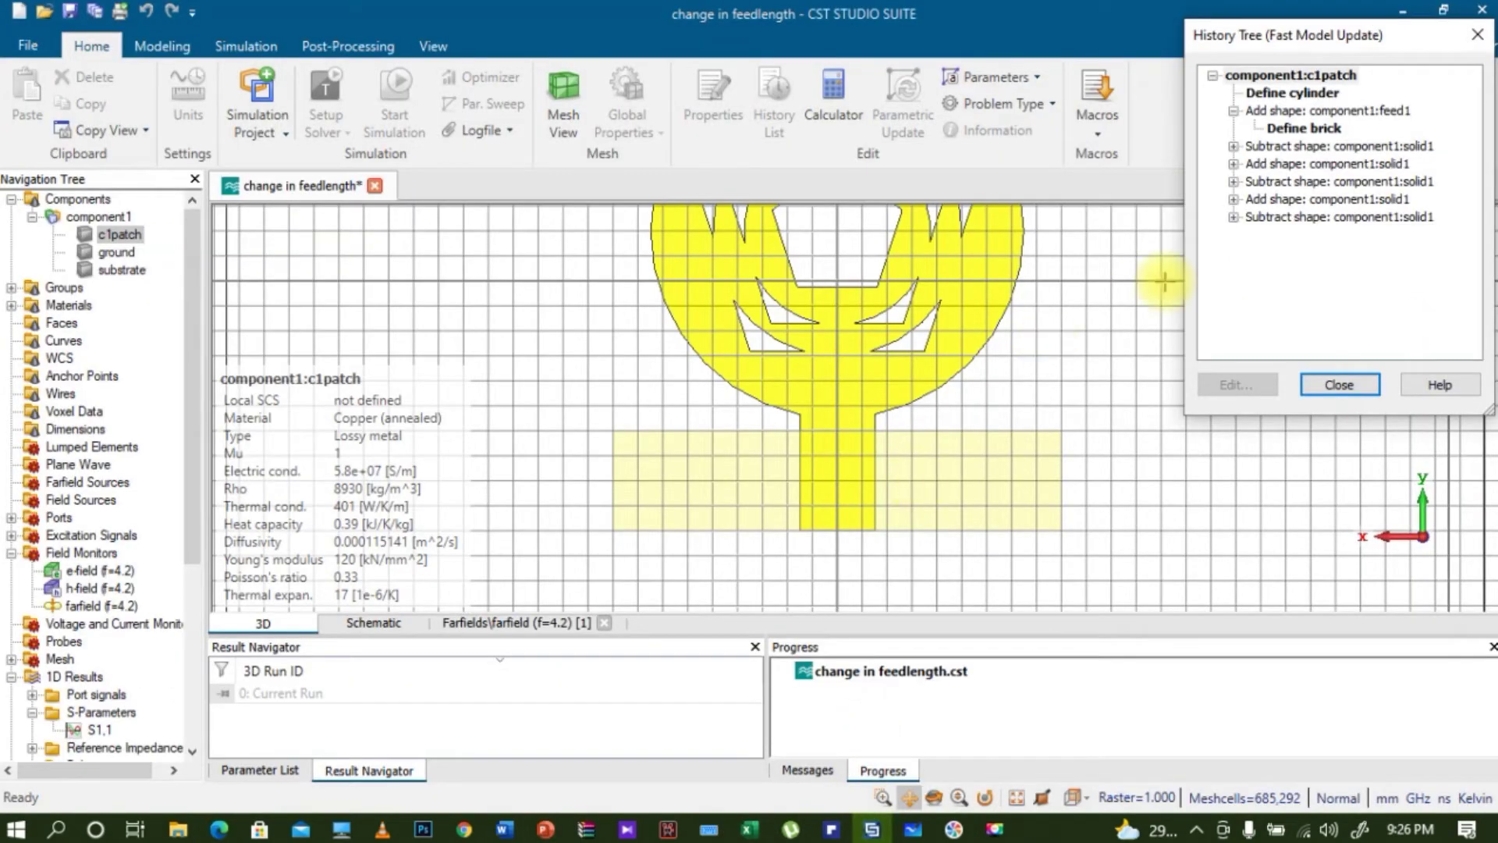
{"action": "left_click", "coordinate": [1296, 129]}
{"action": "double_click", "coordinate": [1295, 129]}
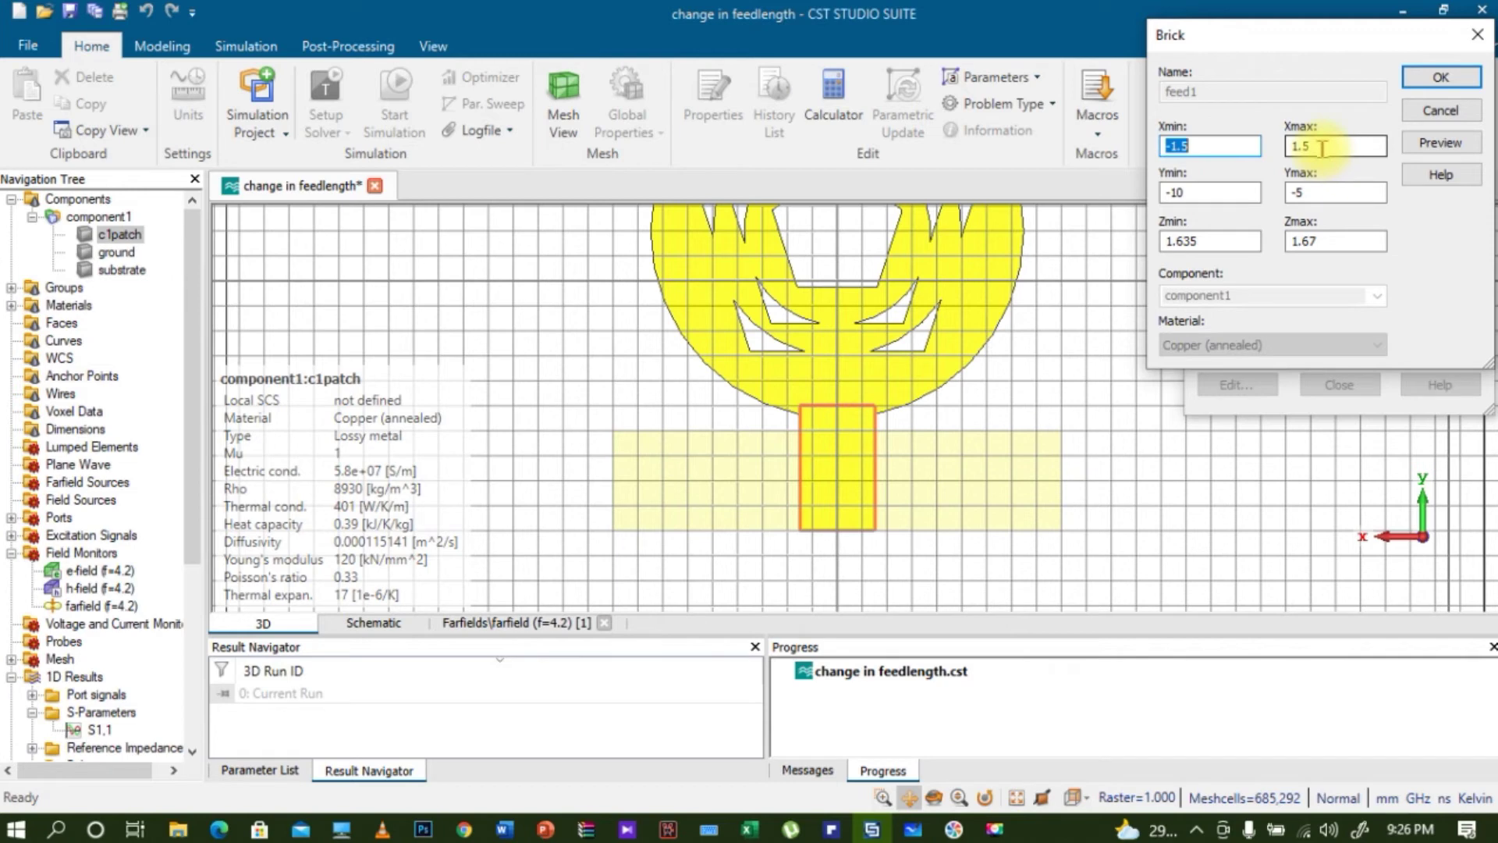
{"action": "left_click", "coordinate": [1440, 77]}
{"action": "left_click", "coordinate": [1340, 384]}
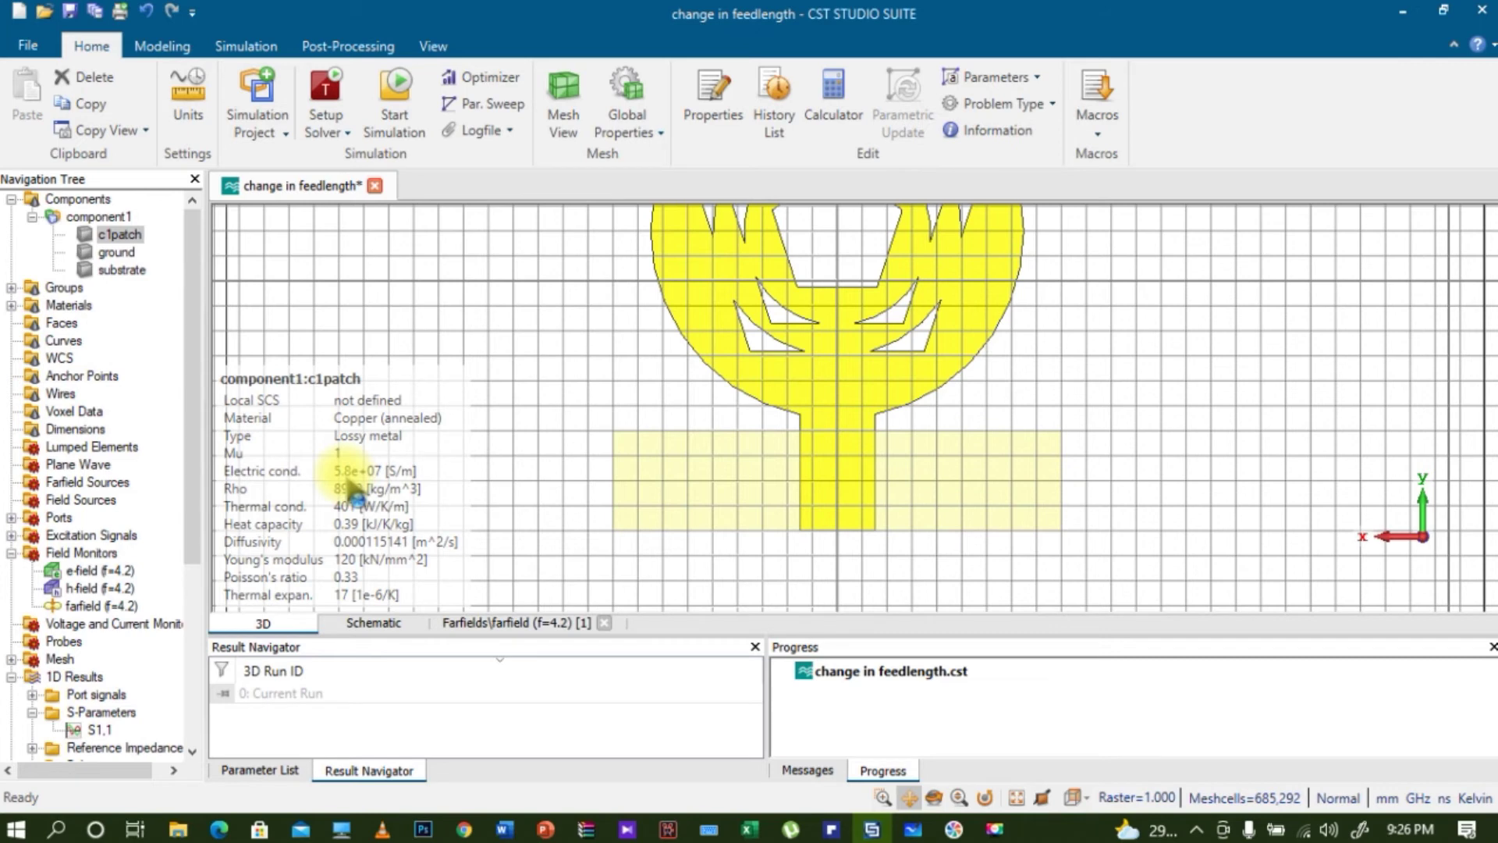
{"action": "left_click", "coordinate": [219, 829]}
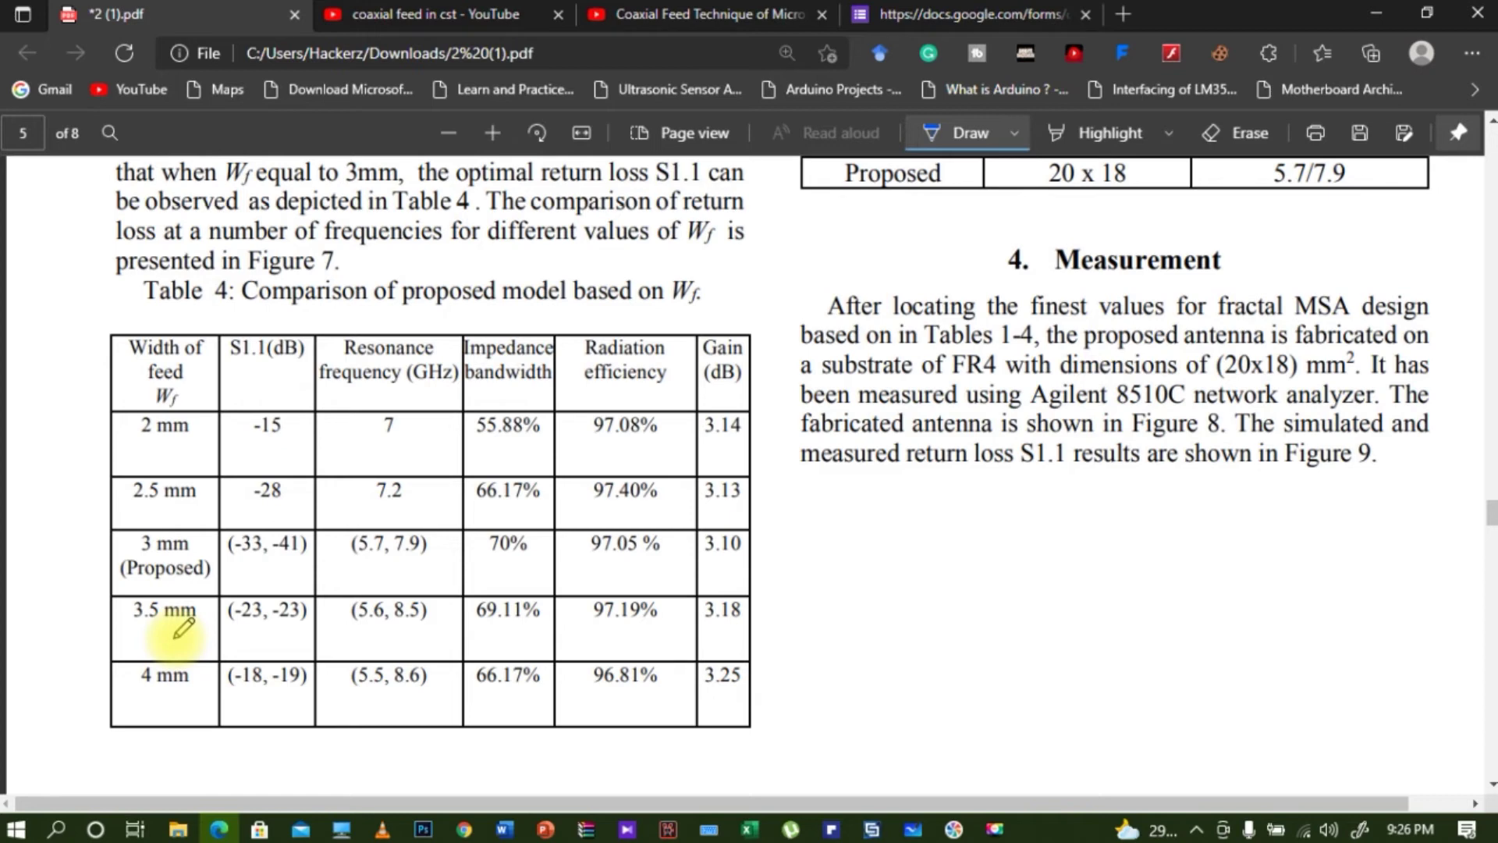
{"action": "mouse_move", "coordinate": [872, 830]}
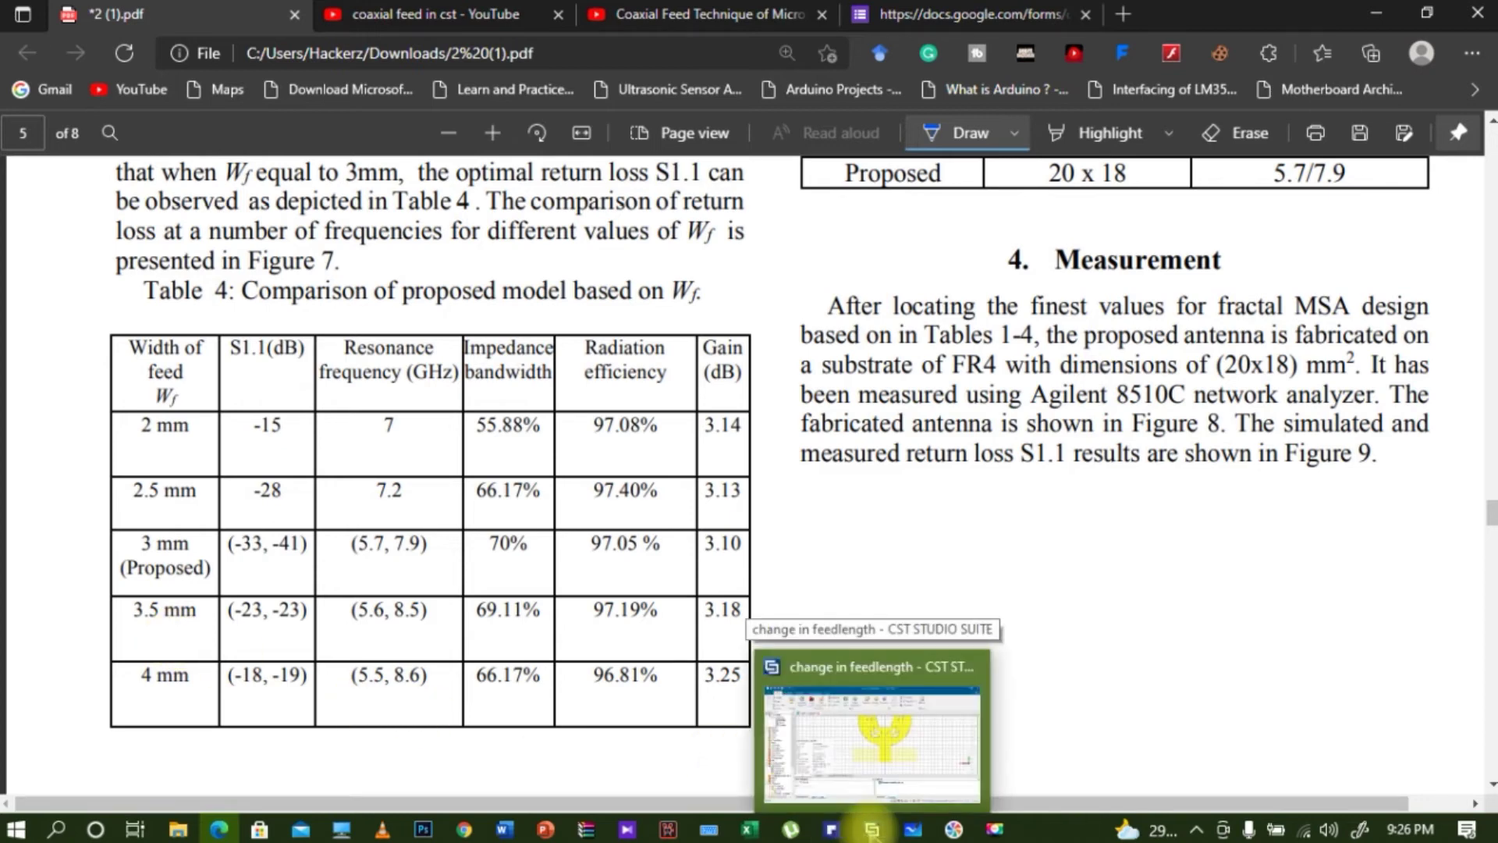
{"action": "left_click", "coordinate": [872, 829]}
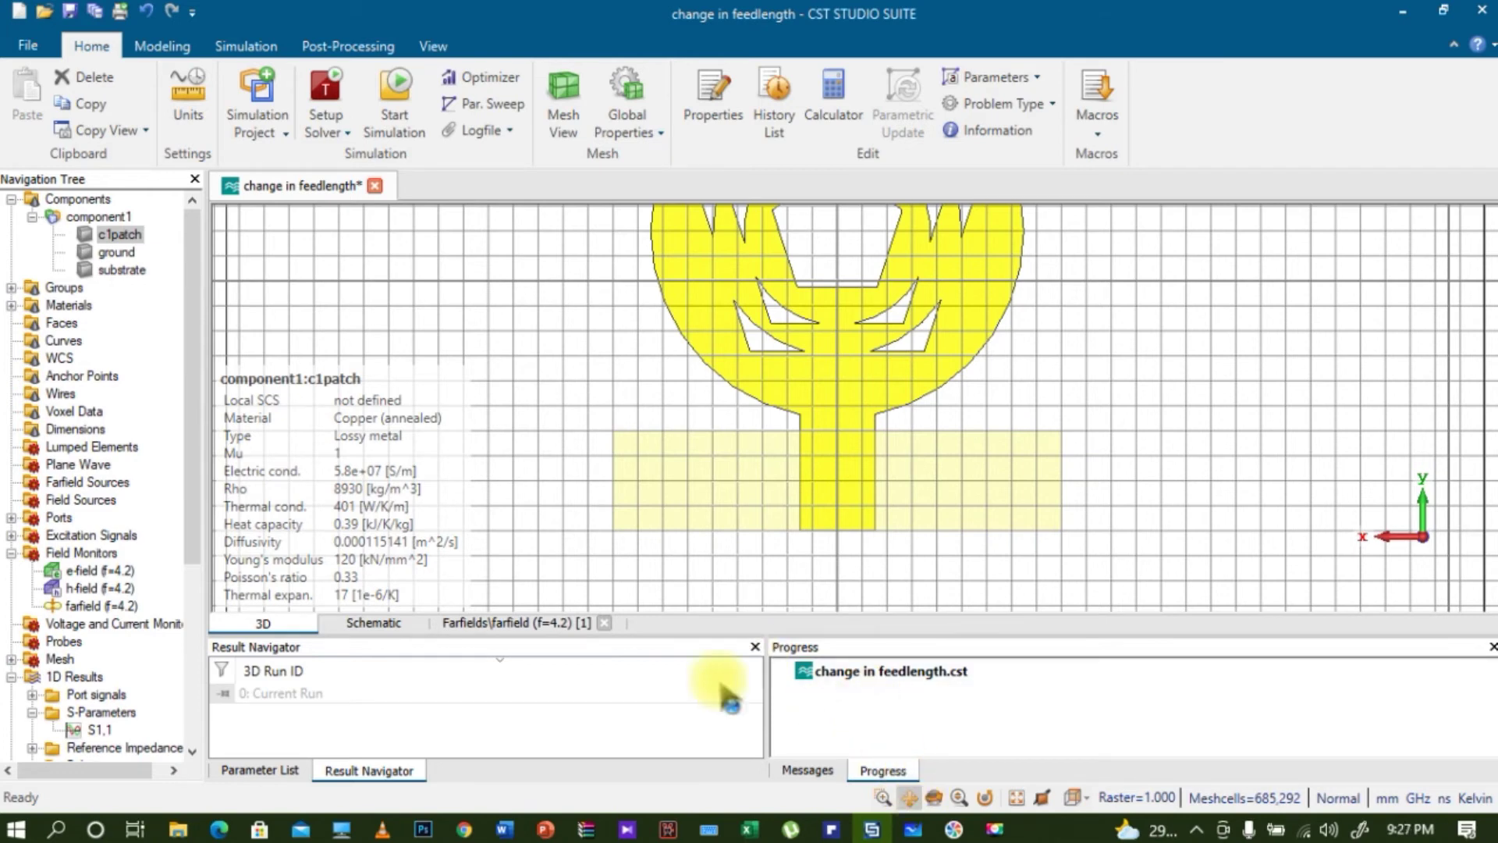
Create a new folder named feedwidth under 1D Results
{"action": "left_click_drag", "start_coordinate": [195, 547], "coordinate": [195, 693]}
{"action": "left_click", "coordinate": [70, 428]}
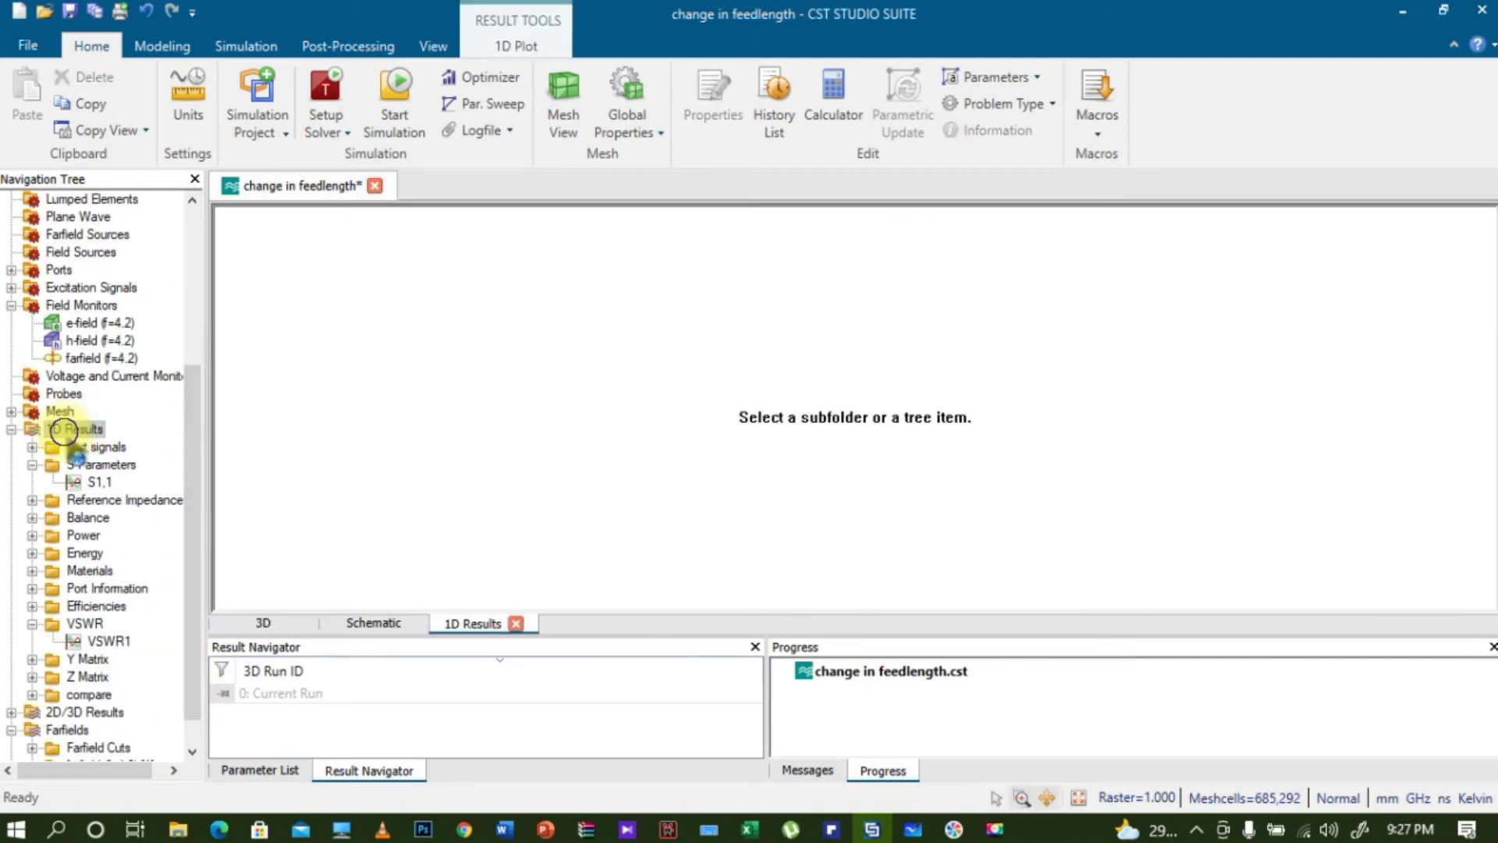
{"action": "right_click", "coordinate": [72, 427]}
{"action": "left_click", "coordinate": [129, 496]}
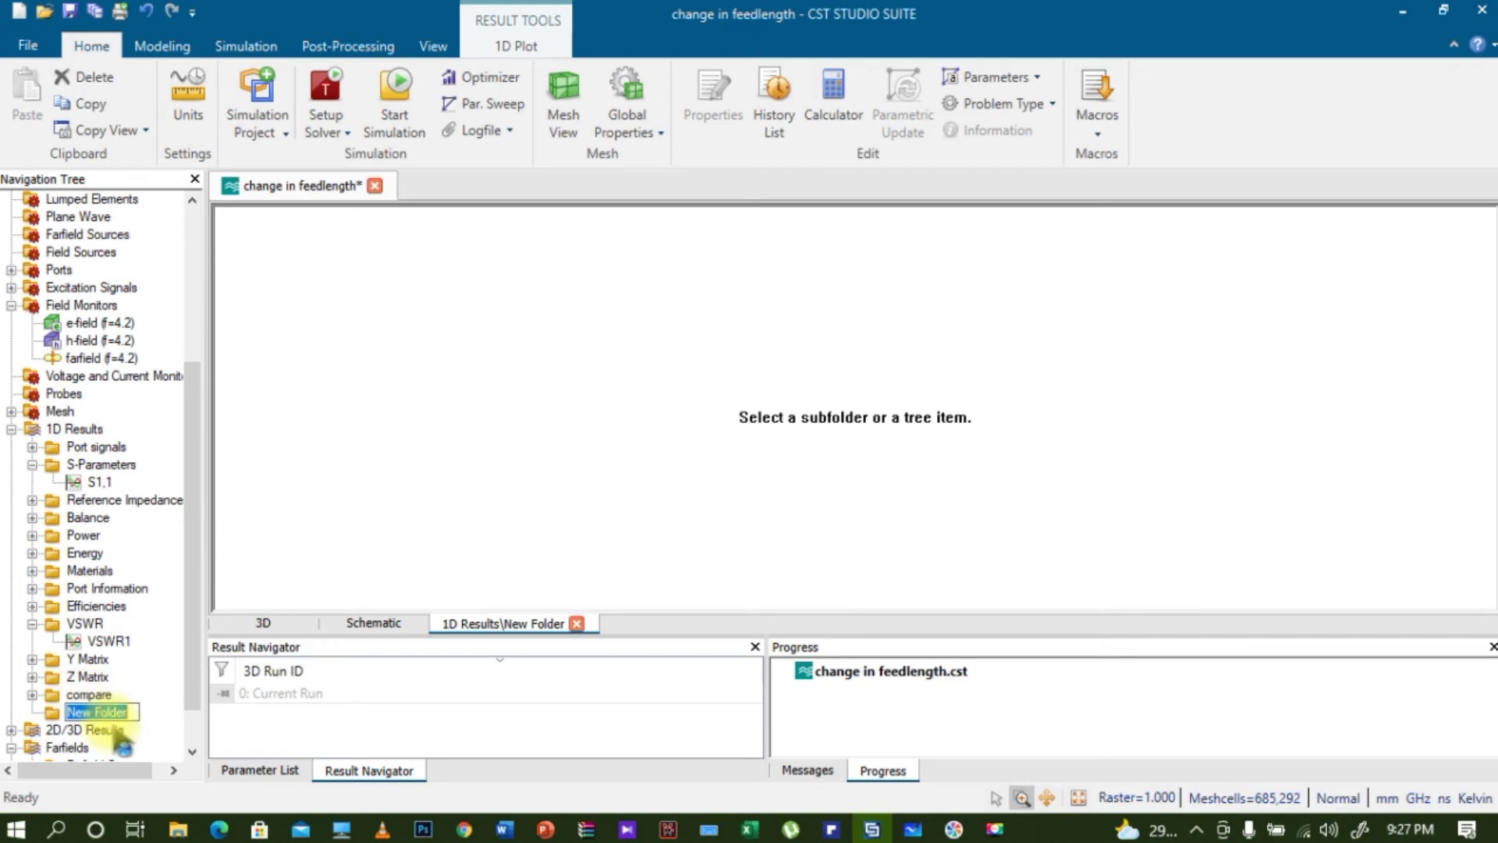
{"action": "type", "text": "feedwi"}
{"action": "type", "text": "dth"}
{"action": "key", "text": "Return"}
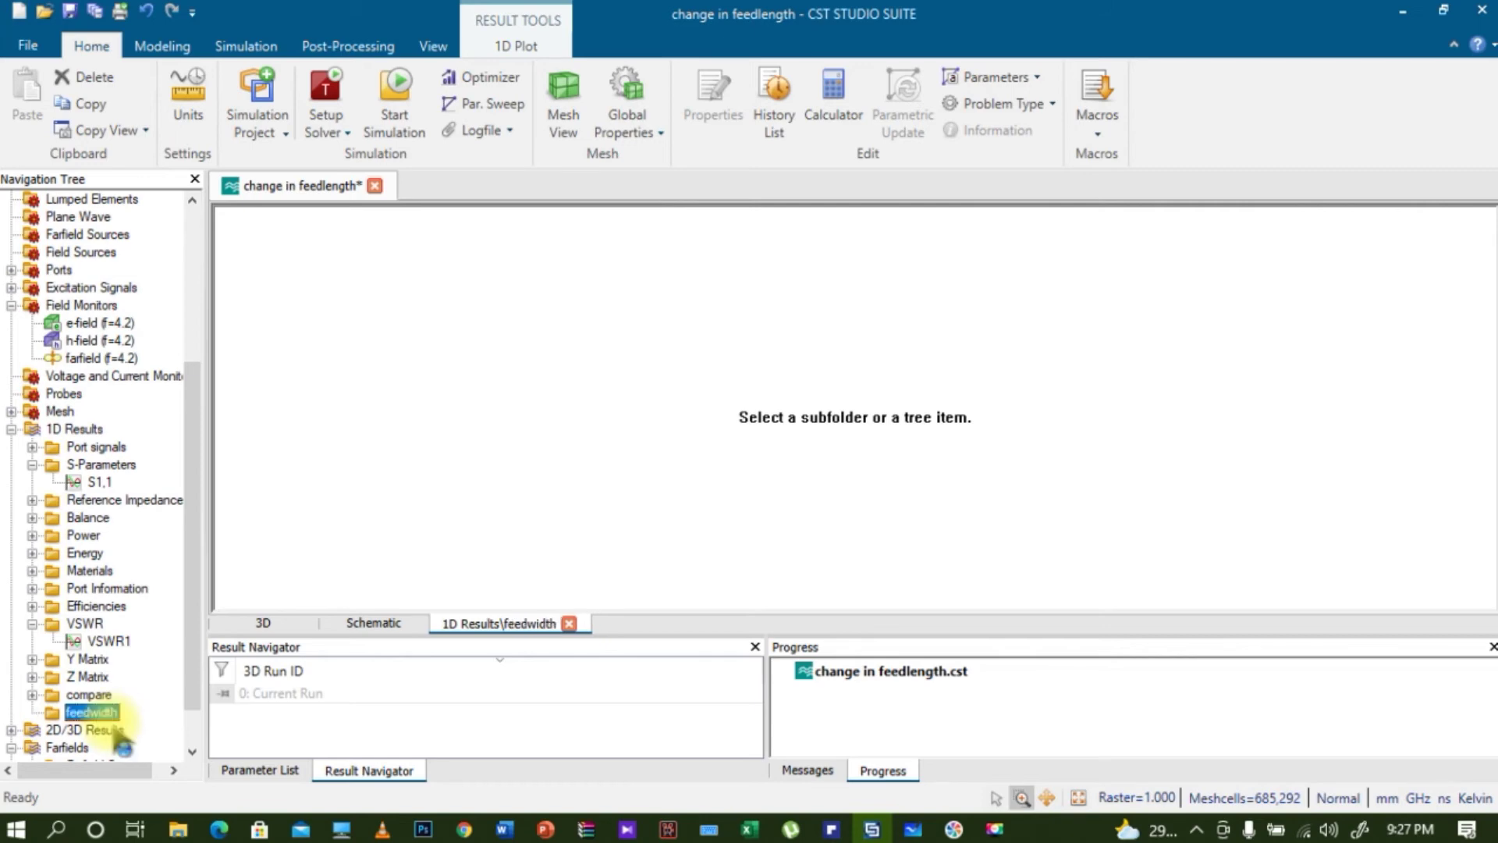
Review the 1pentagon, 2pentagon, 3pentagon, dgs3mm, dgs4mm and I1 curves in the compare results folder, and collapse it
{"action": "left_click", "coordinate": [32, 695]}
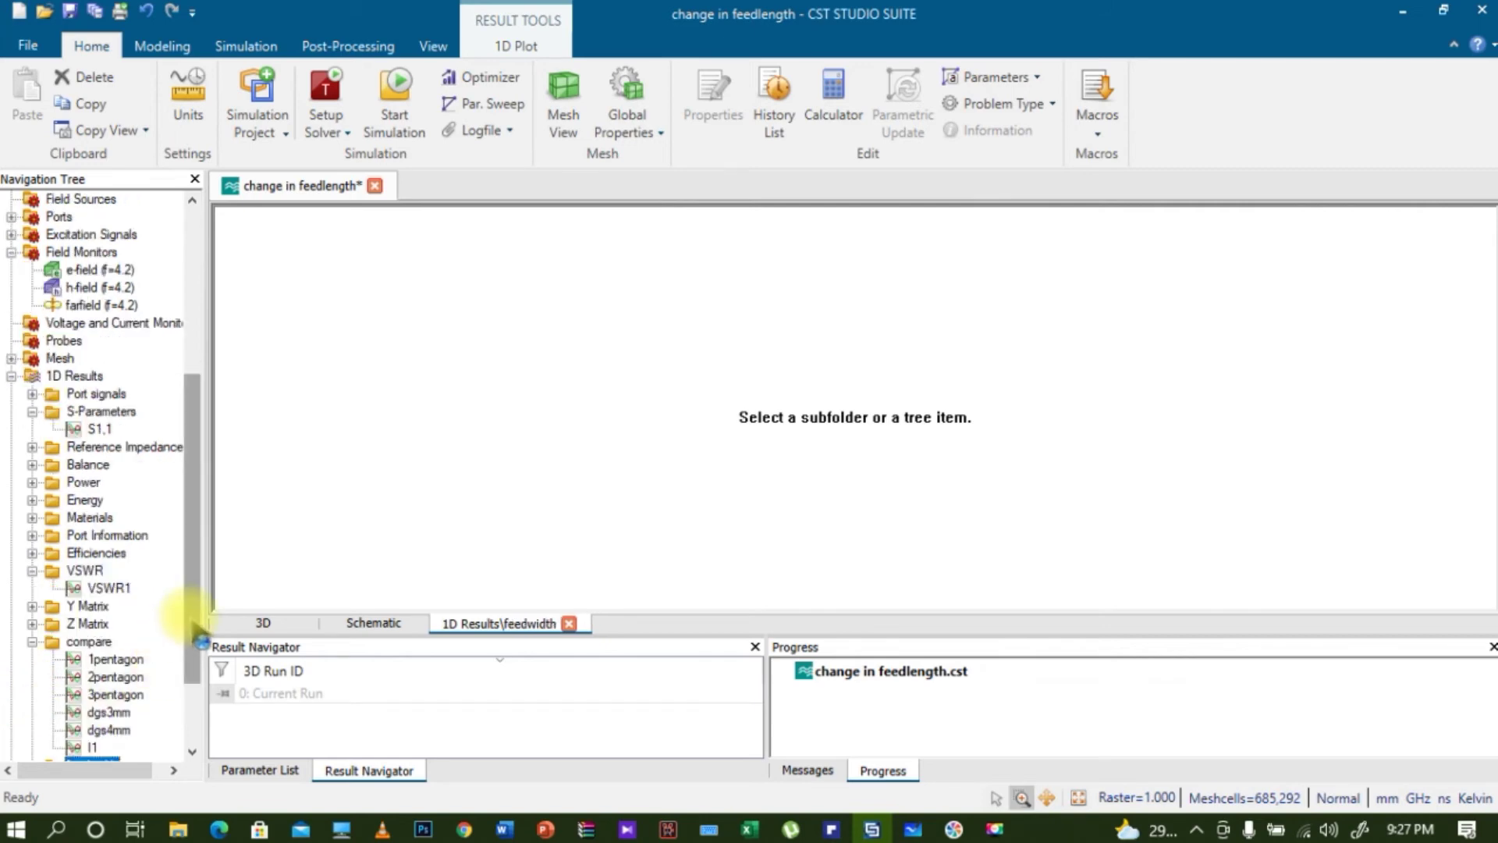
{"action": "scroll", "coordinate": [191, 636], "scroll_direction": "down", "scroll_amount": 1}
{"action": "left_click", "coordinate": [116, 606]}
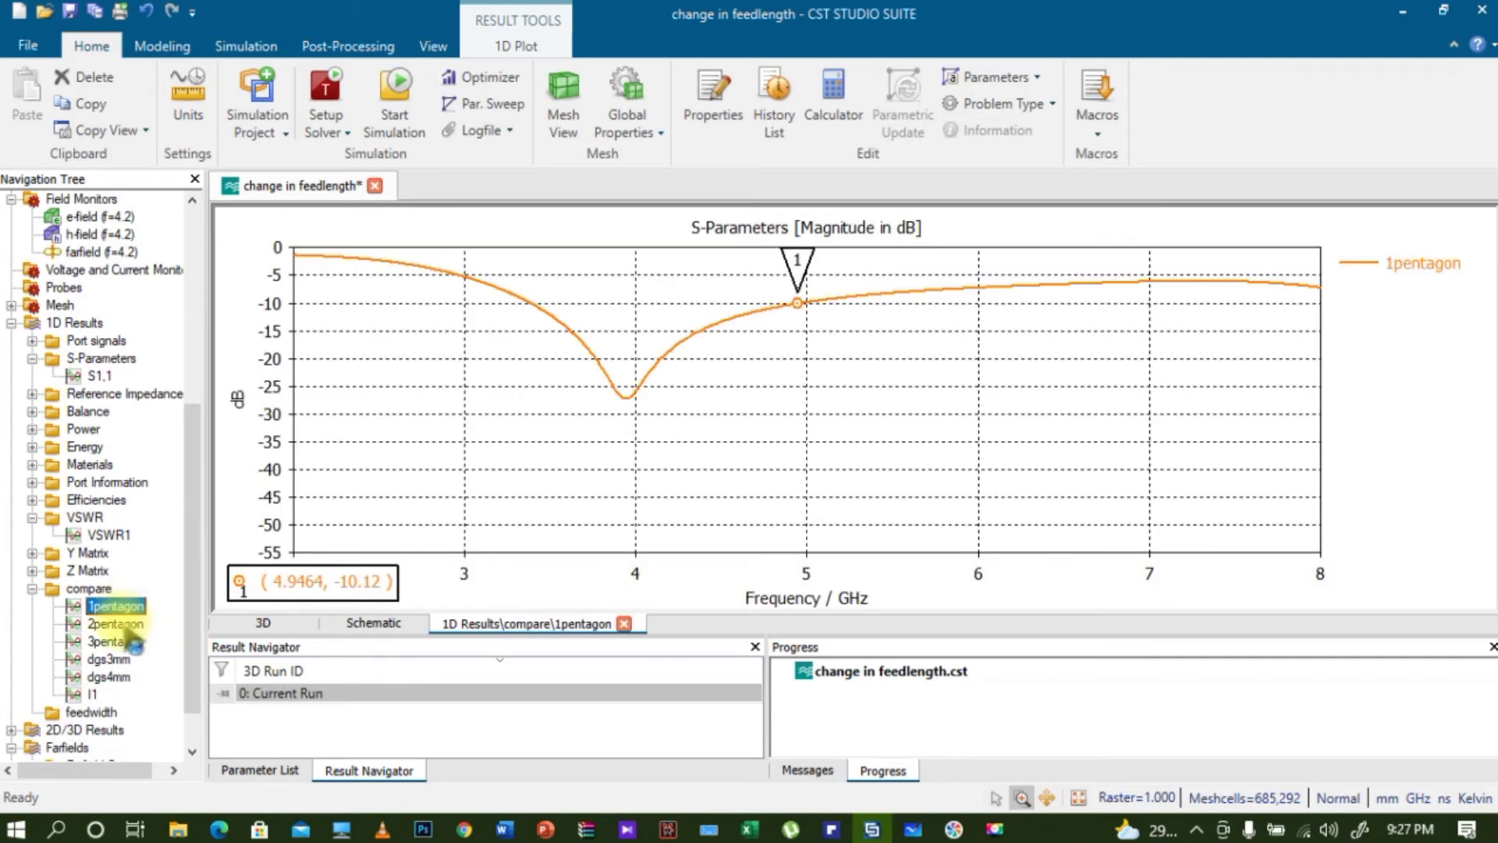
{"action": "left_click", "coordinate": [120, 624]}
{"action": "left_click", "coordinate": [119, 641]}
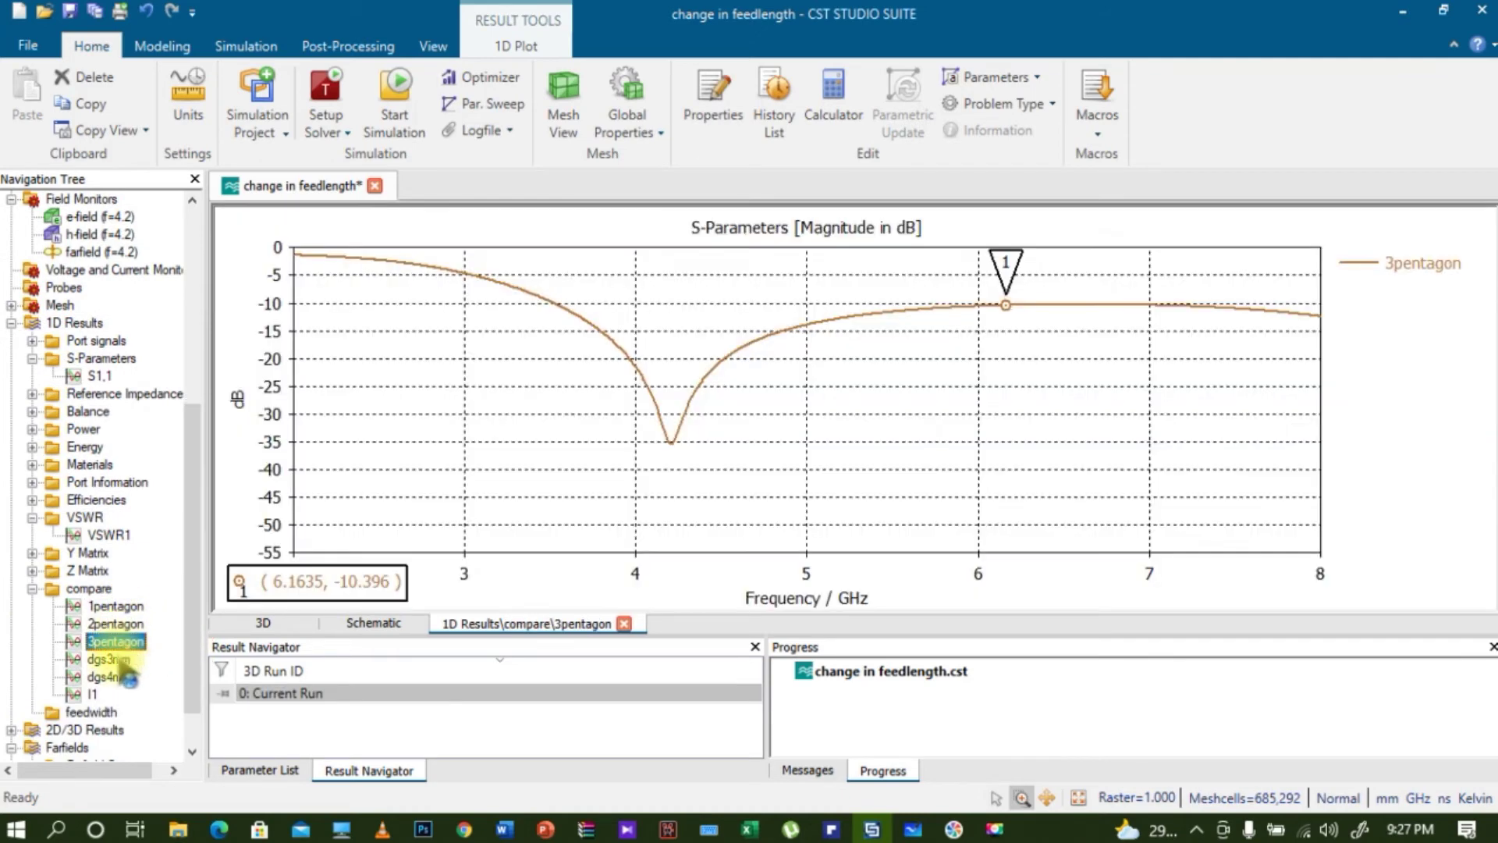
{"action": "left_click", "coordinate": [113, 660]}
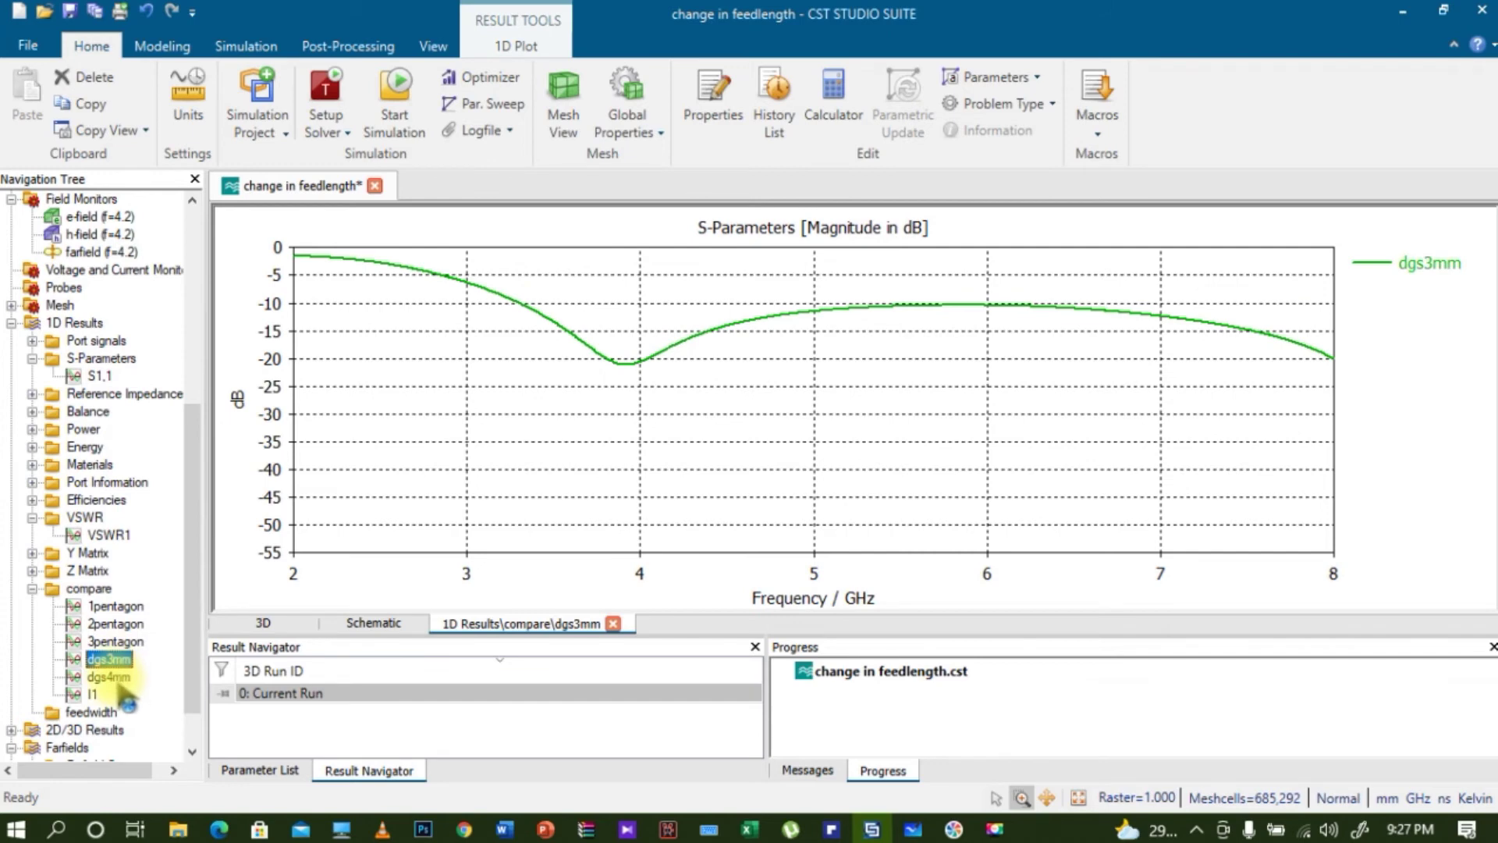
{"action": "left_click", "coordinate": [109, 676]}
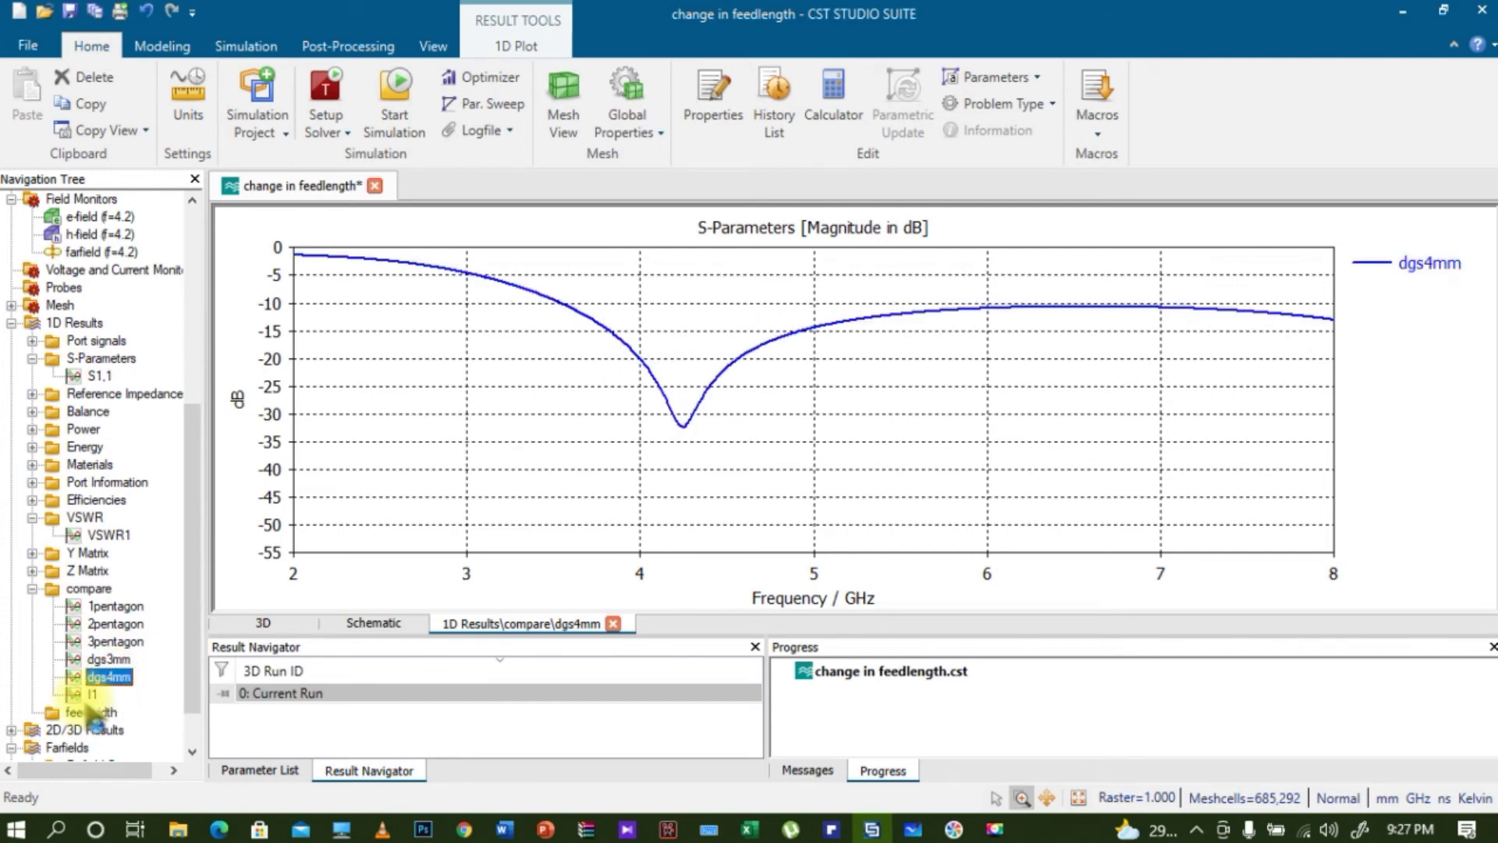
{"action": "left_click", "coordinate": [91, 695]}
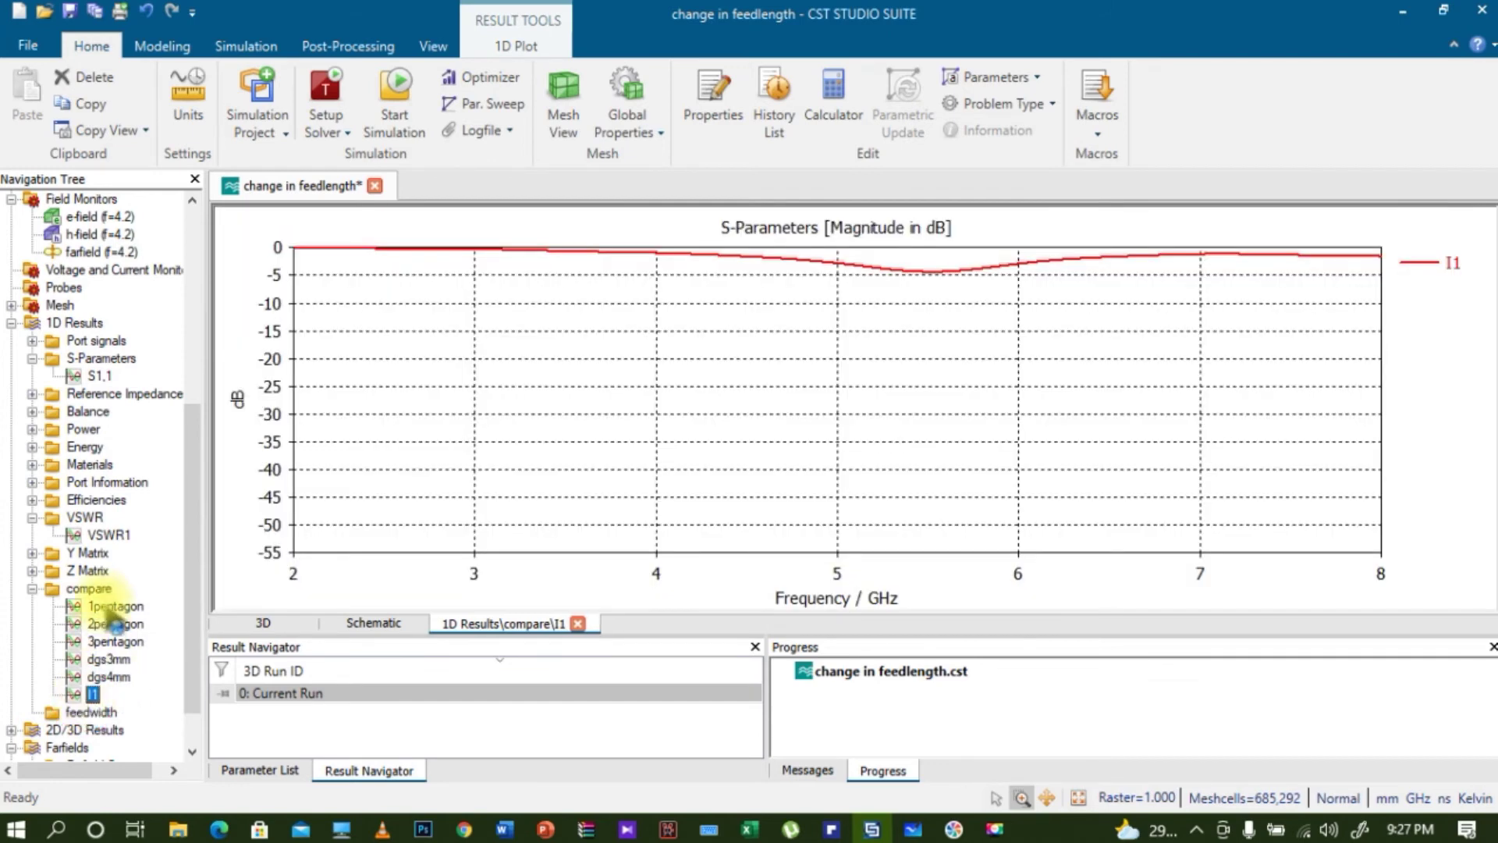
{"action": "double_click", "coordinate": [45, 590]}
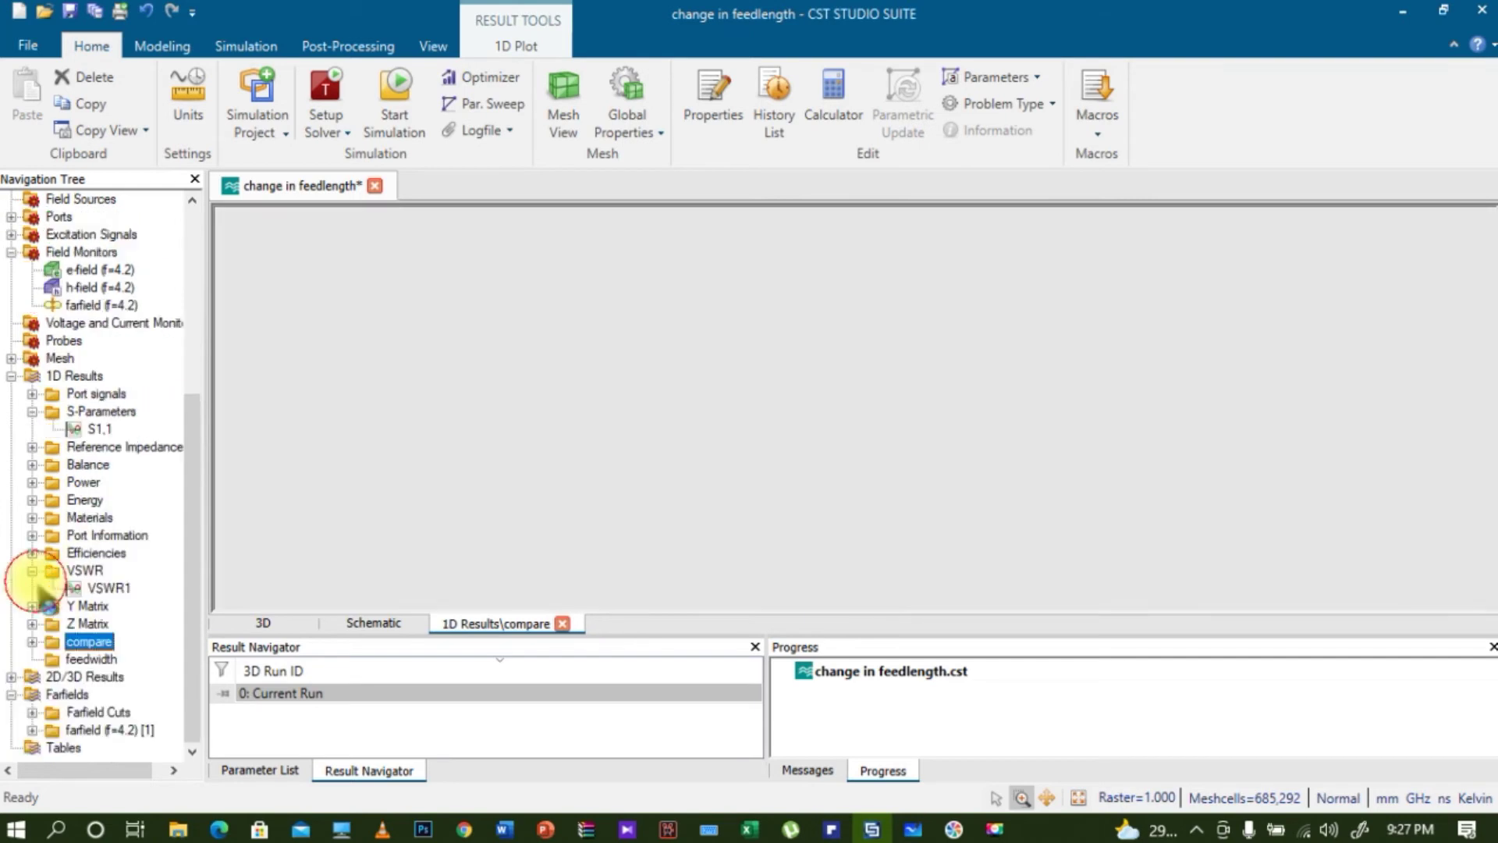
Copy the S1,1 curve from the S-Parameters results into the feedwidth folder
{"action": "left_click", "coordinate": [92, 660]}
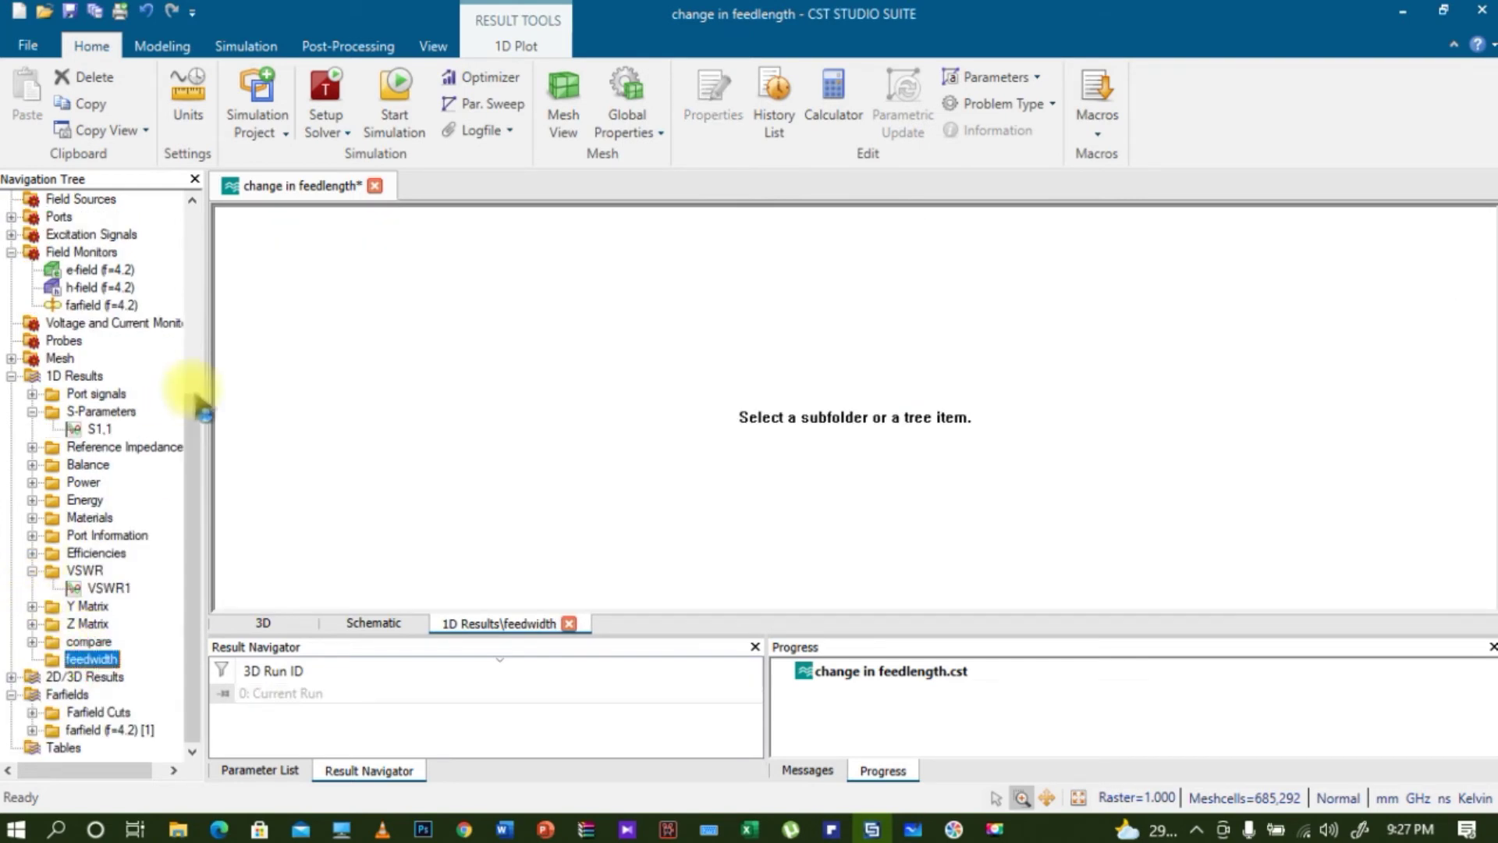
{"action": "left_click_drag", "start_coordinate": [200, 424], "coordinate": [195, 261]}
{"action": "left_click", "coordinate": [98, 730]}
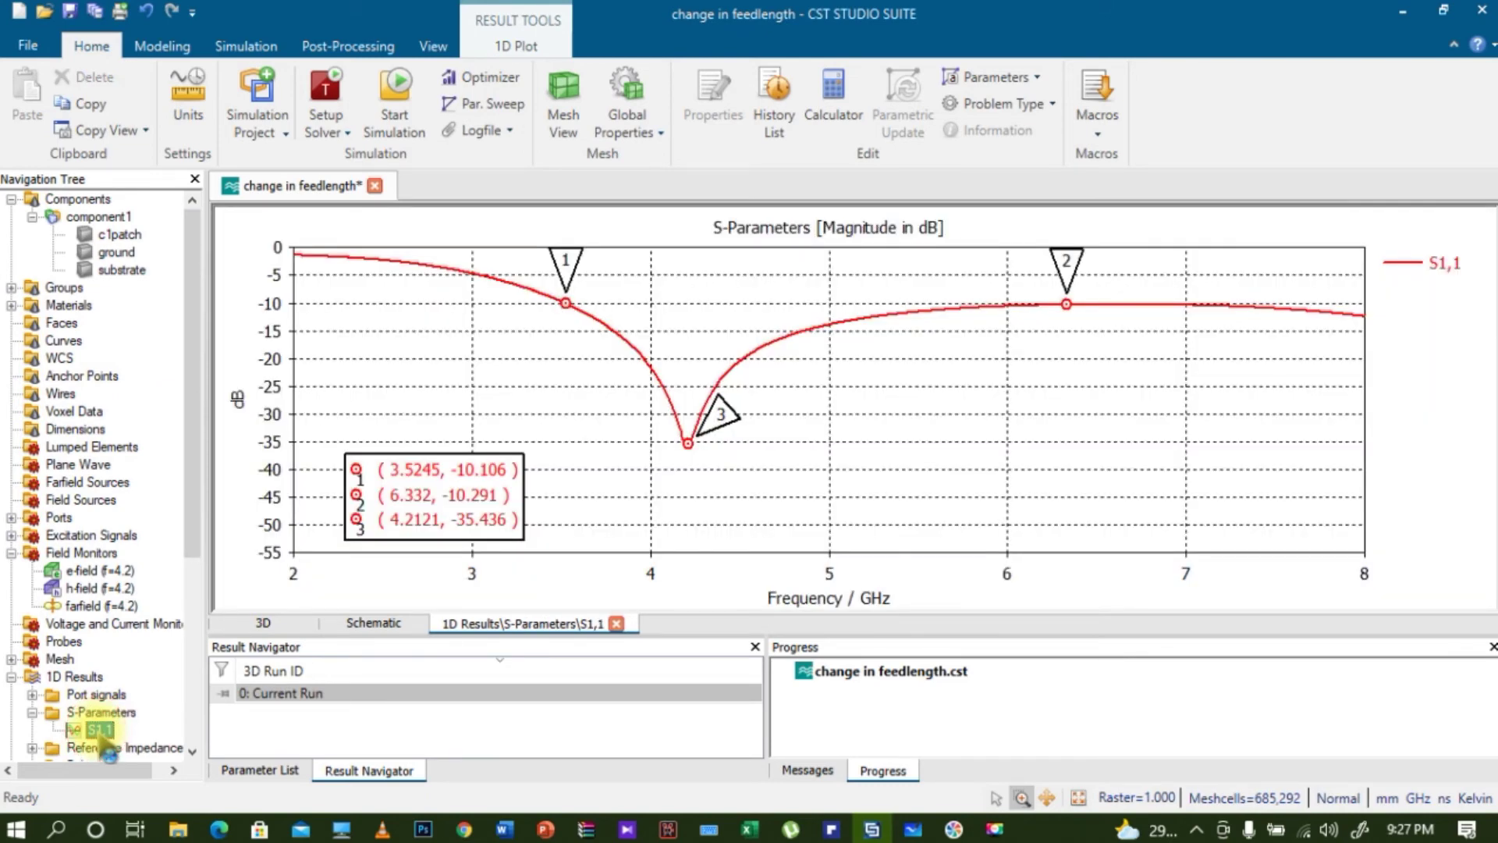
{"action": "left_click_drag", "start_coordinate": [190, 502], "coordinate": [201, 667]}
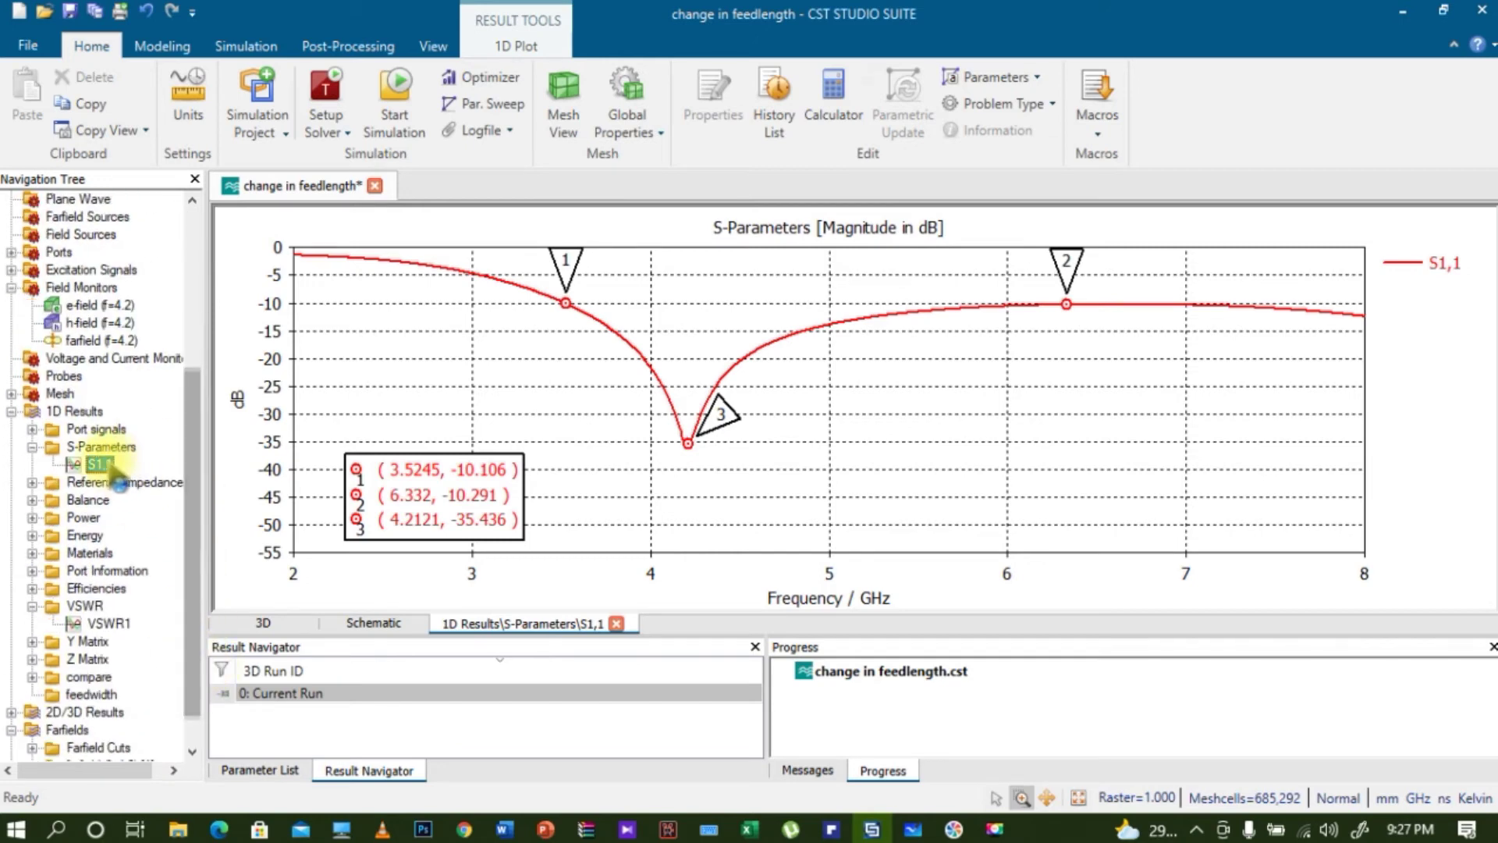
{"action": "scroll", "coordinate": [191, 399], "scroll_direction": "down", "scroll_amount": 1}
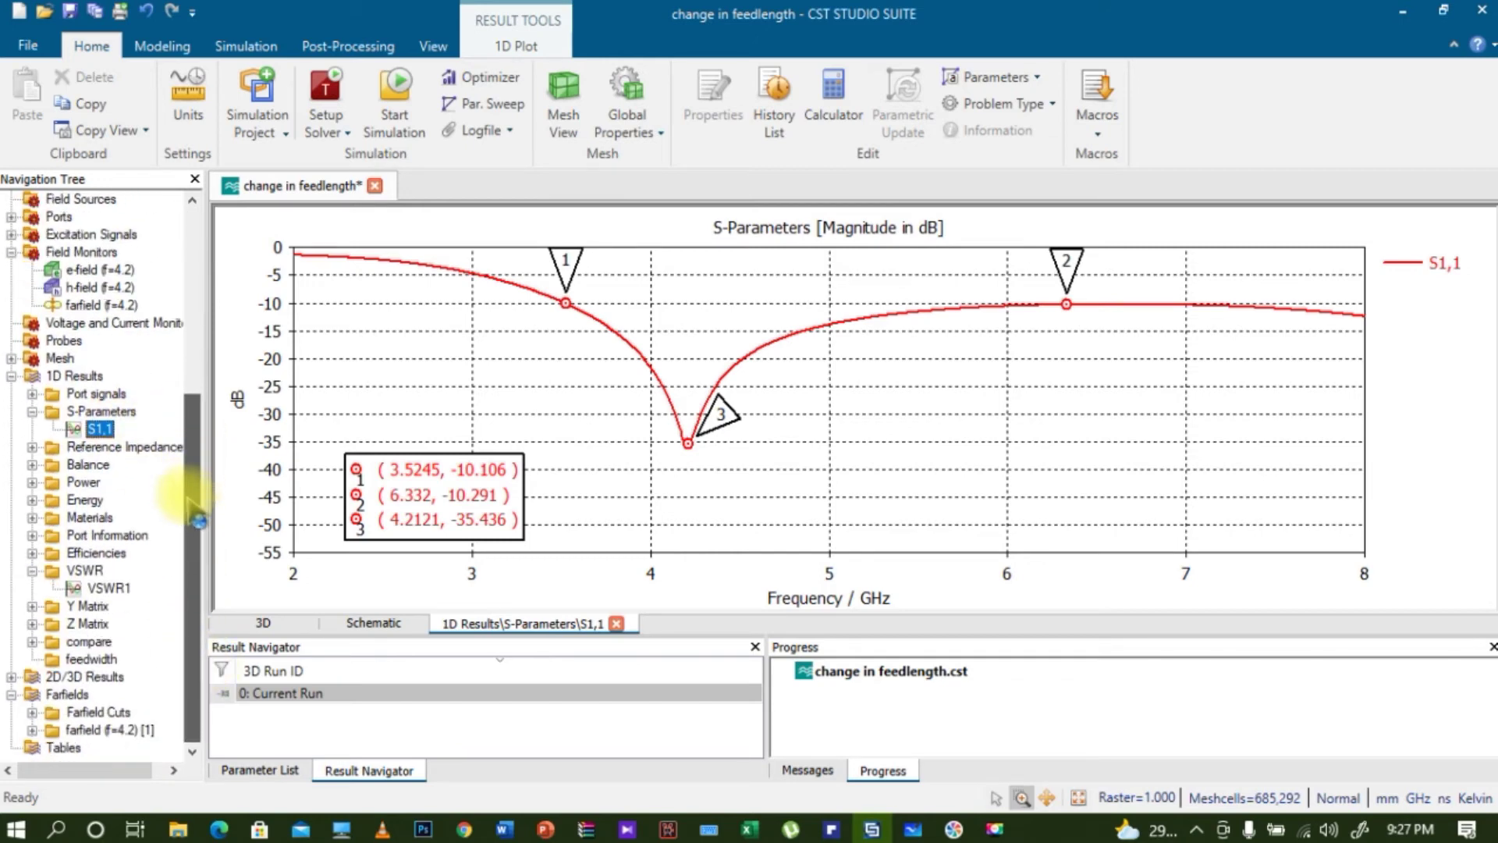
{"action": "left_click_drag", "start_coordinate": [105, 451], "coordinate": [133, 663]}
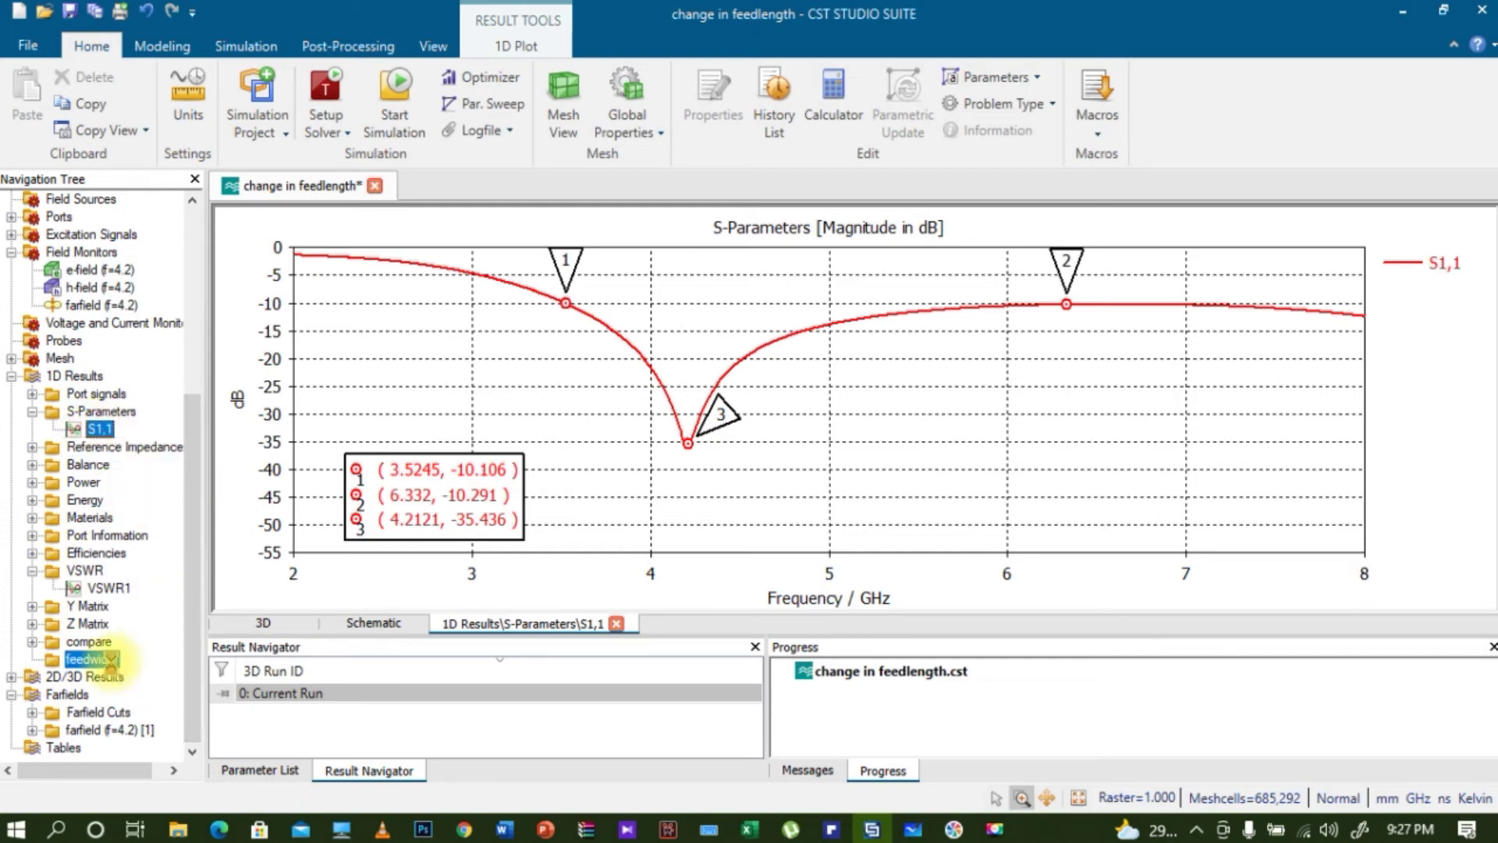
Rename the S1,1 curve in the feedwidth folder to wf=3mm and plot it in dB
{"action": "right_click", "coordinate": [100, 676]}
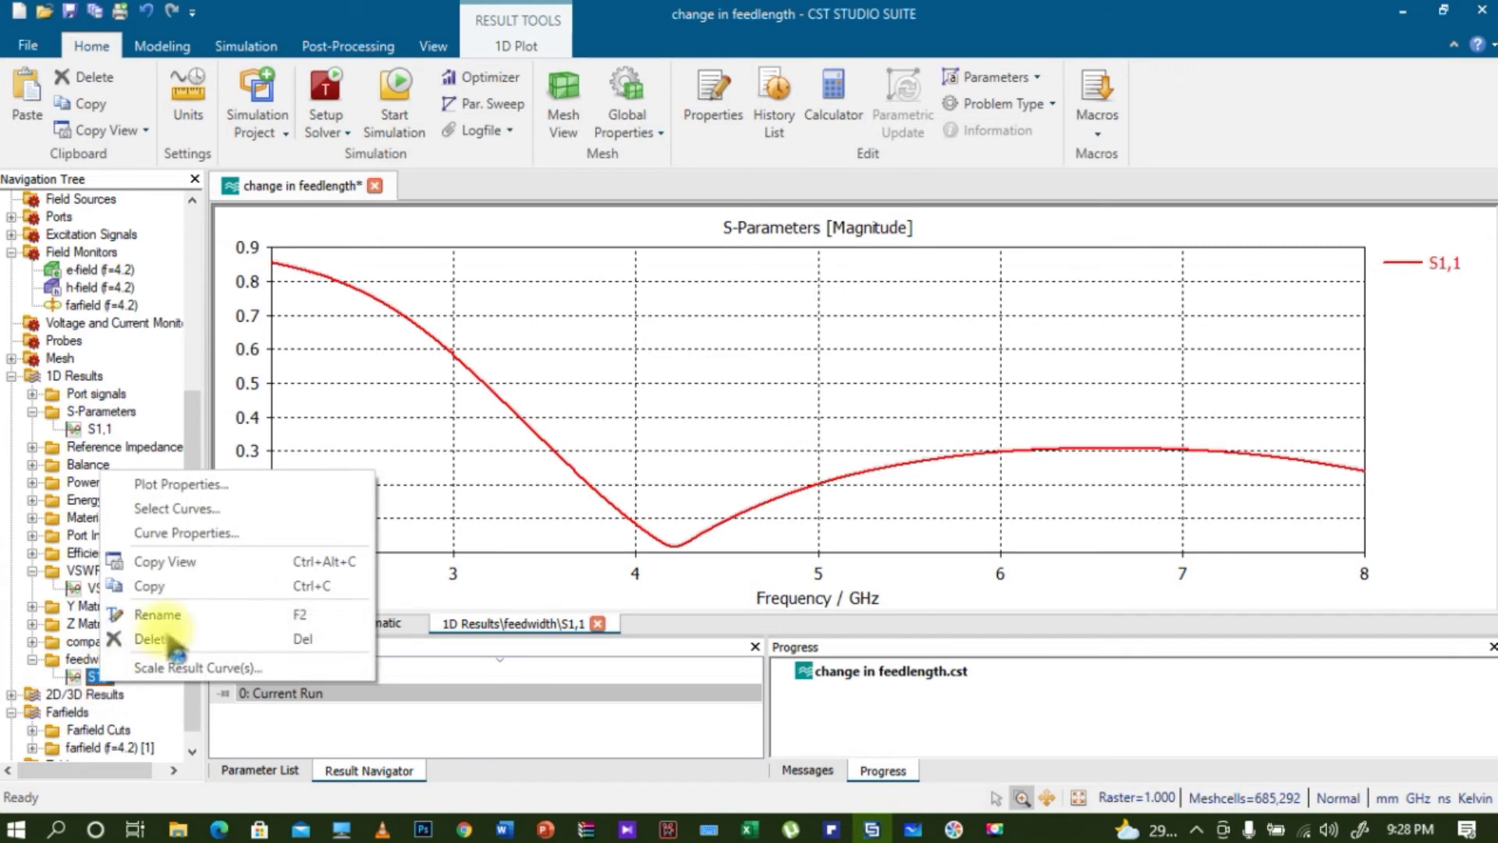
{"action": "left_click", "coordinate": [184, 629]}
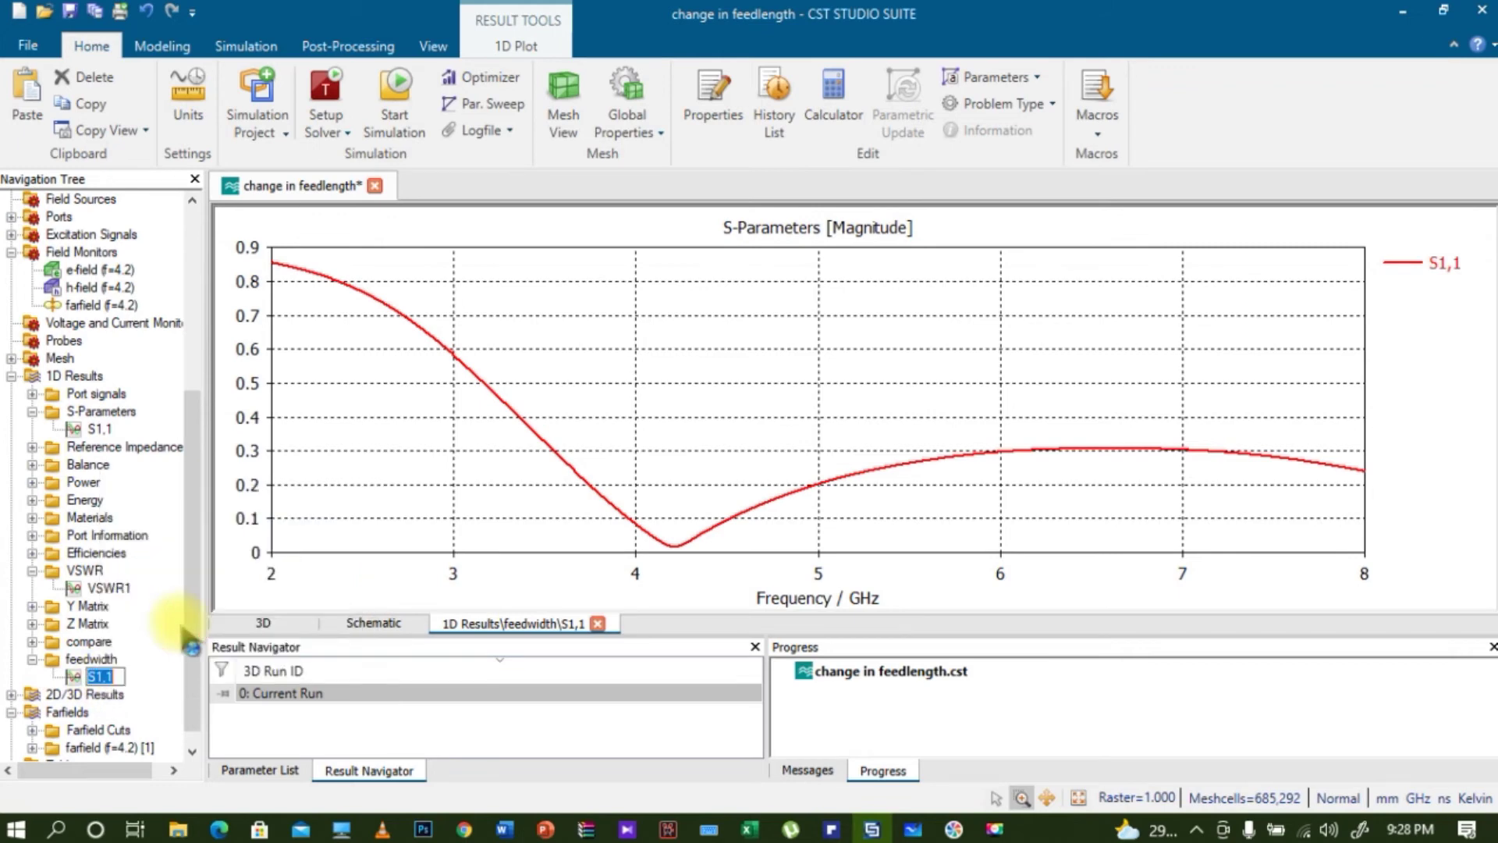
{"action": "type", "text": "wf"}
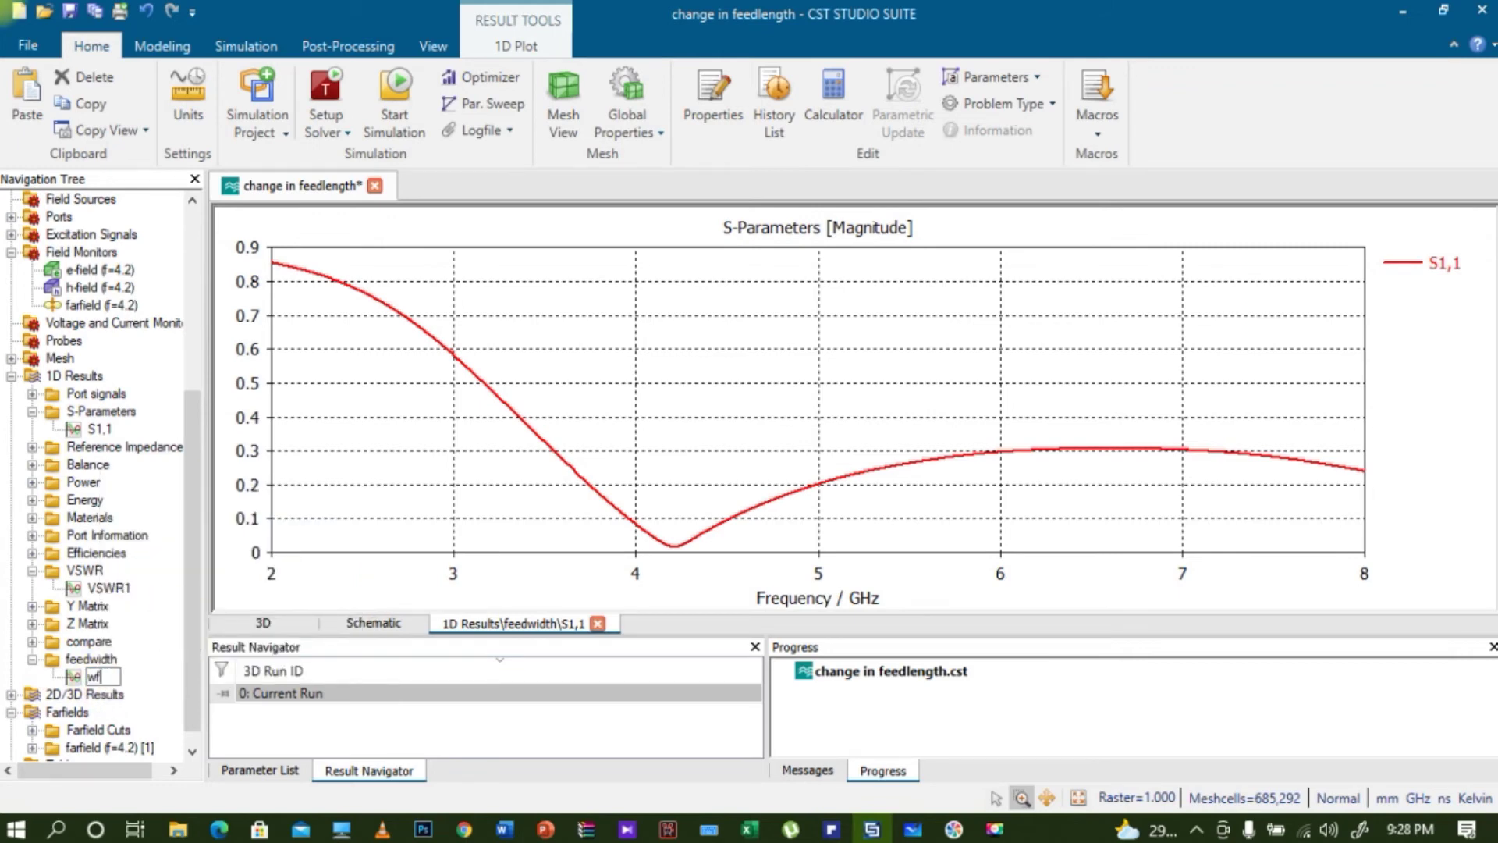
{"action": "type", "text": "=3mm"}
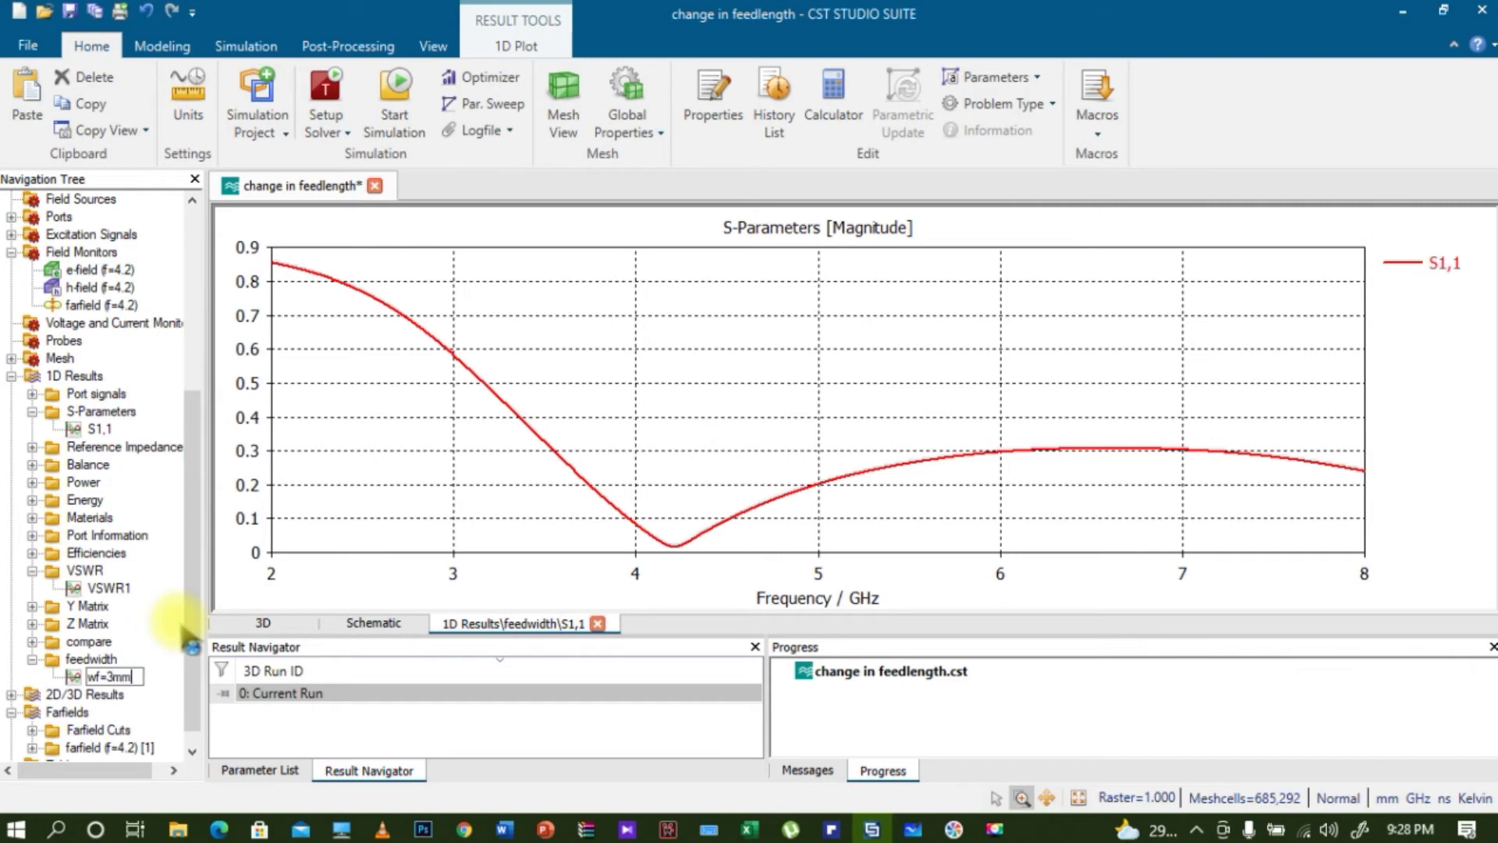
{"action": "key", "text": "Return"}
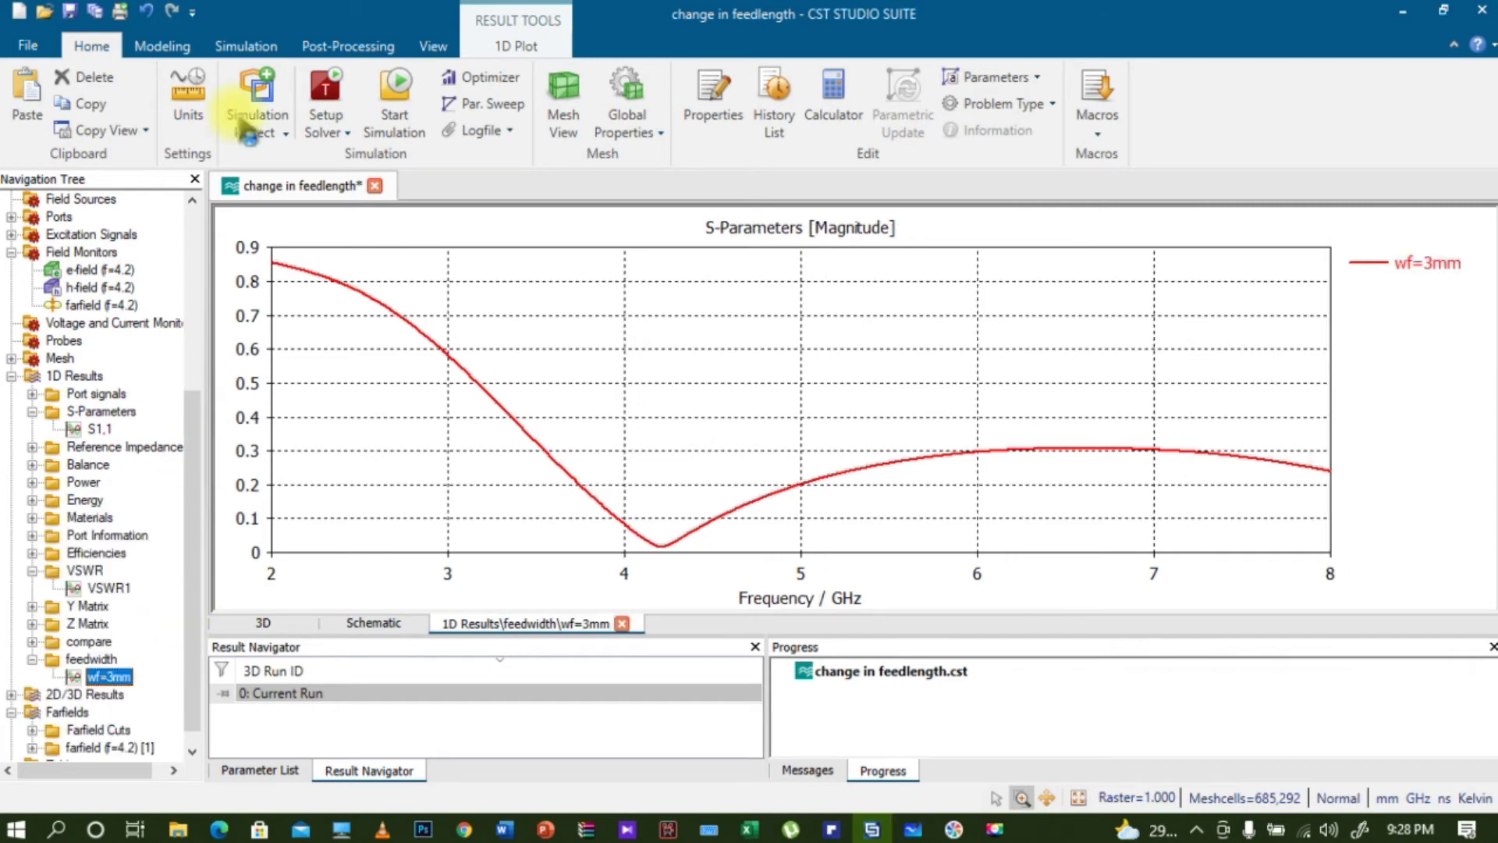
{"action": "left_click", "coordinate": [514, 47]}
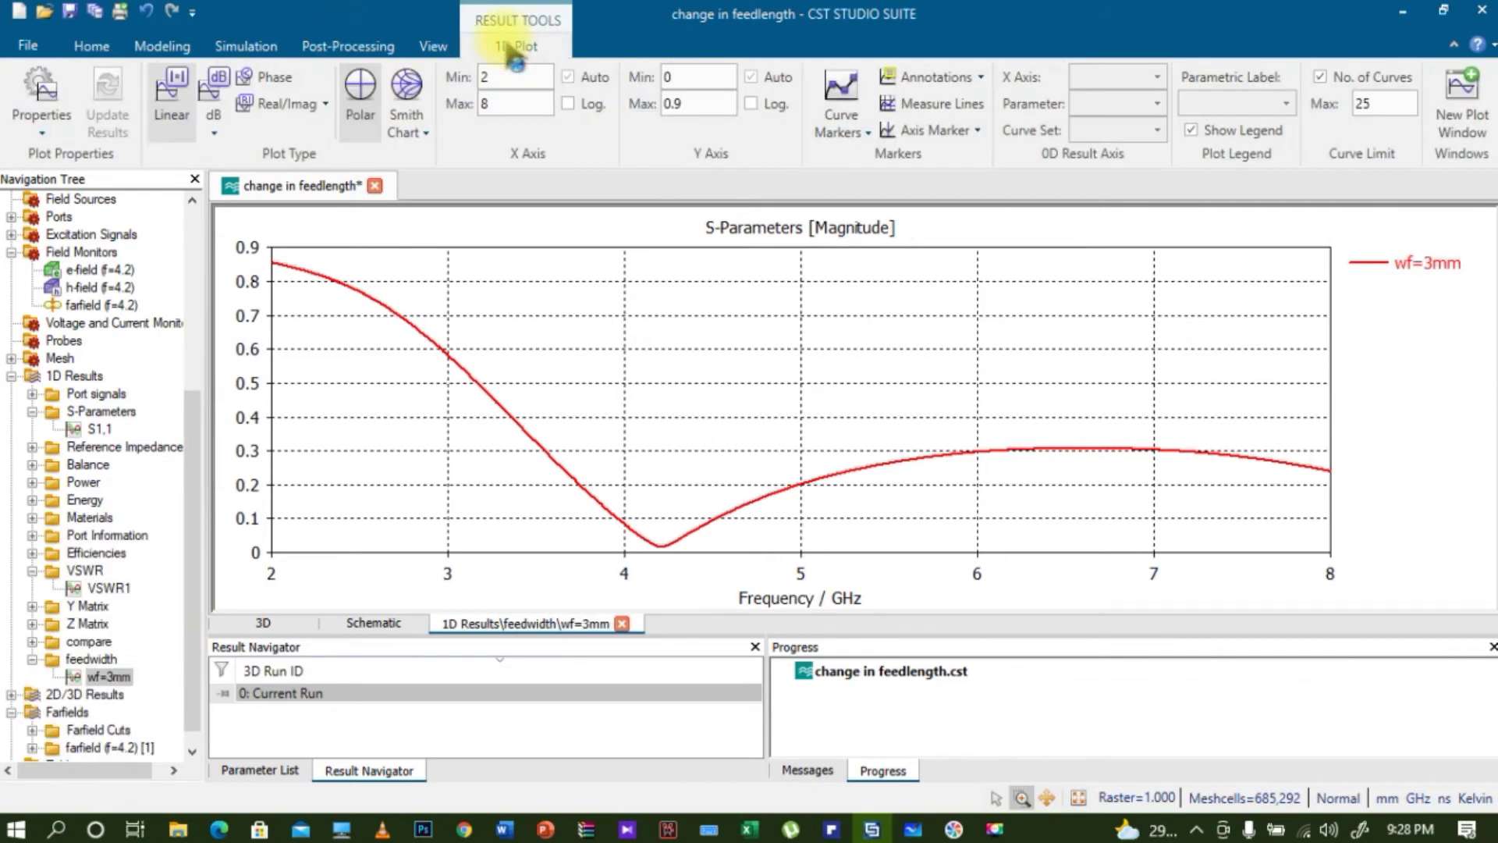
{"action": "left_click", "coordinate": [218, 85]}
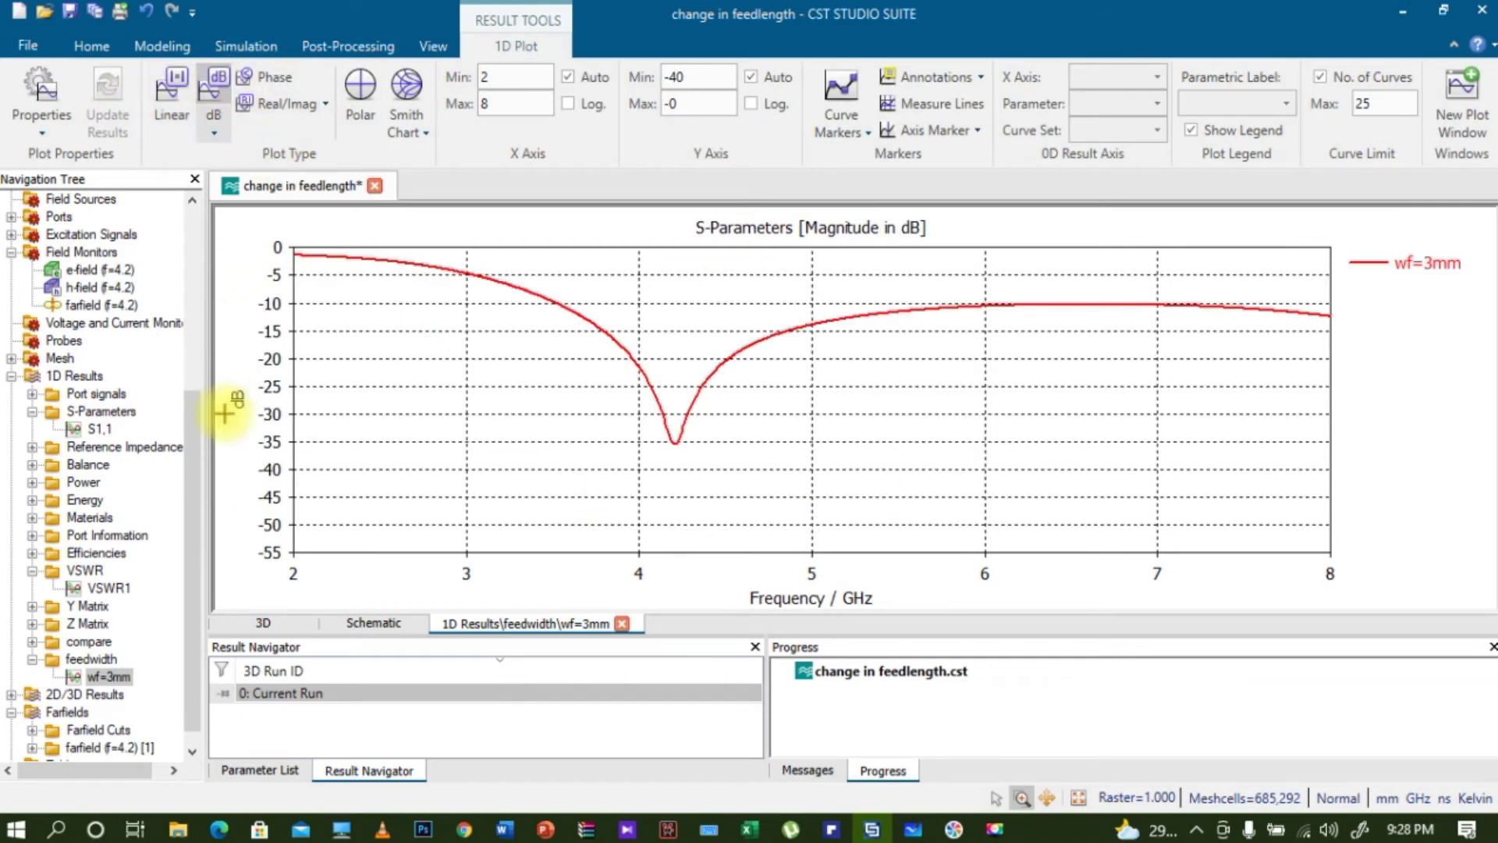
Edit the feed1 brick in the c1patch history, setting Xmin to -2.5/2 and Xmax to 2.5/2
{"action": "left_click_drag", "start_coordinate": [195, 459], "coordinate": [208, 238]}
{"action": "left_click", "coordinate": [121, 235]}
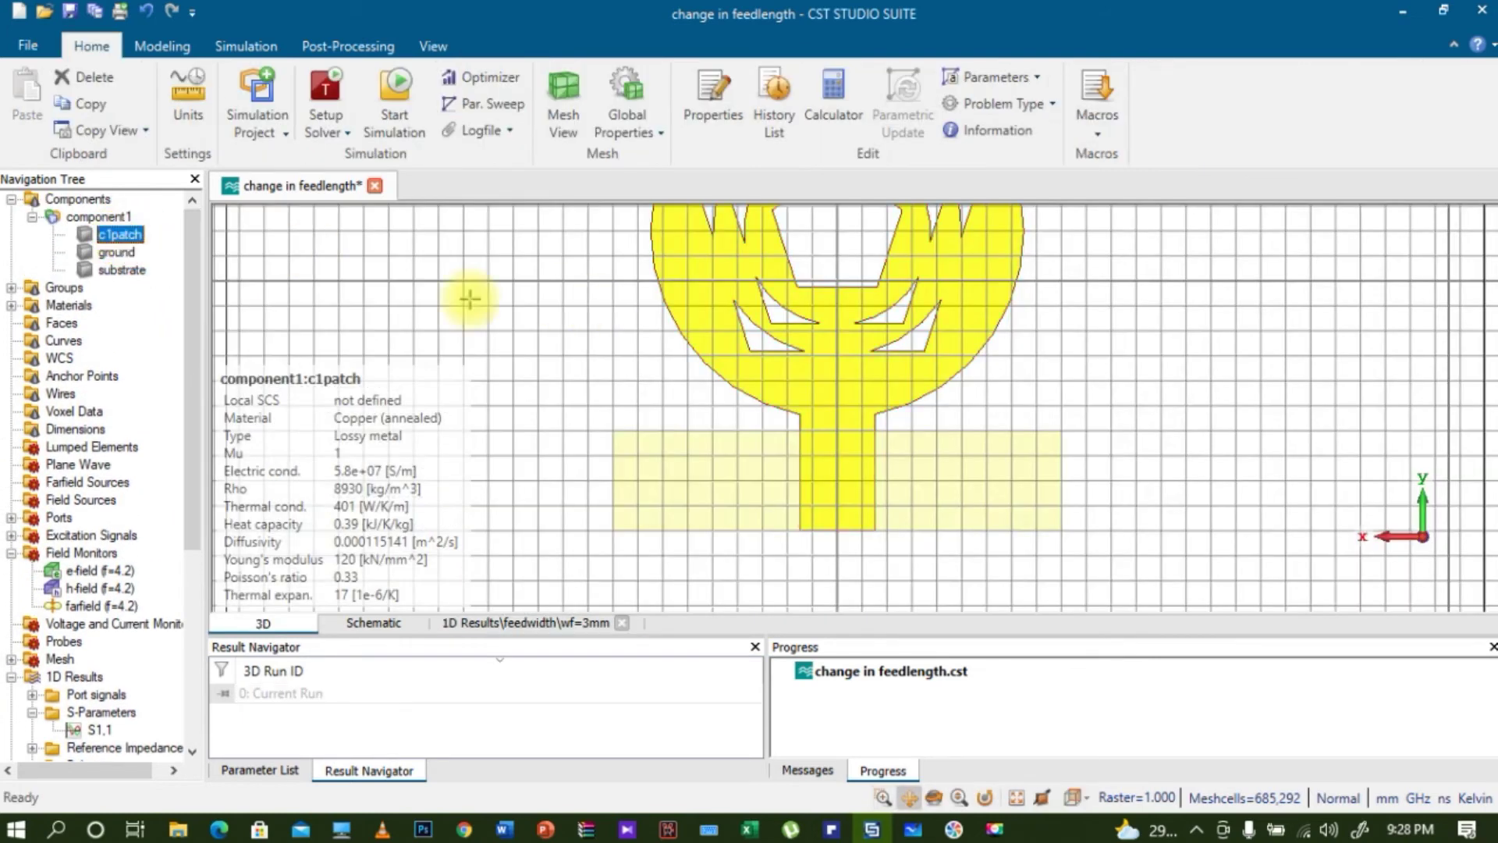
{"action": "left_click", "coordinate": [113, 252]}
{"action": "double_click", "coordinate": [121, 234]}
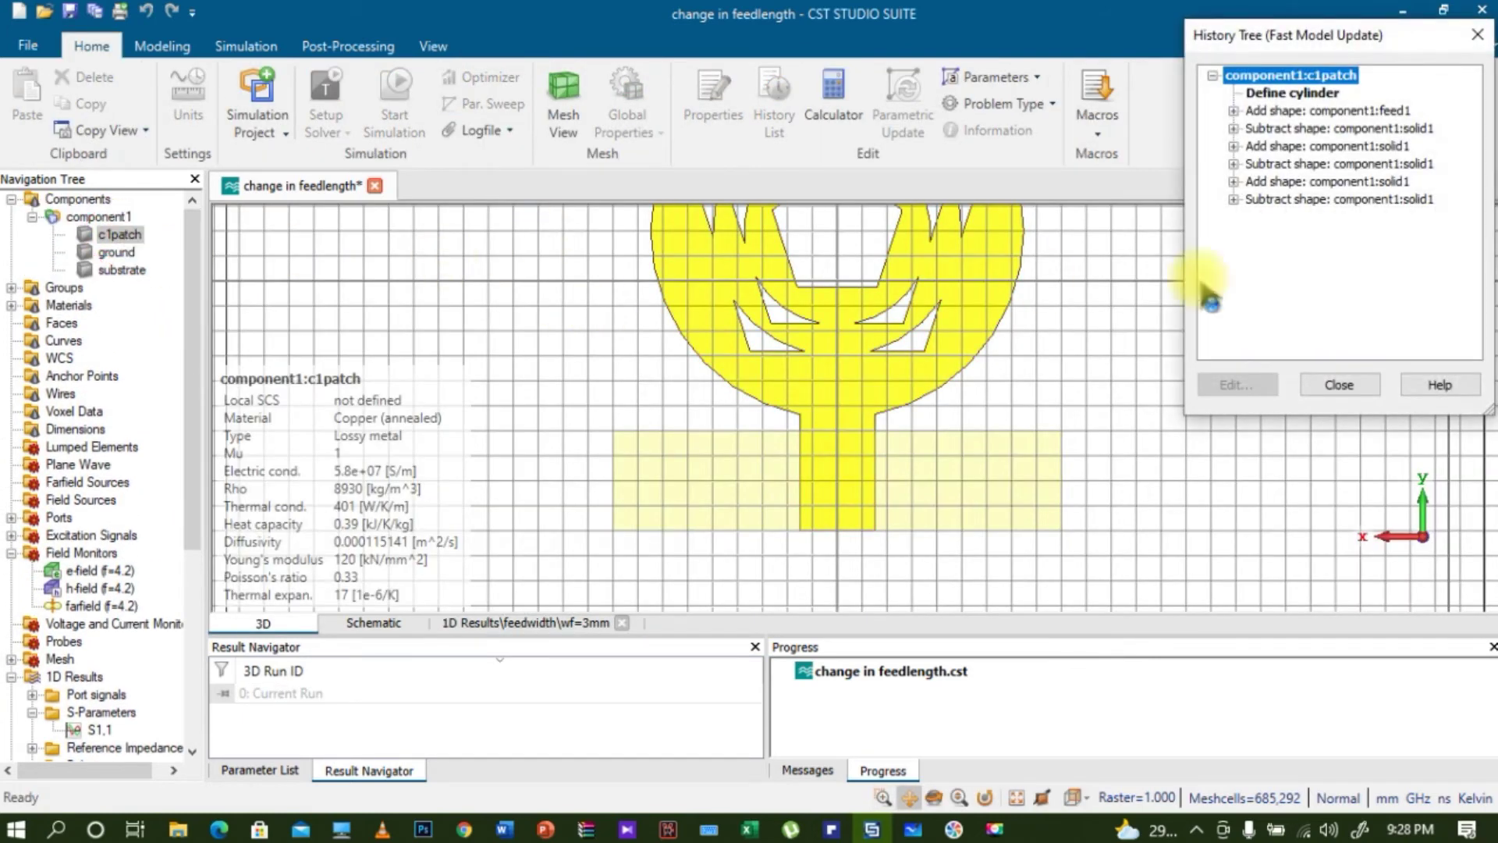
{"action": "double_click", "coordinate": [1248, 111]}
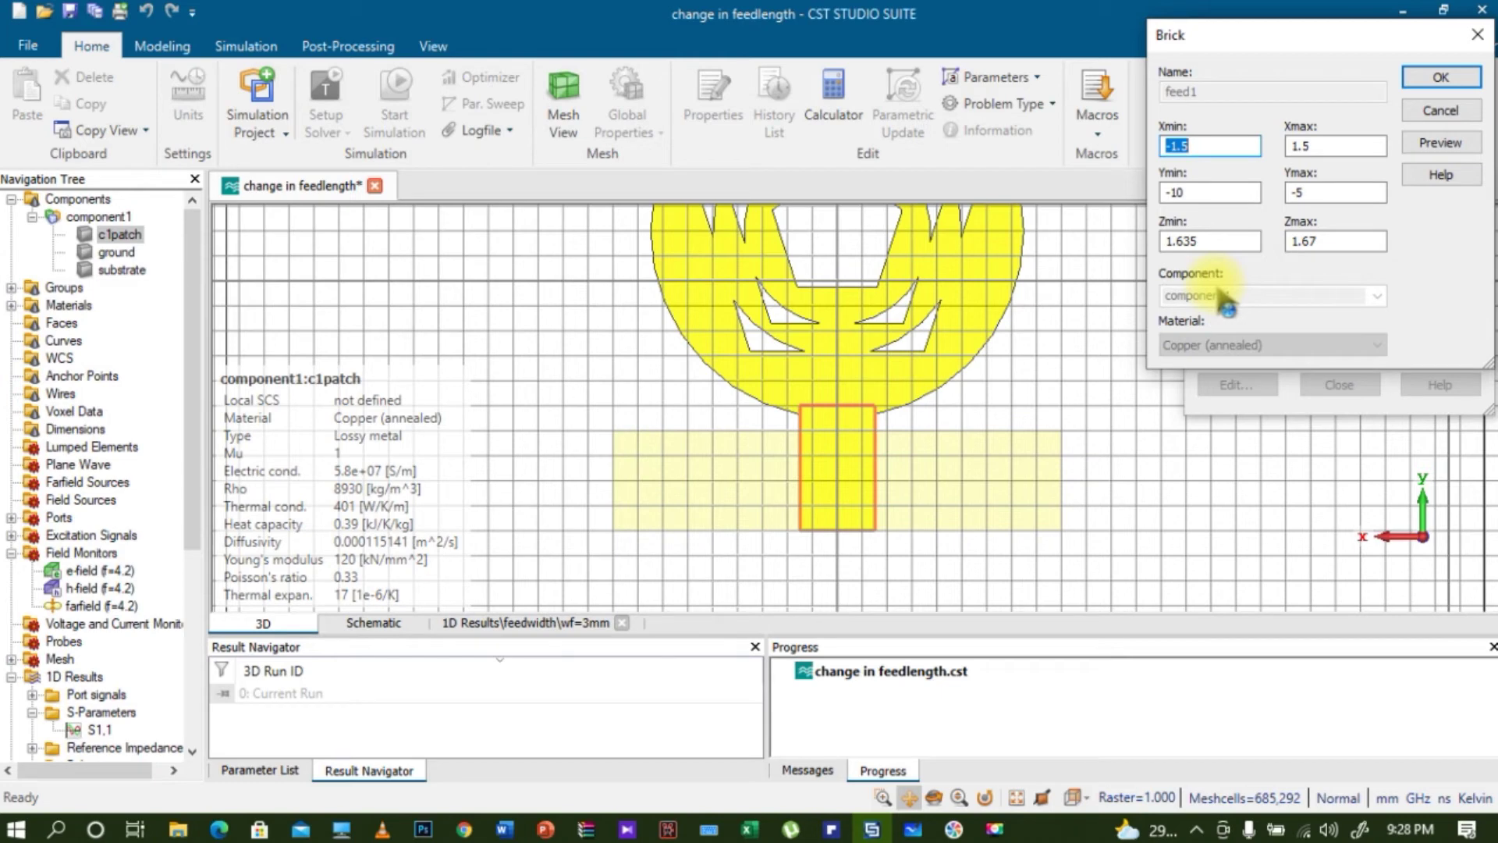
{"action": "left_click", "coordinate": [1209, 145]}
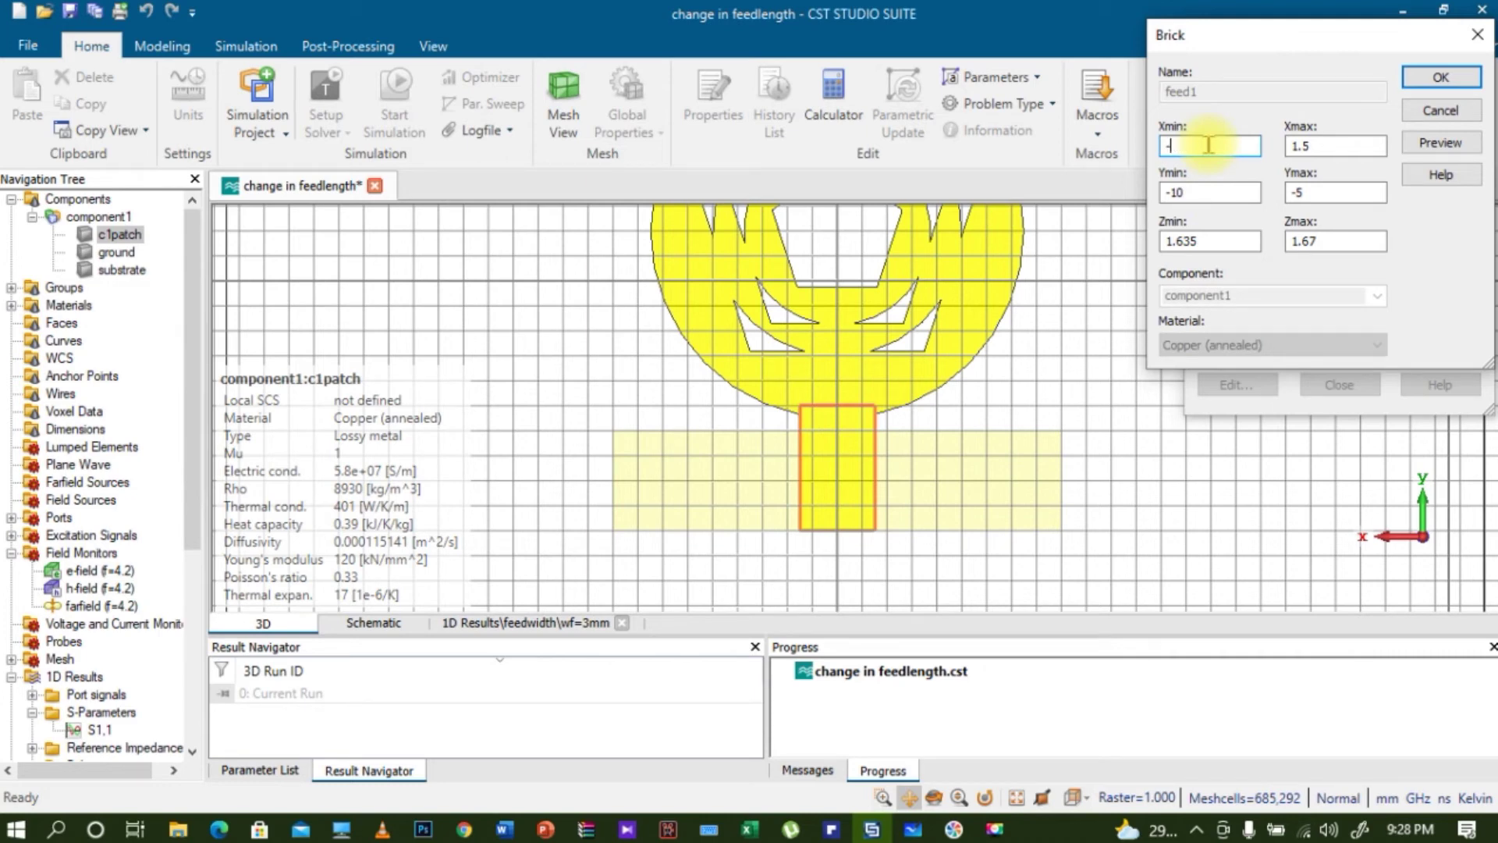
{"action": "type", "text": "2.5/2"}
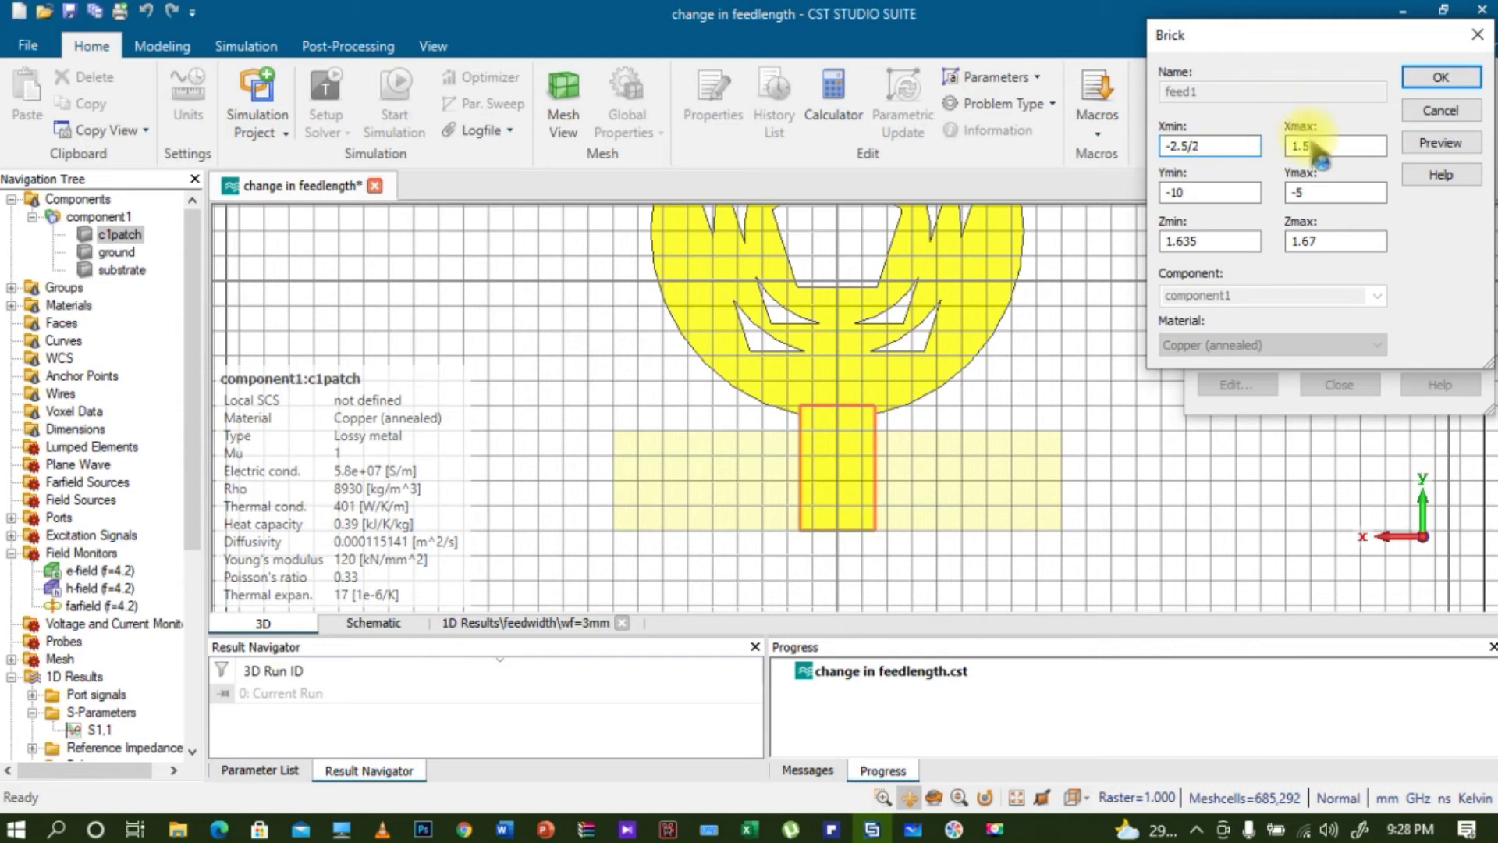
{"action": "double_click", "coordinate": [1301, 143]}
{"action": "type", "text": "2"}
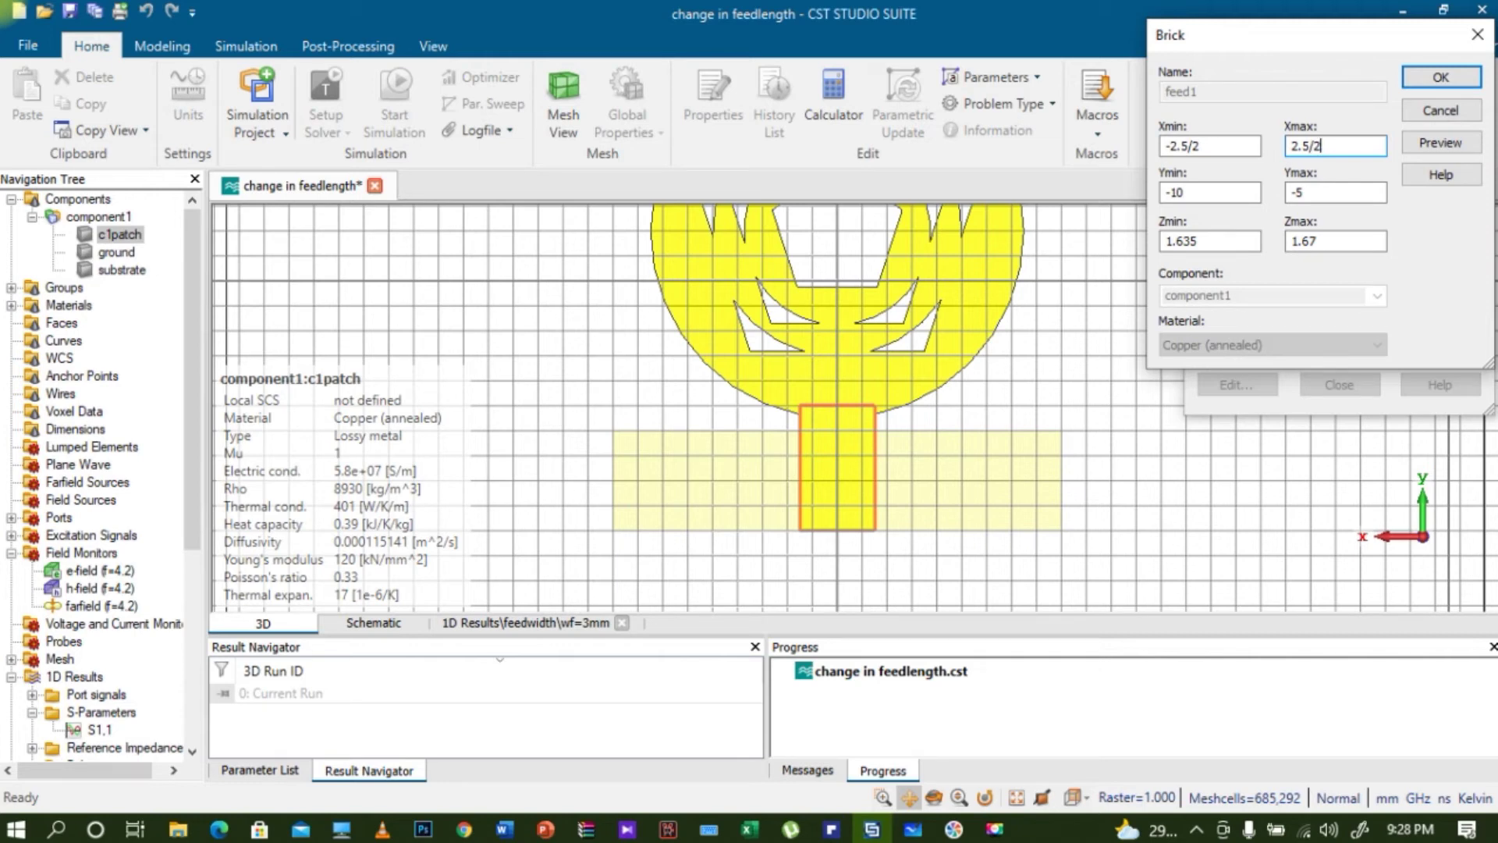
Preview and apply the narrowed feed1 brick, deleting current and parametric results while keeping the result cache, and close the history tree
{"action": "left_click", "coordinate": [1450, 145]}
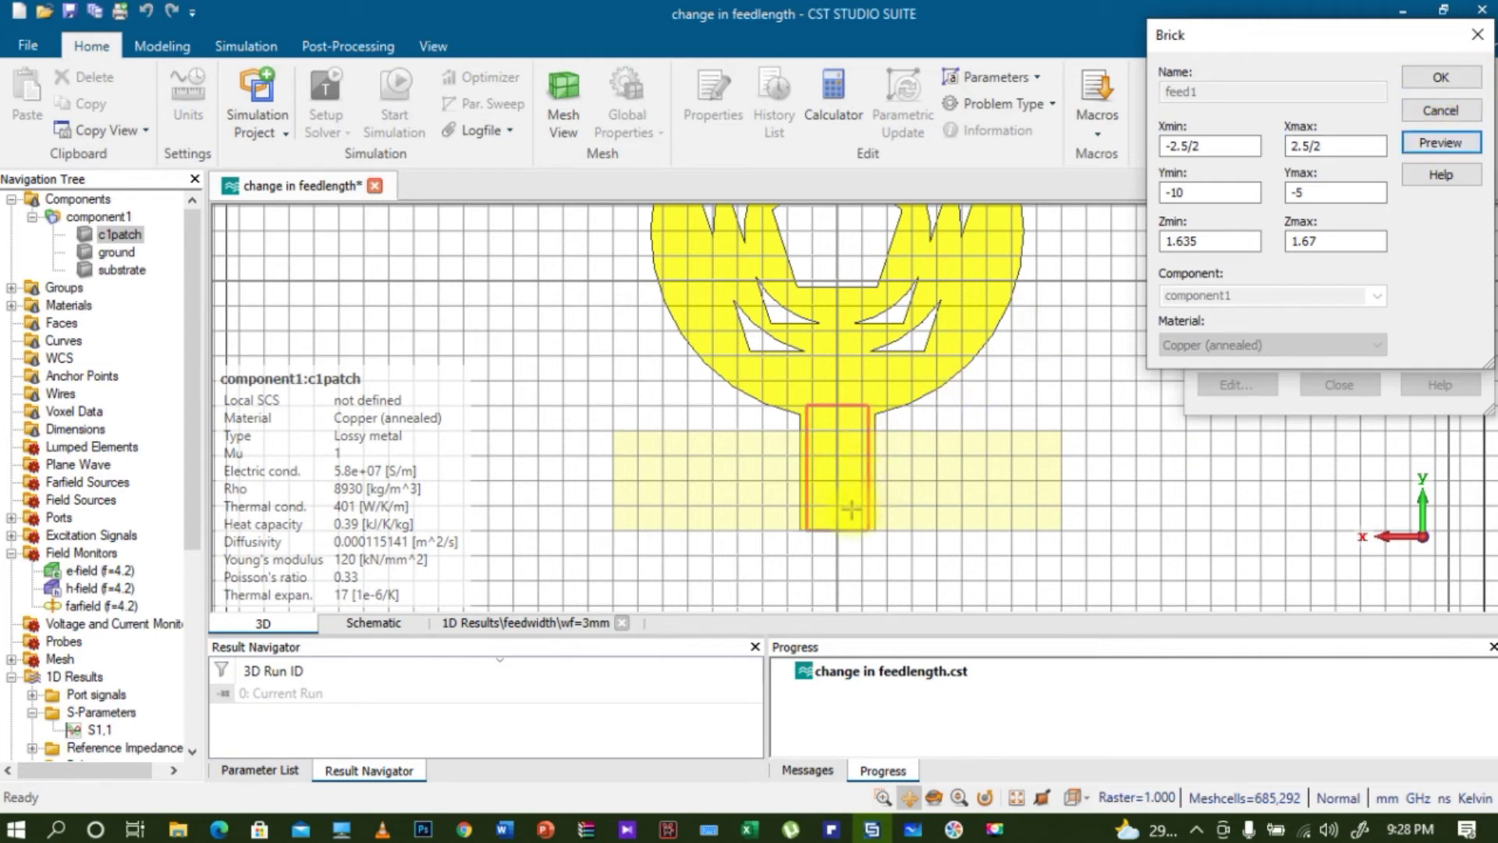
{"action": "scroll", "coordinate": [814, 470], "scroll_direction": "up", "scroll_amount": 5}
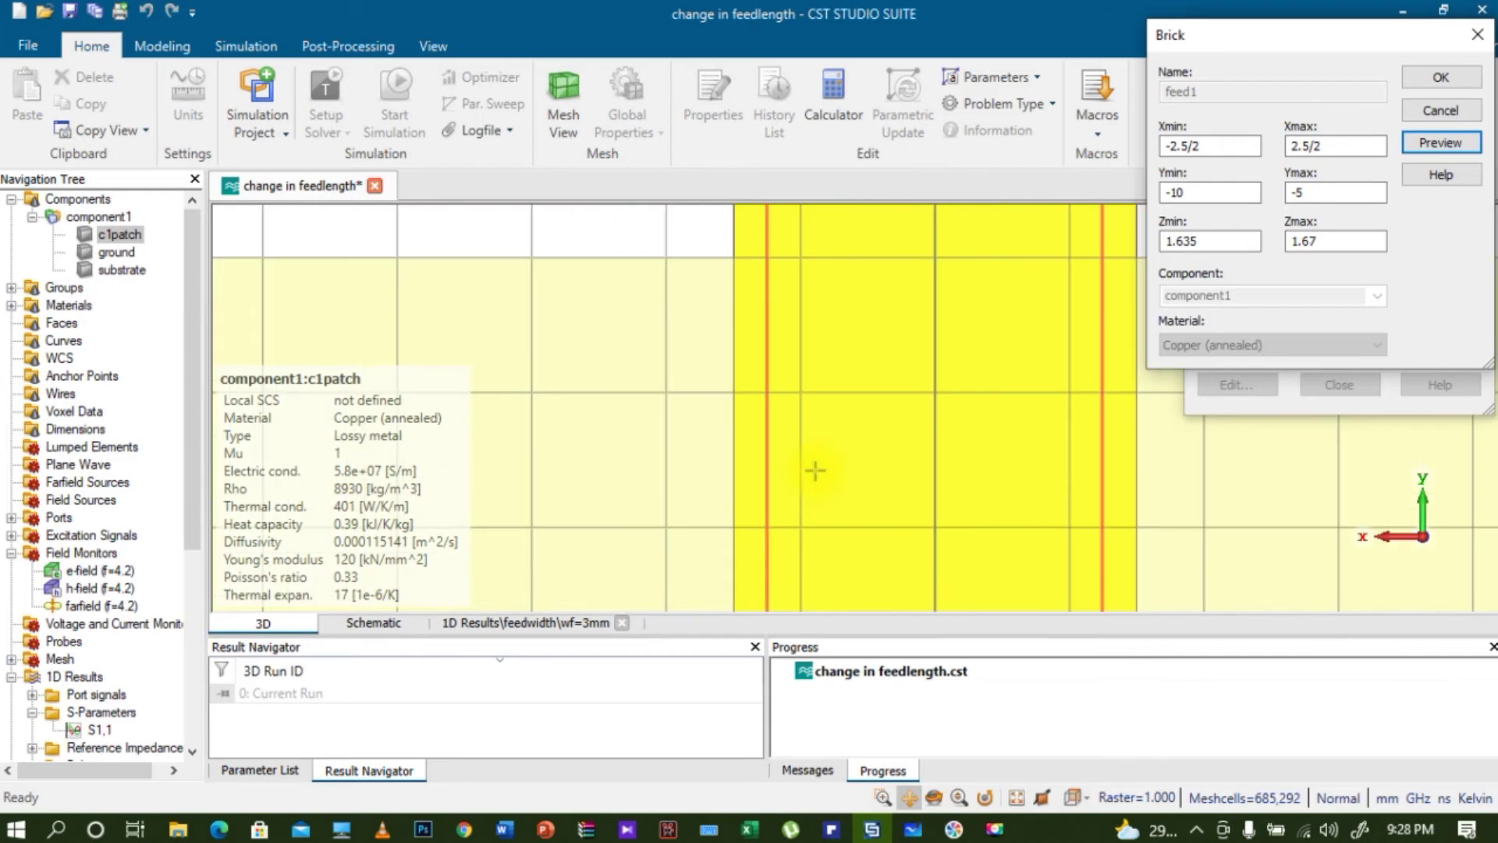
{"action": "scroll", "coordinate": [815, 470], "scroll_direction": "down", "scroll_amount": 4}
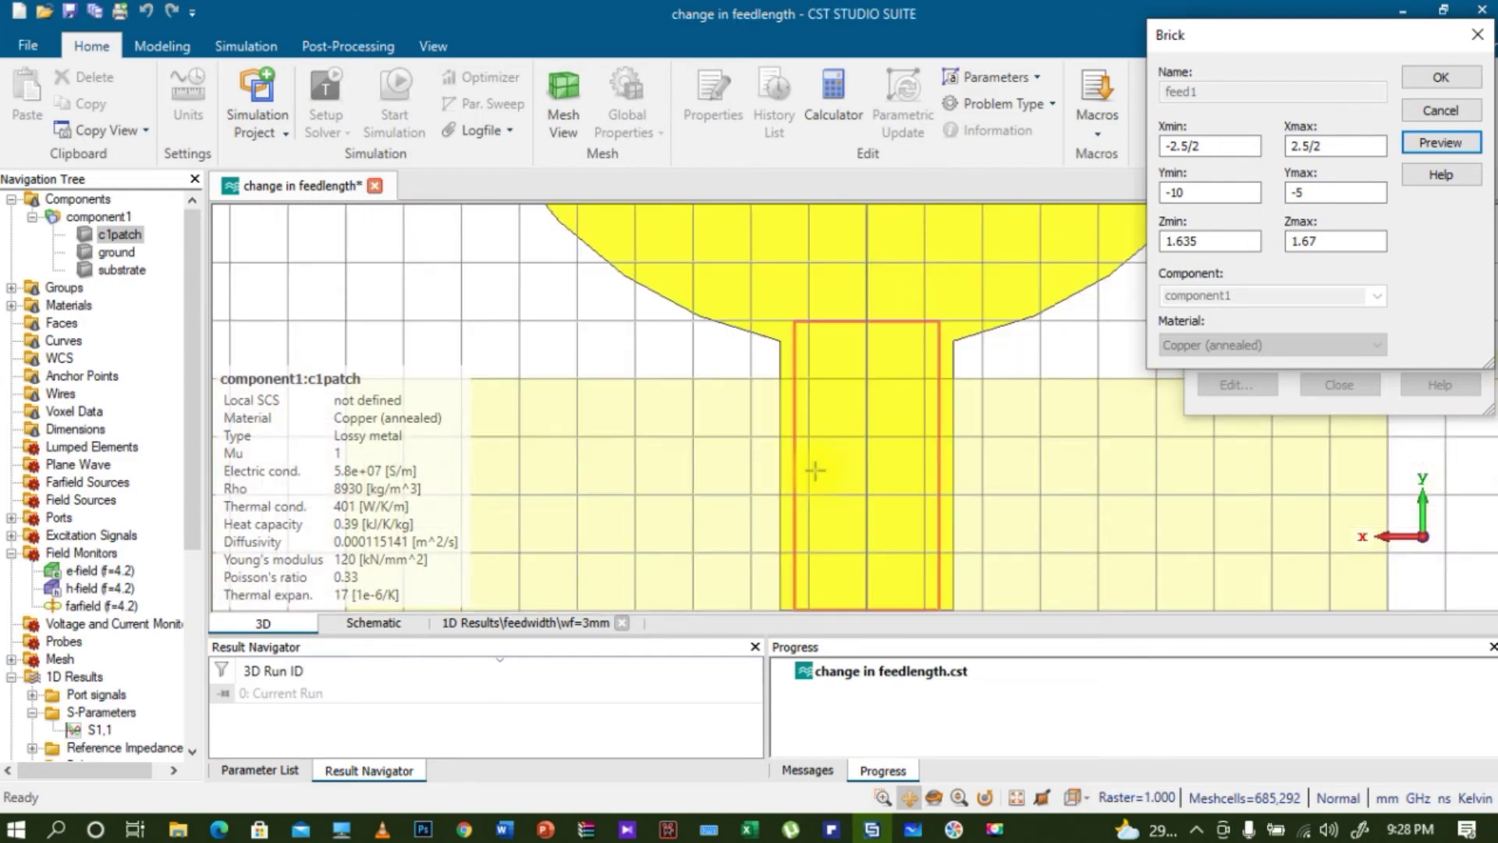
{"action": "left_click", "coordinate": [1440, 77]}
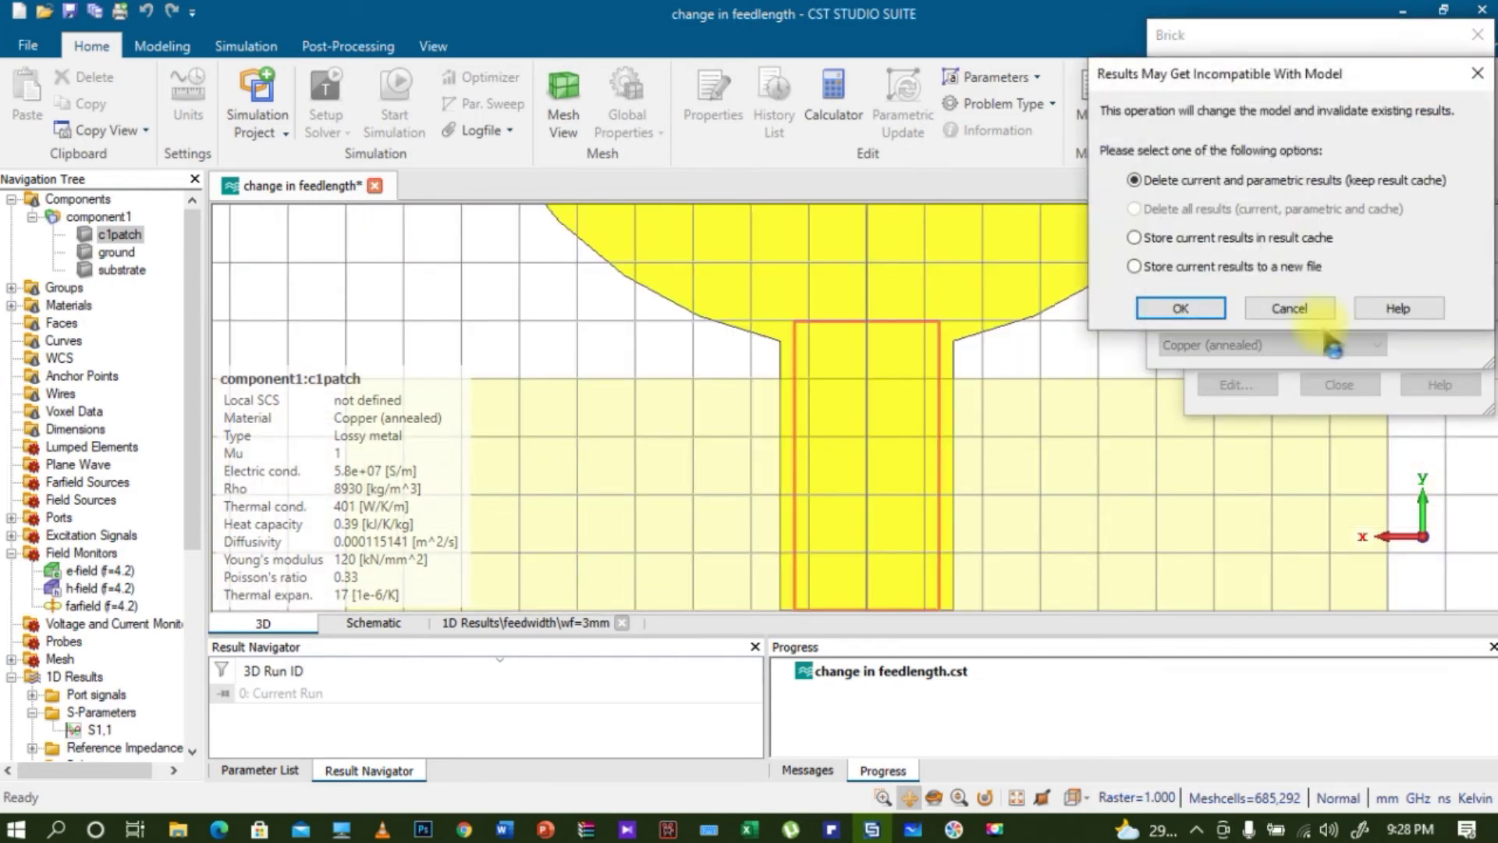
{"action": "left_click", "coordinate": [1180, 308]}
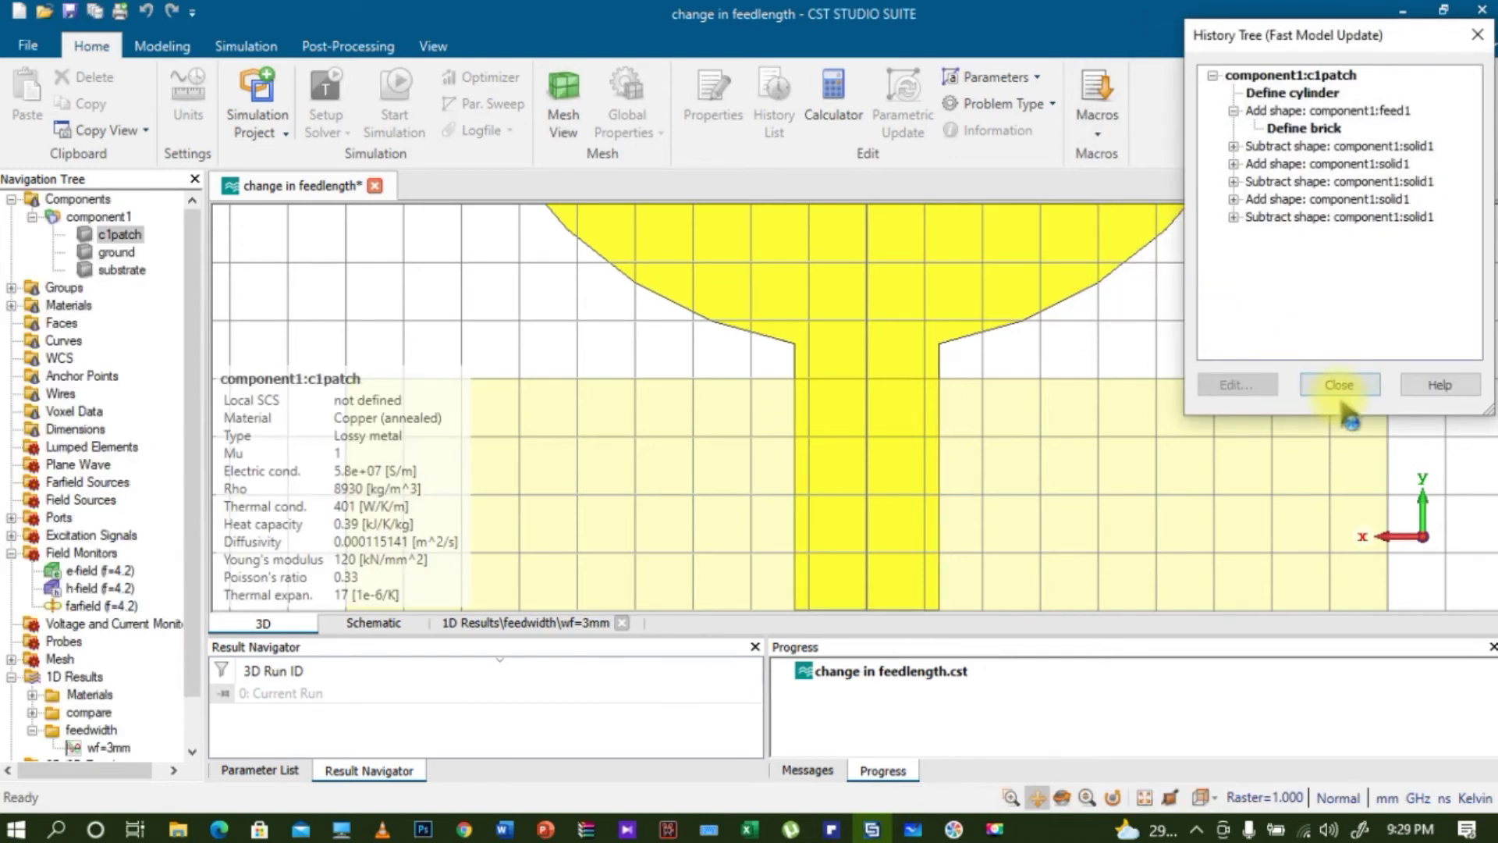
{"action": "left_click", "coordinate": [1339, 386]}
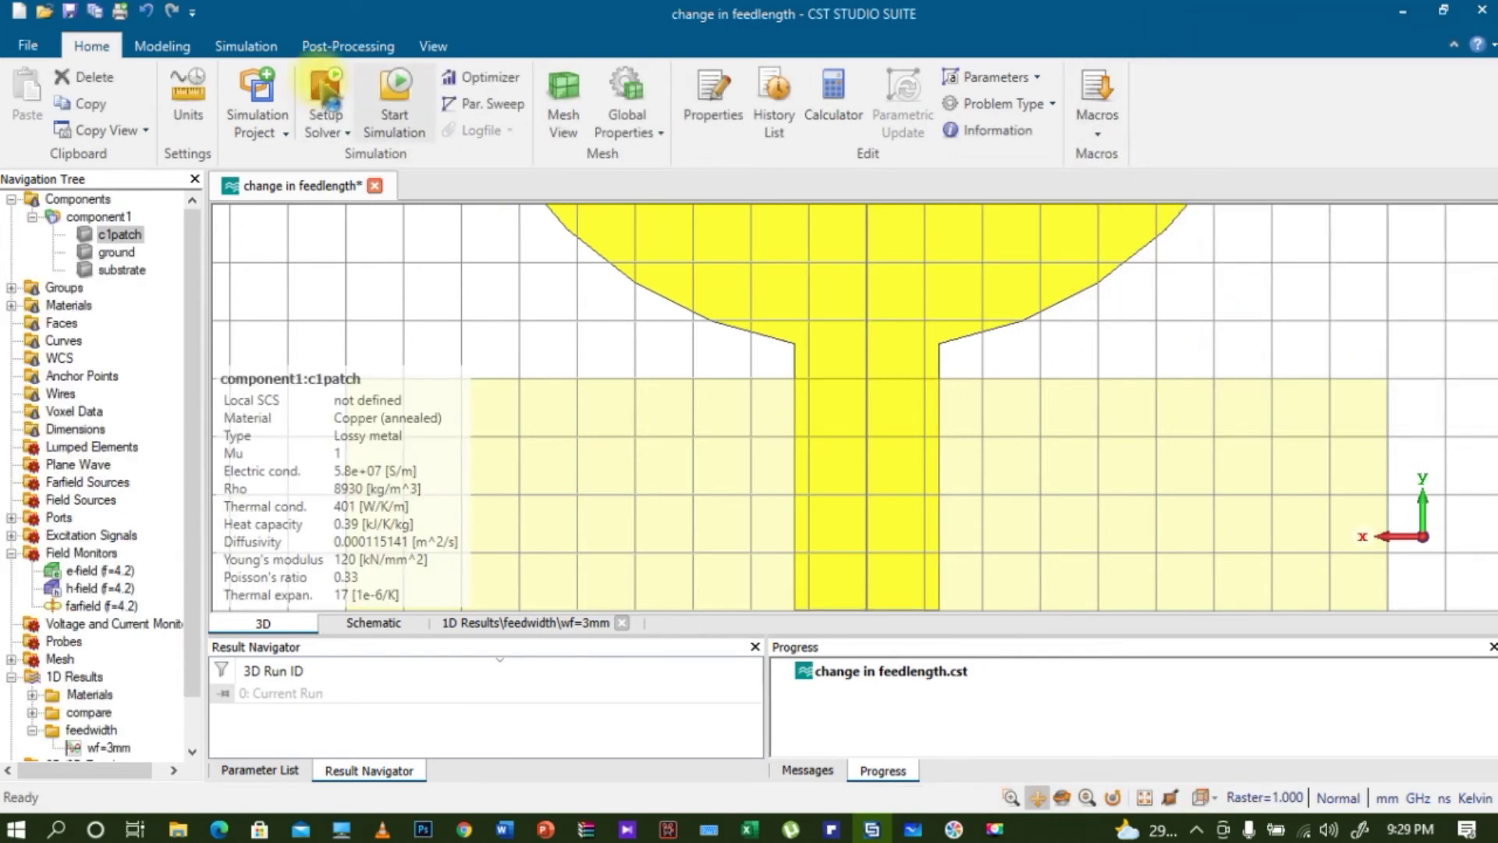
Run the simulation for the modified feed and plot the S1,1 curve from the S-Parameters results
{"action": "left_click", "coordinate": [394, 98]}
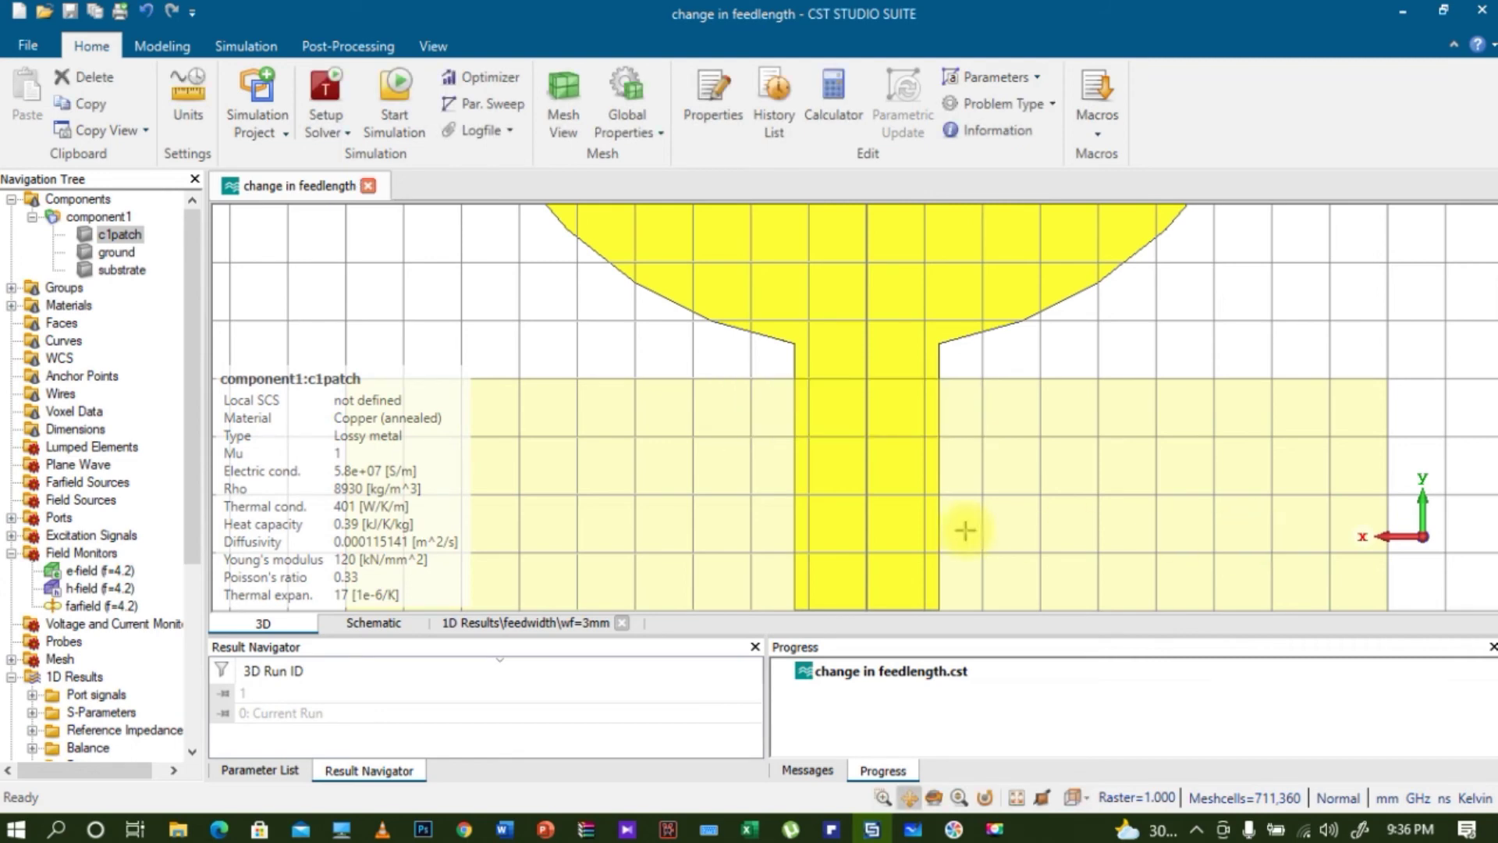
{"action": "left_click_drag", "start_coordinate": [204, 530], "coordinate": [207, 576]}
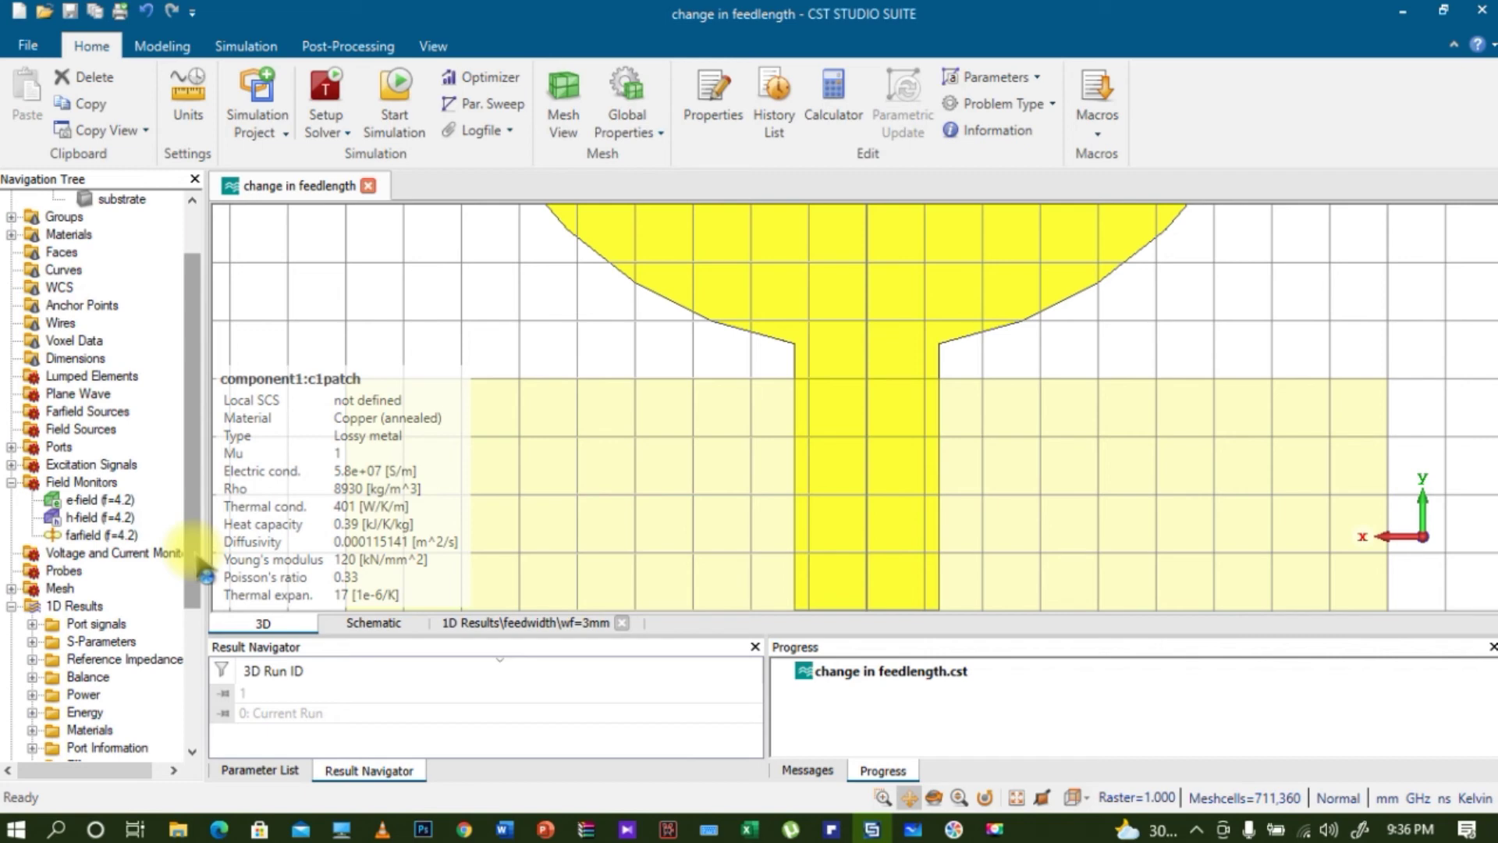
{"action": "left_click_drag", "start_coordinate": [197, 557], "coordinate": [192, 592]}
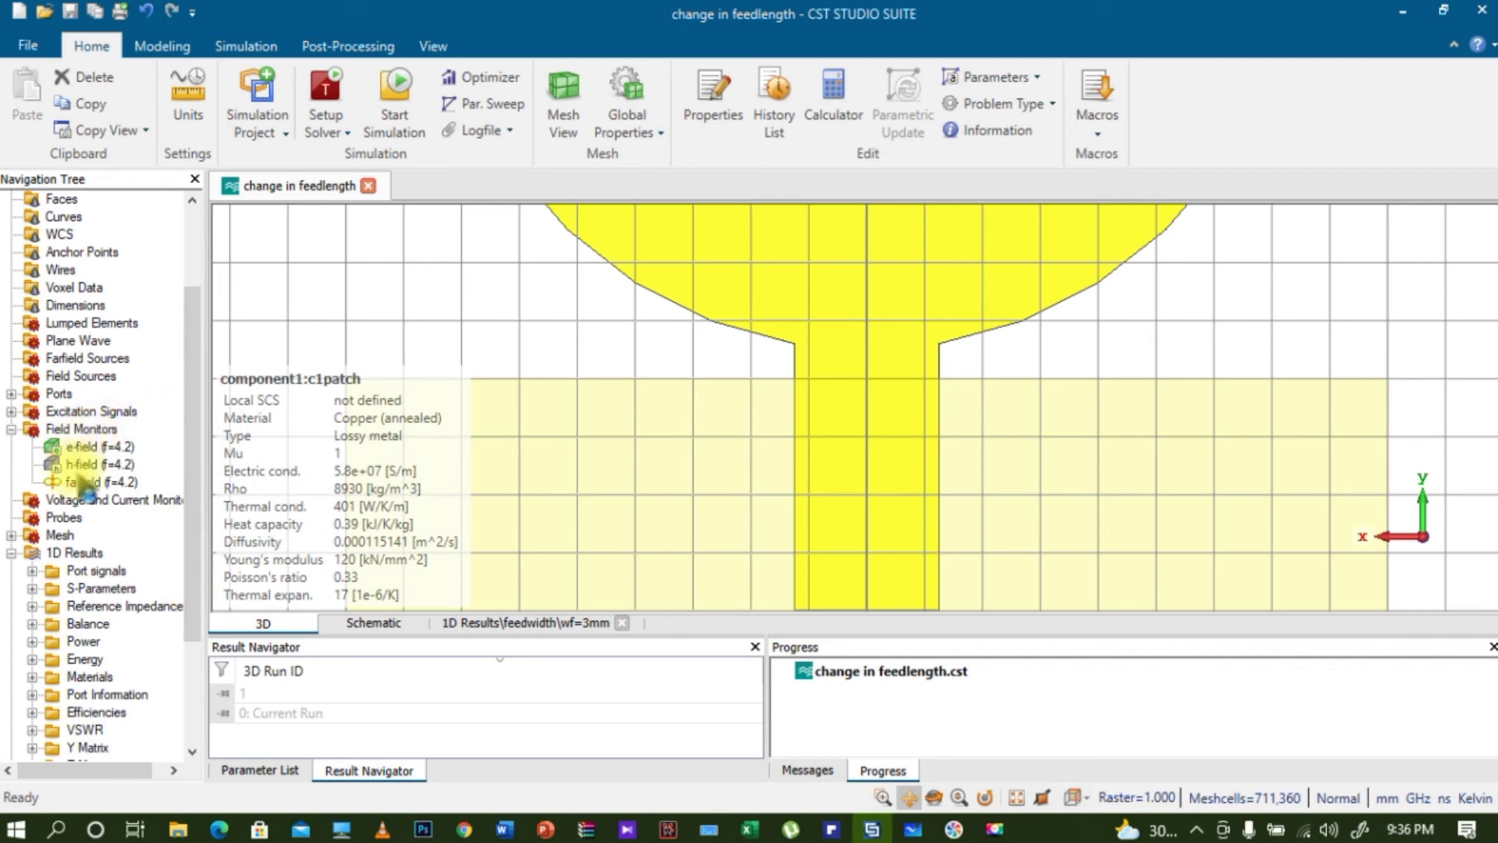
{"action": "left_click", "coordinate": [32, 588]}
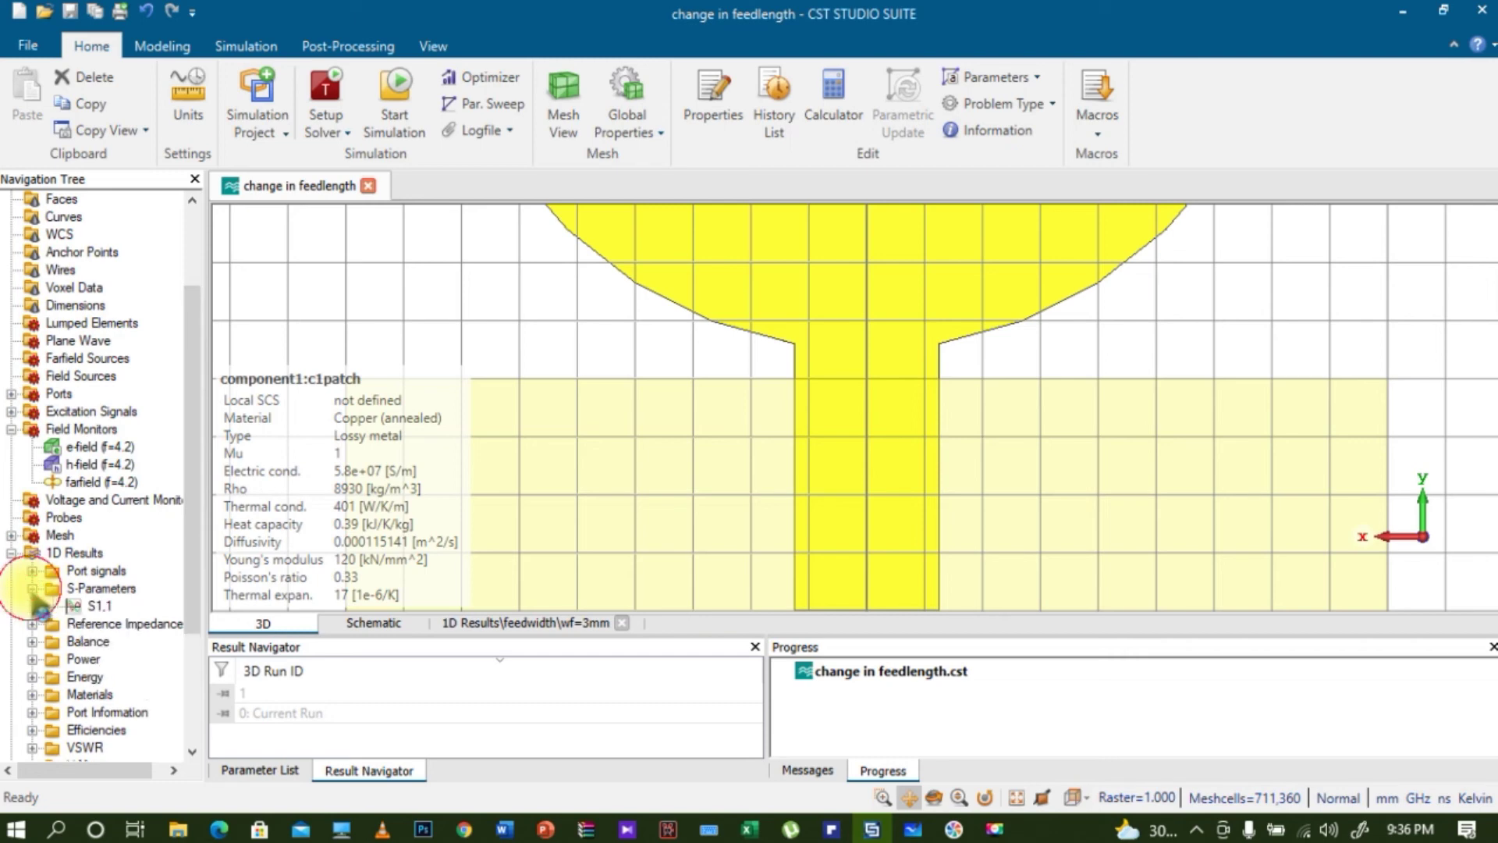
{"action": "left_click", "coordinate": [95, 612]}
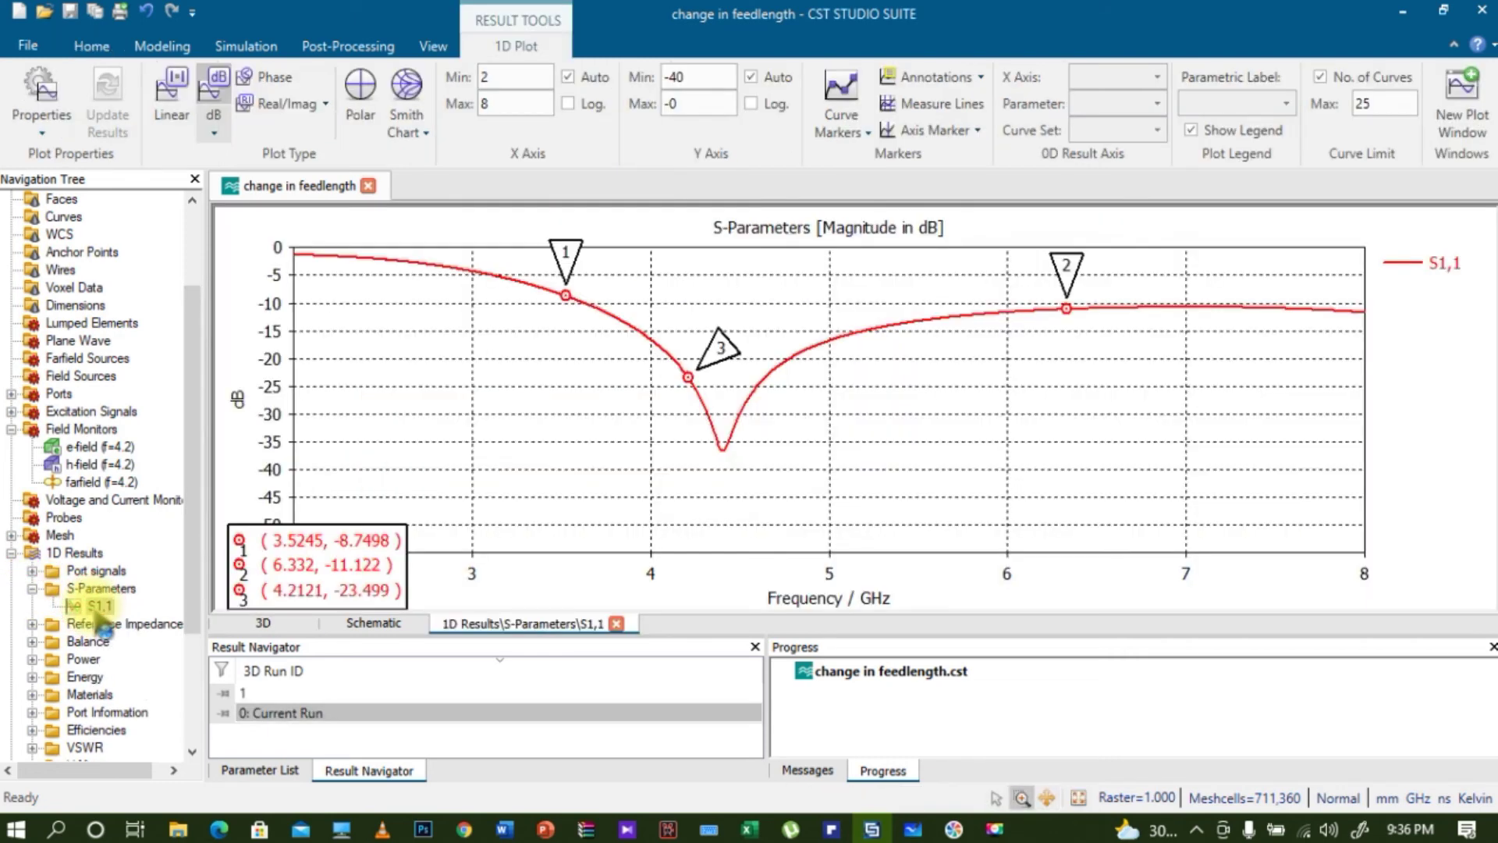
Copy the S1,1 curve of the new run from the S-Parameters results into the feedwidth folder
{"action": "left_click_drag", "start_coordinate": [195, 581], "coordinate": [207, 671]}
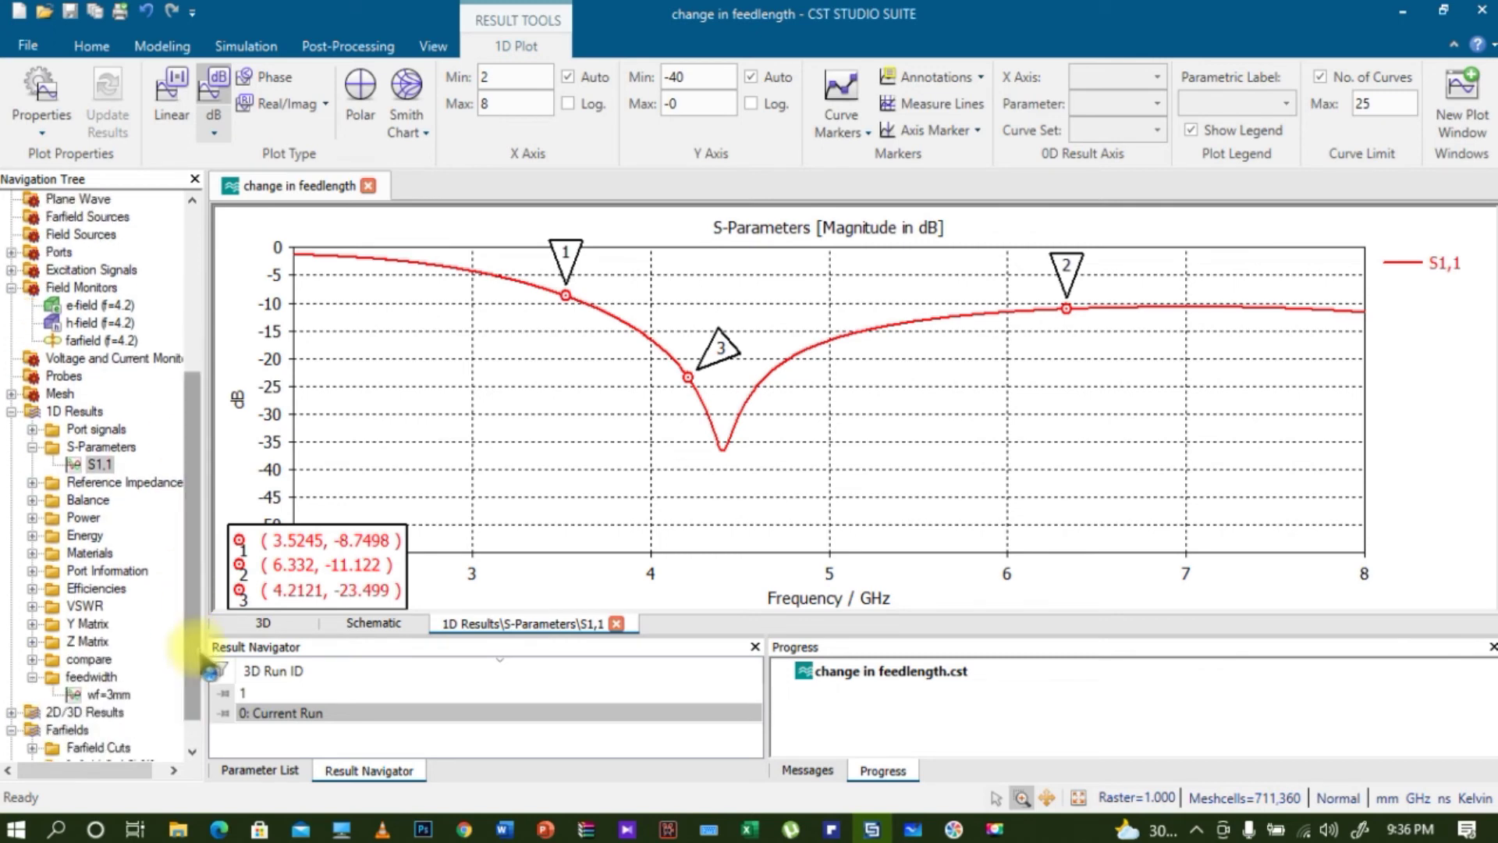
{"action": "left_click_drag", "start_coordinate": [99, 464], "coordinate": [92, 677]}
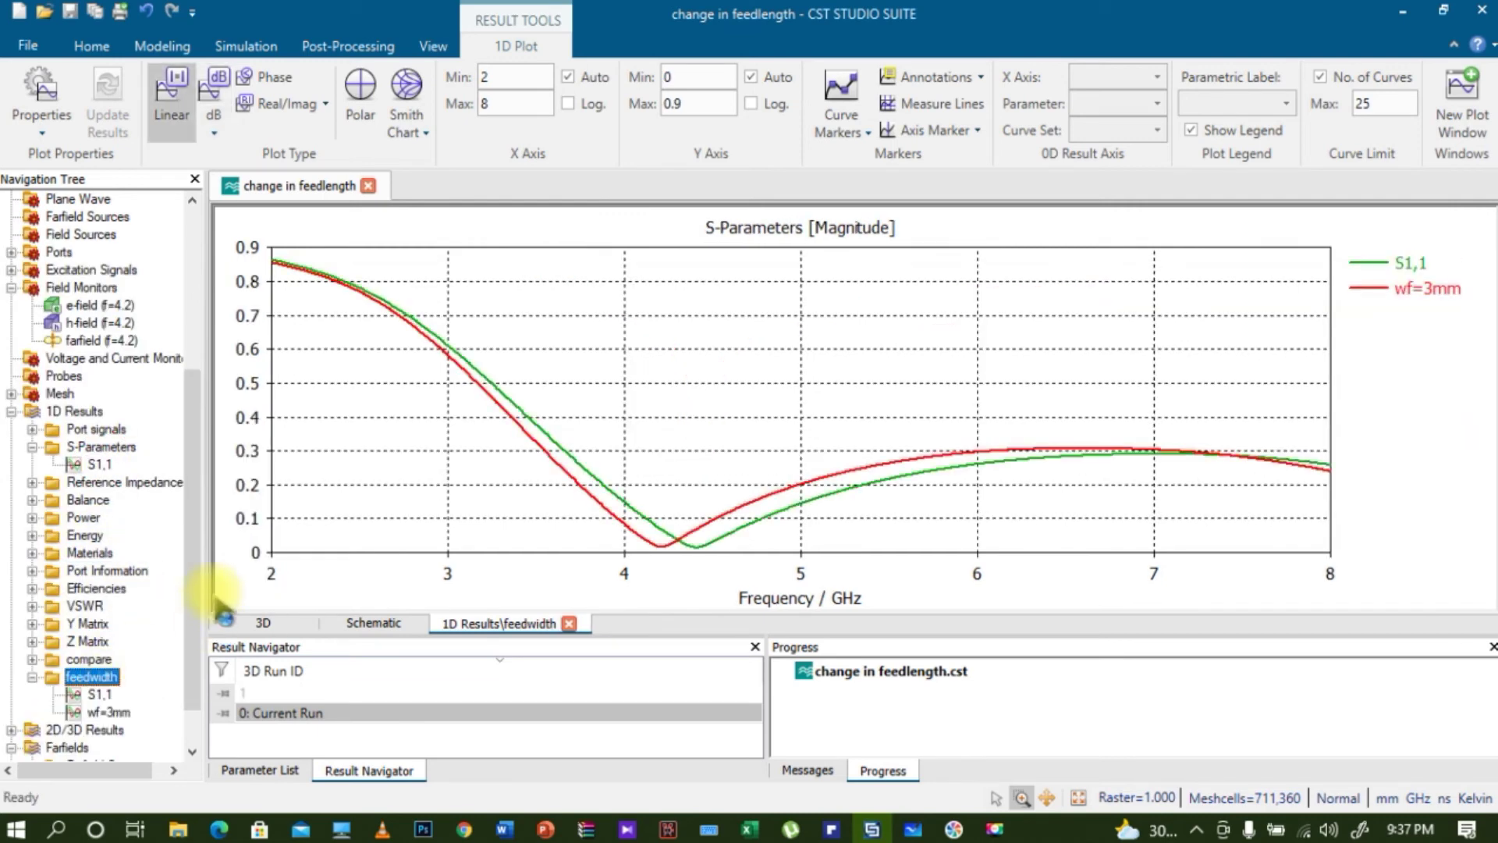
{"action": "scroll", "coordinate": [191, 597], "scroll_direction": "down", "scroll_amount": 1}
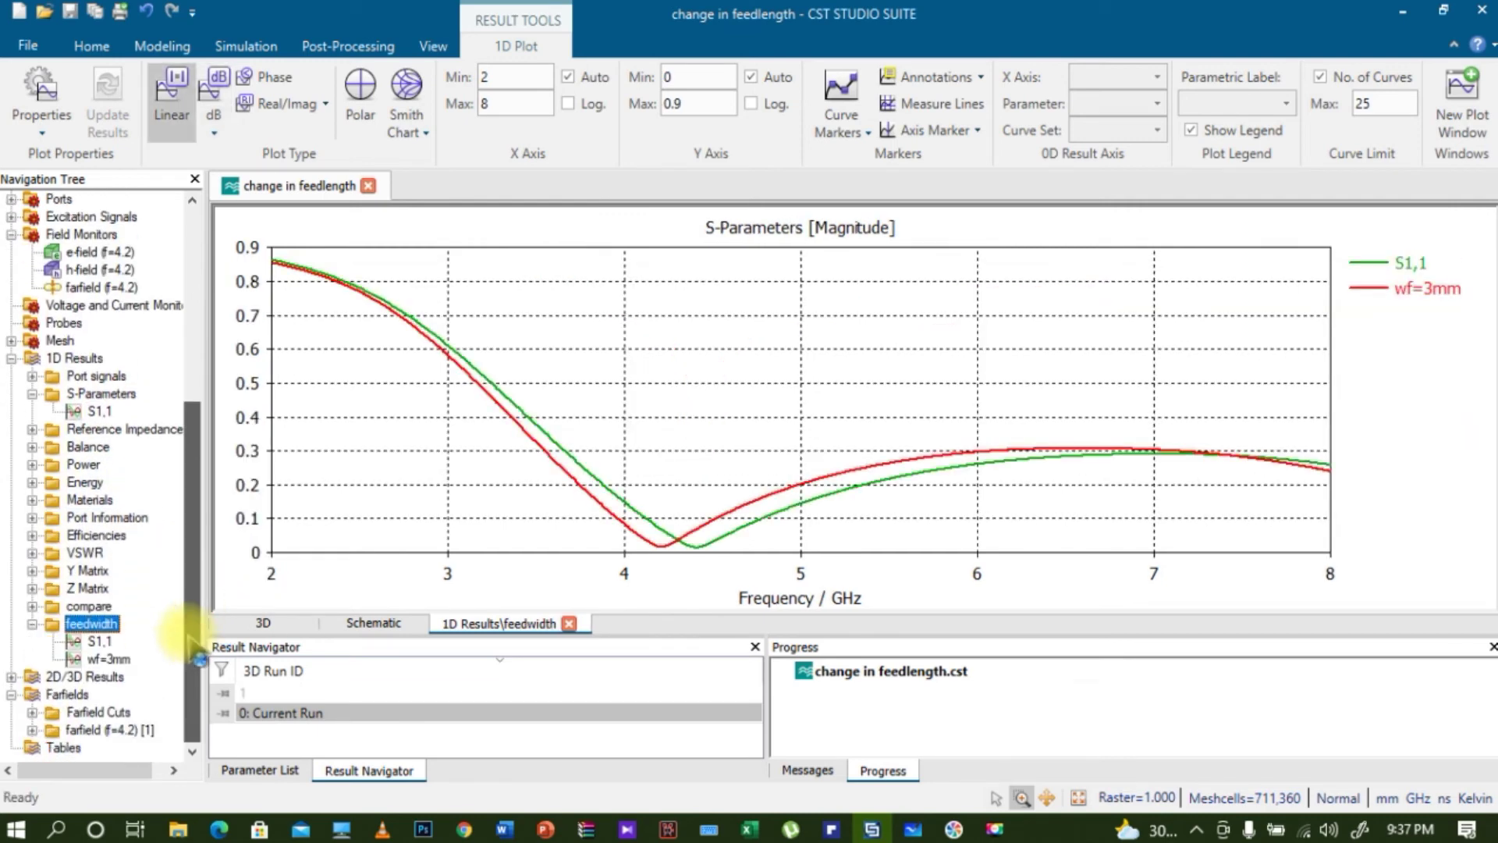
Rename the copied S1,1 curve to "wf= 2.5 mm" and plot all feedwidth curves together in dB
{"action": "left_click", "coordinate": [99, 641]}
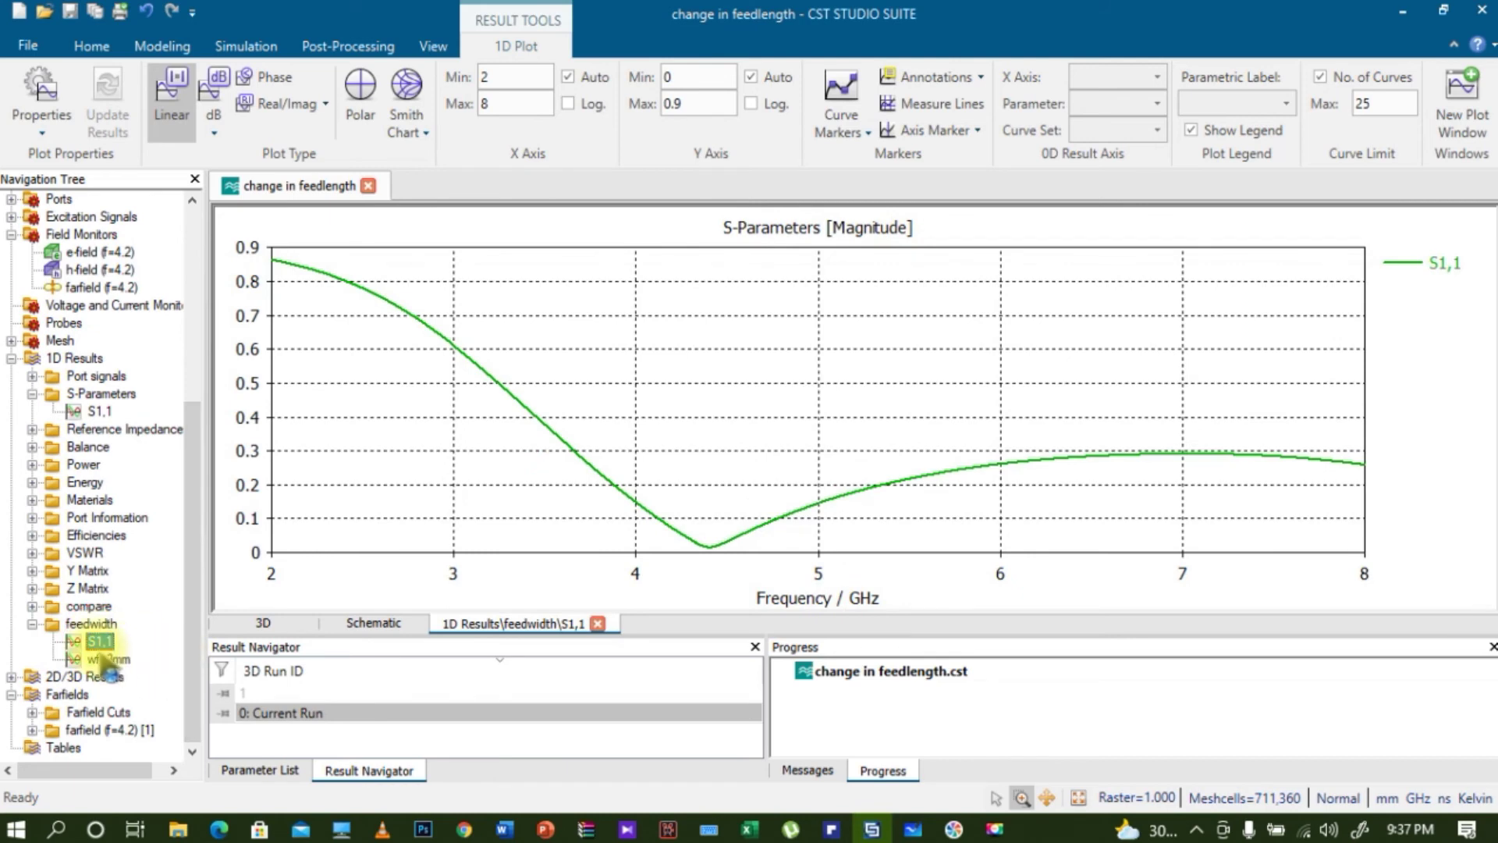
{"action": "right_click", "coordinate": [98, 641]}
{"action": "left_click", "coordinate": [153, 577]}
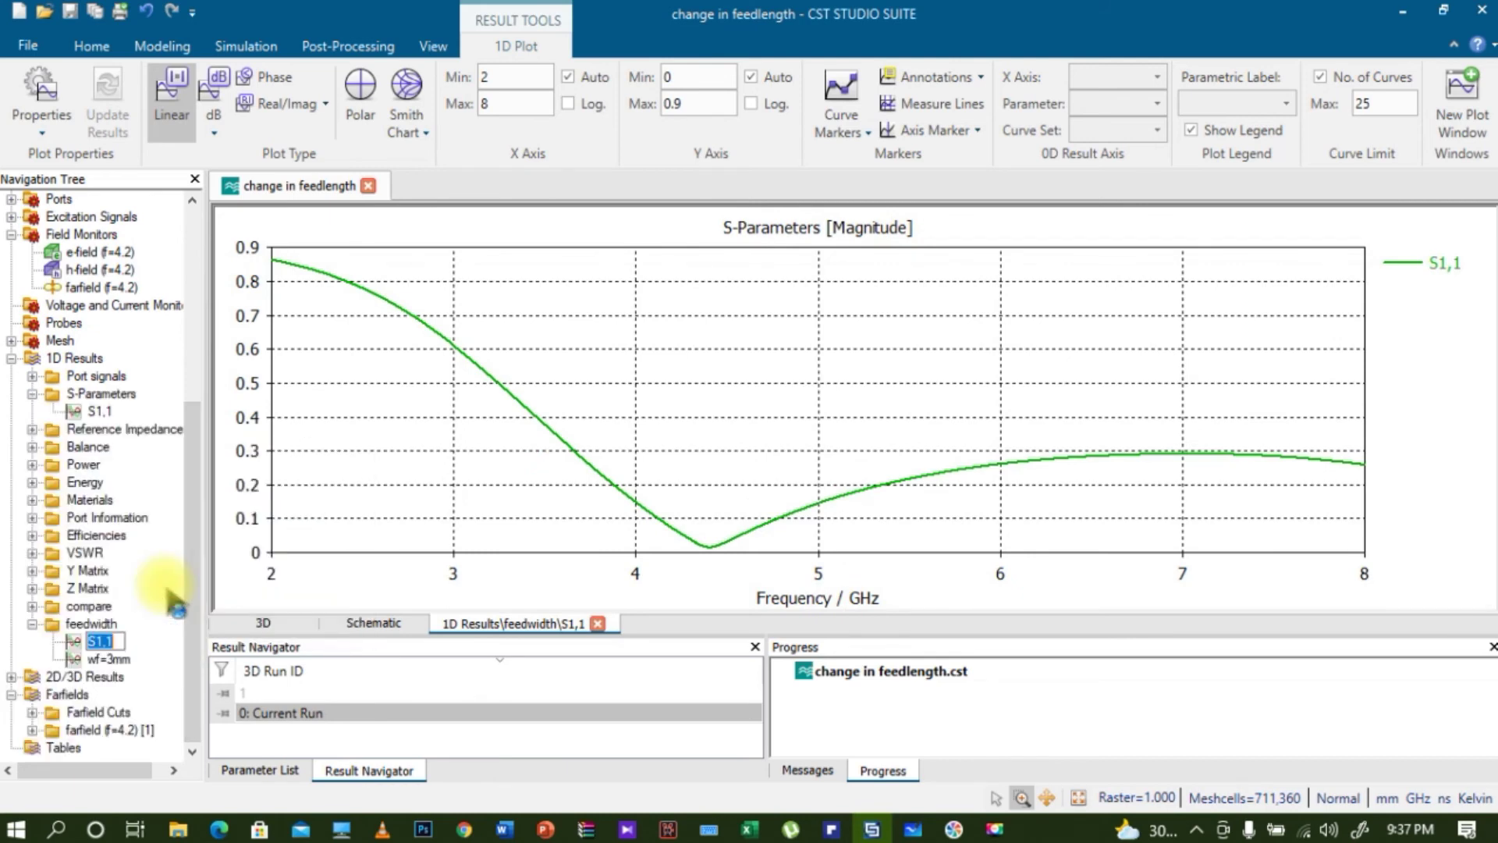
{"action": "type", "text": "wf="}
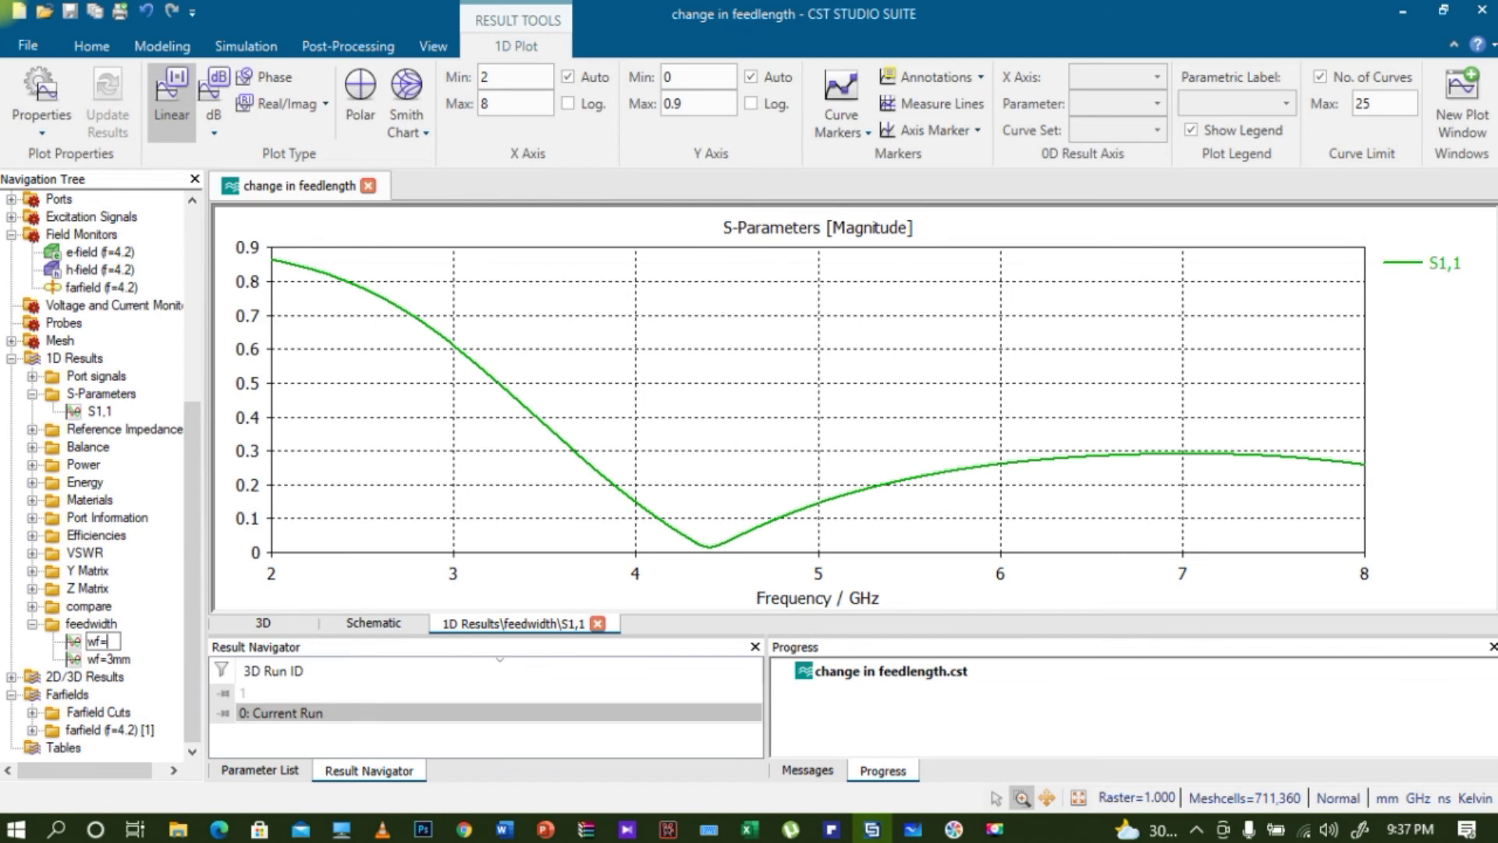
{"action": "type", "text": " 2.5 mm"}
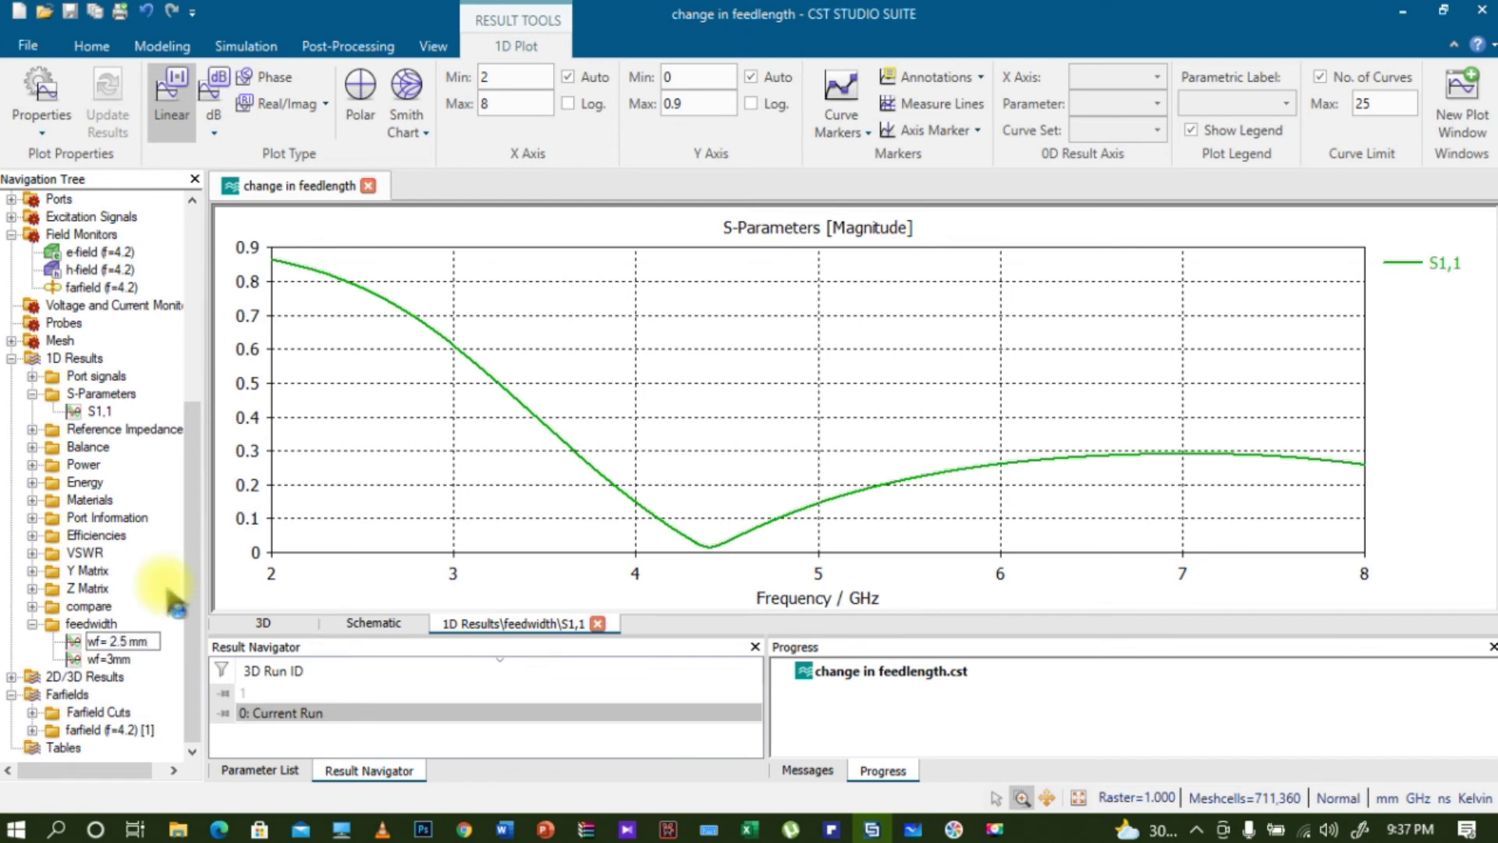
{"action": "key", "text": "Return"}
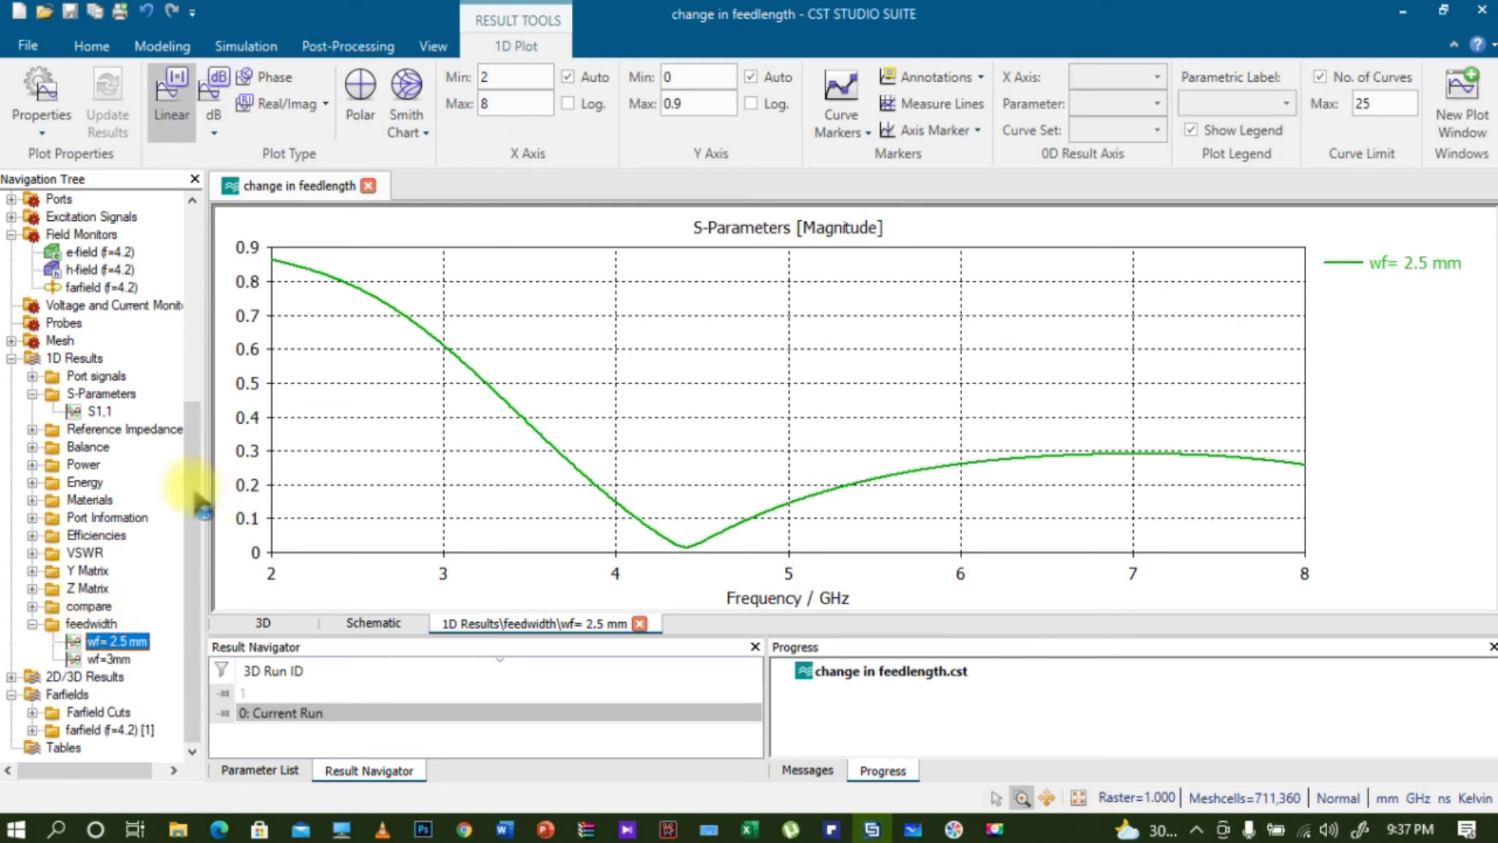
{"action": "left_click", "coordinate": [91, 623]}
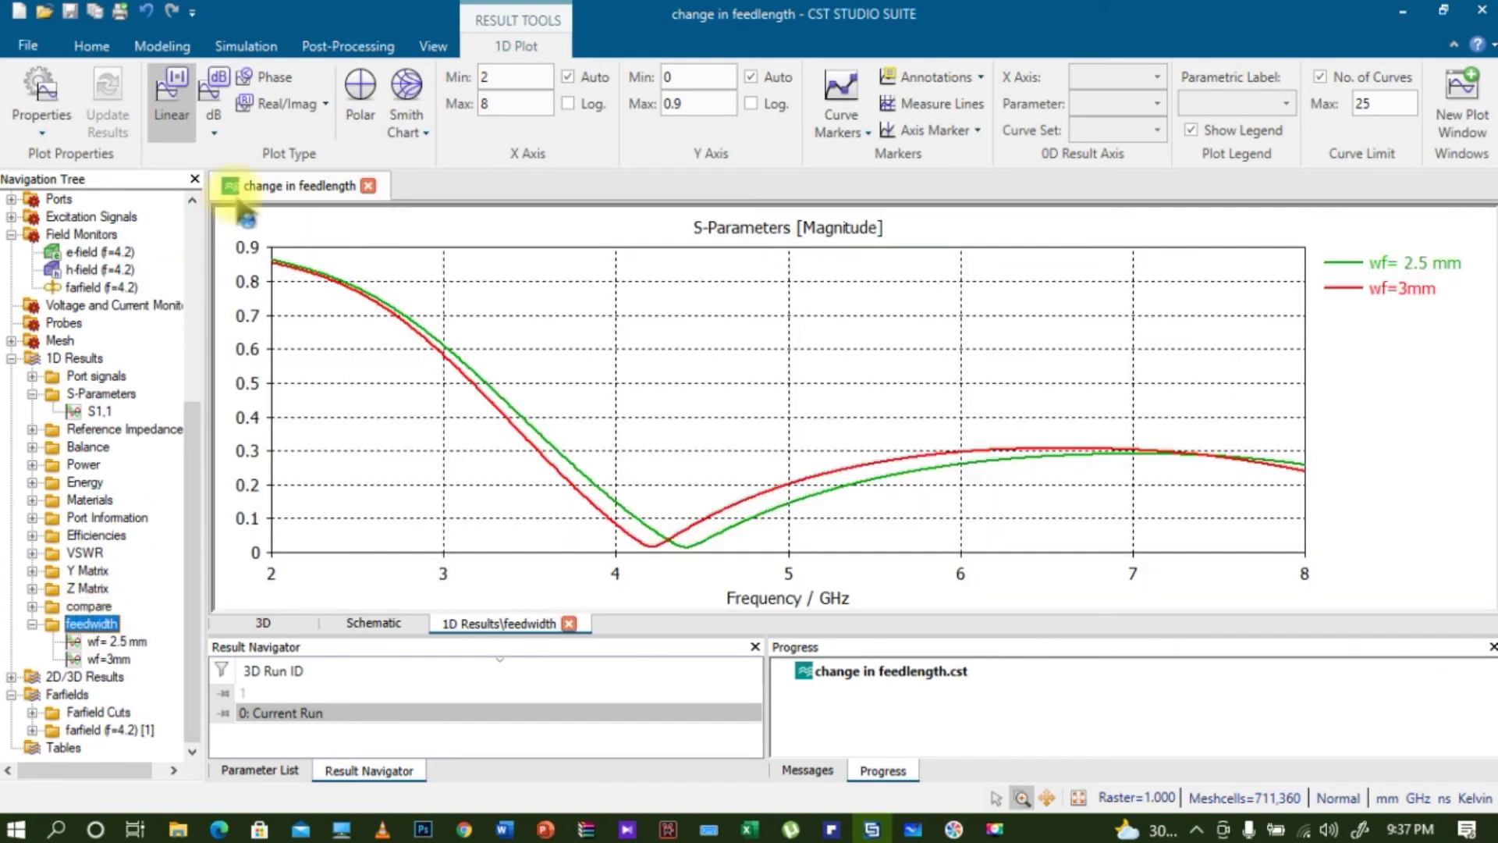
{"action": "left_click", "coordinate": [214, 78]}
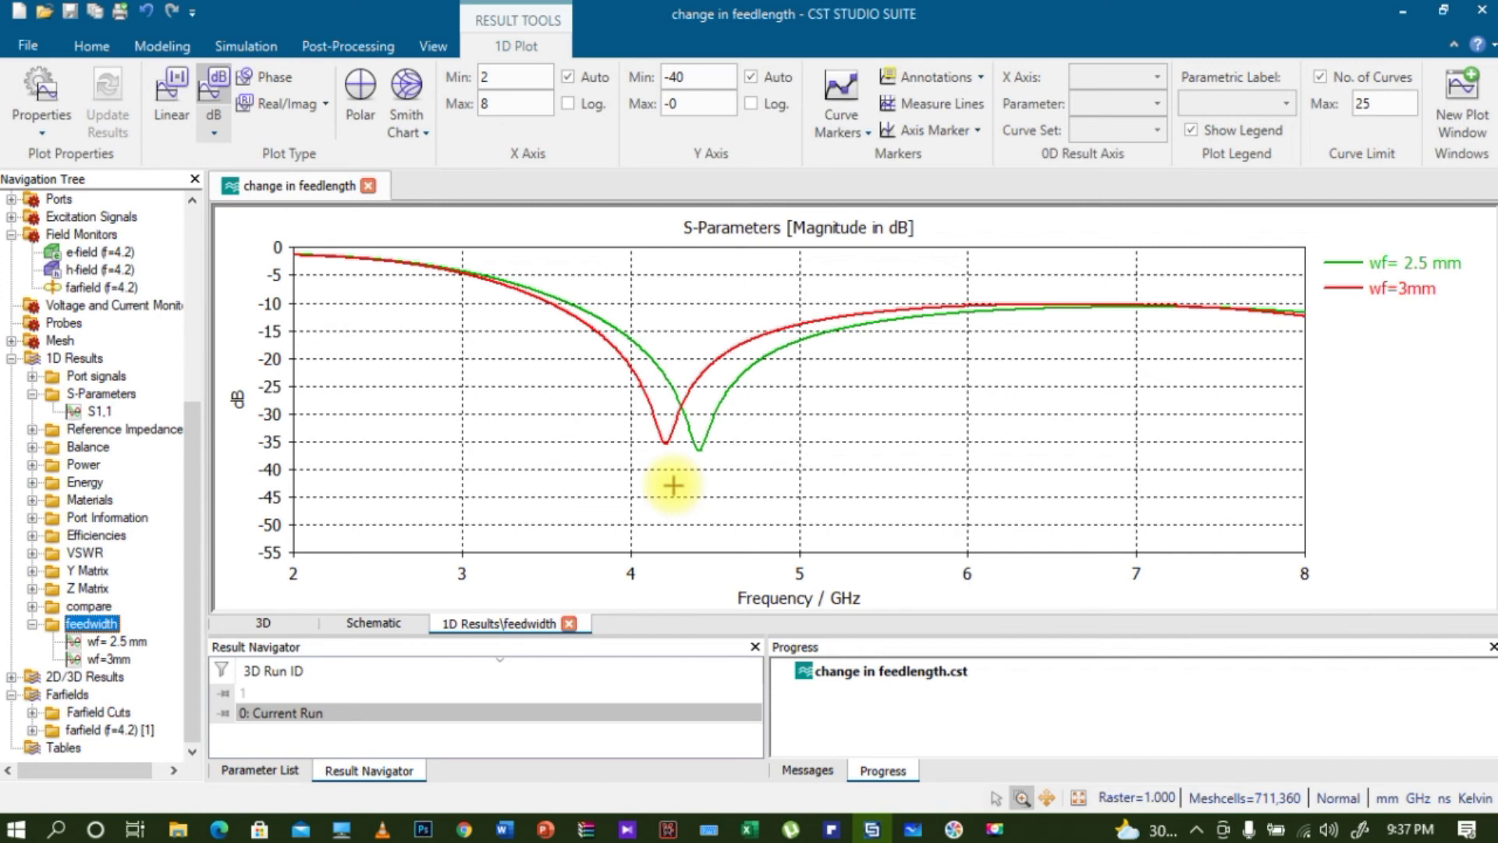
Check the feed-width values in Table 4 of the reference PDF in the browser, and view the farfield (f=4.2) [1] result in CST
{"action": "mouse_move", "coordinate": [220, 828]}
{"action": "left_click", "coordinate": [202, 726]}
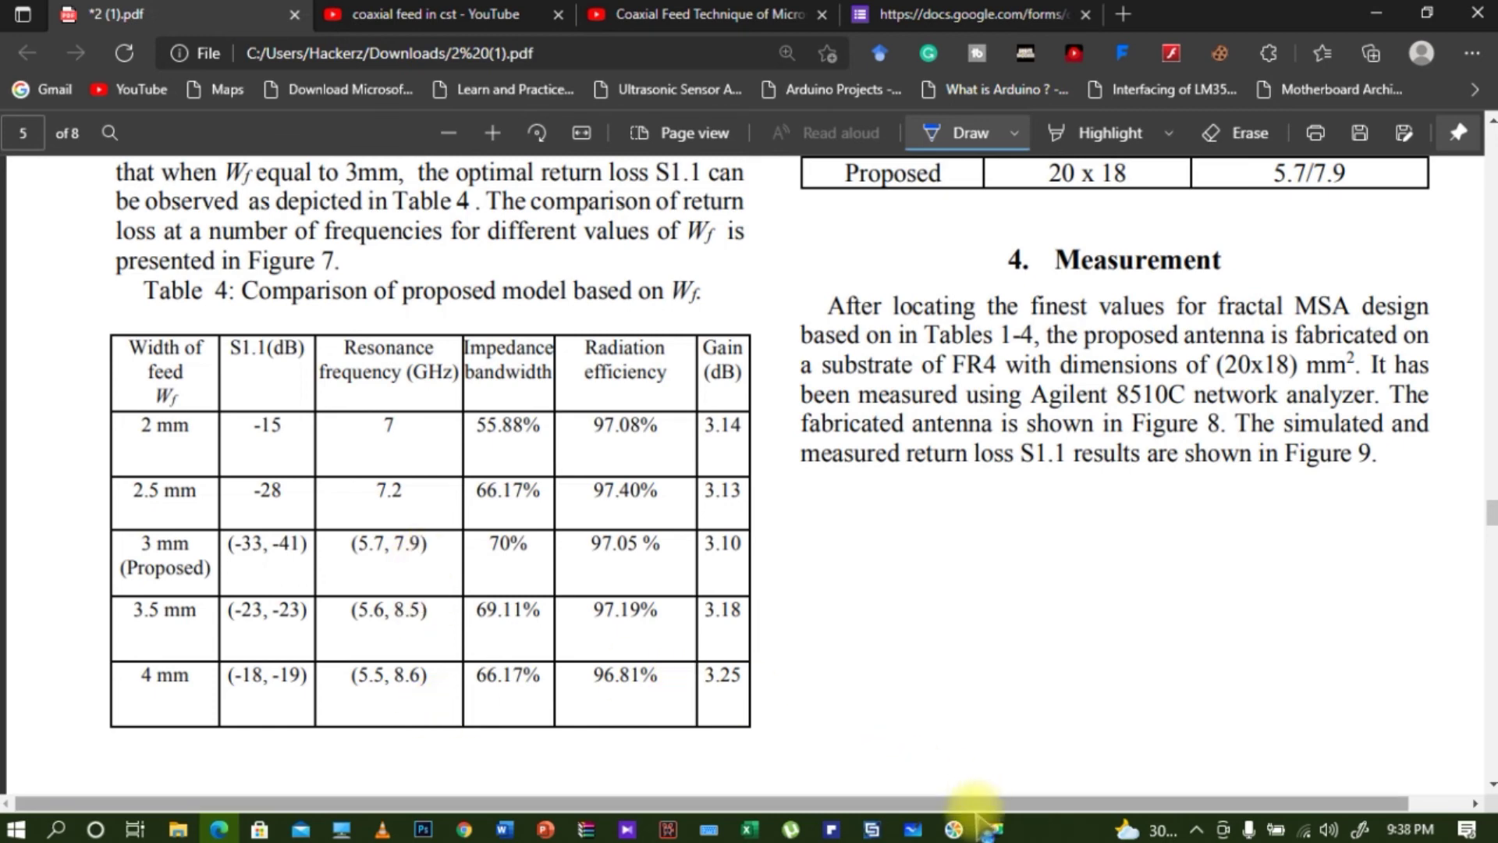
{"action": "left_click", "coordinate": [873, 829]}
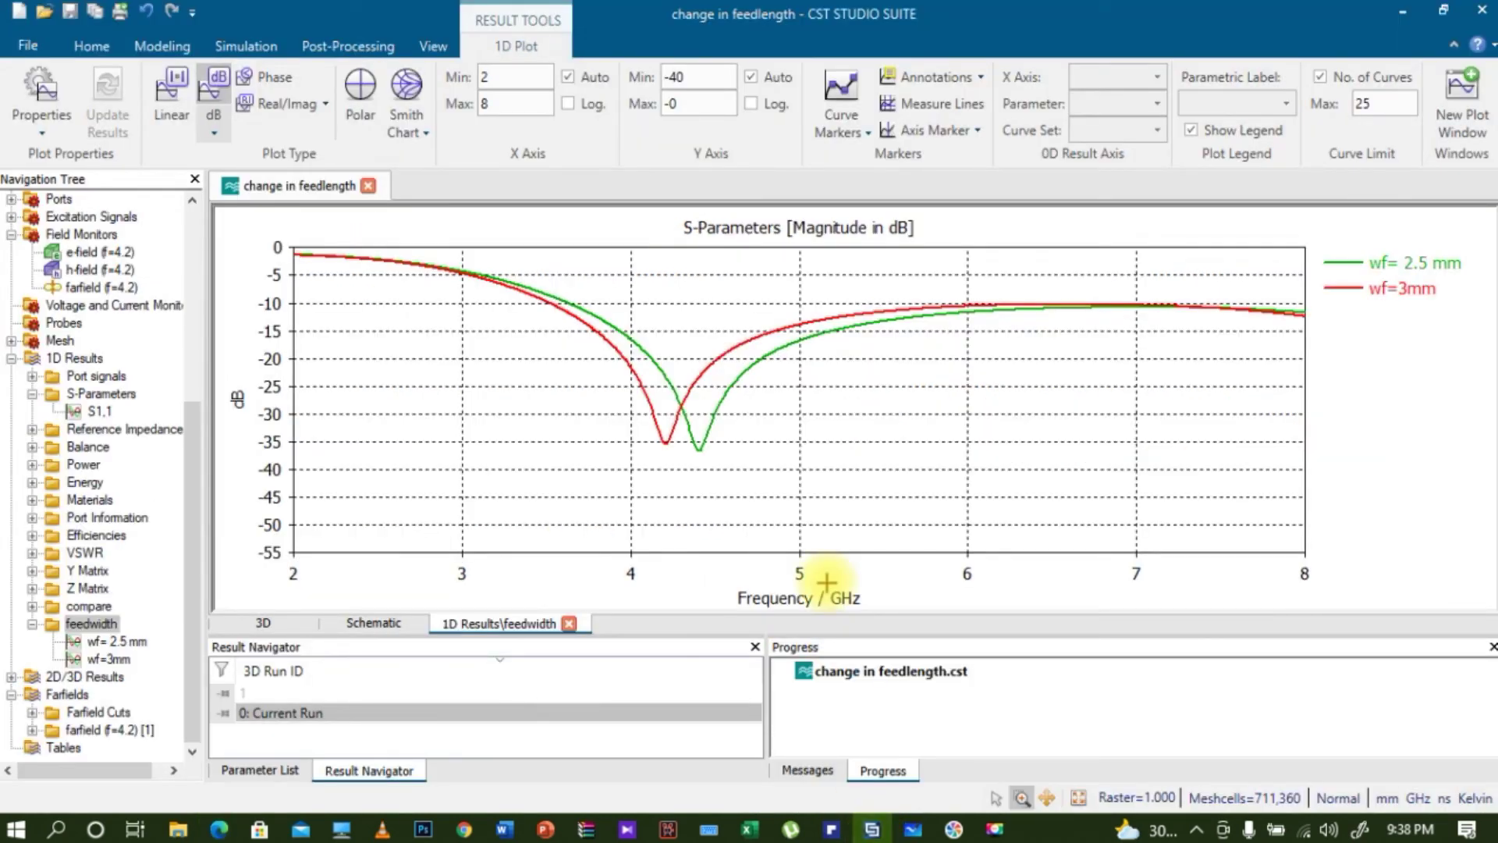
{"action": "left_click", "coordinate": [189, 450]}
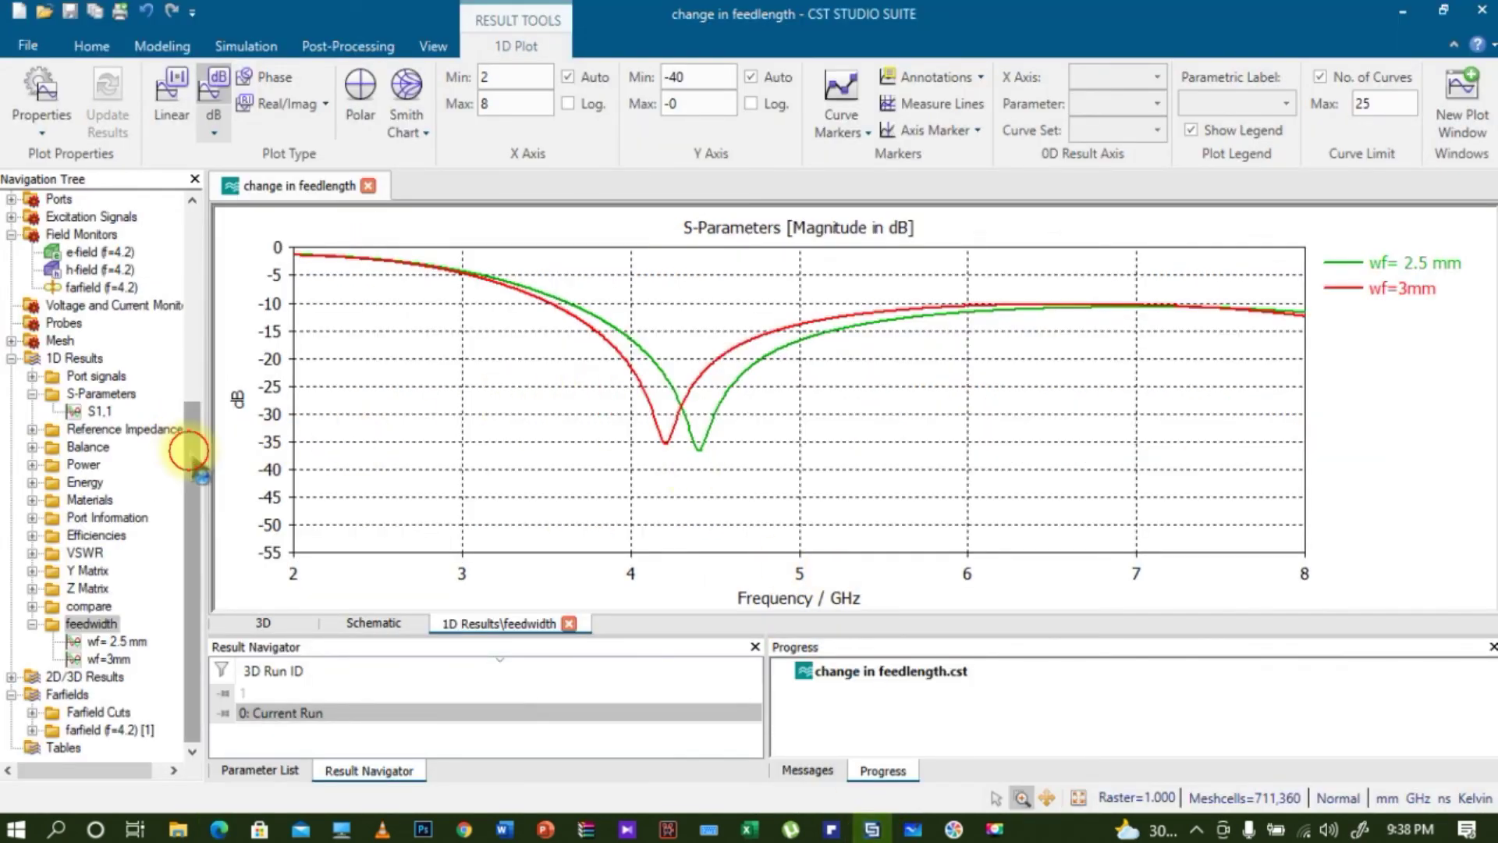
{"action": "left_click", "coordinate": [109, 730]}
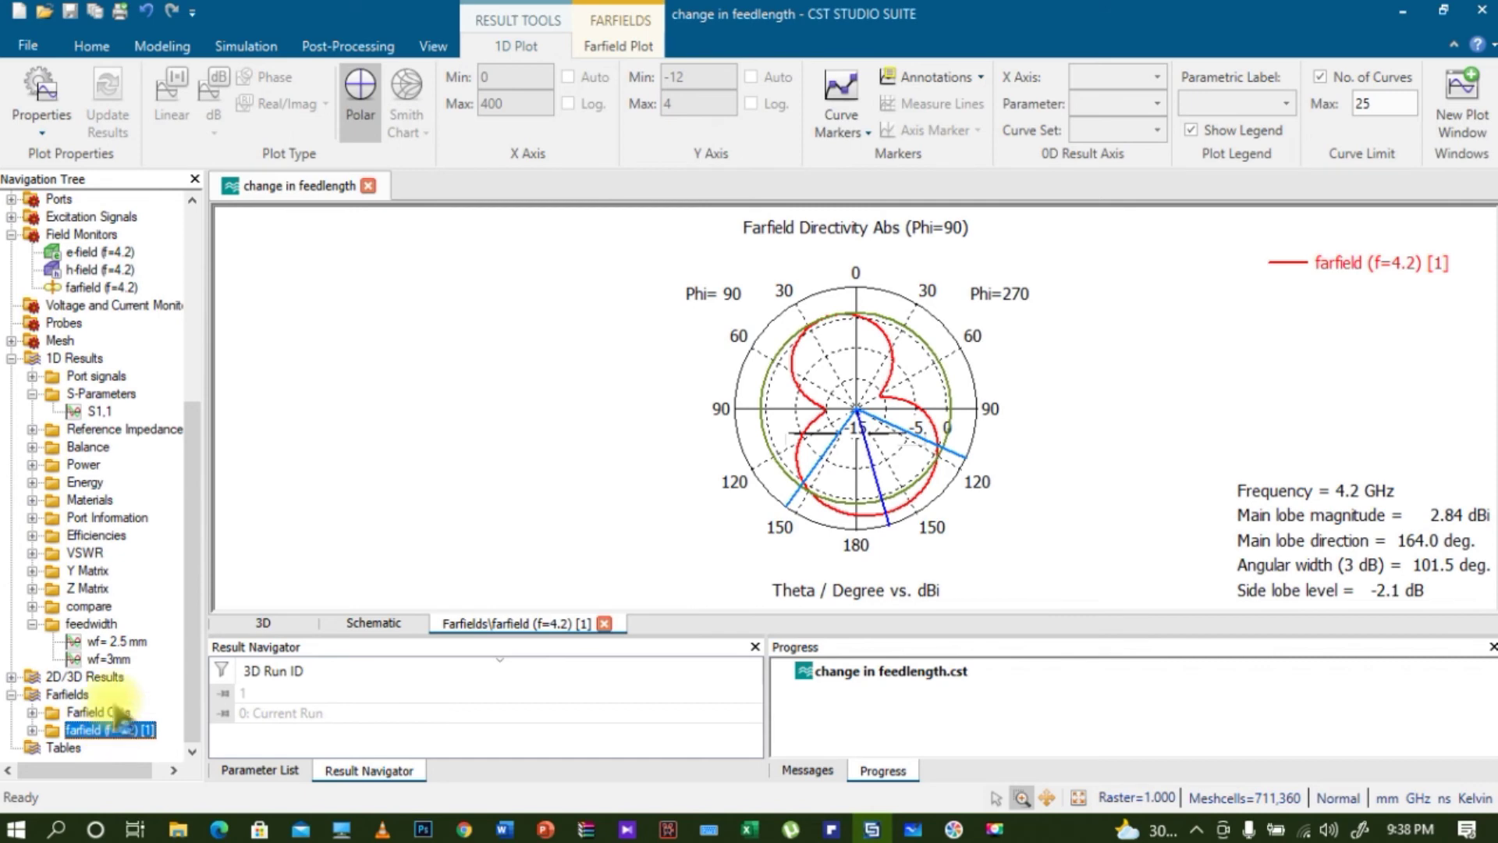
Place a curve marker near the minimum of the wf=3mm curve in the feedwidth plot
{"action": "left_click", "coordinate": [92, 624]}
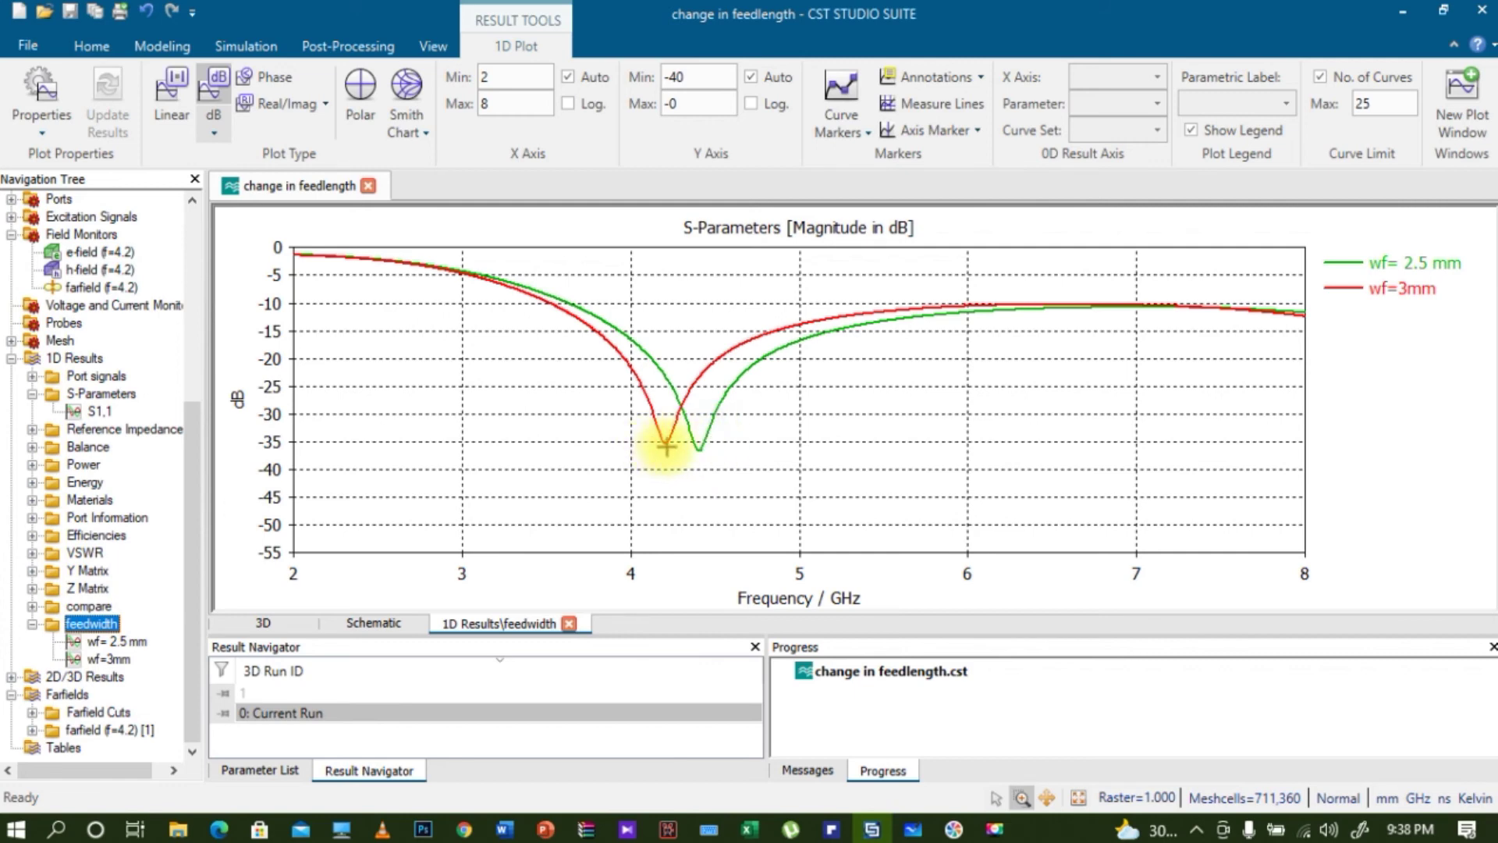
{"action": "left_click", "coordinate": [841, 125]}
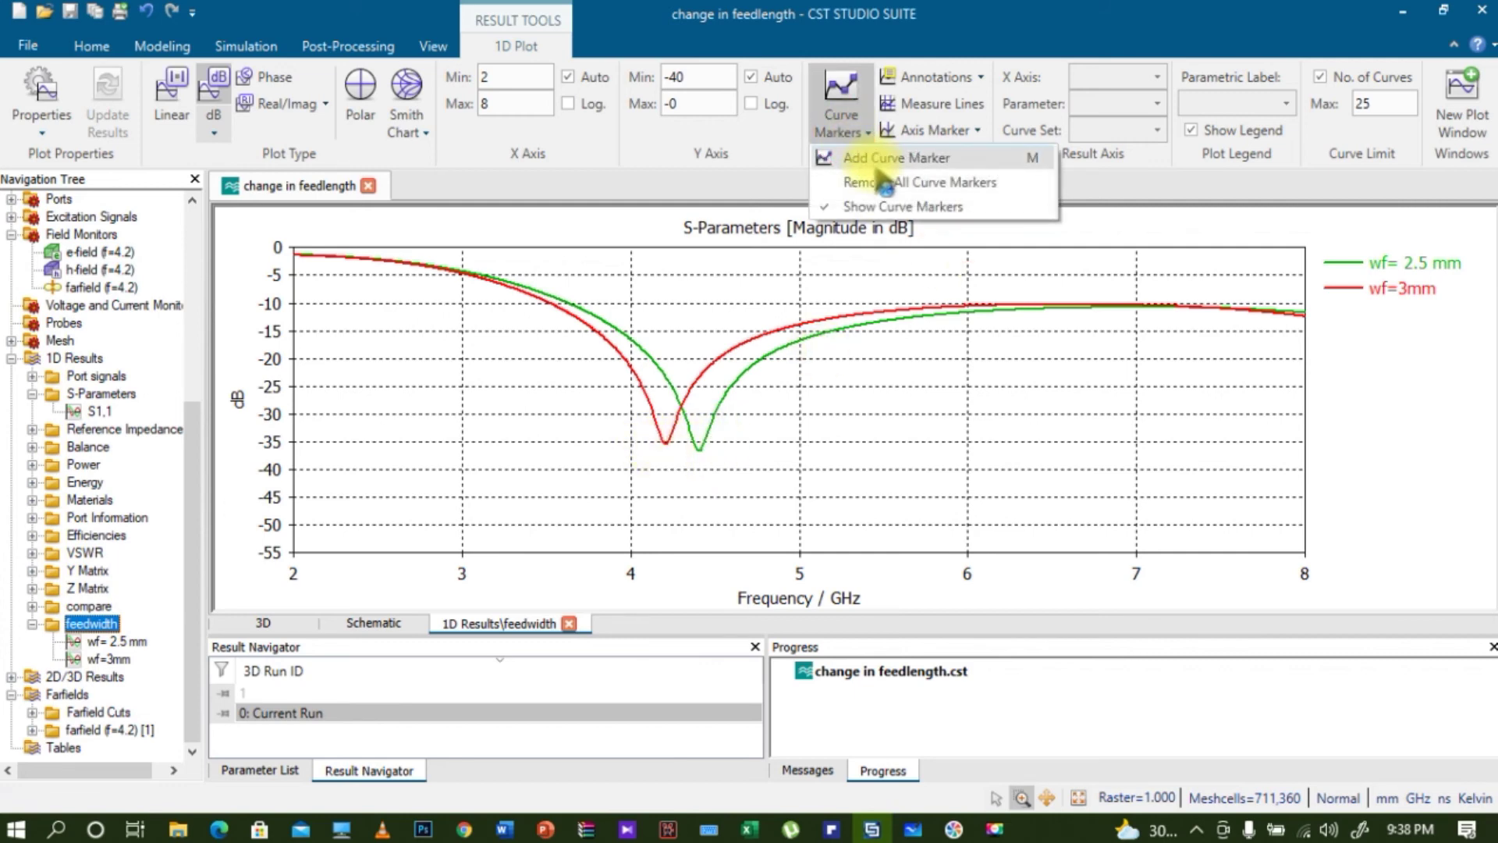
{"action": "left_click", "coordinate": [875, 160]}
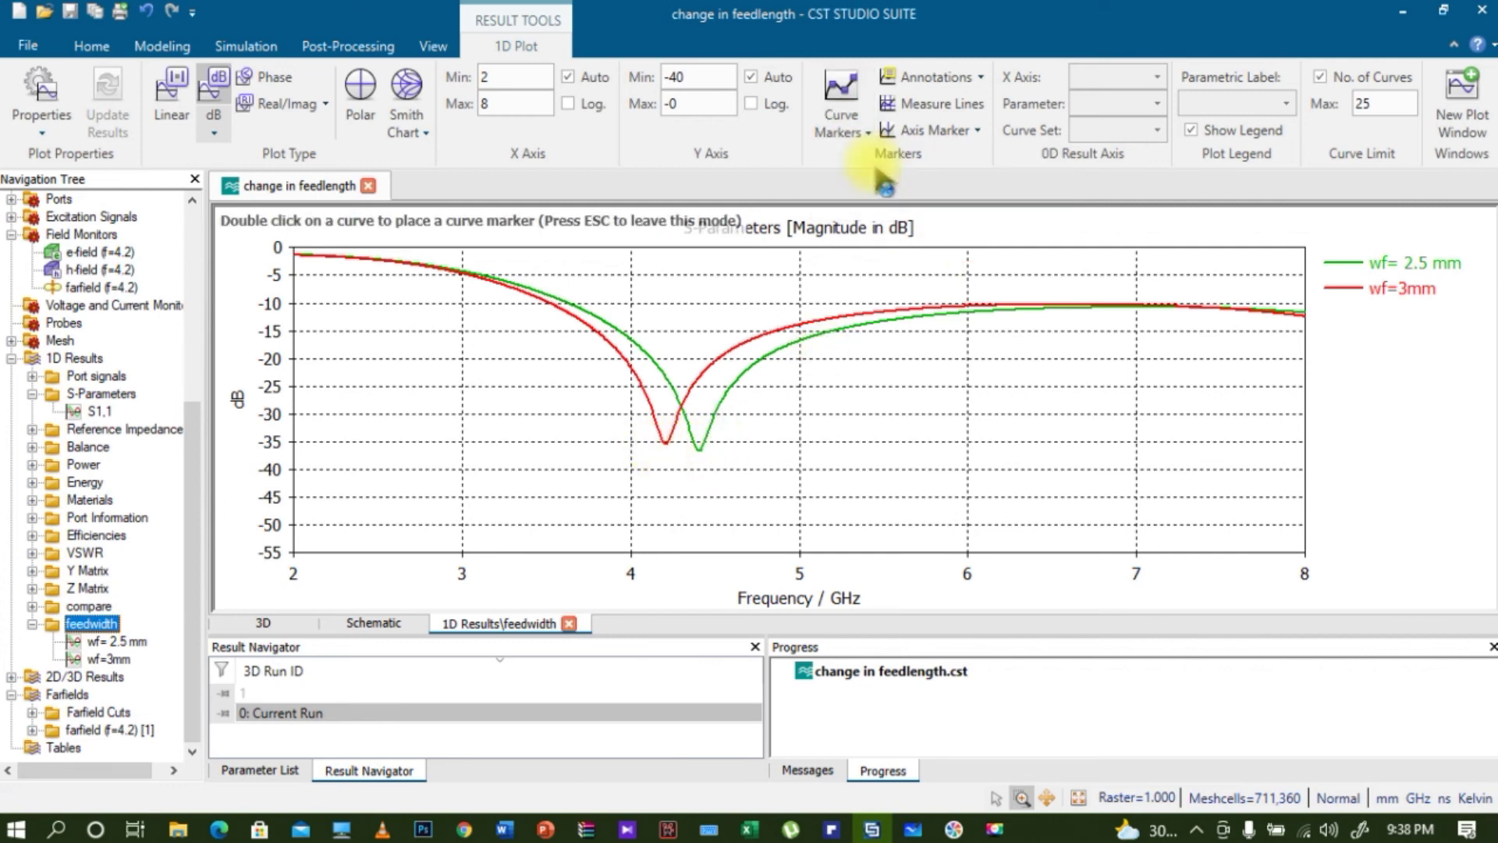
{"action": "double_click", "coordinate": [665, 444]}
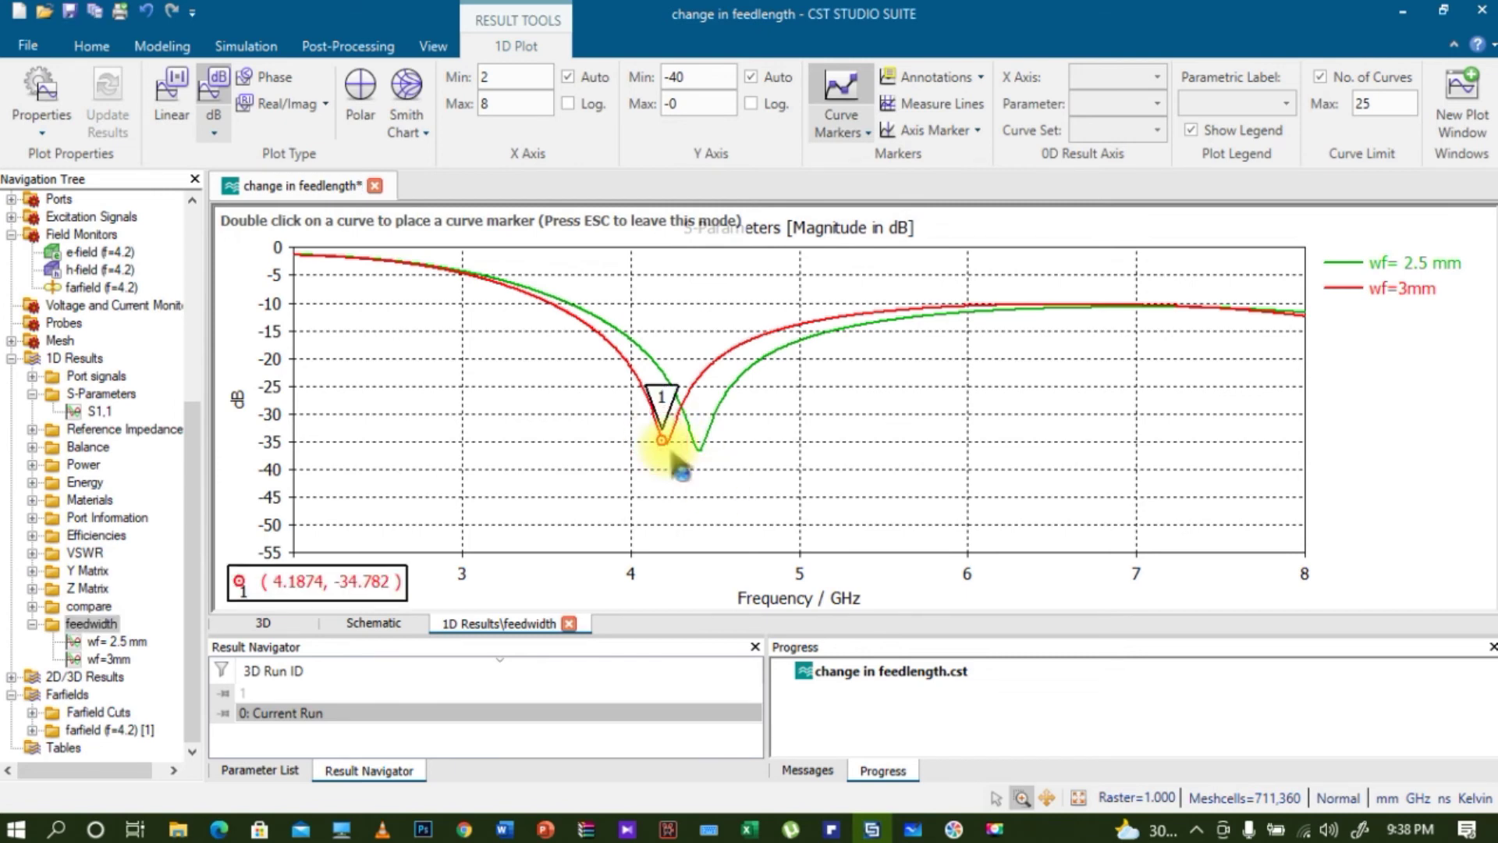
Move the marker to the wf=3mm curve's minimum, mark the wf= 2.5 mm minimum as well, and place the marker readout in the plot's empty area
{"action": "scroll", "coordinate": [723, 484], "scroll_direction": "up", "scroll_amount": 2}
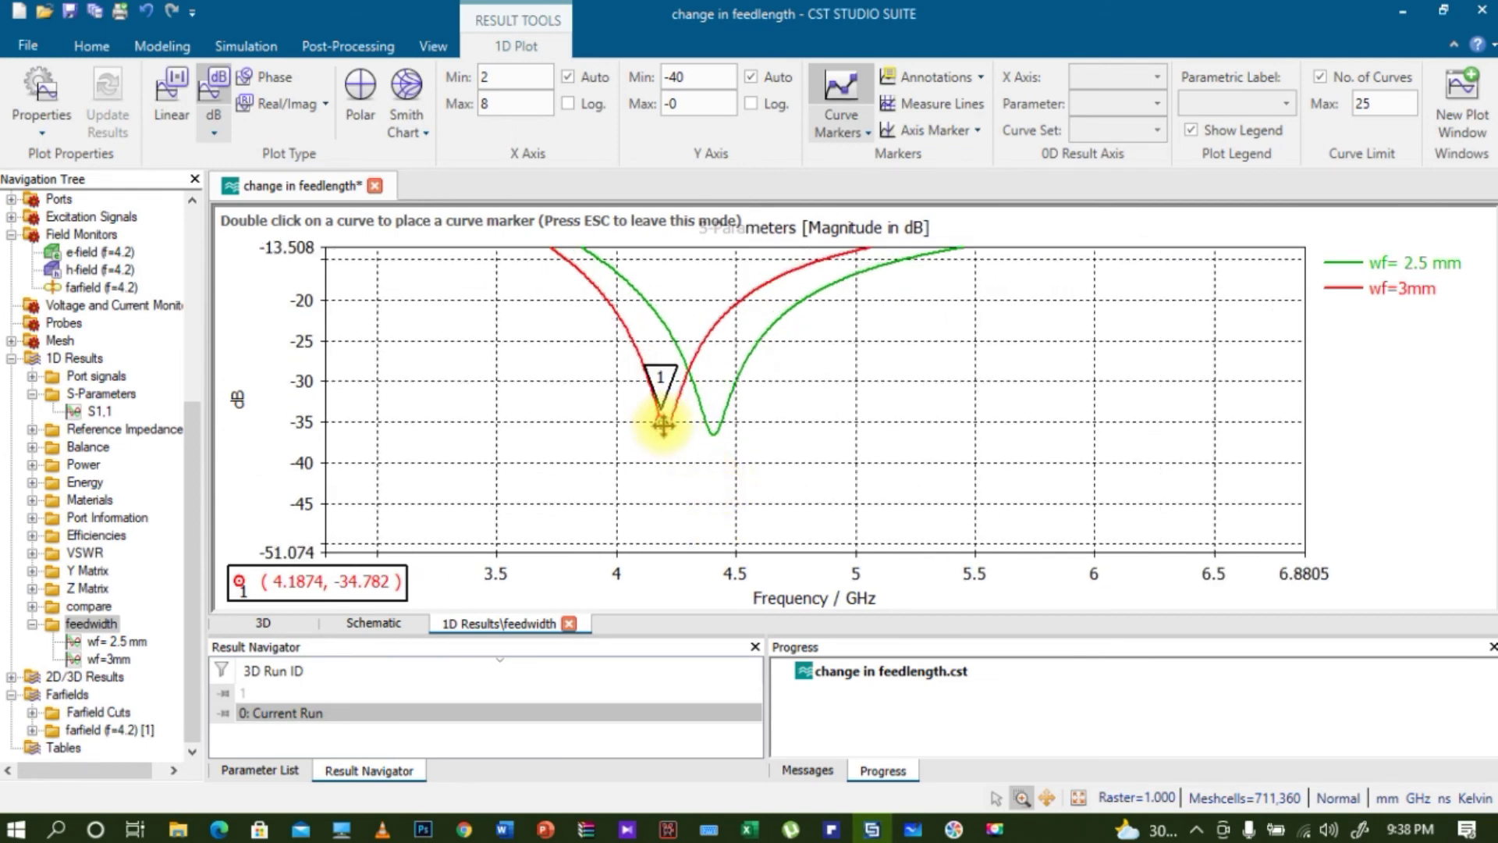
{"action": "left_click_drag", "start_coordinate": [662, 423], "coordinate": [665, 426]}
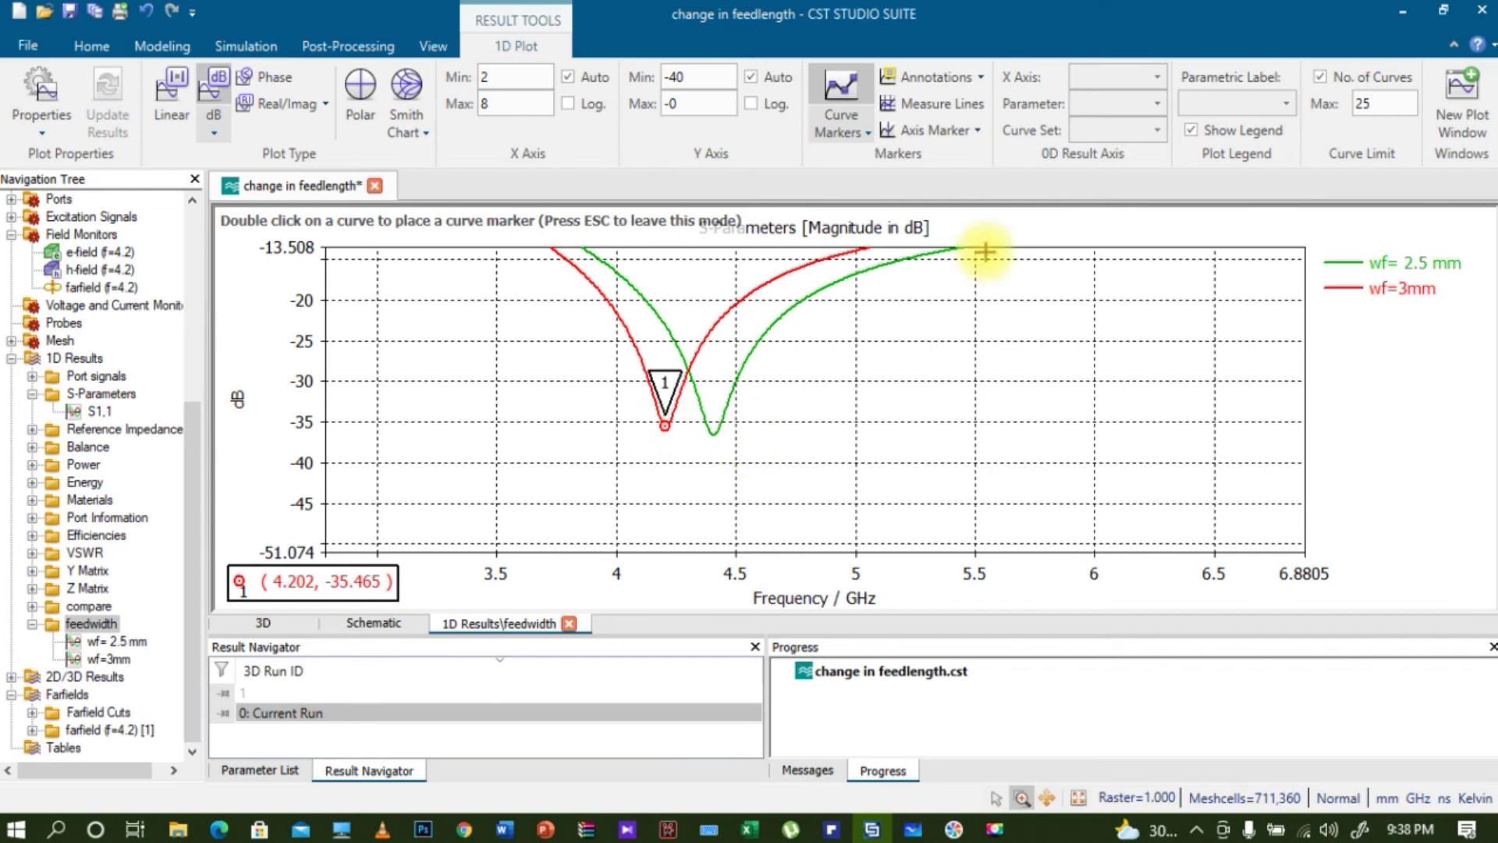
{"action": "left_click", "coordinate": [716, 433]}
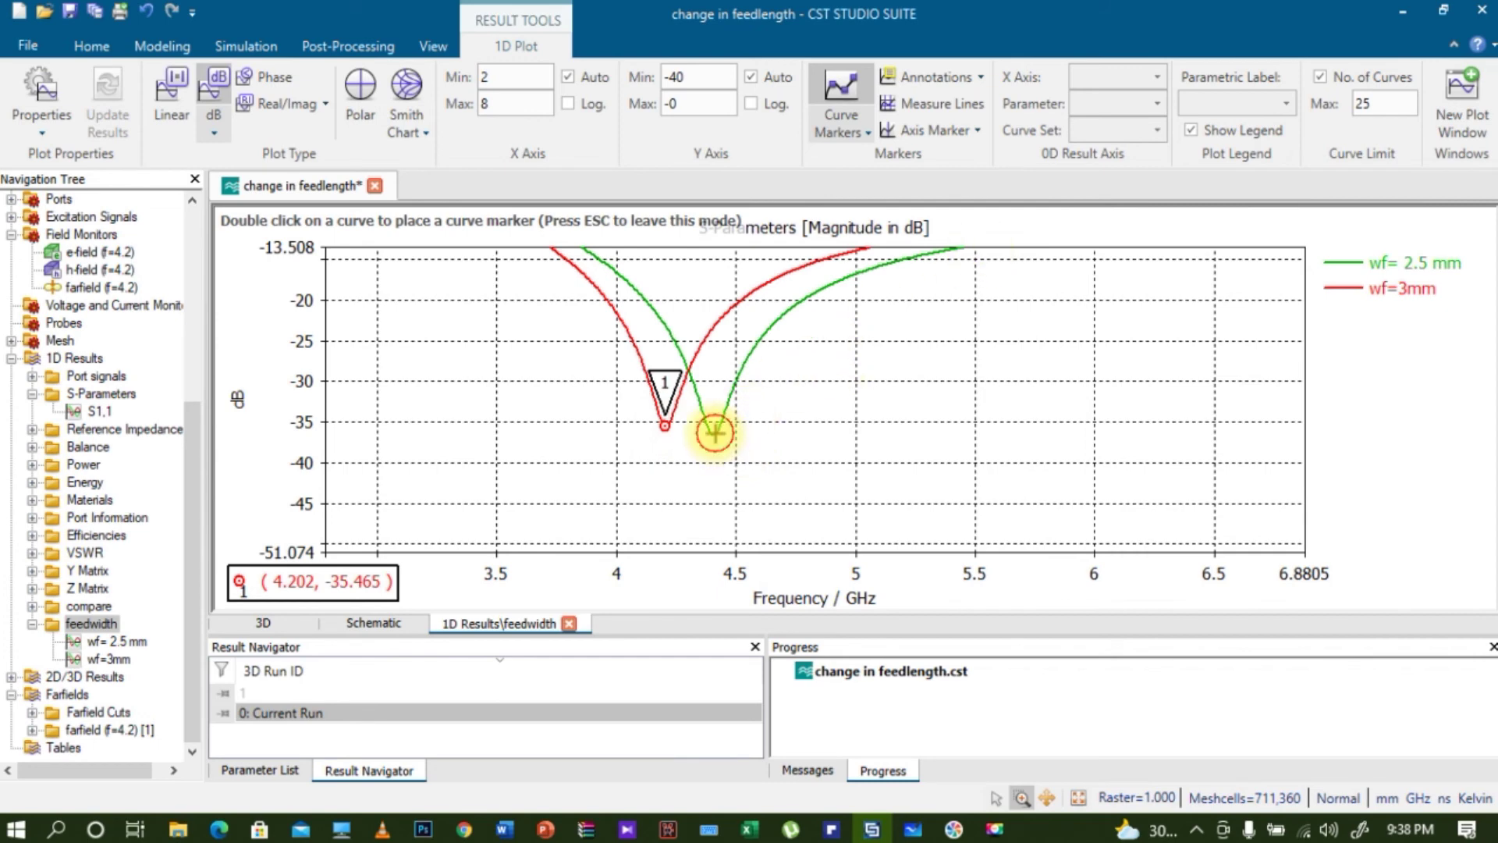
{"action": "left_click", "coordinate": [715, 433]}
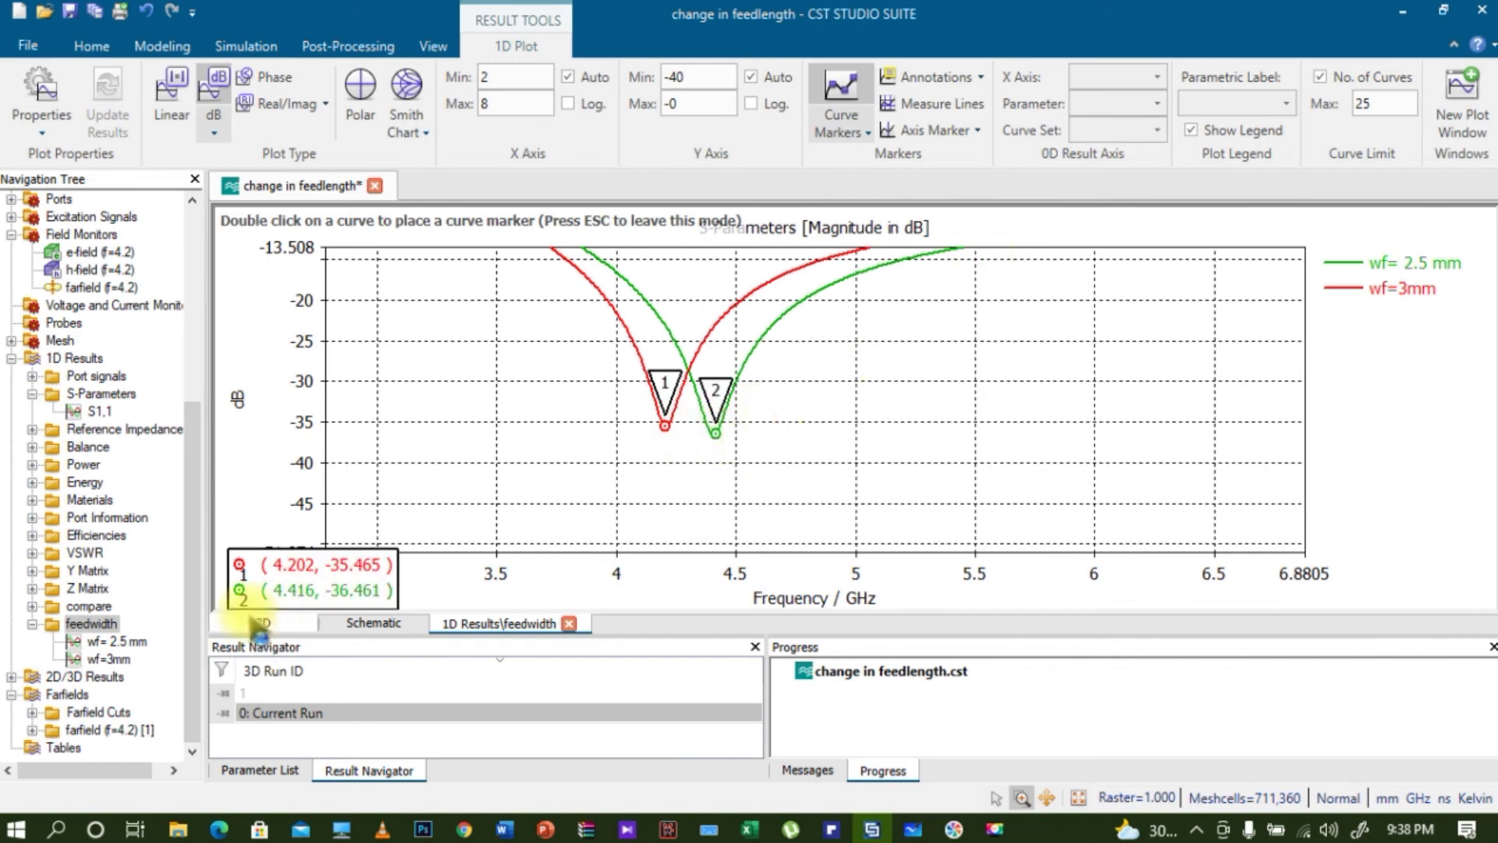
{"action": "mouse_move", "coordinate": [280, 584]}
{"action": "left_mouse_down"}
{"action": "mouse_move", "coordinate": [536, 463]}
{"action": "mouse_move", "coordinate": [521, 400]}
{"action": "mouse_move", "coordinate": [976, 396]}
{"action": "left_mouse_up"}
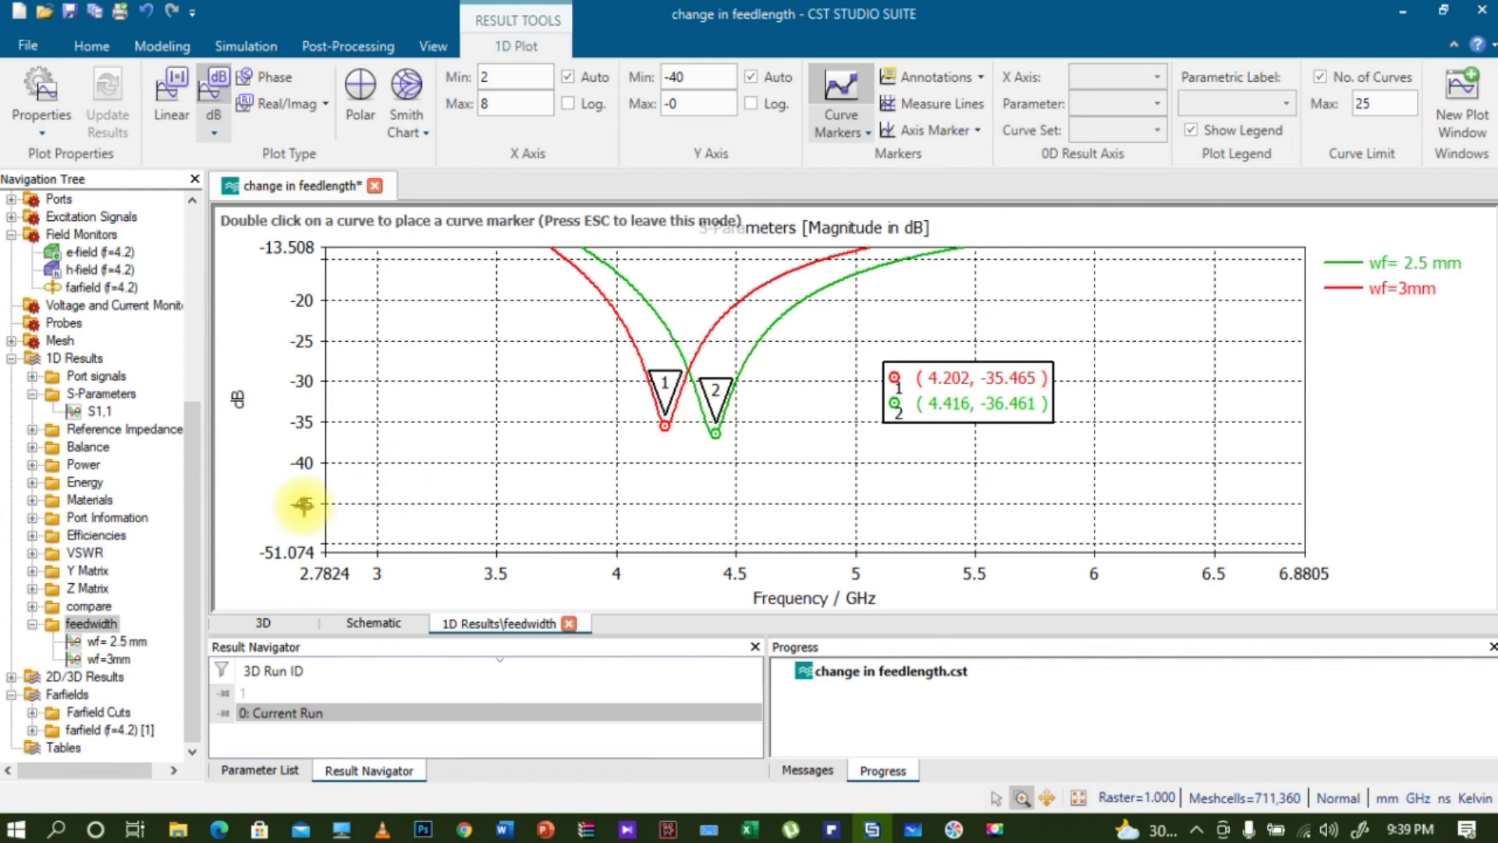
Plot the dgs3mm and dgs4mm curves from the compare folder together over the full 2 to 8 GHz range
{"action": "left_click", "coordinate": [32, 606]}
{"action": "scroll", "coordinate": [199, 546], "scroll_direction": "down", "scroll_amount": 2}
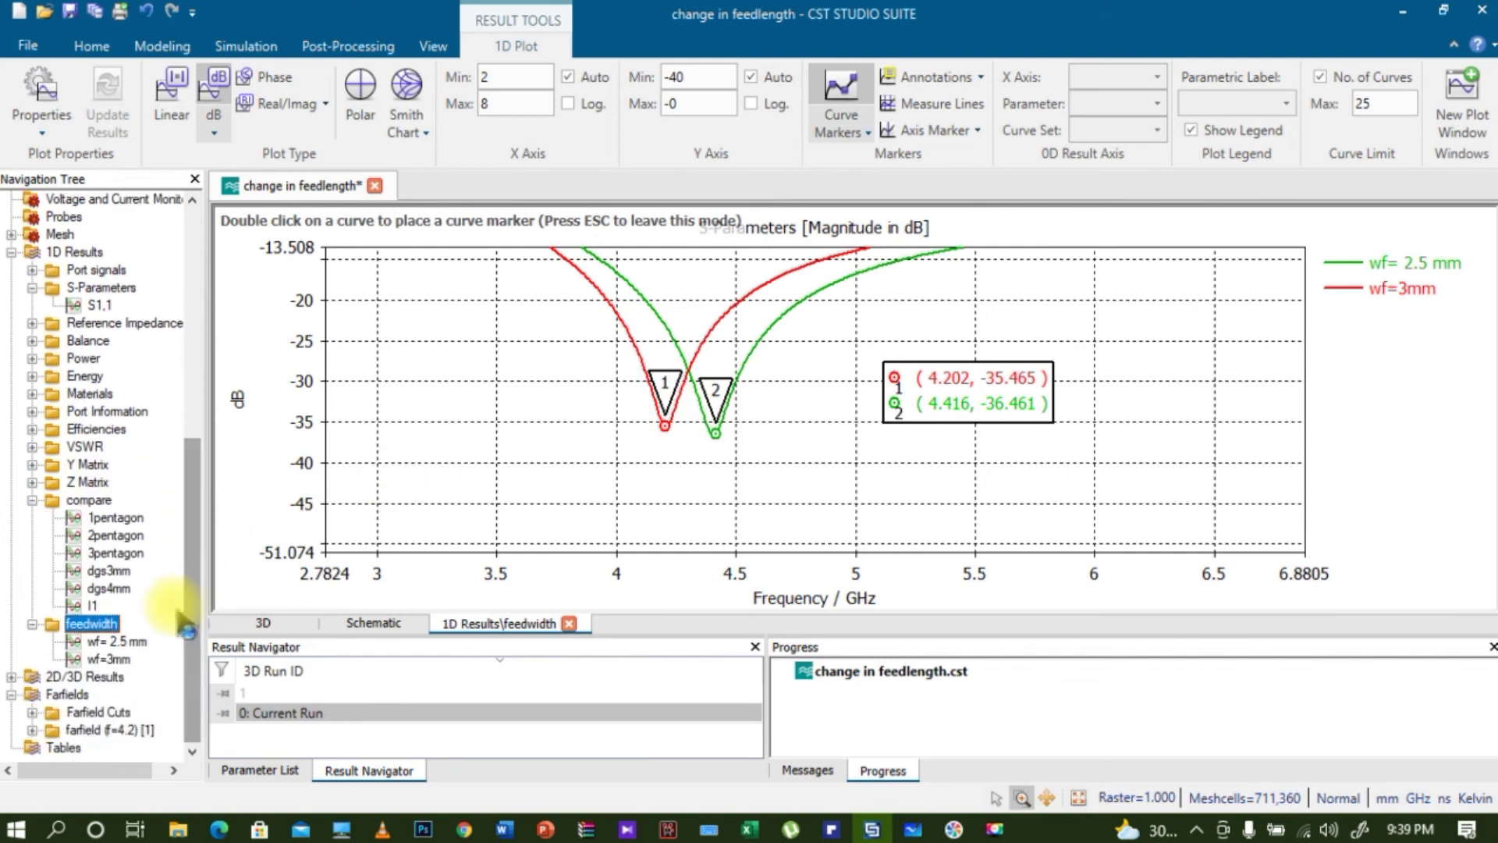
{"action": "left_click", "coordinate": [116, 572]}
{"action": "left_click", "coordinate": [115, 589]}
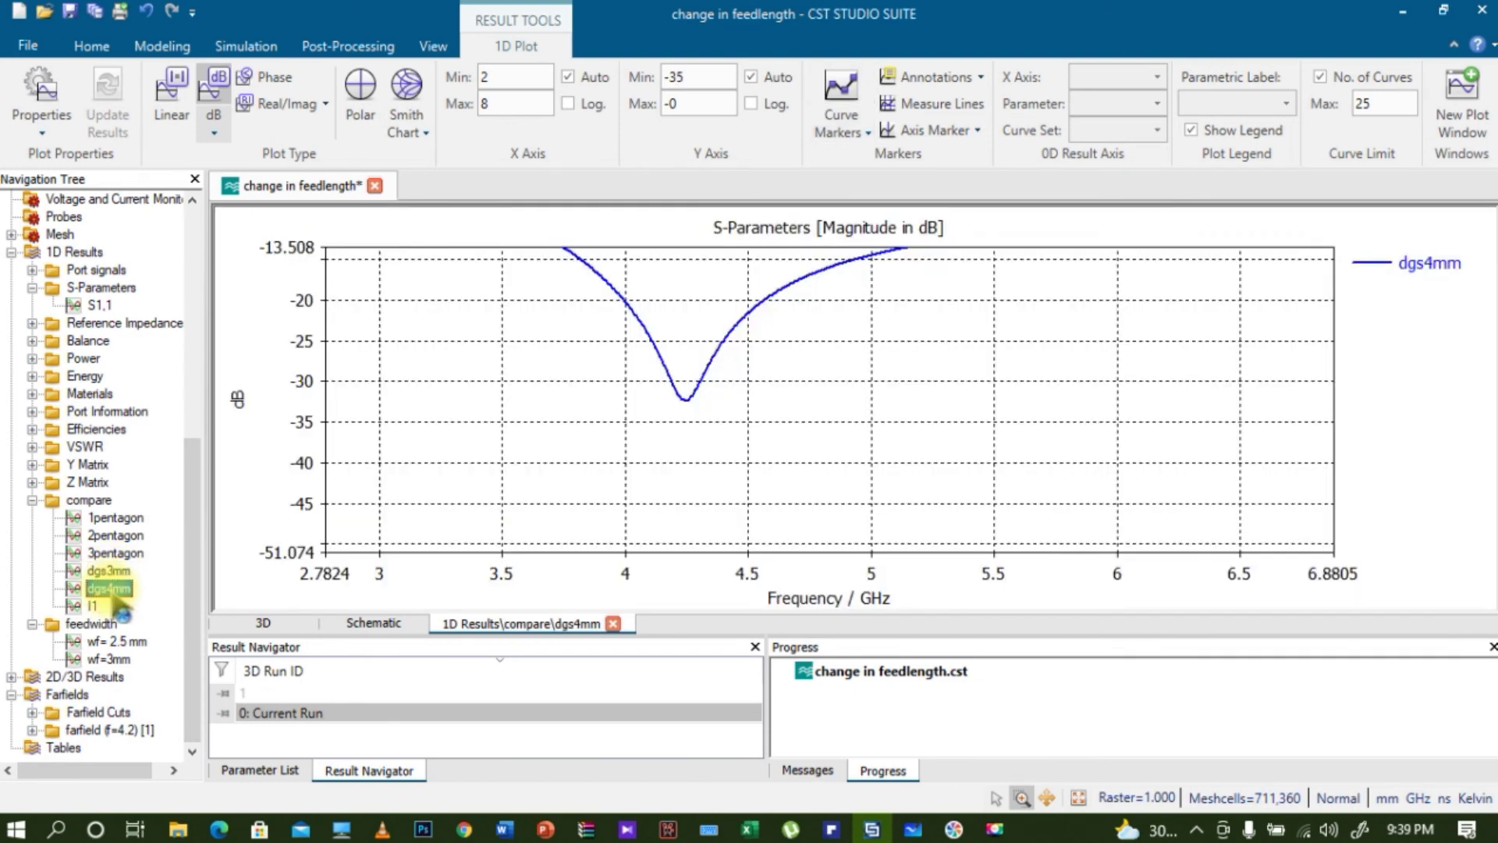
{"action": "key", "text": "shift+Up"}
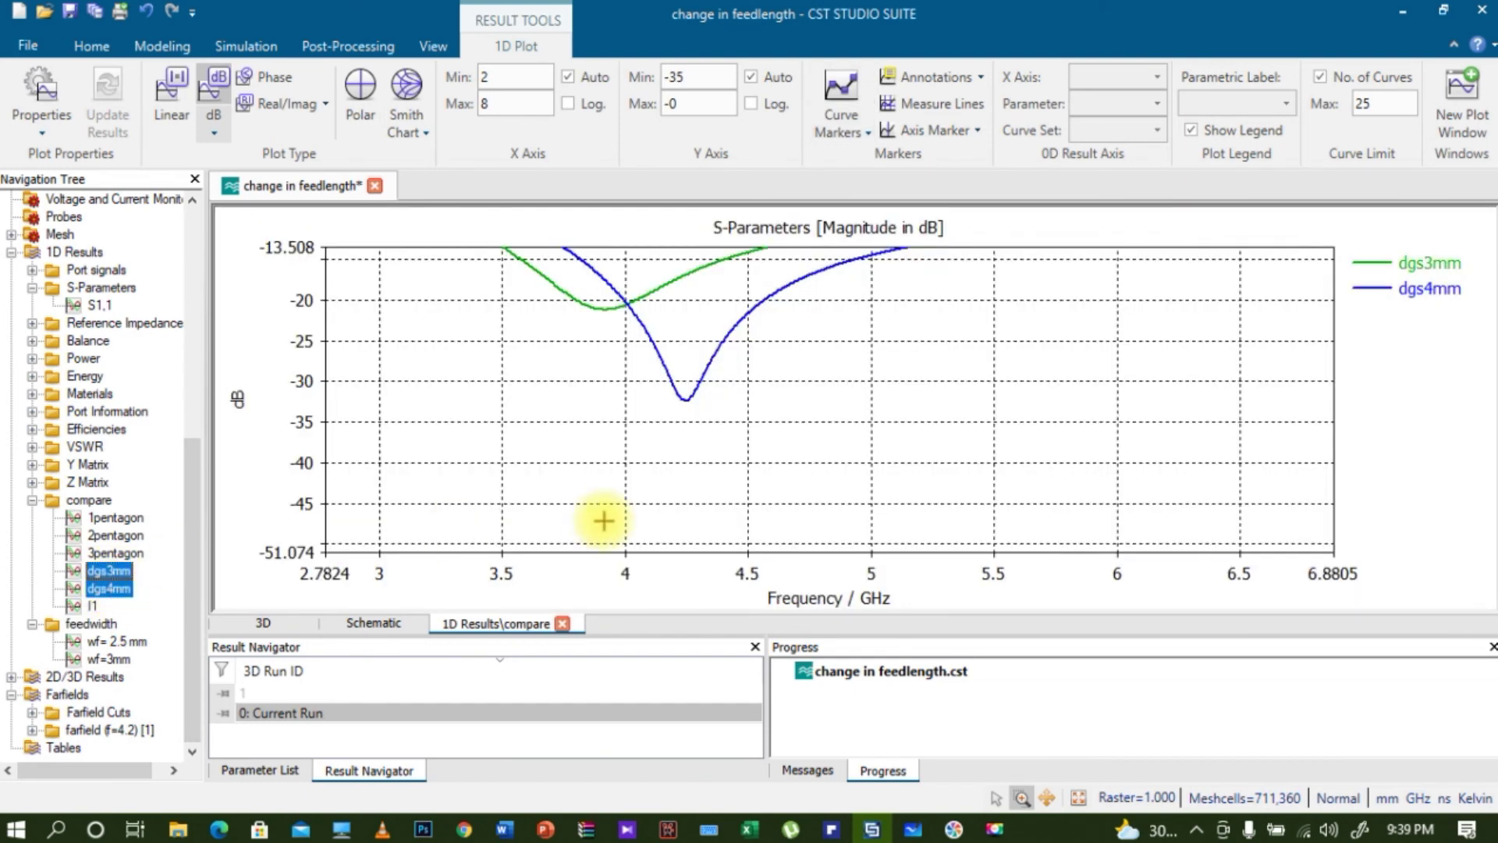
{"action": "scroll", "coordinate": [821, 468], "scroll_direction": "up", "scroll_amount": 1}
{"action": "scroll", "coordinate": [821, 469], "scroll_direction": "down", "scroll_amount": 3}
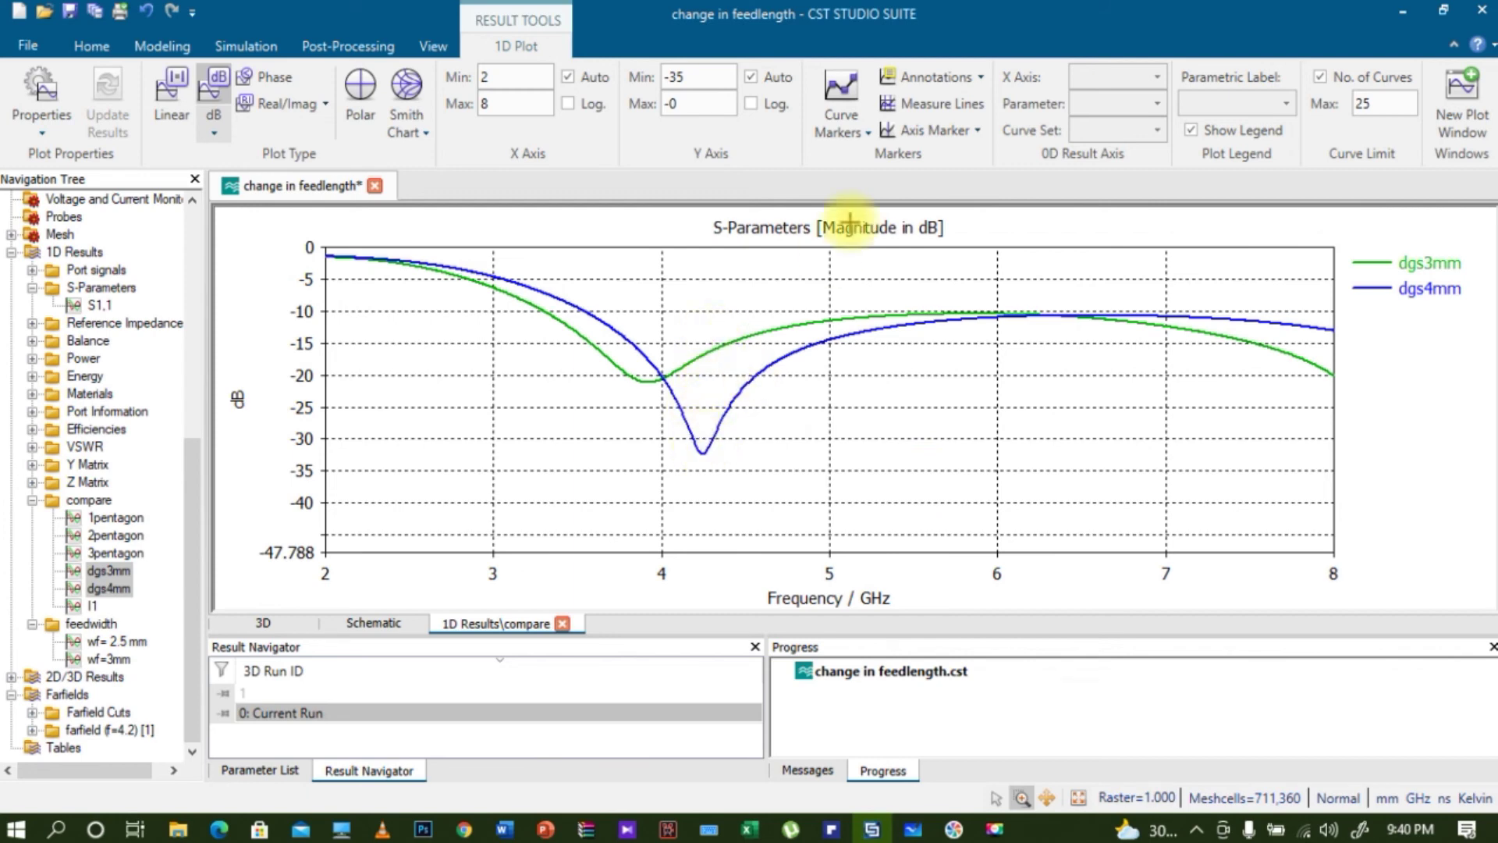
Place curve markers at the minima of the dgs4mm and dgs3mm curves
{"action": "left_click", "coordinate": [841, 127]}
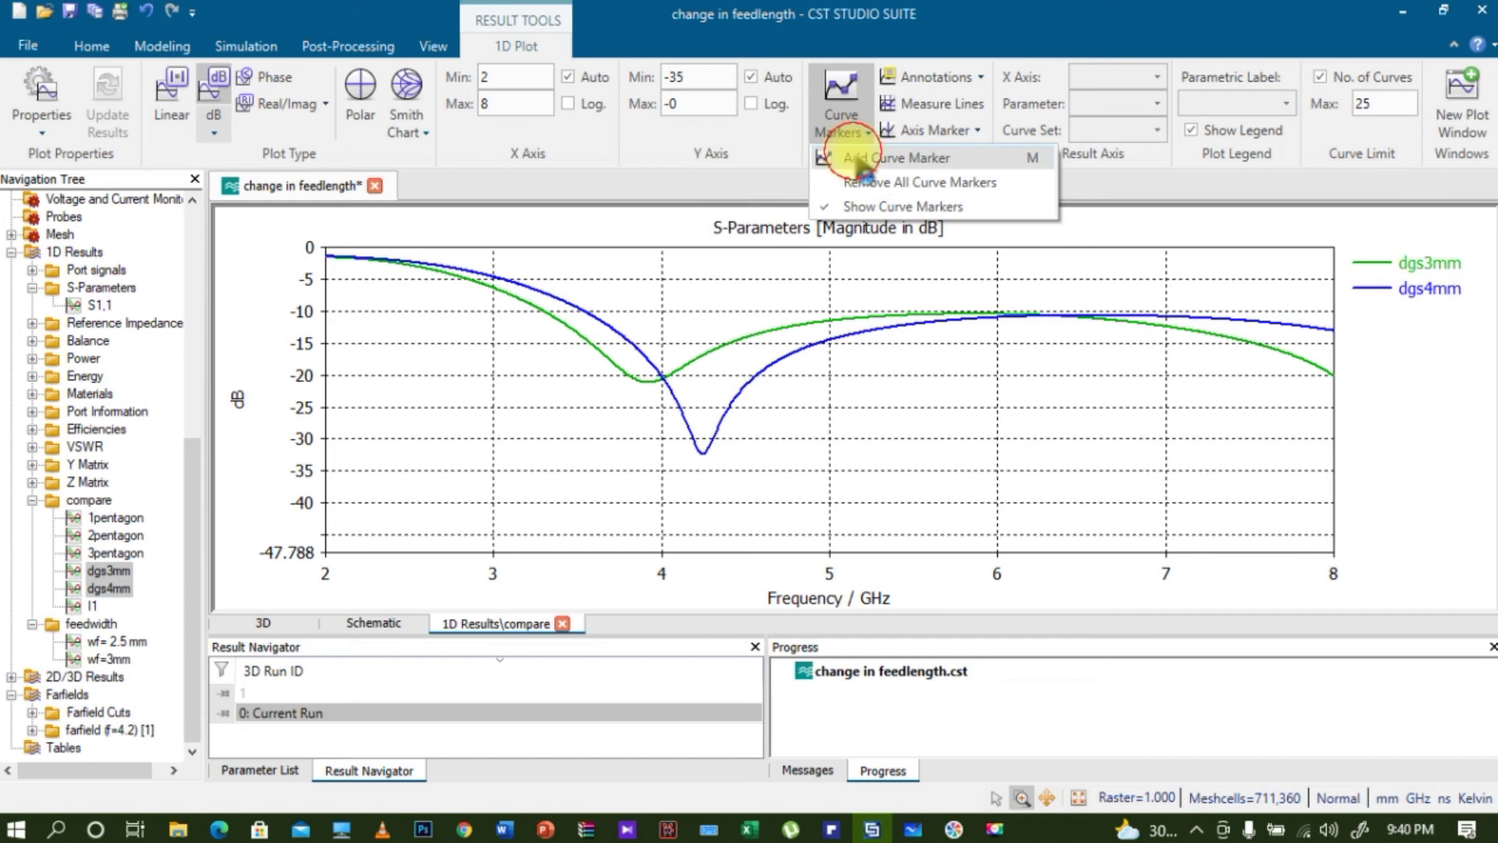
{"action": "left_click", "coordinate": [858, 159]}
{"action": "scroll", "coordinate": [695, 445], "scroll_direction": "up", "scroll_amount": 1}
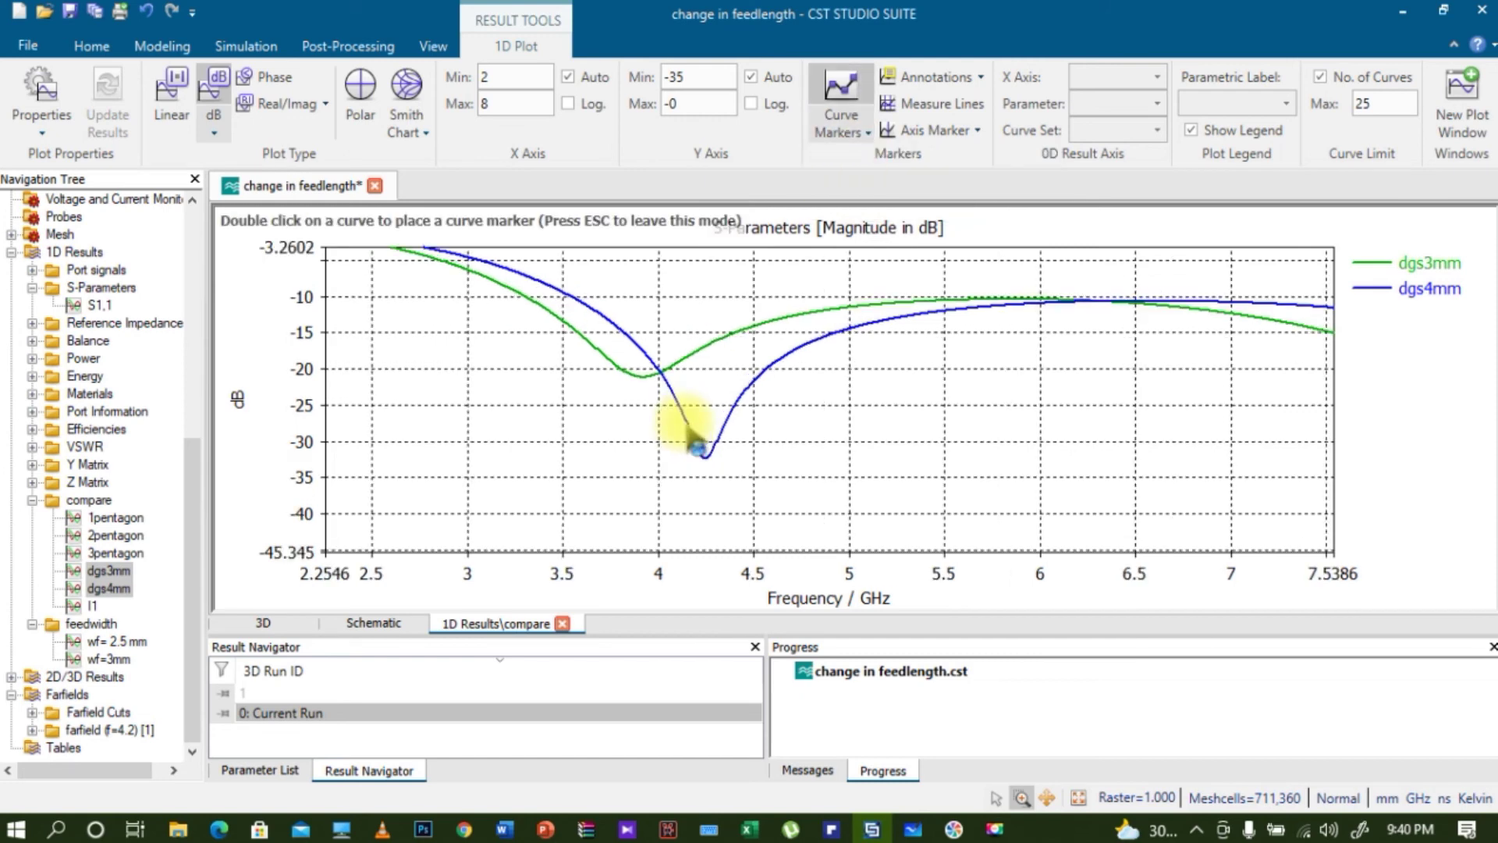
{"action": "double_click", "coordinate": [707, 460]}
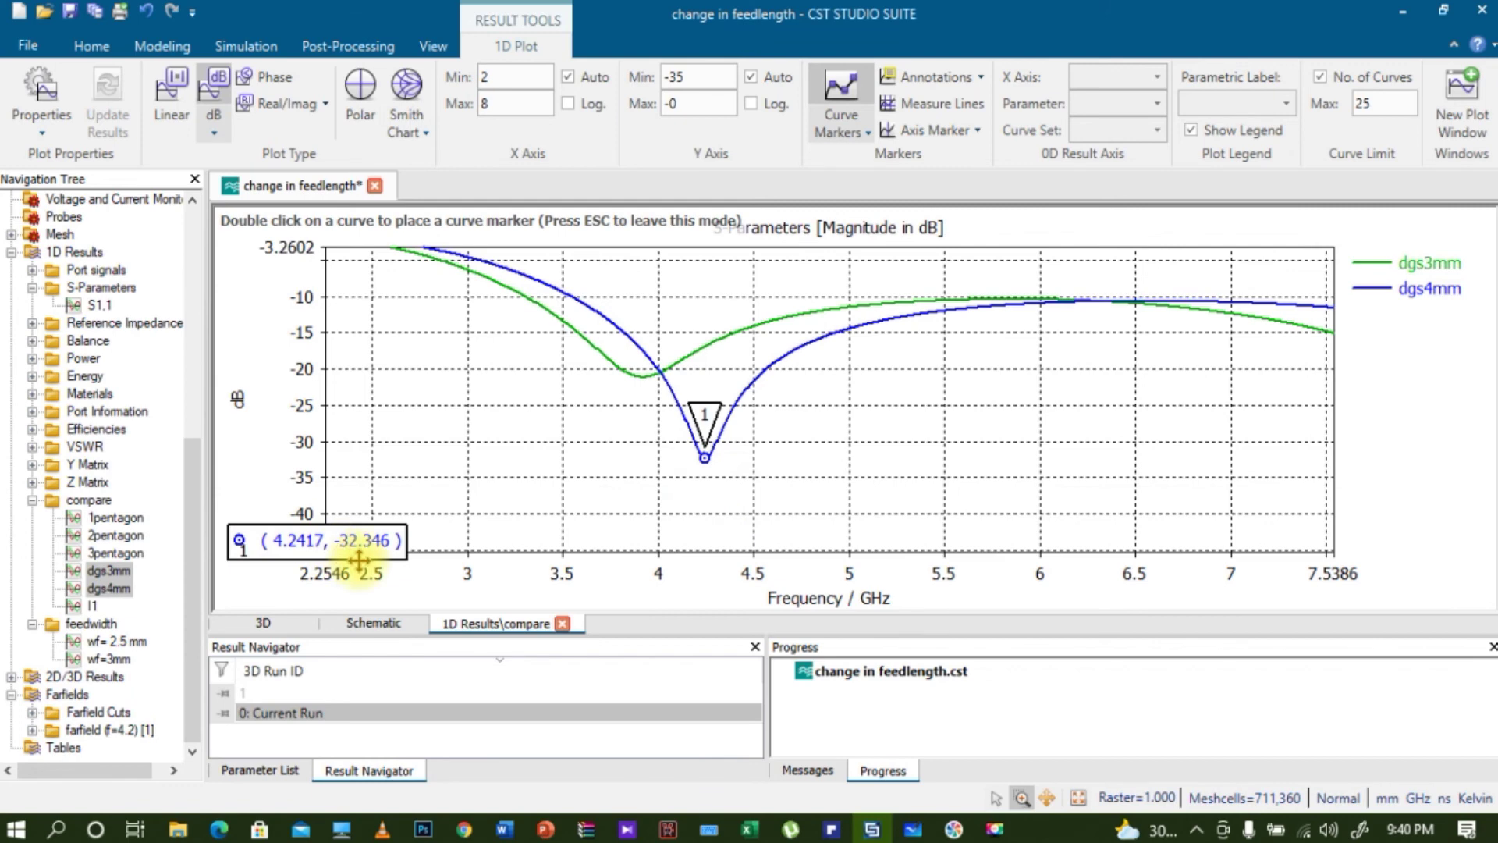
{"action": "double_click", "coordinate": [637, 375]}
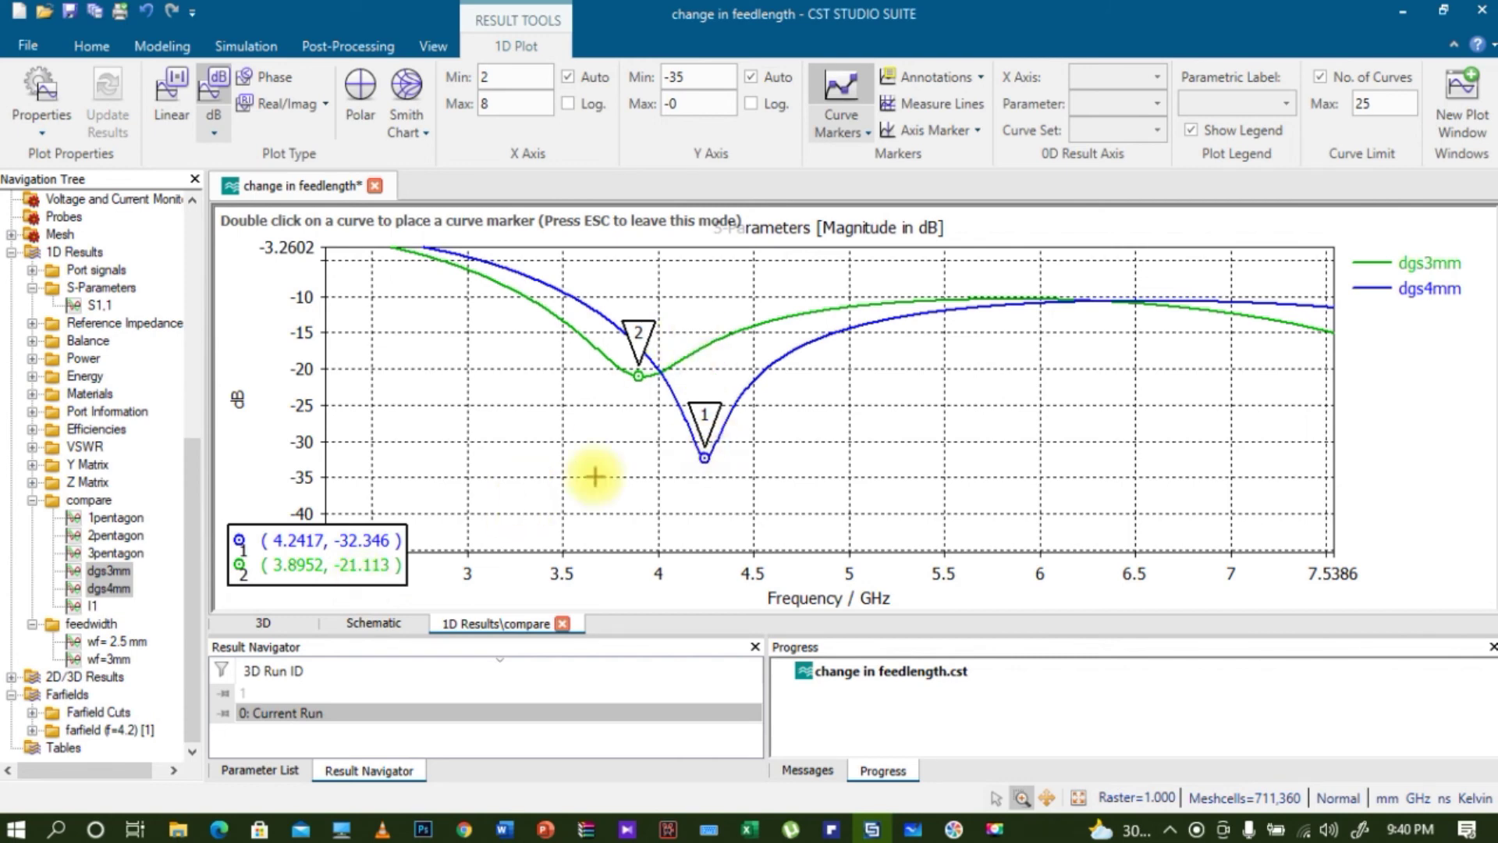
View the wf= 2.5 mm and wf=3mm curves individually, and plot the 1pentagon, 2pentagon and 3pentagon curves together
{"action": "left_click", "coordinate": [117, 643]}
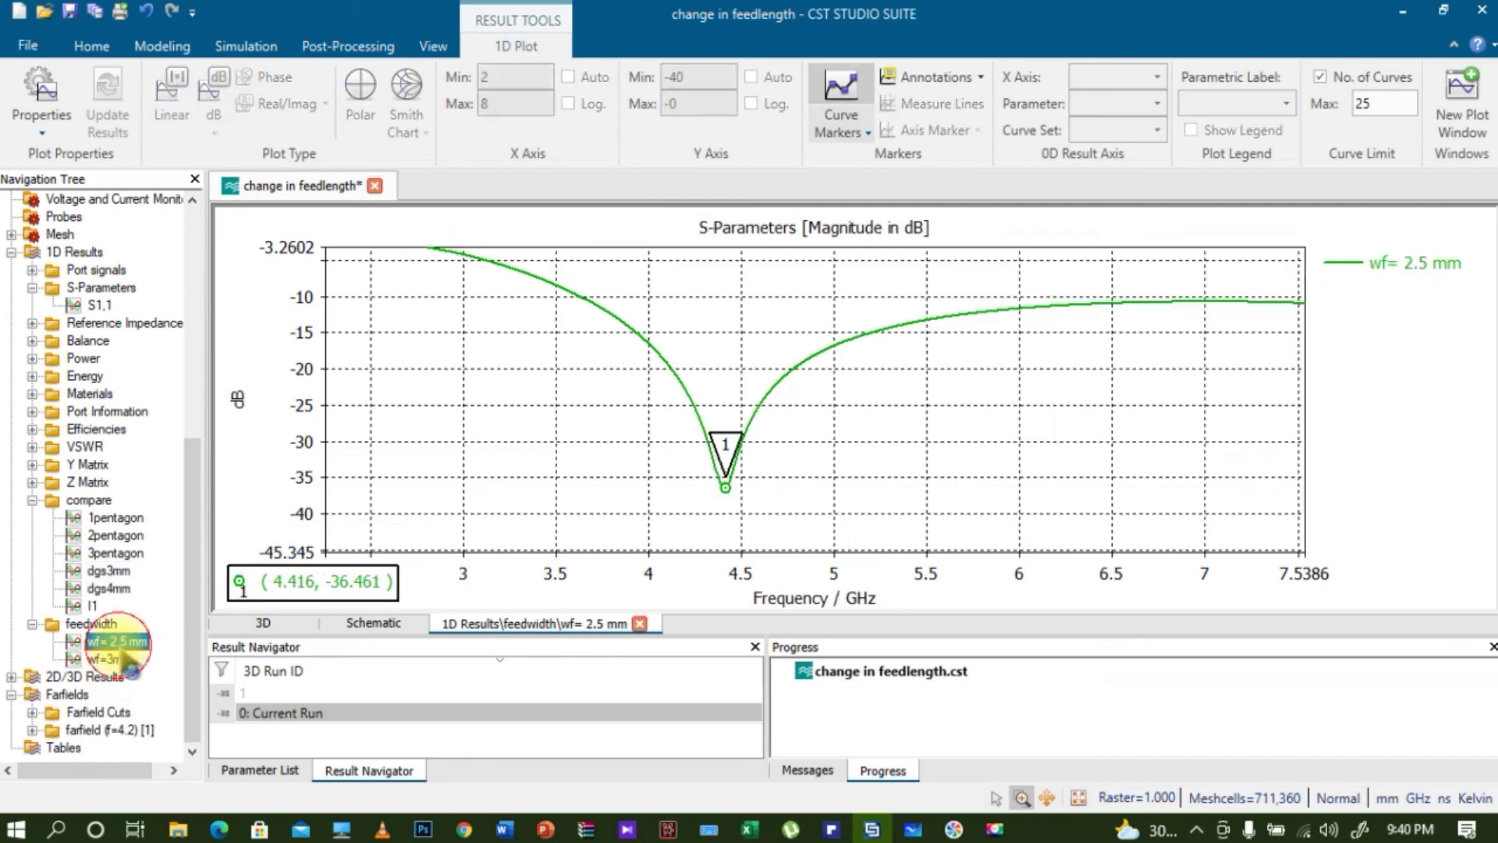
{"action": "left_click", "coordinate": [113, 660]}
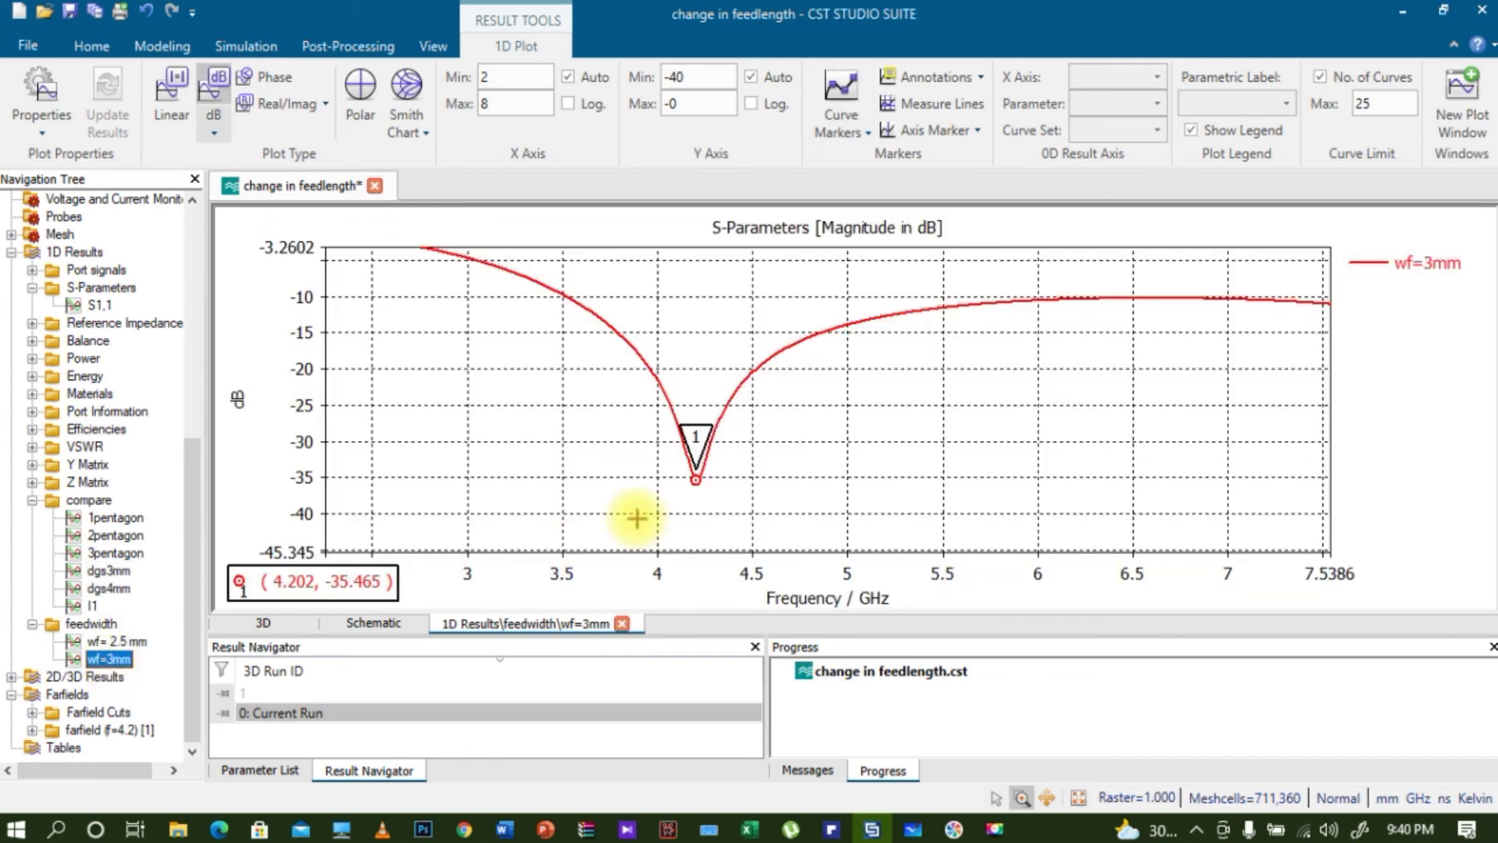
{"action": "left_click", "coordinate": [114, 517]}
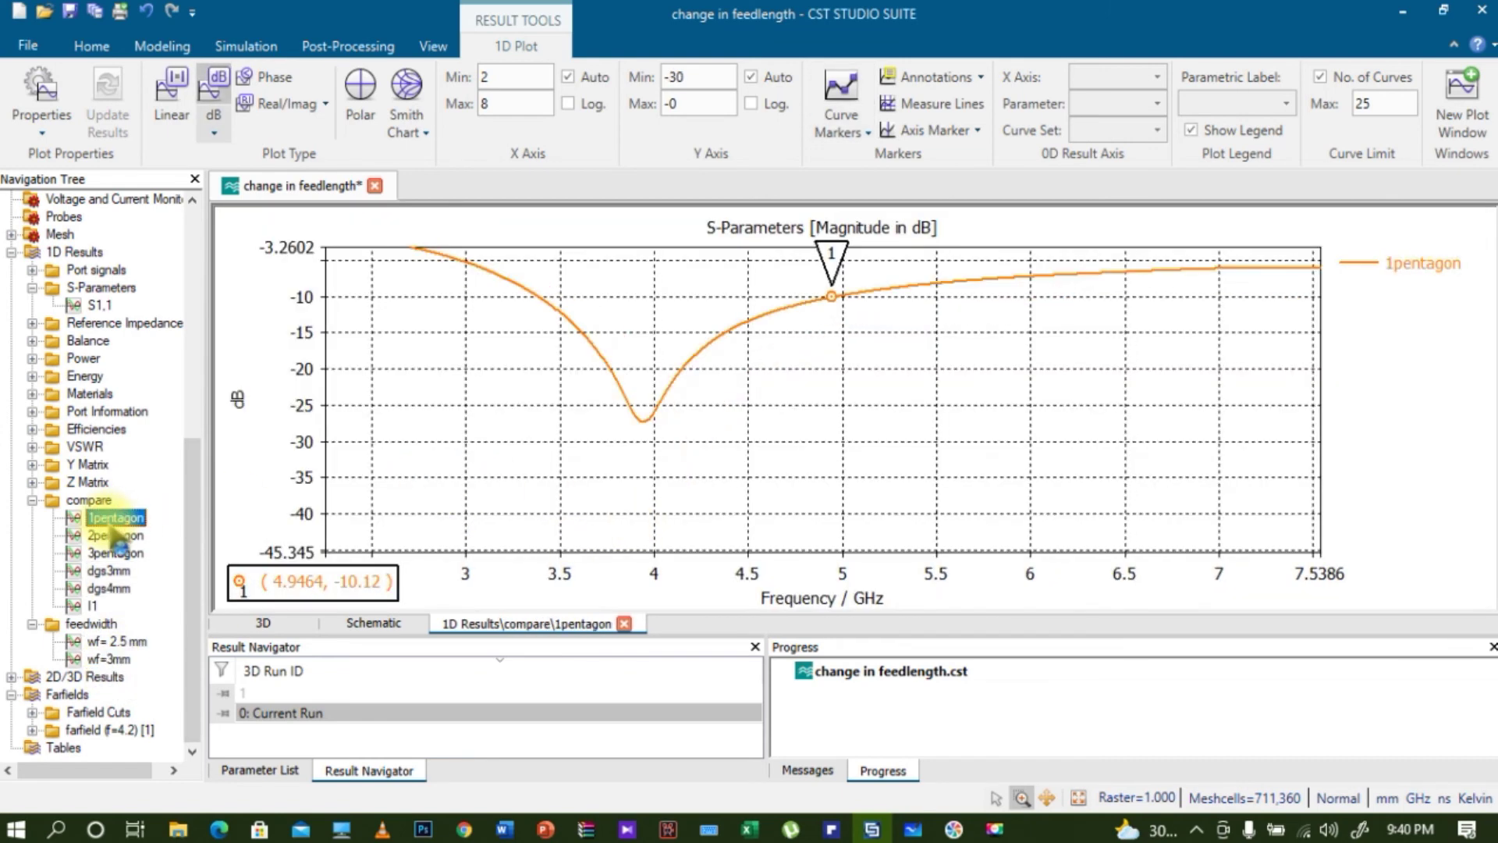
{"action": "left_click", "coordinate": [113, 535], "text": "shift"}
{"action": "key", "text": "shift+Down"}
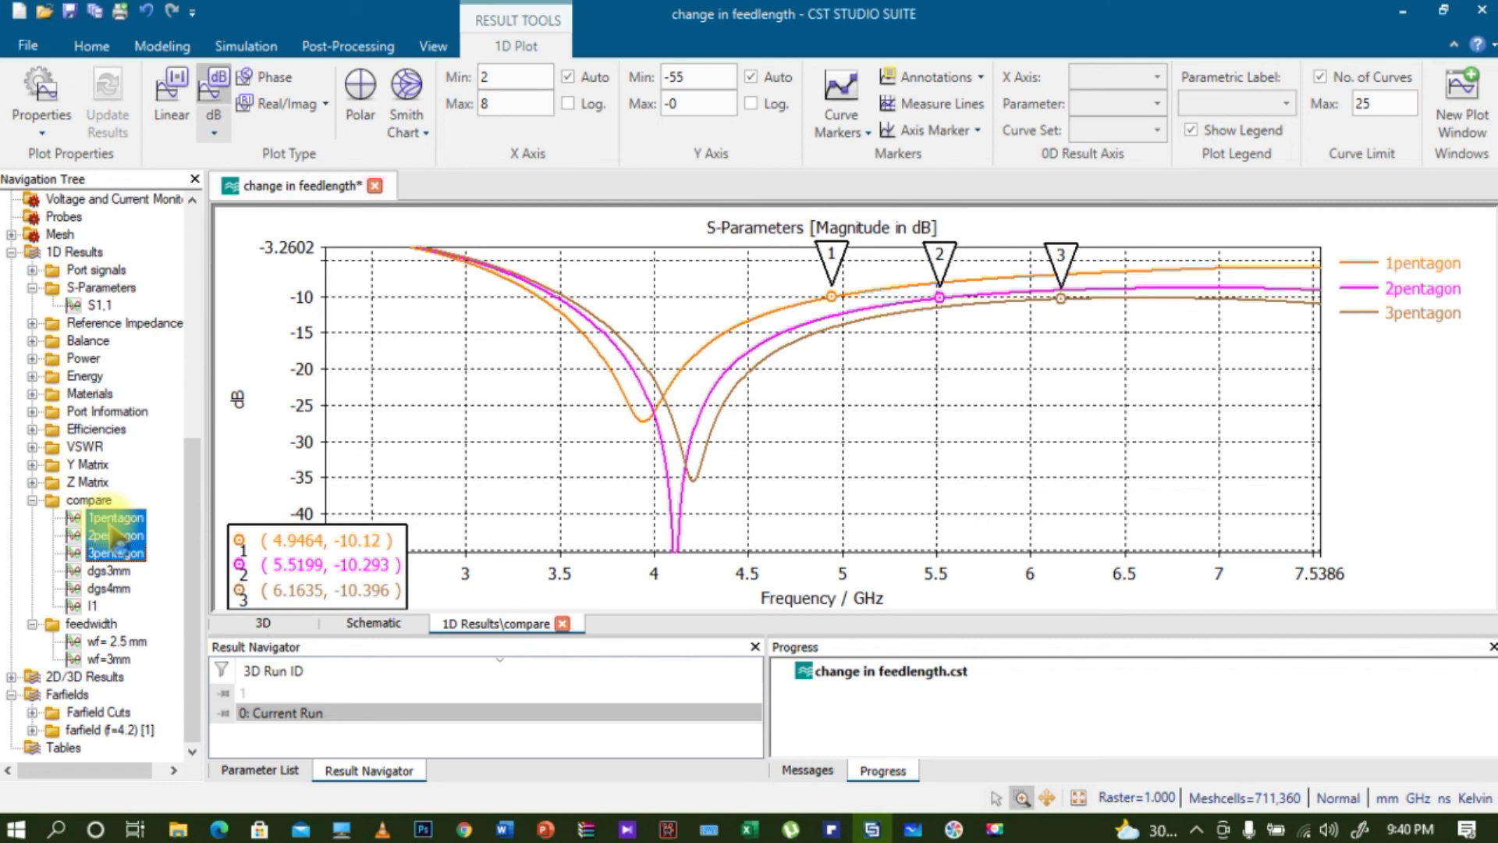
{"action": "left_click", "coordinate": [375, 410]}
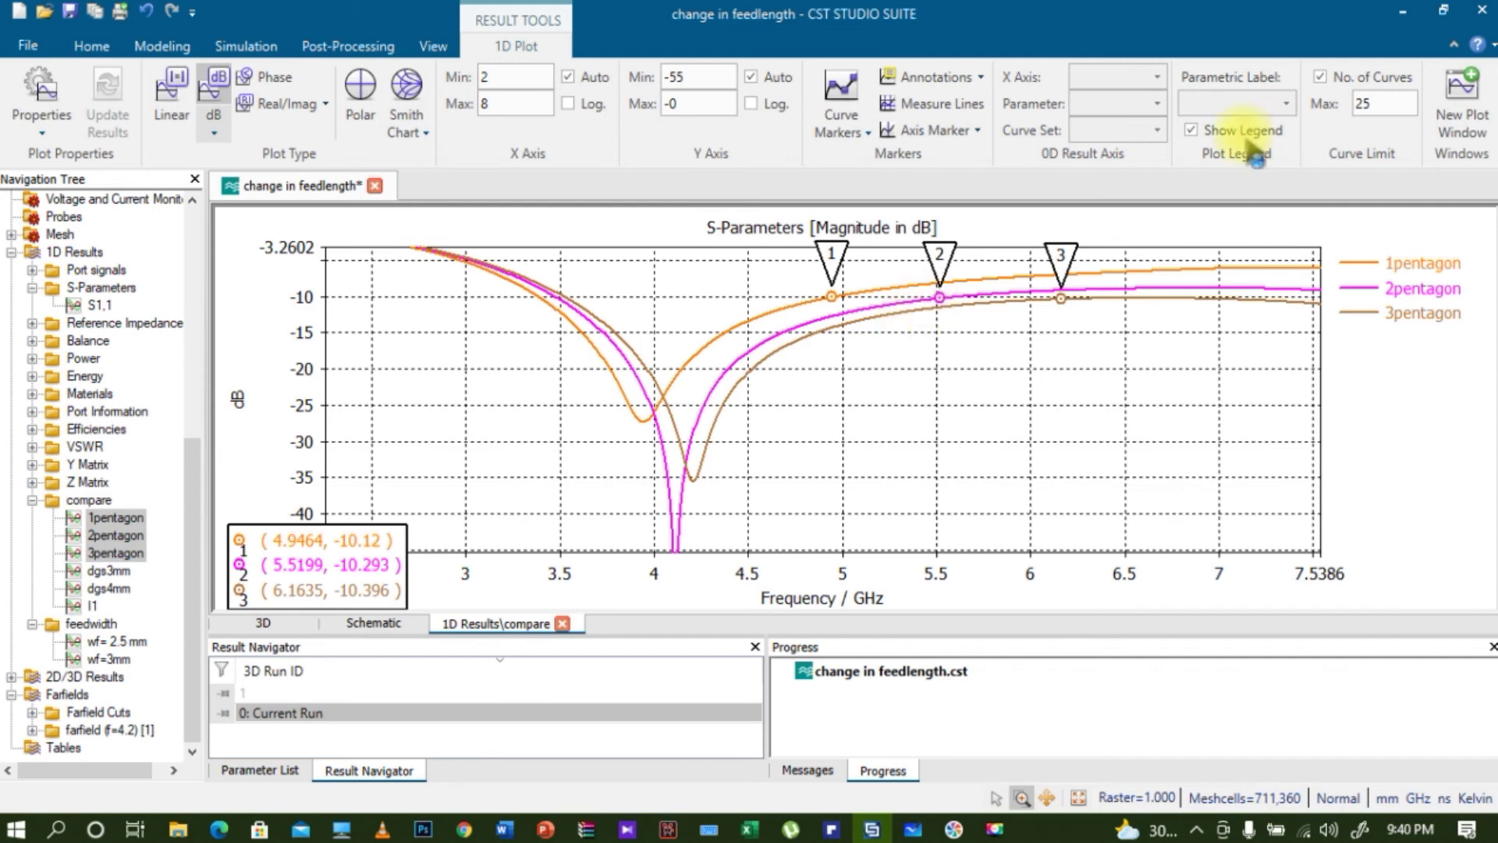
Check the feed-width comparison in Table 4 of the reference PDF, and return to CST to view the farfield (f=4.2) [1] result
{"action": "left_click", "coordinate": [1405, 13]}
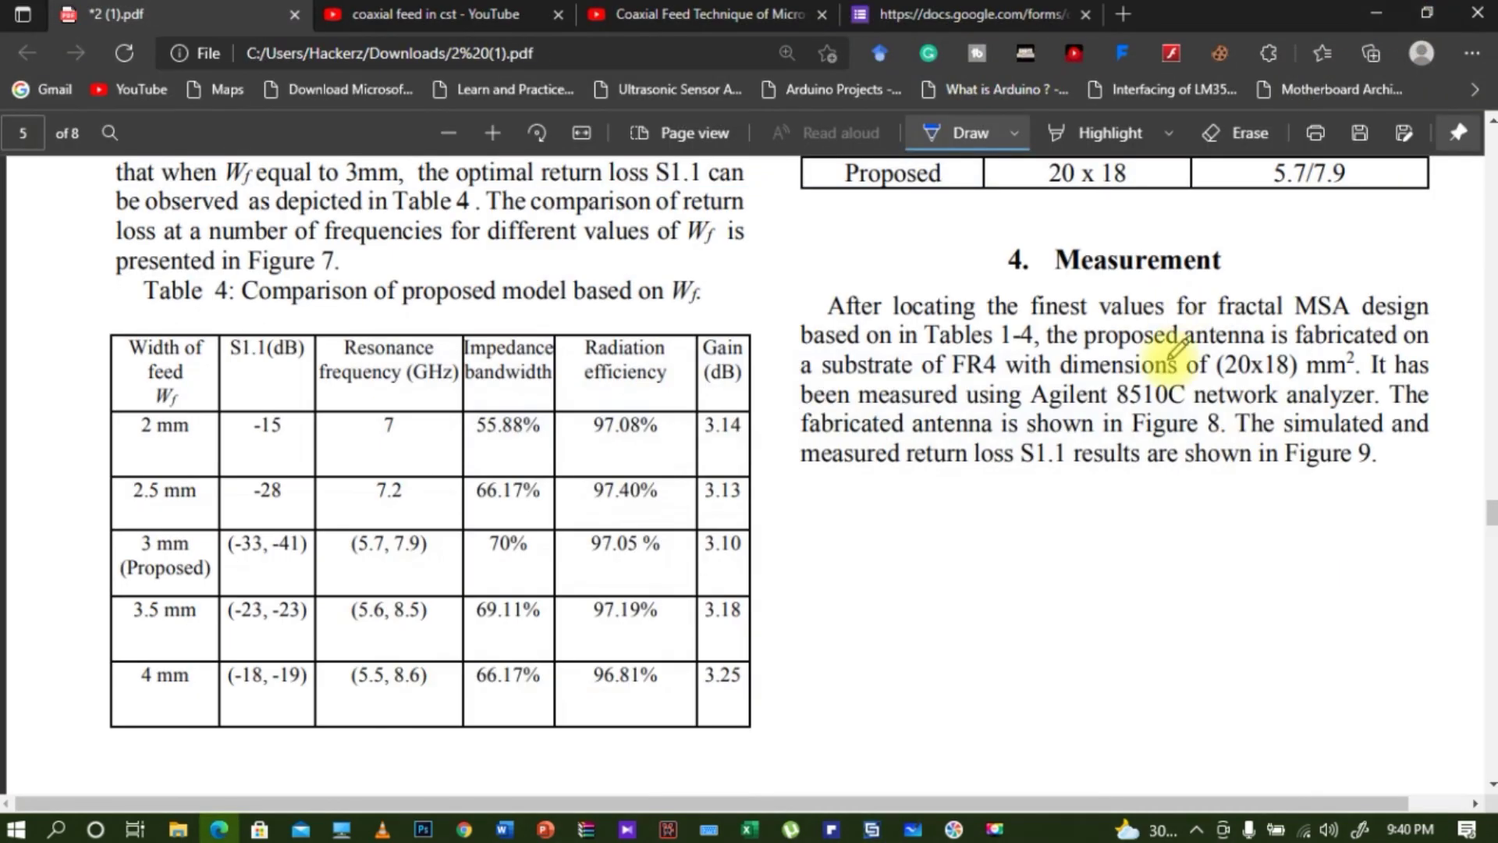
{"action": "left_click", "coordinate": [873, 829]}
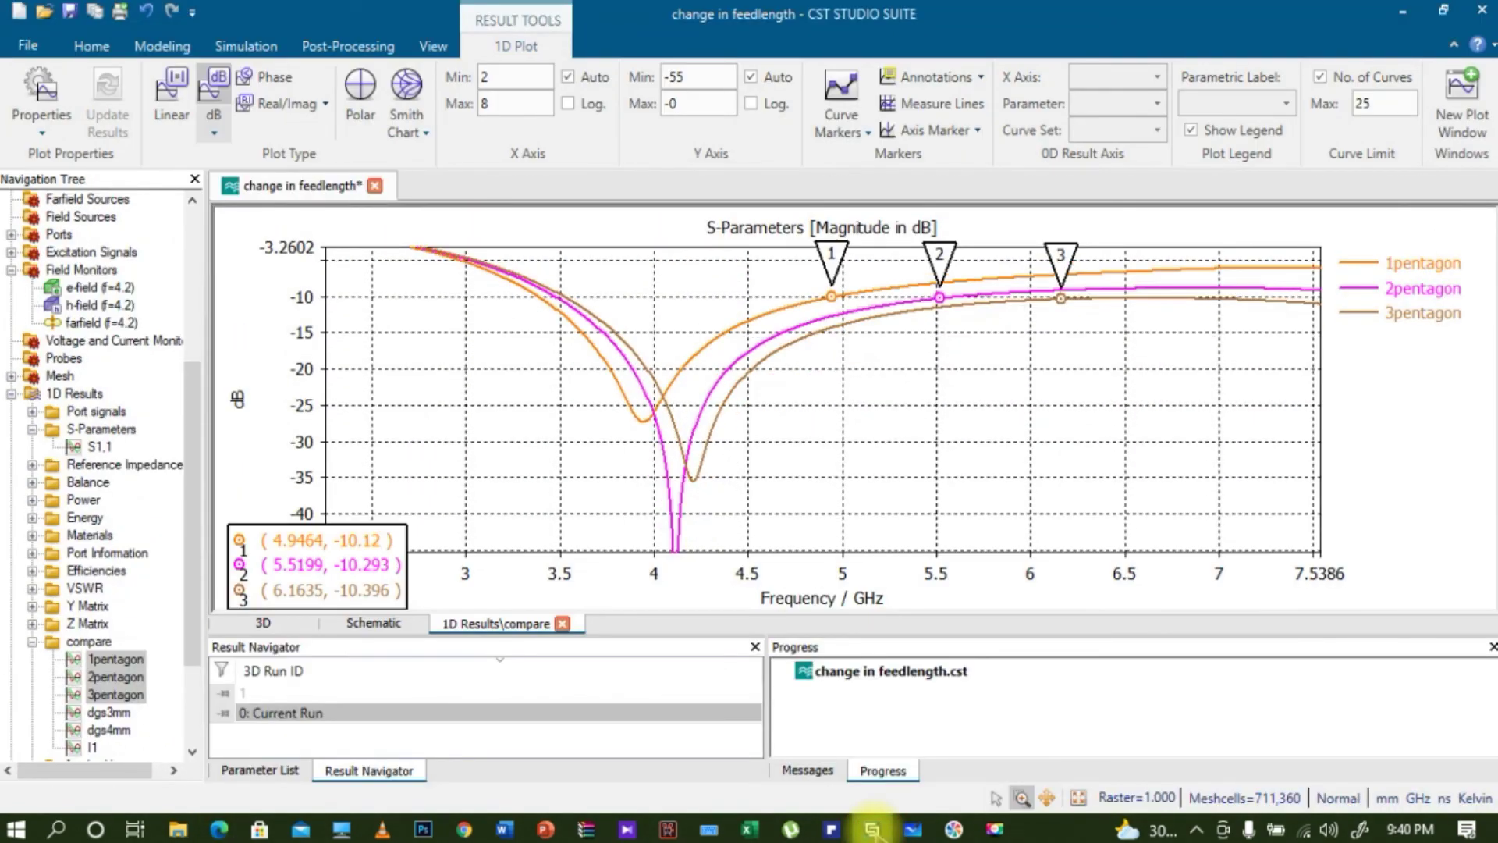
{"action": "scroll", "coordinate": [199, 546], "scroll_direction": "down", "scroll_amount": 3}
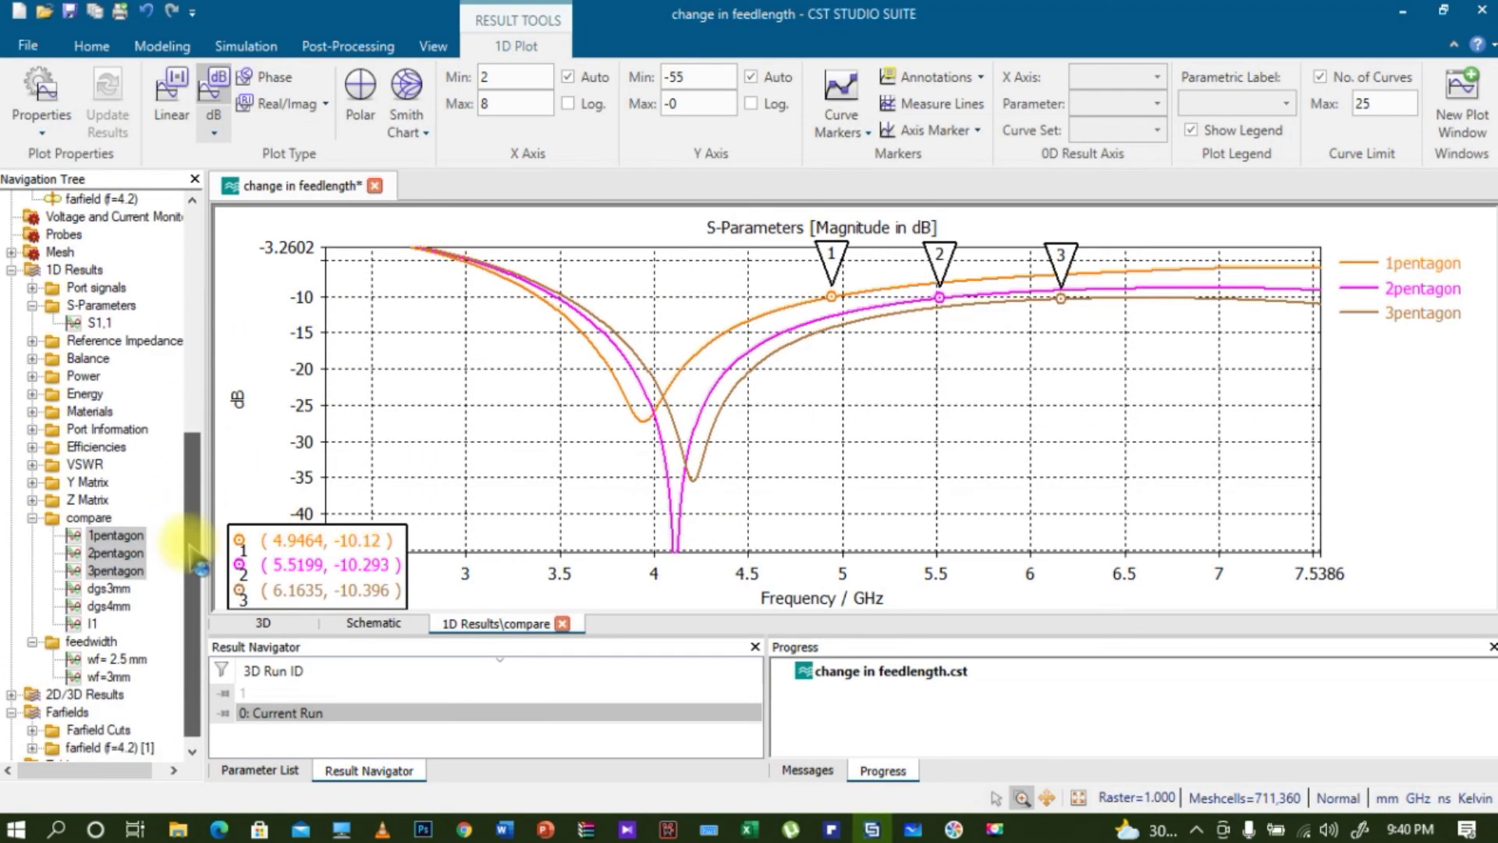
{"action": "scroll", "coordinate": [199, 547], "scroll_direction": "down", "scroll_amount": 1}
{"action": "left_click", "coordinate": [125, 730]}
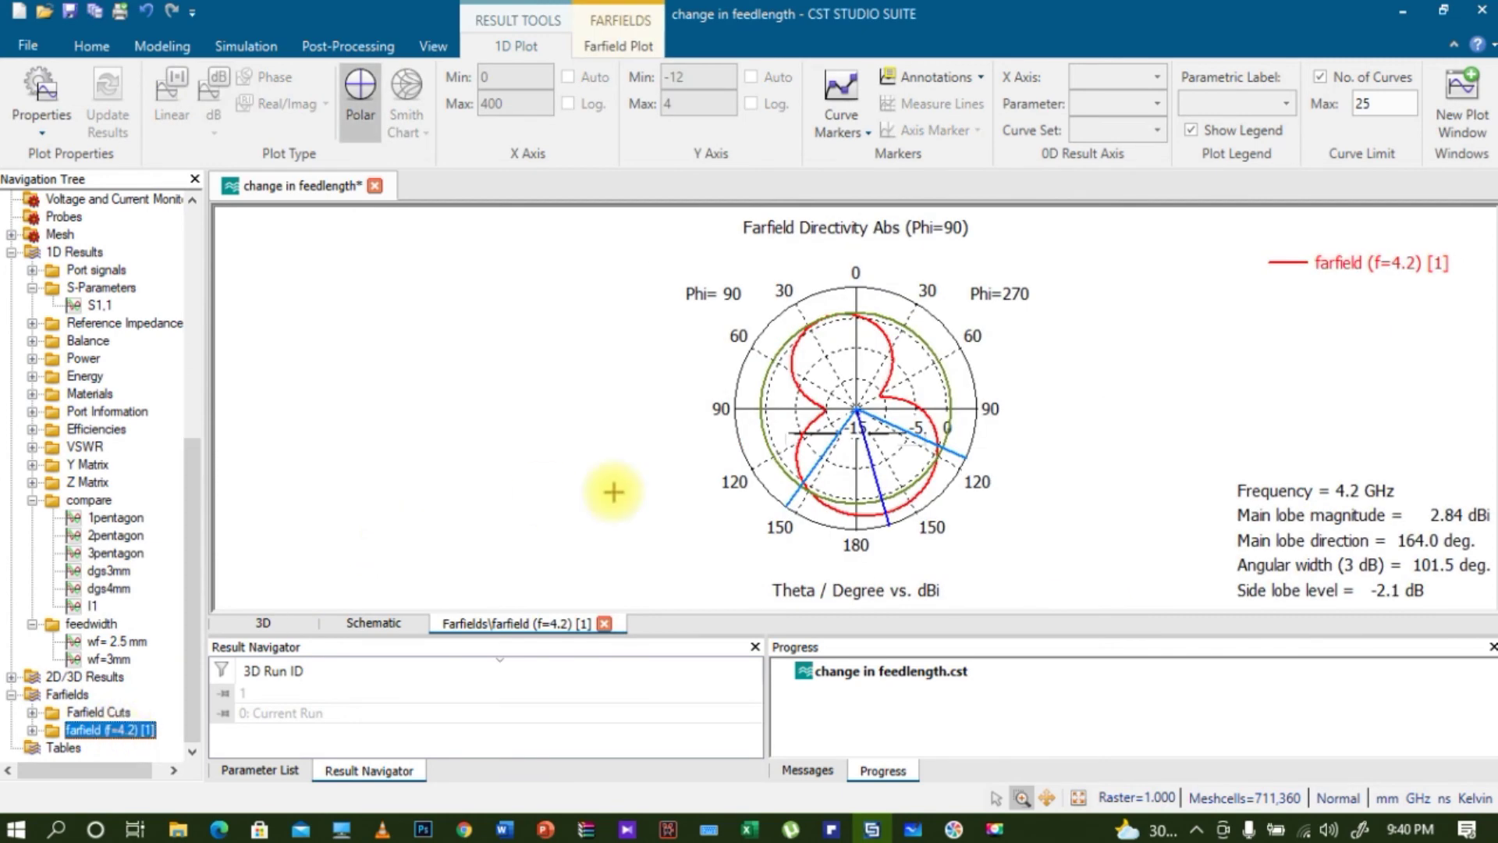
{"action": "left_click", "coordinate": [607, 46]}
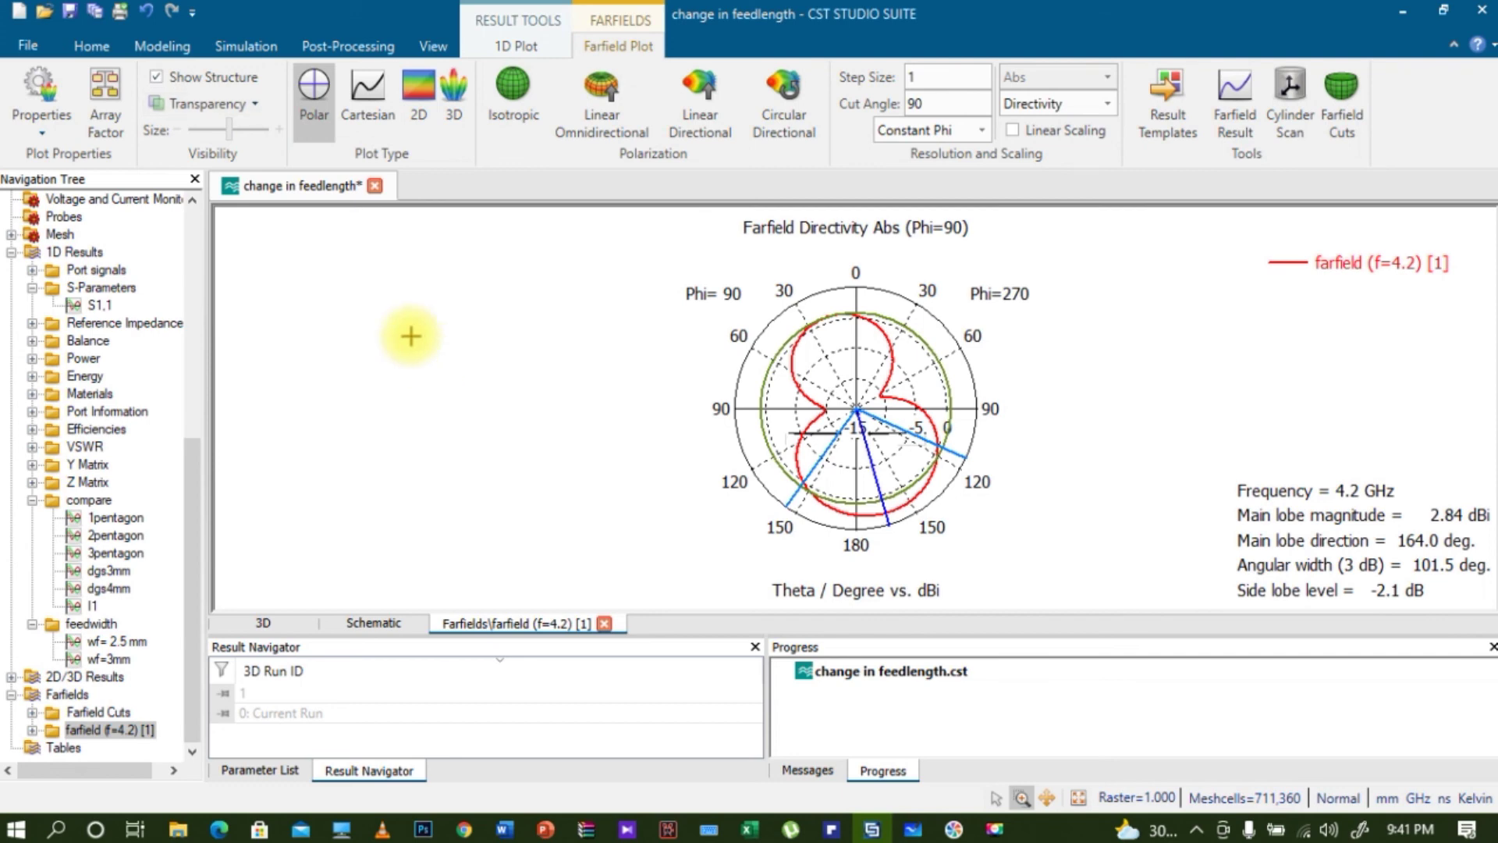
{"action": "left_click", "coordinate": [433, 46]}
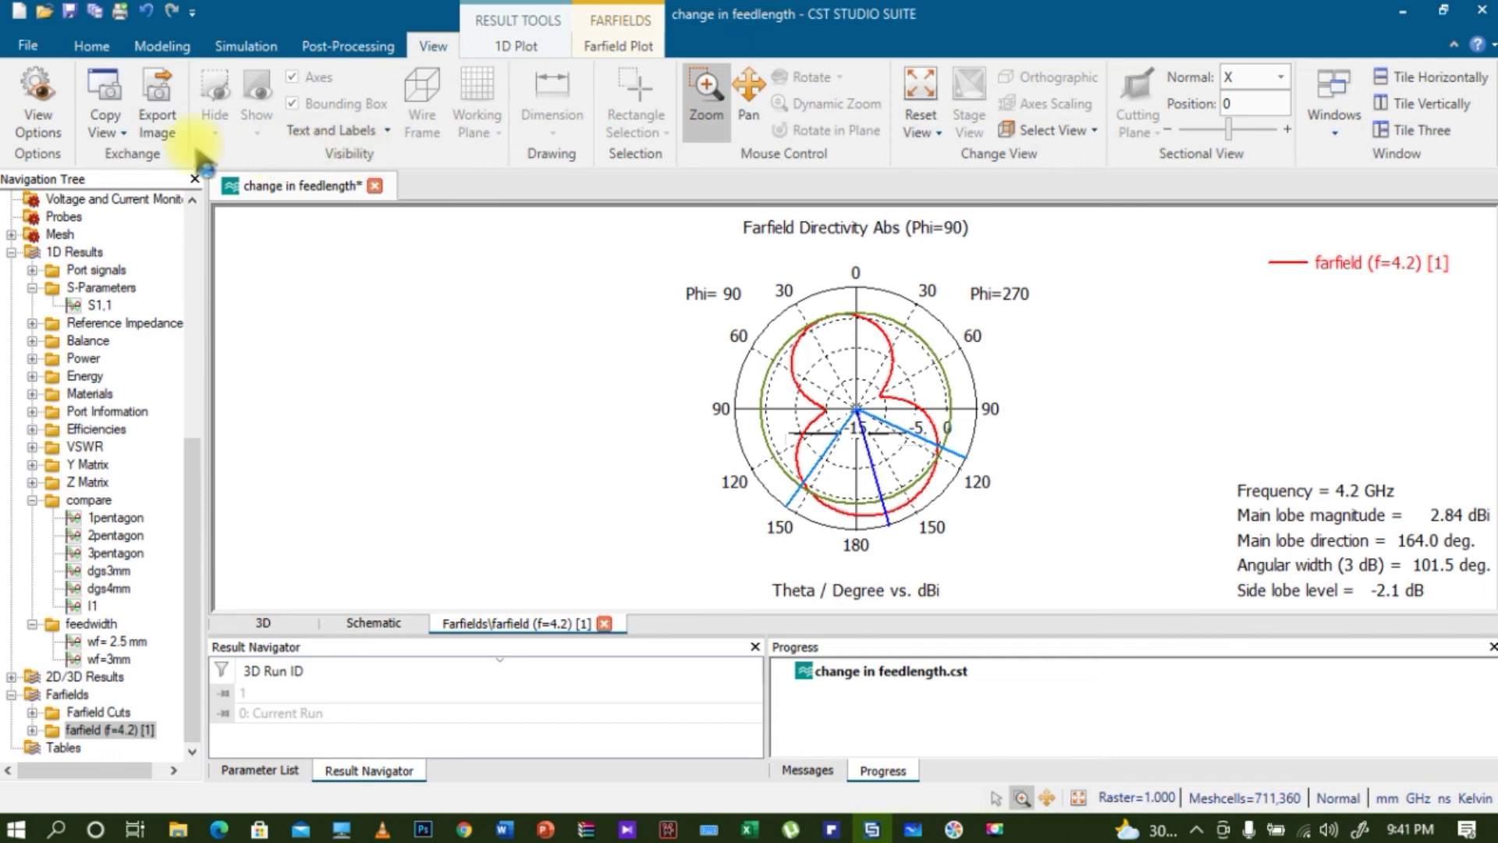
{"action": "left_click", "coordinate": [125, 134]}
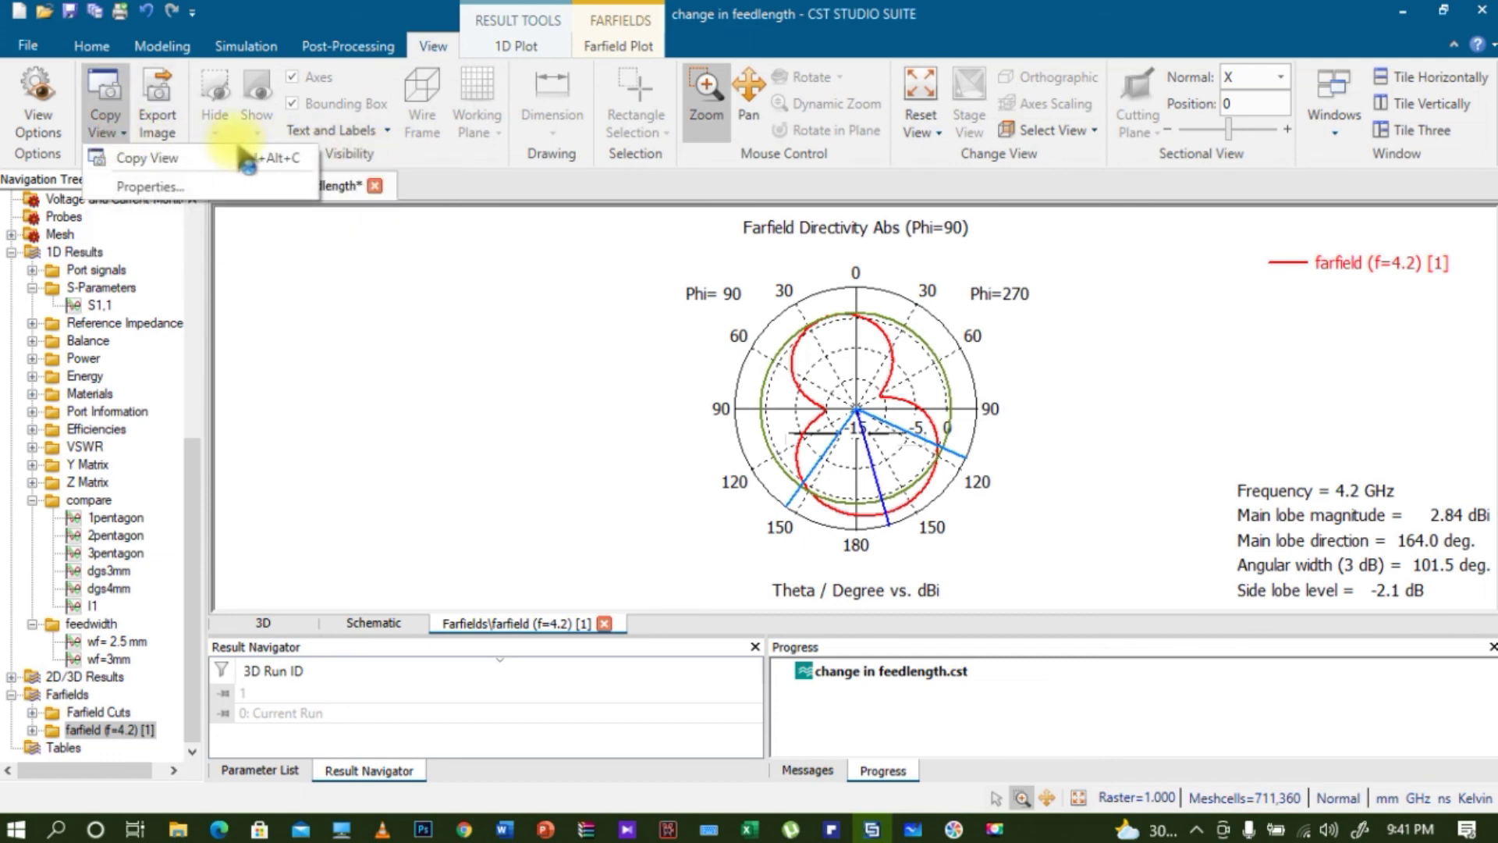
{"action": "left_click", "coordinate": [516, 46]}
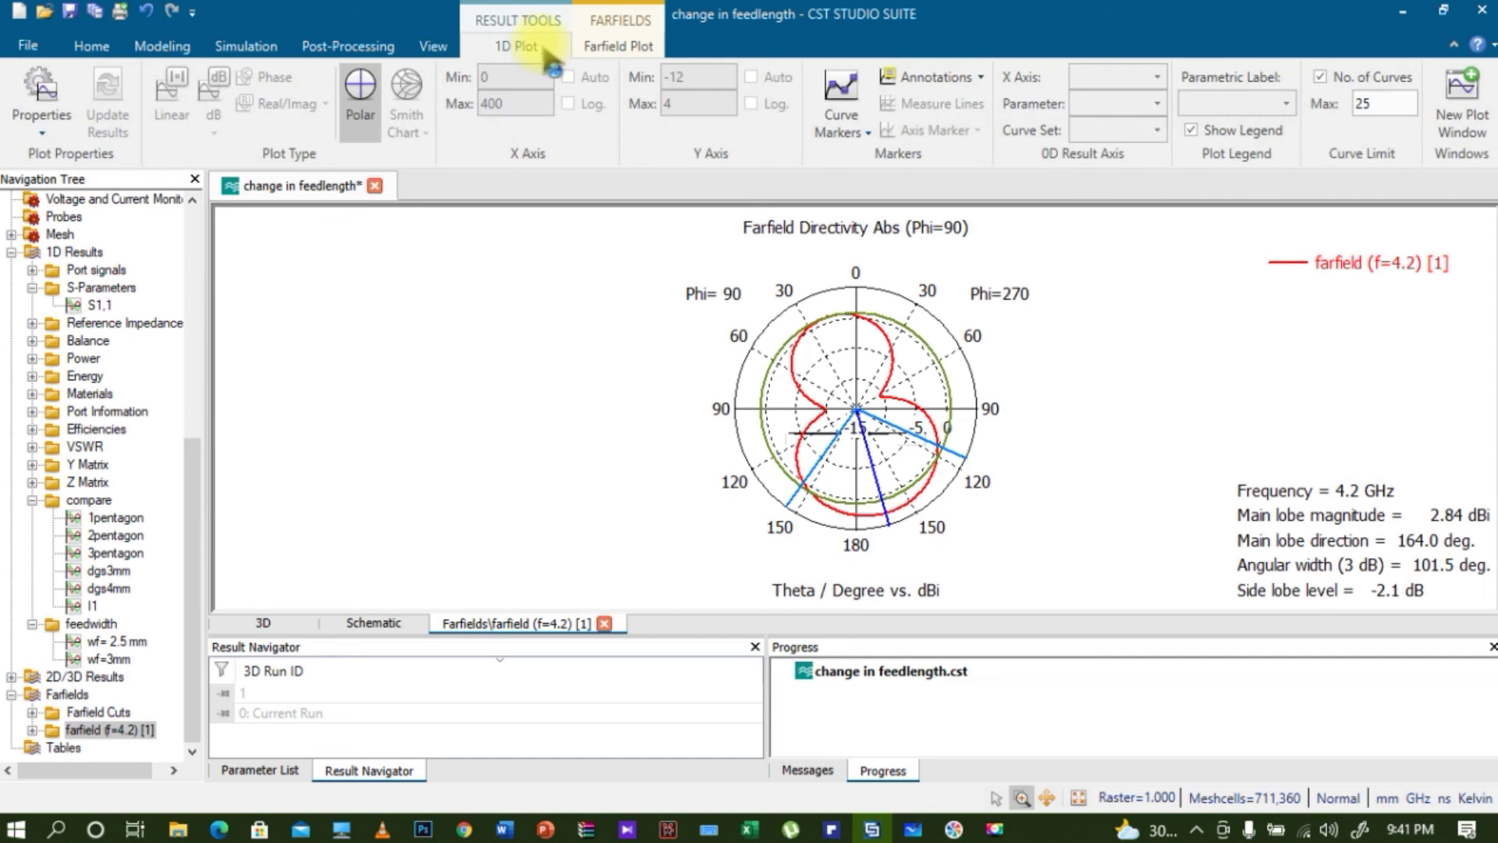
{"action": "left_click", "coordinate": [619, 48]}
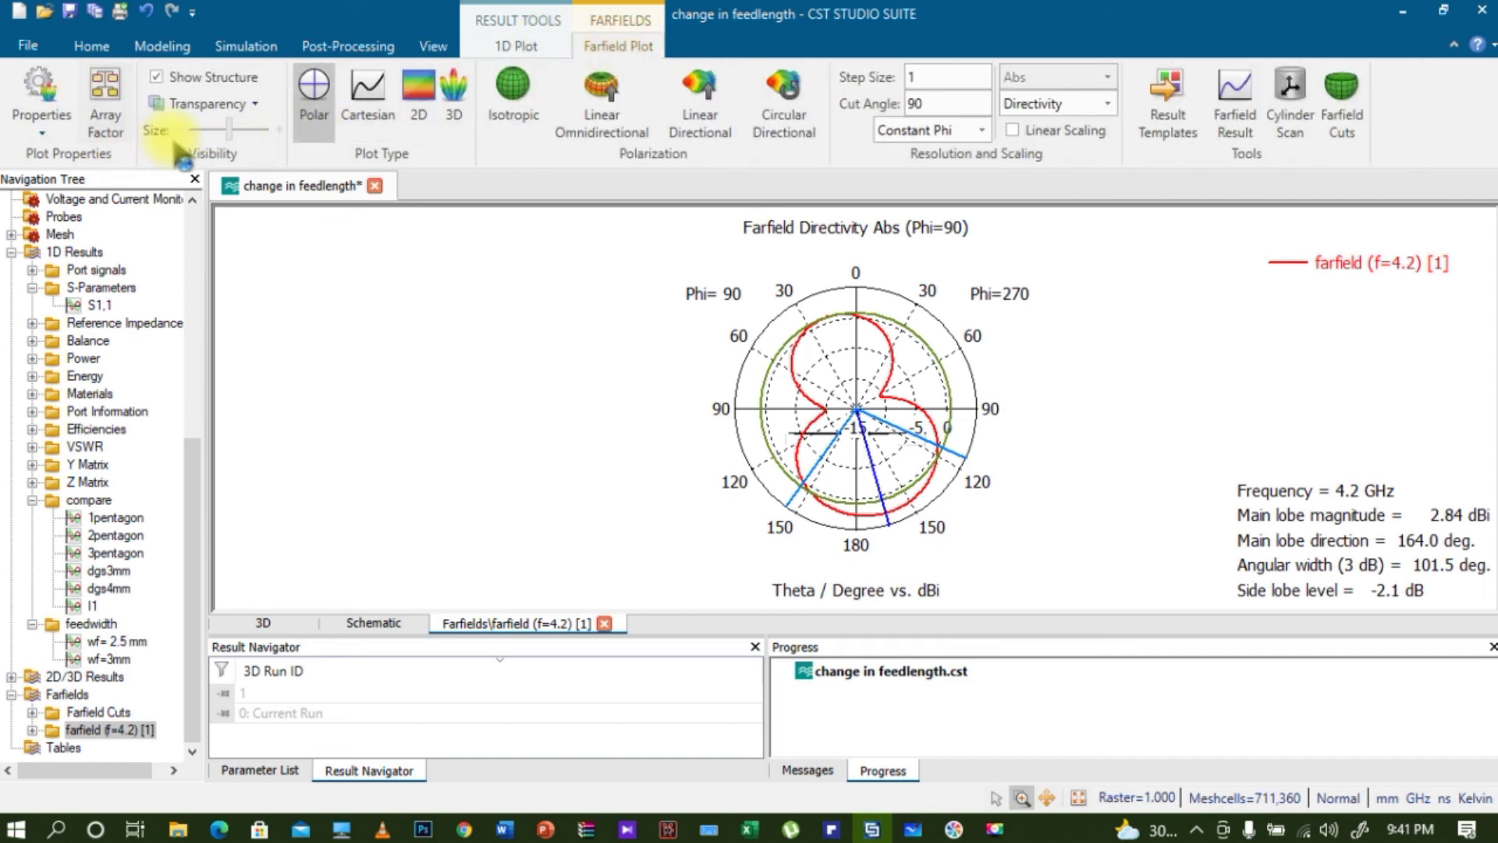
{"action": "left_click", "coordinate": [435, 47]}
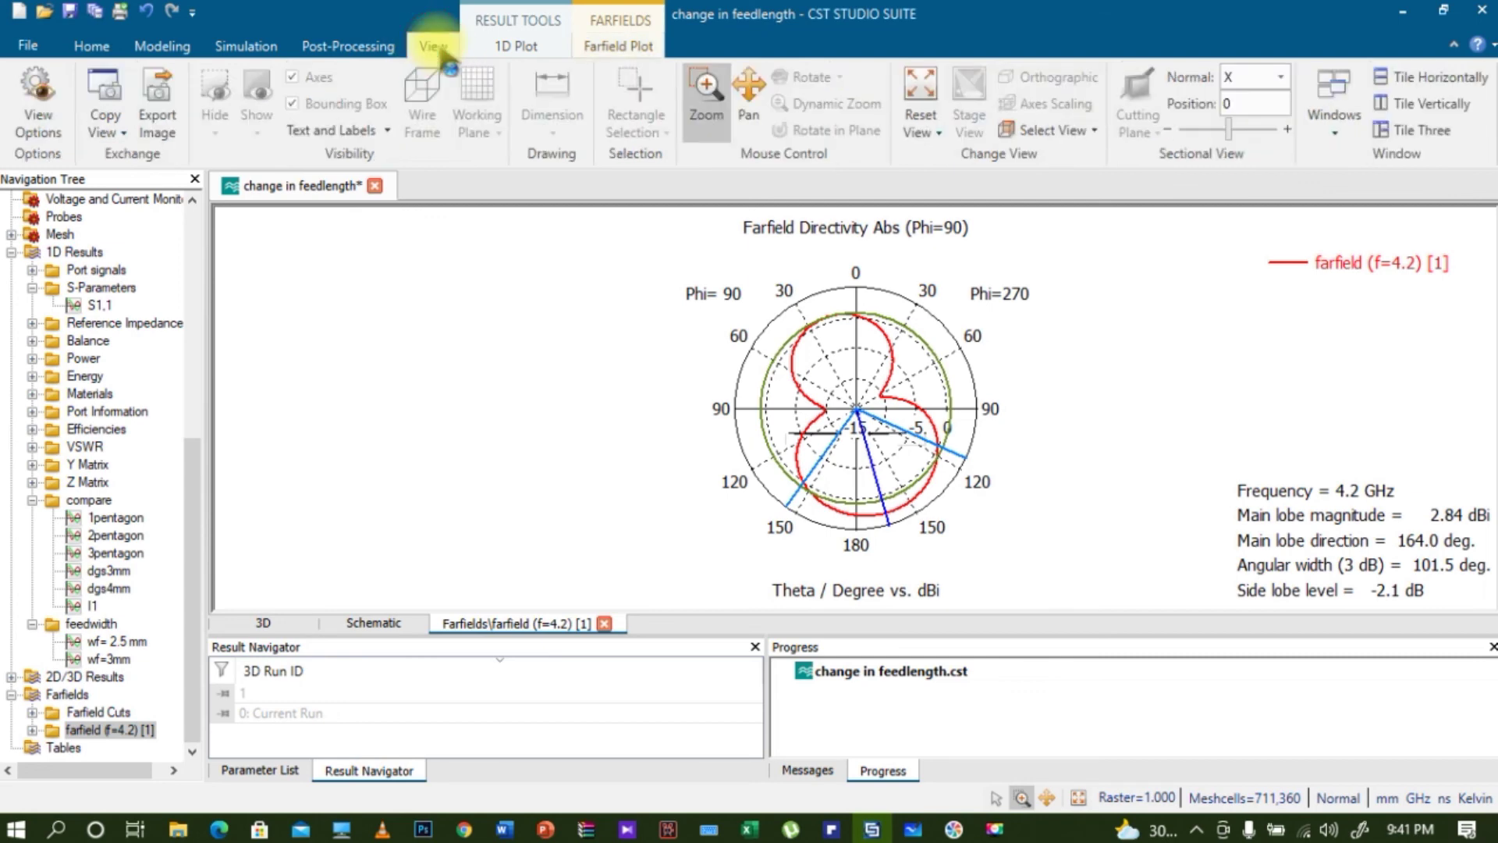
{"action": "left_click", "coordinate": [336, 134]}
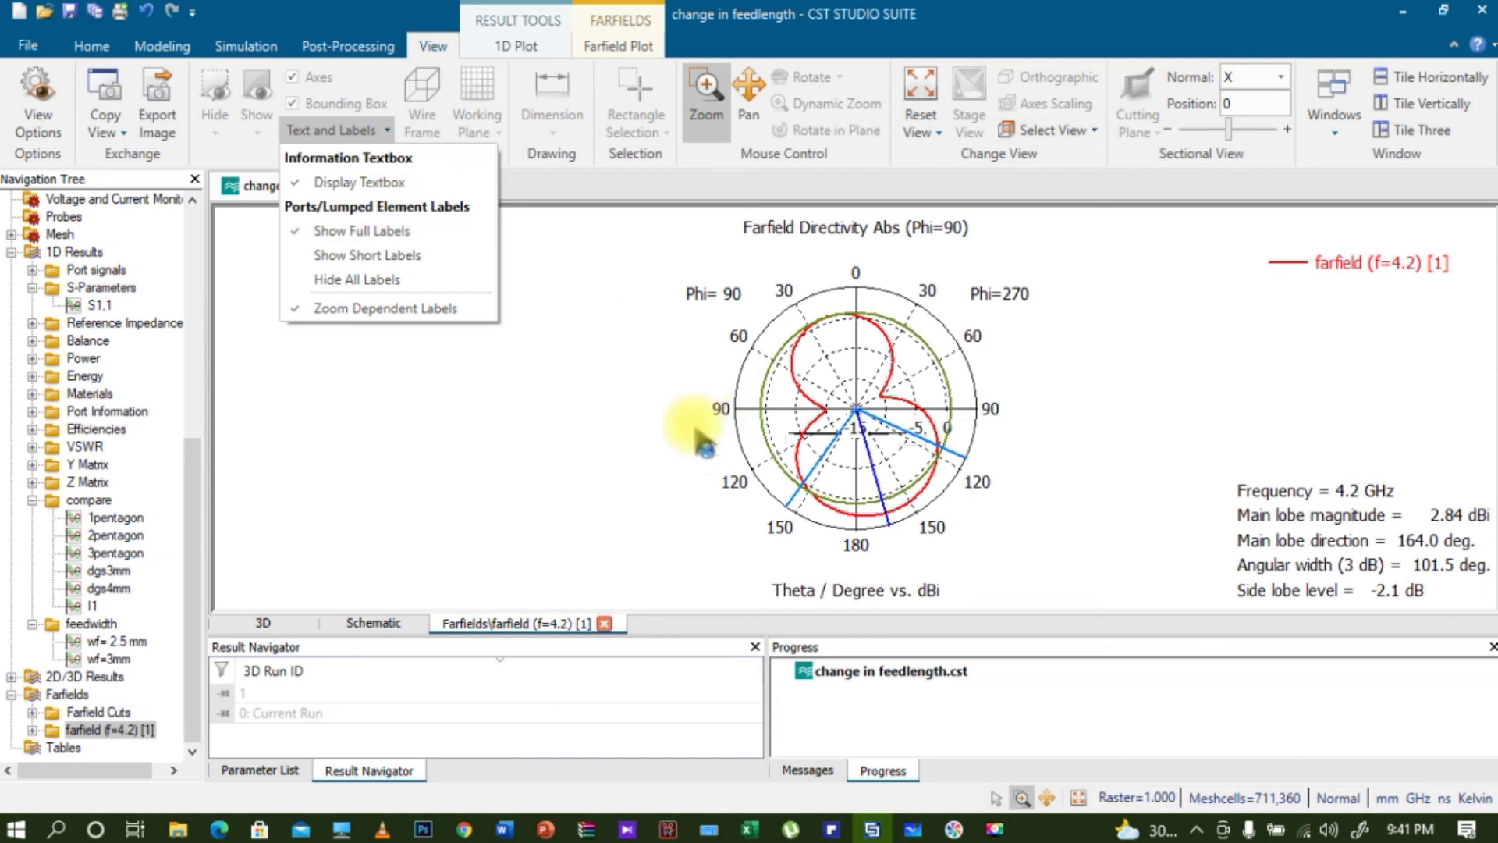
Show farfield (f=4.2) [1] as a 3D plot and set the plotted quantity to Gain (IEEE)
{"action": "left_click", "coordinate": [646, 49]}
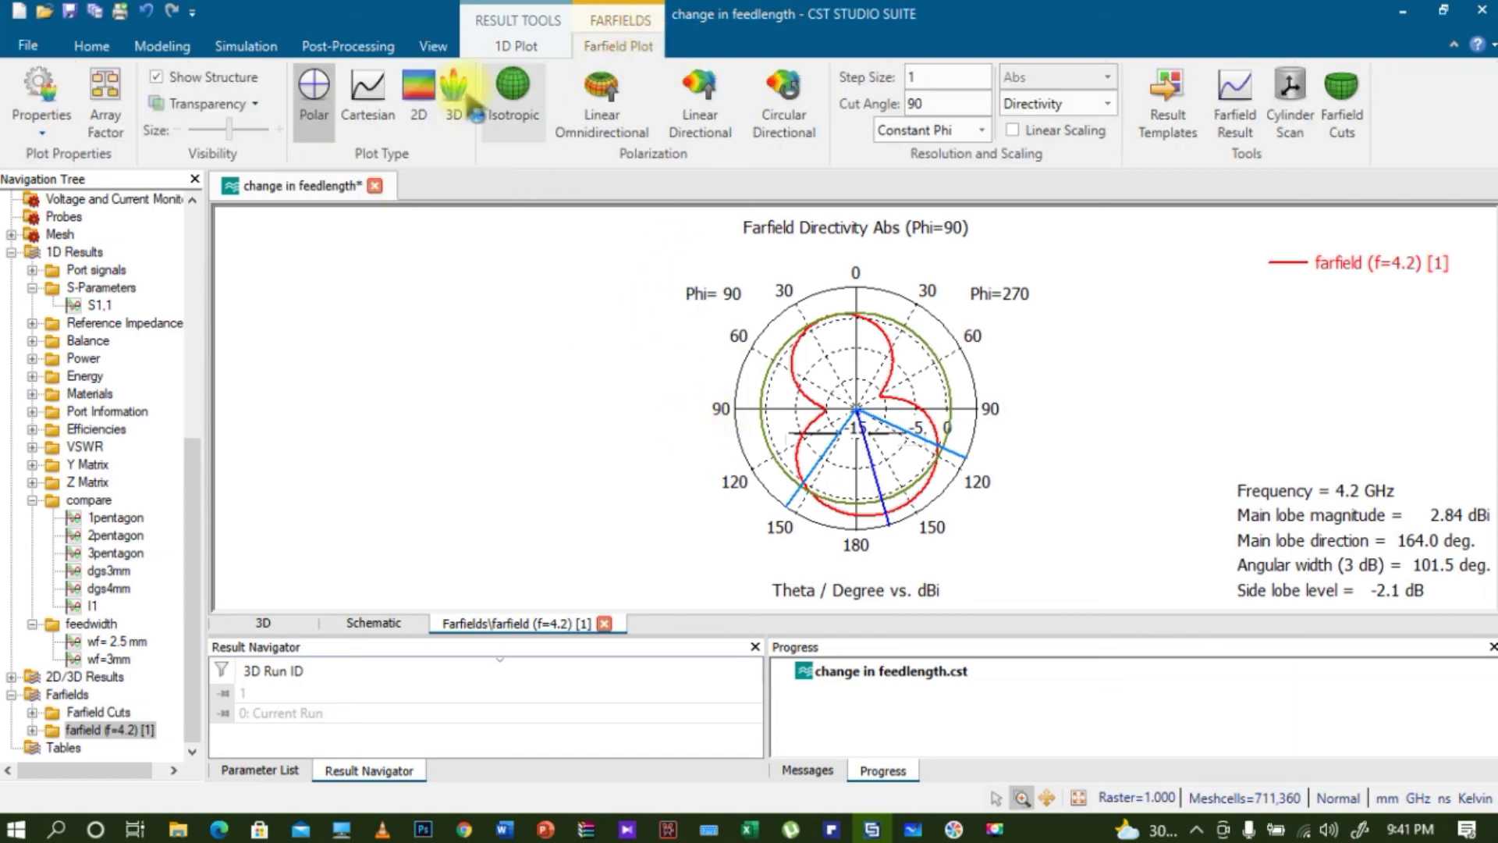
{"action": "left_click", "coordinate": [435, 97]}
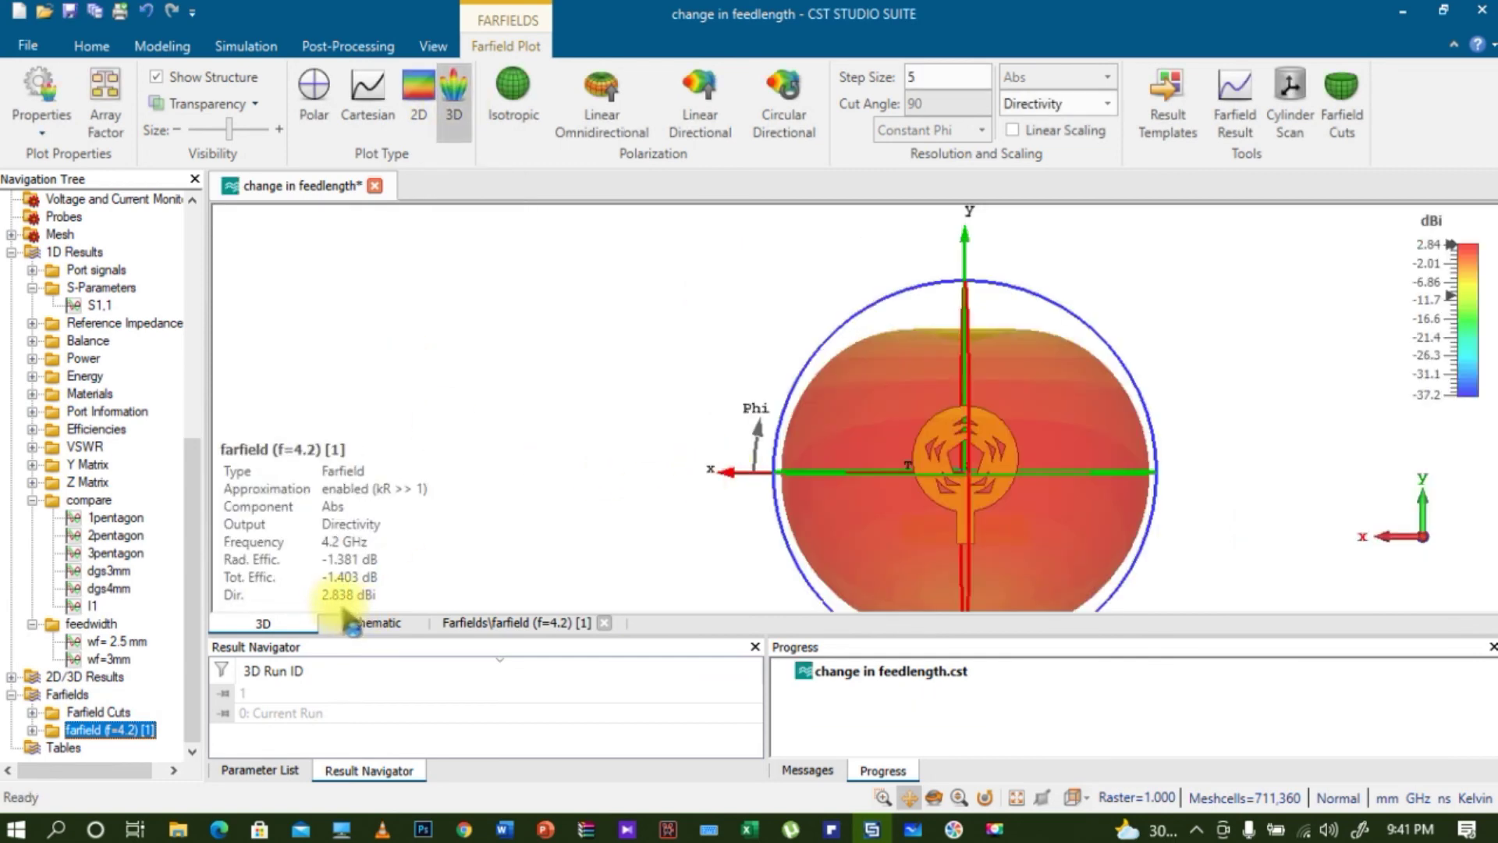
{"action": "left_click", "coordinate": [1107, 104]}
{"action": "left_click", "coordinate": [1038, 143]}
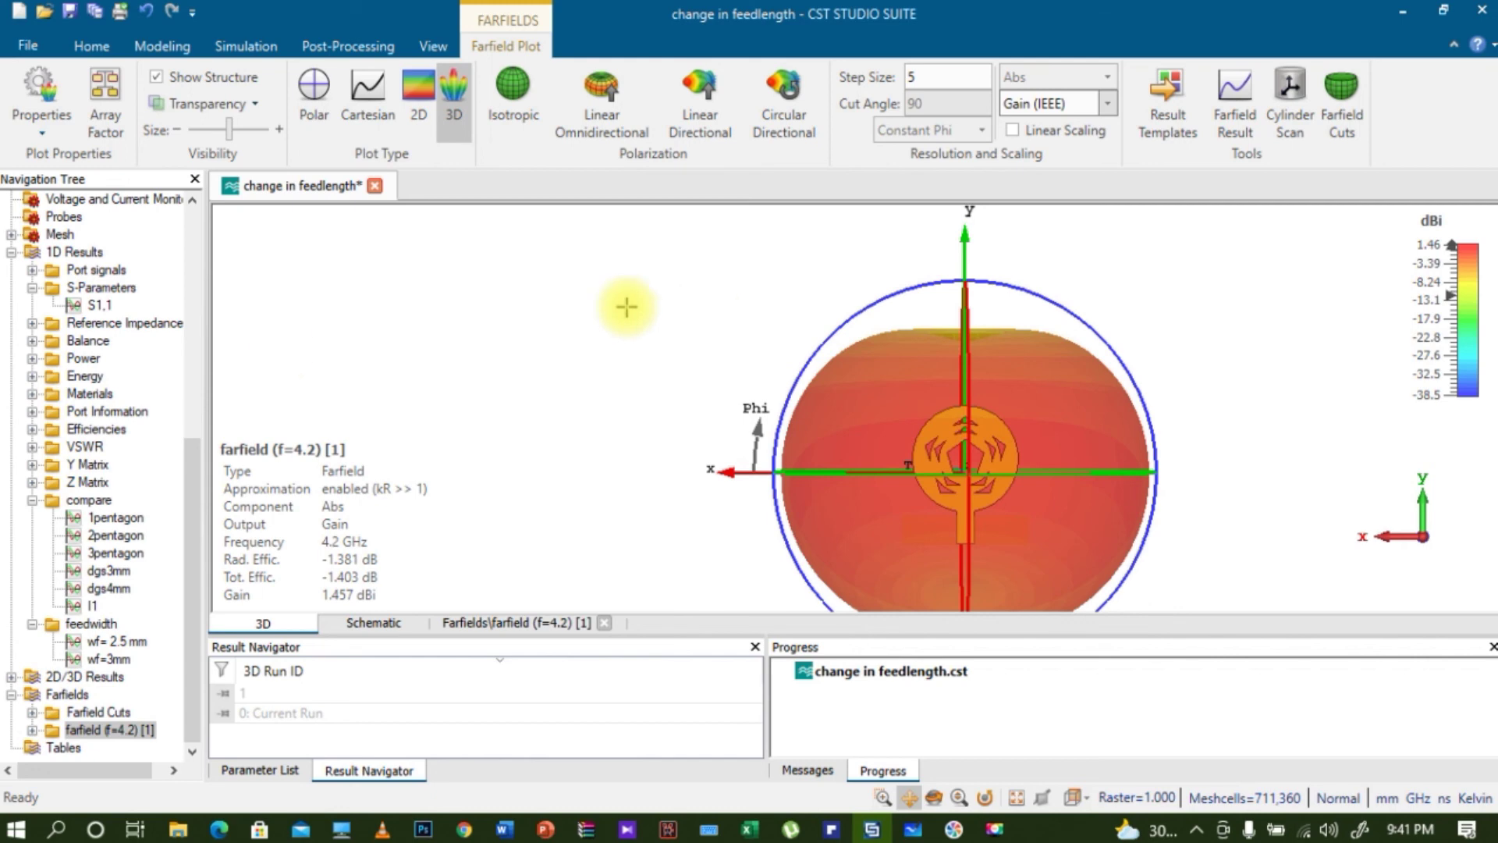
View the S1,1 curve, and inspect the c1patch component's slots and feed line in the 3D model
{"action": "left_click", "coordinate": [98, 305]}
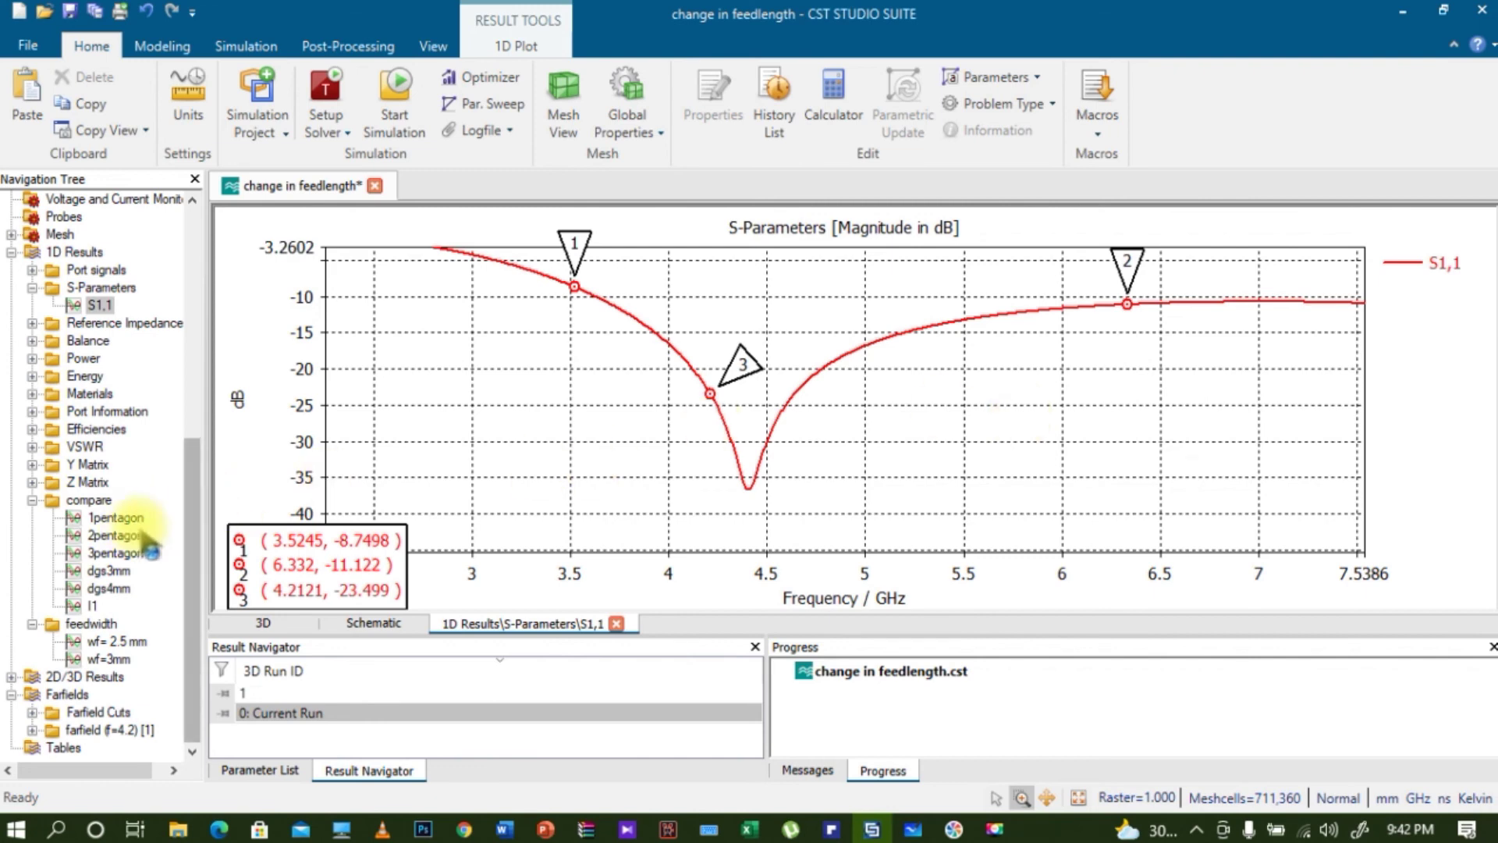
{"action": "scroll", "coordinate": [109, 386], "scroll_direction": "up", "scroll_amount": 1}
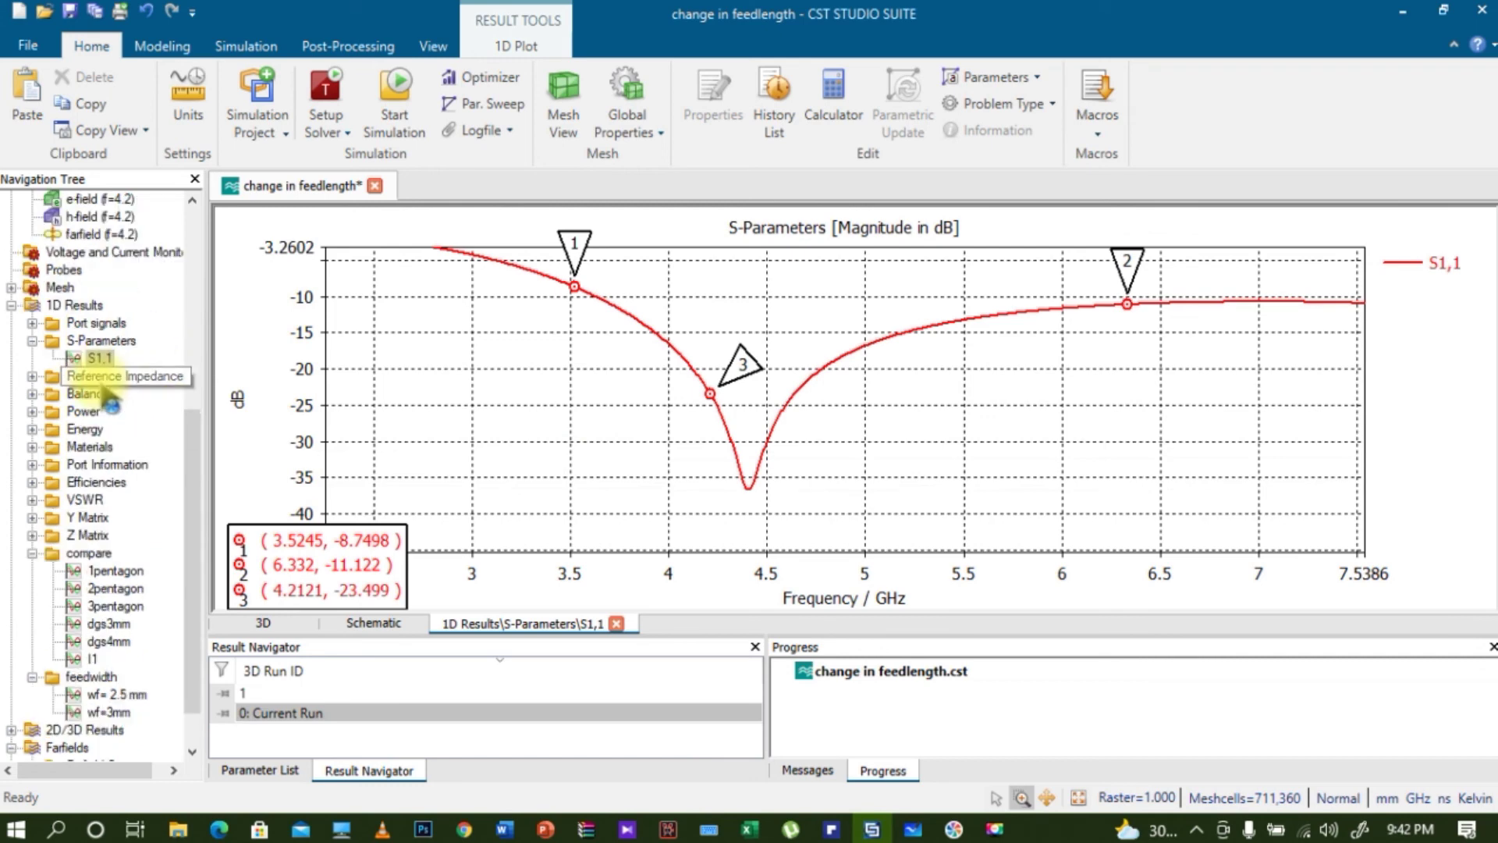
{"action": "left_click_drag", "start_coordinate": [201, 452], "coordinate": [201, 231]}
{"action": "left_click", "coordinate": [118, 234]}
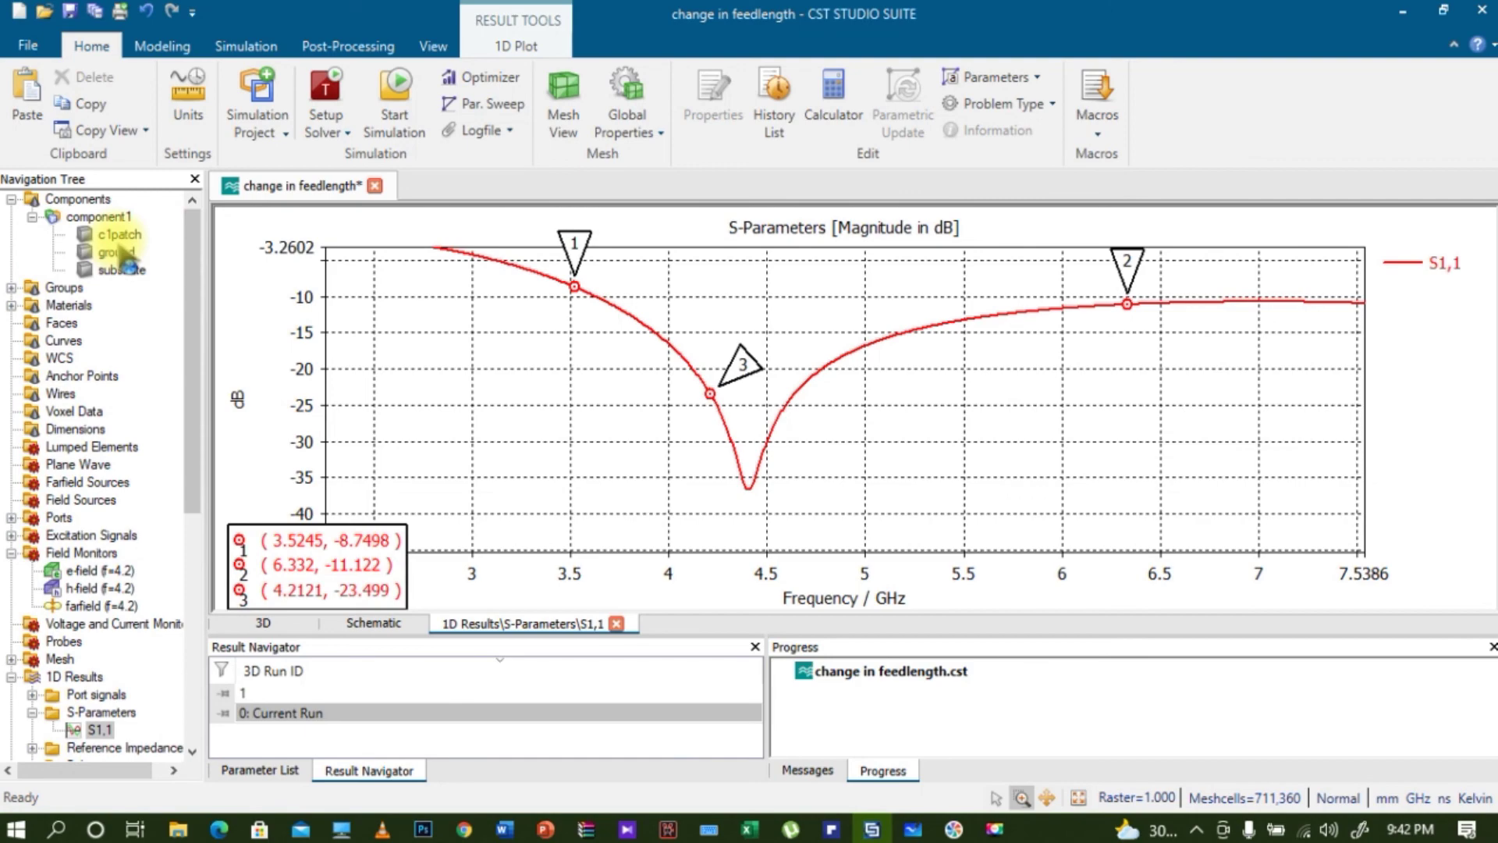
{"action": "scroll", "coordinate": [585, 363], "scroll_direction": "down", "scroll_amount": 4}
{"action": "scroll", "coordinate": [585, 363], "scroll_direction": "up", "scroll_amount": 3}
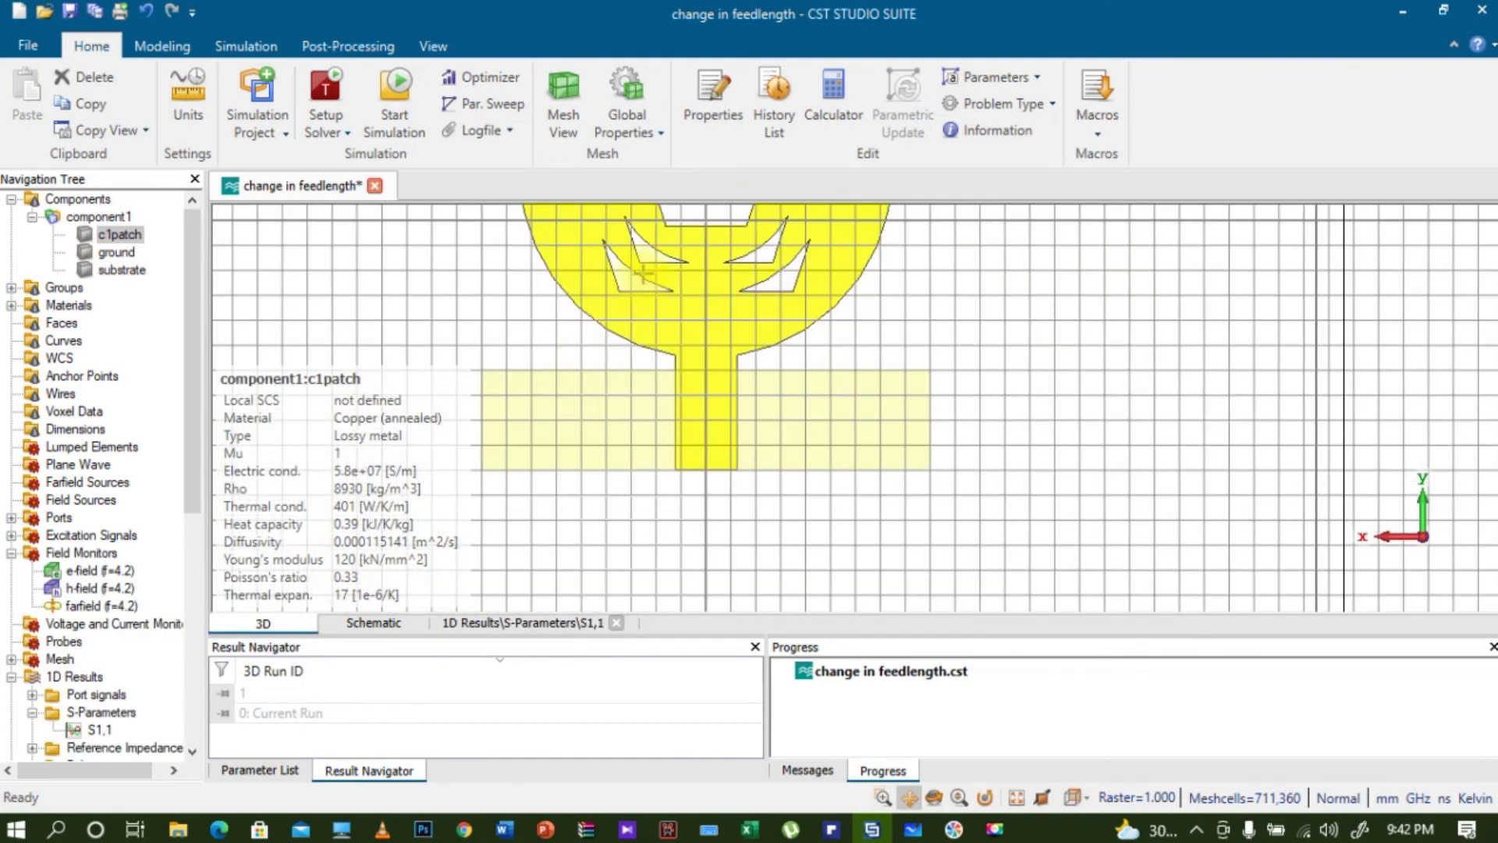
{"action": "scroll", "coordinate": [706, 276], "scroll_direction": "down", "scroll_amount": 1}
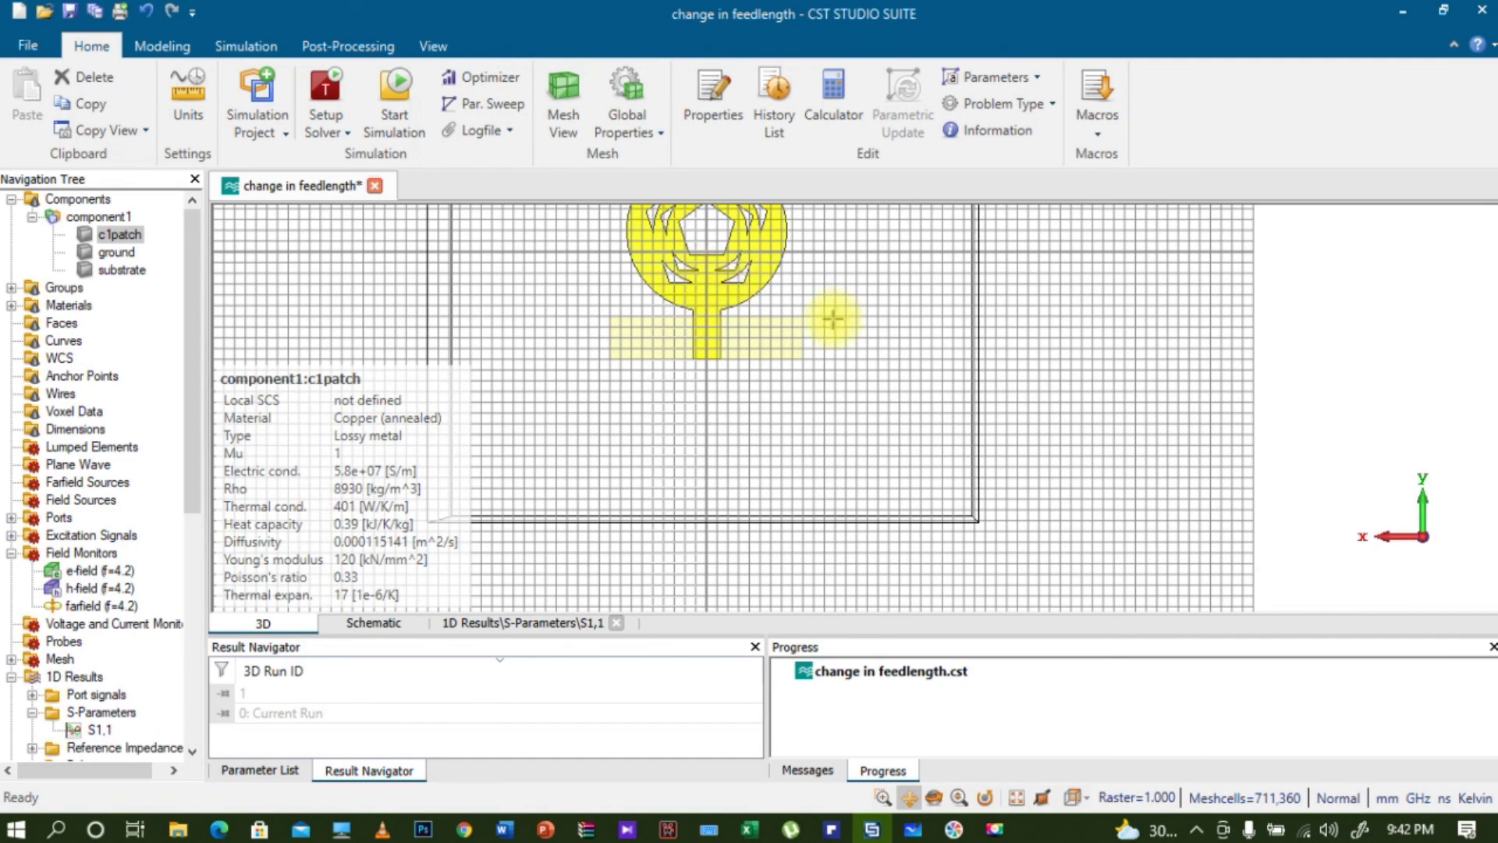
{"action": "scroll", "coordinate": [820, 412], "scroll_direction": "down", "scroll_amount": 2}
{"action": "scroll", "coordinate": [831, 414], "scroll_direction": "up", "scroll_amount": 2}
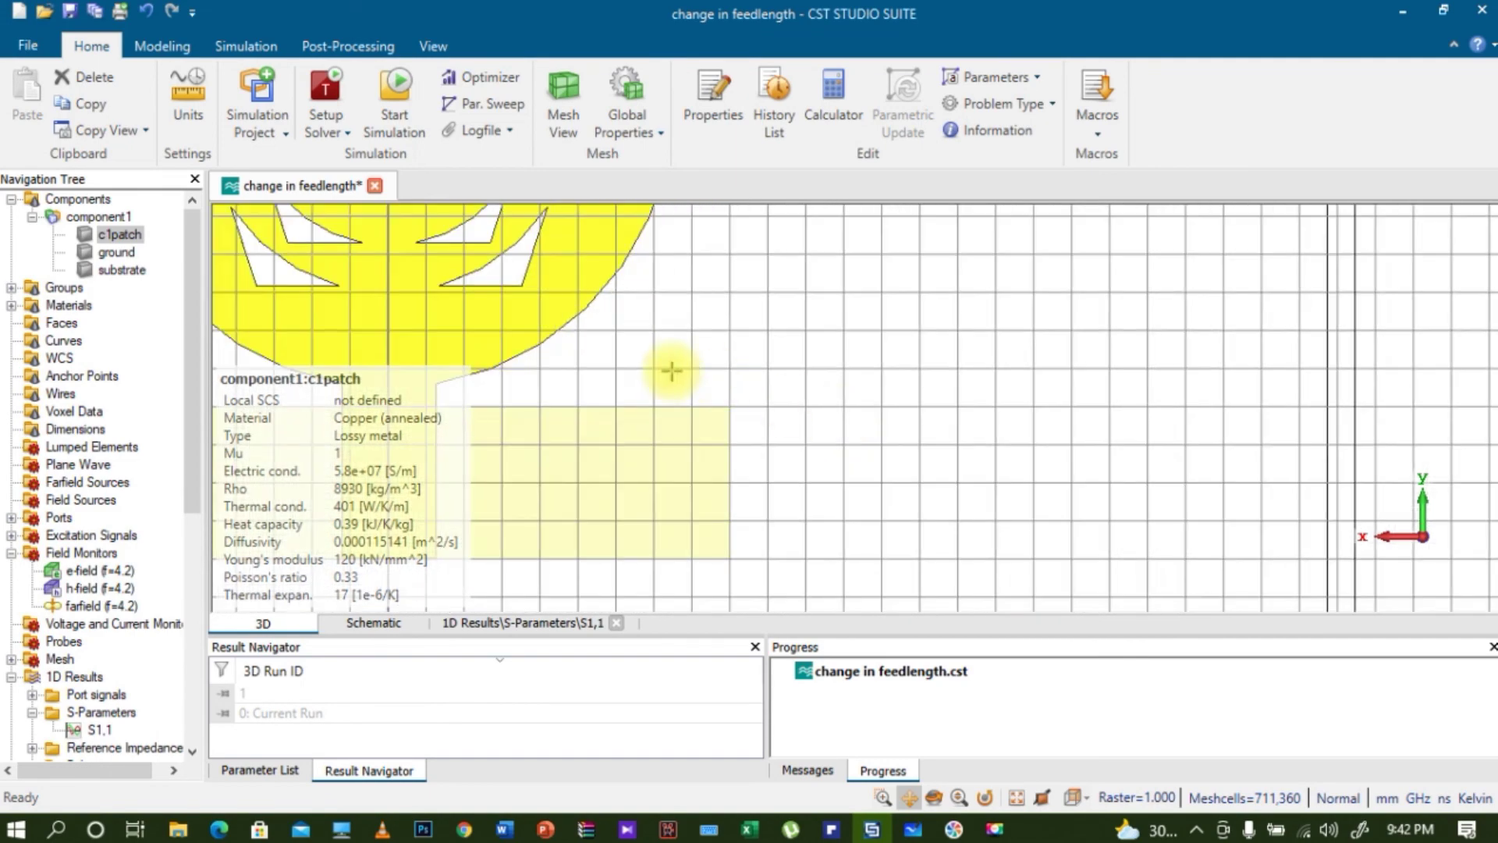
{"action": "scroll", "coordinate": [948, 479], "scroll_direction": "up", "scroll_amount": 3}
{"action": "scroll", "coordinate": [960, 488], "scroll_direction": "down", "scroll_amount": 3}
{"action": "scroll", "coordinate": [960, 488], "scroll_direction": "up", "scroll_amount": 1}
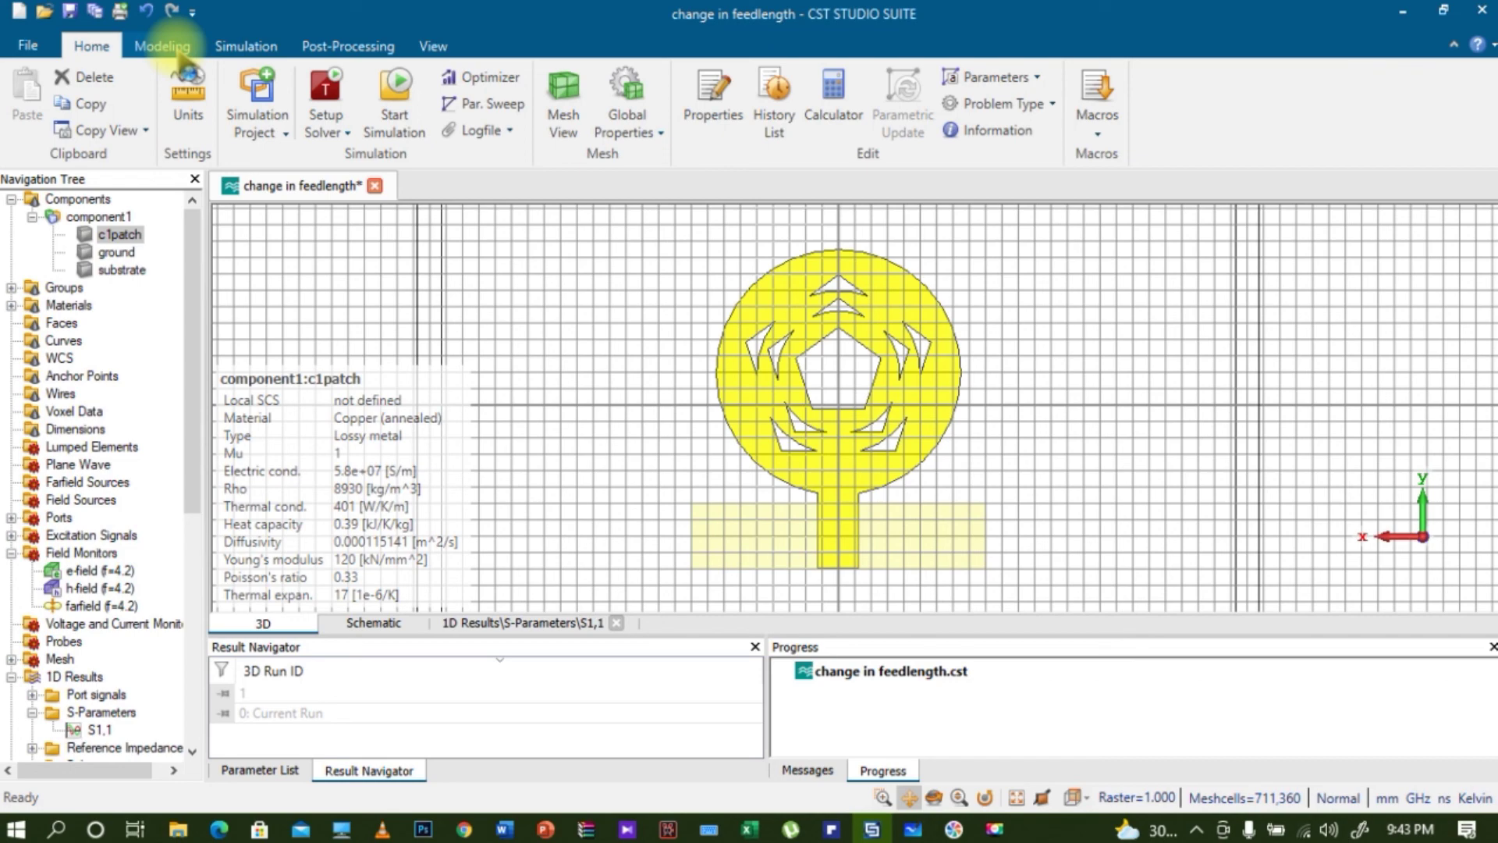
{"action": "mouse_move", "coordinate": [465, 829]}
{"action": "left_click", "coordinate": [414, 730]}
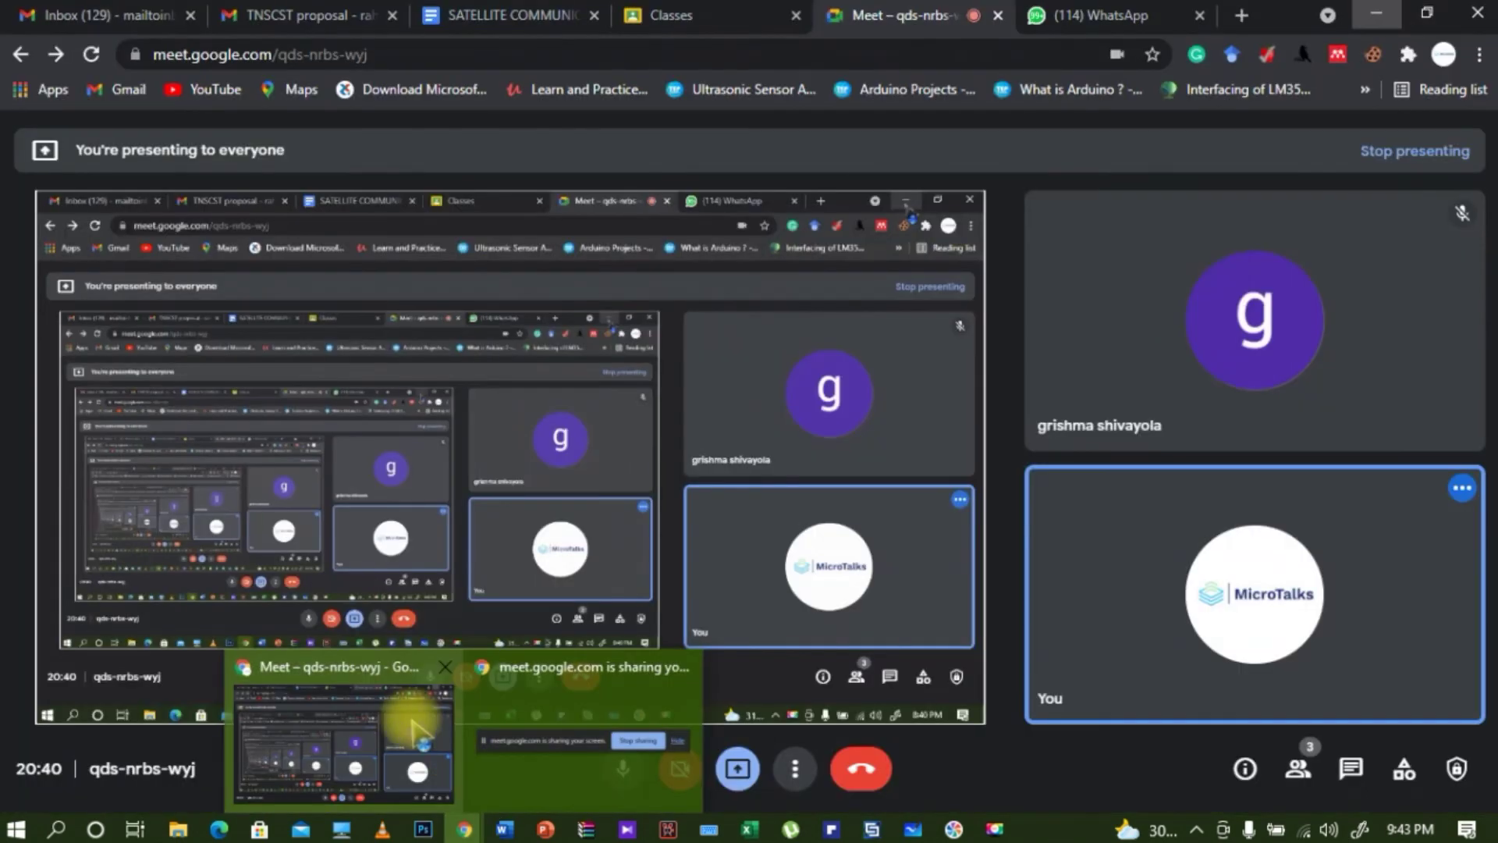
{"action": "left_click", "coordinate": [413, 730]}
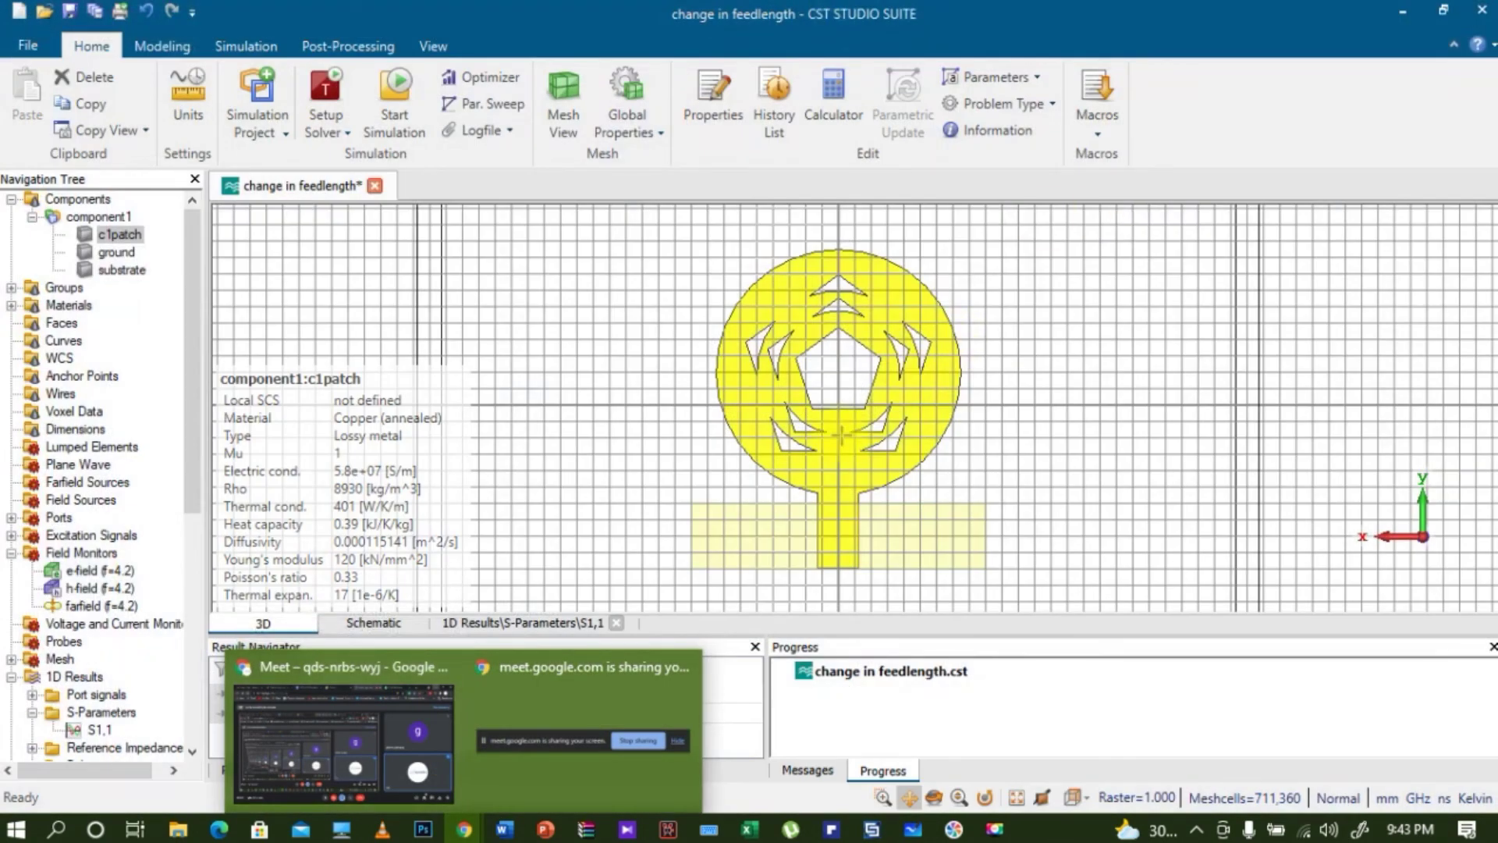
Review the Field Monitor and Waveguide Port settings without adding a monitor or a port
{"action": "left_click", "coordinate": [181, 48]}
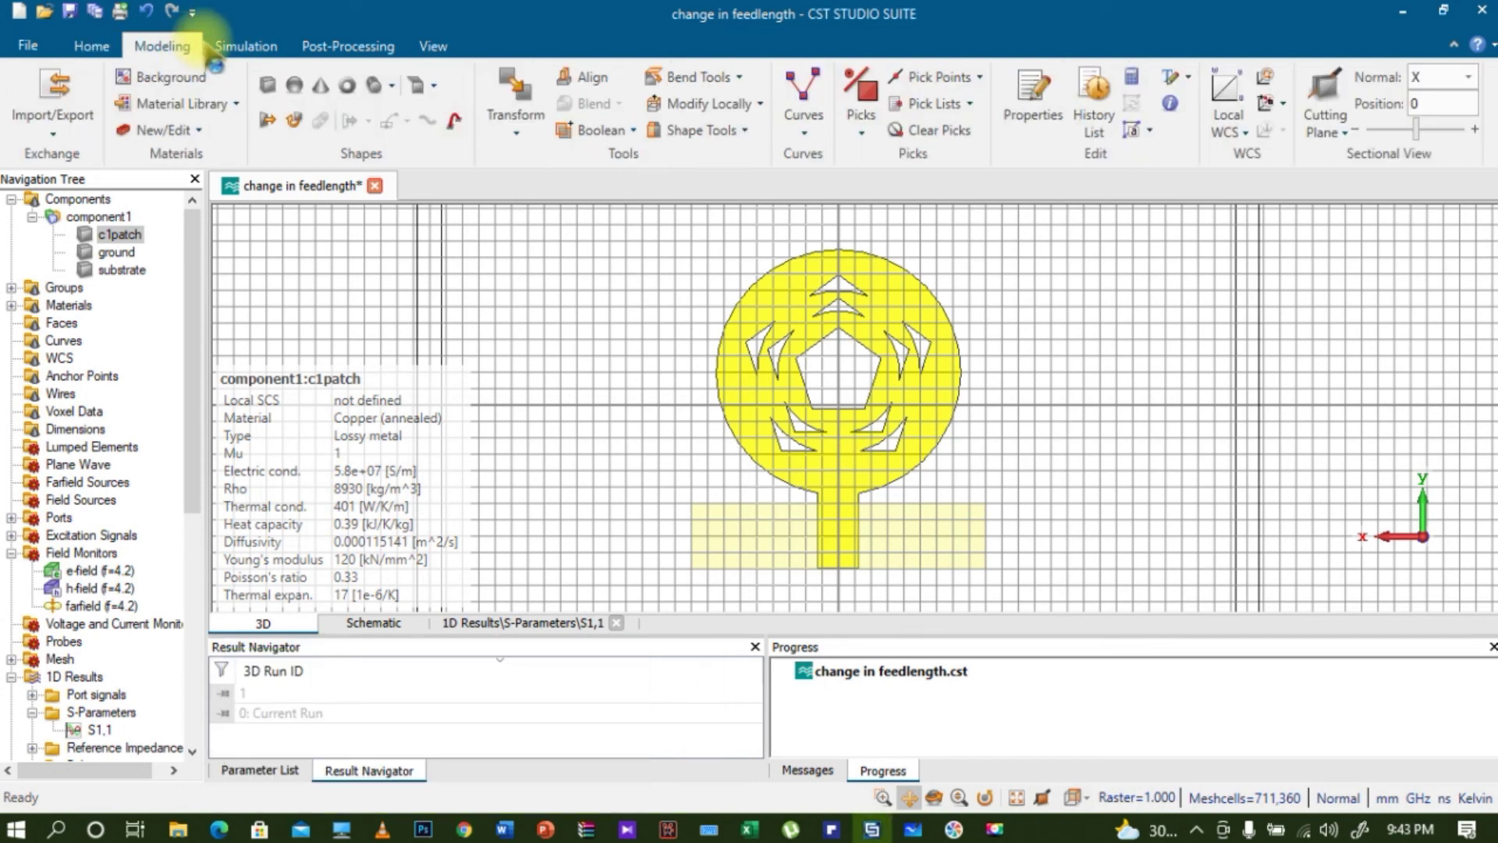
{"action": "left_click", "coordinate": [243, 46]}
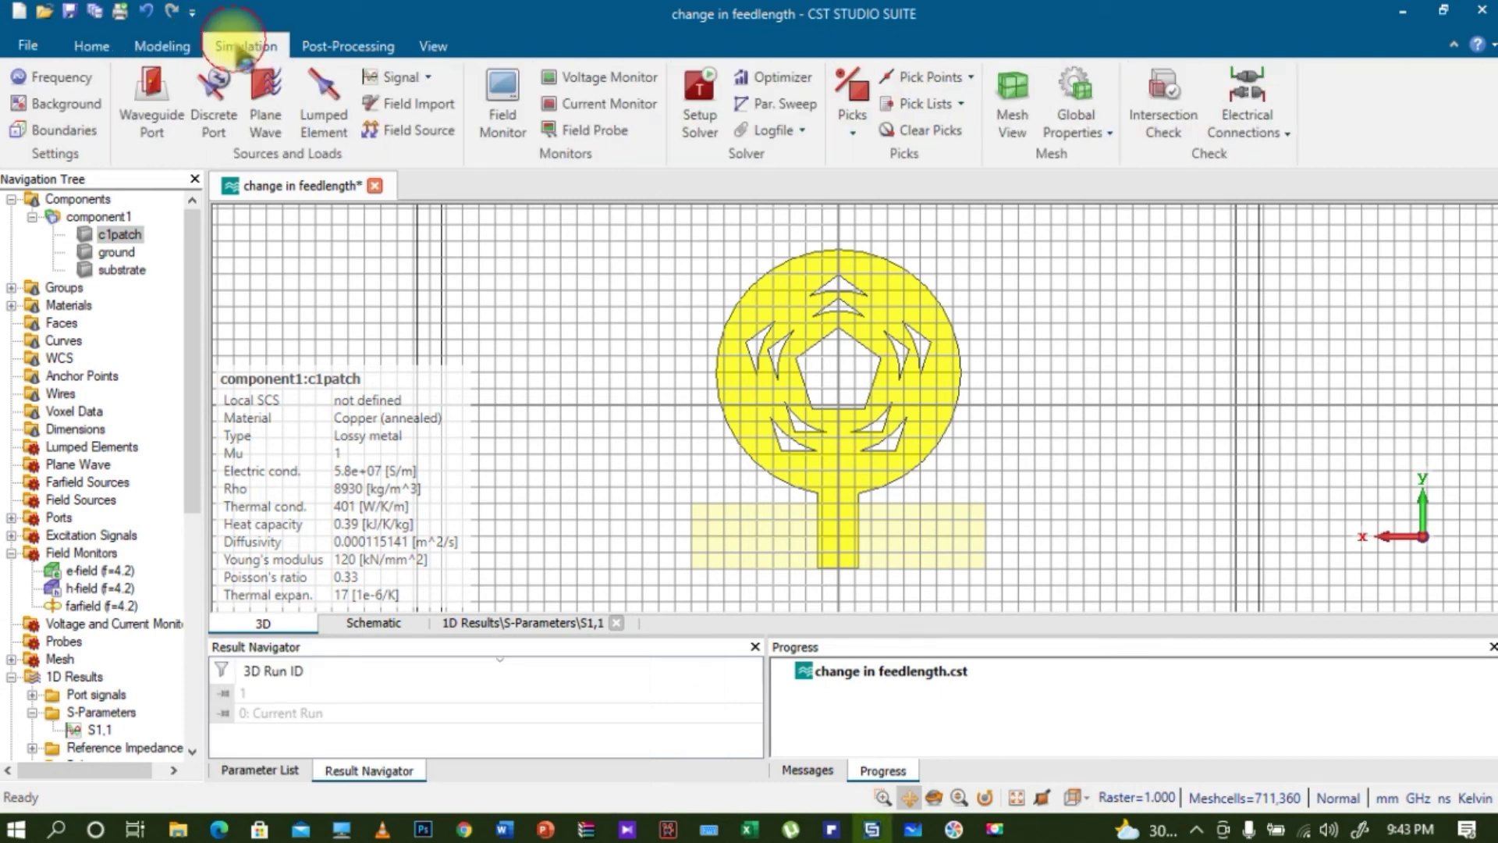
{"action": "left_click", "coordinate": [504, 123]}
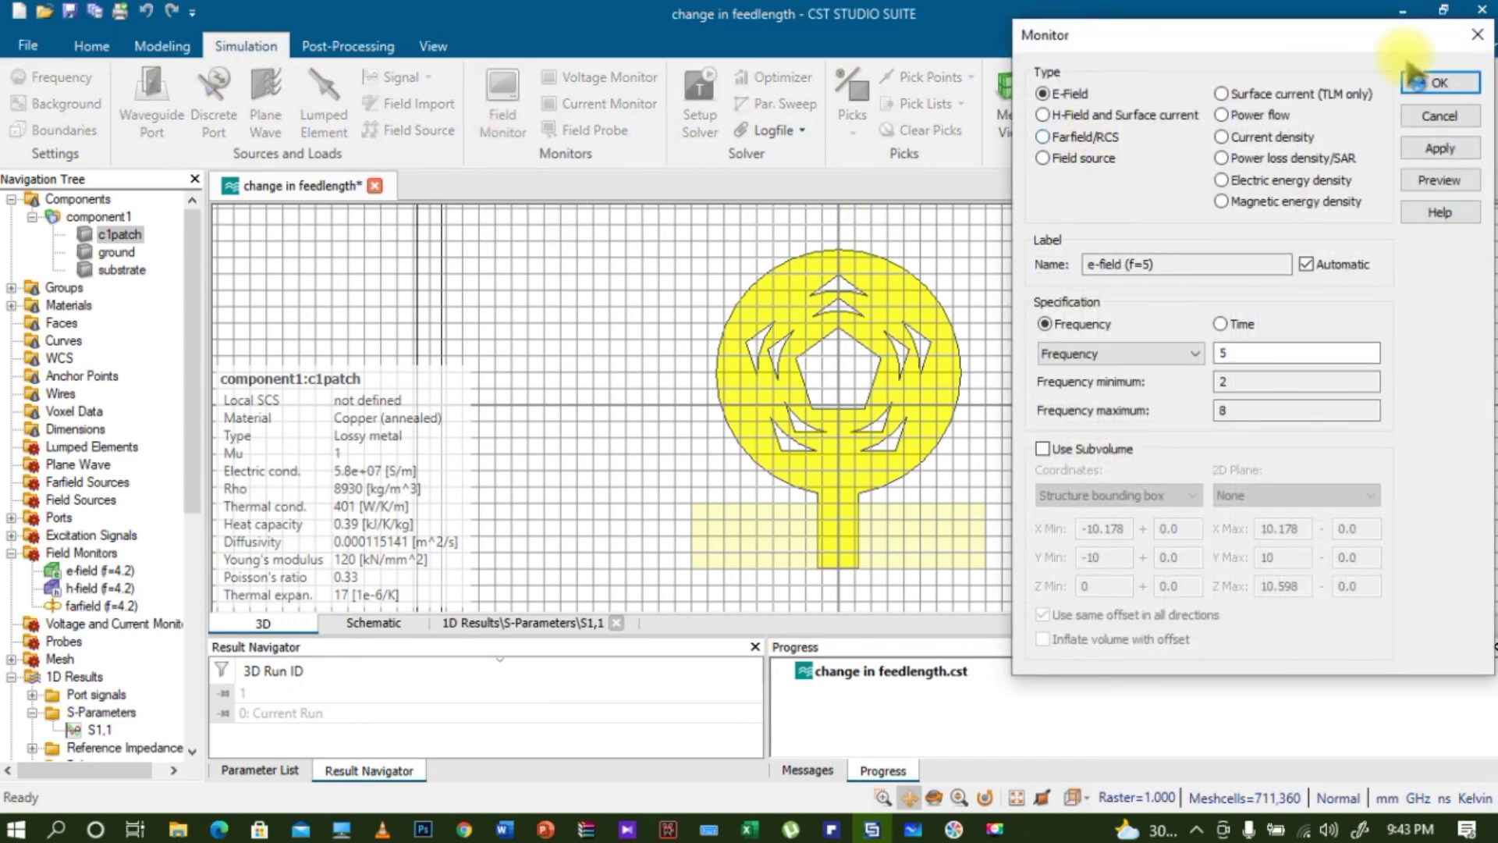
{"action": "left_click", "coordinate": [1475, 36]}
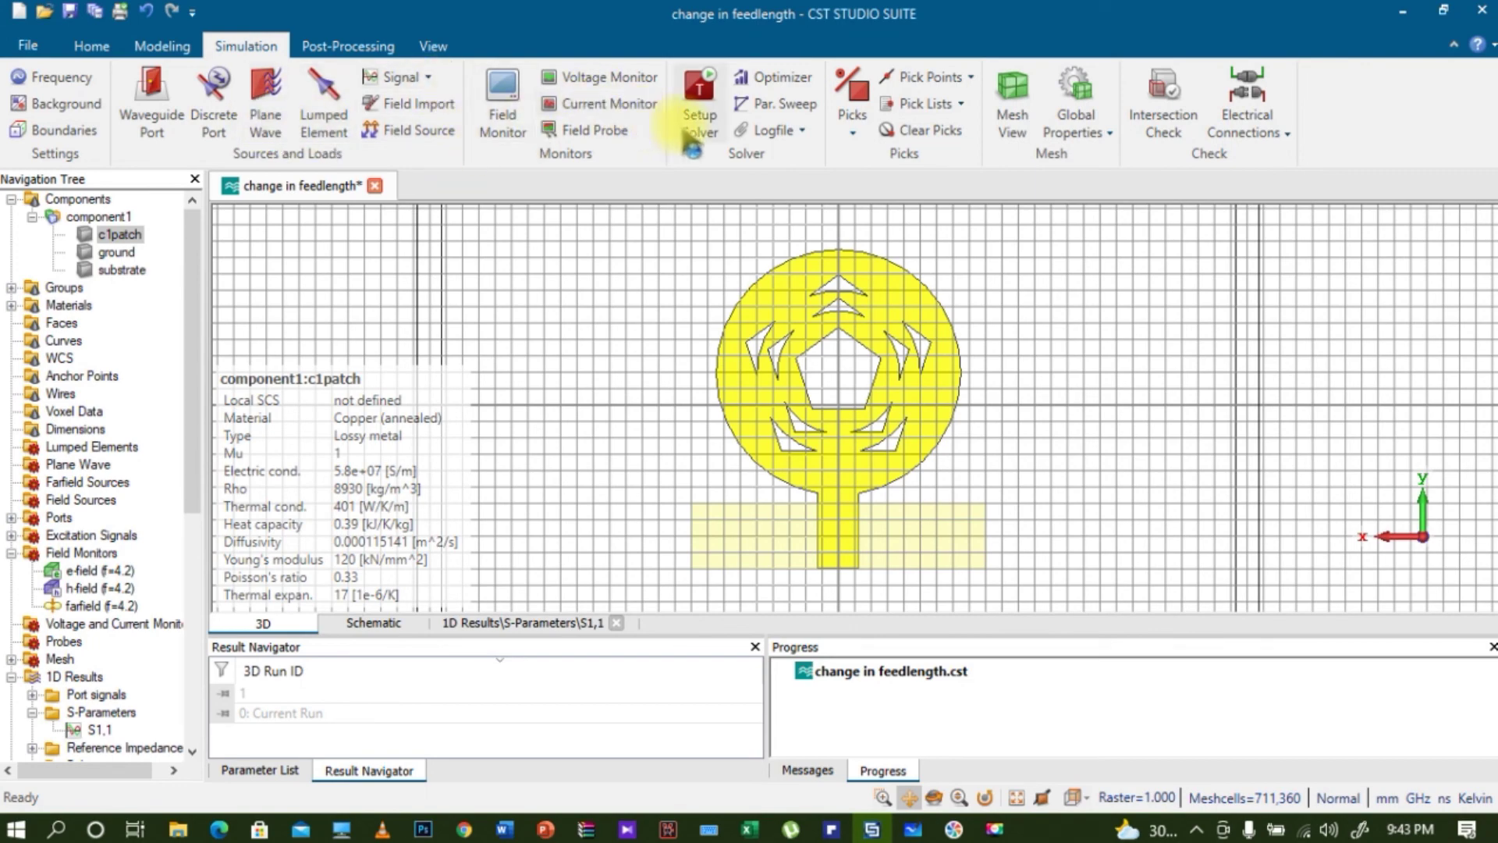
{"action": "left_click", "coordinate": [150, 97]}
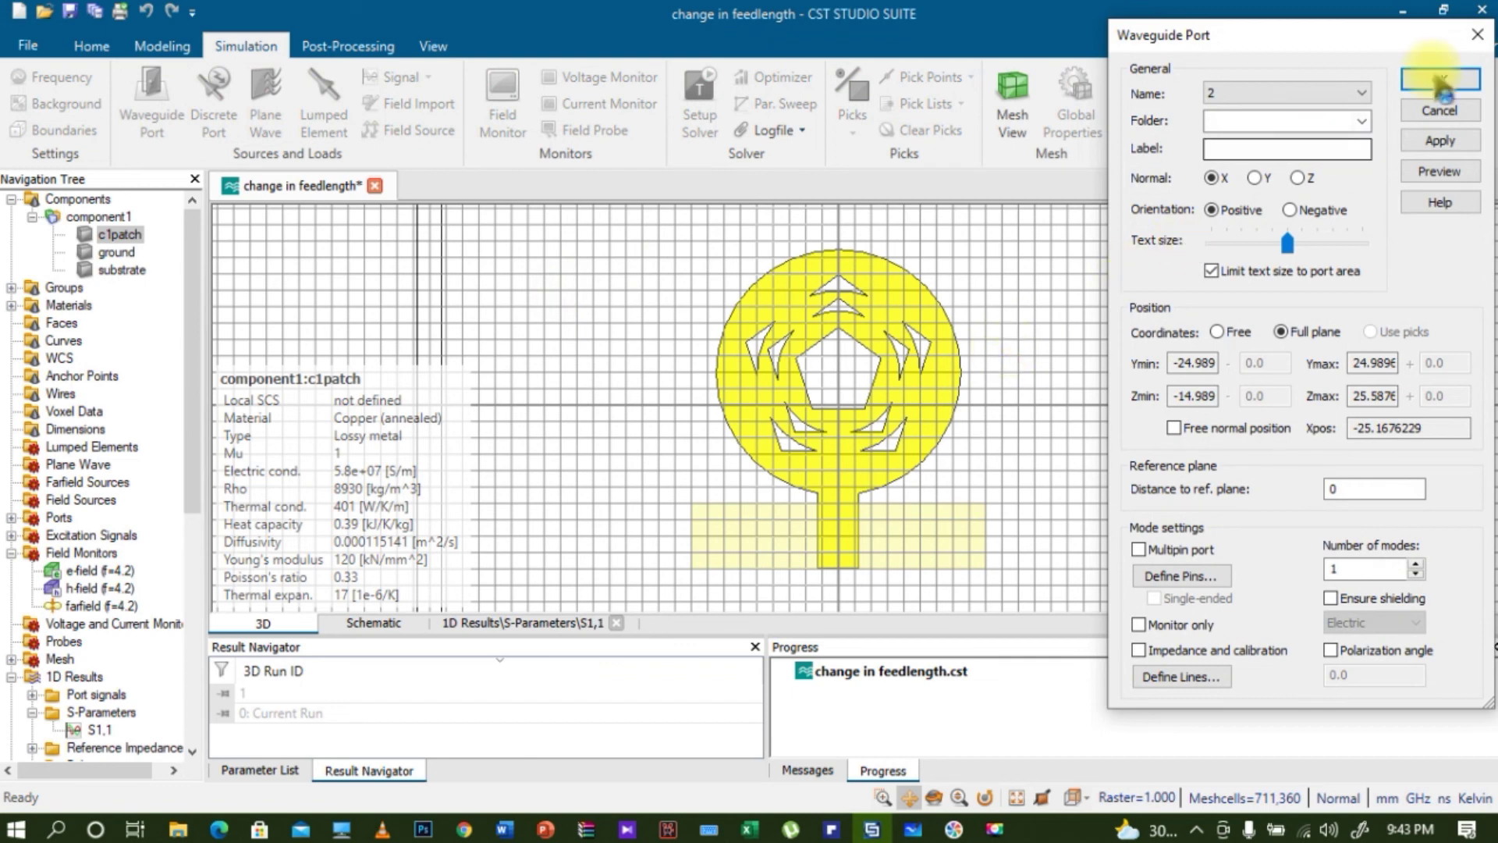
{"action": "left_click", "coordinate": [1478, 34]}
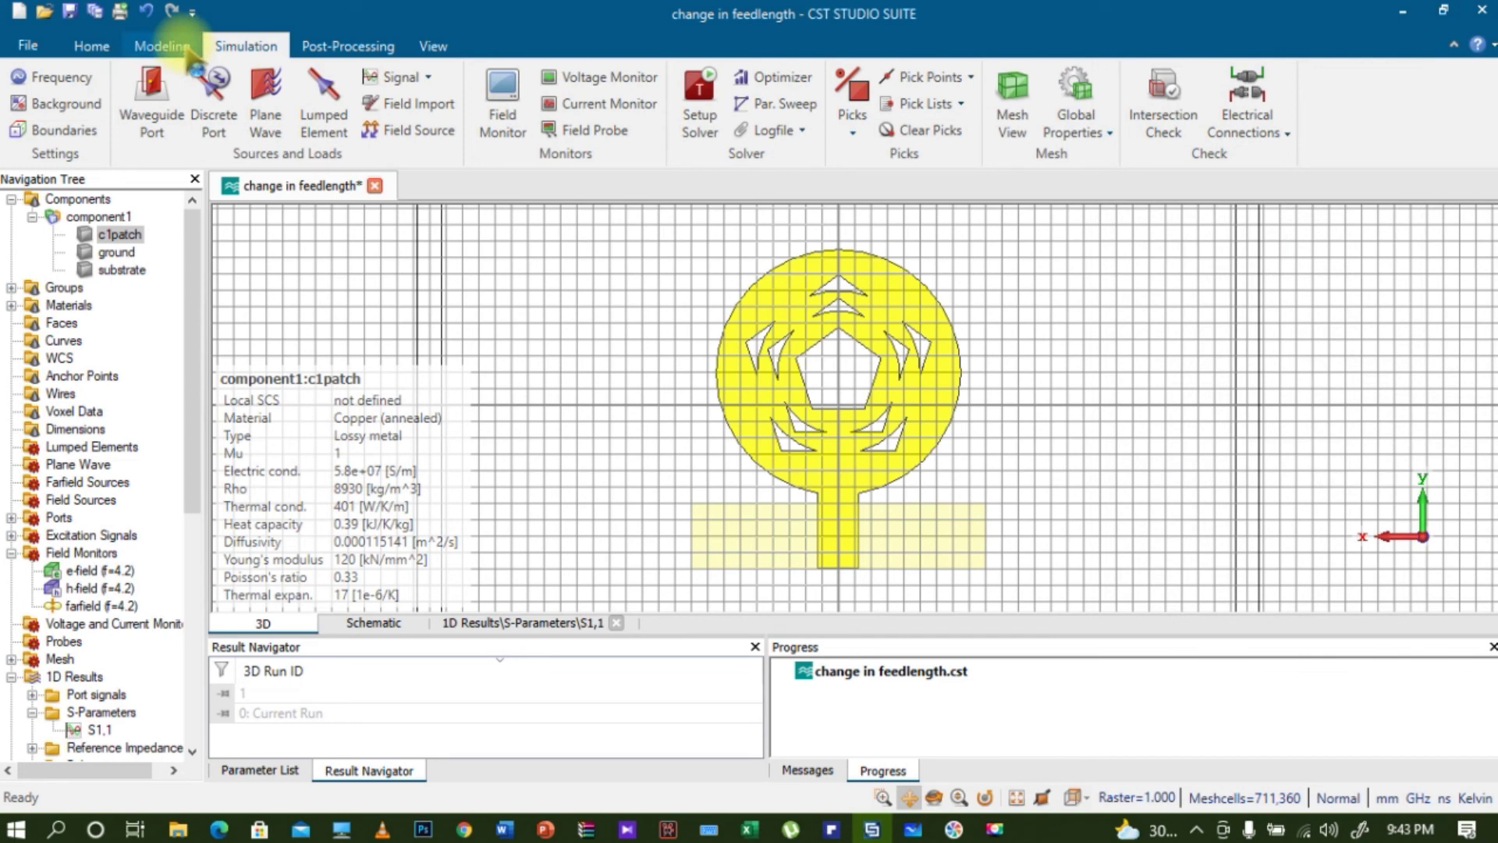
Run the analytical line impedance calculation macro and set the line type to Thin Microstrip
{"action": "left_click", "coordinate": [91, 46]}
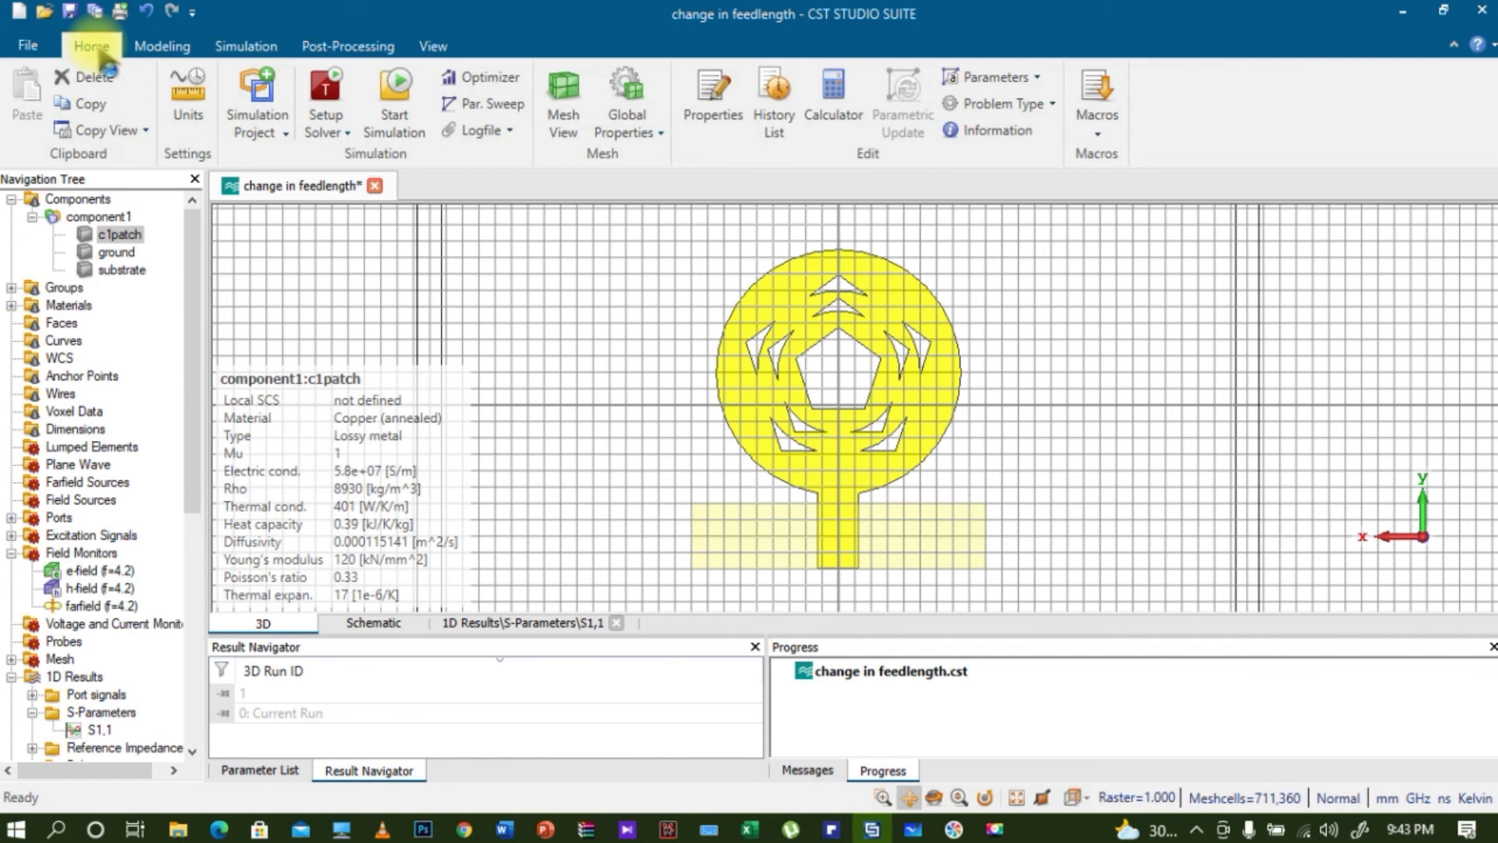
{"action": "left_click", "coordinate": [1098, 123]}
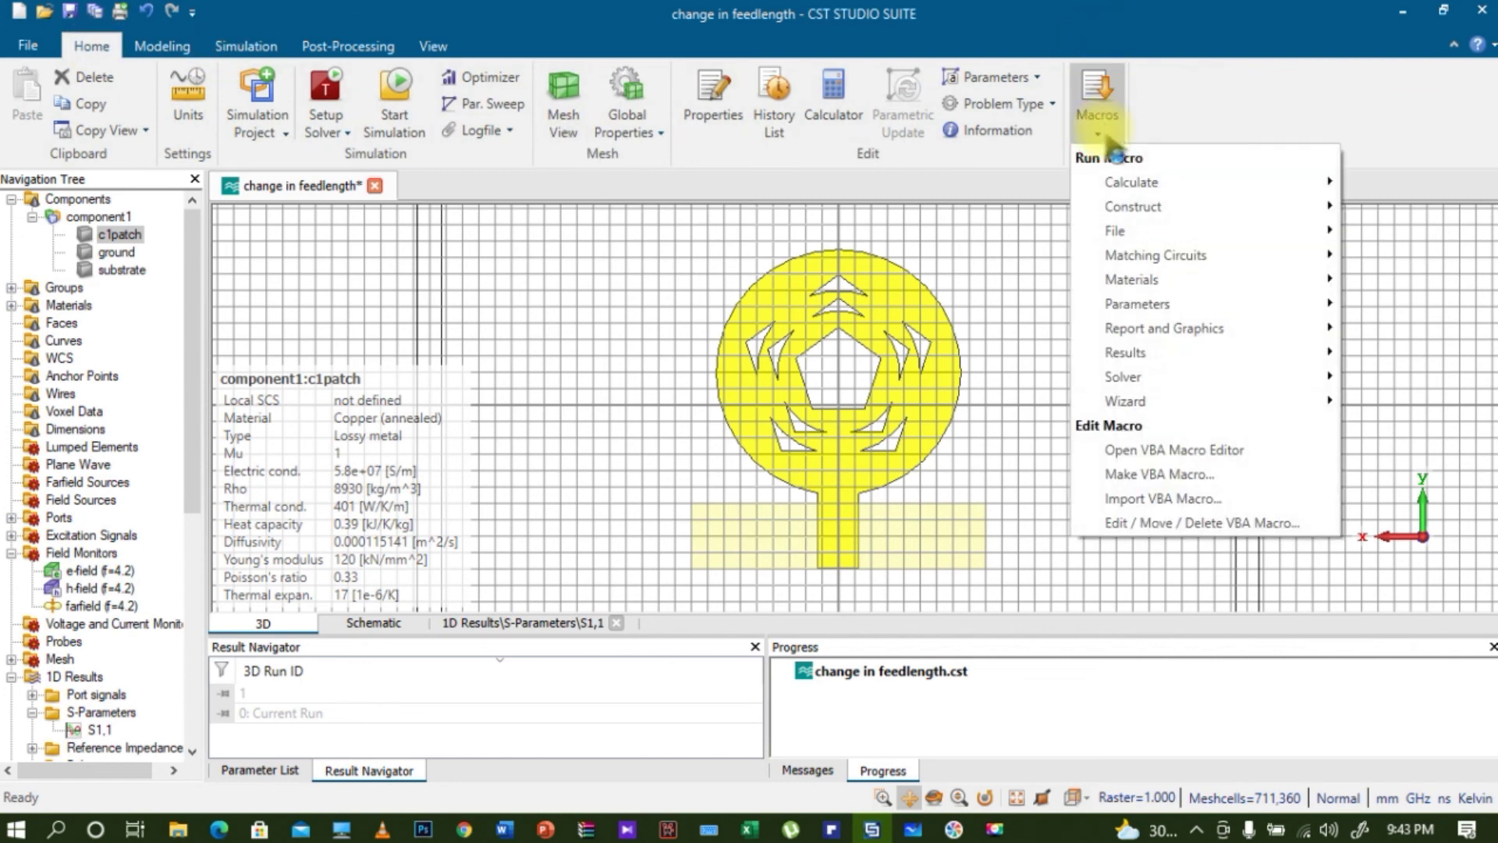
{"action": "mouse_move", "coordinate": [1152, 190]}
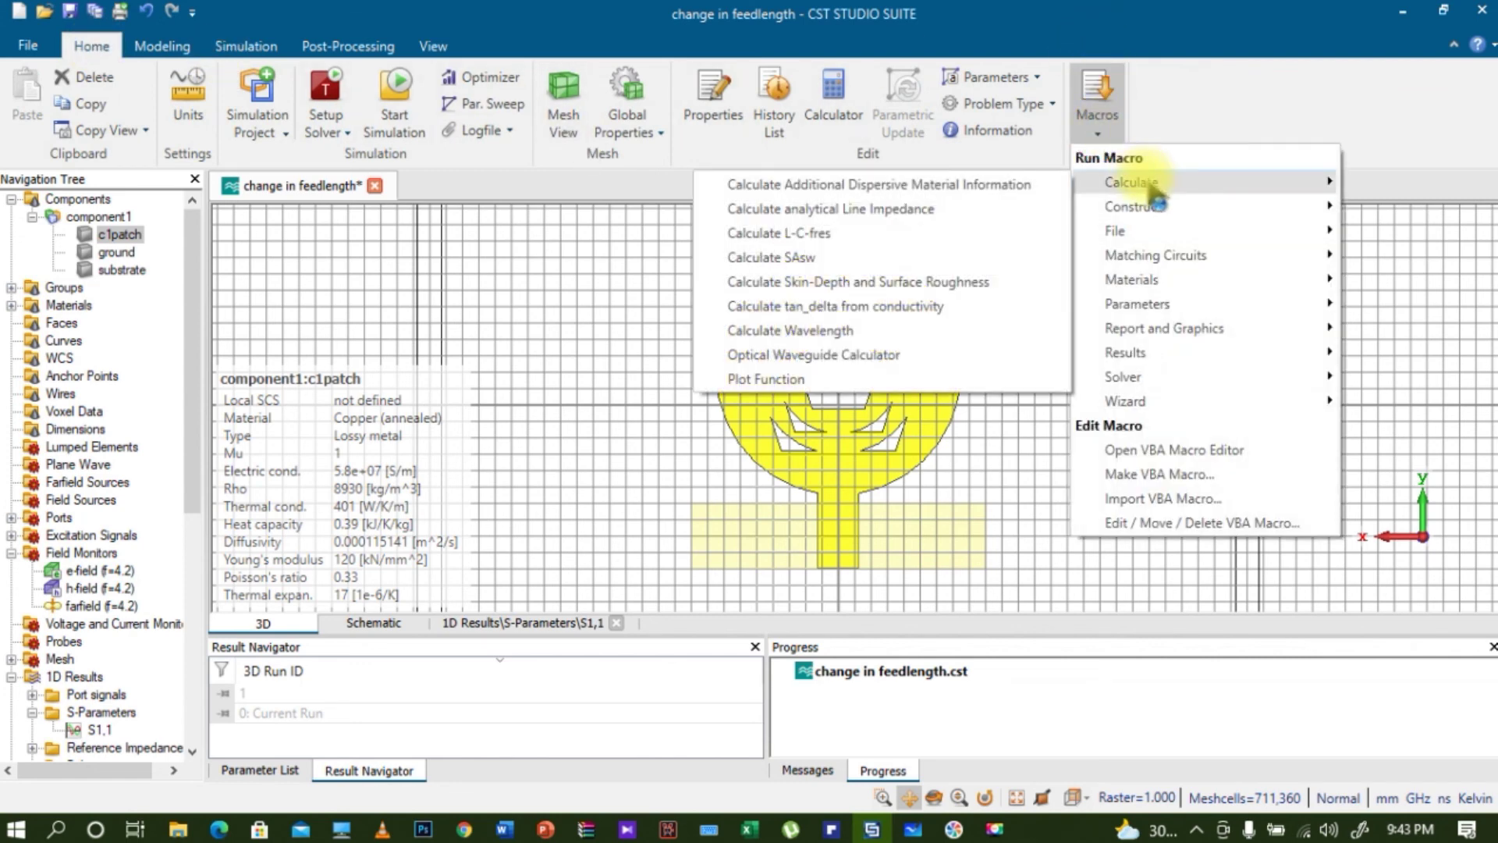
{"action": "left_click", "coordinate": [985, 212]}
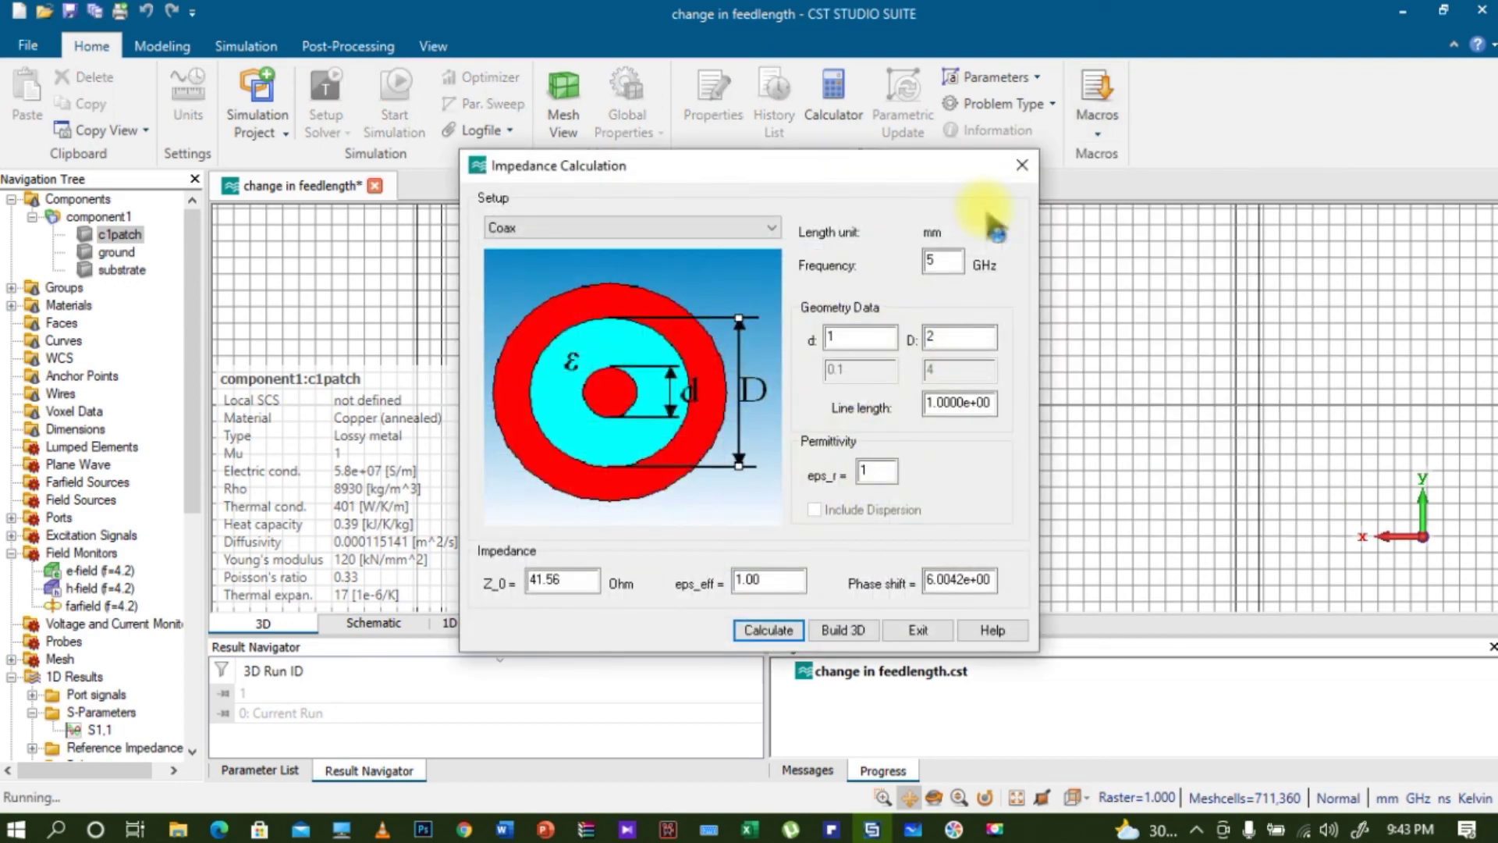
{"action": "left_click_drag", "start_coordinate": [820, 168], "coordinate": [1166, 170]}
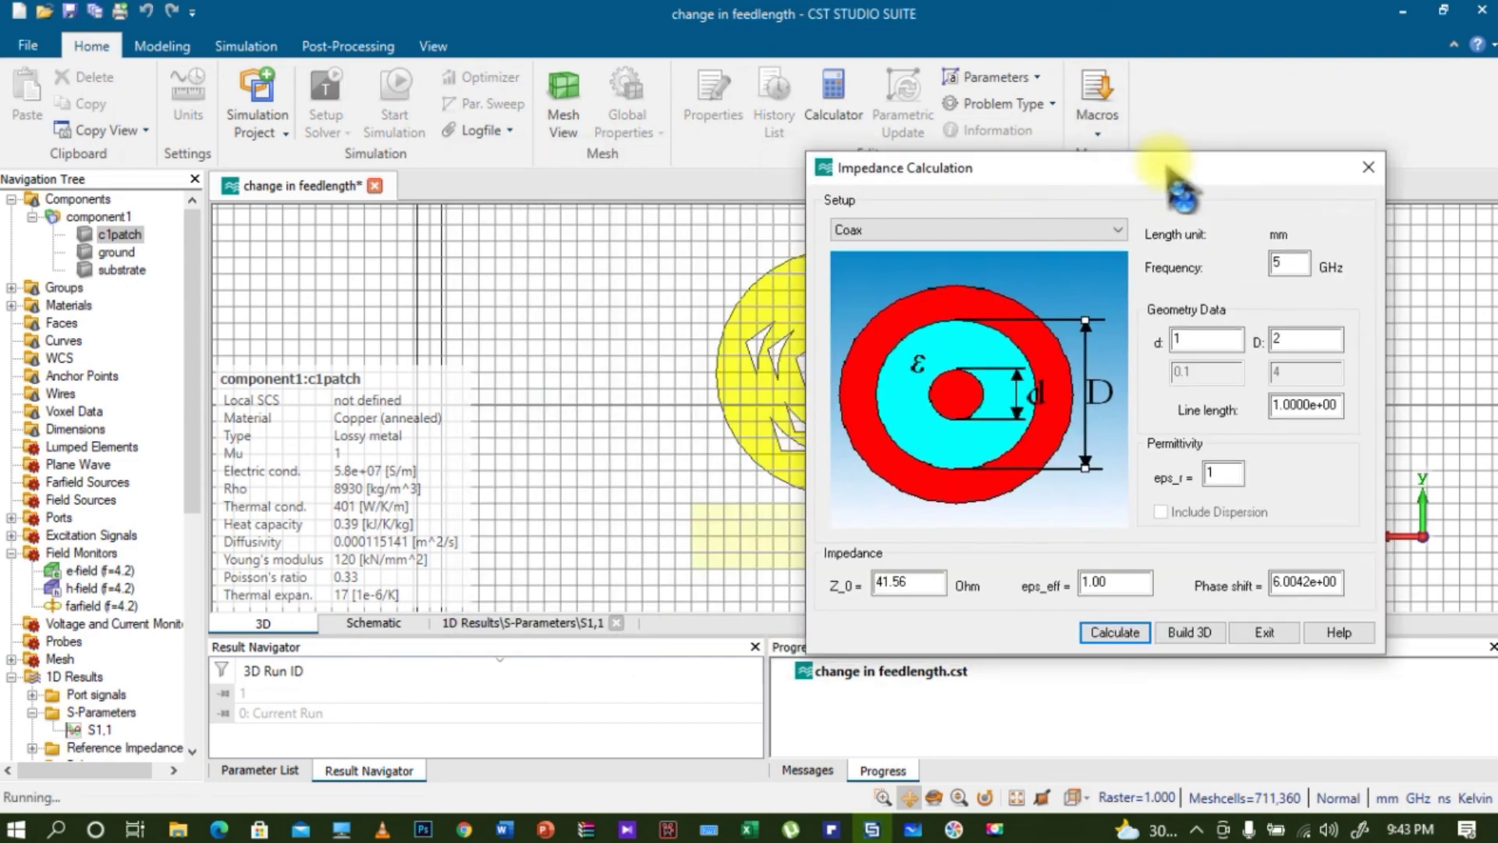
{"action": "left_click", "coordinate": [1015, 229]}
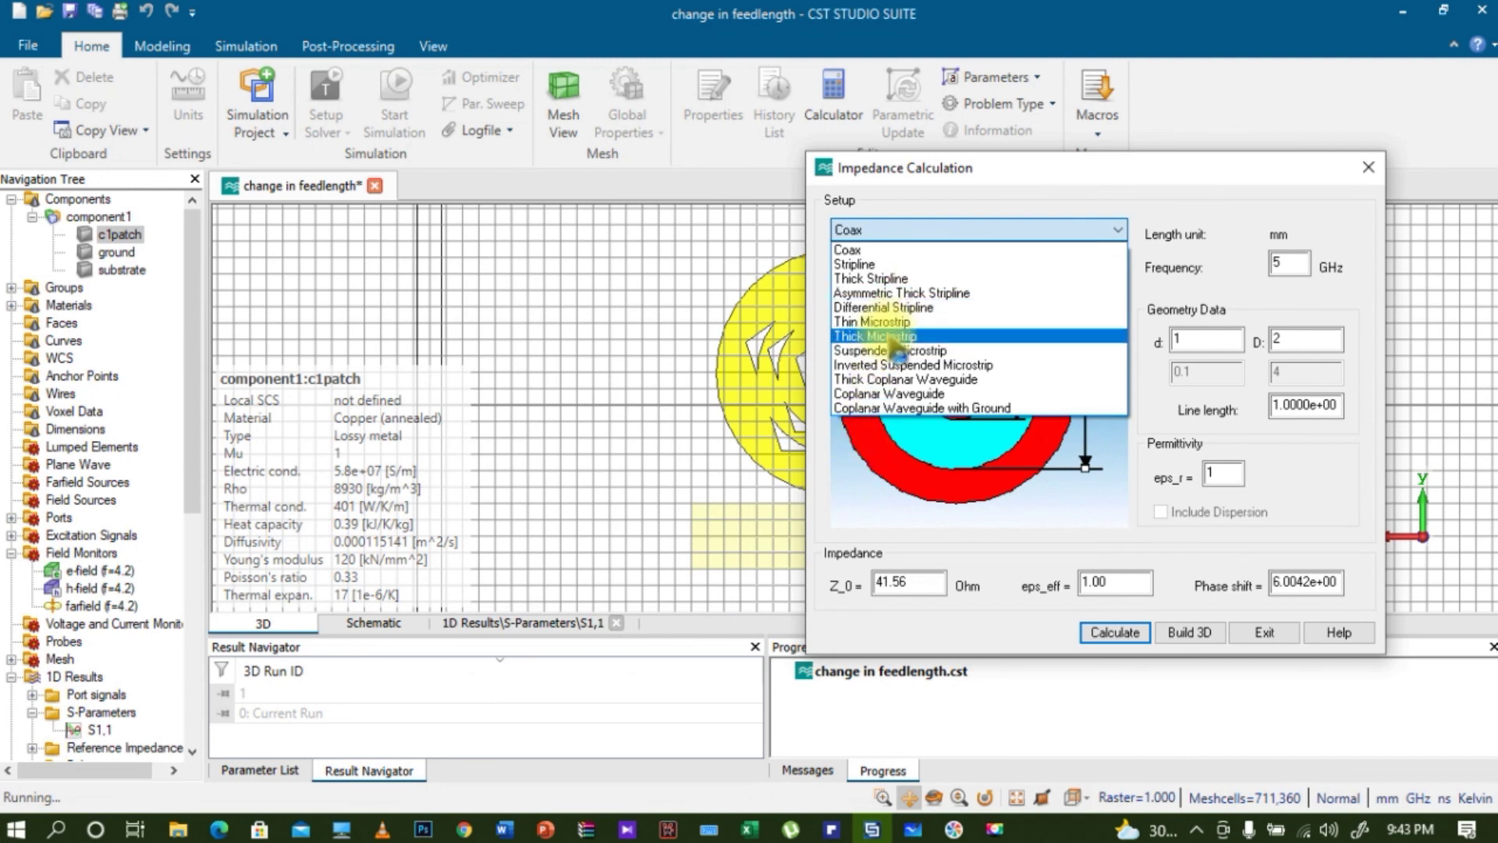
{"action": "left_click", "coordinate": [909, 322]}
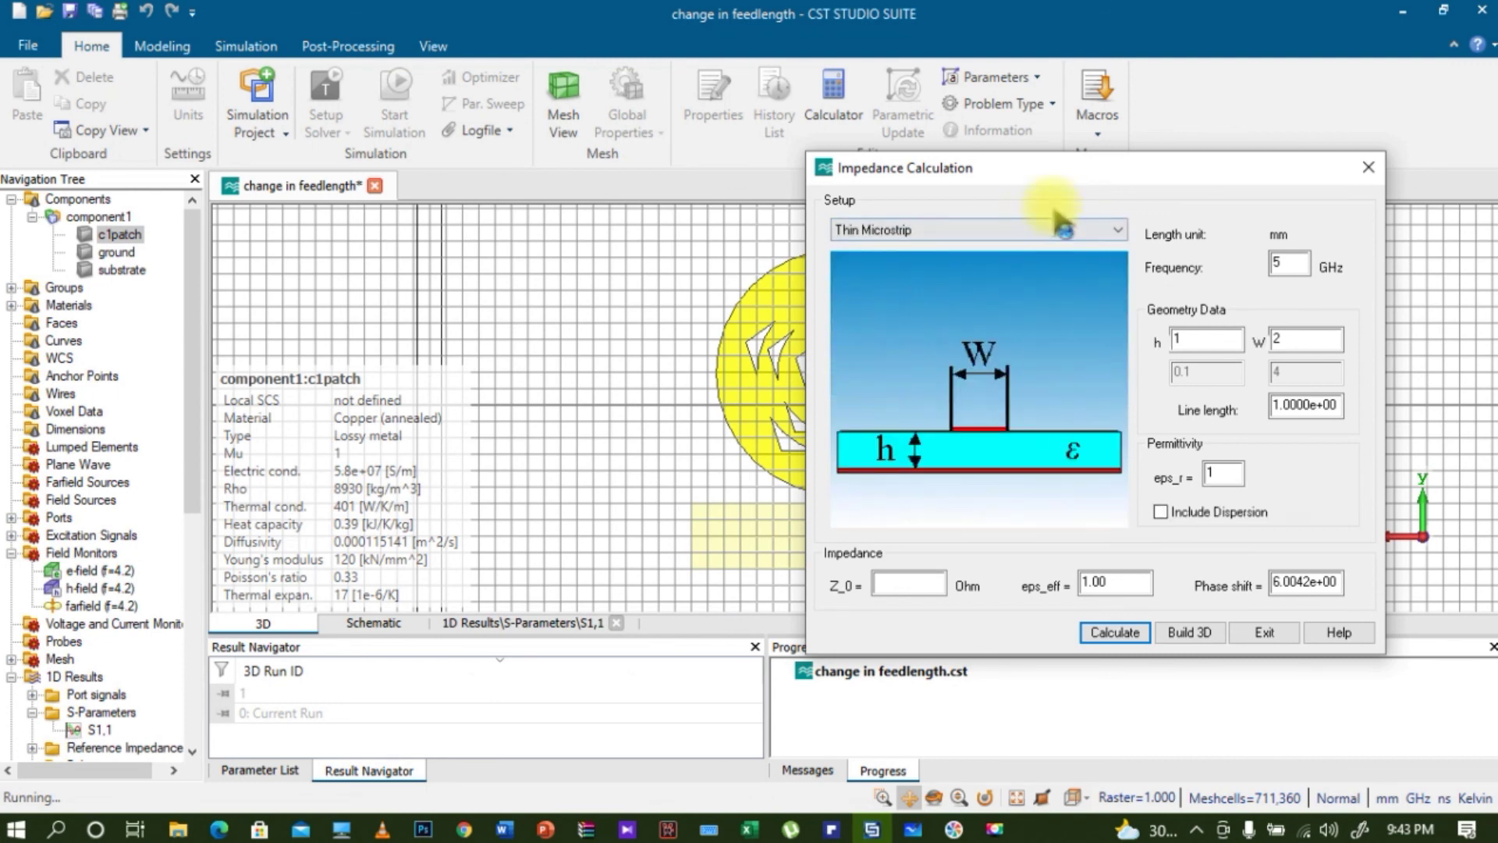
{"action": "left_click_drag", "start_coordinate": [1155, 181], "coordinate": [579, 116]}
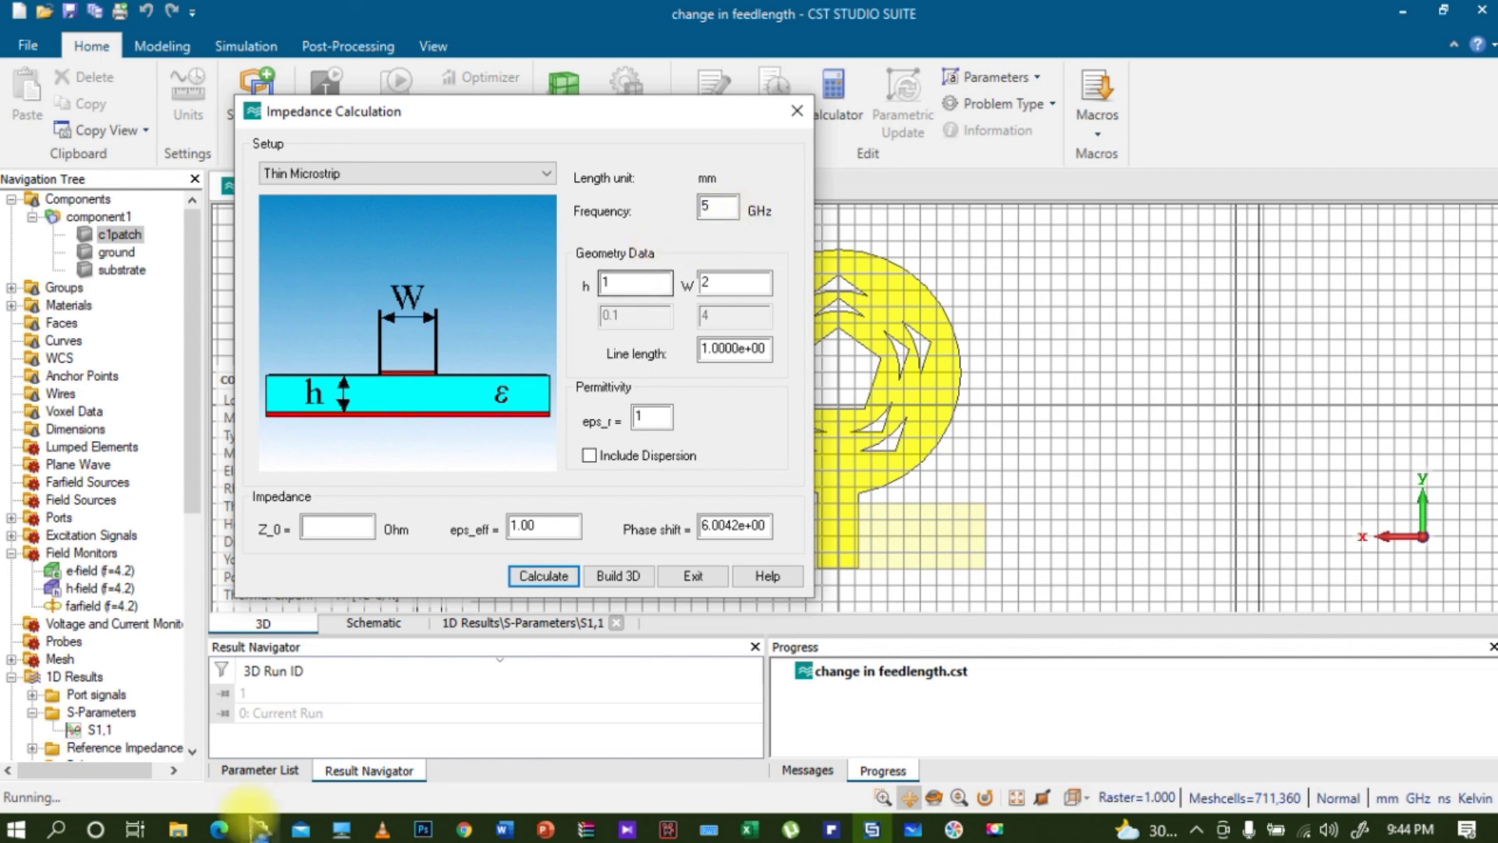
Check the substrate and feed specifications in the abstract of the reference PDF, and return to CST
{"action": "left_click", "coordinate": [219, 829]}
{"action": "scroll", "coordinate": [631, 485], "scroll_direction": "up", "scroll_amount": 15}
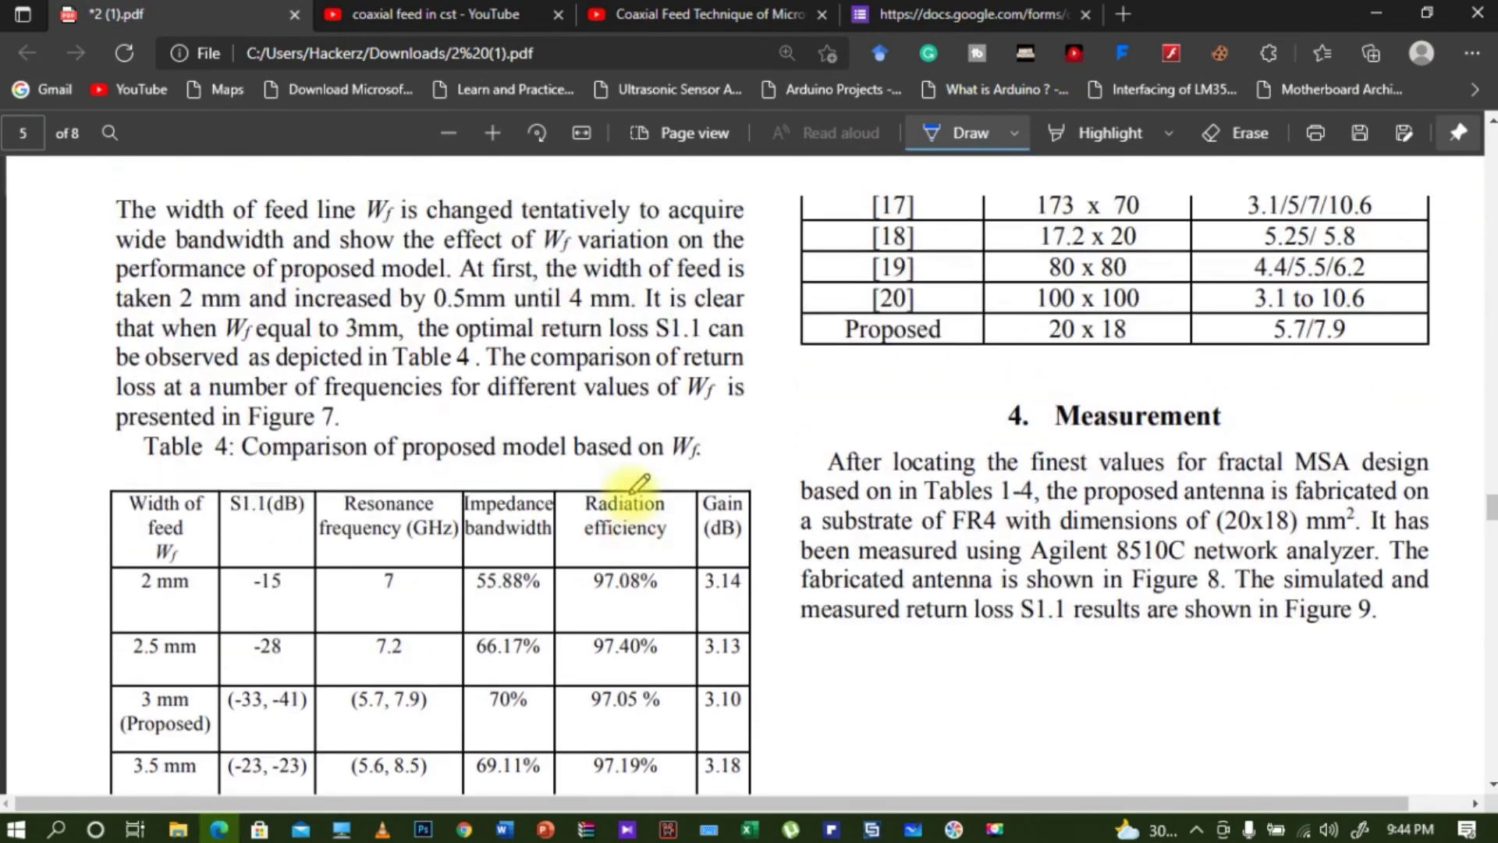
{"action": "scroll", "coordinate": [636, 485], "scroll_direction": "up", "scroll_amount": 15}
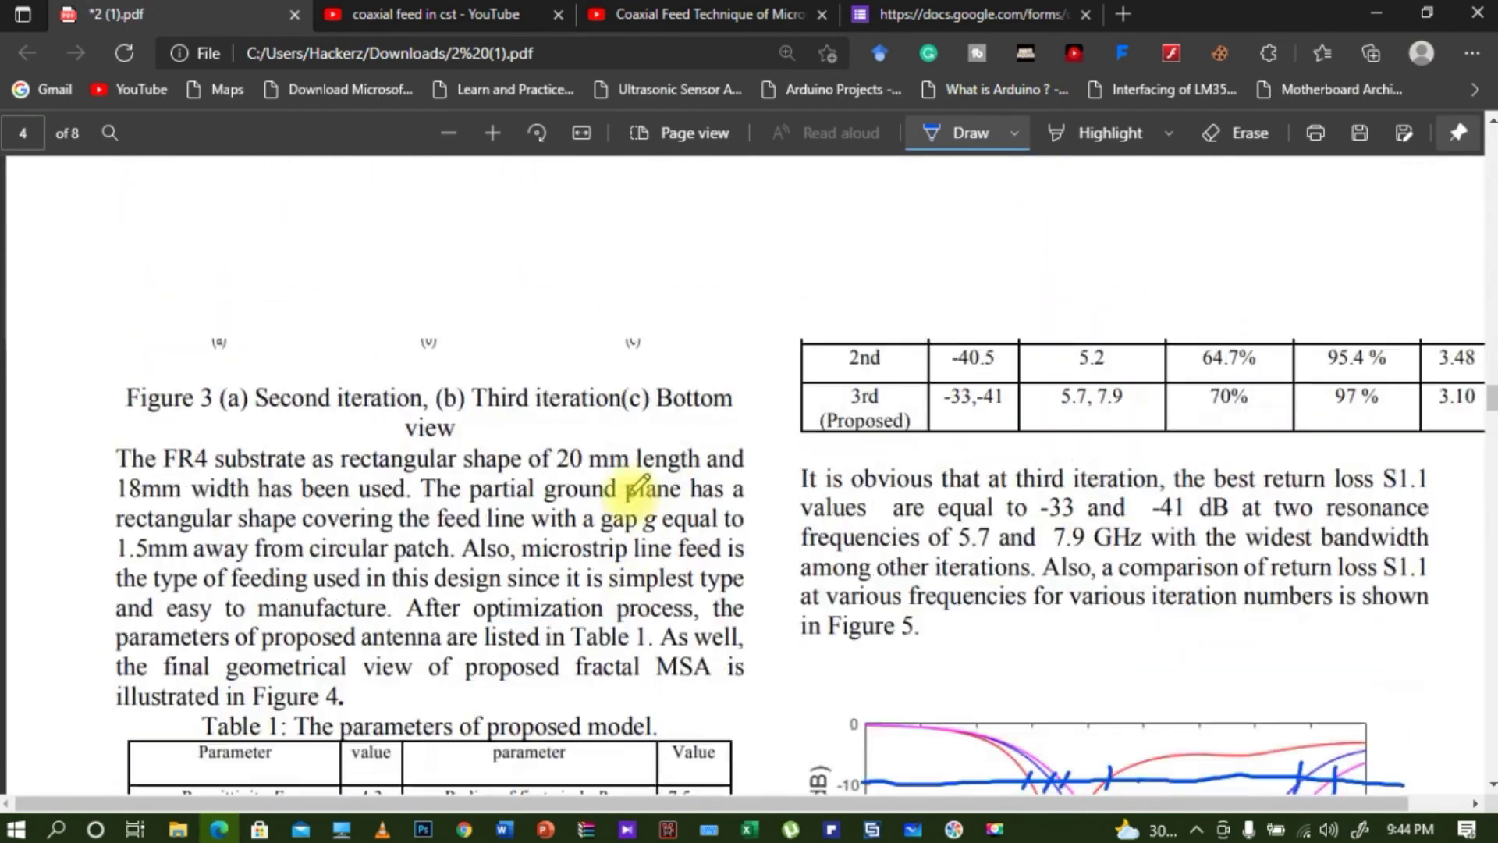
{"action": "scroll", "coordinate": [636, 485], "scroll_direction": "up", "scroll_amount": 15}
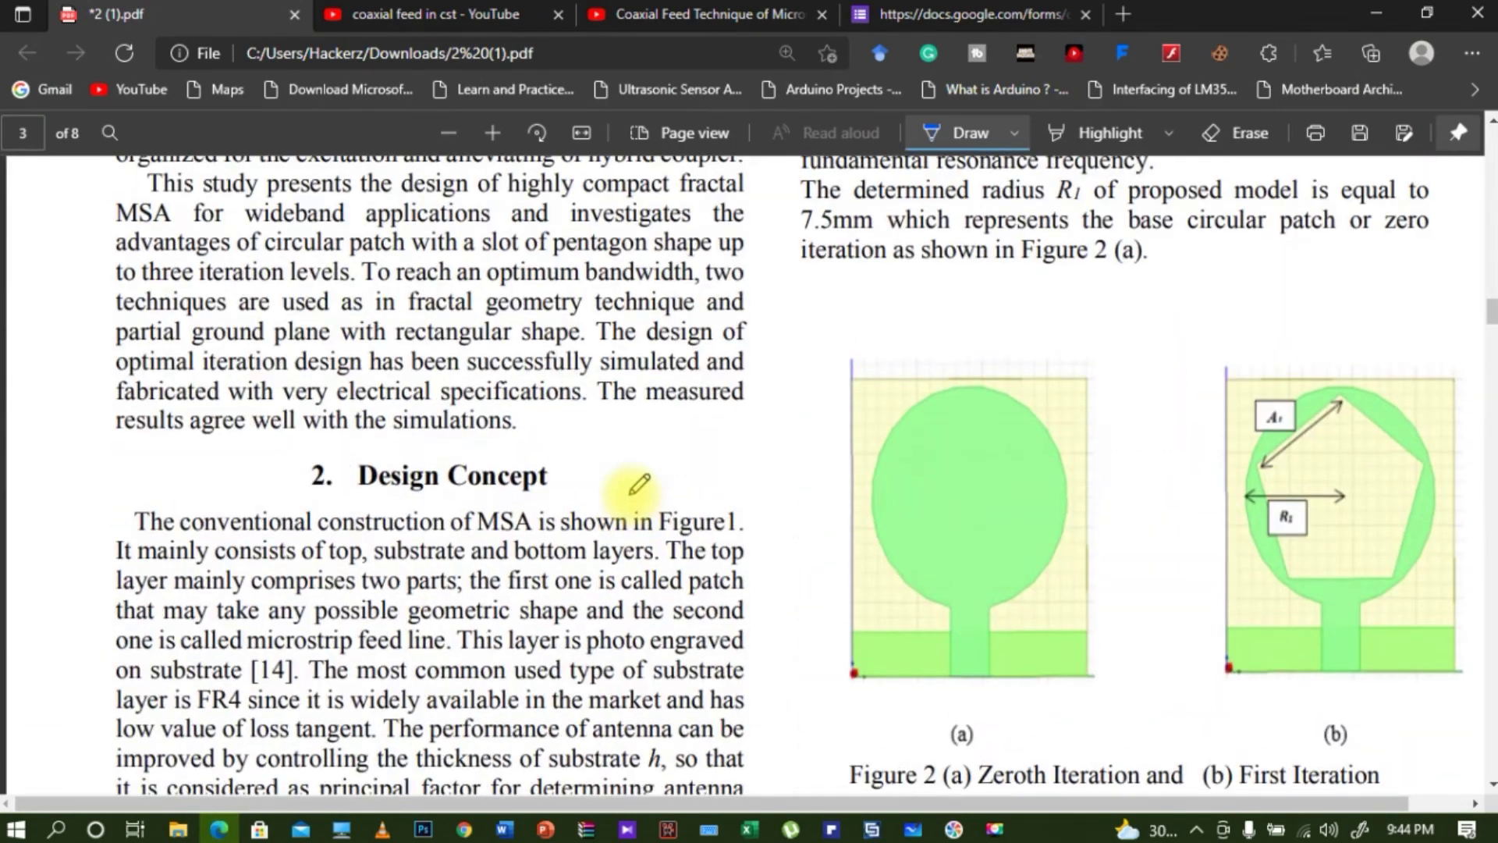
{"action": "scroll", "coordinate": [636, 484], "scroll_direction": "up", "scroll_amount": 15}
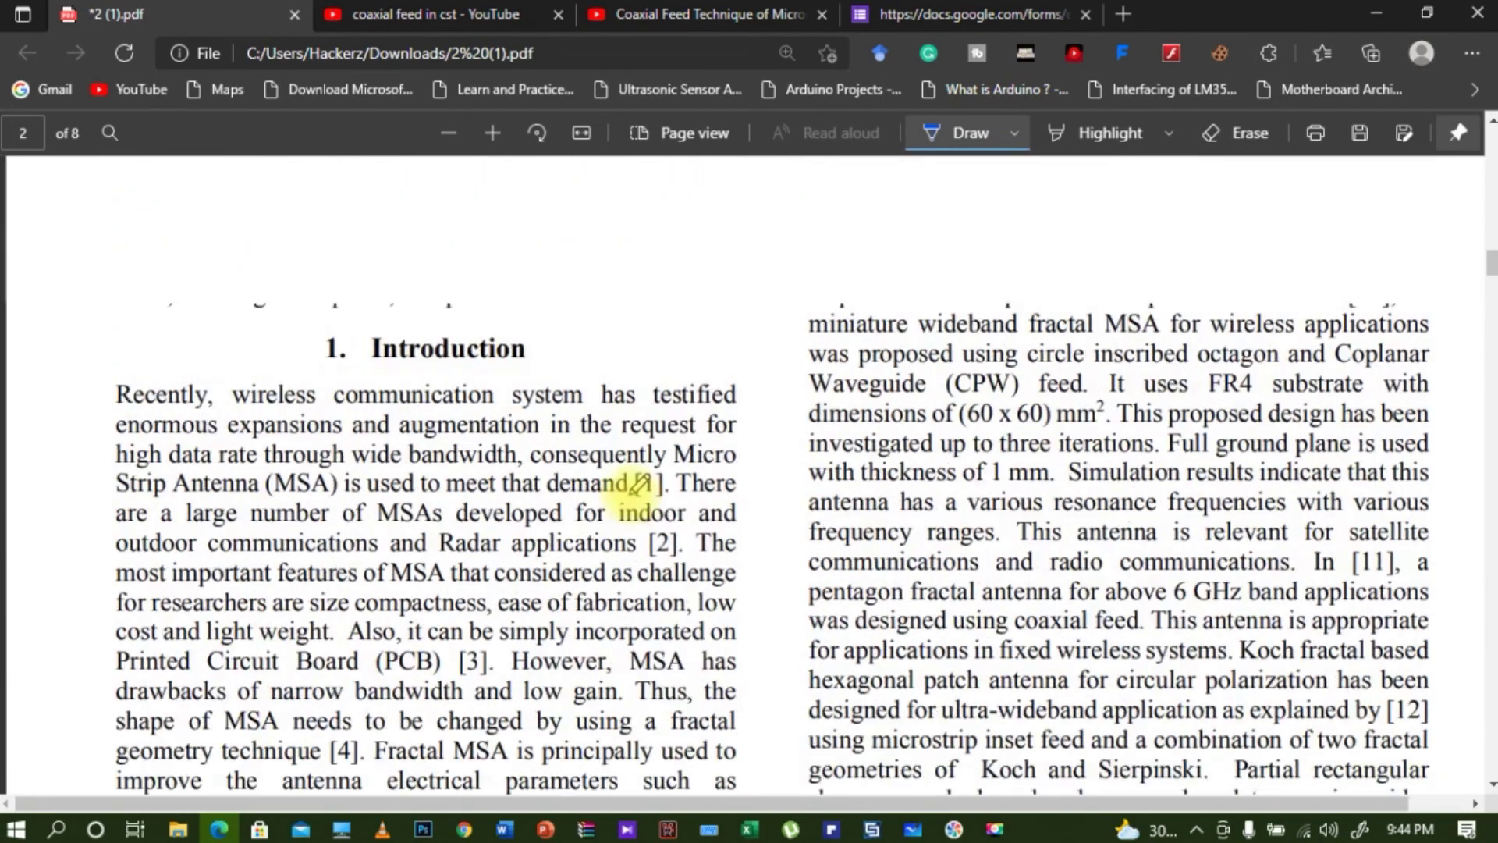
{"action": "scroll", "coordinate": [636, 483], "scroll_direction": "down", "scroll_amount": 4}
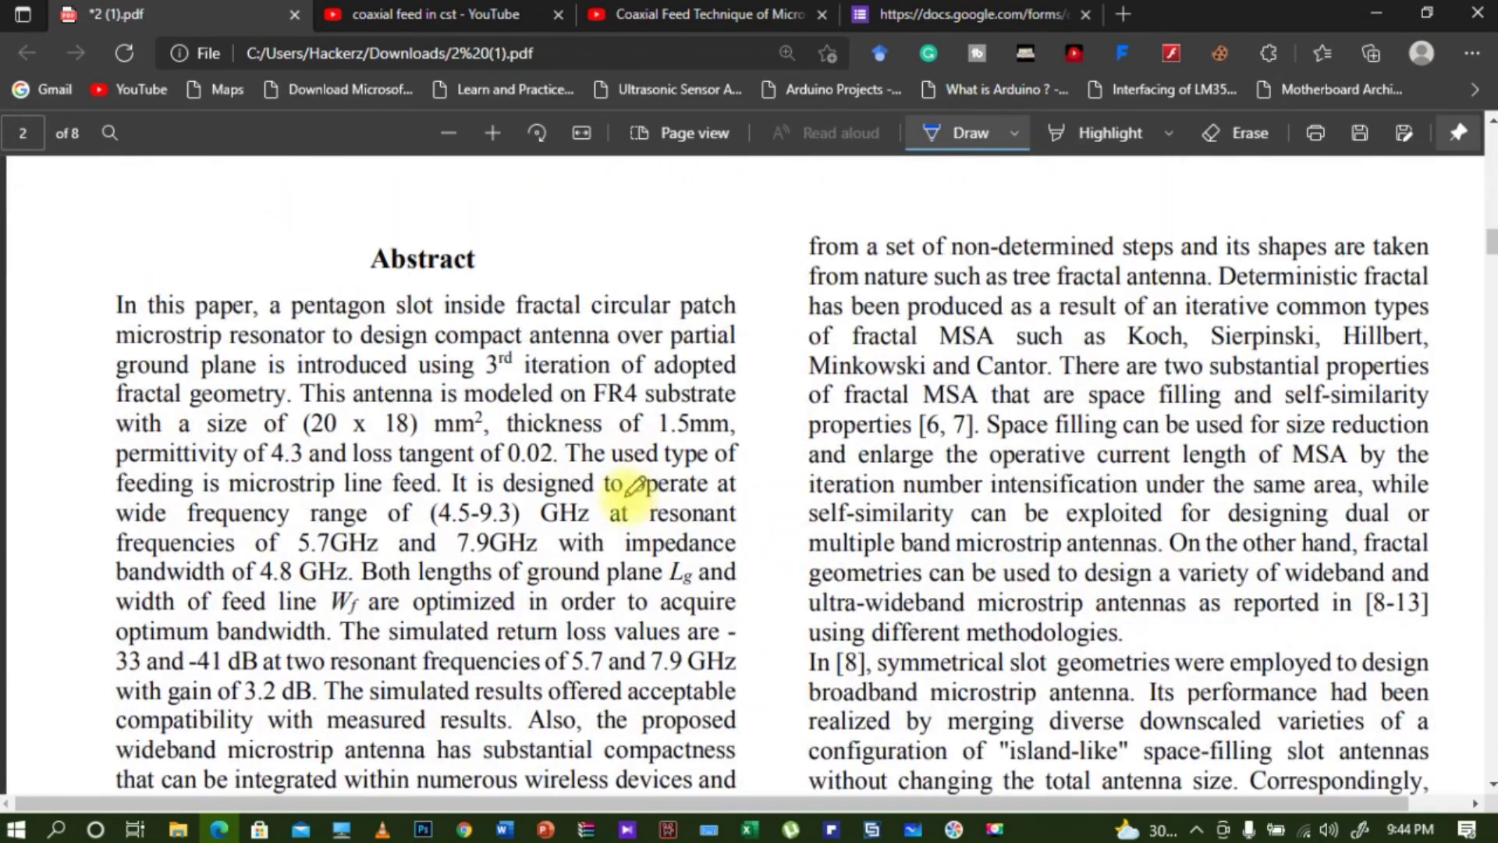
{"action": "scroll", "coordinate": [550, 573], "scroll_direction": "down", "scroll_amount": 2}
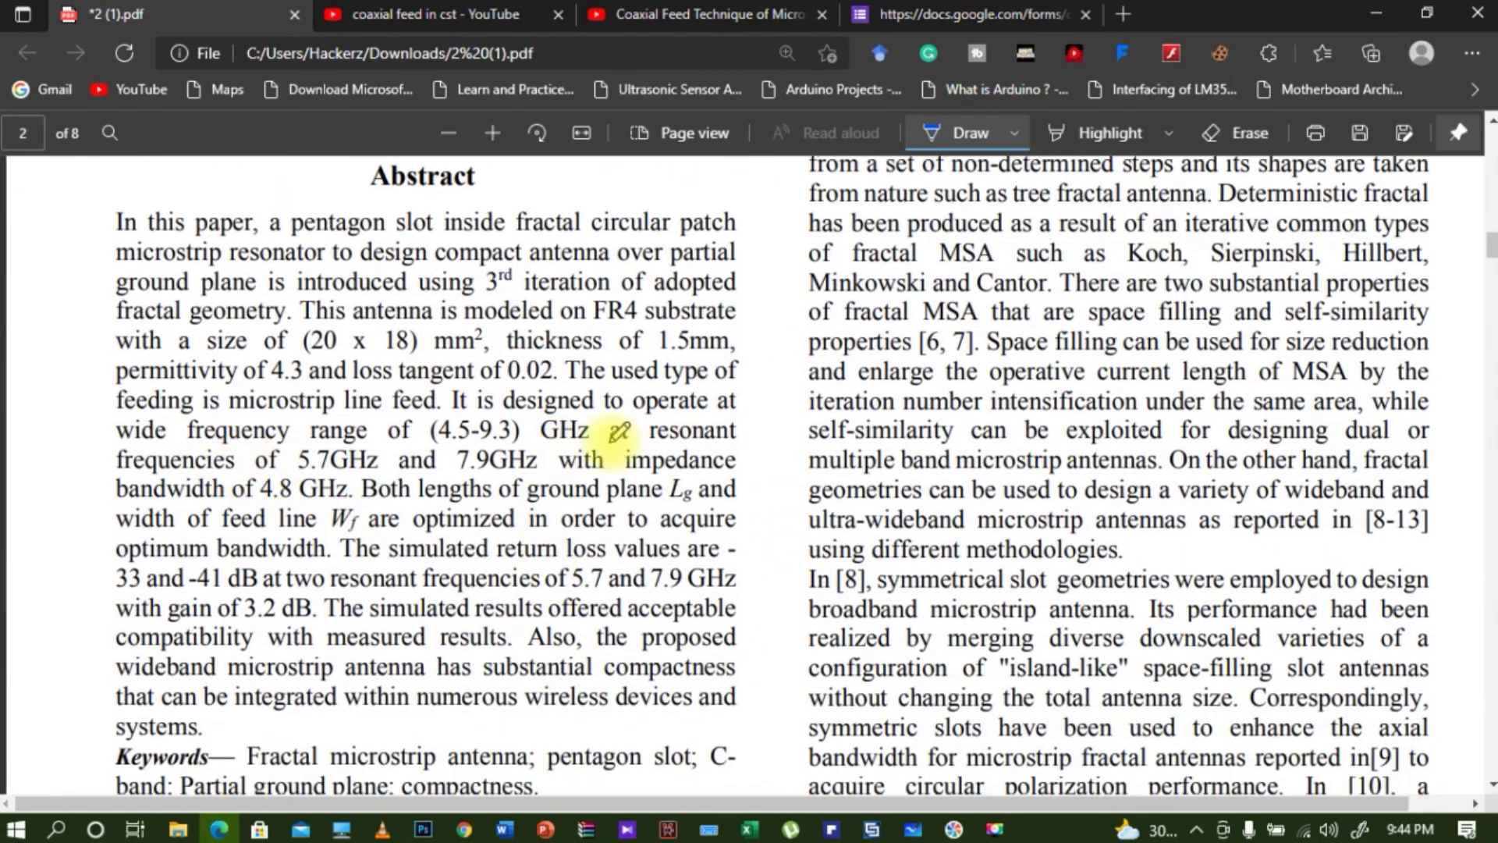
{"action": "left_click", "coordinate": [1375, 17]}
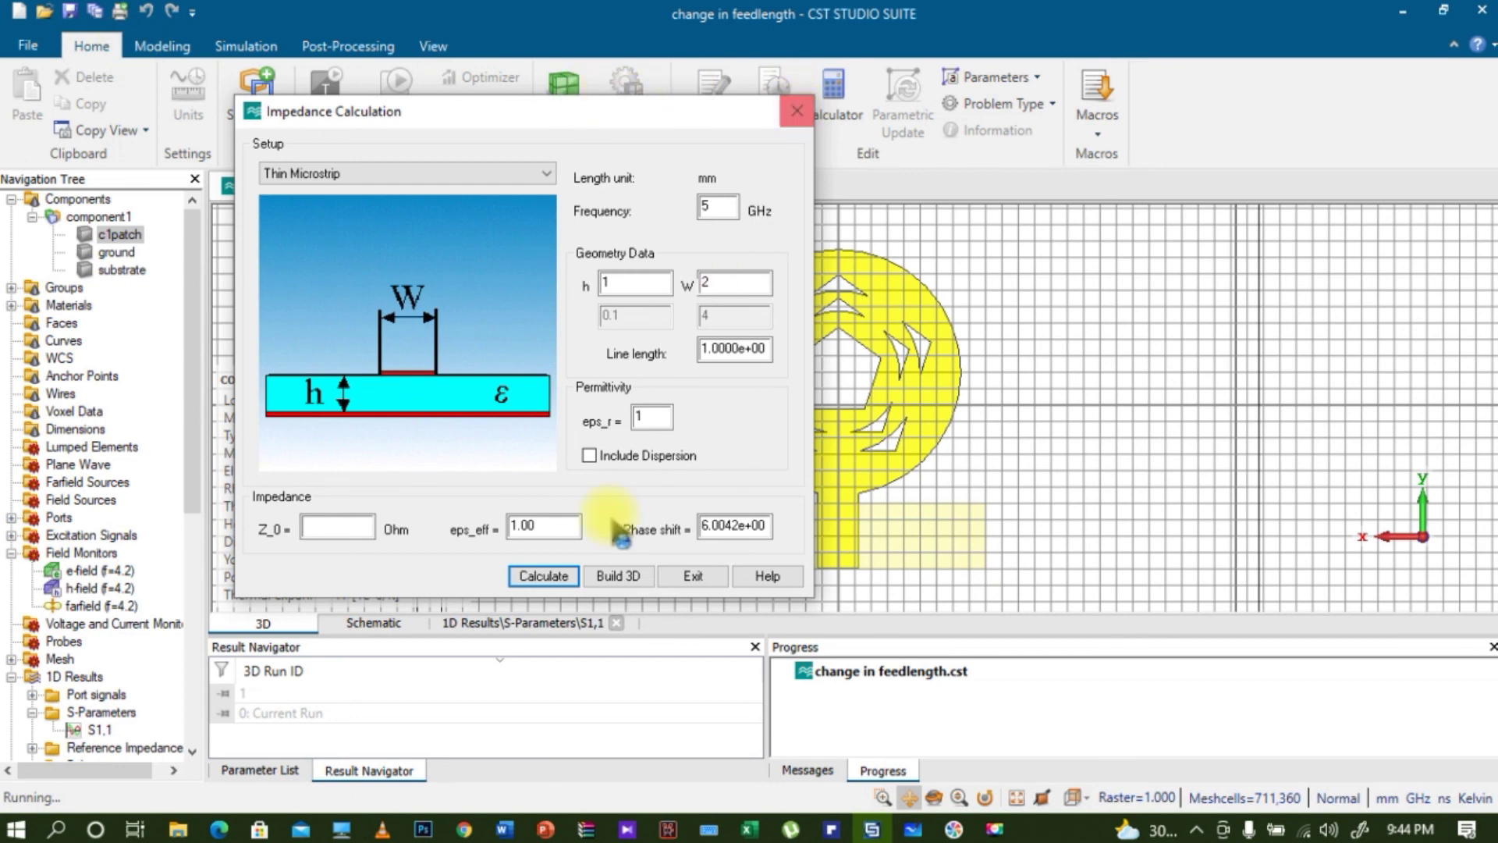
Restart the analytical line impedance calculation macro and set the line type to Thin Microstrip
{"action": "left_click", "coordinate": [680, 572]}
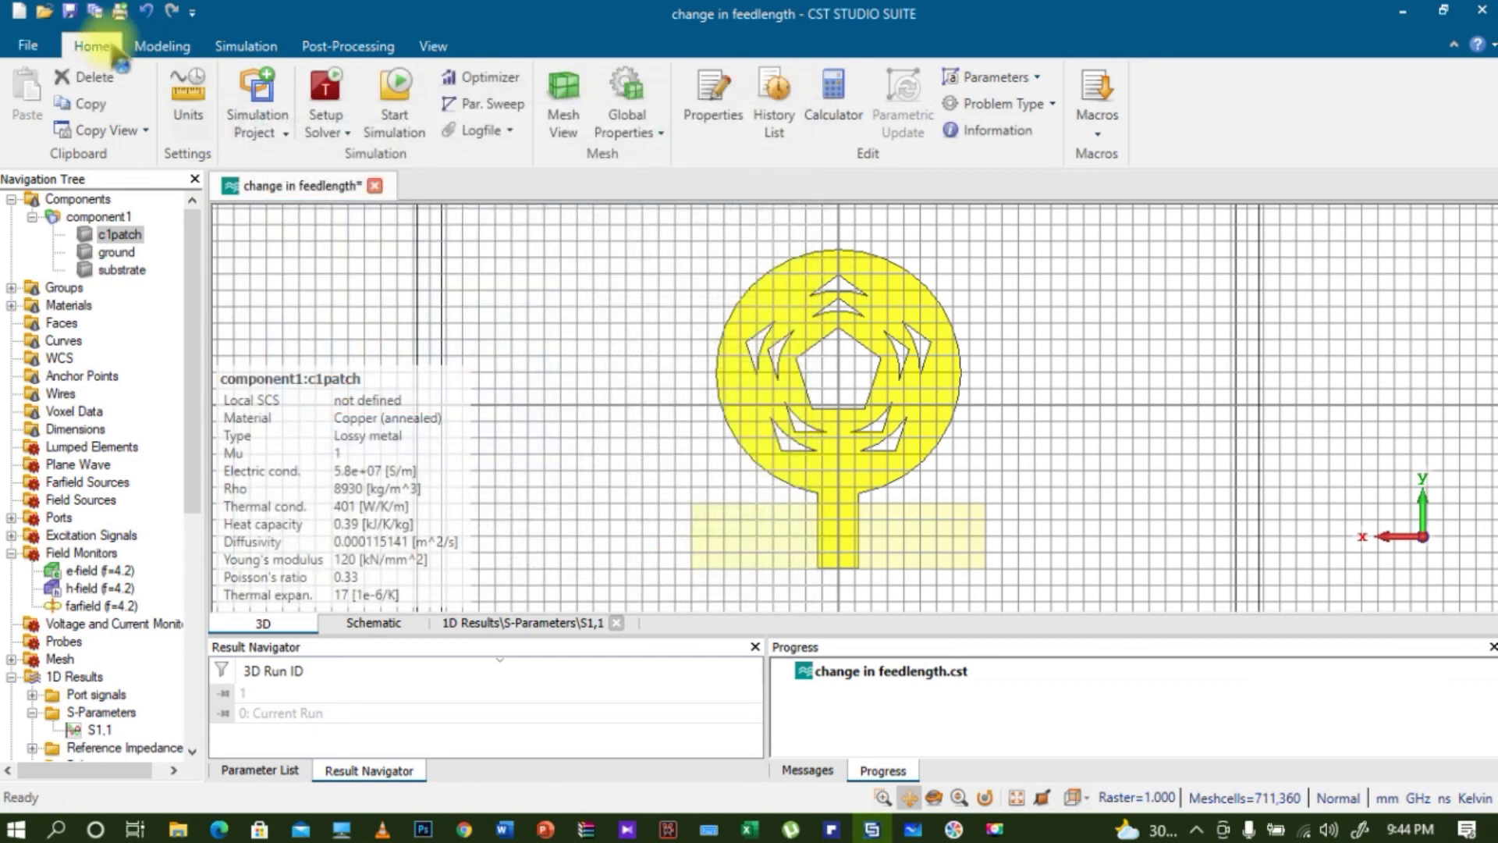
{"action": "left_click", "coordinate": [1107, 134]}
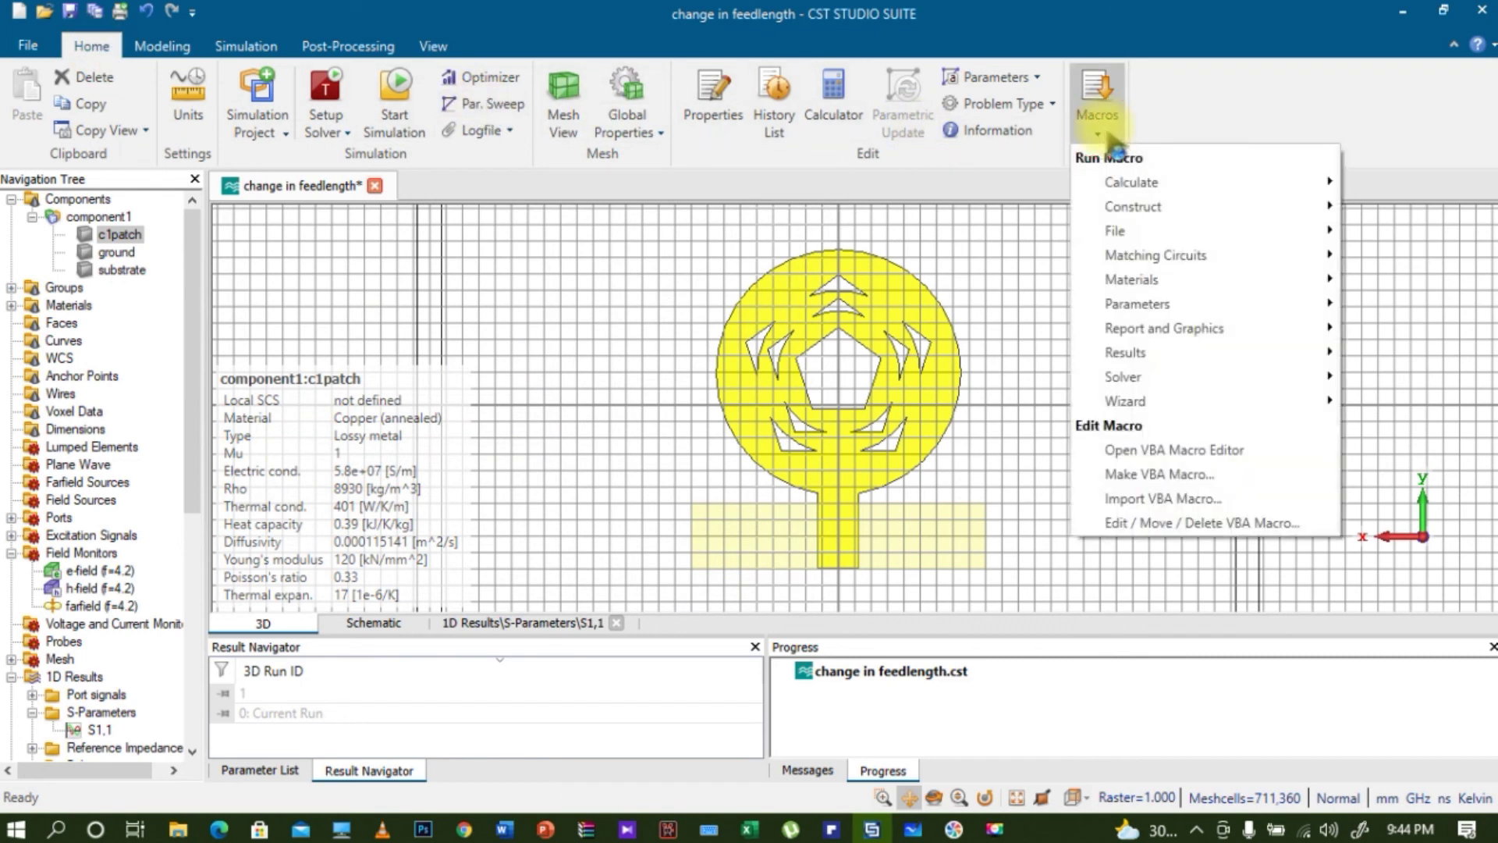
{"action": "mouse_move", "coordinate": [1140, 192]}
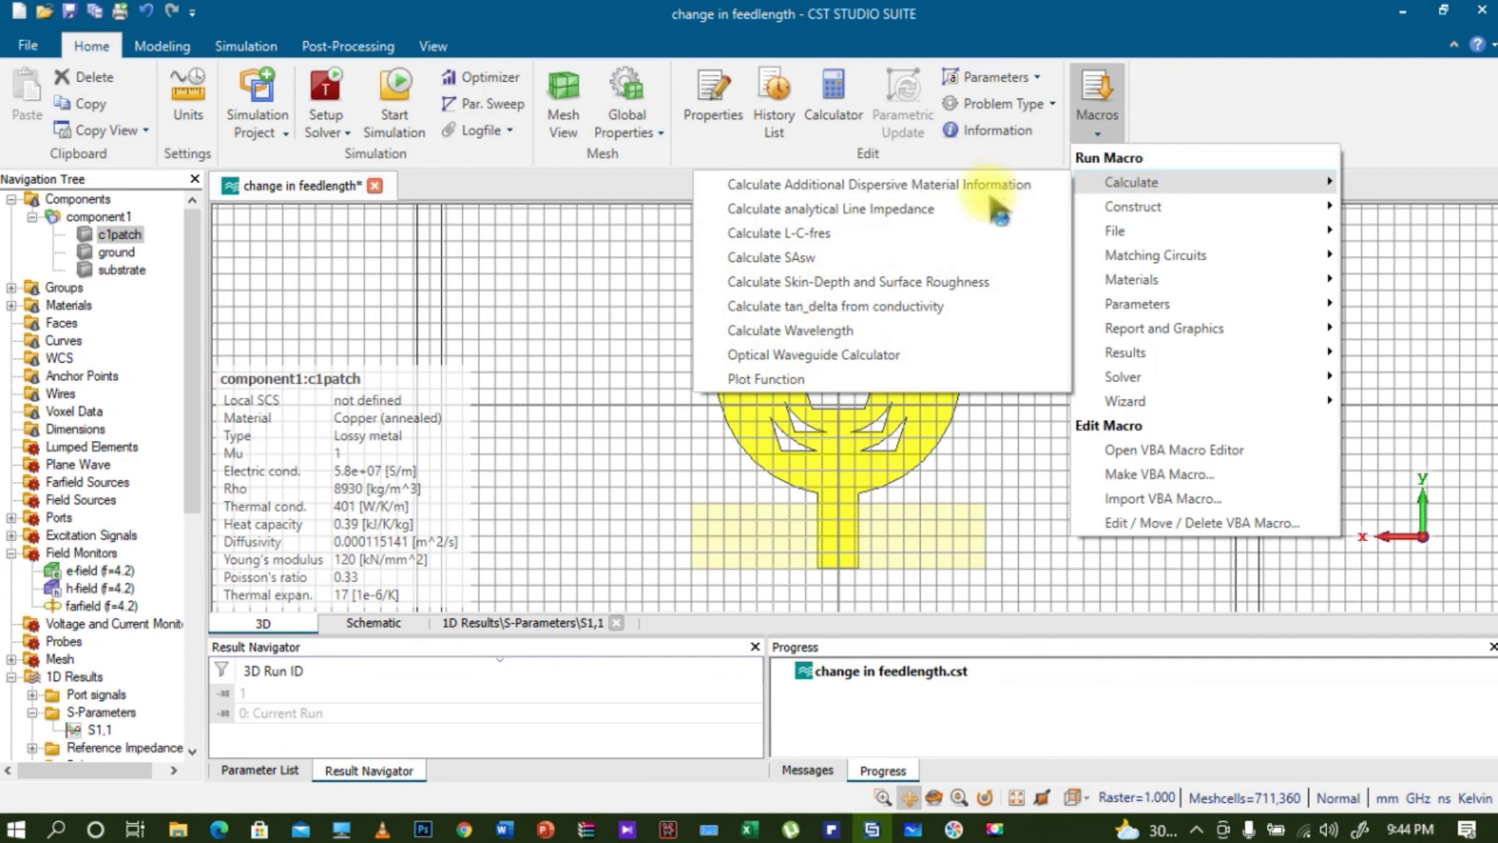
{"action": "left_click", "coordinate": [910, 209]}
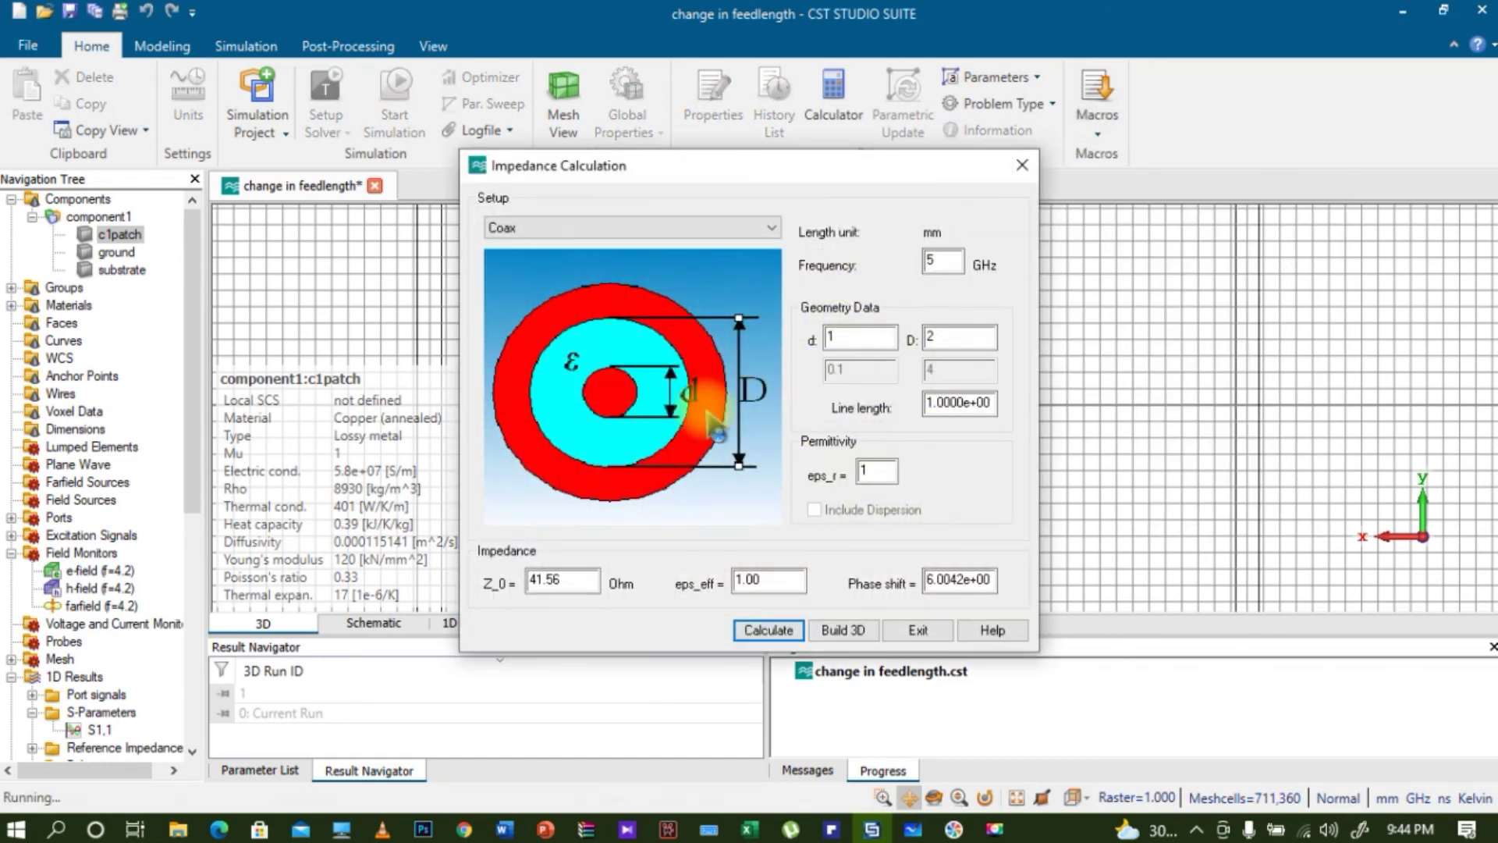
{"action": "left_click", "coordinate": [730, 227]}
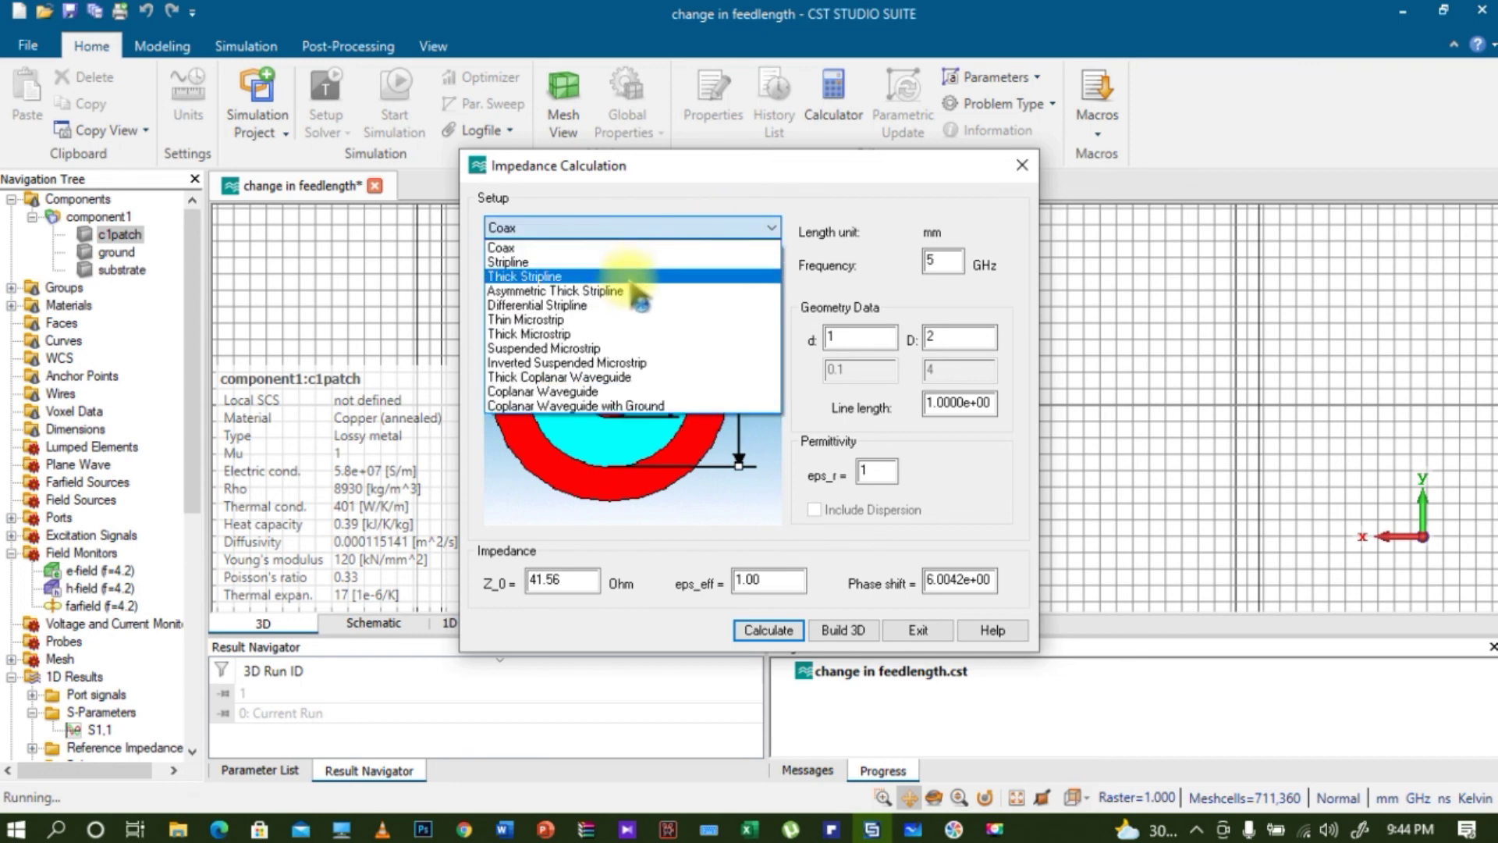
{"action": "left_click", "coordinate": [583, 320]}
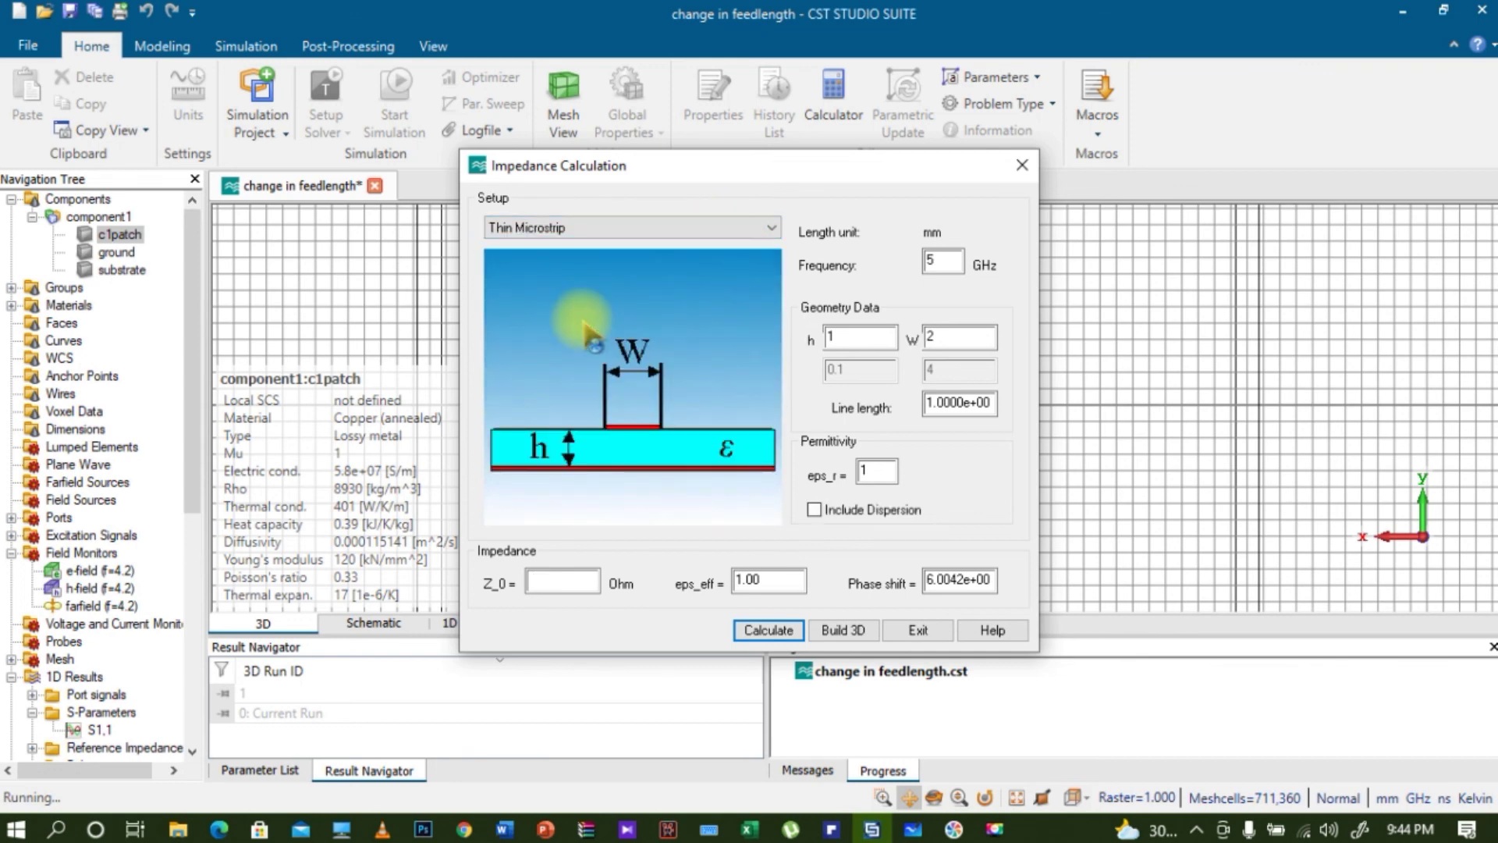
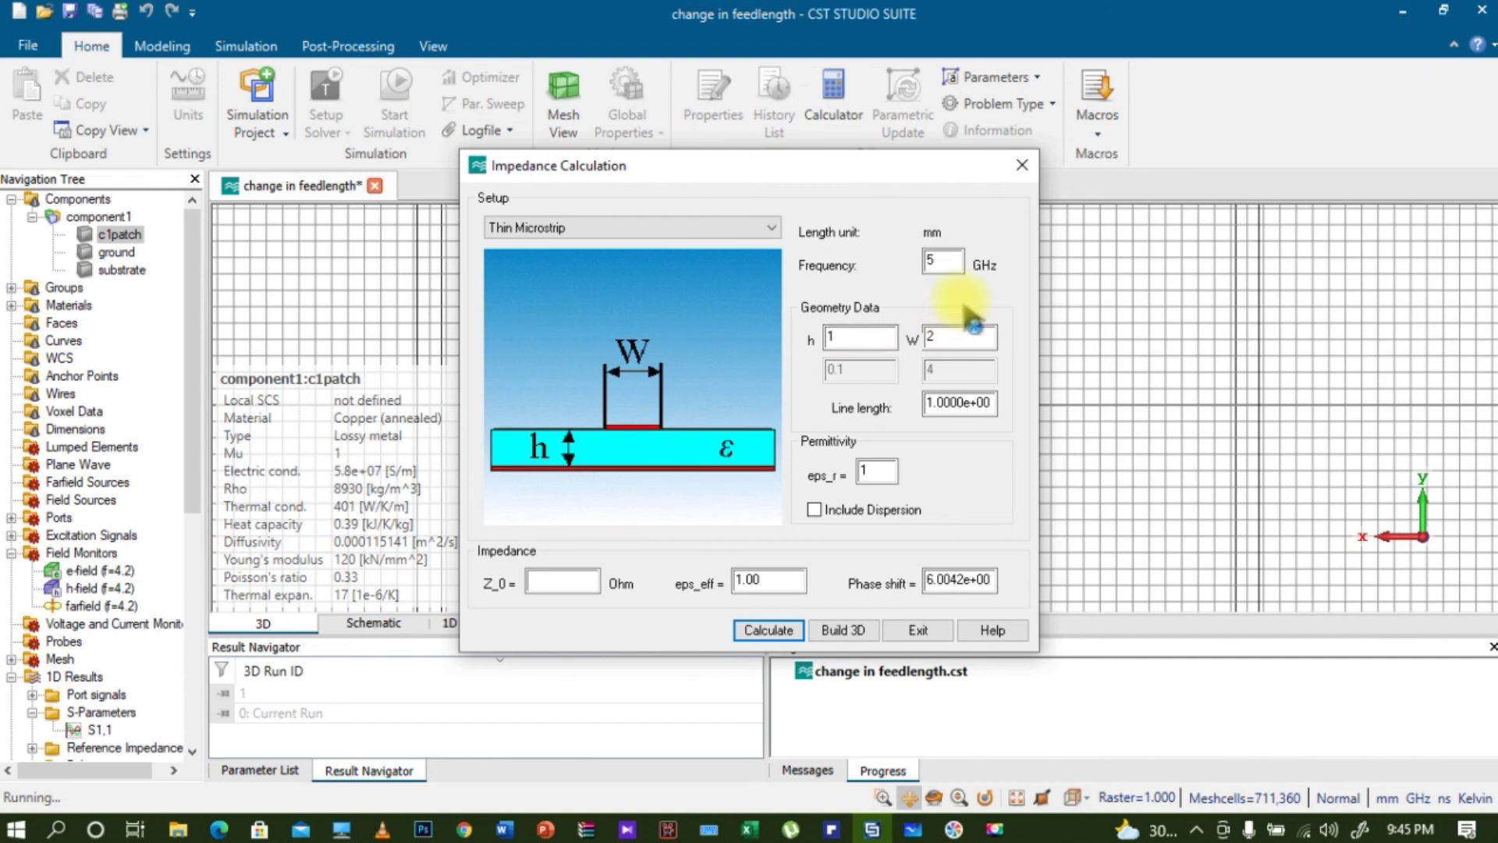
Set the microstrip's substrate height h to 1.6 mm and its relative permittivity to 4.3
{"action": "left_click", "coordinate": [948, 263]}
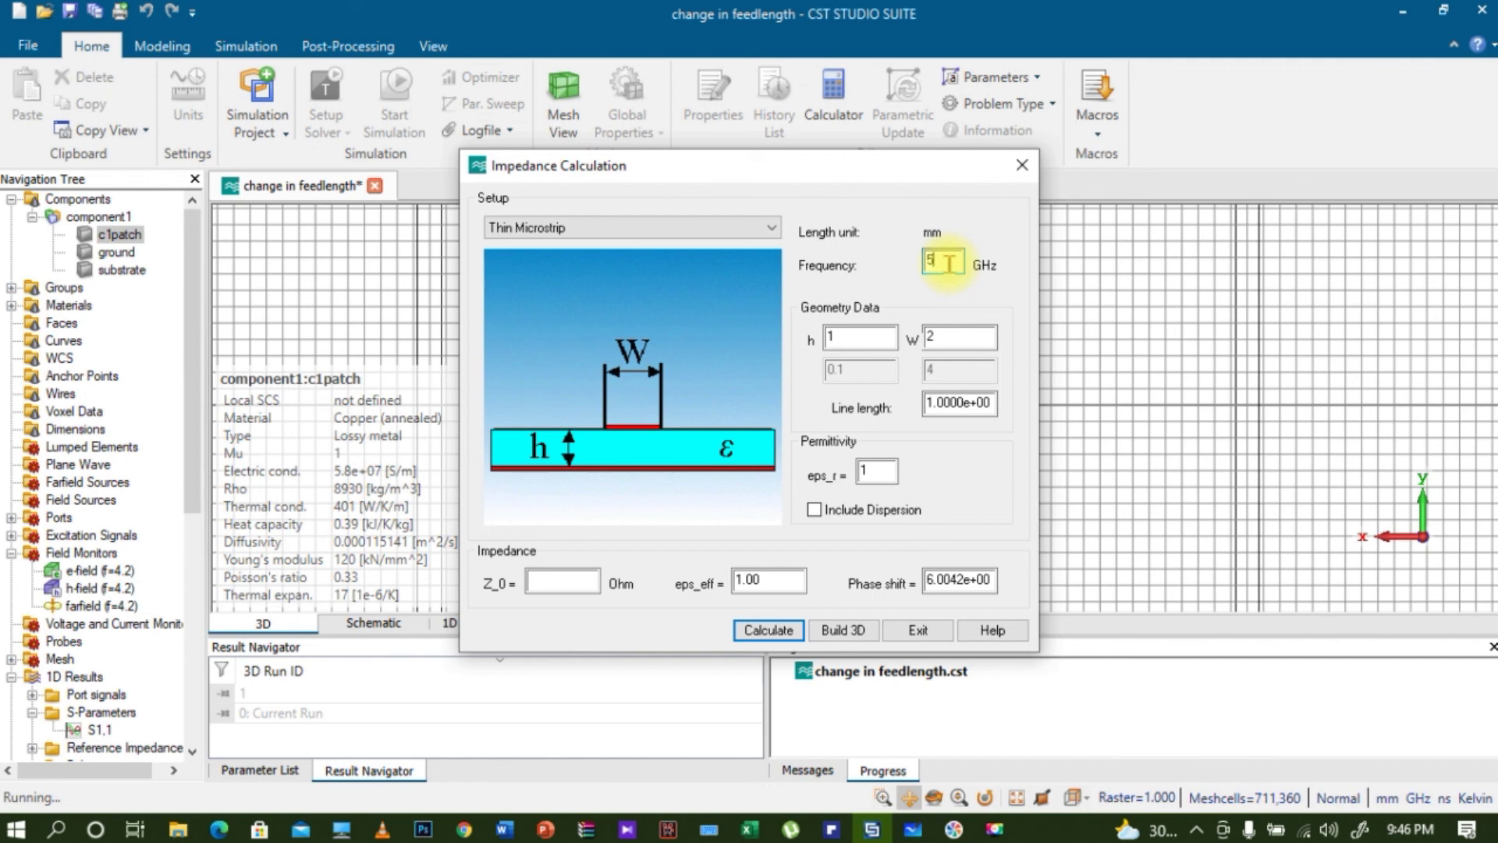
{"action": "left_click", "coordinate": [854, 337]}
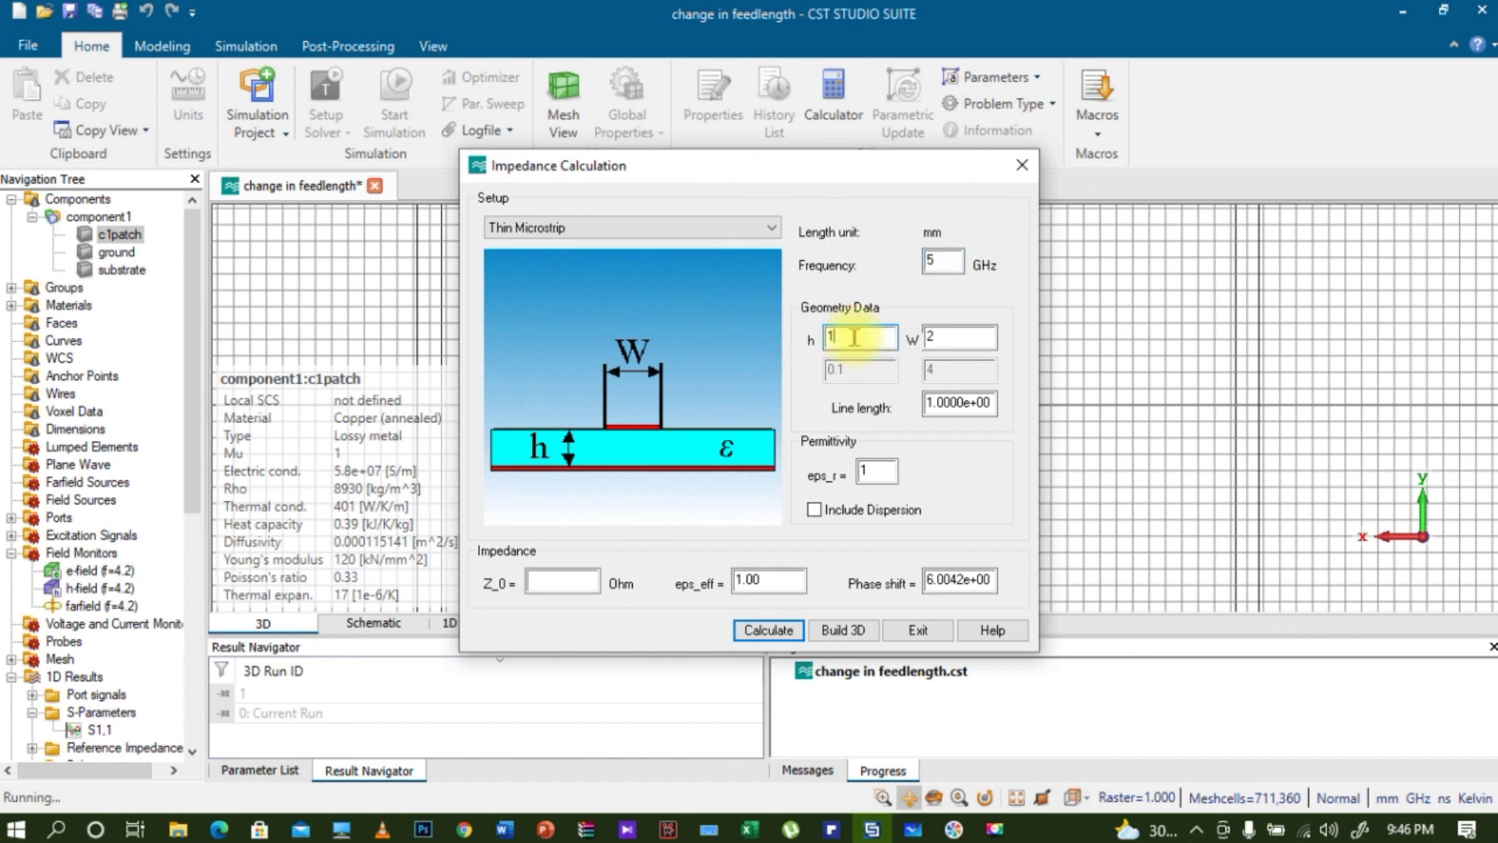
{"action": "type", "text": ".6"}
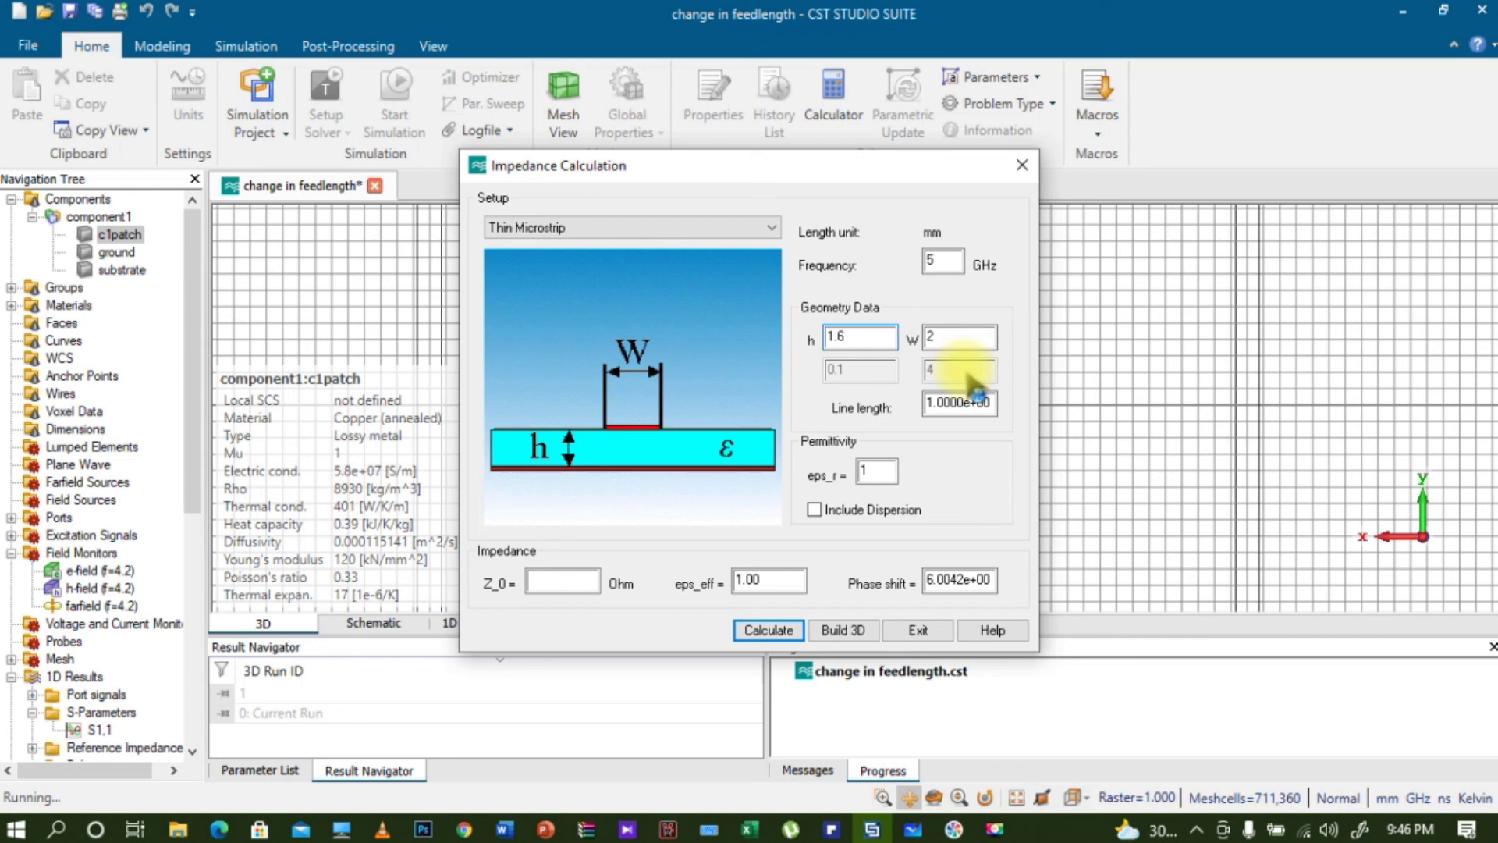
{"action": "left_click", "coordinate": [947, 260]}
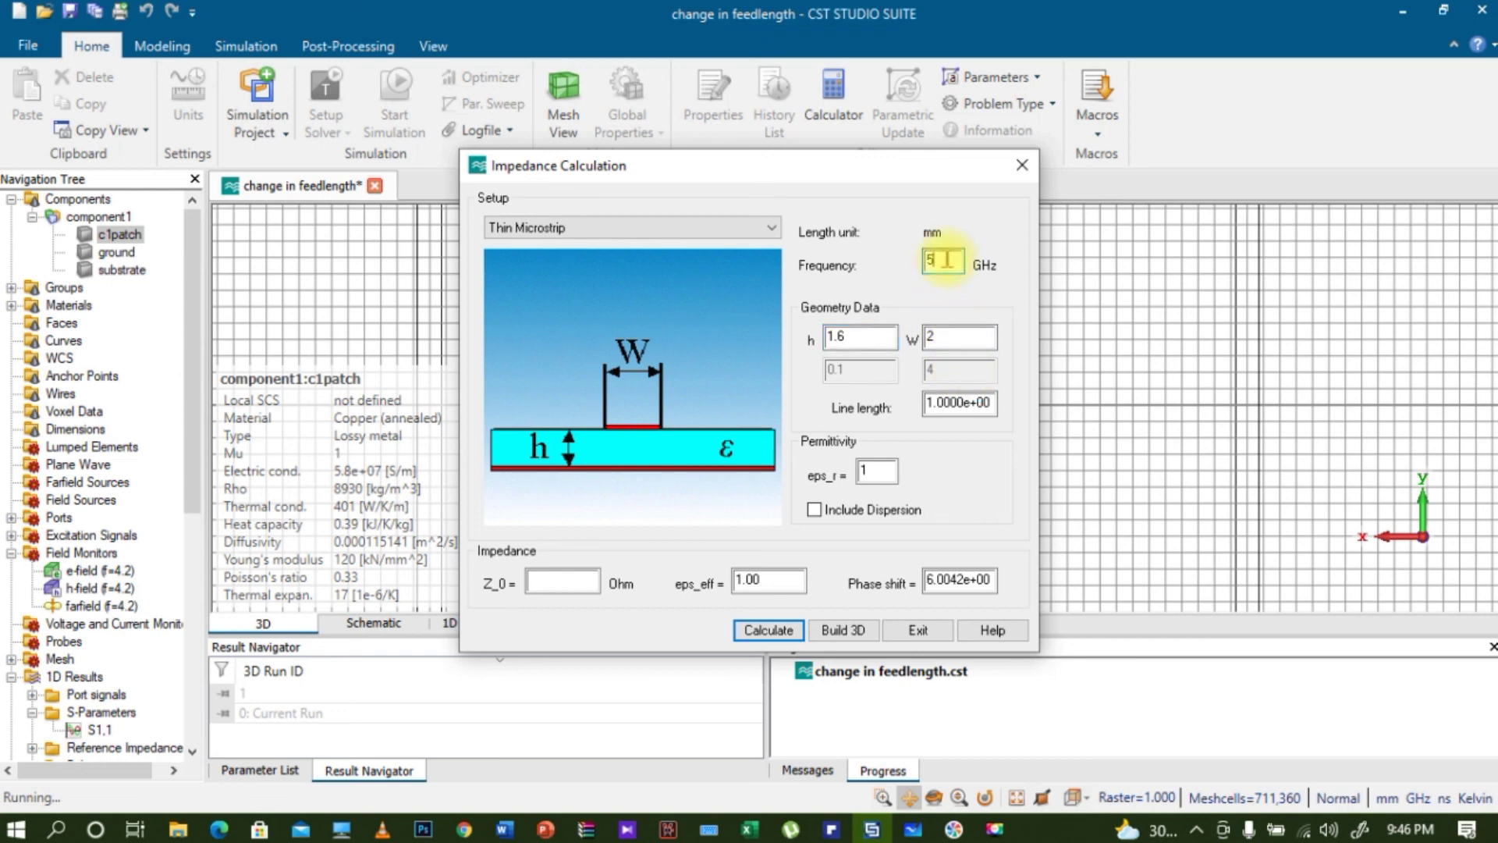
{"action": "left_click", "coordinate": [868, 332]}
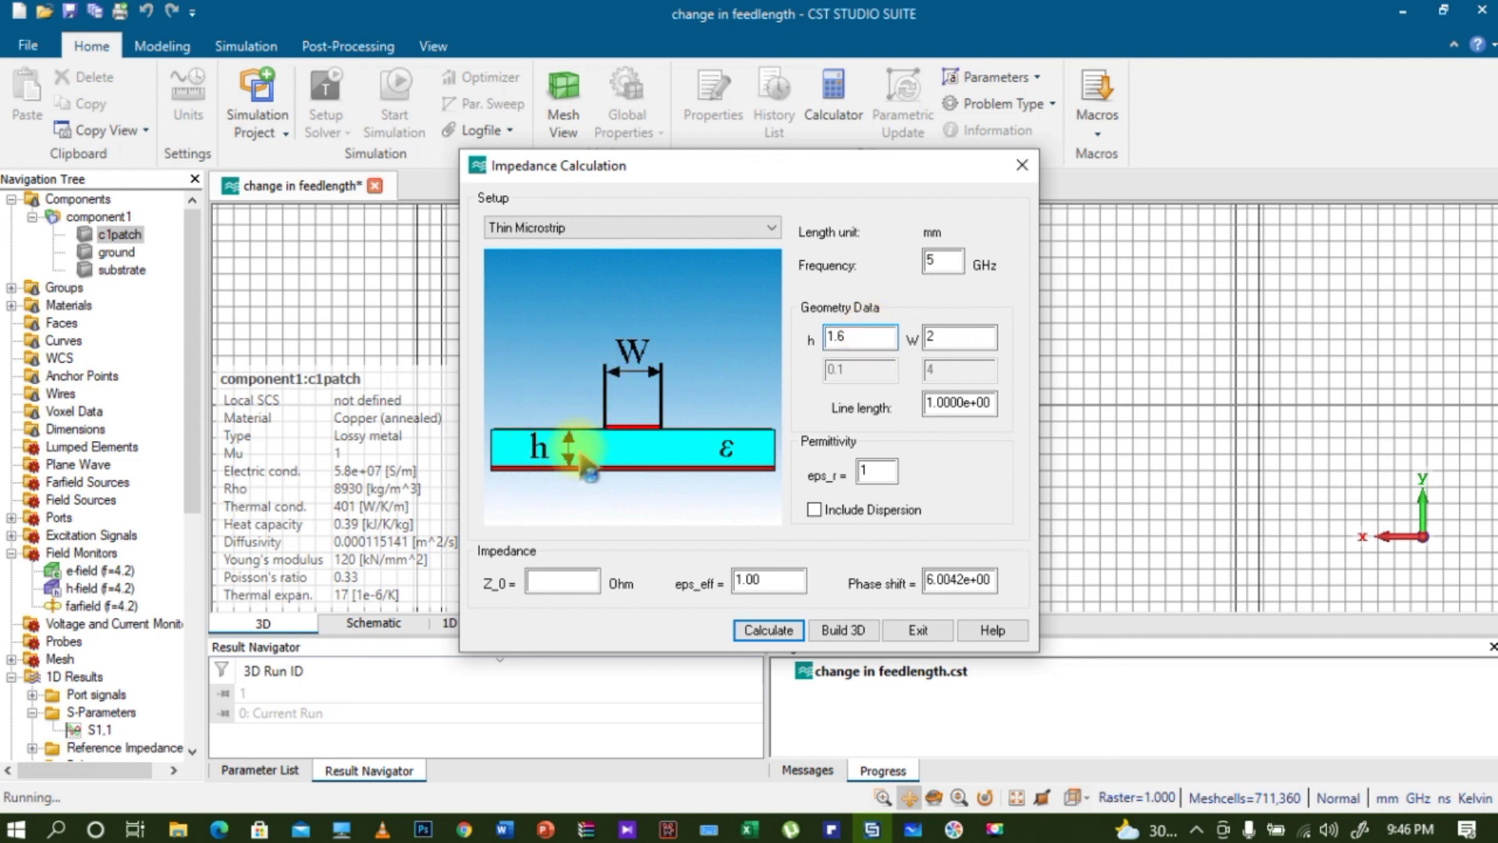
{"action": "left_click", "coordinate": [882, 474]}
{"action": "type", "text": "4.3"}
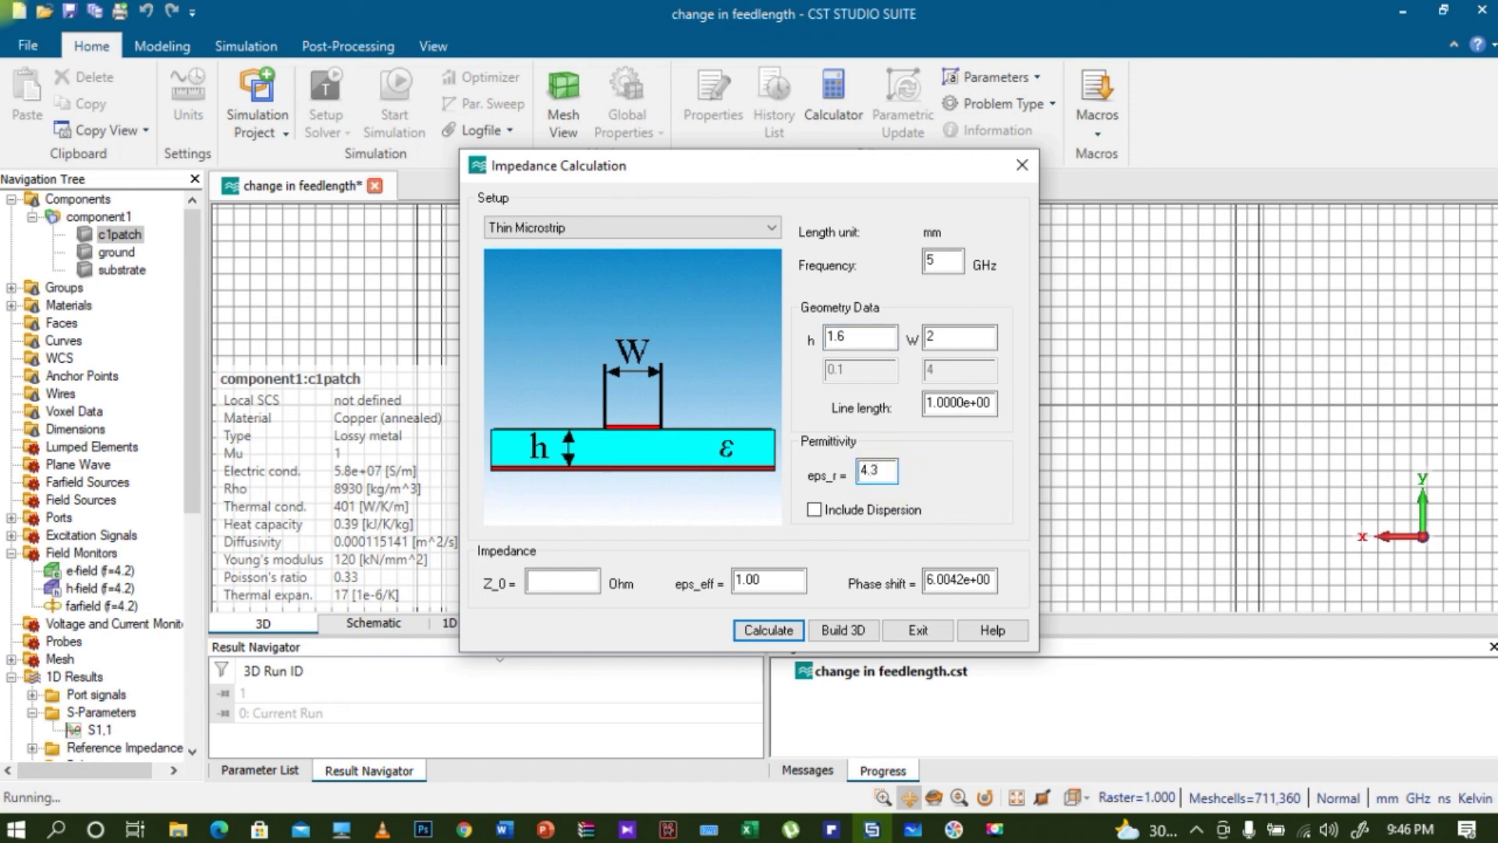
Calculate the microstrip's impedance for the 2 mm line width and check the Z_0 value
{"action": "left_click", "coordinate": [972, 346]}
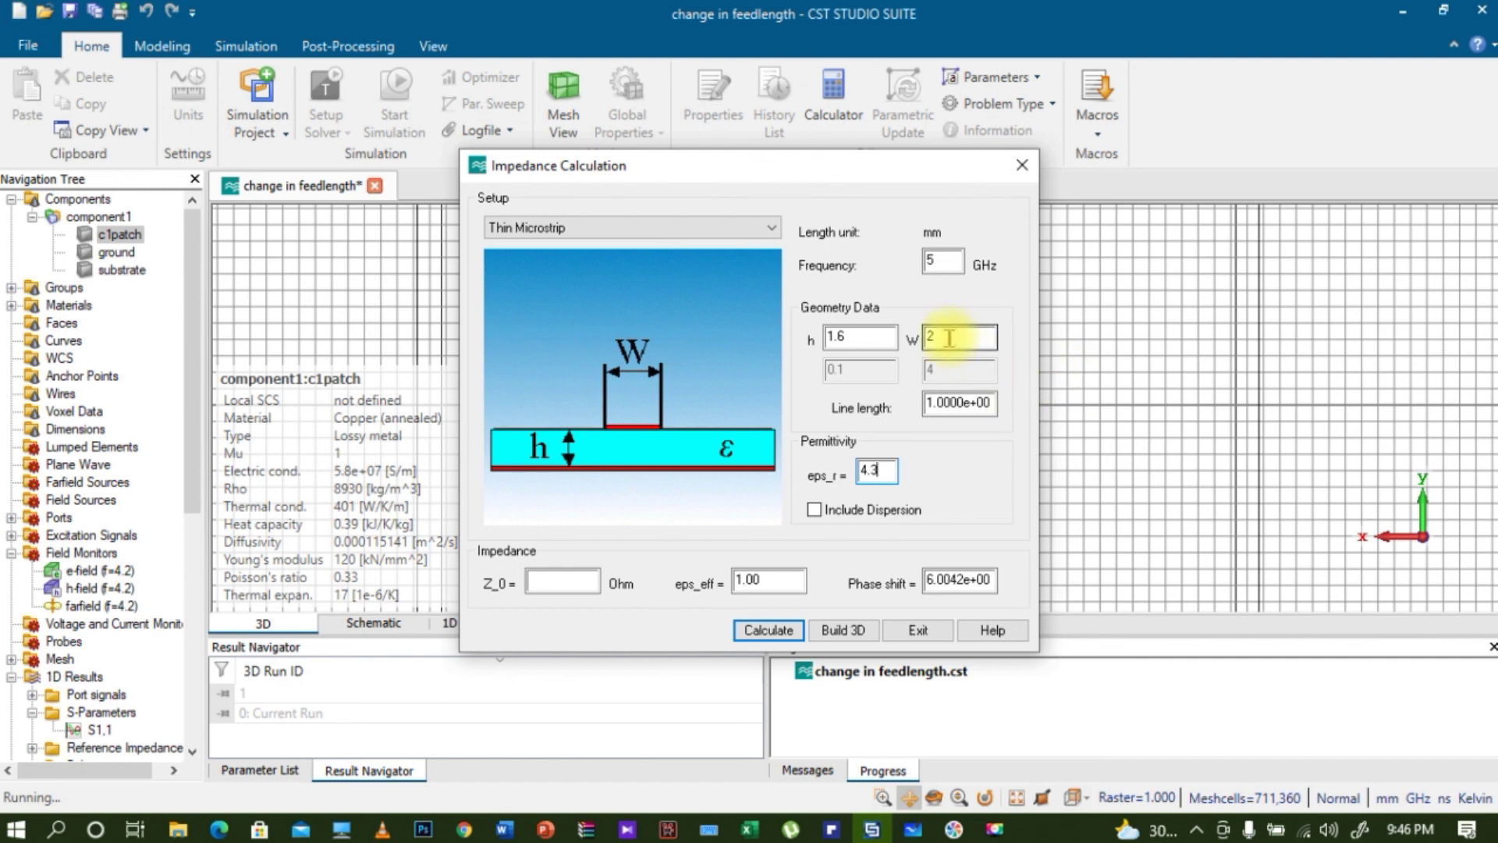
{"action": "left_click", "coordinate": [948, 338]}
{"action": "left_click", "coordinate": [775, 638]}
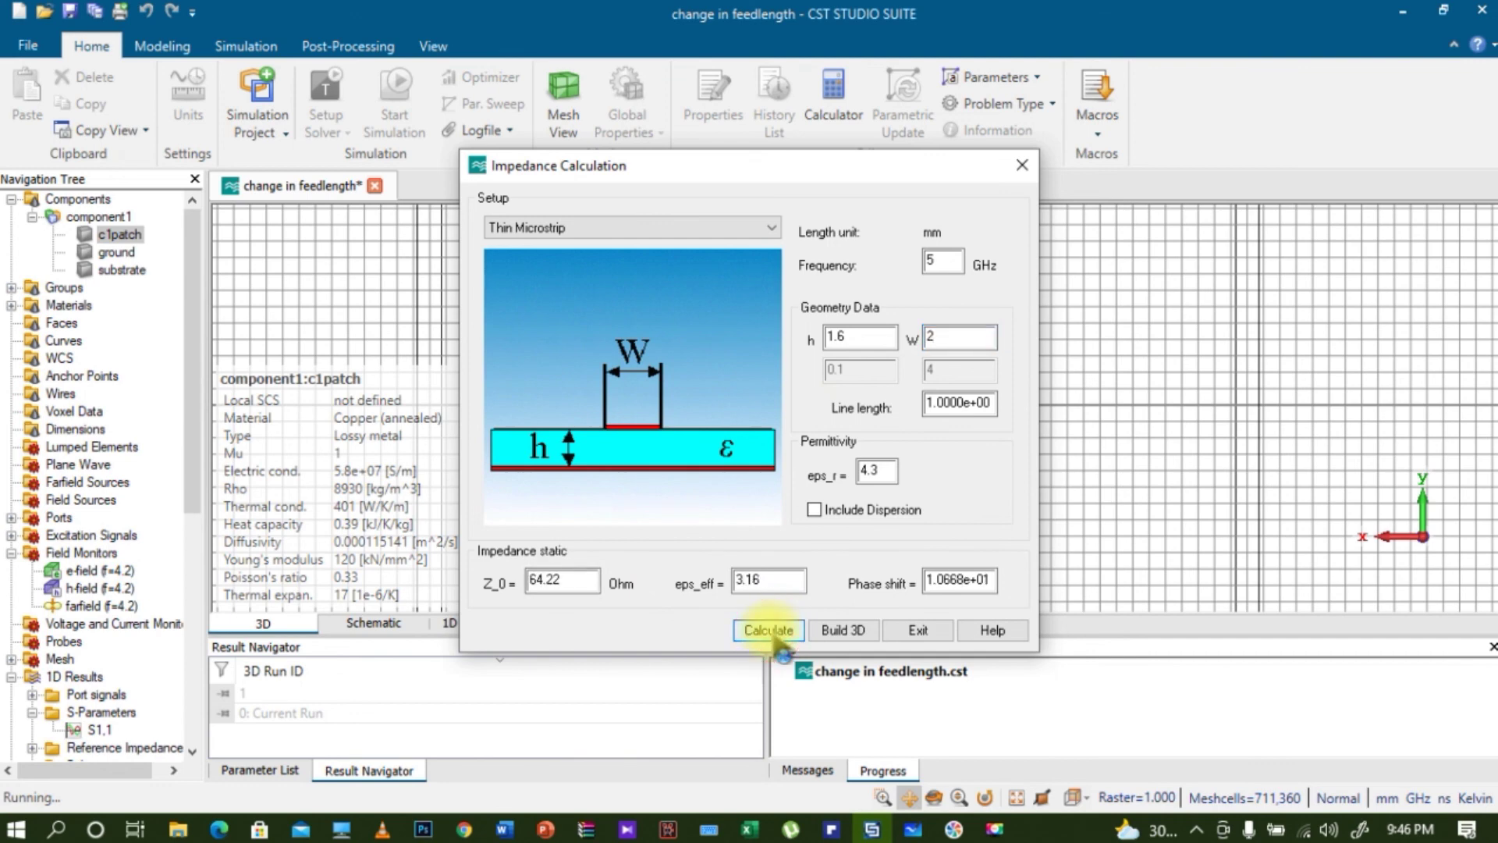
{"action": "left_click_drag", "start_coordinate": [559, 581], "coordinate": [527, 582]}
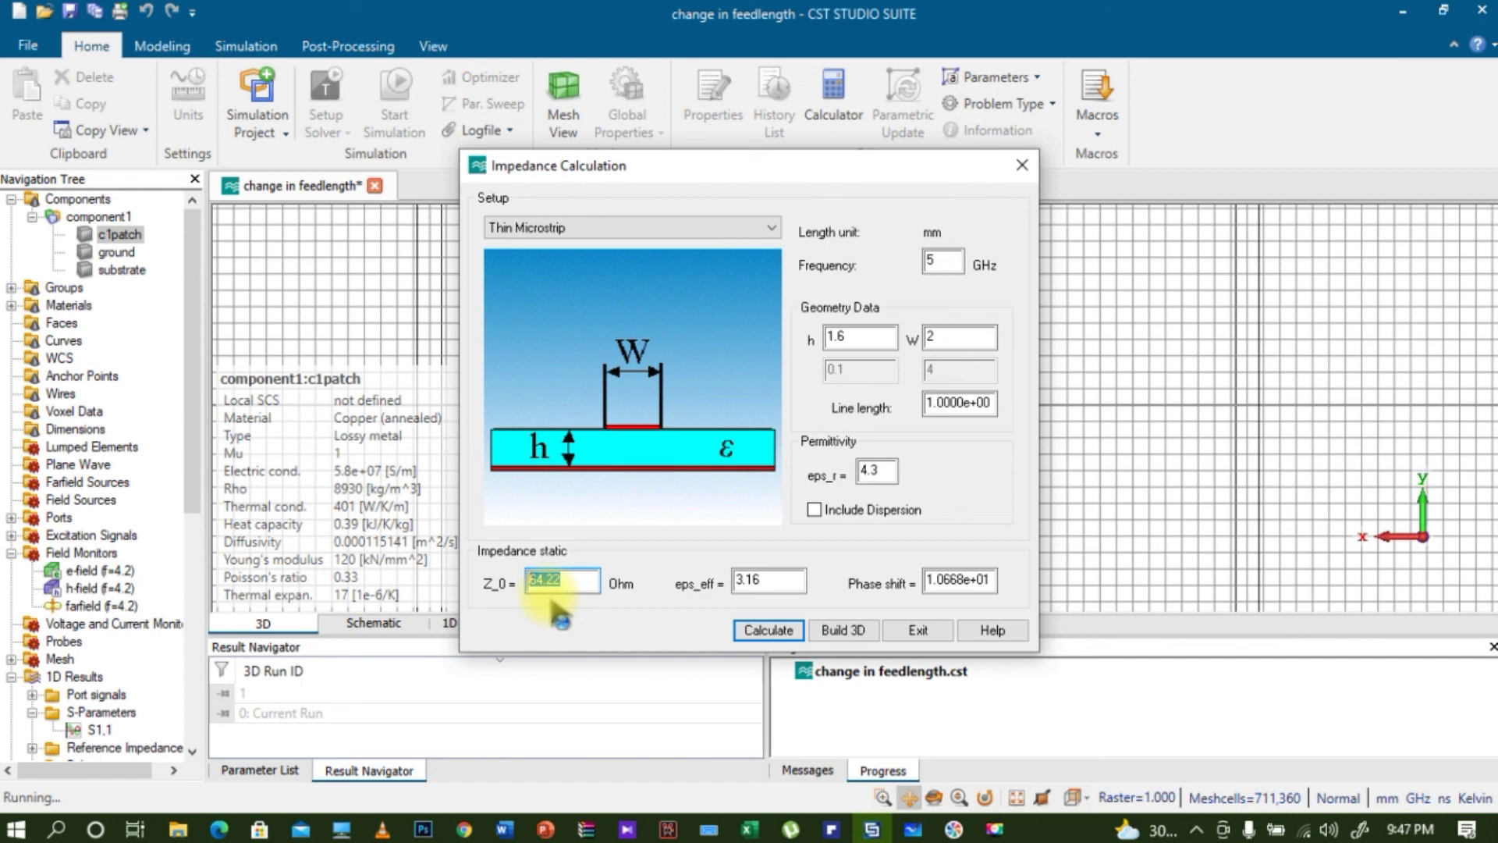
Set the line width W to 3 mm, recalculate the impedance and check the Z_0 value
{"action": "double_click", "coordinate": [946, 336]}
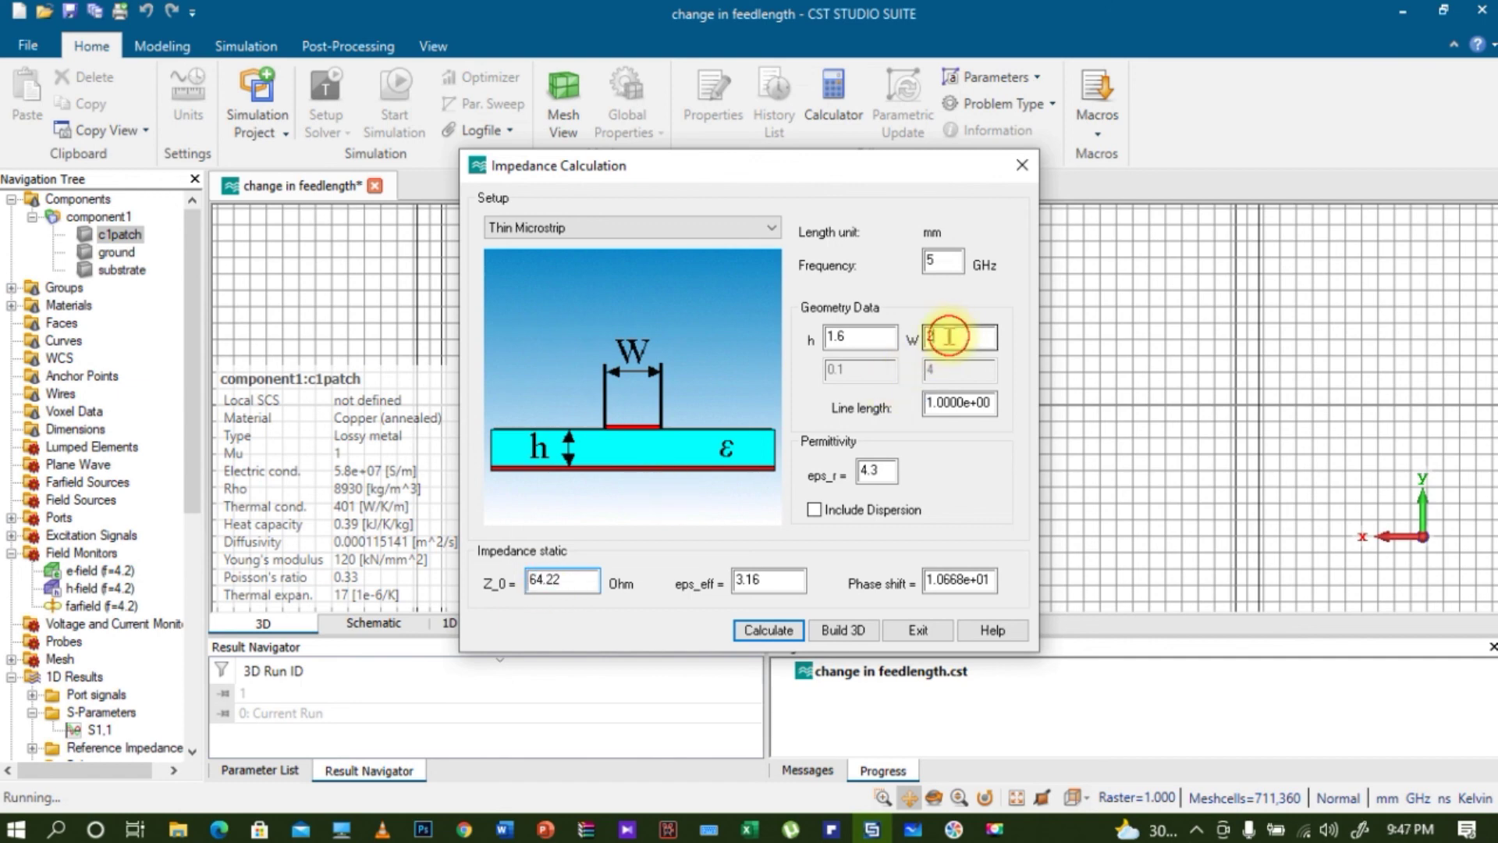
{"action": "type", "text": "3"}
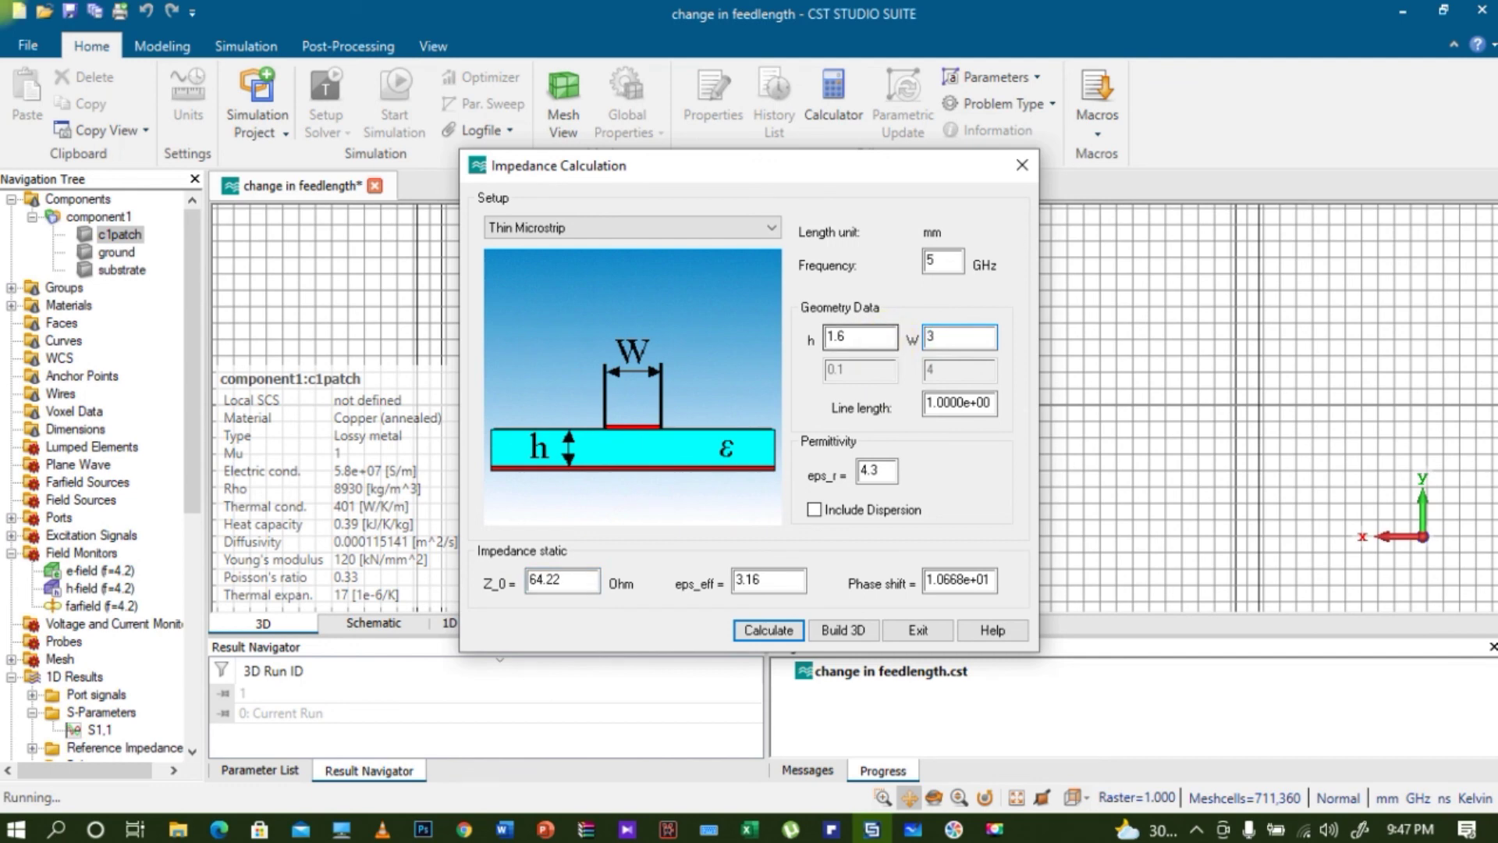
{"action": "left_click", "coordinate": [780, 631]}
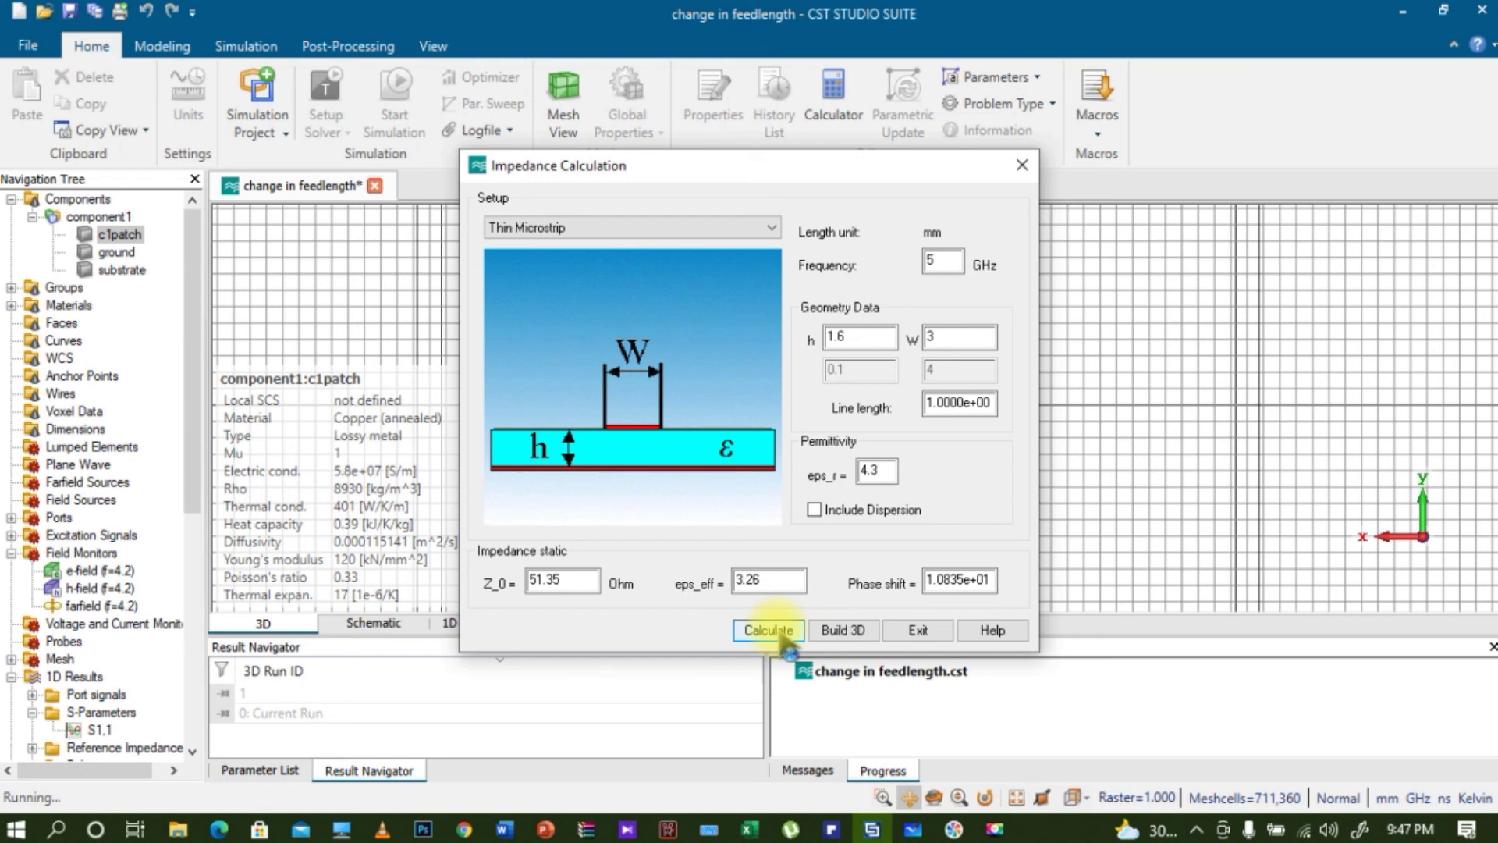
{"action": "double_click", "coordinate": [543, 581]}
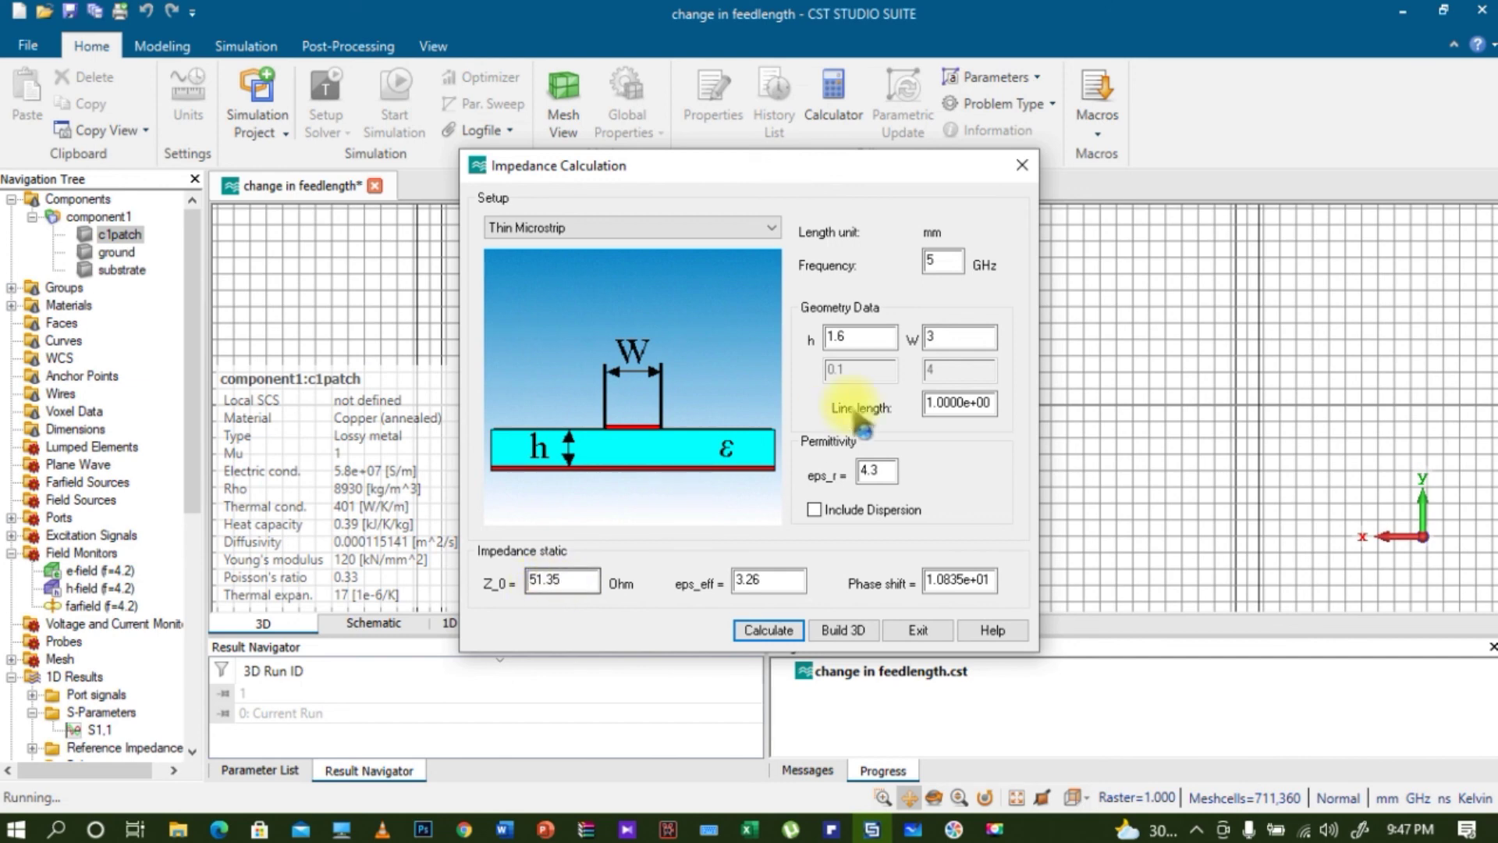
Set the line width W to 3.125 mm, recalculate the impedance and exit the calculation dialog
{"action": "left_click", "coordinate": [947, 337]}
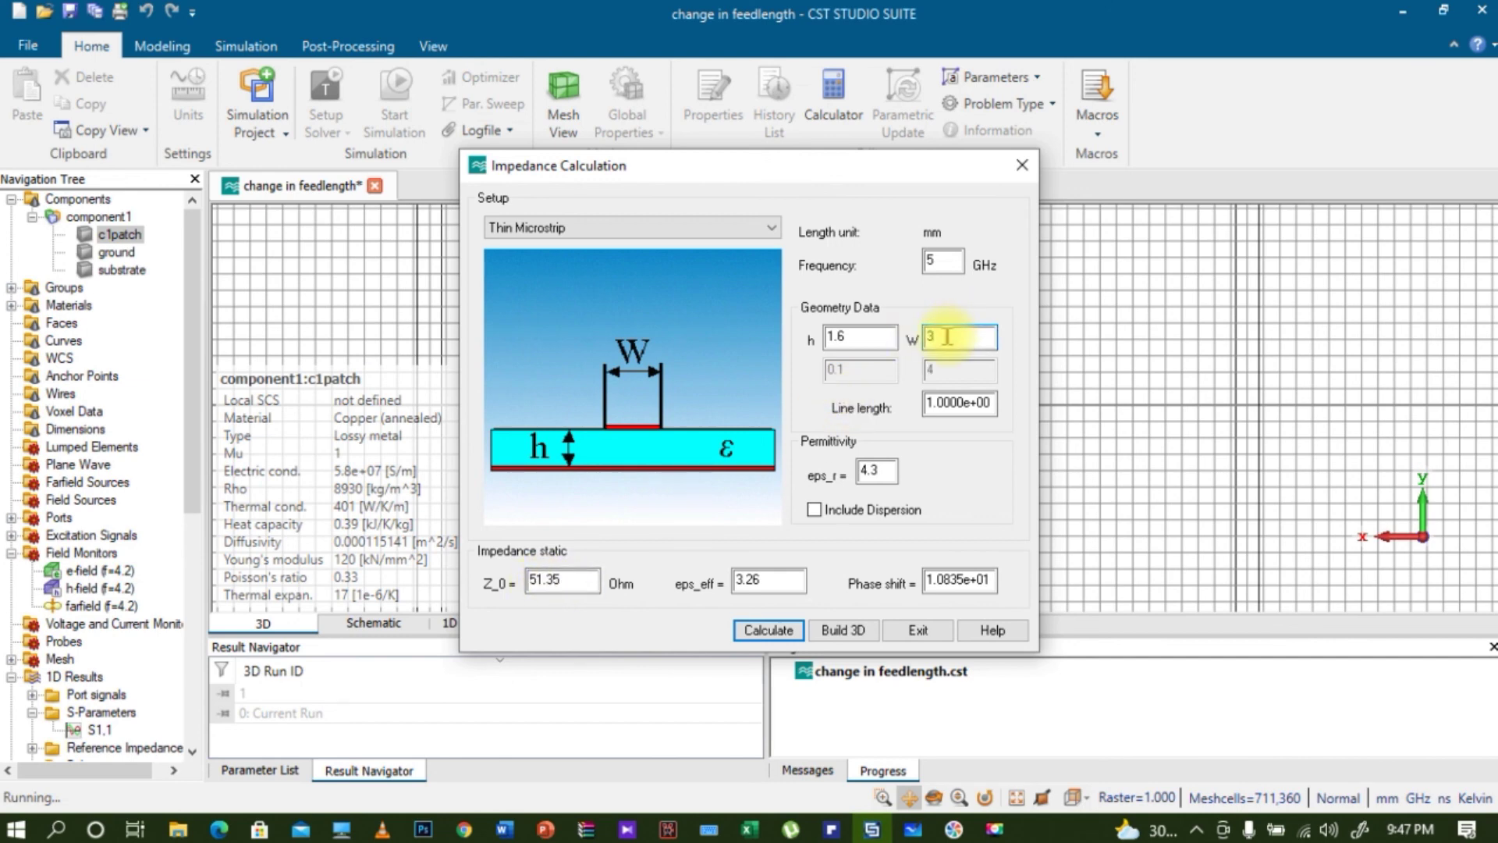
{"action": "type", "text": ".125"}
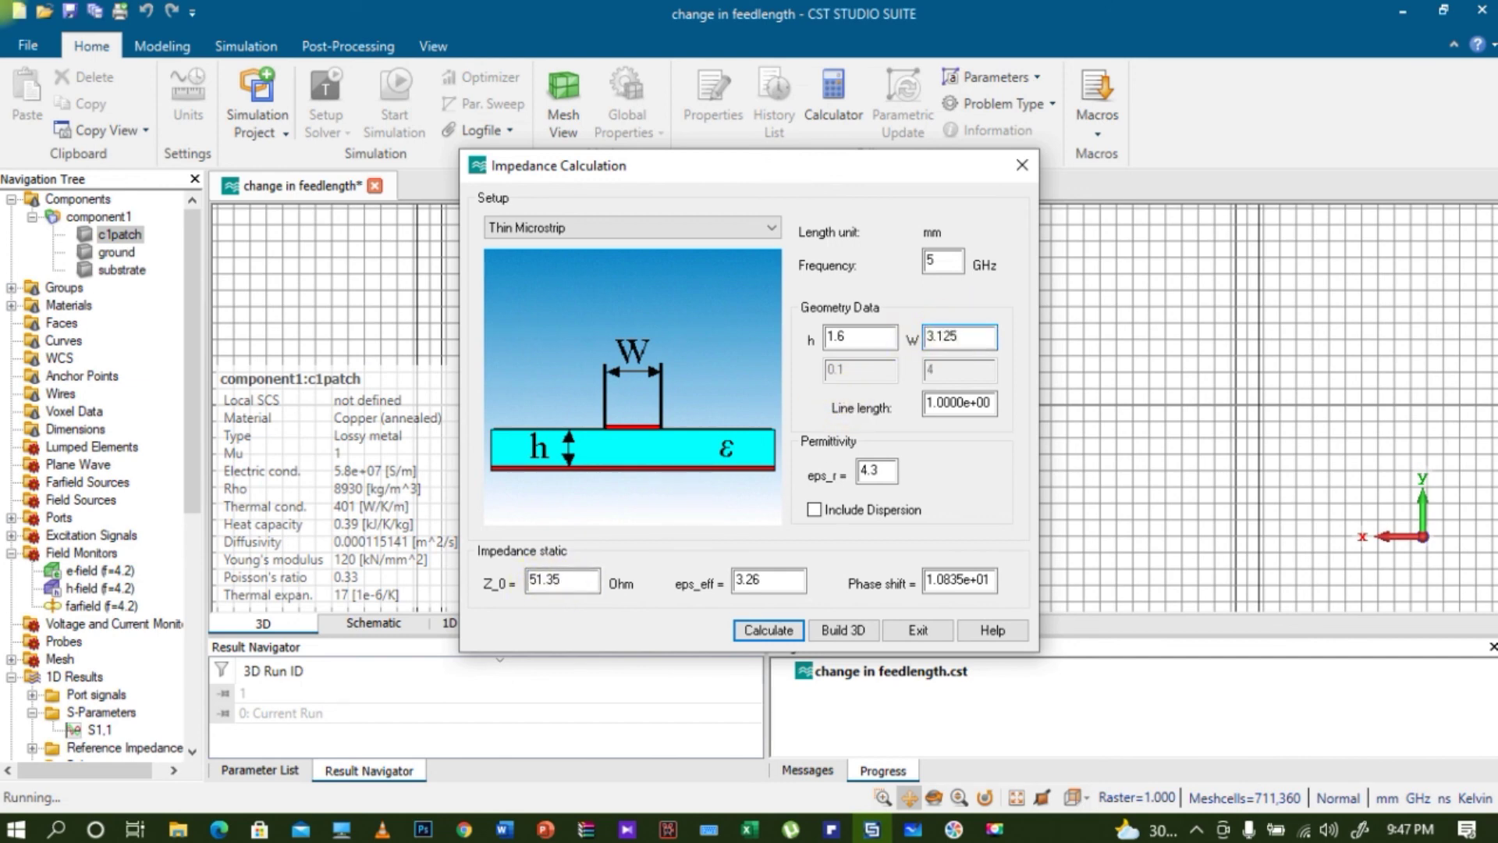
{"action": "left_click", "coordinate": [768, 631]}
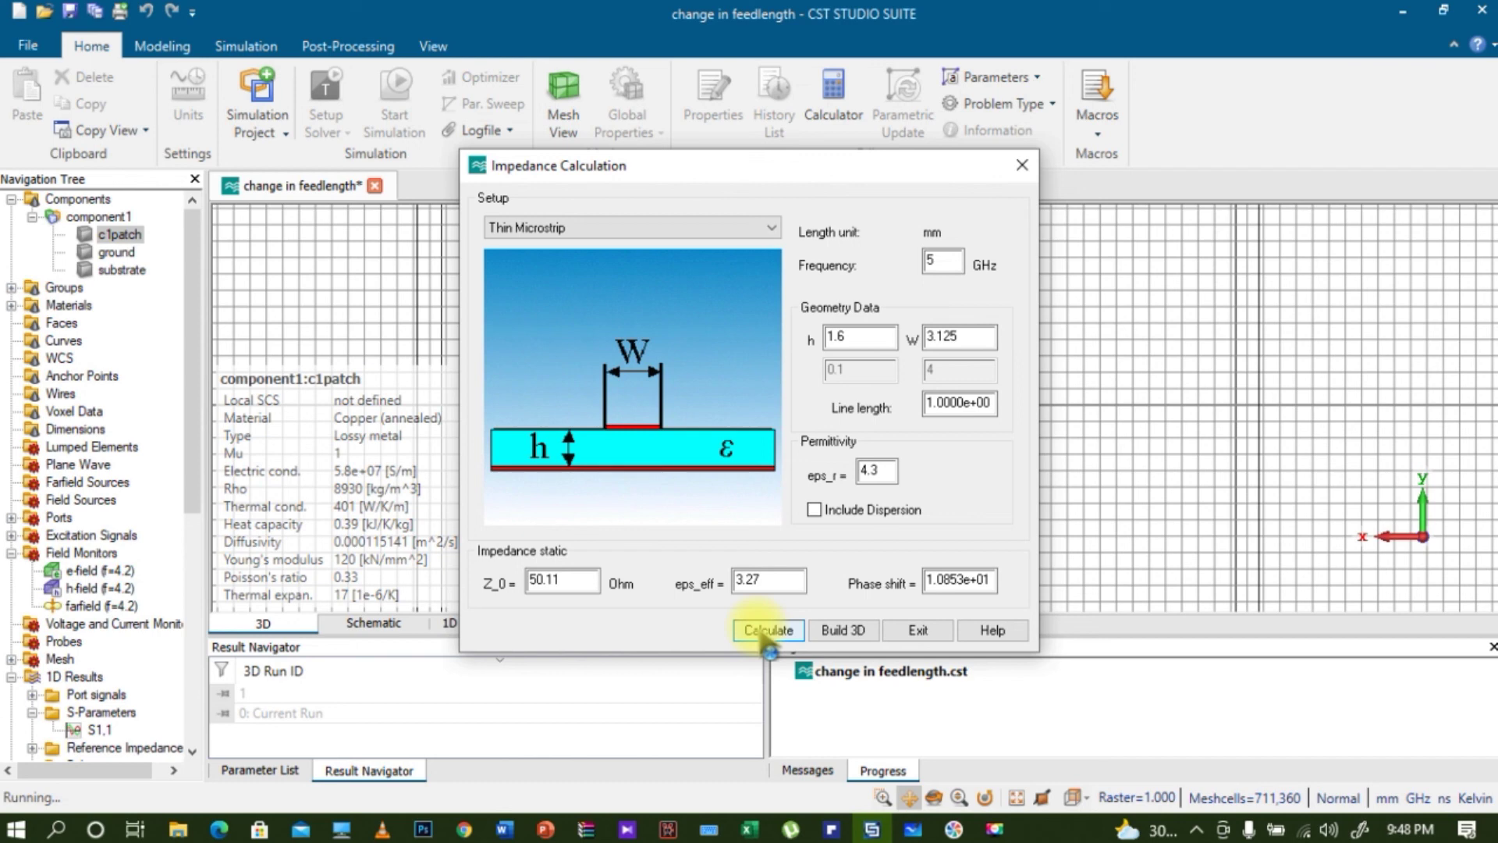
{"action": "left_click", "coordinate": [919, 631]}
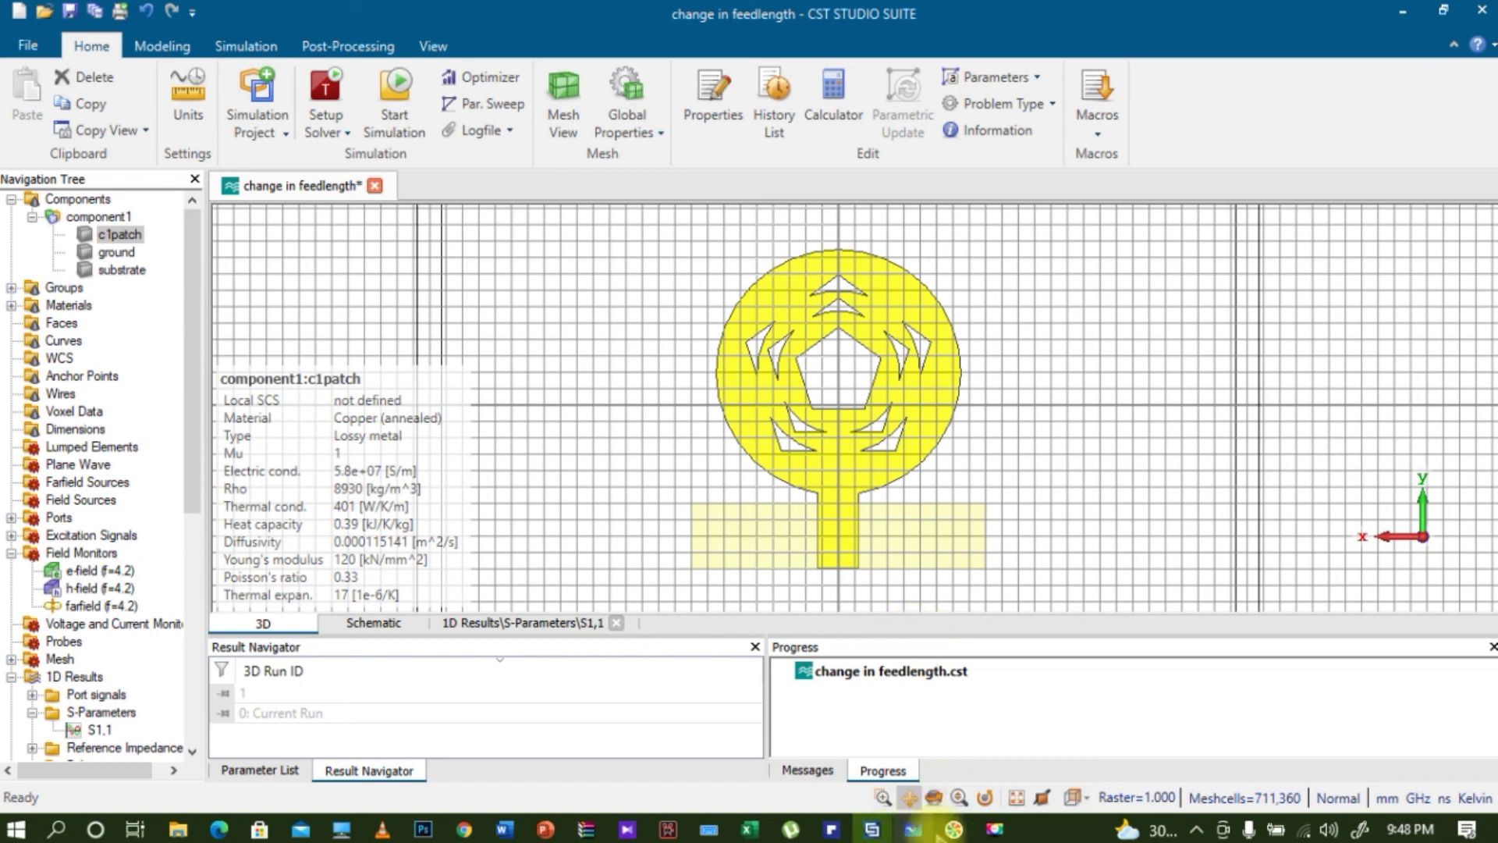
{"action": "left_click", "coordinate": [993, 829]}
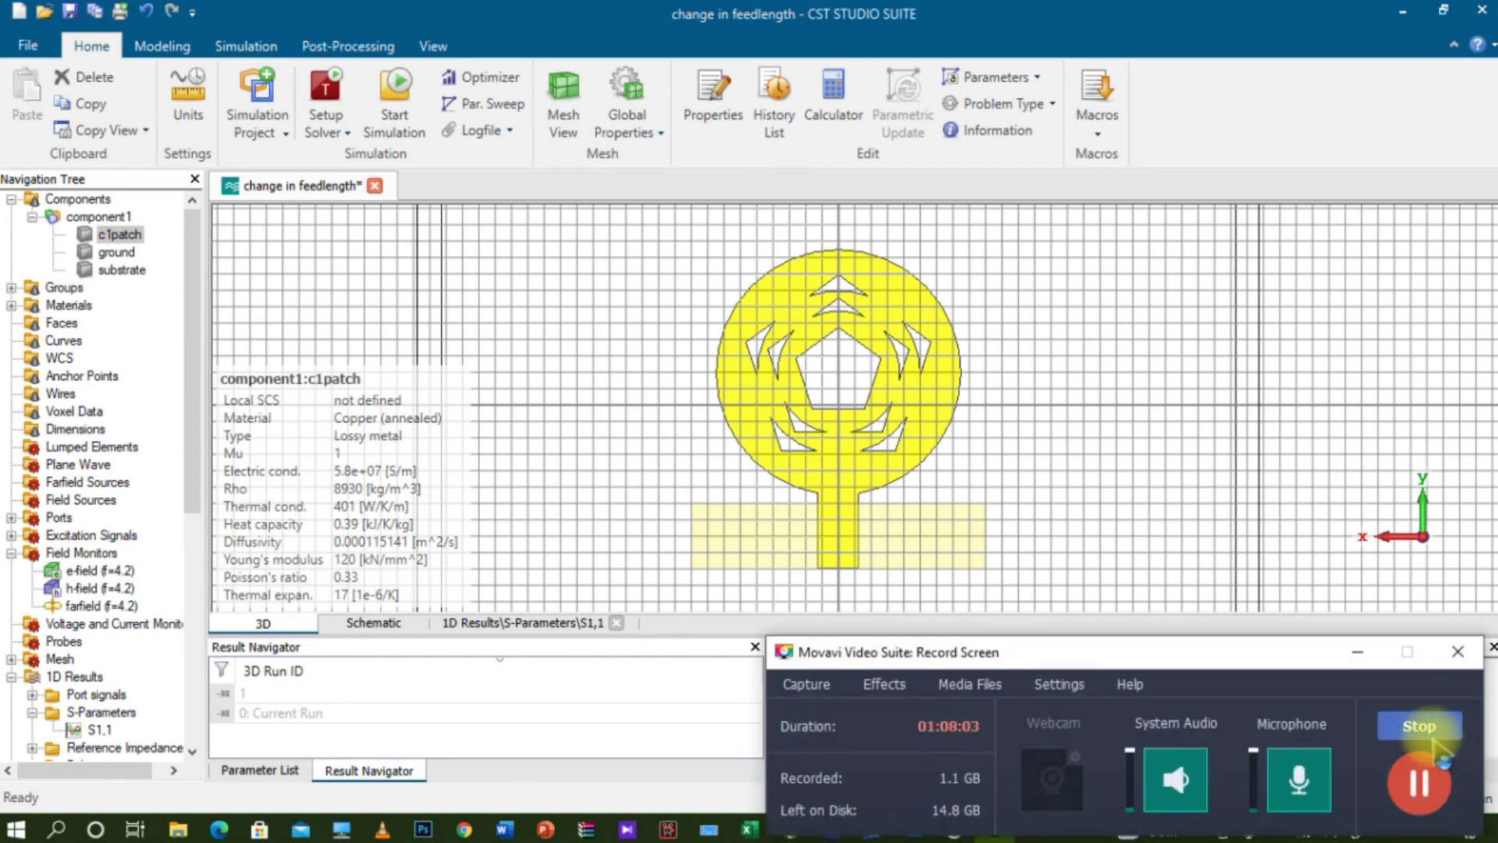